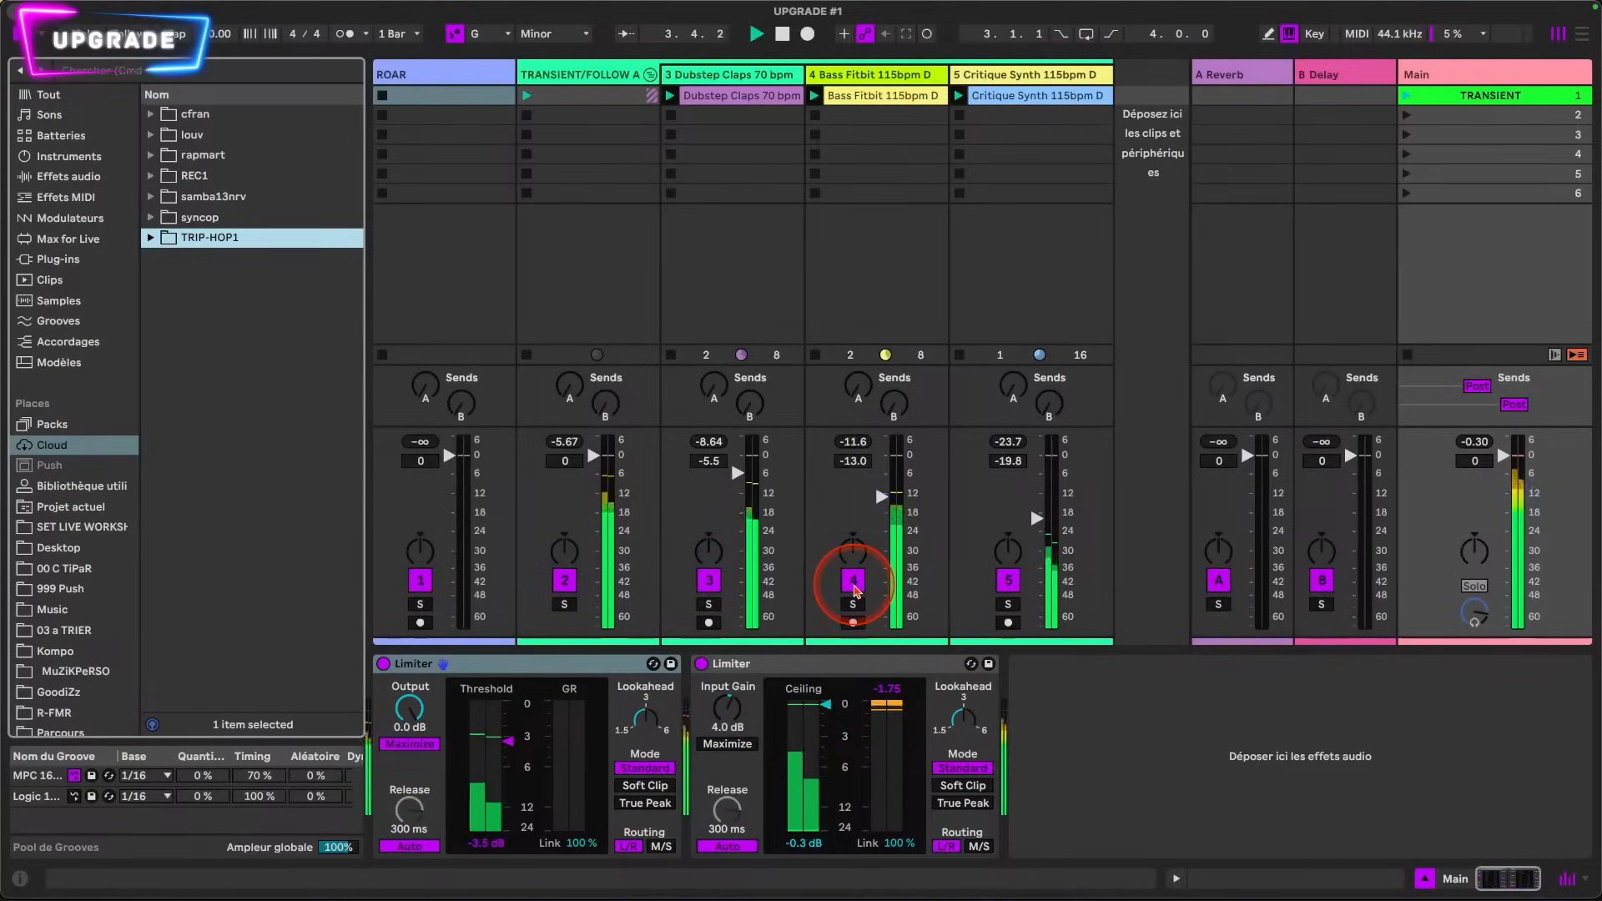
Step: Mute the Bass Fitbit and Critique Synth tracks and open the Dubstep Claps 70 bpm clip for editing
{"action": "left_click", "coordinate": [853, 584]}
{"action": "left_click", "coordinate": [1008, 581]}
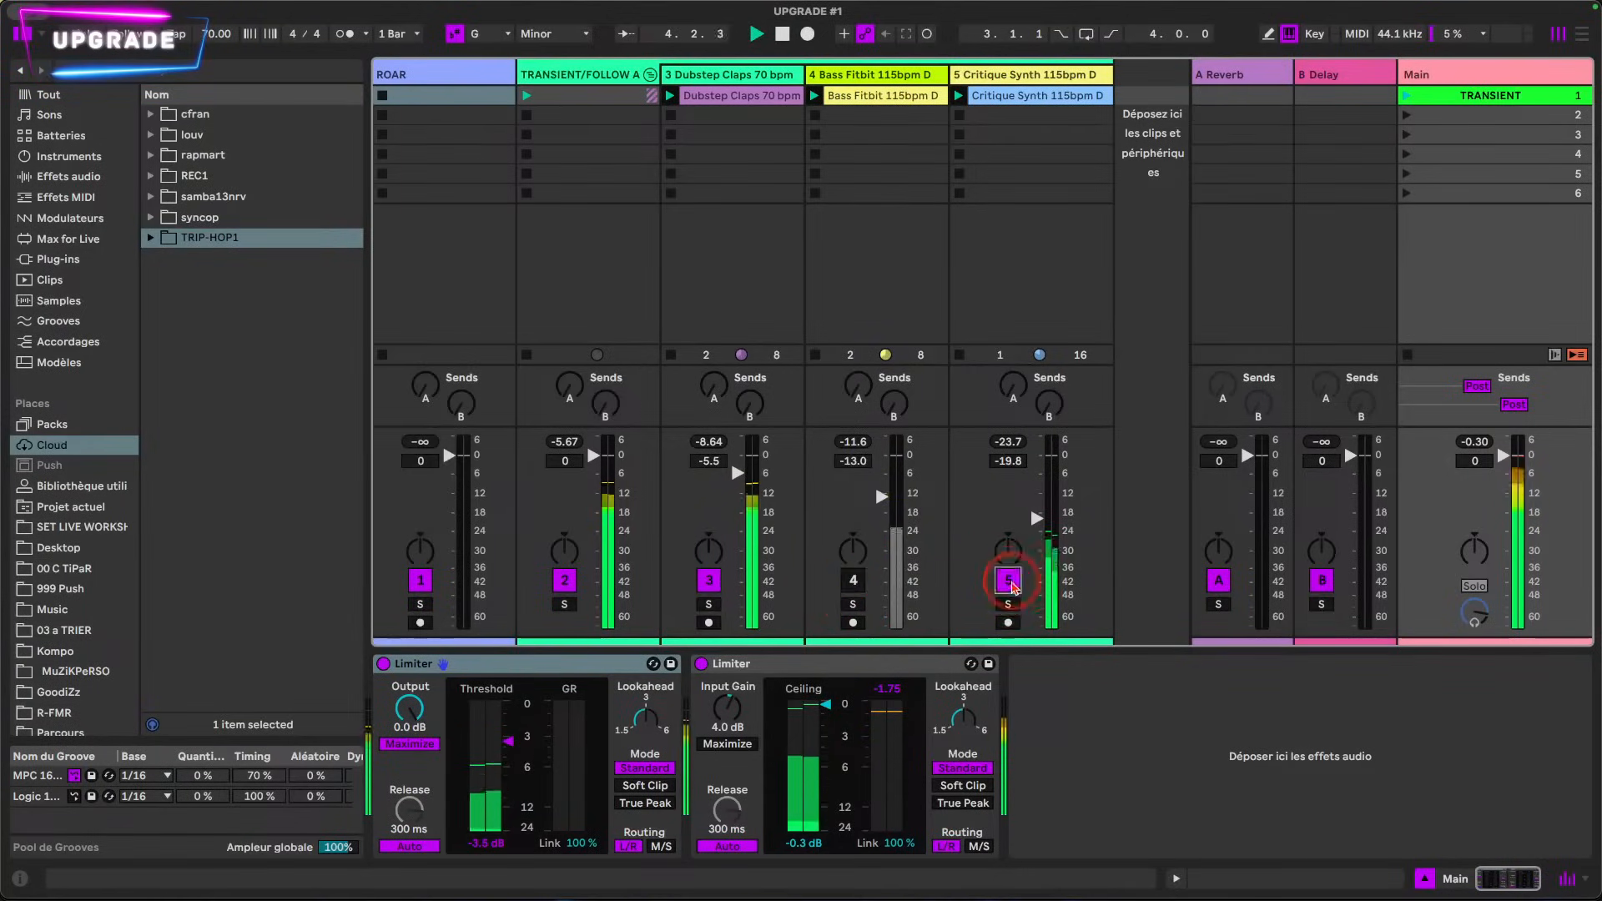
{"action": "left_click", "coordinate": [700, 120]}
{"action": "left_click", "coordinate": [763, 103]}
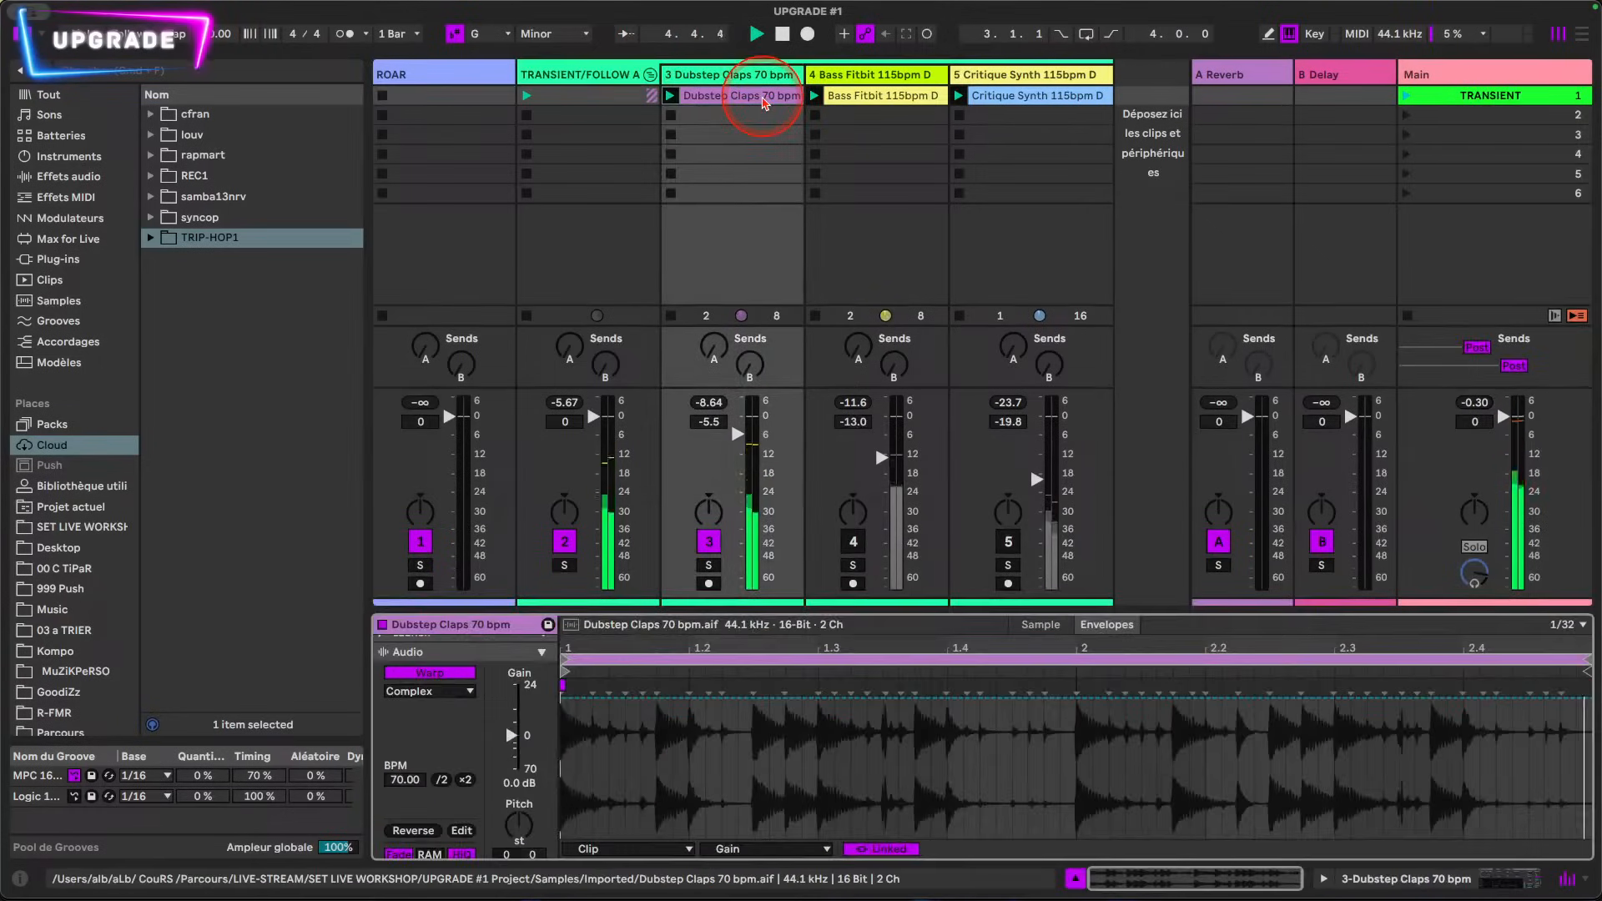
Step: Try widening the clip's collapsed properties area to show its sections side by side, and narrow it back
{"action": "left_click", "coordinate": [537, 654]}
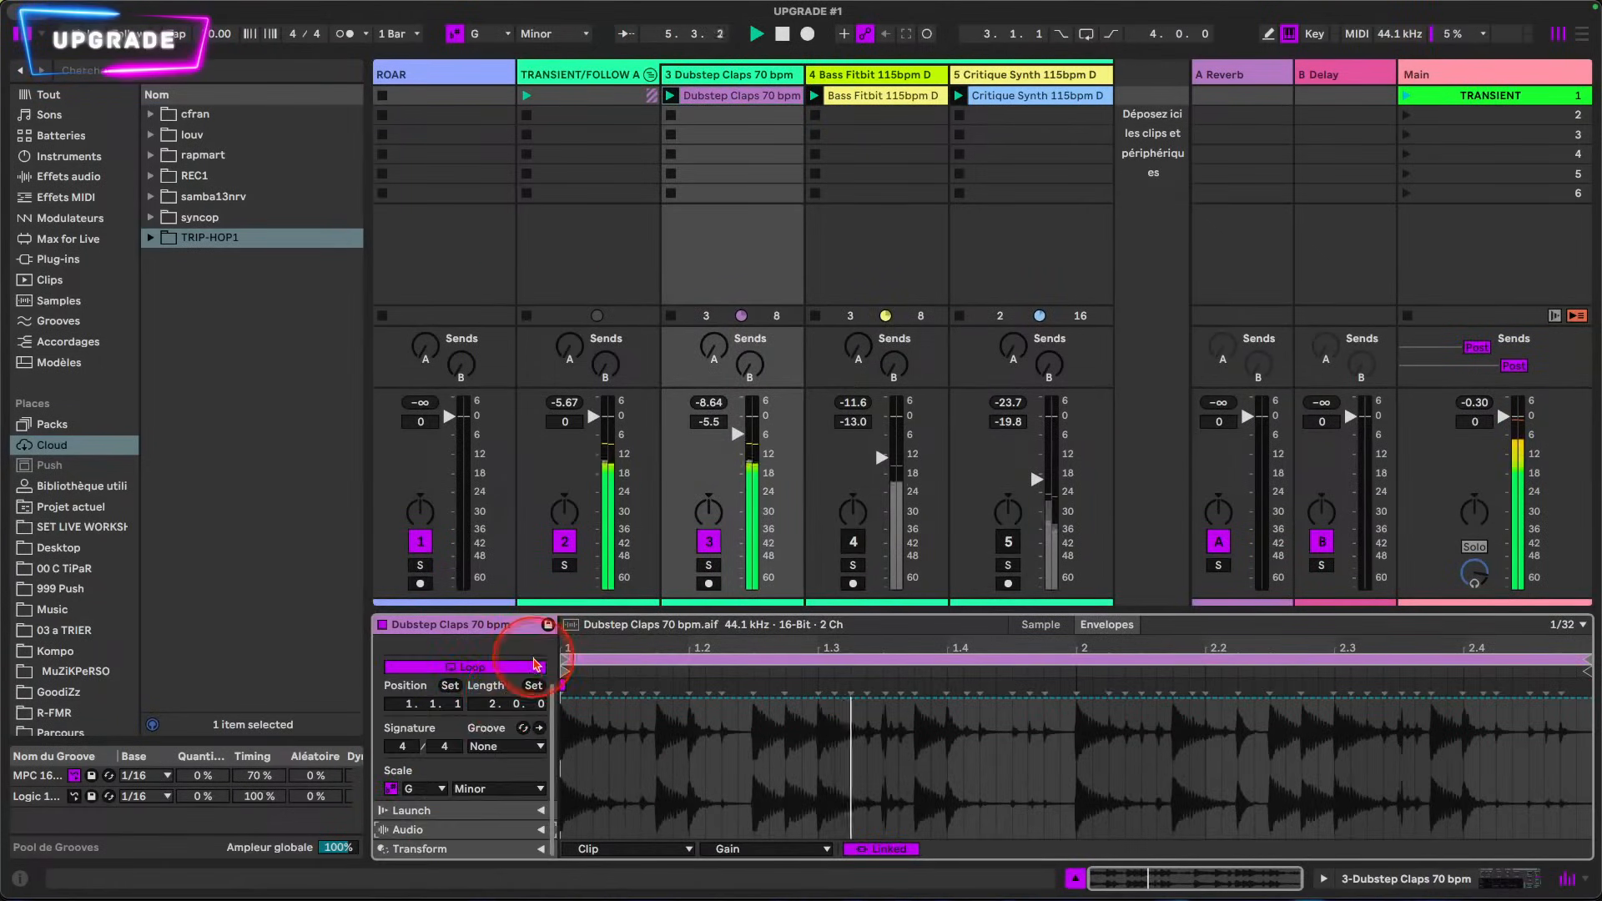
{"action": "scroll", "coordinate": [539, 669], "scroll_direction": "up", "scroll_amount": 3}
{"action": "left_click", "coordinate": [541, 644]}
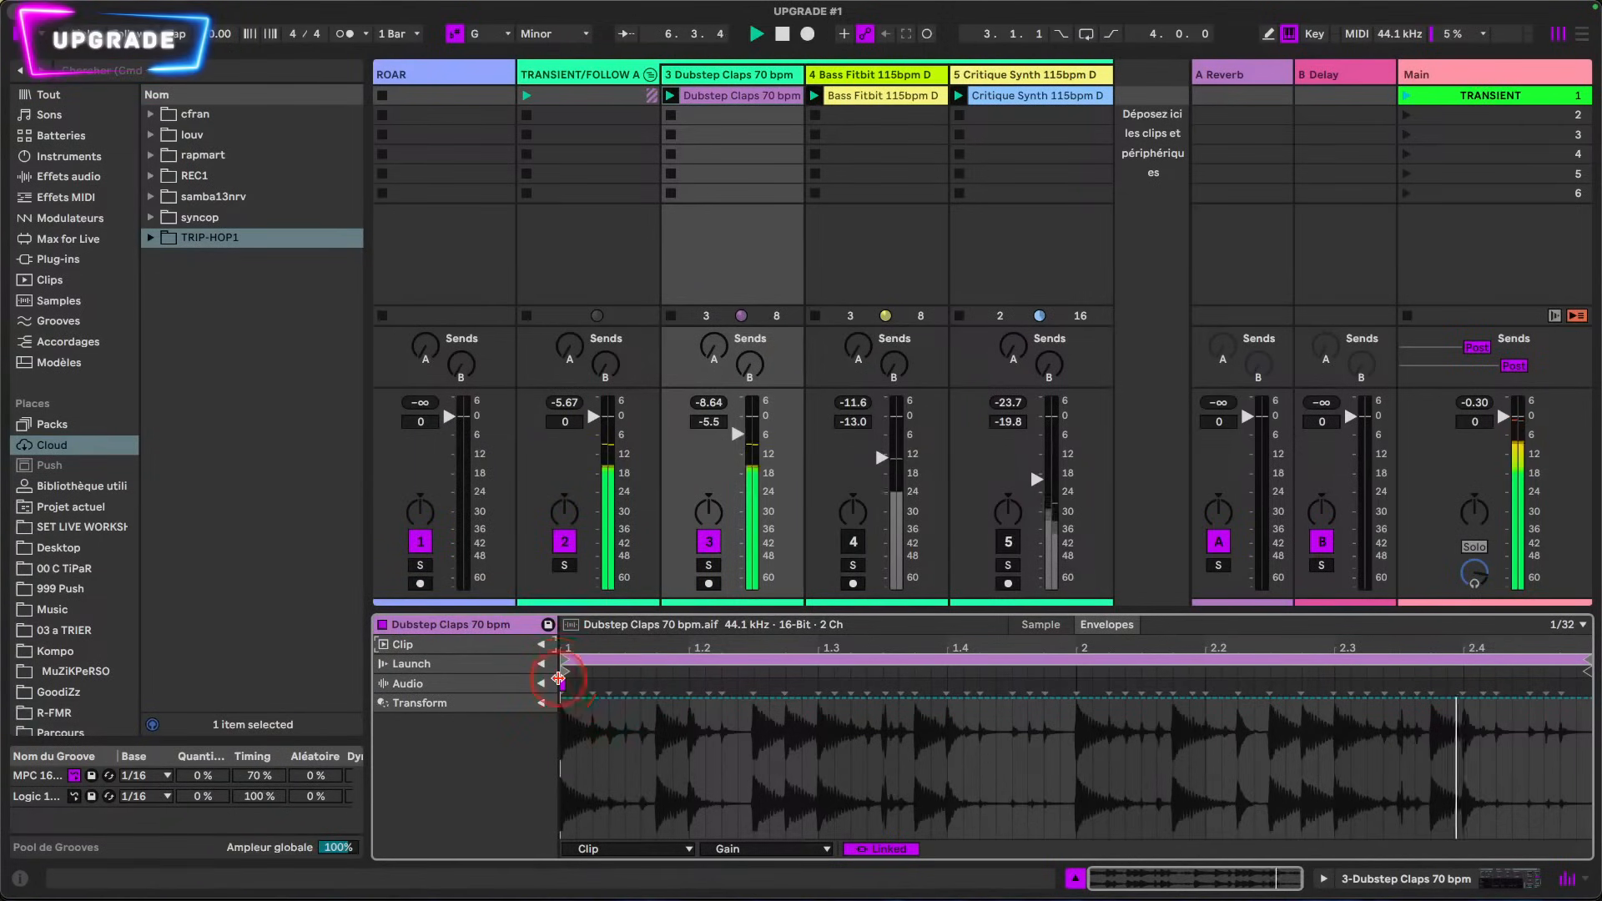
{"action": "left_click_drag", "start_coordinate": [559, 684], "coordinate": [674, 674]}
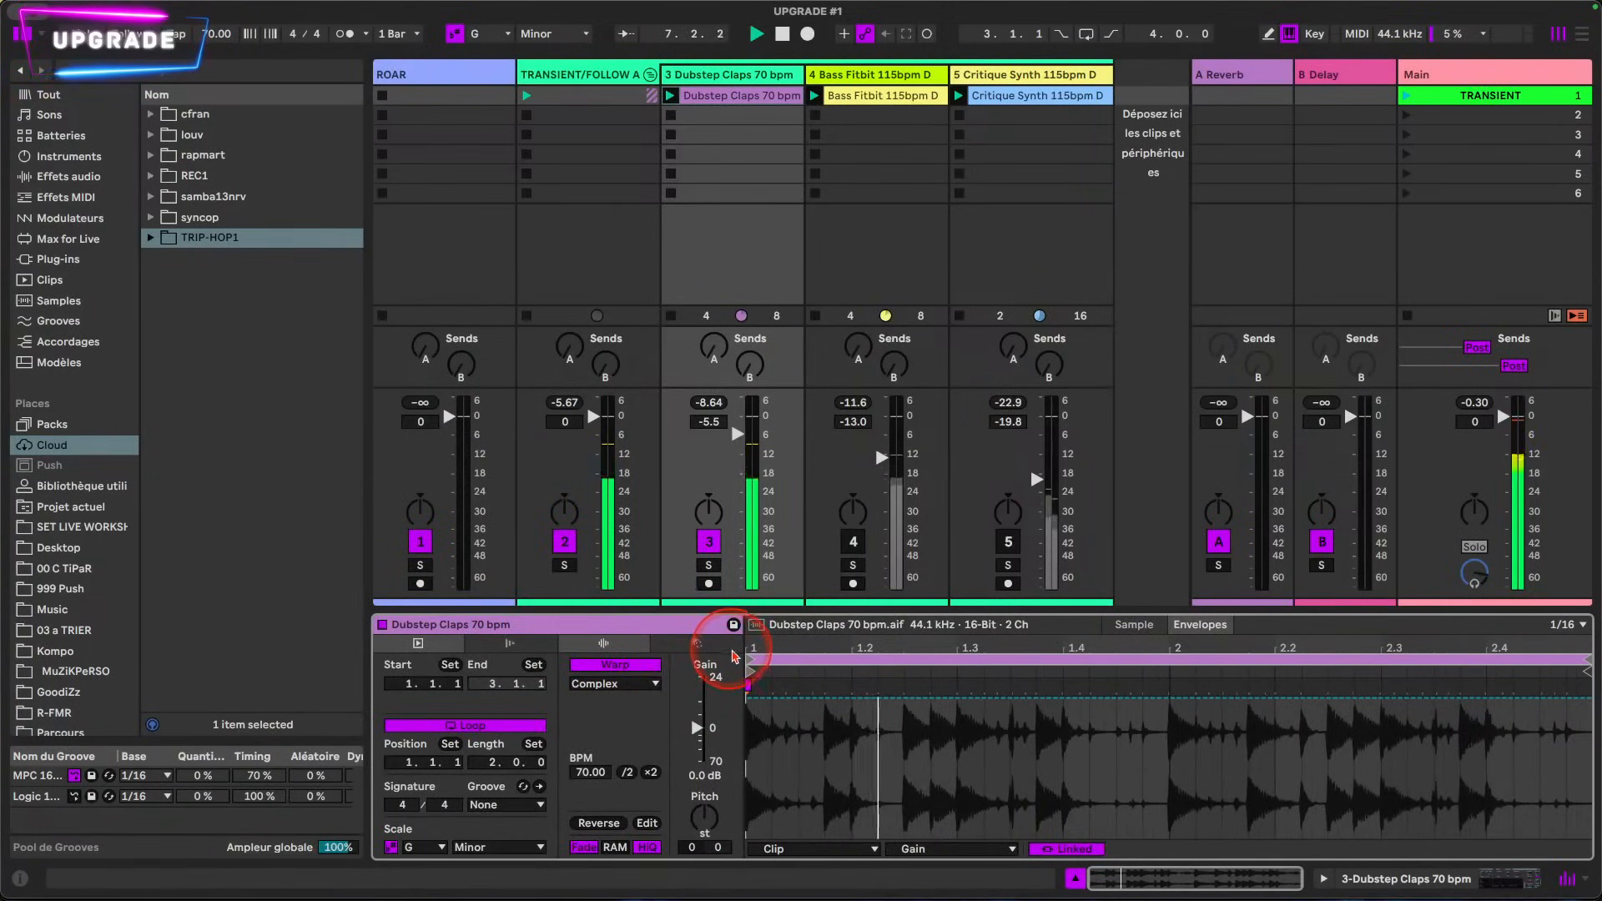
{"action": "left_click_drag", "start_coordinate": [741, 660], "coordinate": [557, 659]}
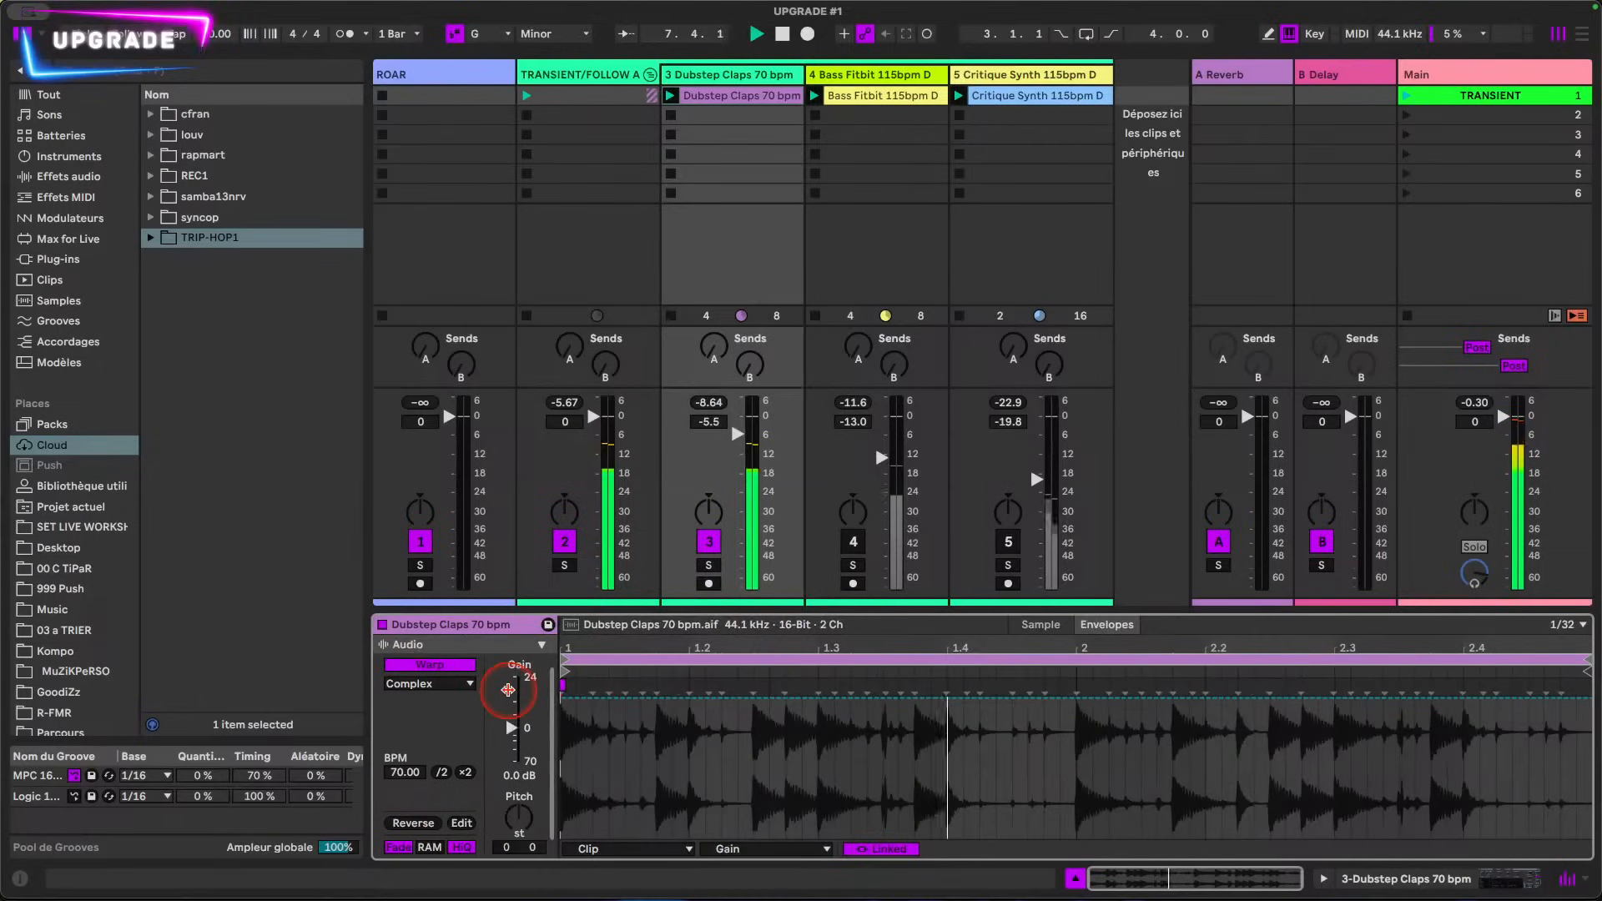
Step: Collapse all property sections of the Dubstep Claps clip and expand only the Audio section
{"action": "left_click", "coordinate": [543, 647]}
{"action": "left_click", "coordinate": [543, 648]}
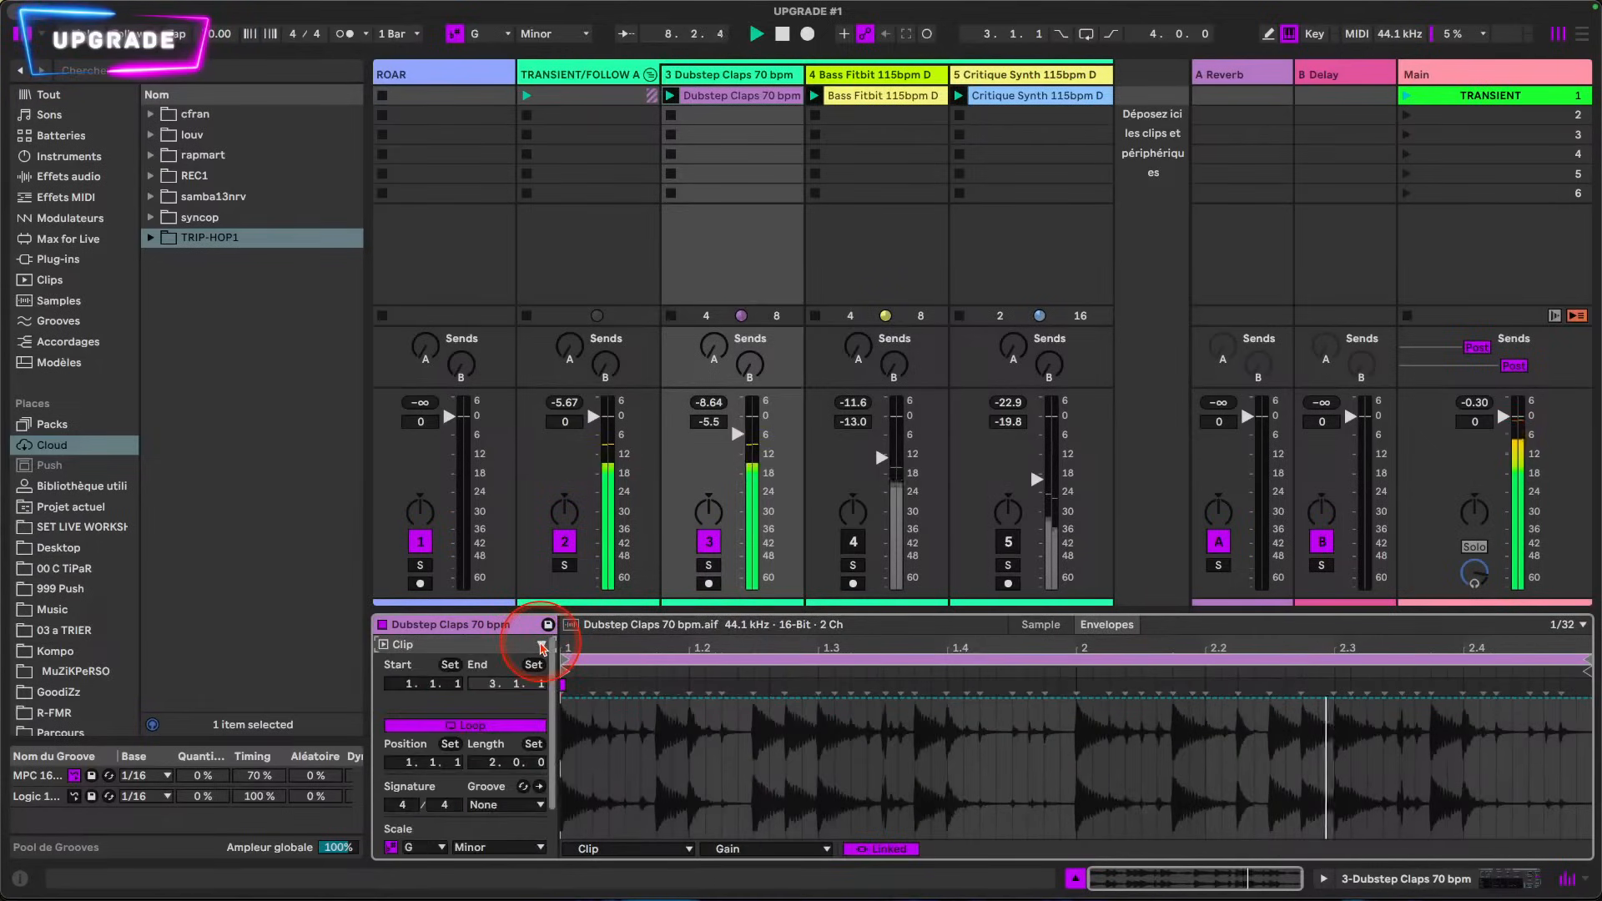
{"action": "left_click", "coordinate": [542, 647]}
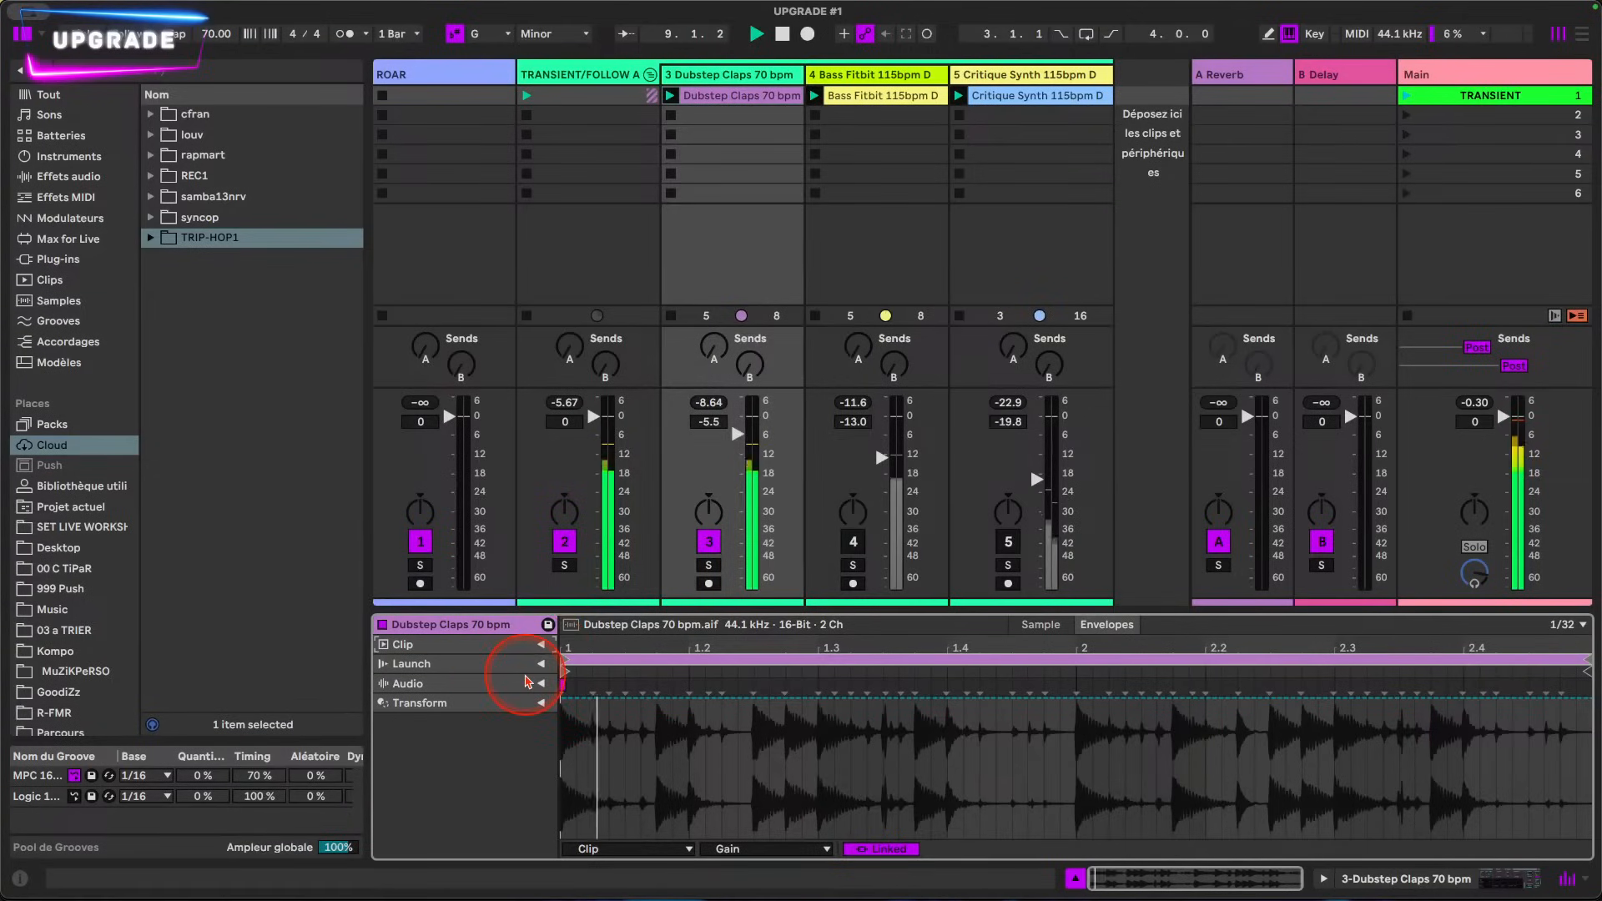
{"action": "left_click", "coordinate": [538, 683]}
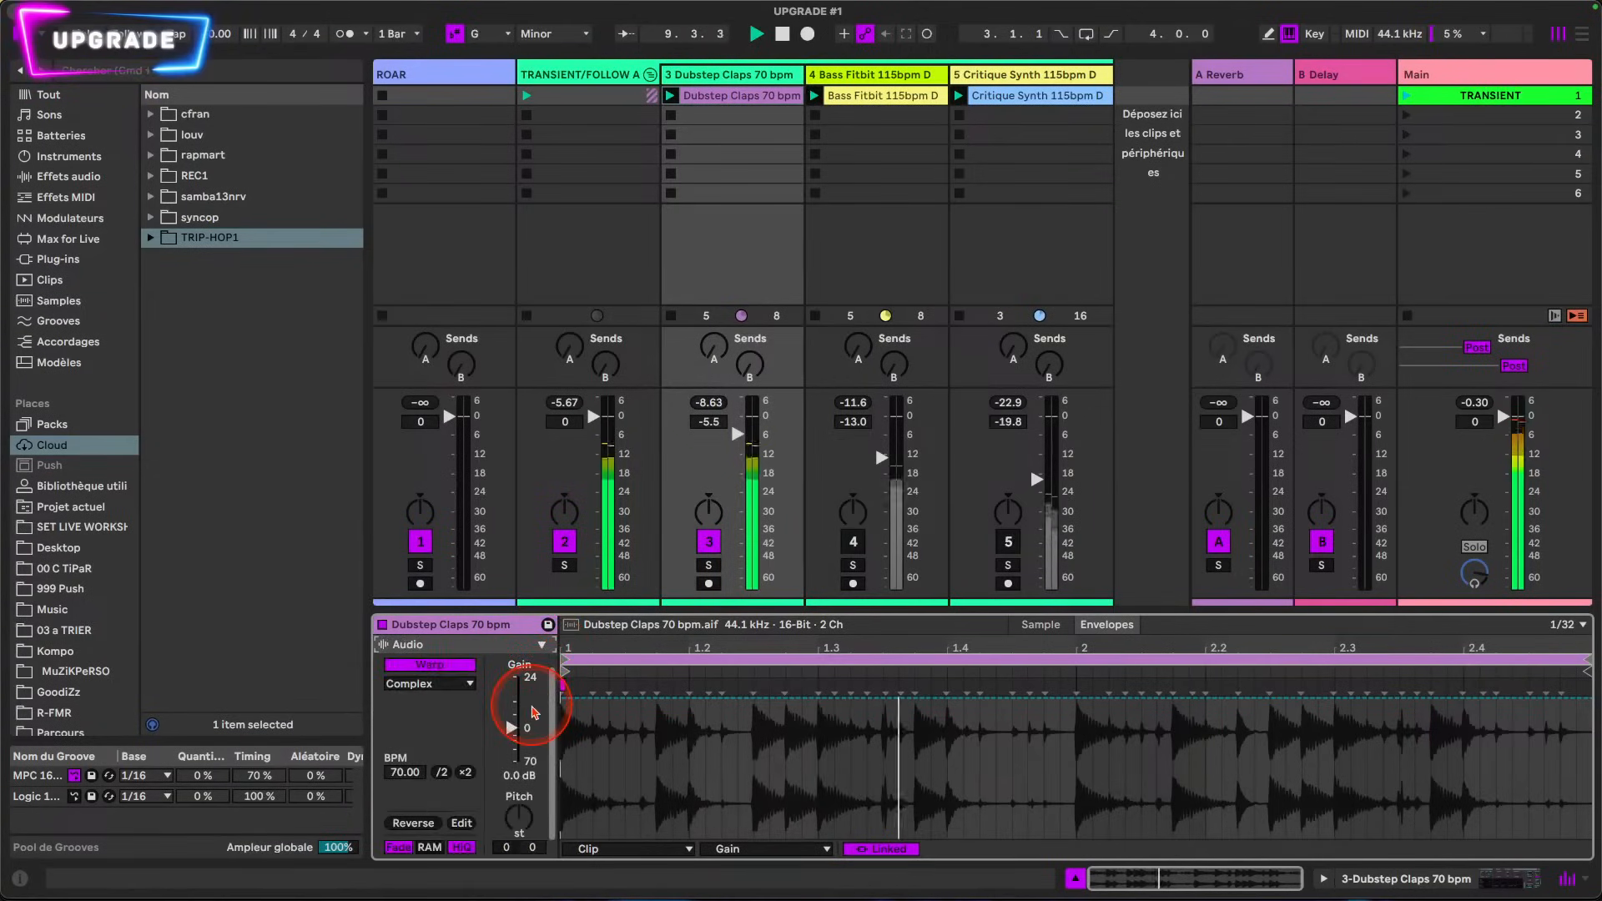
Step: Warp the clip in Beats mode, preserving 1/8 divisions with transient looping turned off
{"action": "left_click", "coordinate": [418, 688]}
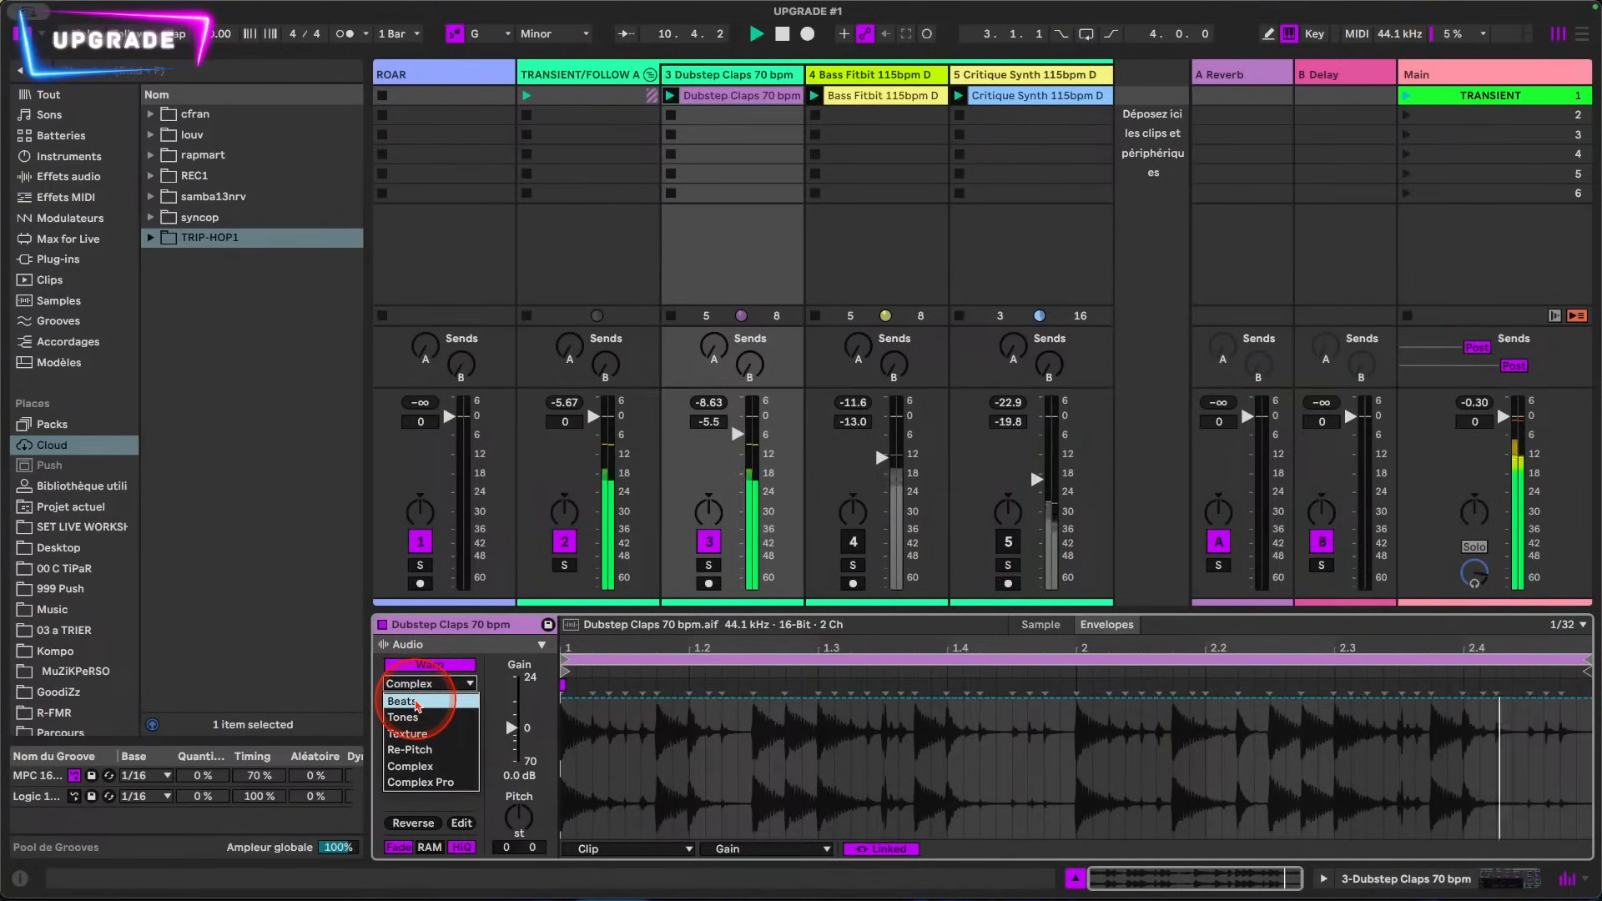
{"action": "left_click", "coordinate": [416, 703]}
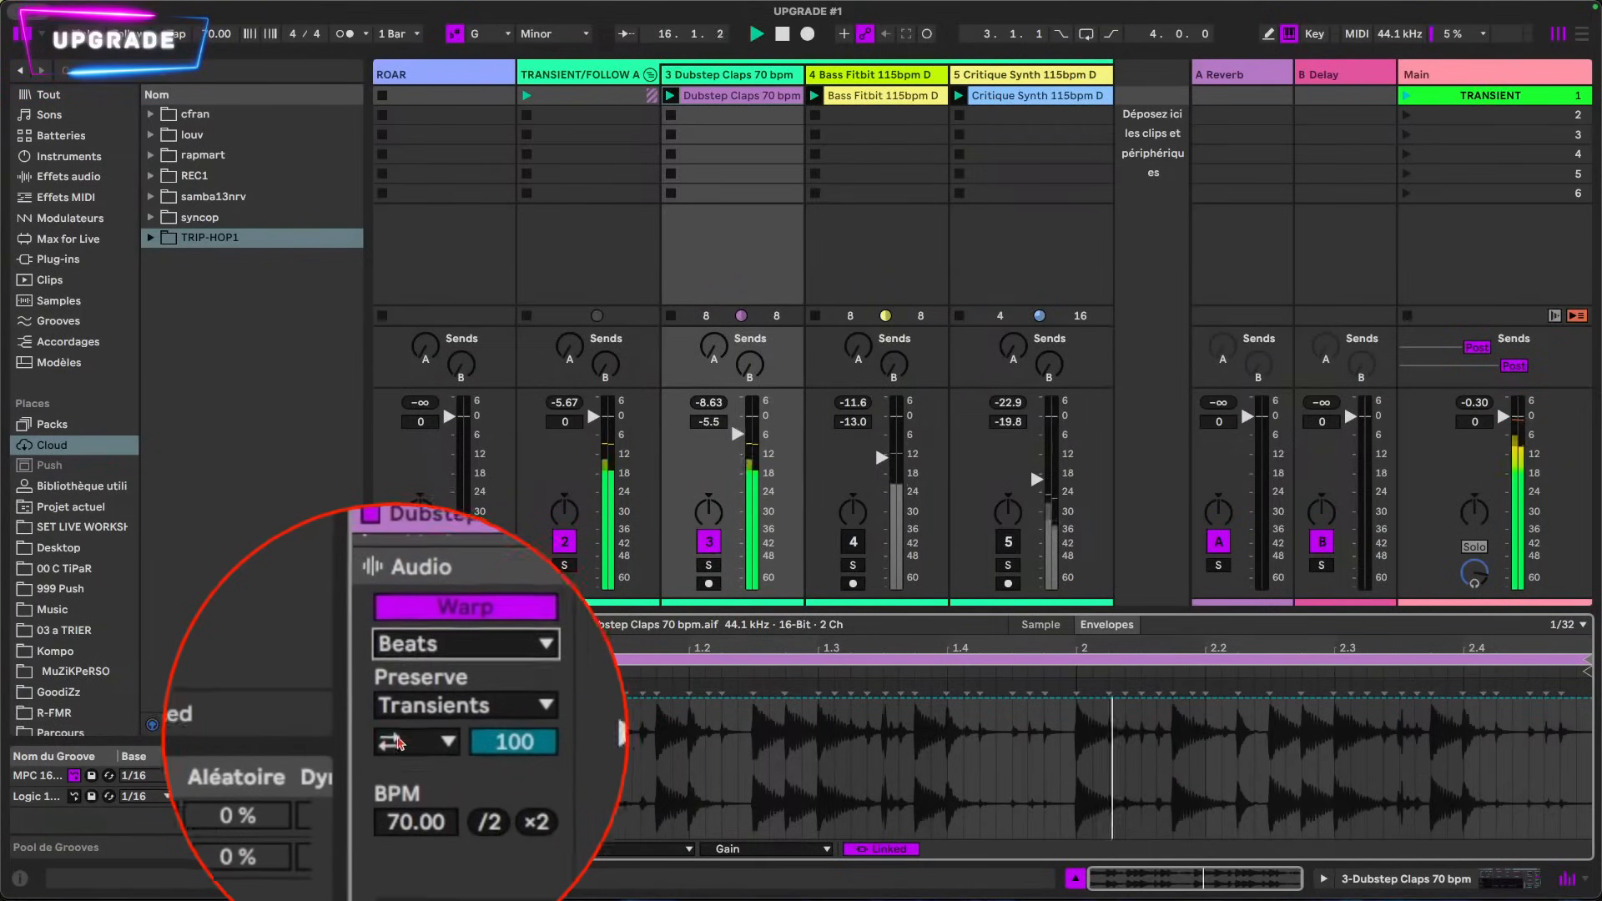
{"action": "left_click", "coordinate": [406, 738]}
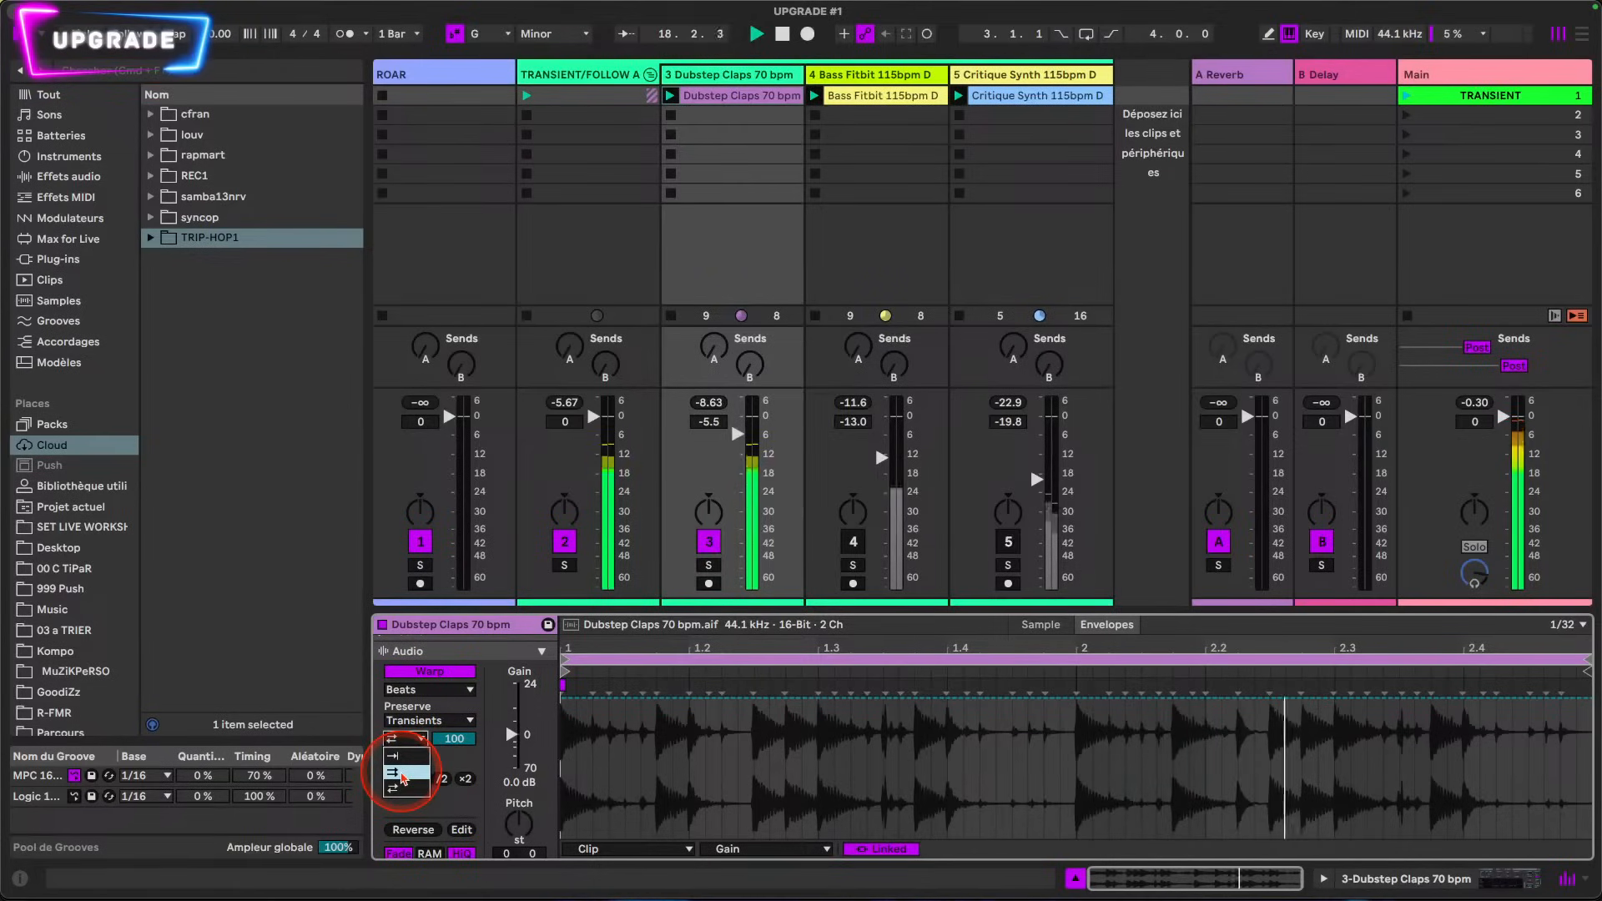
{"action": "left_click", "coordinate": [402, 756]}
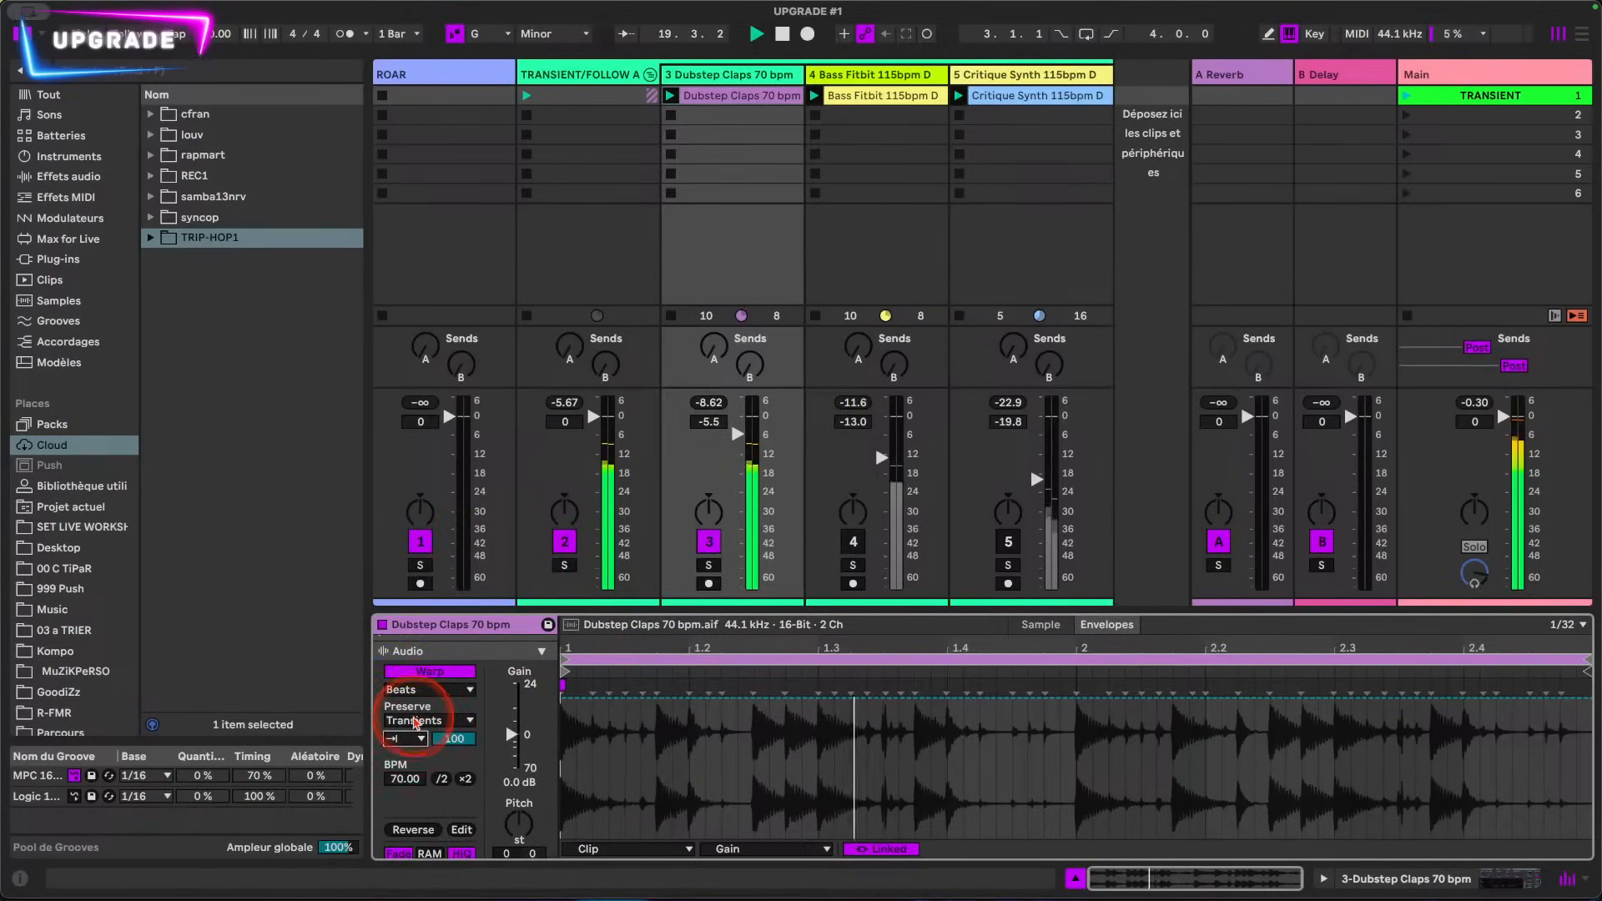
{"action": "left_click", "coordinate": [415, 721]}
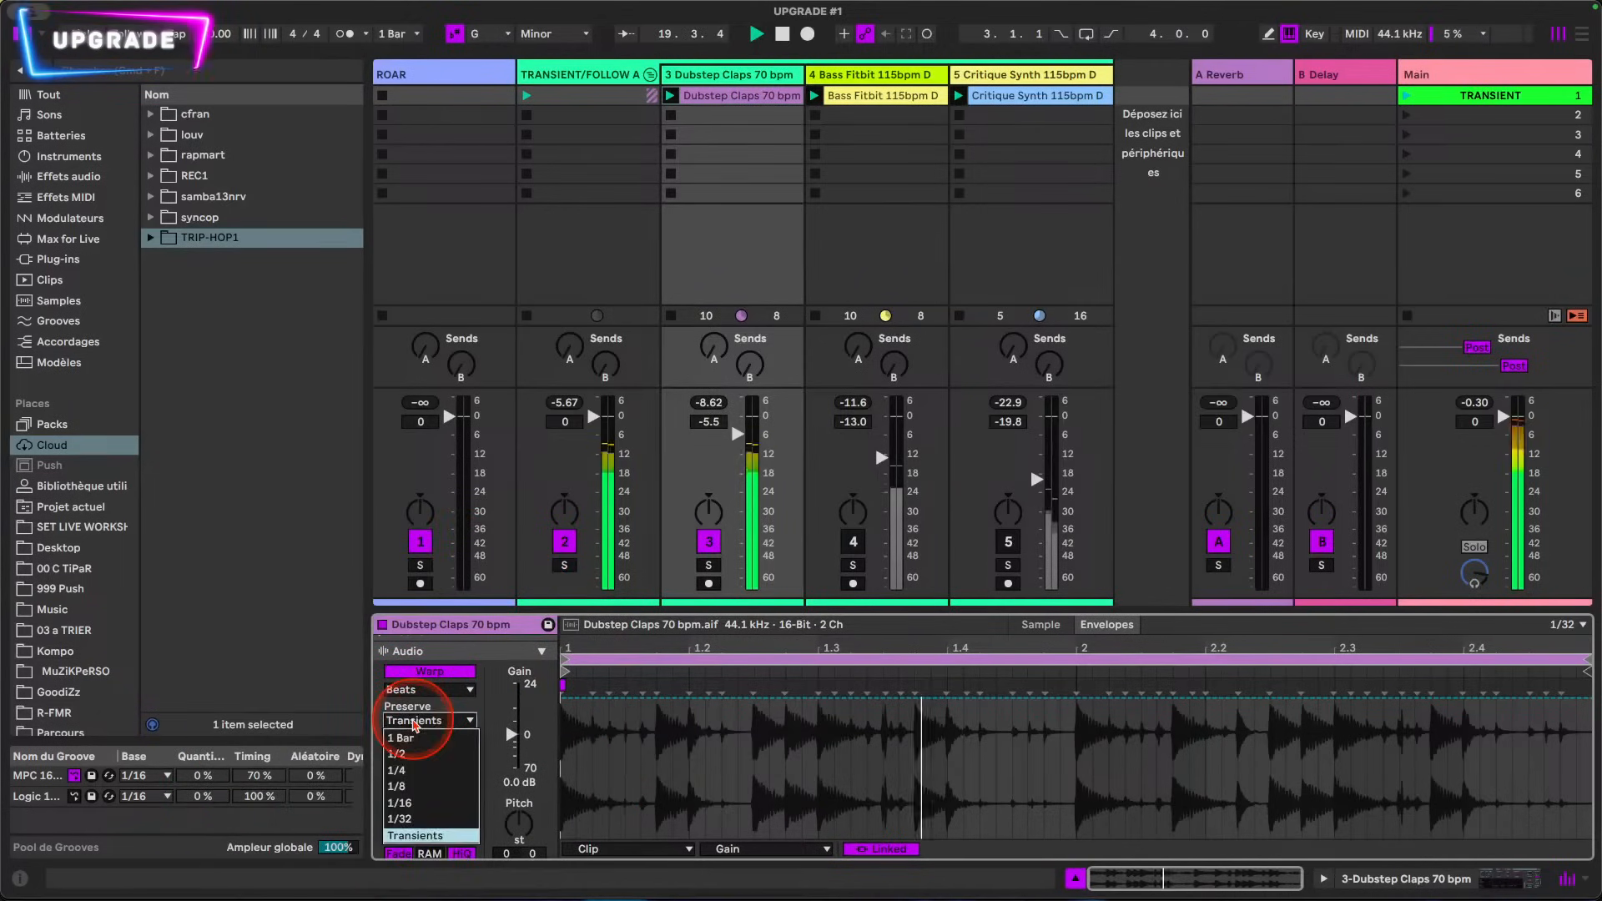
{"action": "left_click", "coordinate": [401, 791]}
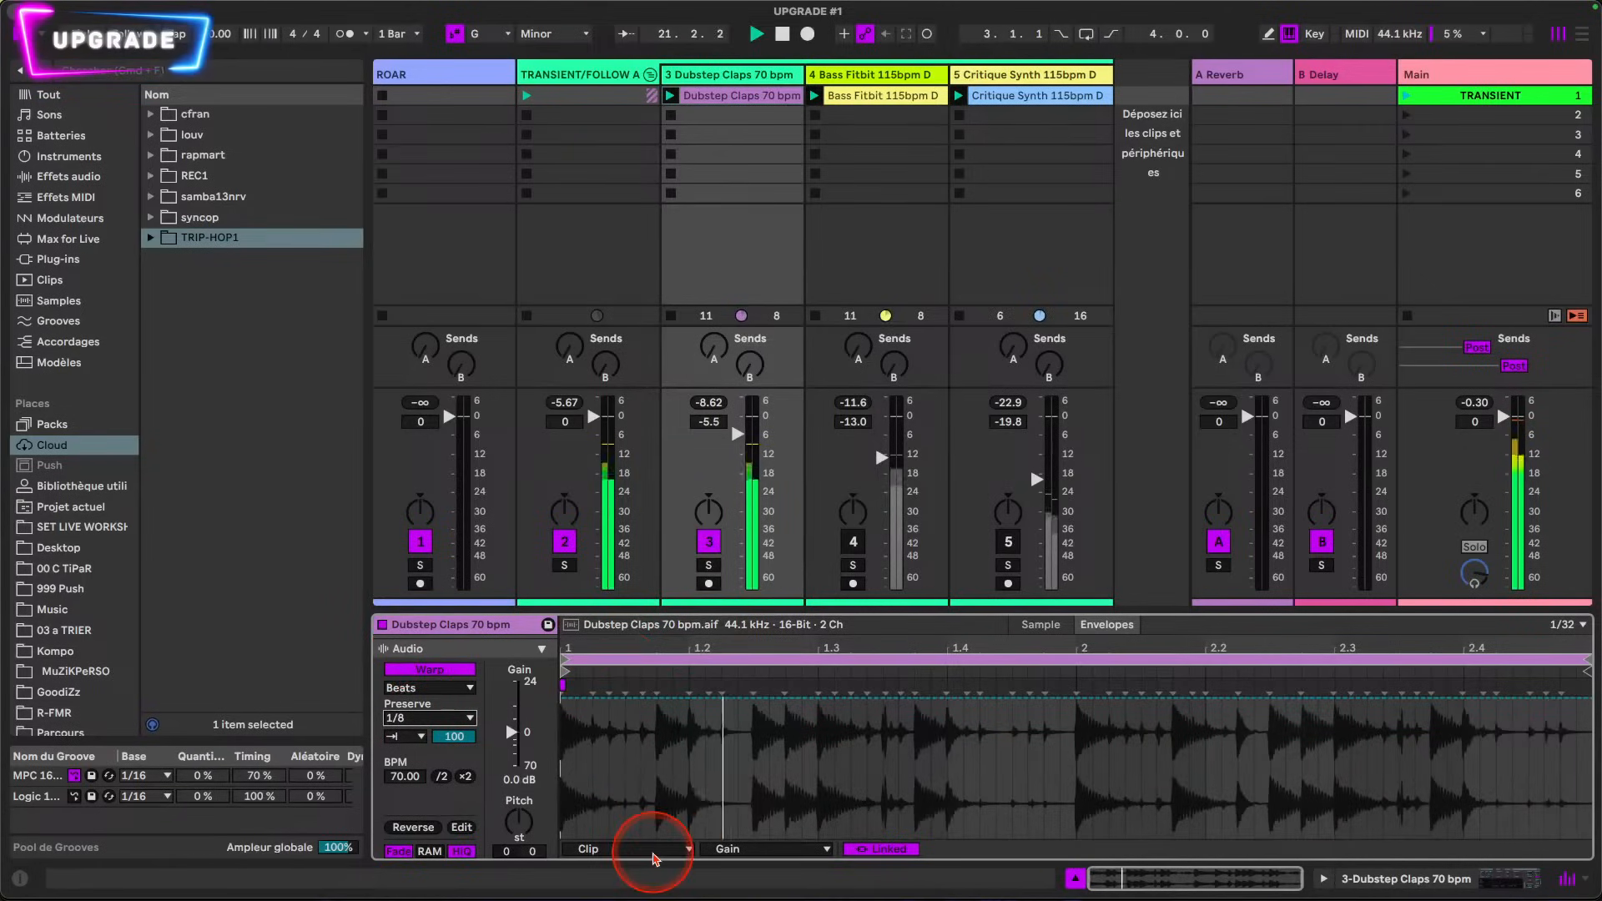
Step: Show the clip's Transient Envelope in the envelope editor
{"action": "left_click", "coordinate": [654, 849]}
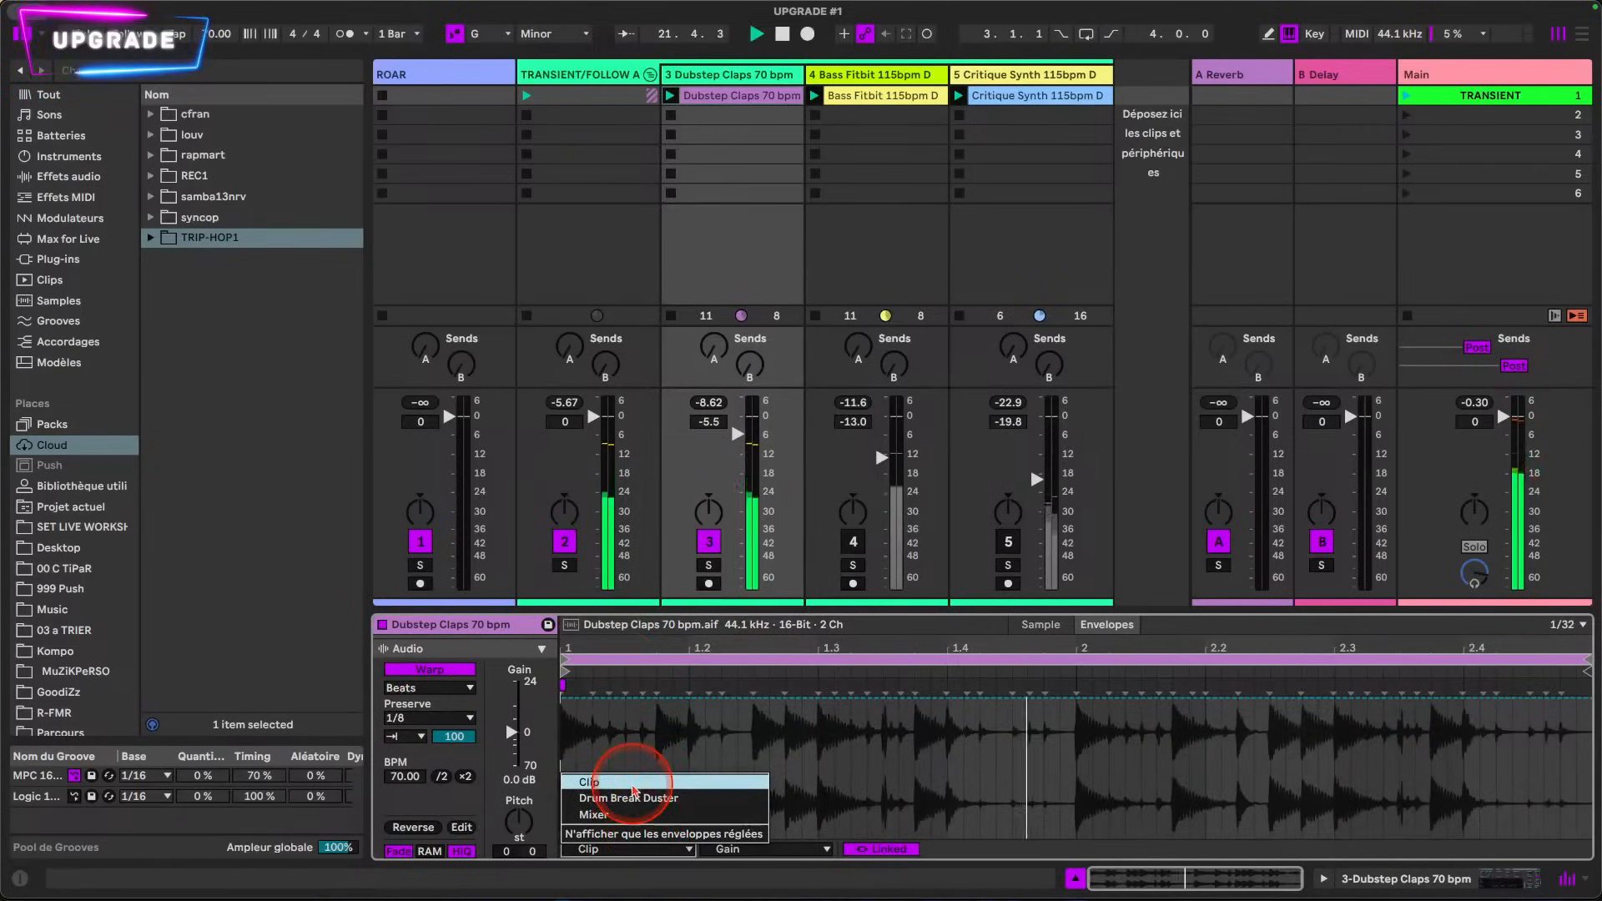
{"action": "left_click", "coordinate": [634, 791]}
{"action": "left_click", "coordinate": [734, 849]}
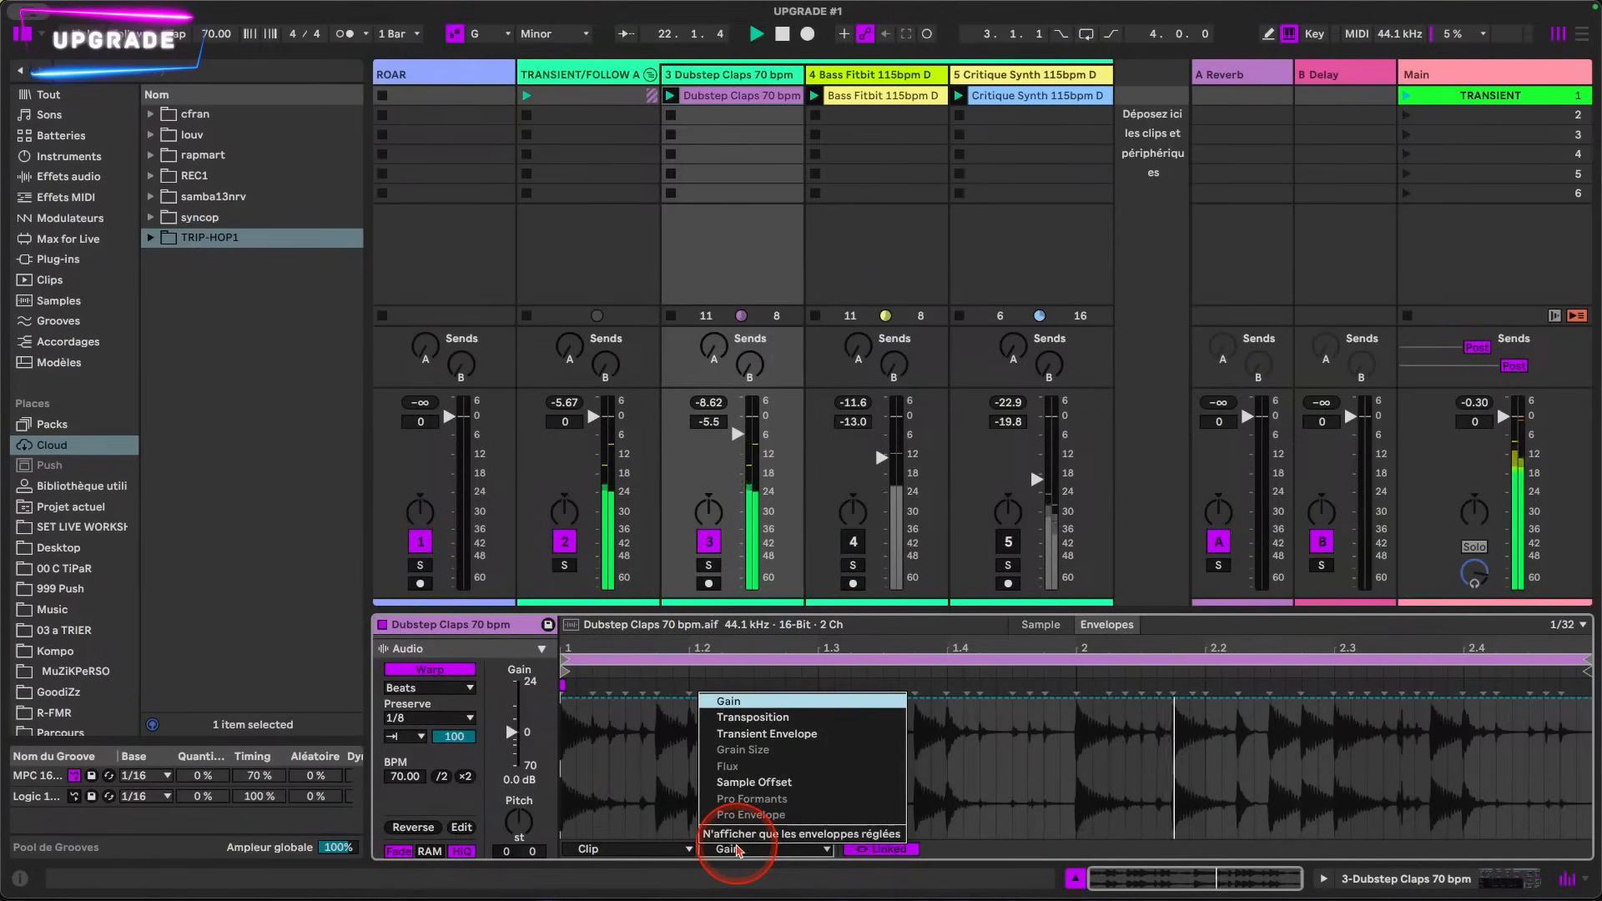
{"action": "left_click", "coordinate": [786, 735]}
Step: Shape two falling slopes from 100% to about 0% in the transient envelope, ending near beats 1.2 and 1.3.3
{"action": "left_click_drag", "start_coordinate": [785, 692], "coordinate": [784, 752]}
{"action": "left_click_drag", "start_coordinate": [668, 753], "coordinate": [609, 697]}
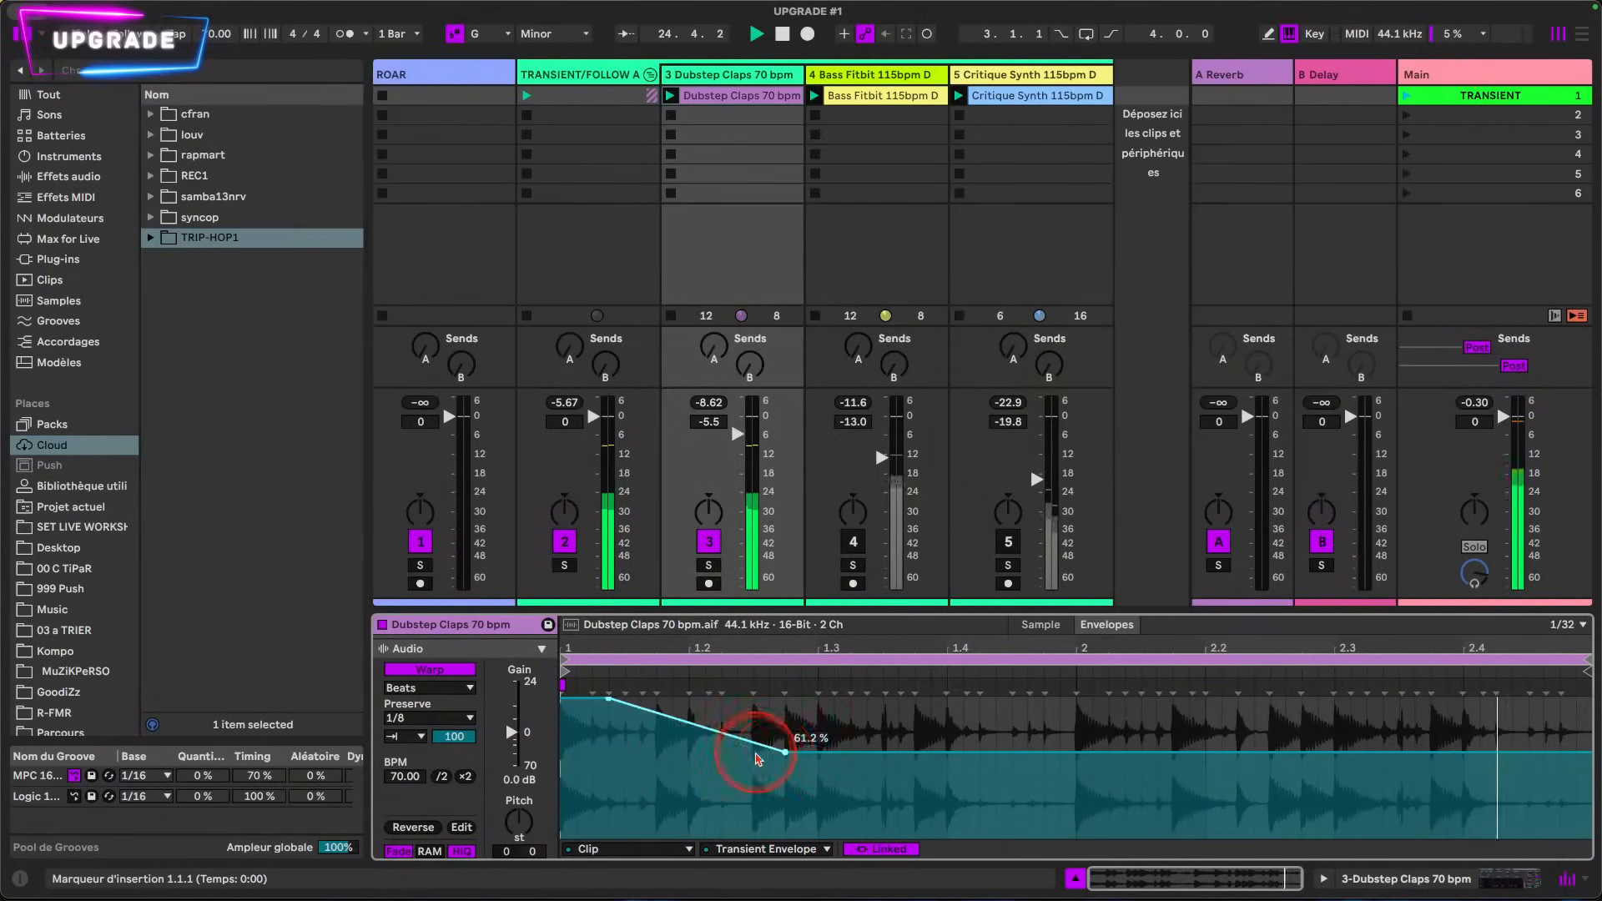
{"action": "left_click_drag", "start_coordinate": [784, 752], "coordinate": [689, 837]}
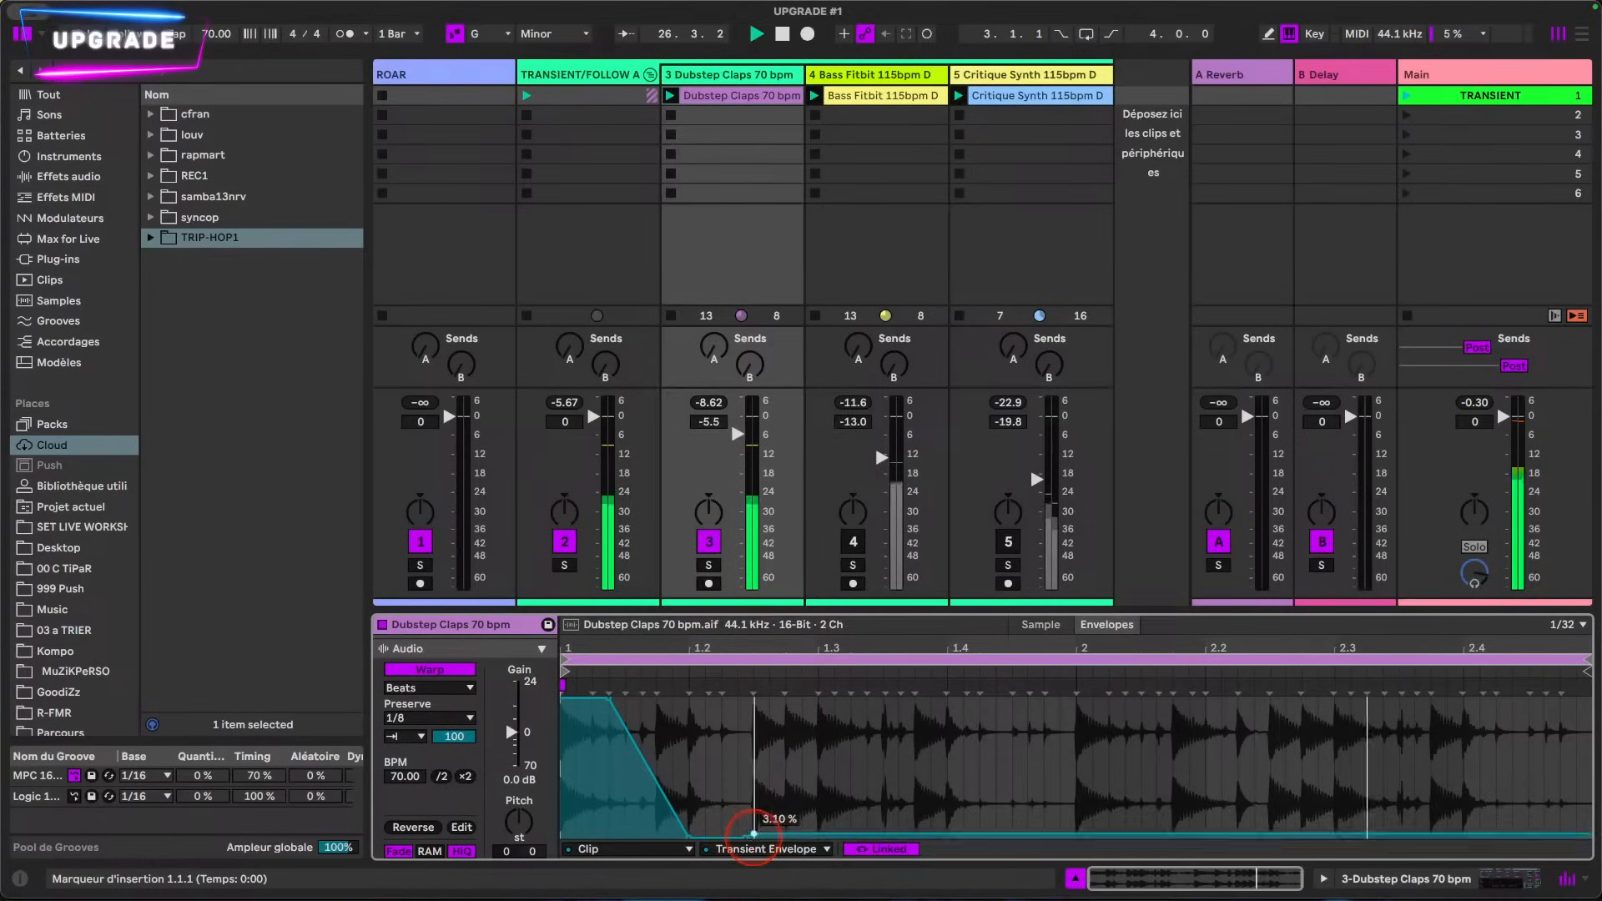
{"action": "left_click", "coordinate": [751, 837]}
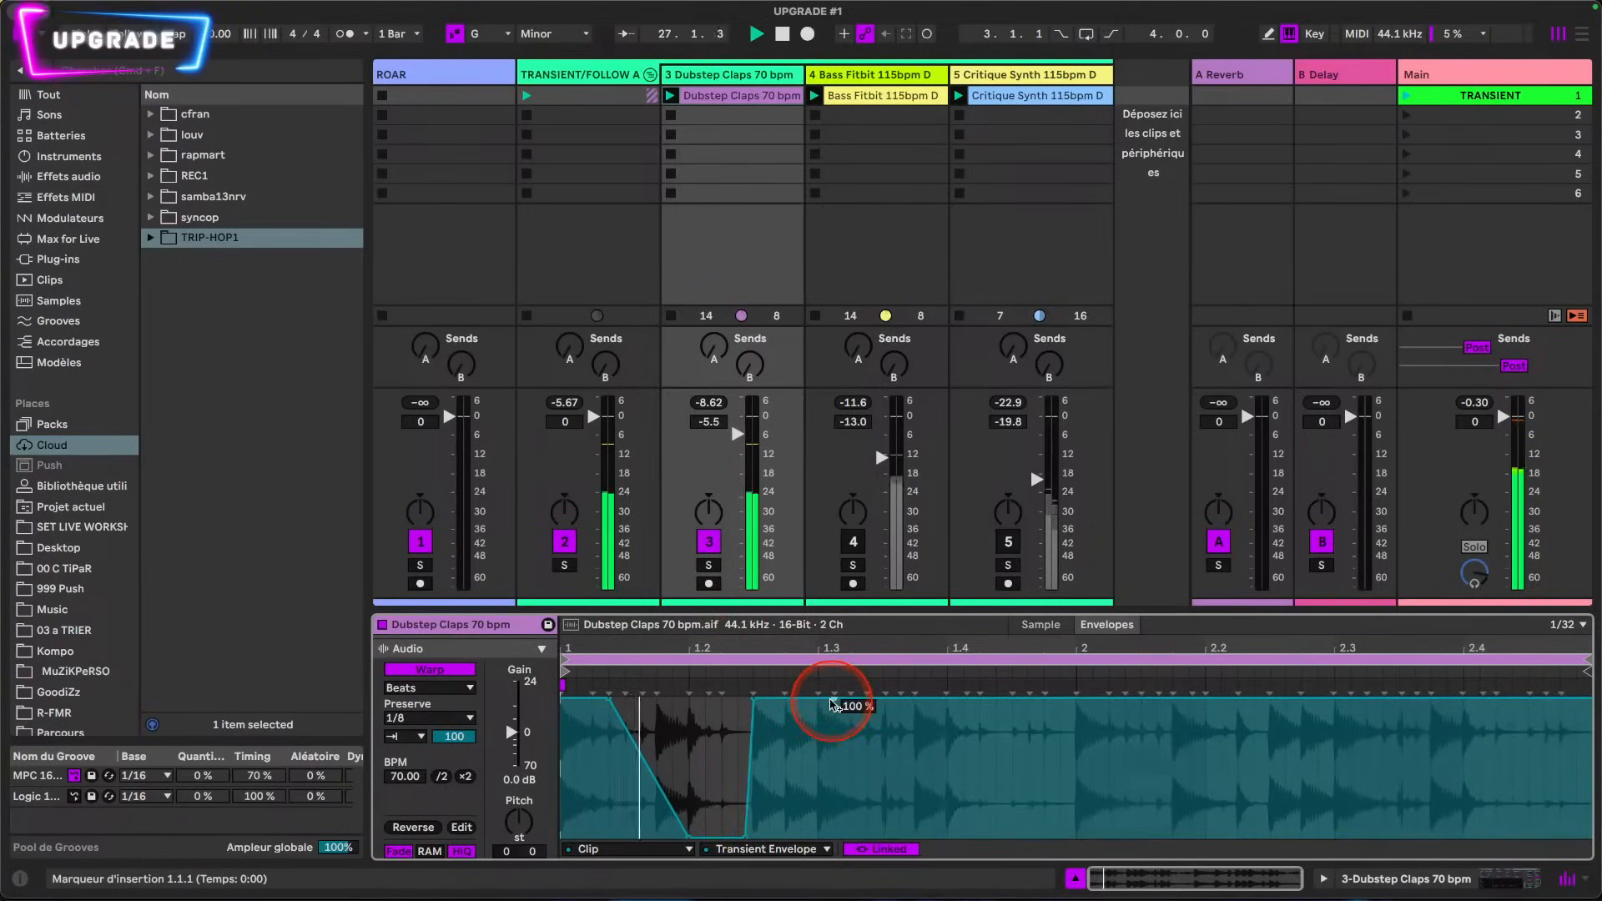
{"action": "left_click_drag", "start_coordinate": [841, 705], "coordinate": [882, 836]}
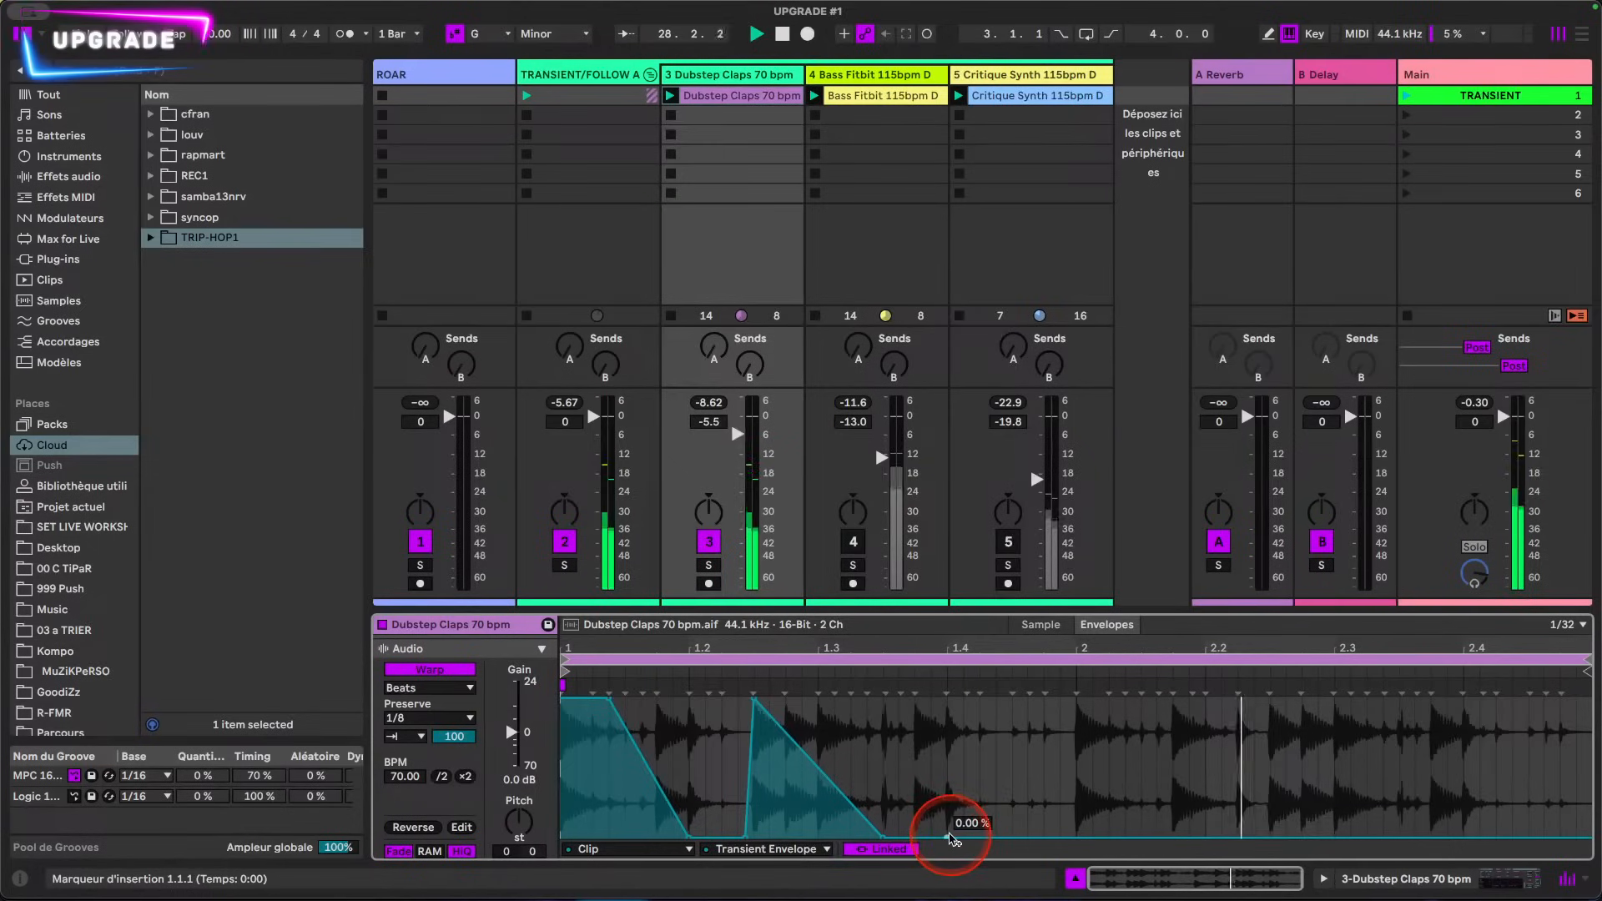
Step: Add an outward-curved decay from 100% at beat 1.4 to 0% at beat 2, followed by a rise before beat 2.2
{"action": "left_click_drag", "start_coordinate": [941, 809], "coordinate": [1026, 702]}
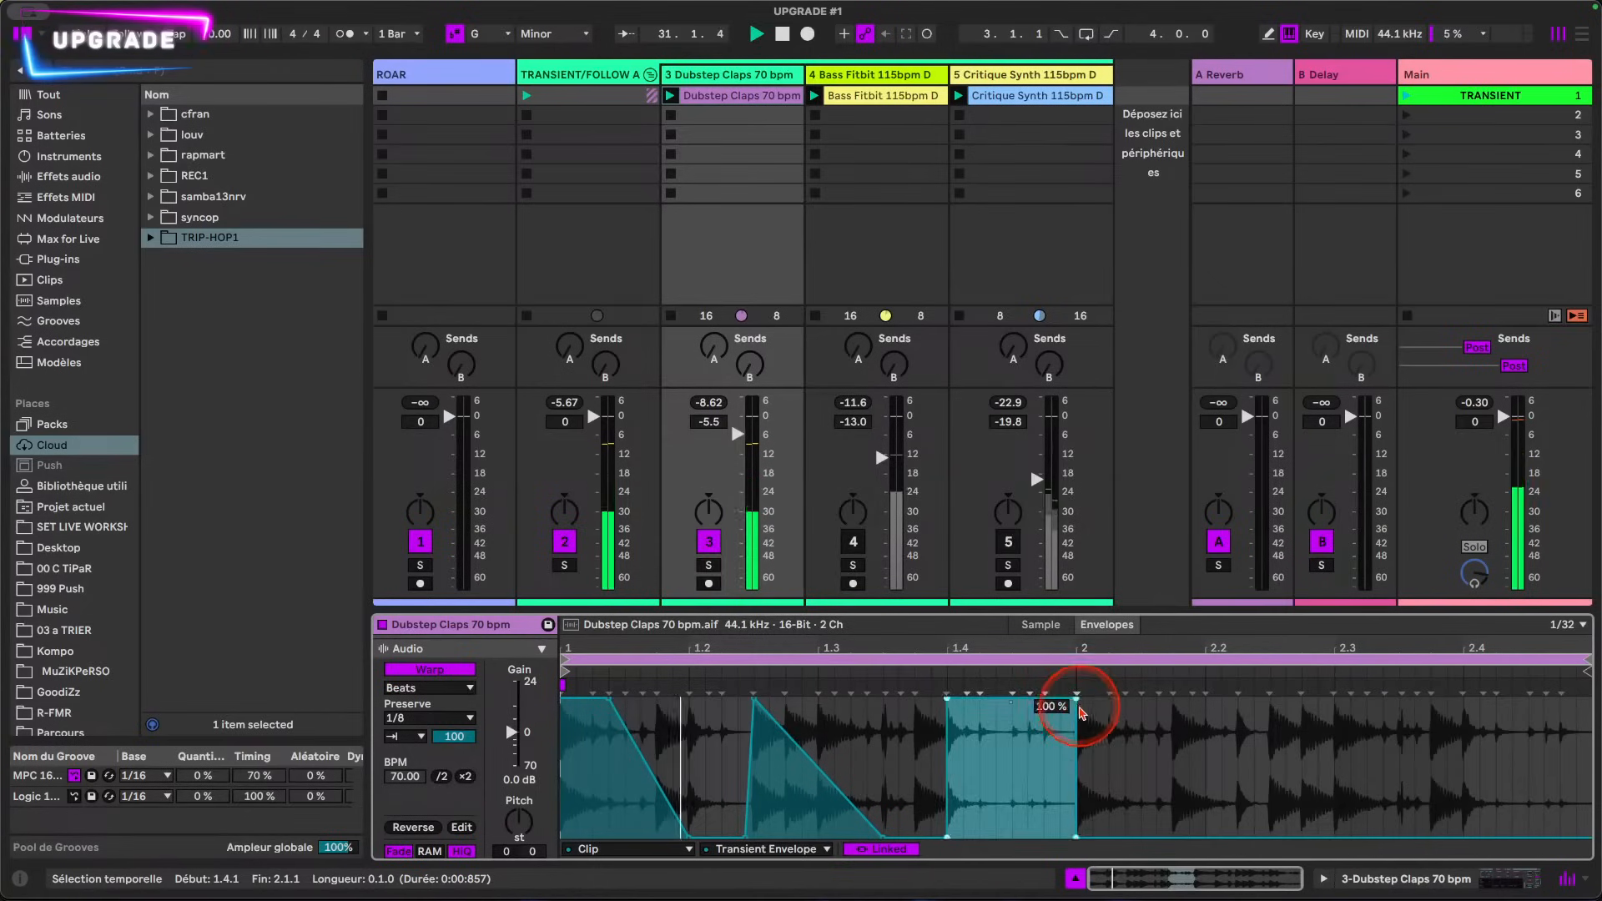
{"action": "left_click", "coordinate": [1085, 706]}
{"action": "left_click", "coordinate": [1076, 705]}
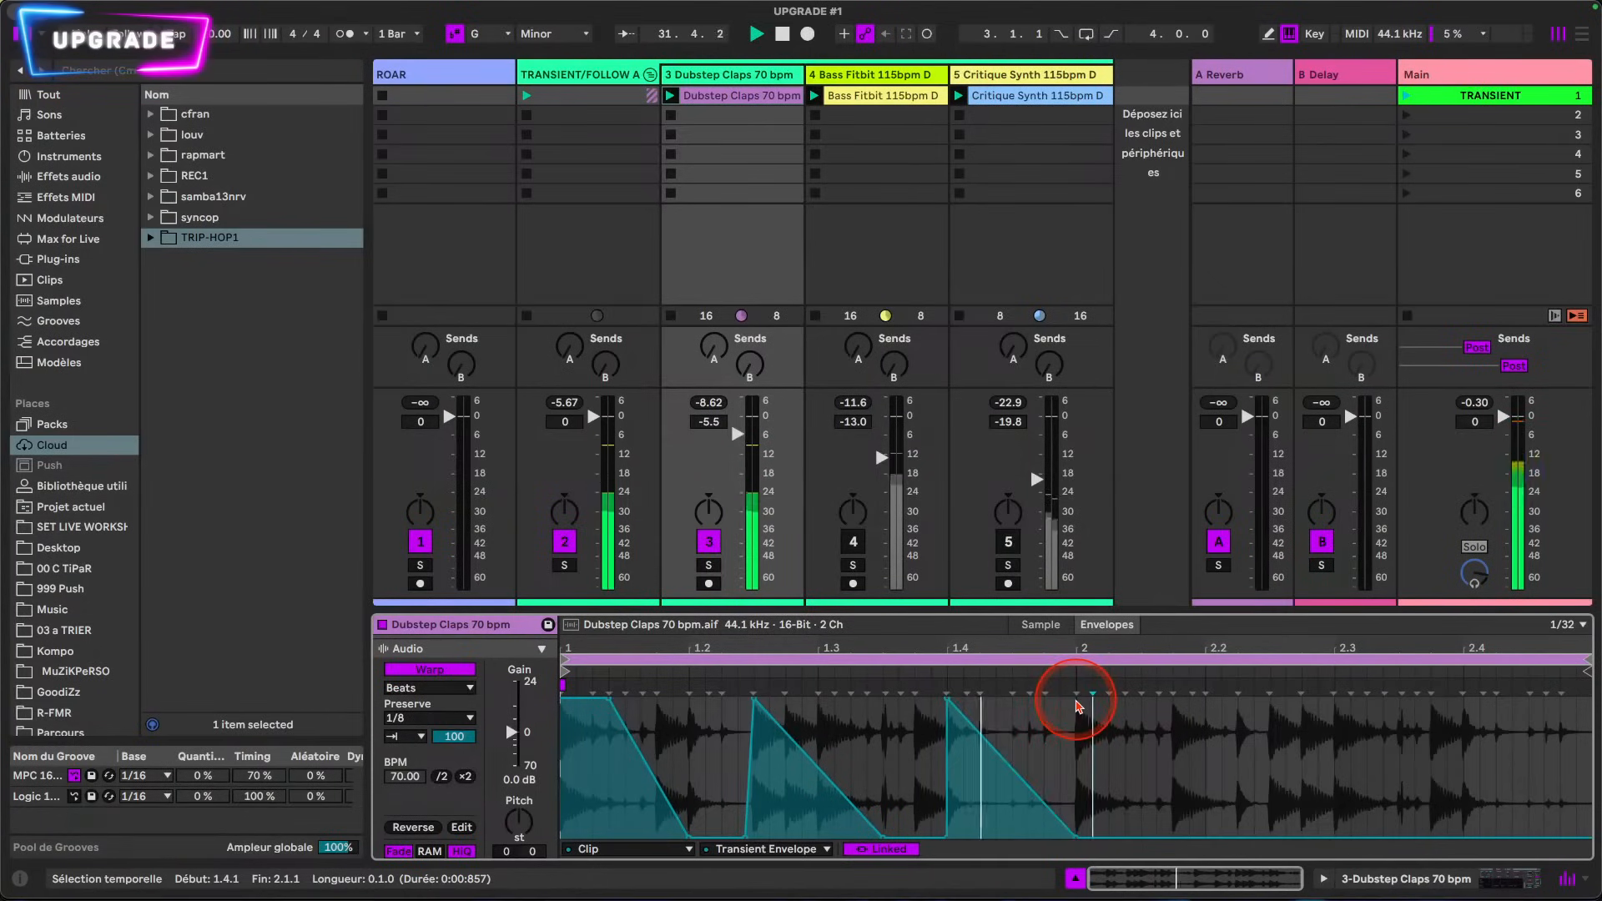
{"action": "left_click_drag", "start_coordinate": [1009, 770], "coordinate": [1008, 710]}
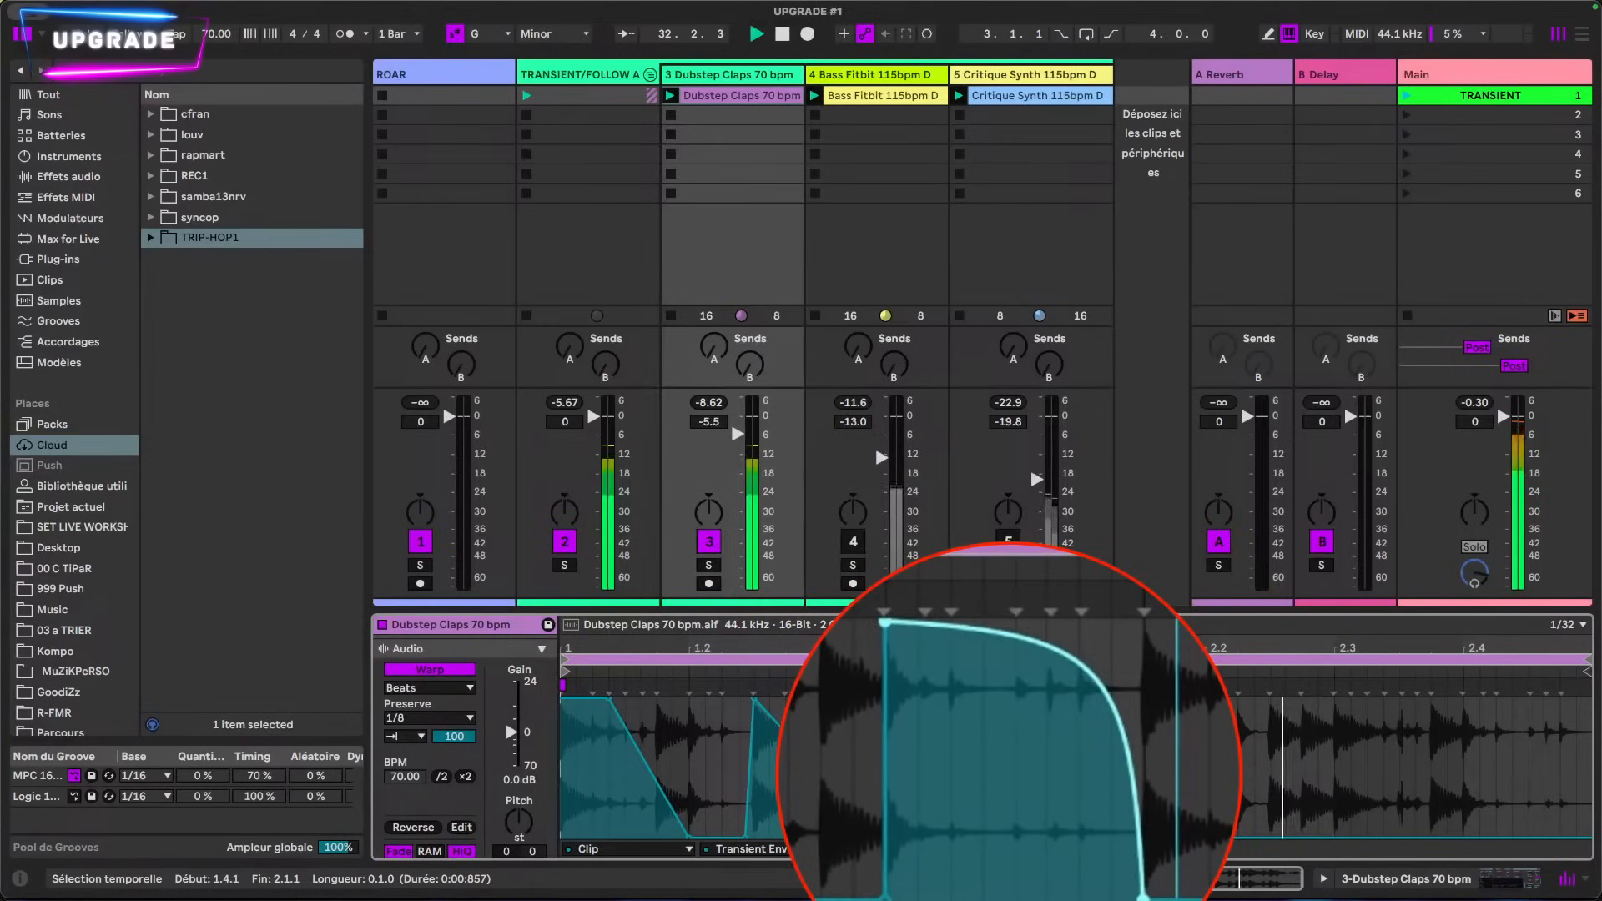
{"action": "left_click", "coordinate": [1096, 841]}
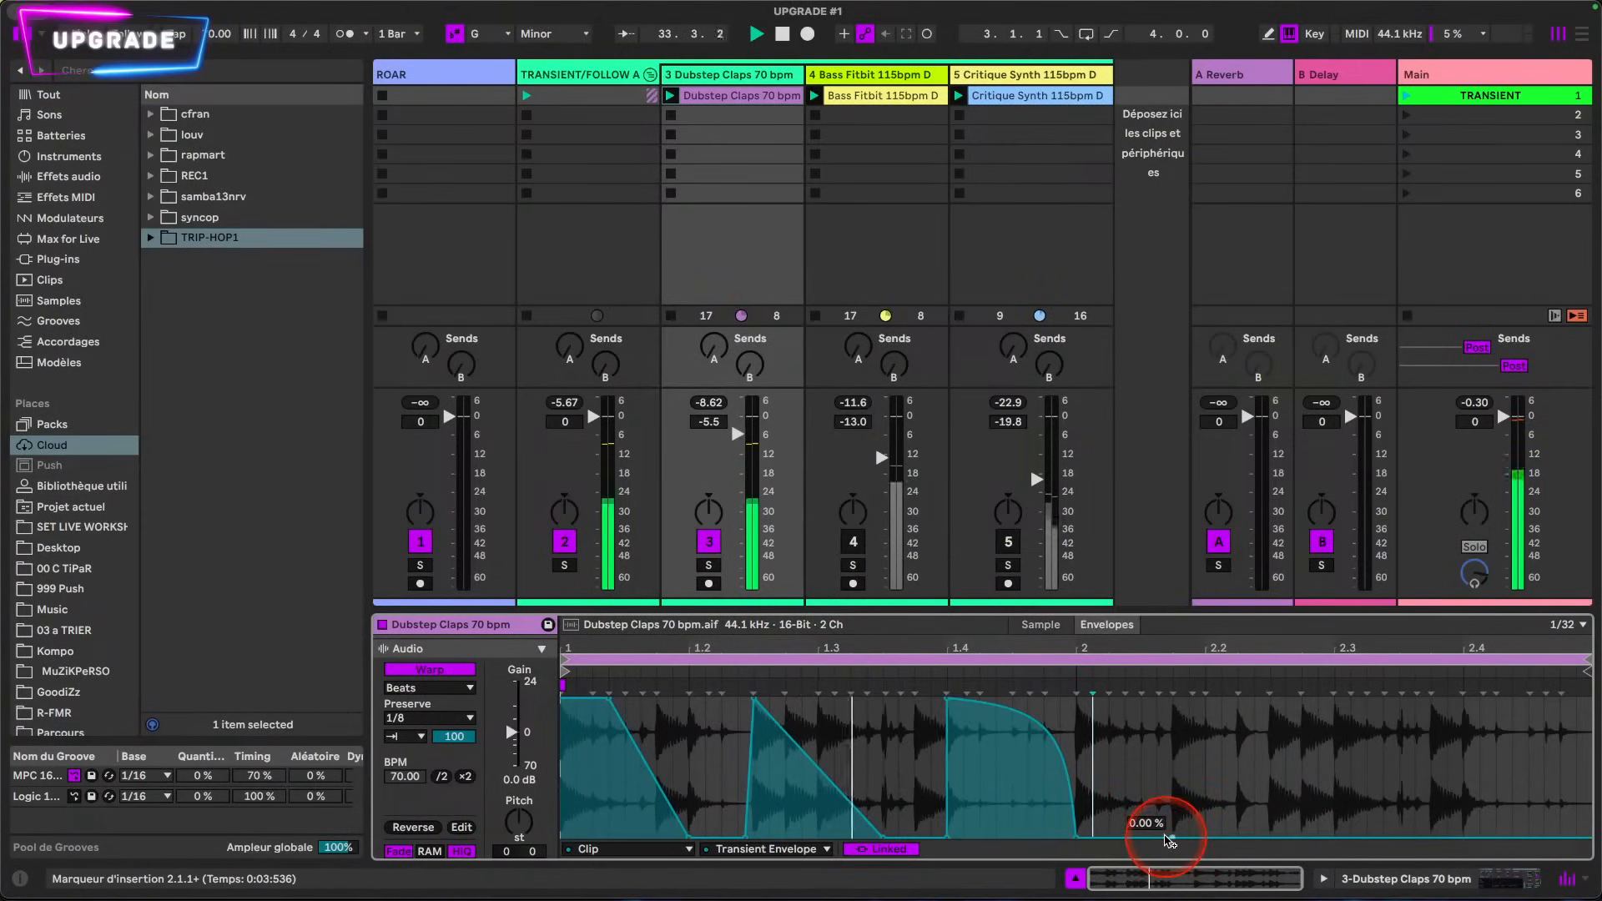
{"action": "left_click_drag", "start_coordinate": [1160, 837], "coordinate": [1156, 724]}
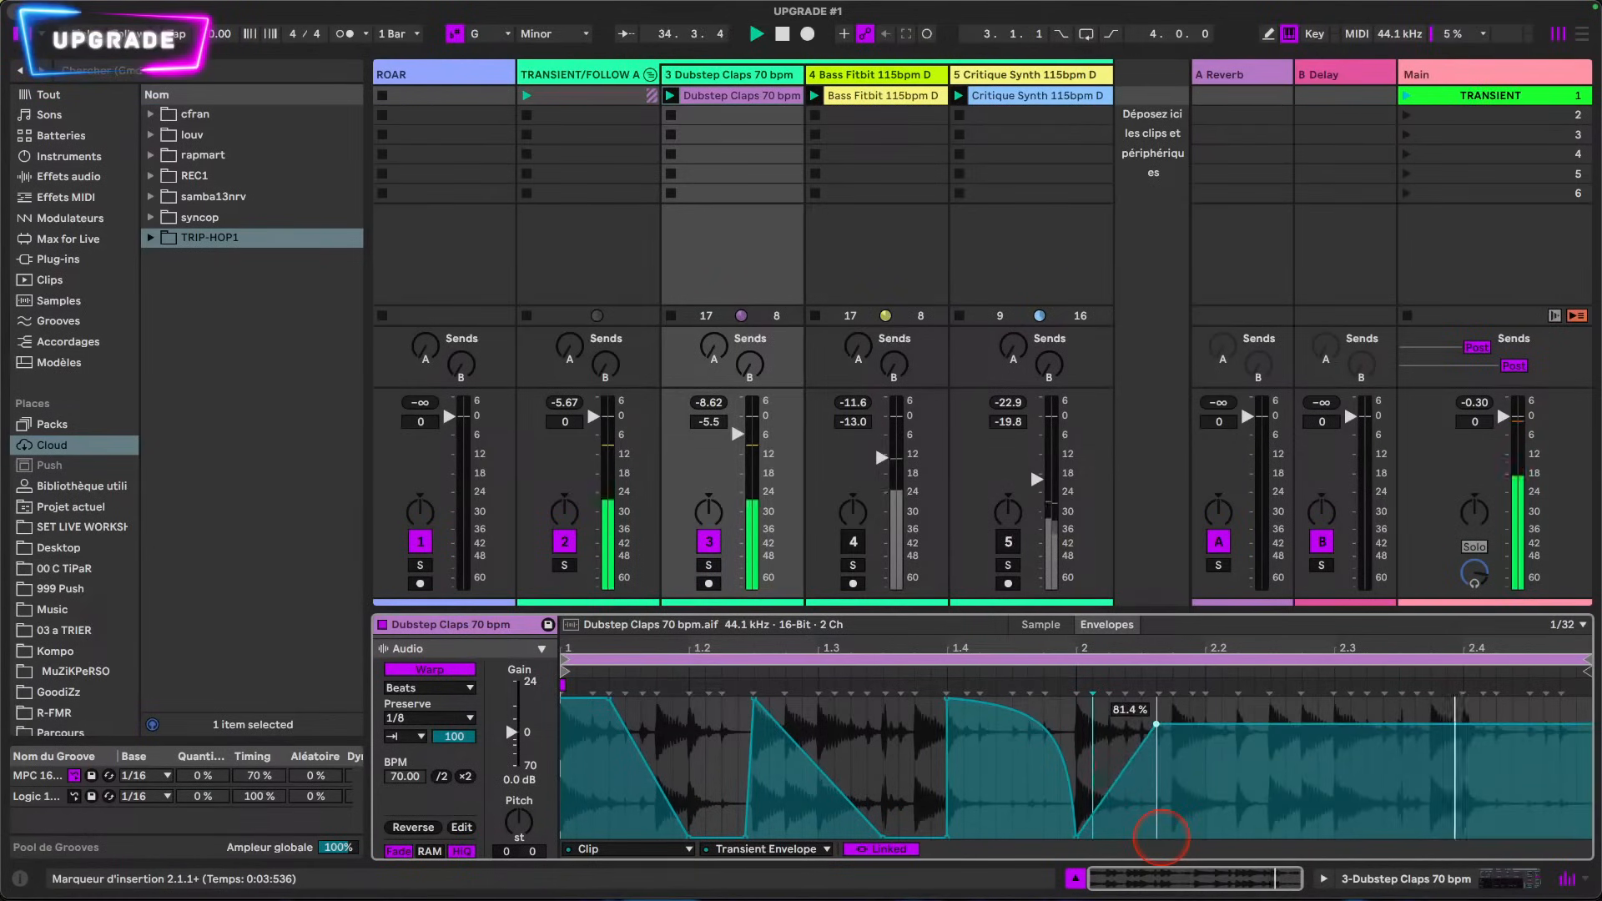
Step: Set the clip's Beats warp Preserve resolution to 1/16
{"action": "left_click", "coordinate": [426, 719]}
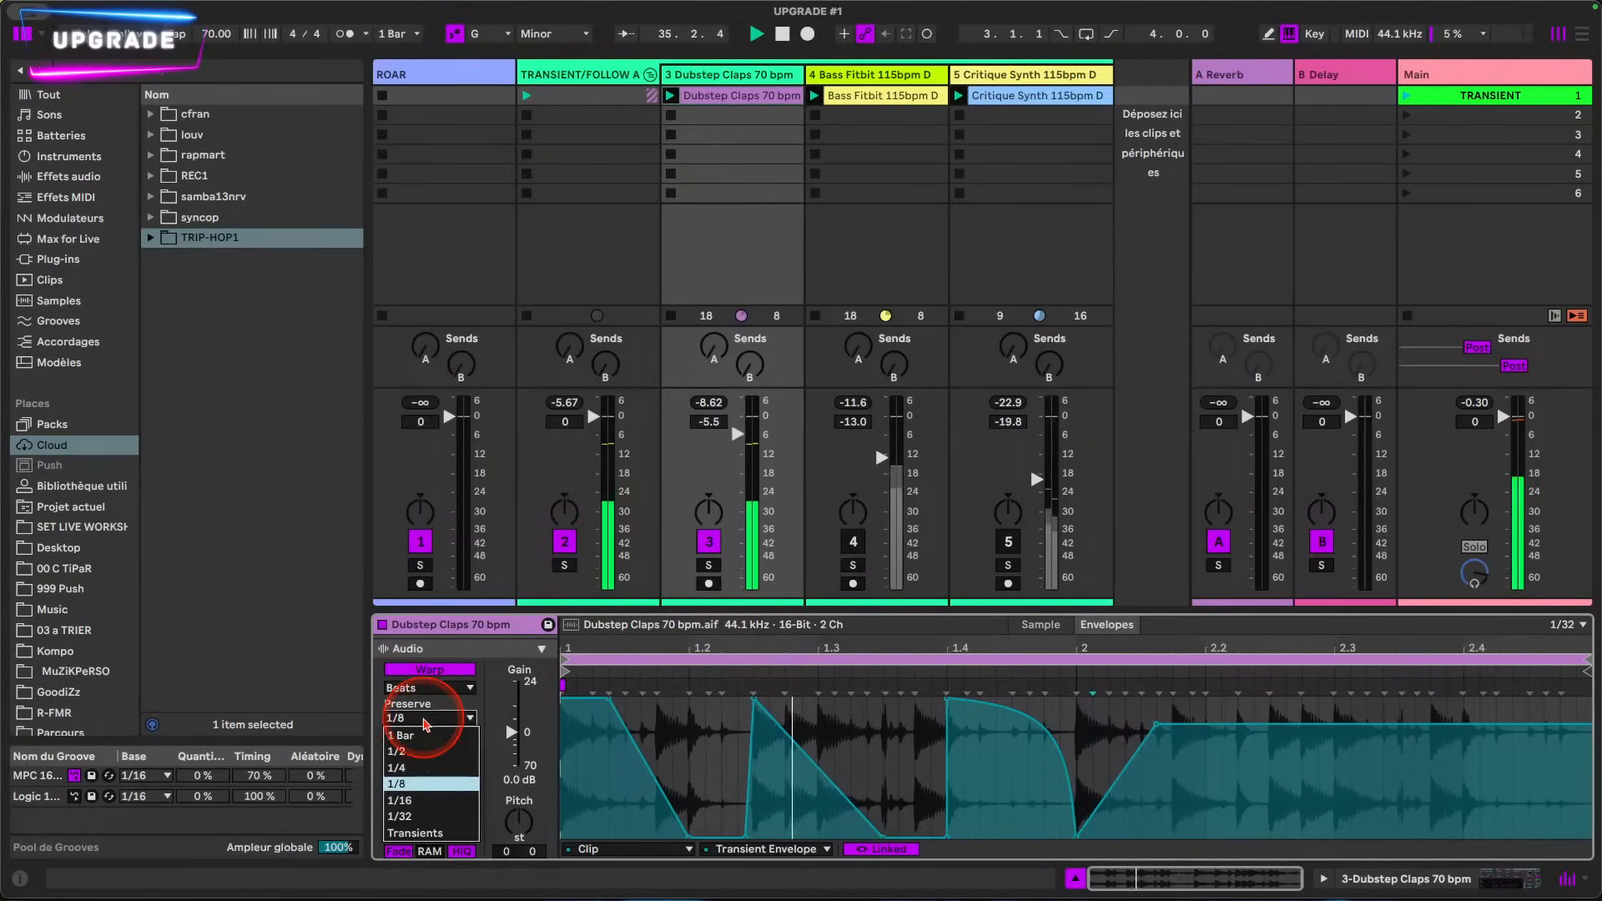
{"action": "left_click", "coordinate": [410, 802]}
{"action": "left_click", "coordinate": [834, 683]}
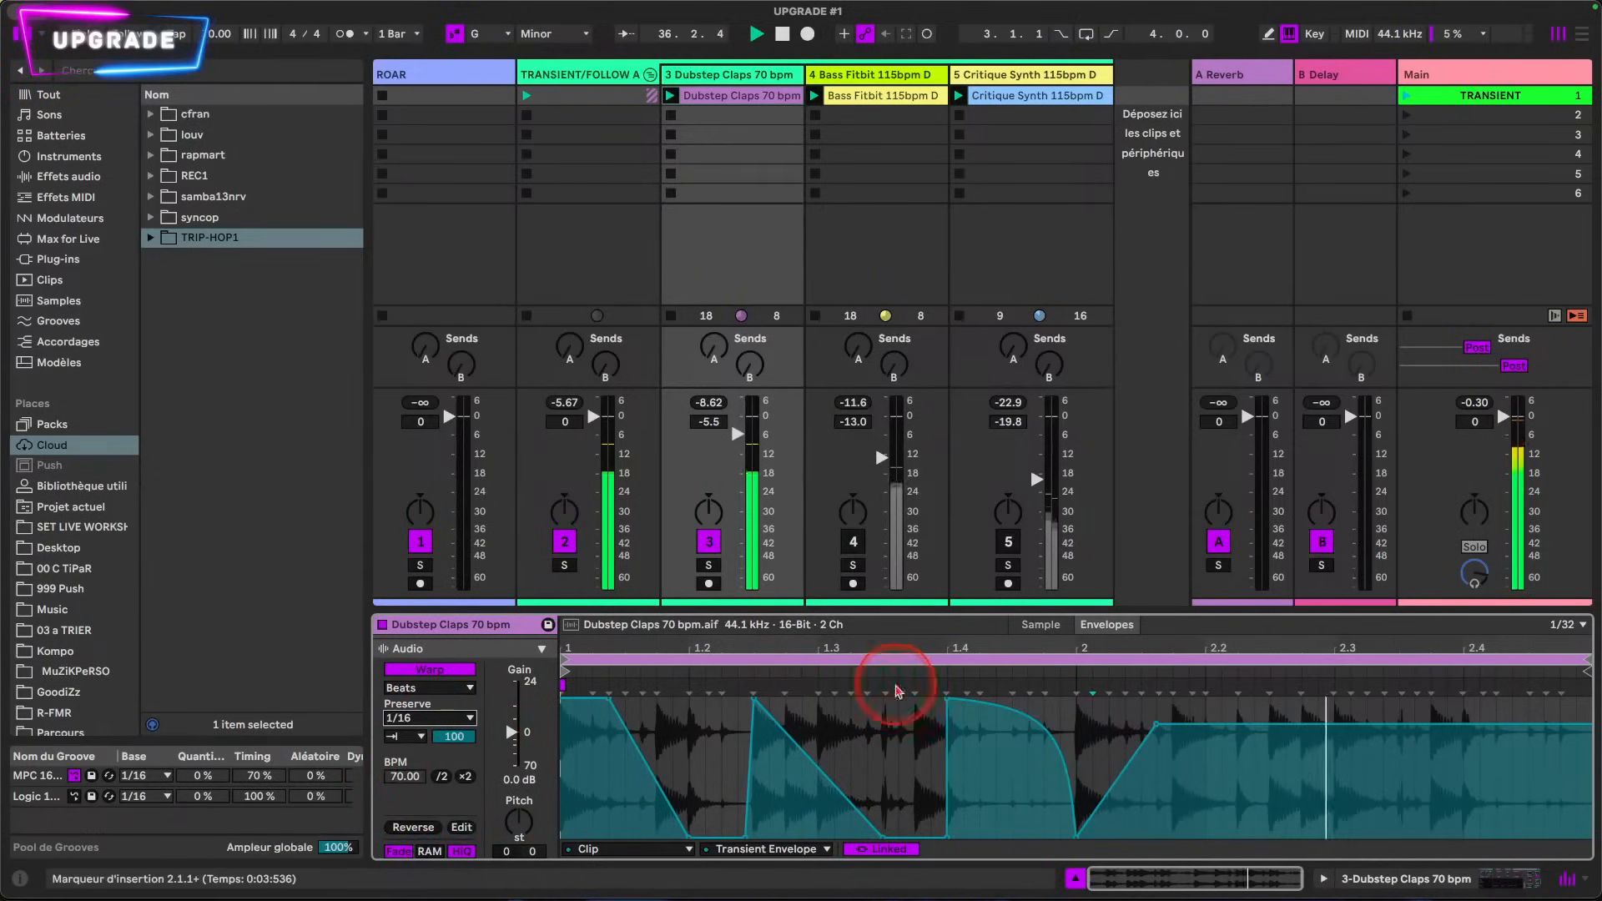
Step: Set the envelope breakpoint between beats 2 and 2.2 to 53.5% and the one midway between 1.3 and 1.4 to 56.6%
{"action": "left_click_drag", "start_coordinate": [1148, 734], "coordinate": [1156, 726]}
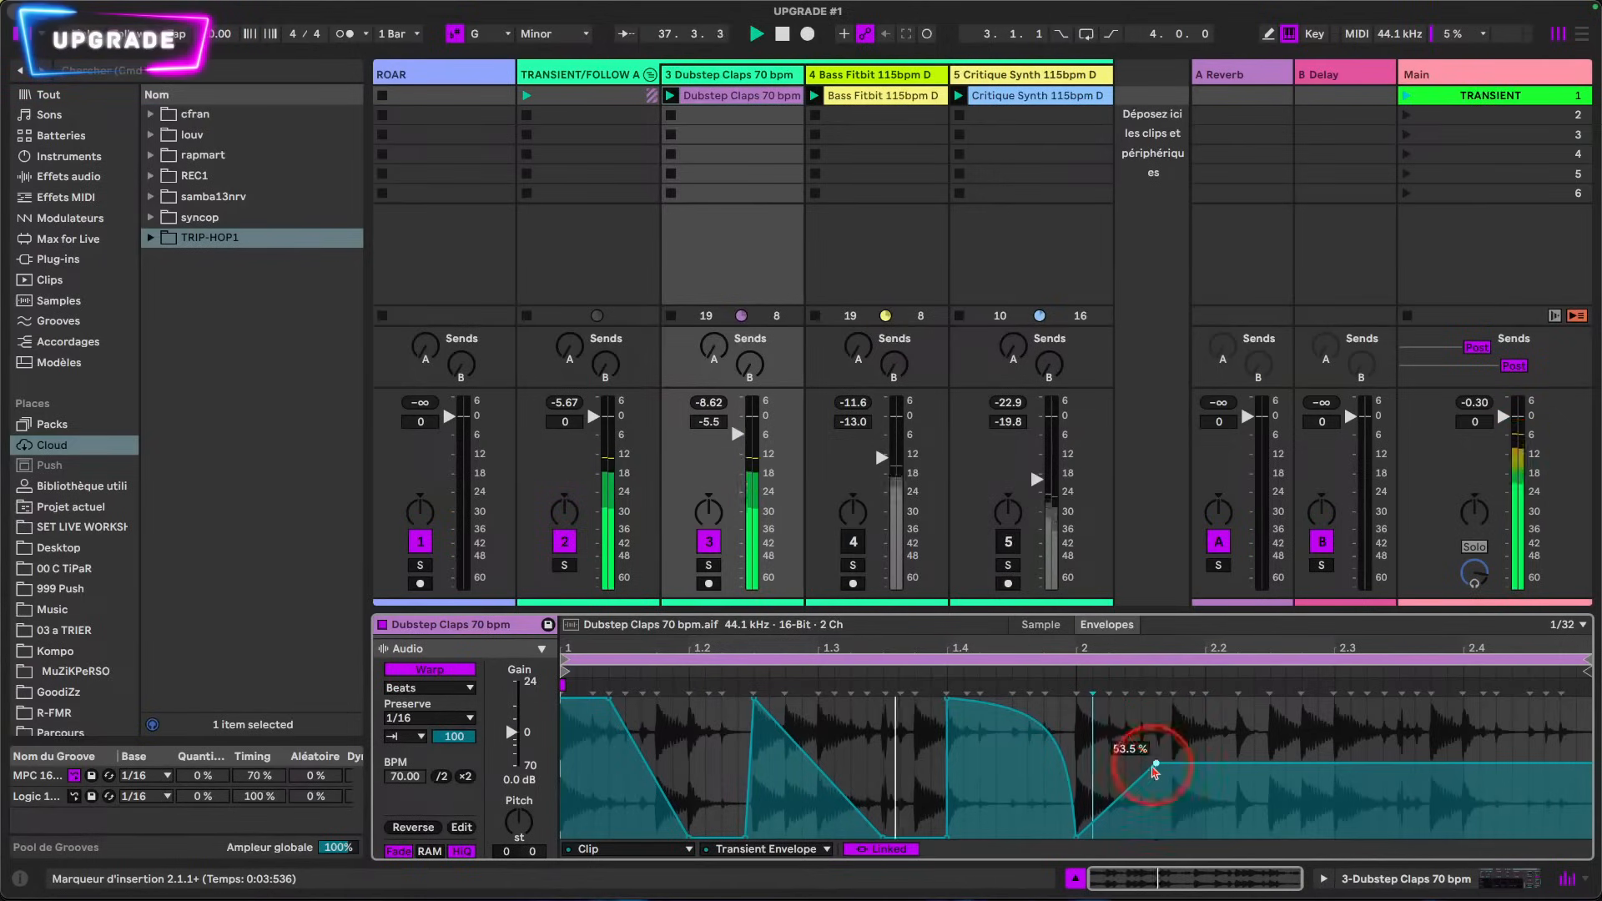
{"action": "left_click", "coordinate": [884, 849]}
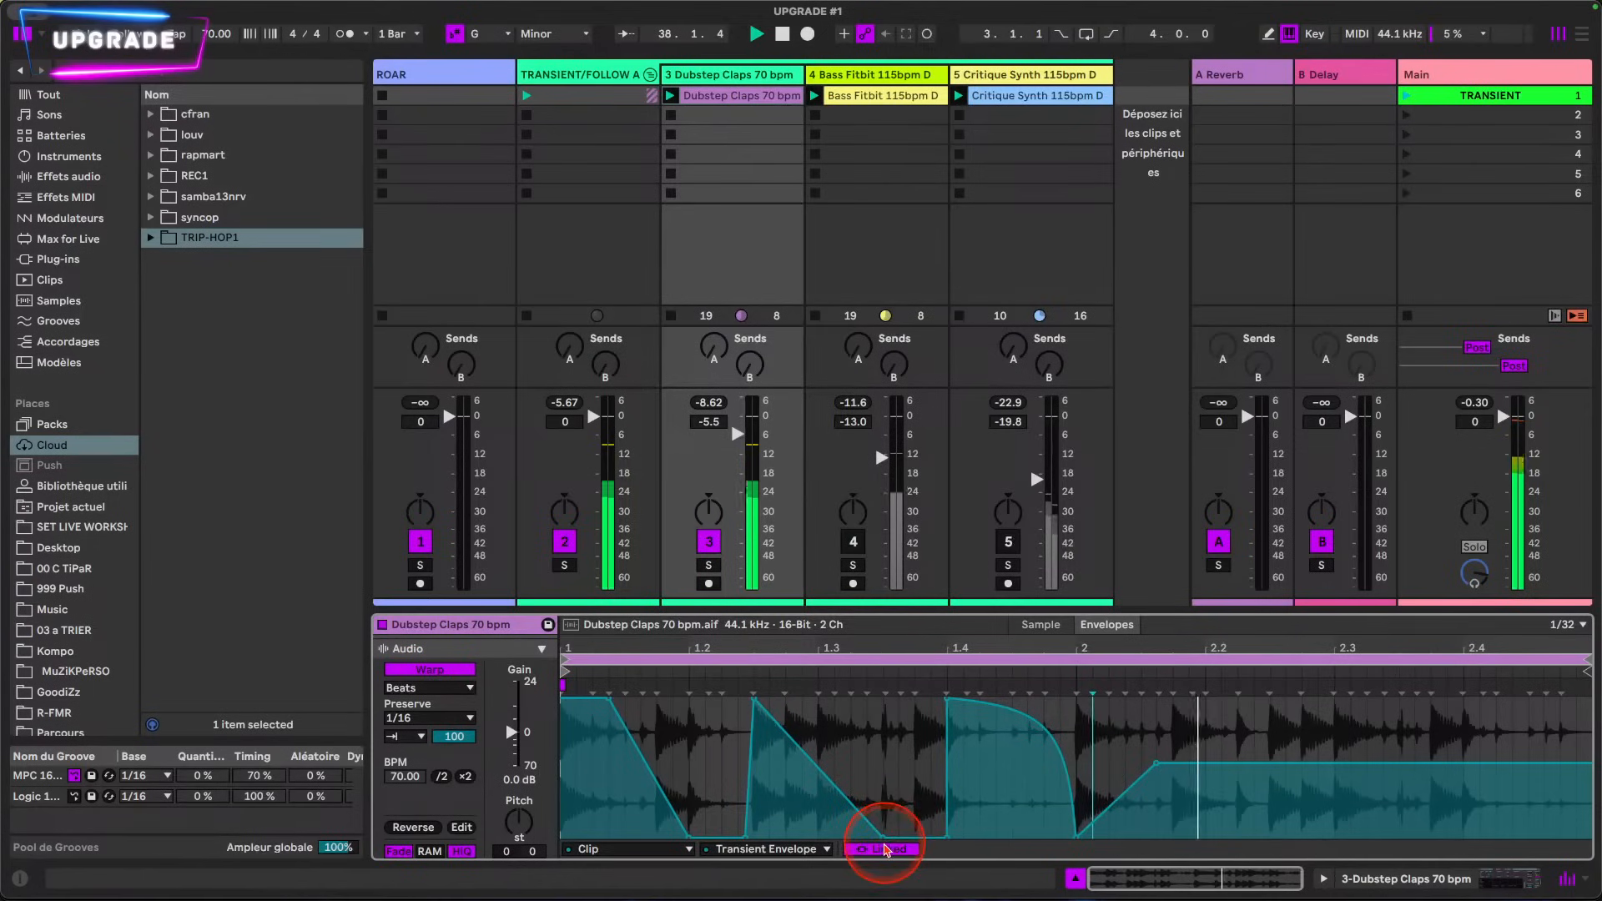
{"action": "left_click_drag", "start_coordinate": [884, 837], "coordinate": [898, 759]}
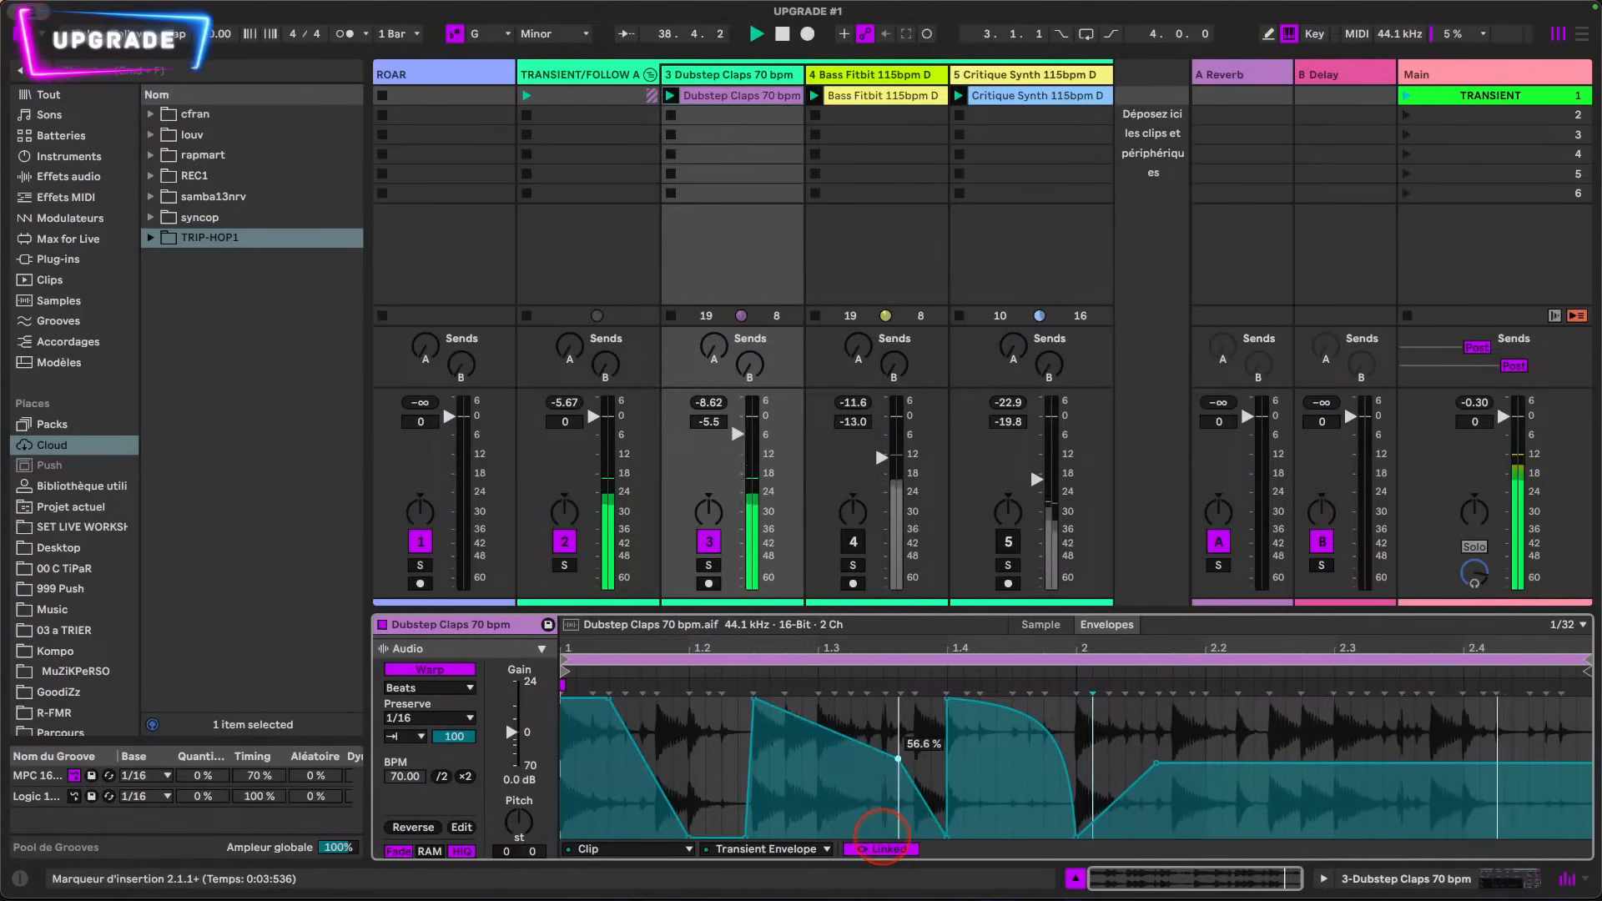
Step: Add an envelope peak at beat 2.3 falling to 65.1% just after beat 2.4, and raise the breakpoint at beat 1.2
{"action": "left_click_drag", "start_coordinate": [1308, 765], "coordinate": [1495, 746]}
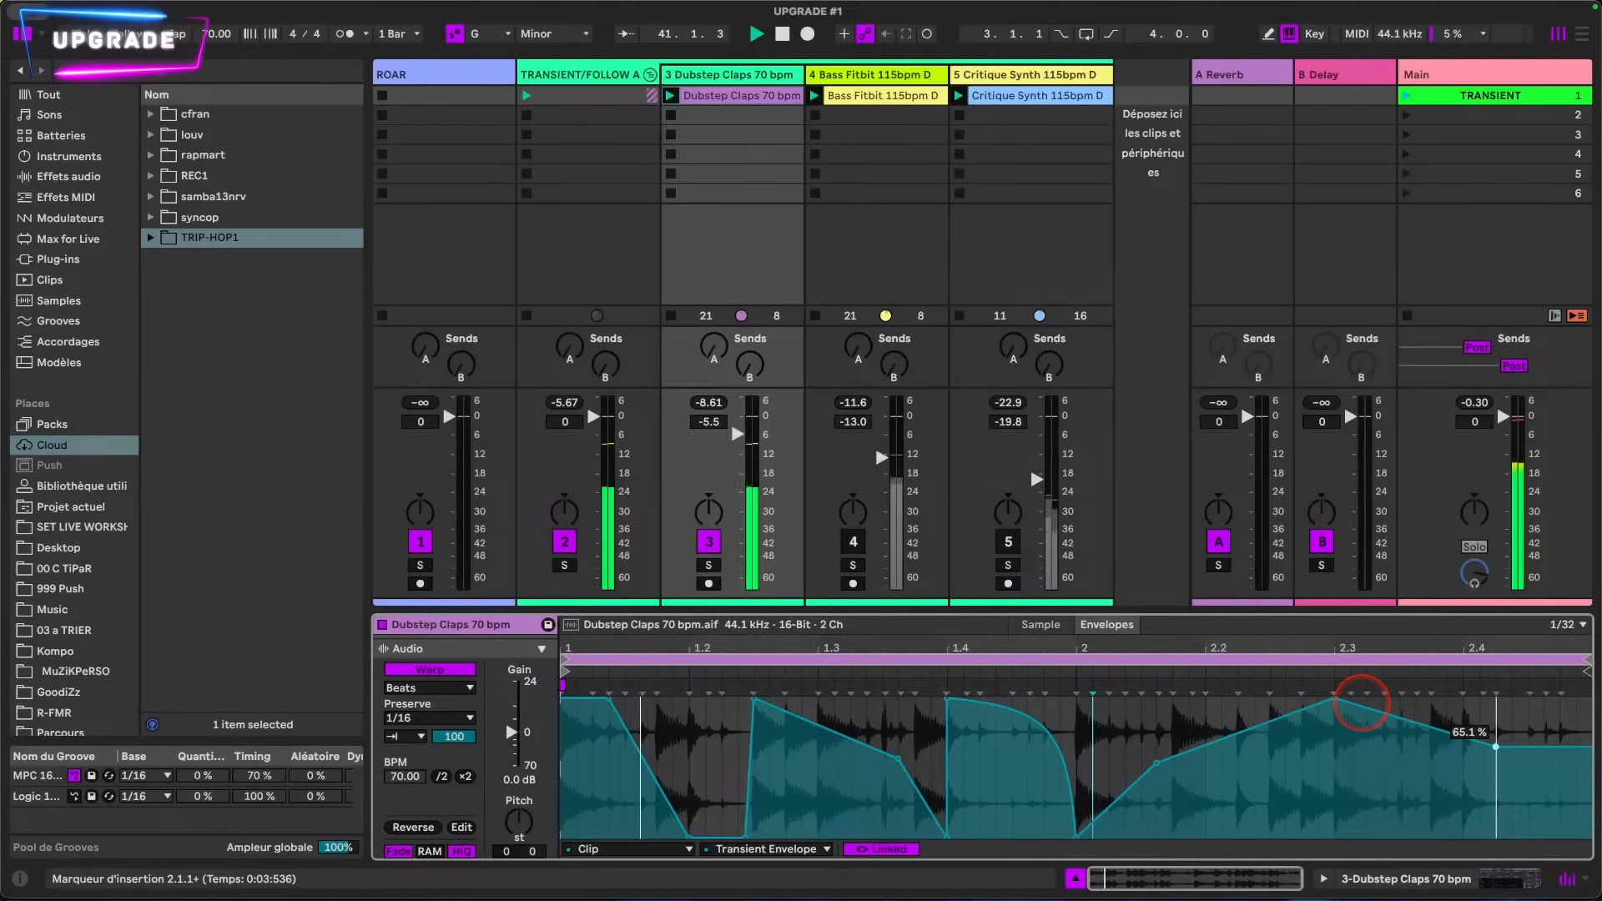
{"action": "left_click_drag", "start_coordinate": [689, 841], "coordinate": [688, 755]}
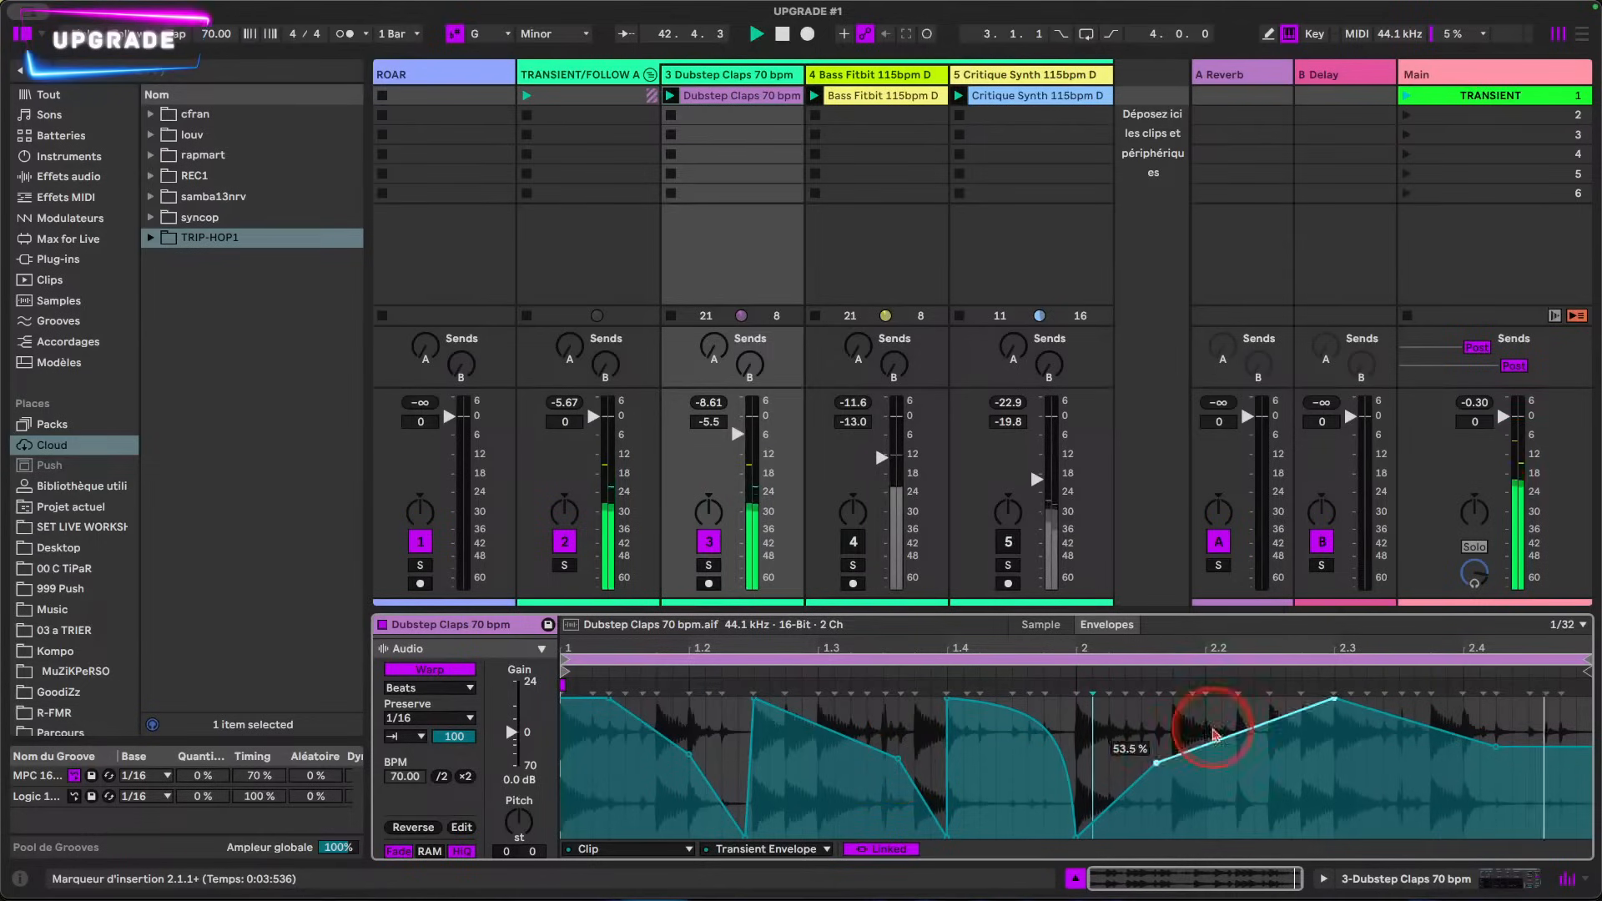
Step: Bend the envelope's rise toward beat 2.3 into an upward curve and select a short slice just after beat 1.3
{"action": "left_click_drag", "start_coordinate": [1251, 747], "coordinate": [1251, 723]}
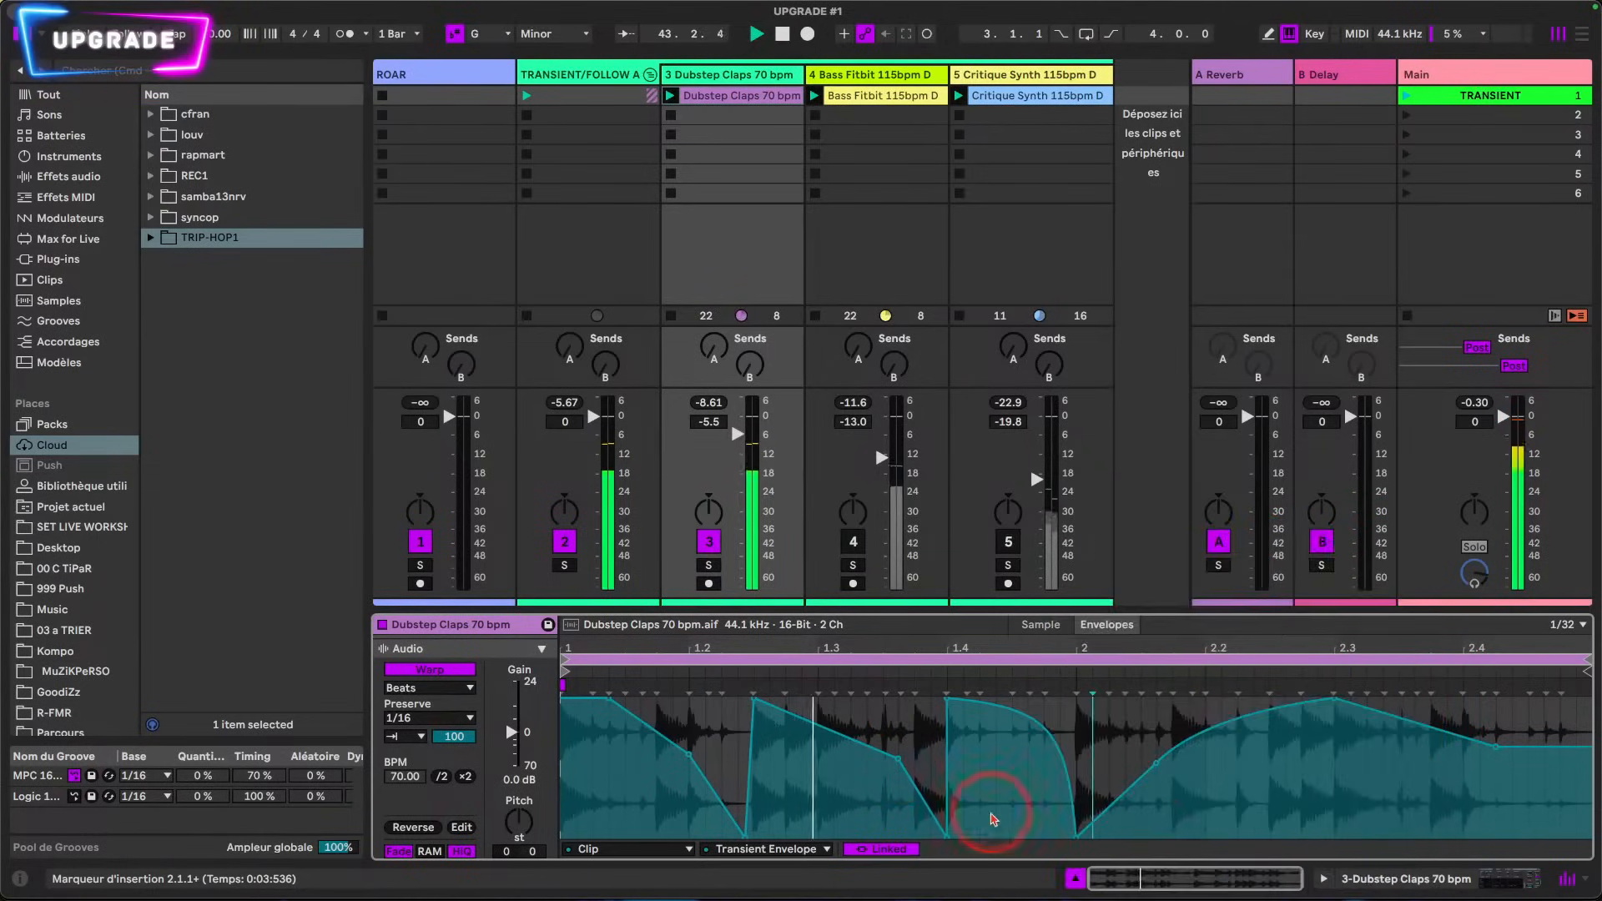
{"action": "left_click", "coordinate": [838, 795]}
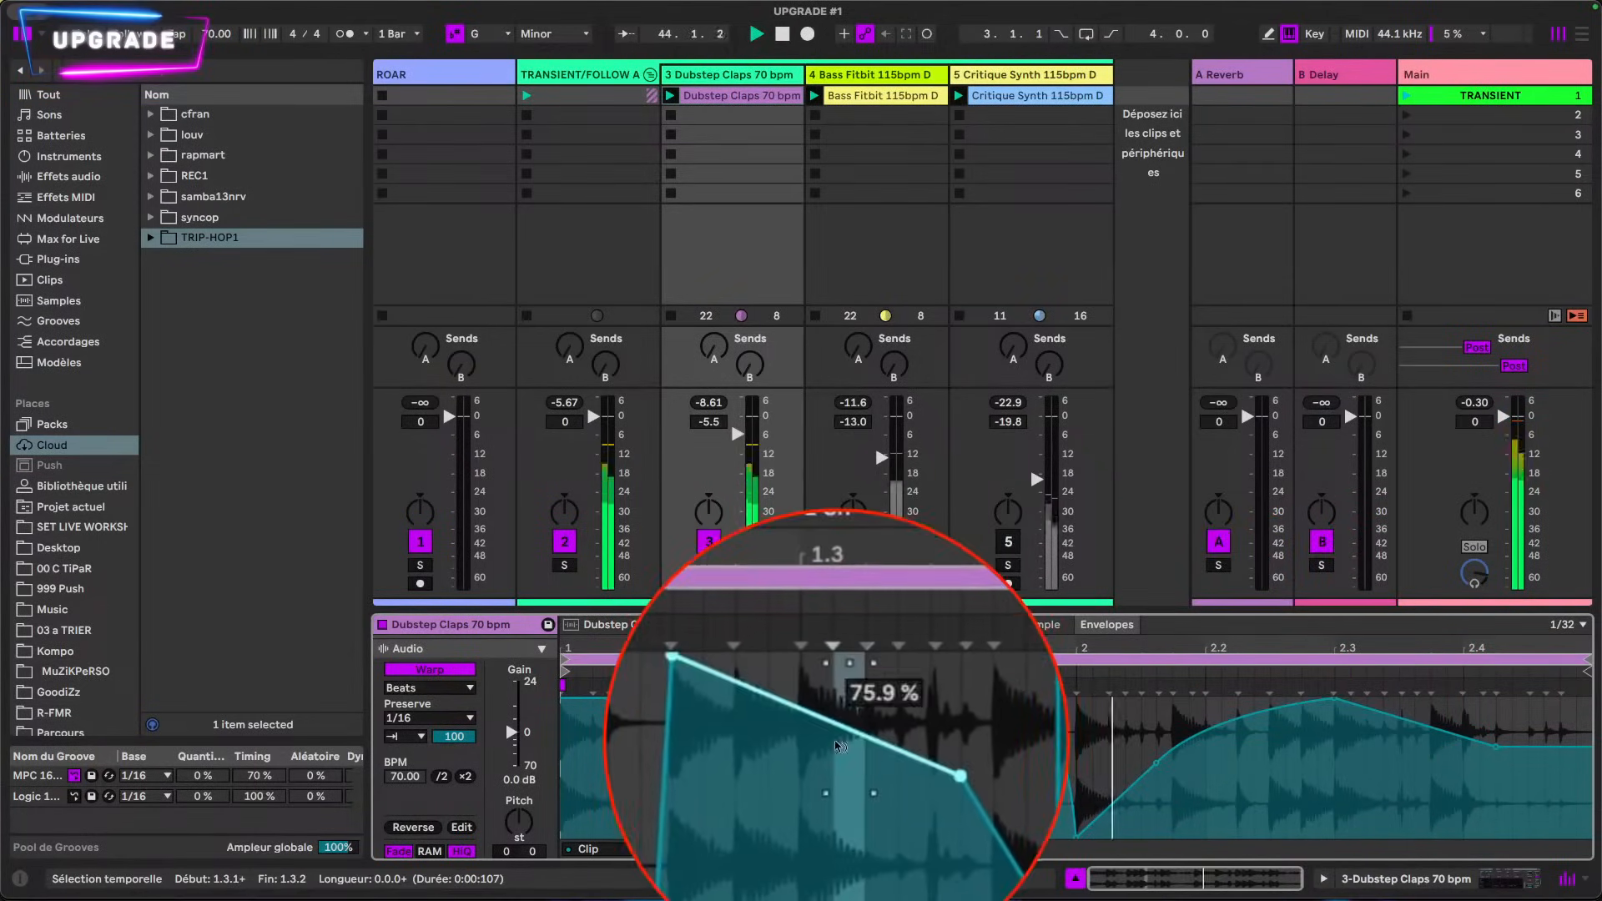
Step: Bend the envelope's descent from the peak between 1.2 and 1.3 to the breakpoint before 1.4 into an outward curve
{"action": "left_click_drag", "start_coordinate": [836, 741], "coordinate": [837, 727]}
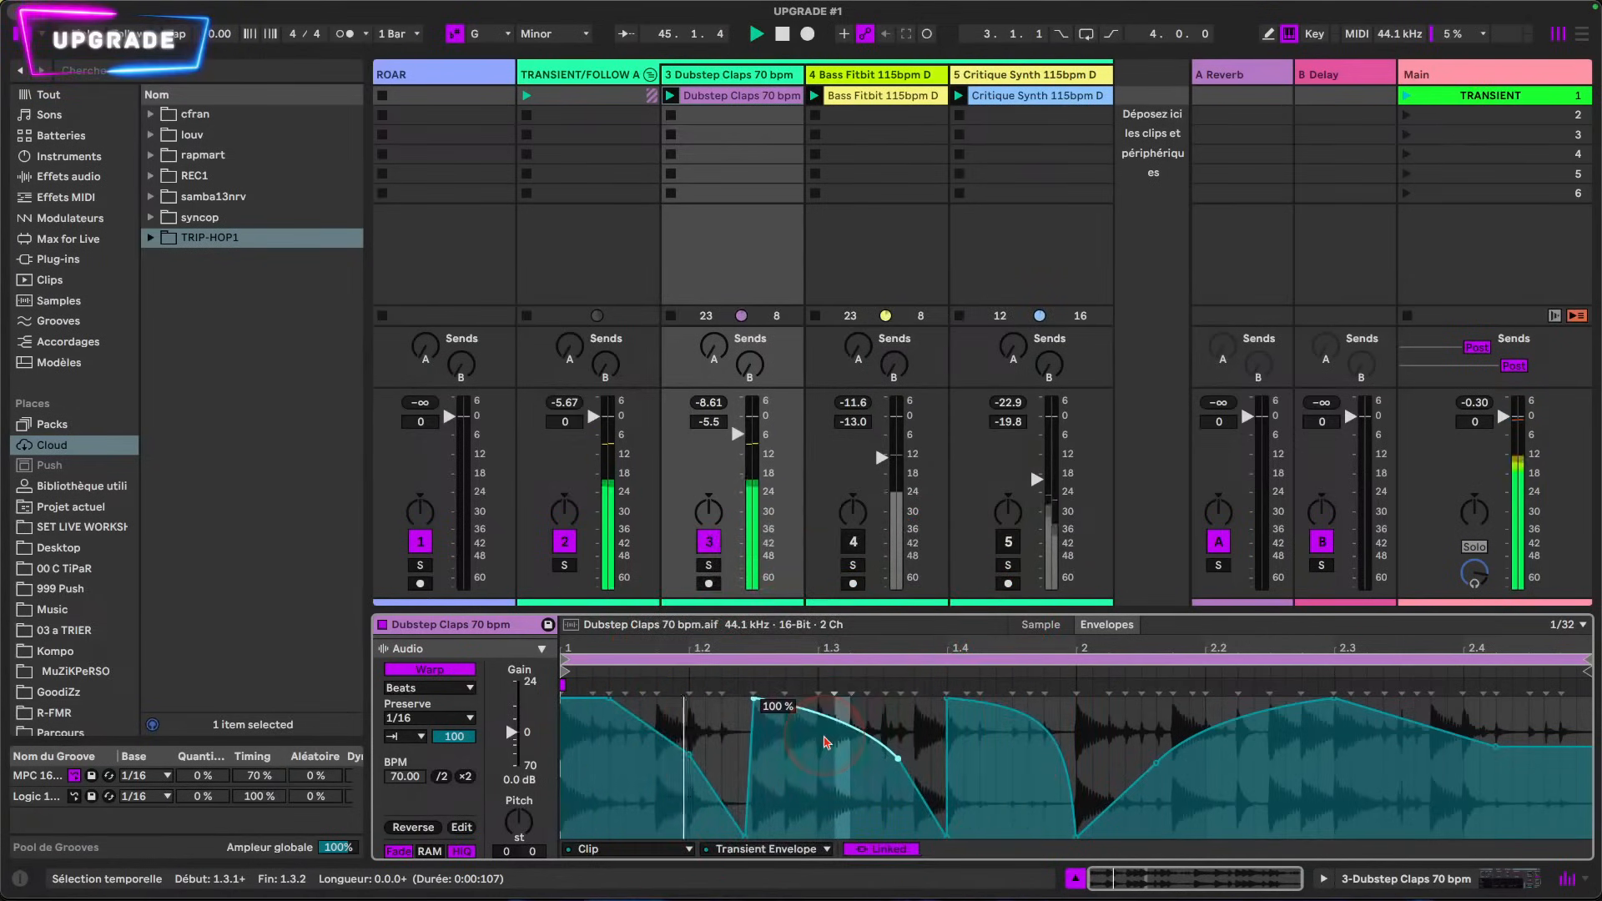
{"action": "mouse_move", "coordinate": [826, 743]}
{"action": "left_mouse_down"}
{"action": "mouse_move", "coordinate": [826, 719]}
{"action": "mouse_move", "coordinate": [826, 733]}
{"action": "left_mouse_up"}
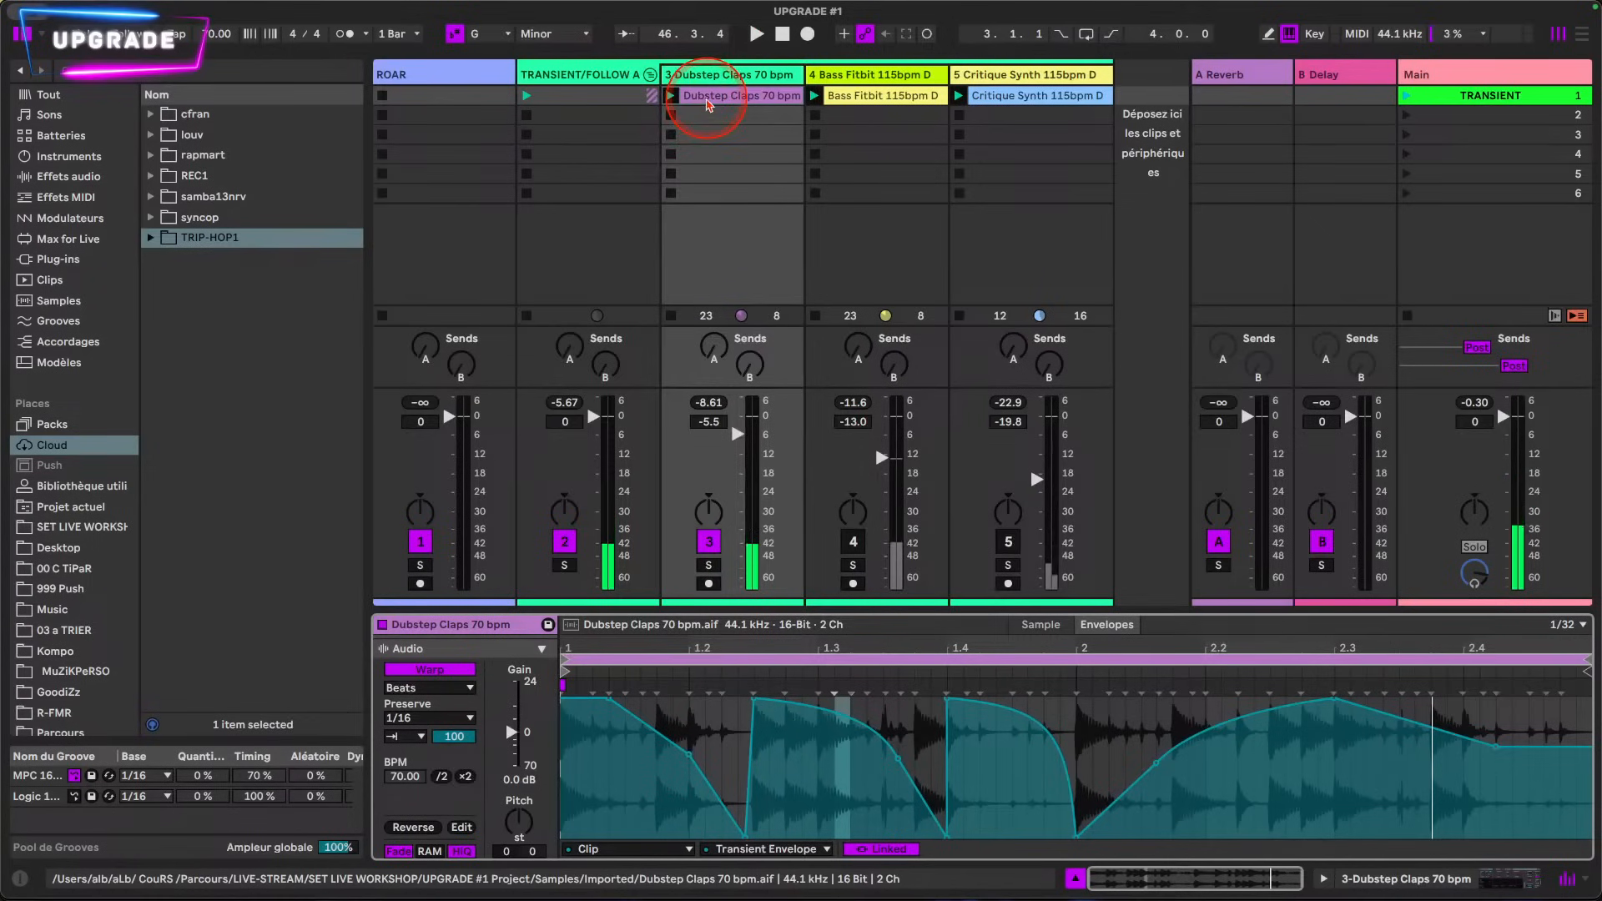
Step: Duplicate the Dubstep Claps clip into the slot below and color the copy red
{"action": "key", "text": "super+d"}
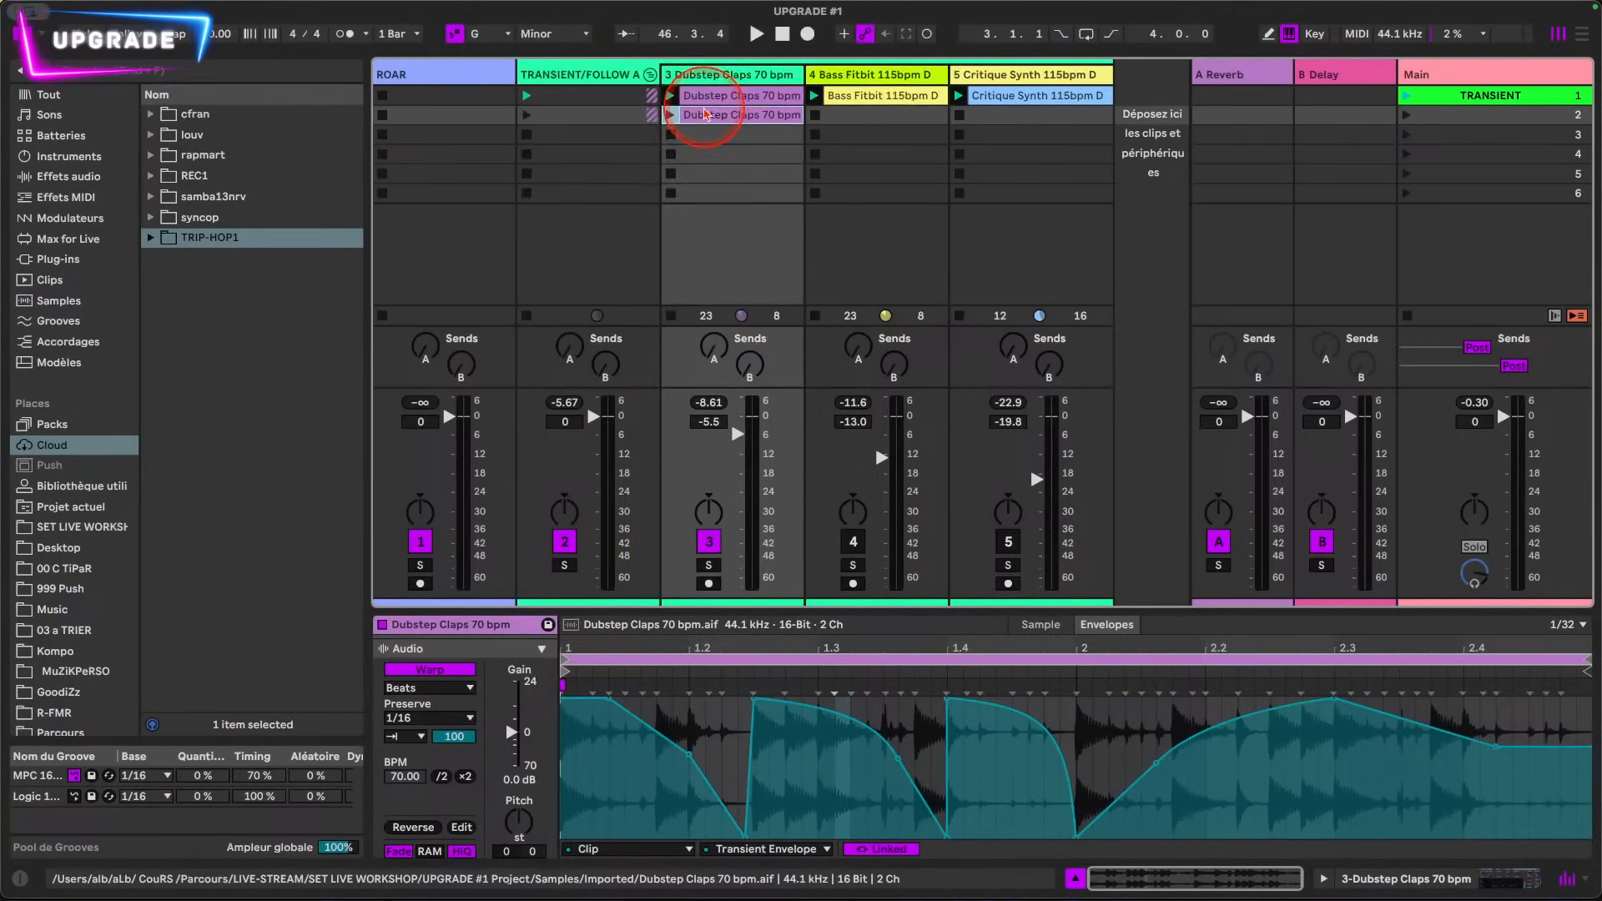
{"action": "right_click", "coordinate": [705, 115]}
{"action": "left_click", "coordinate": [719, 589]}
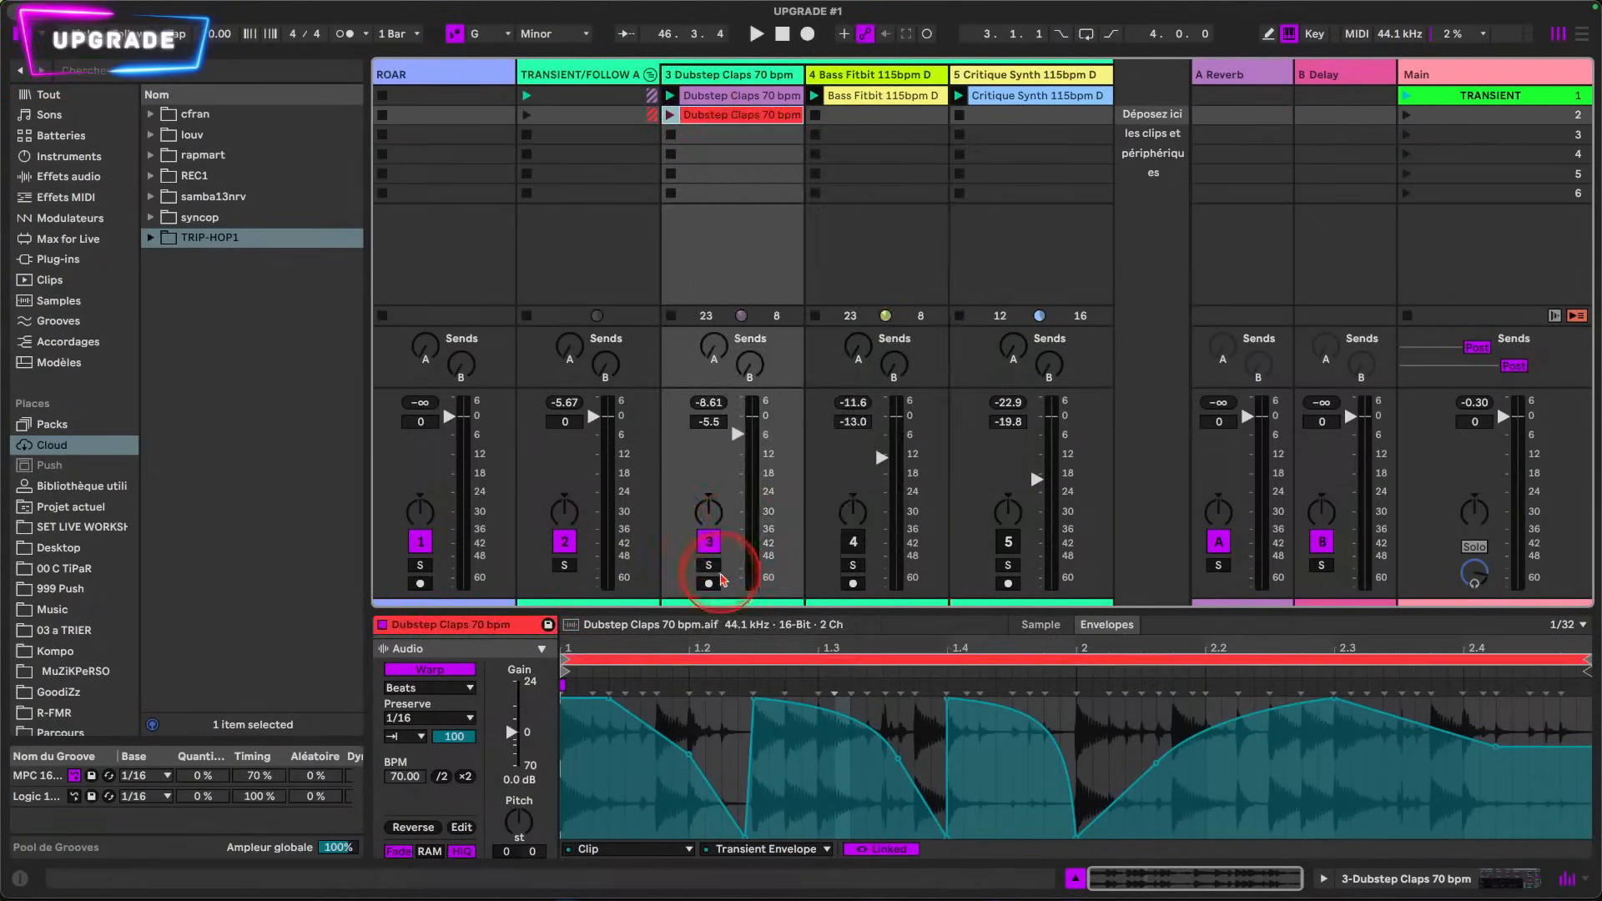
Step: Clear all Transient Envelope breakpoints in the first-slot Dubstep Claps clip and launch that clip
{"action": "left_click", "coordinate": [756, 97]}
{"action": "left_click", "coordinate": [920, 720]}
{"action": "key", "text": "super+a"}
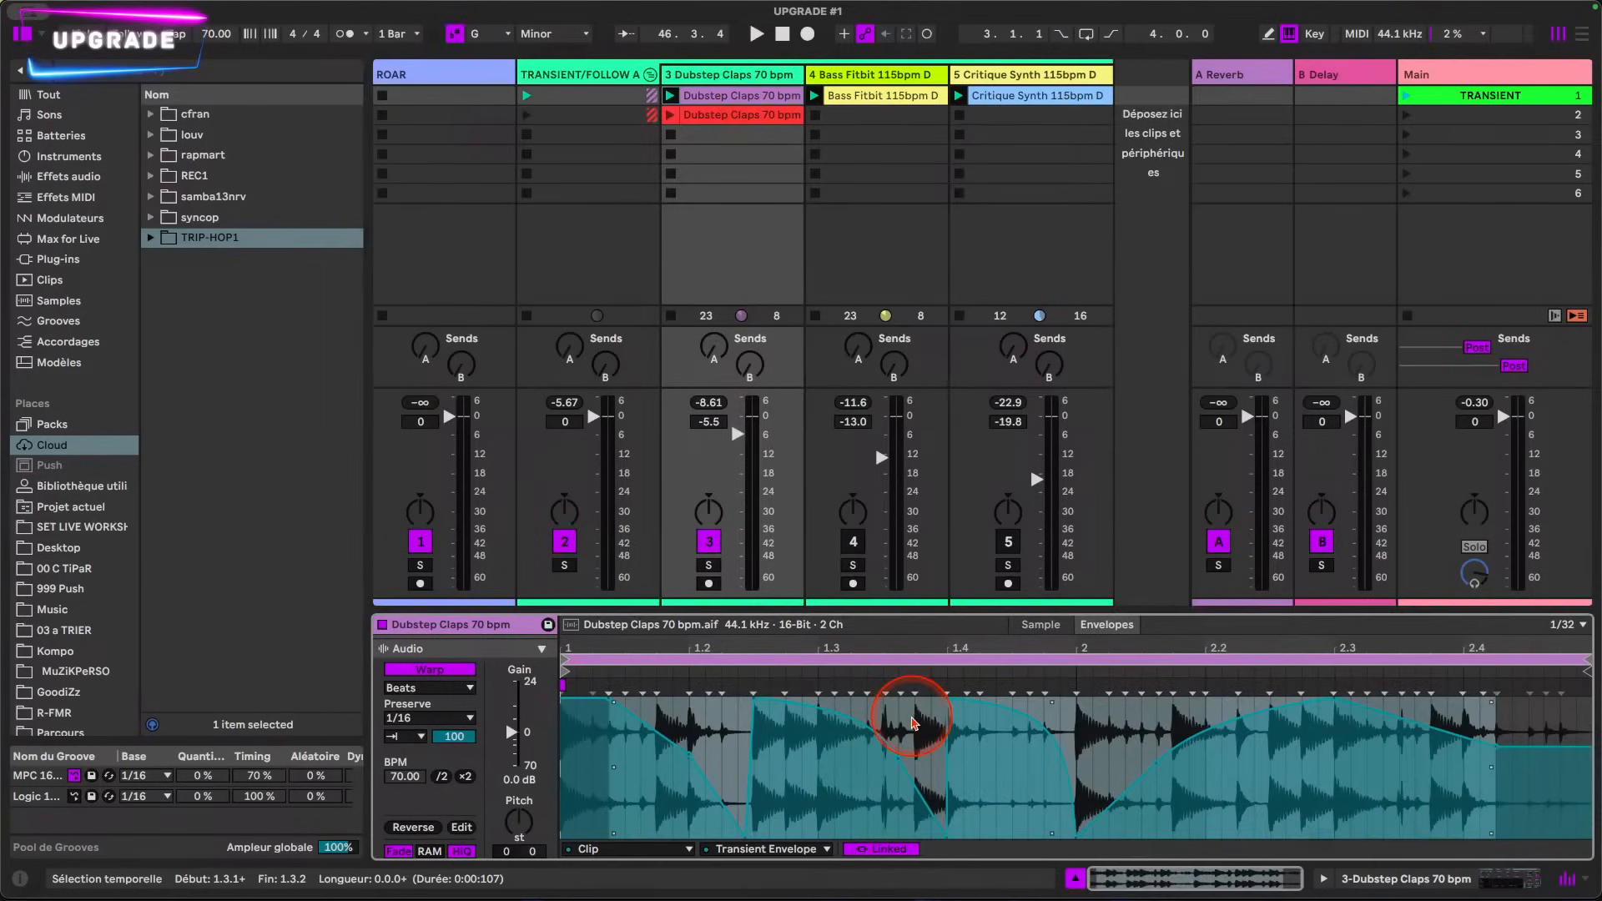
{"action": "key", "text": "Delete"}
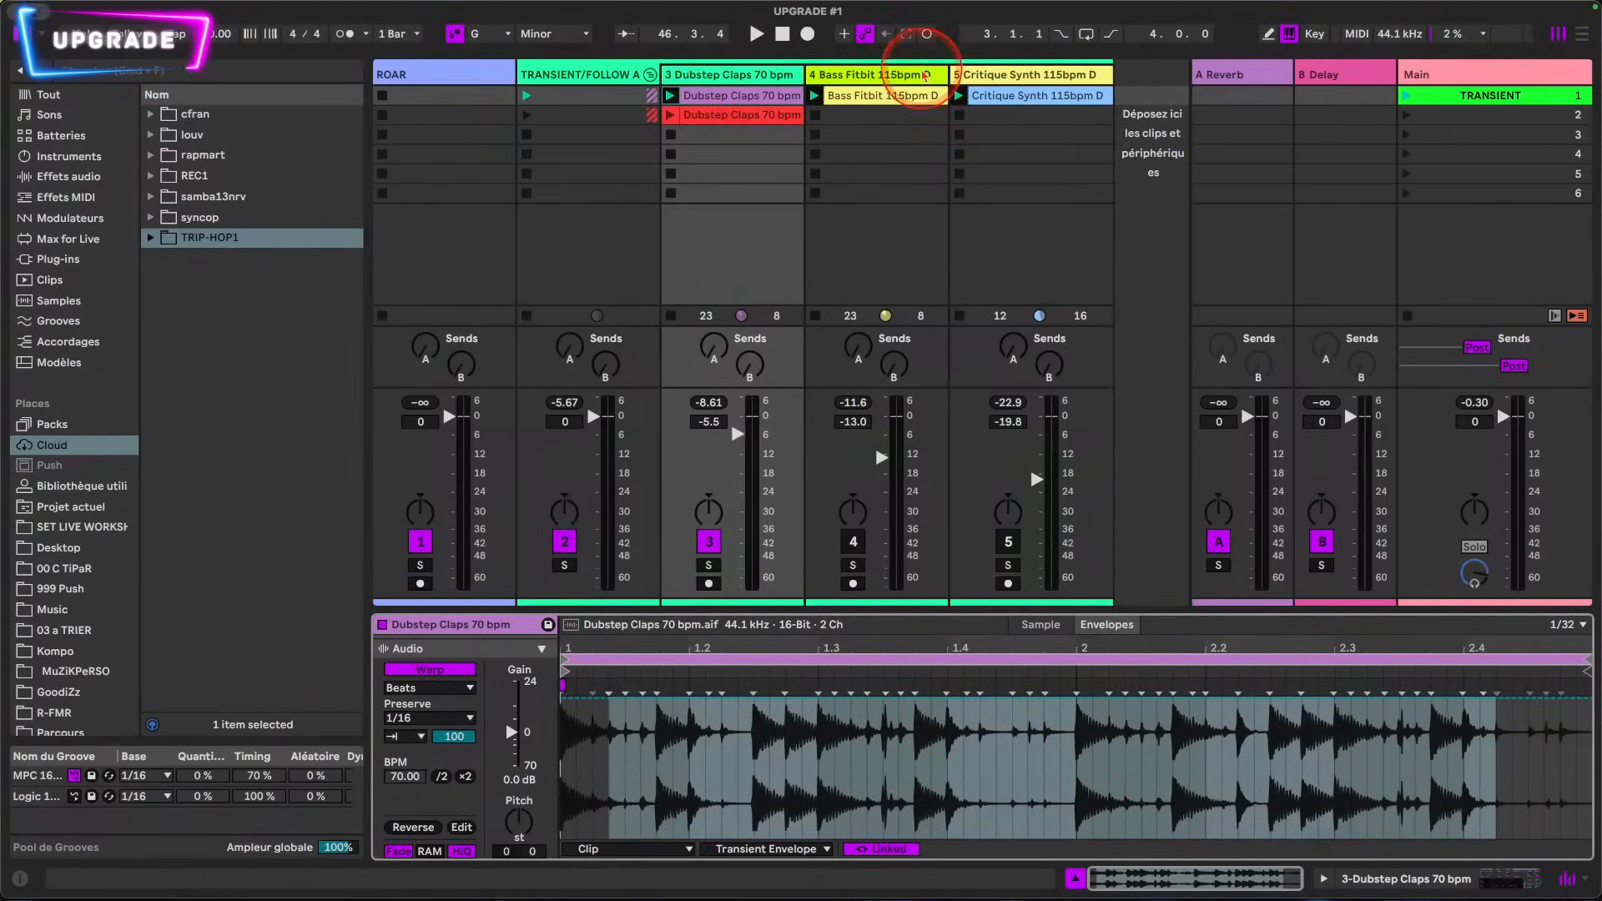
{"action": "left_click", "coordinate": [670, 96]}
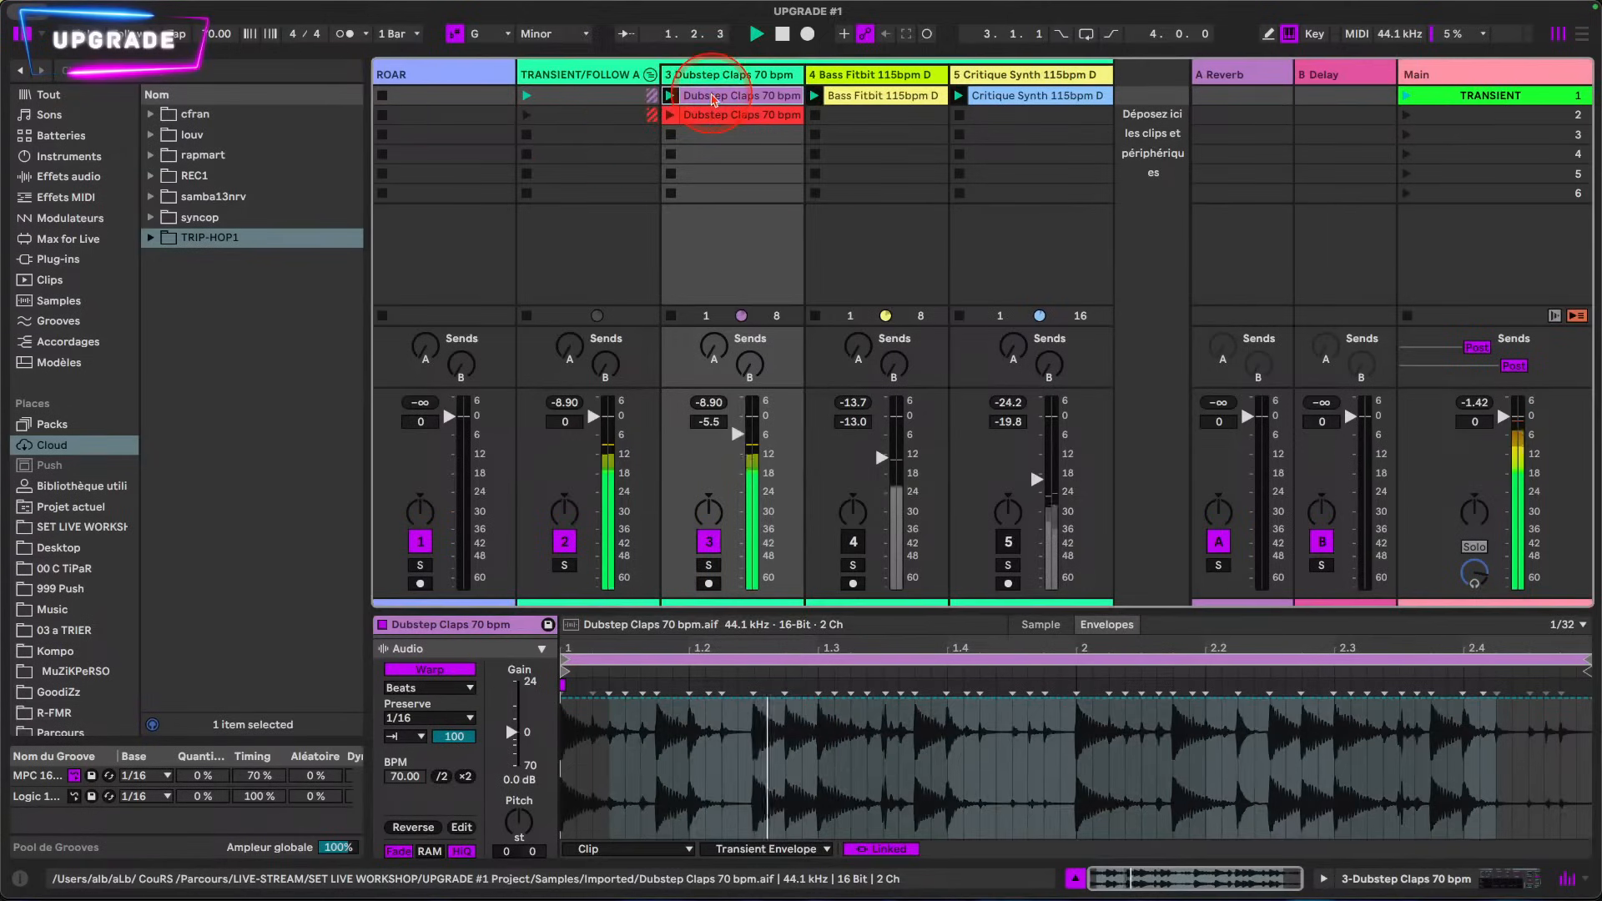
Step: Copy the cleared Dubstep Claps clip into the third slot and show its Sample Offset envelope
{"action": "left_click_drag", "start_coordinate": [709, 138], "coordinate": [709, 143]}
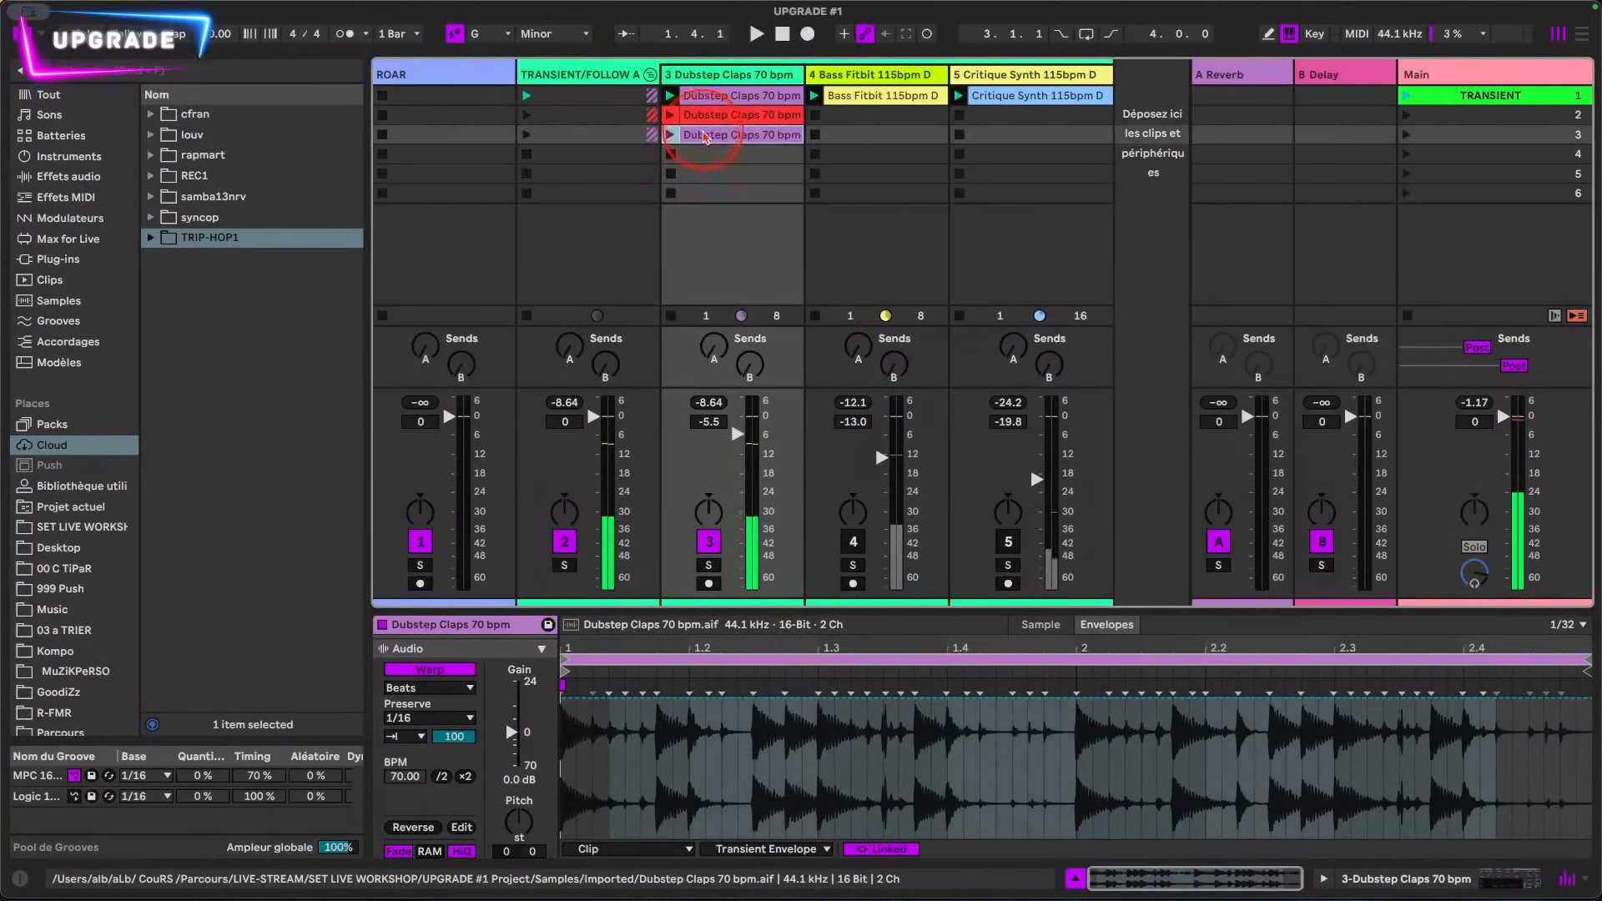
{"action": "left_click", "coordinate": [762, 849]}
{"action": "left_click", "coordinate": [765, 770]}
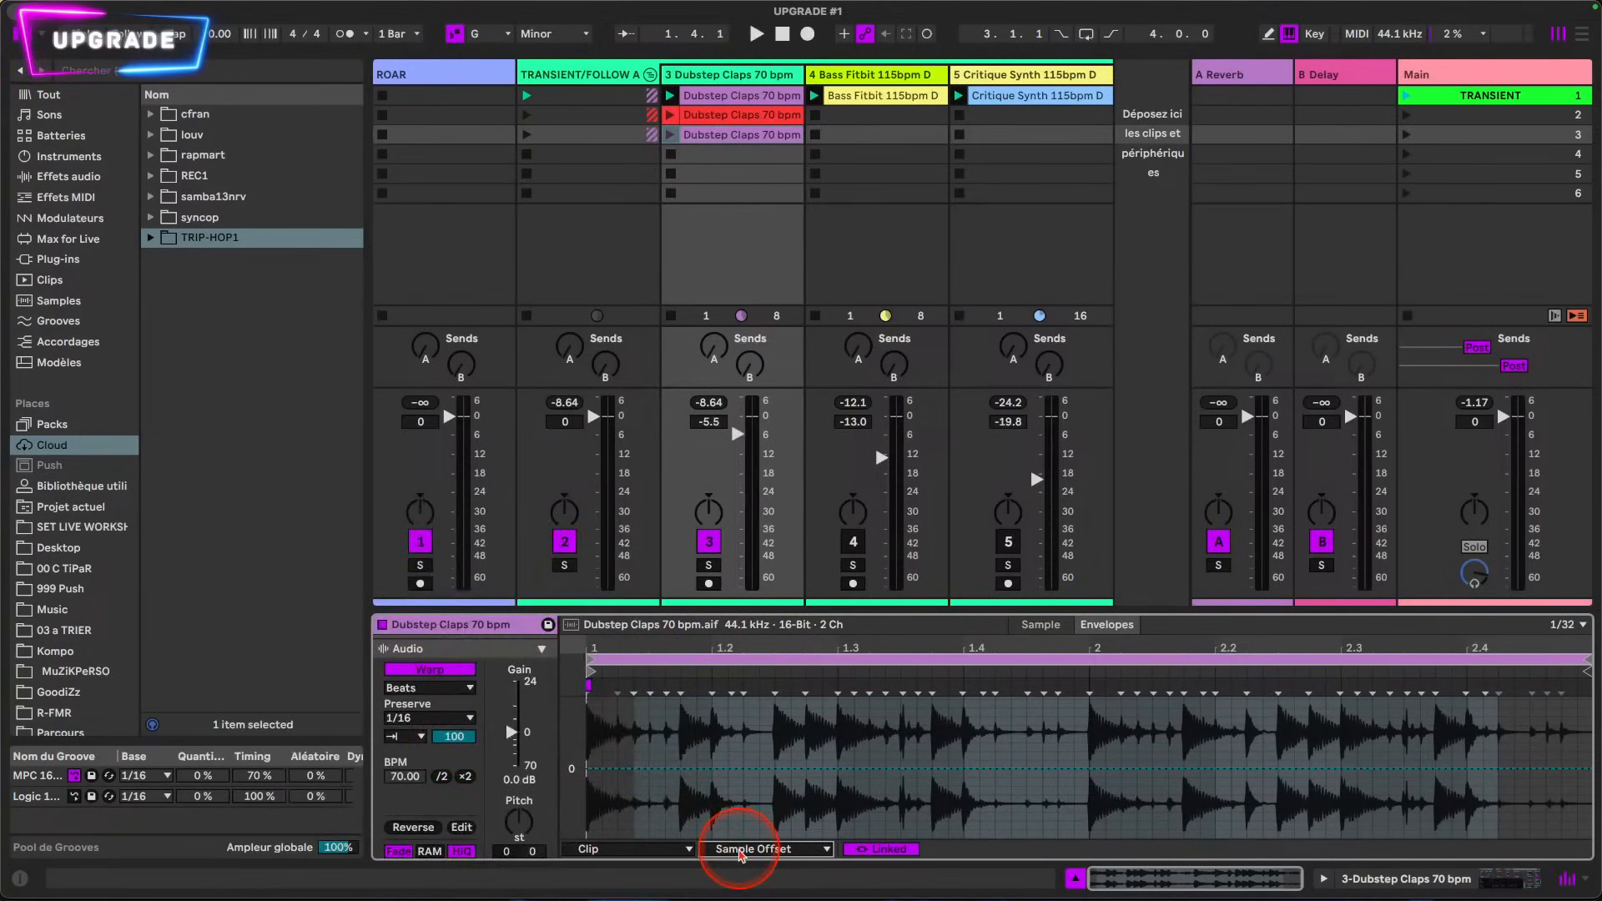
{"action": "left_click", "coordinate": [735, 684]}
Step: Set the clip editor's fixed grid to 1/16 and launch the third-slot clip
{"action": "left_click", "coordinate": [1568, 624]}
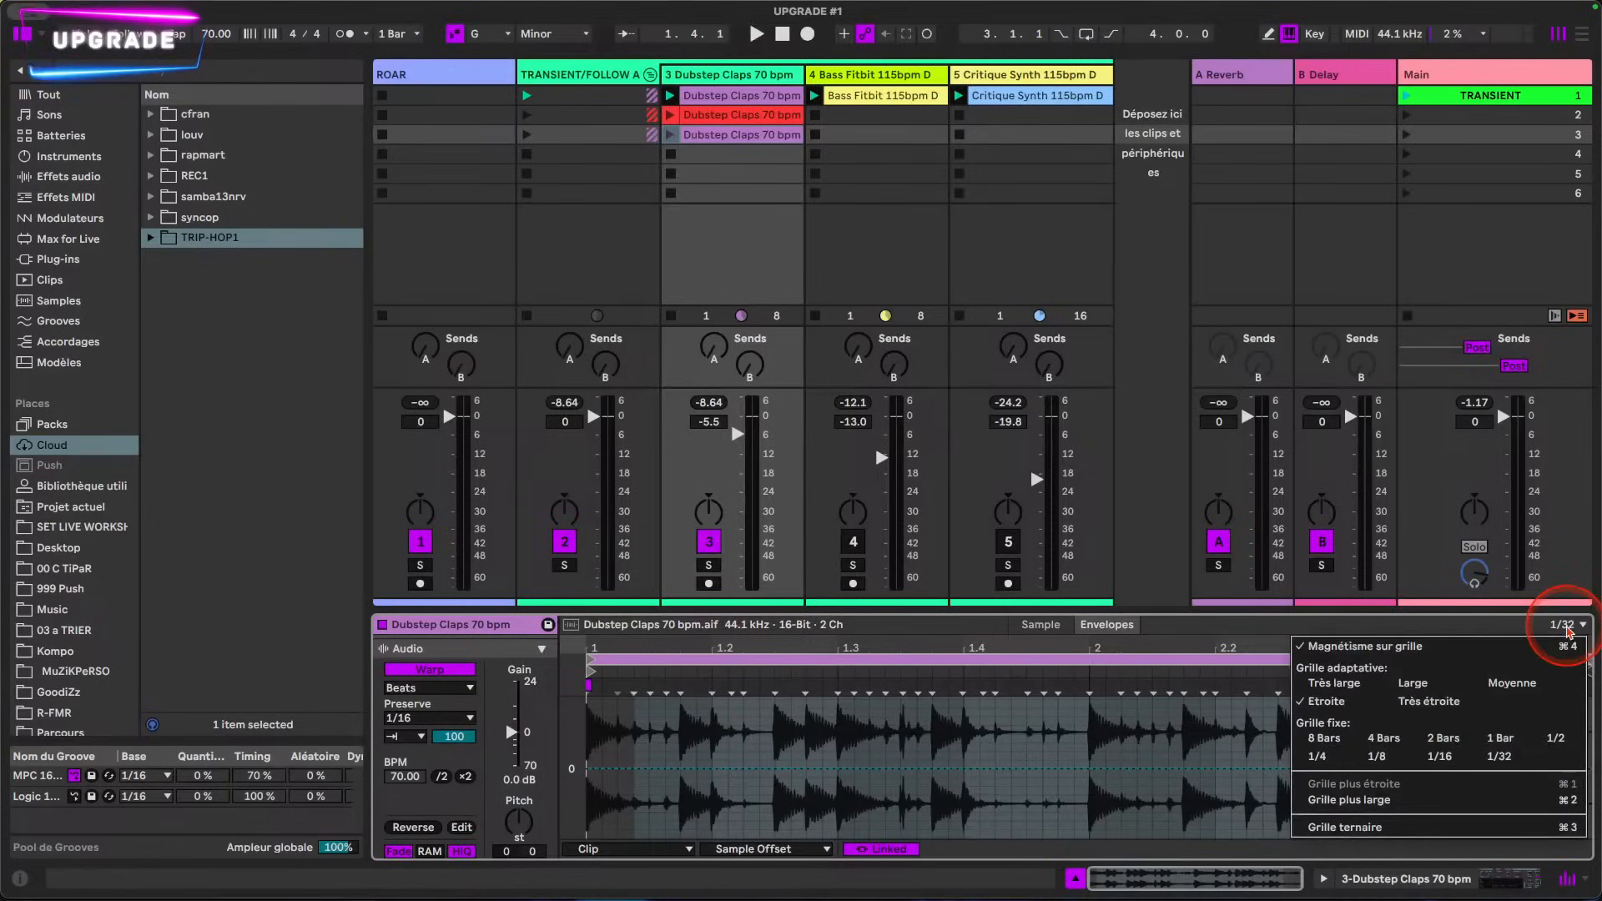
{"action": "left_click", "coordinate": [1439, 756]}
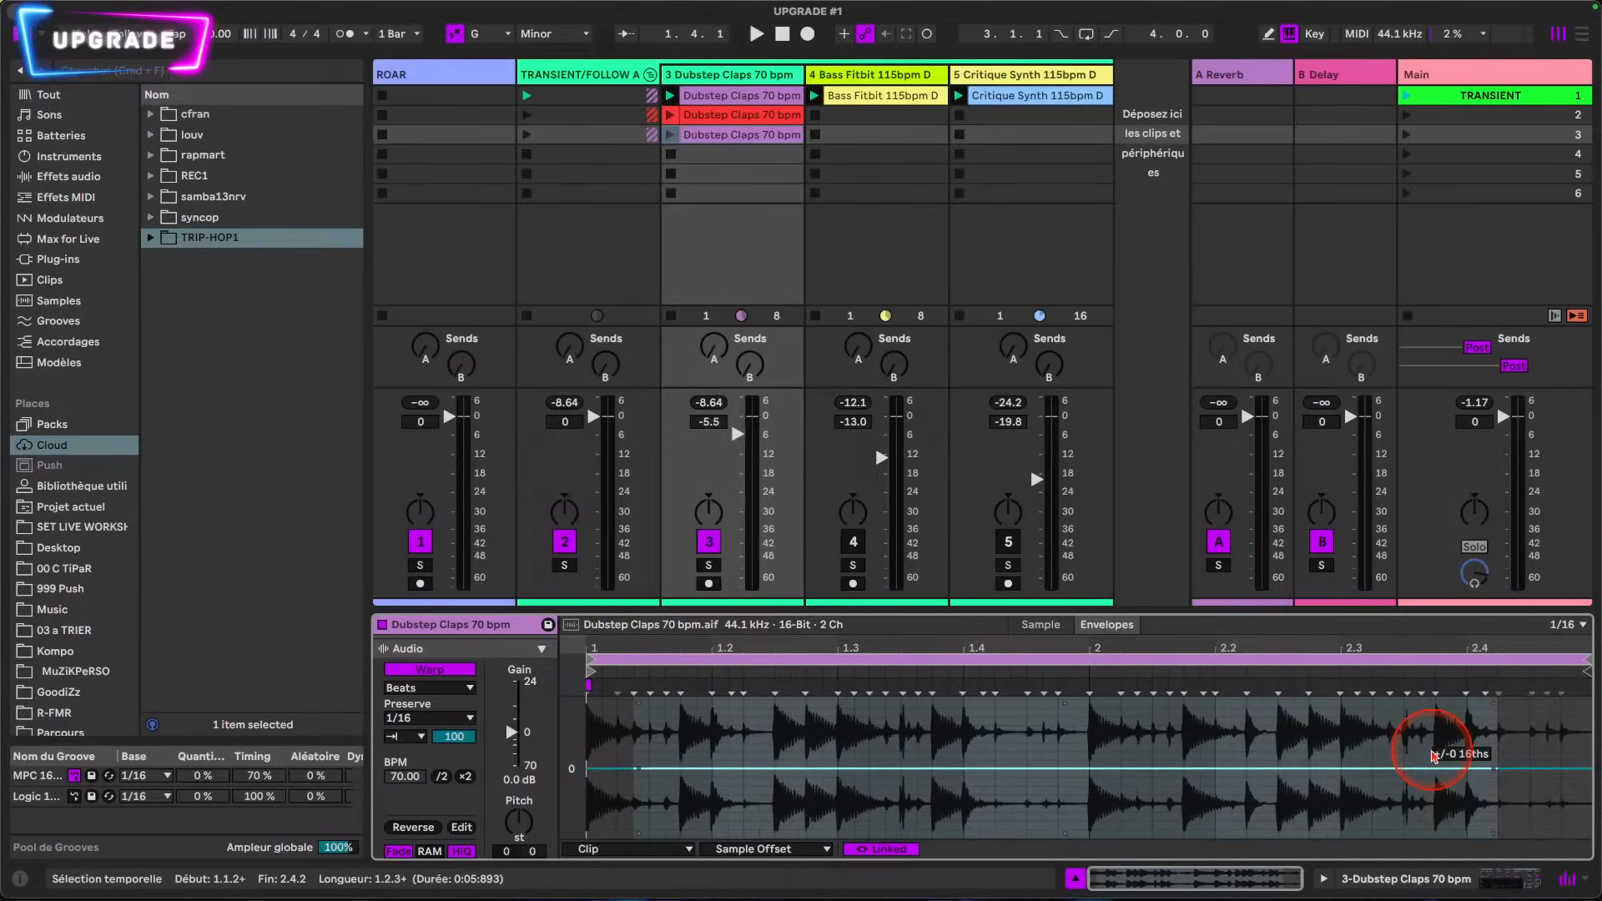
{"action": "left_click_drag", "start_coordinate": [636, 646], "coordinate": [634, 701]}
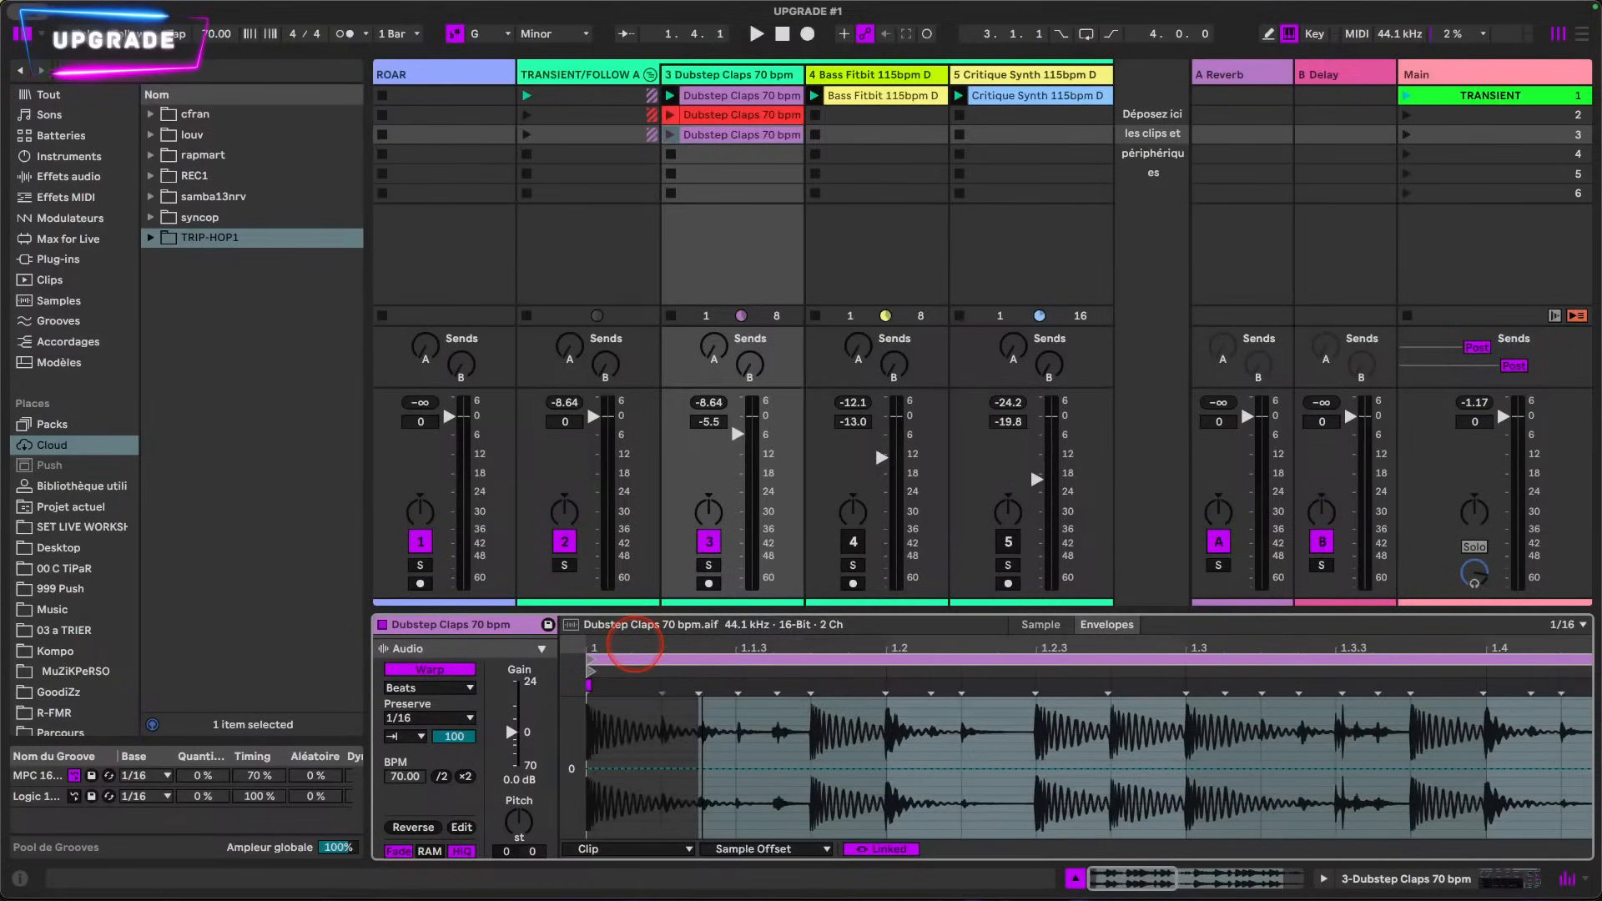
{"action": "left_click", "coordinate": [713, 789]}
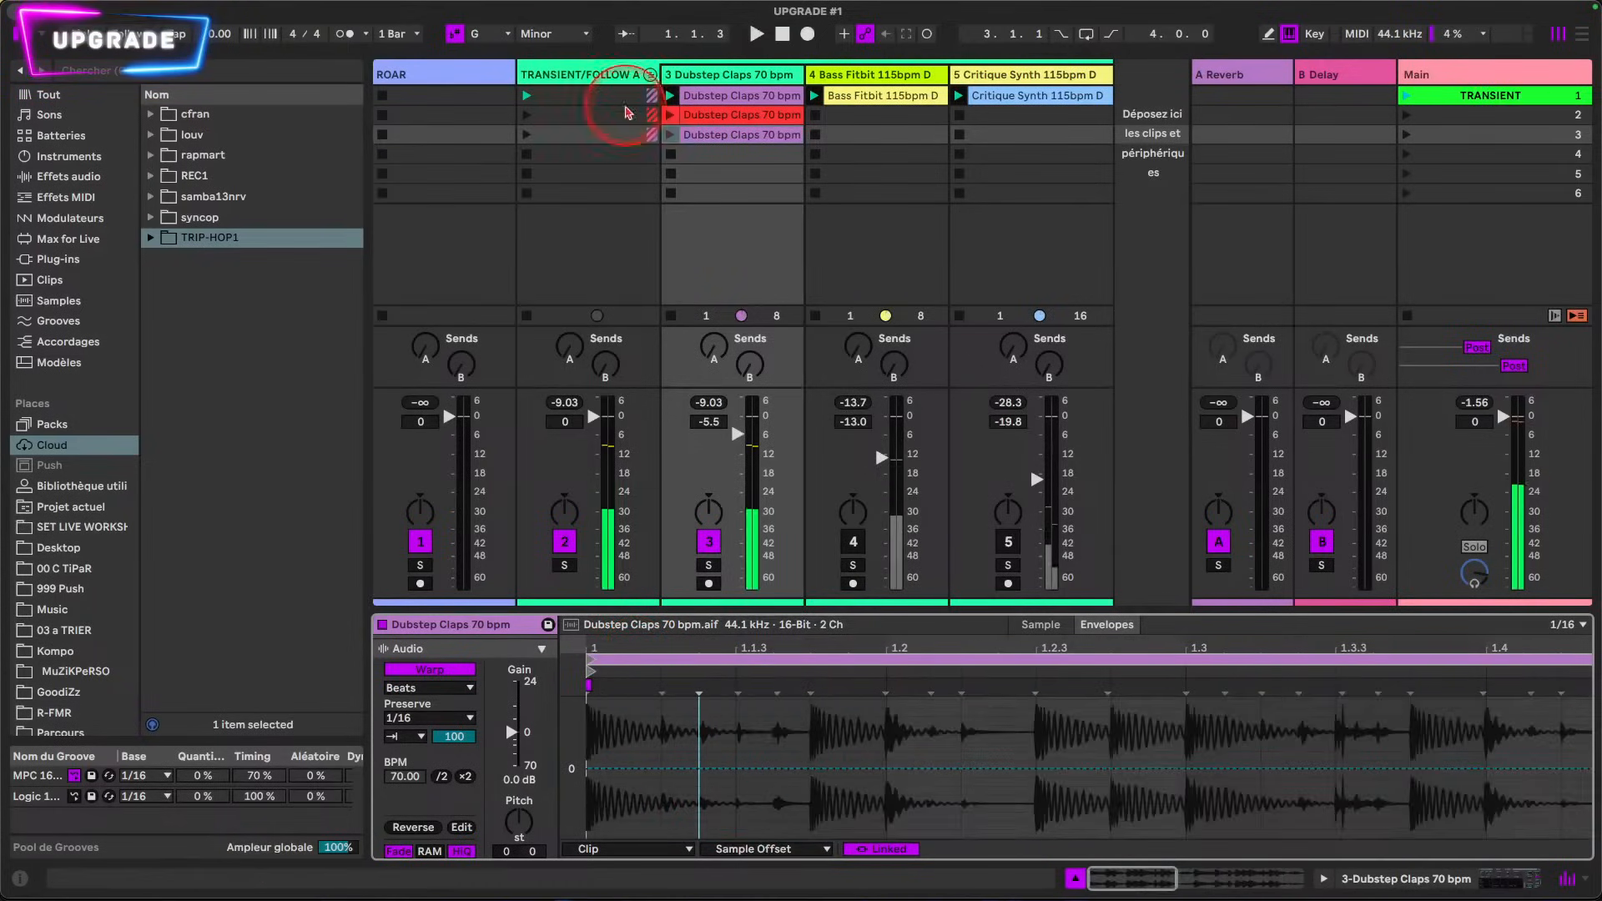
{"action": "left_click", "coordinate": [670, 135]}
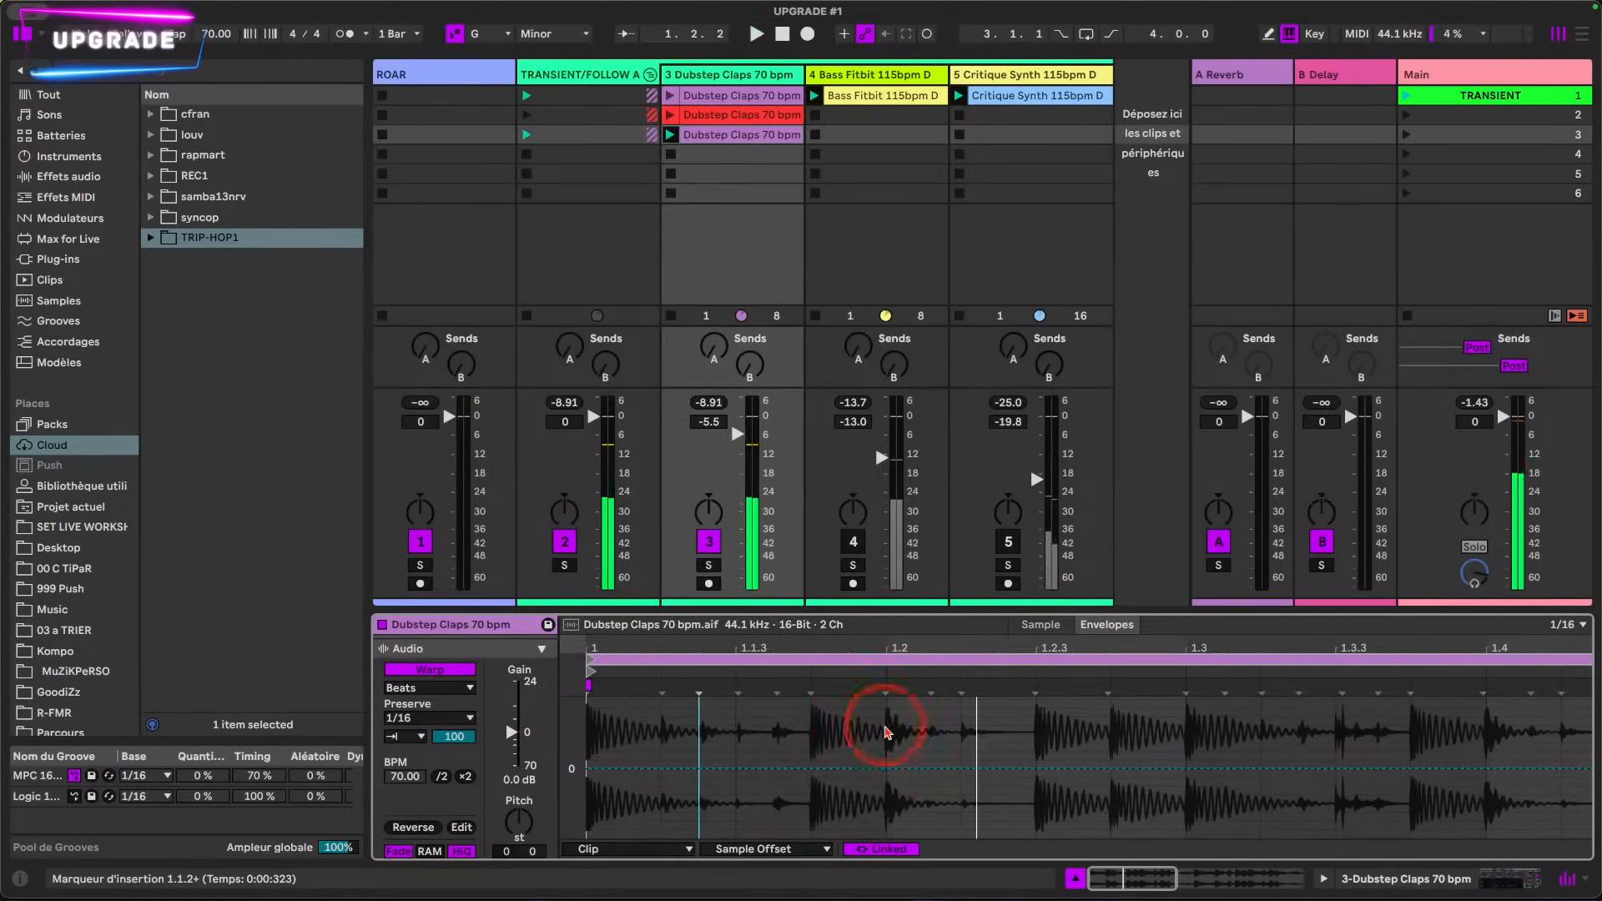
Step: Lower the Sample Offset envelope below zero over the 1/16 slice from 1.2.1 to 1.2.2
{"action": "left_click_drag", "start_coordinate": [887, 804], "coordinate": [1019, 811]}
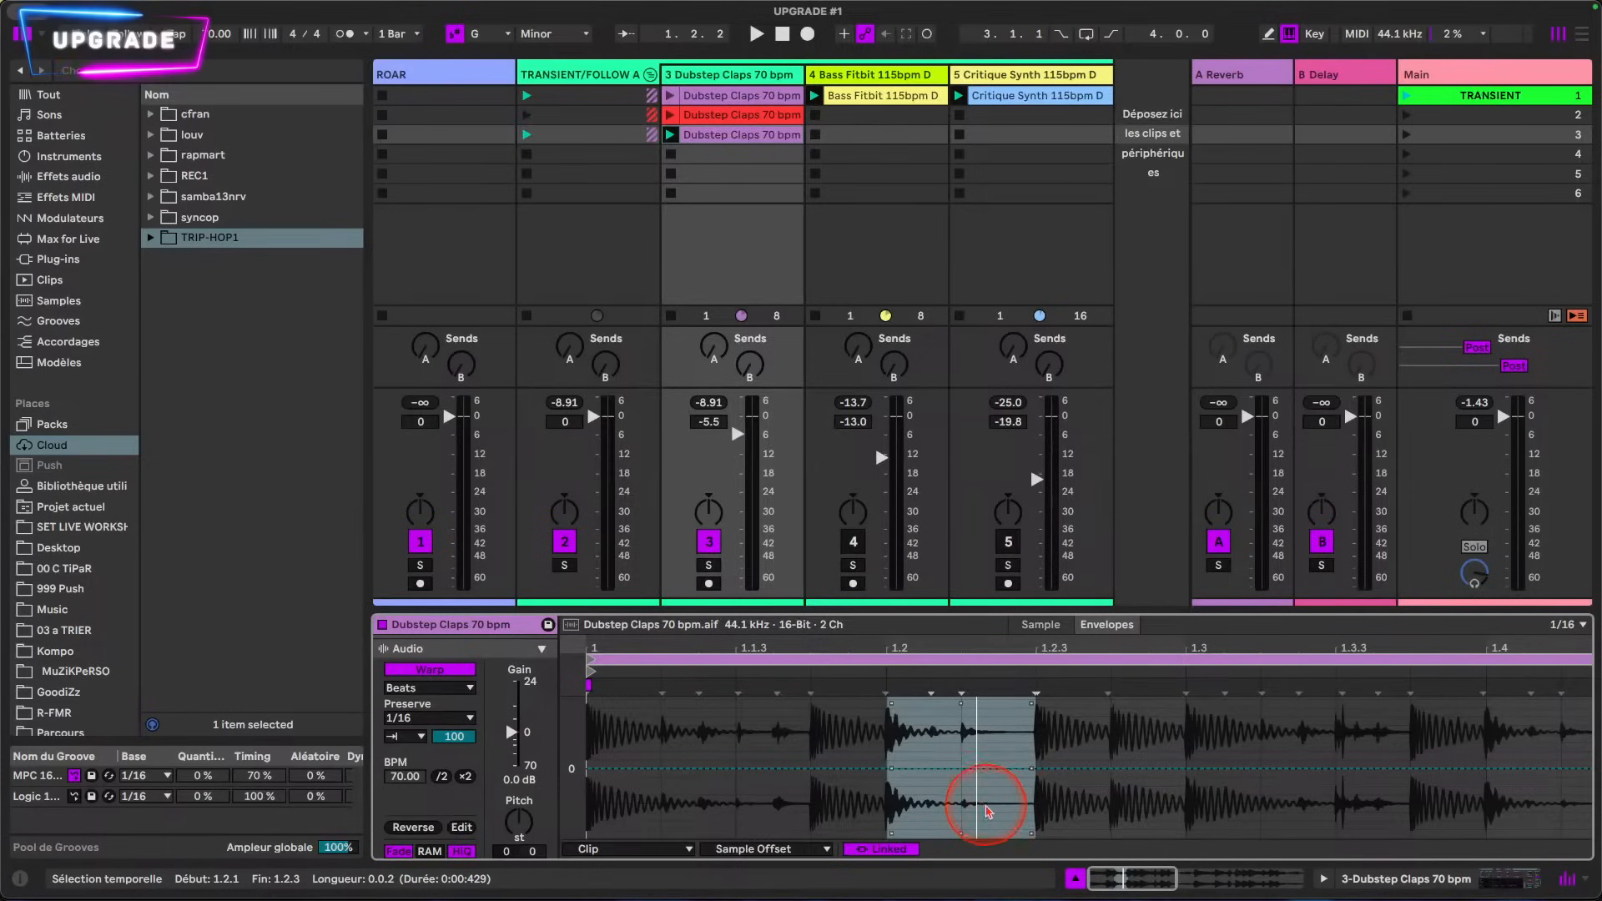
{"action": "left_click_drag", "start_coordinate": [972, 745], "coordinate": [887, 813]}
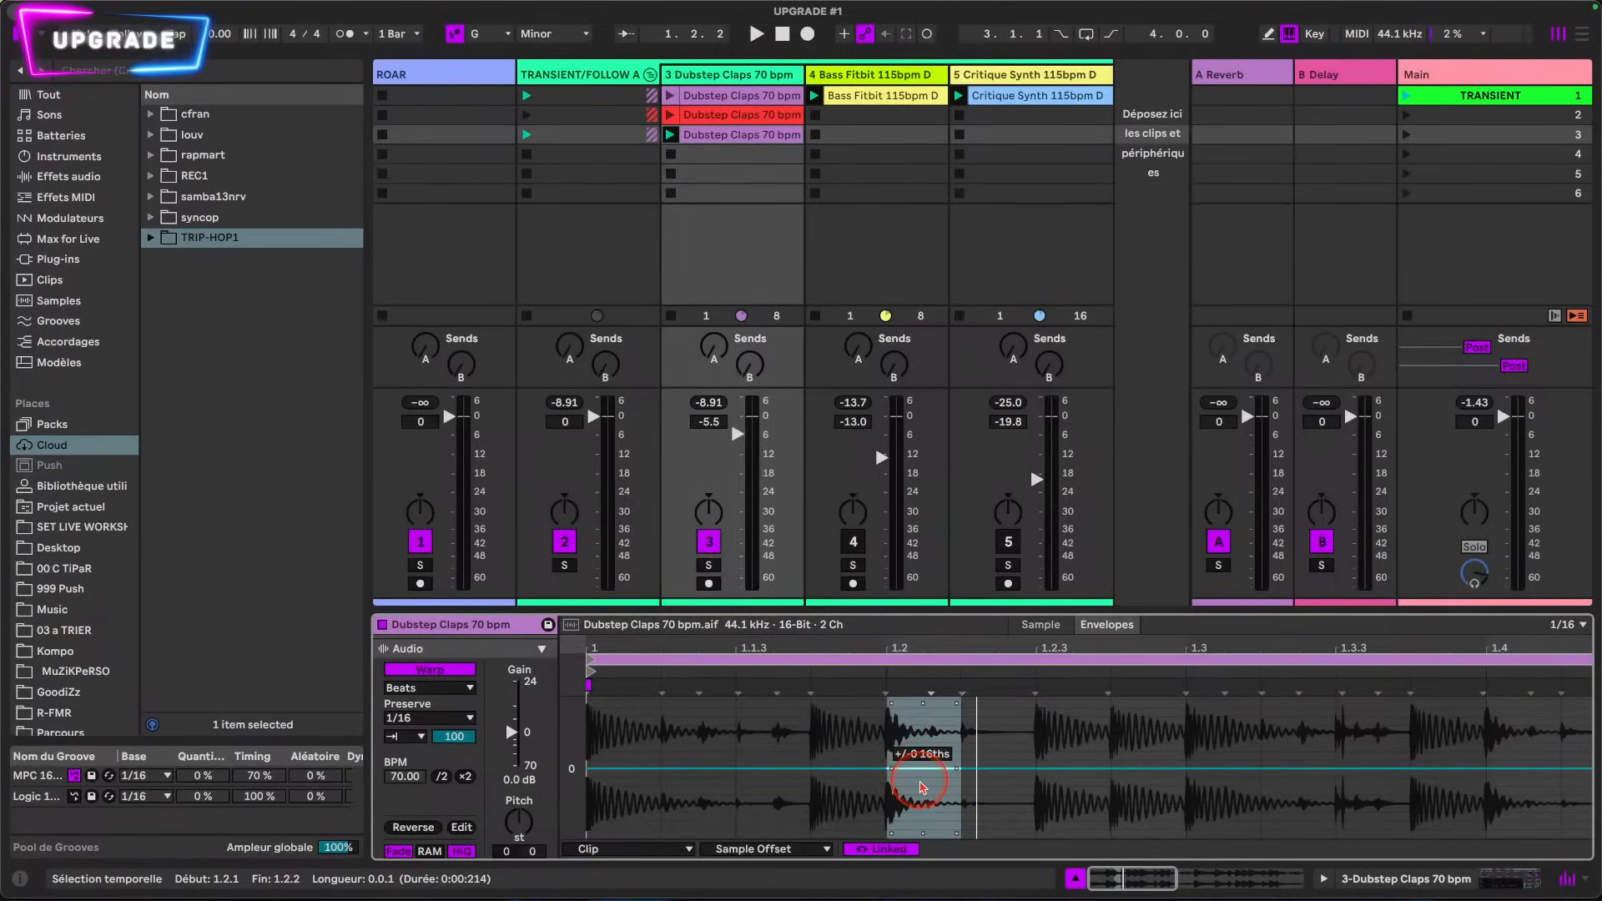
{"action": "left_click_drag", "start_coordinate": [919, 782], "coordinate": [922, 782]}
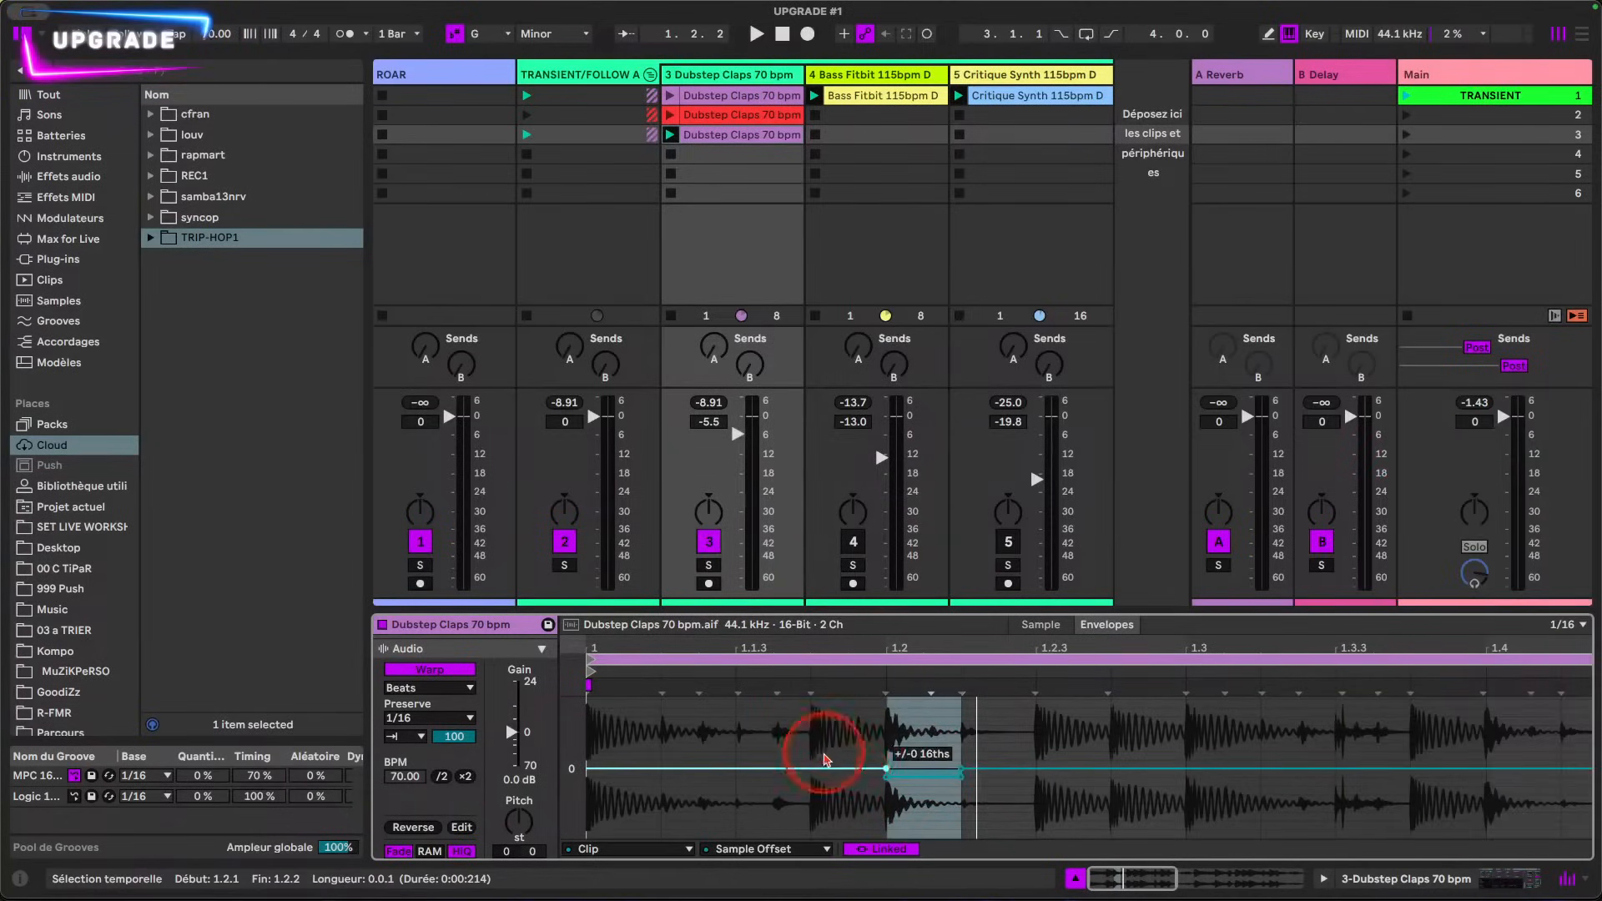
Step: Play the change, stop, and set the Sample Offset of the 1/16 slice starting at beat 1.4 to -1 16th
{"action": "key", "text": "space"}
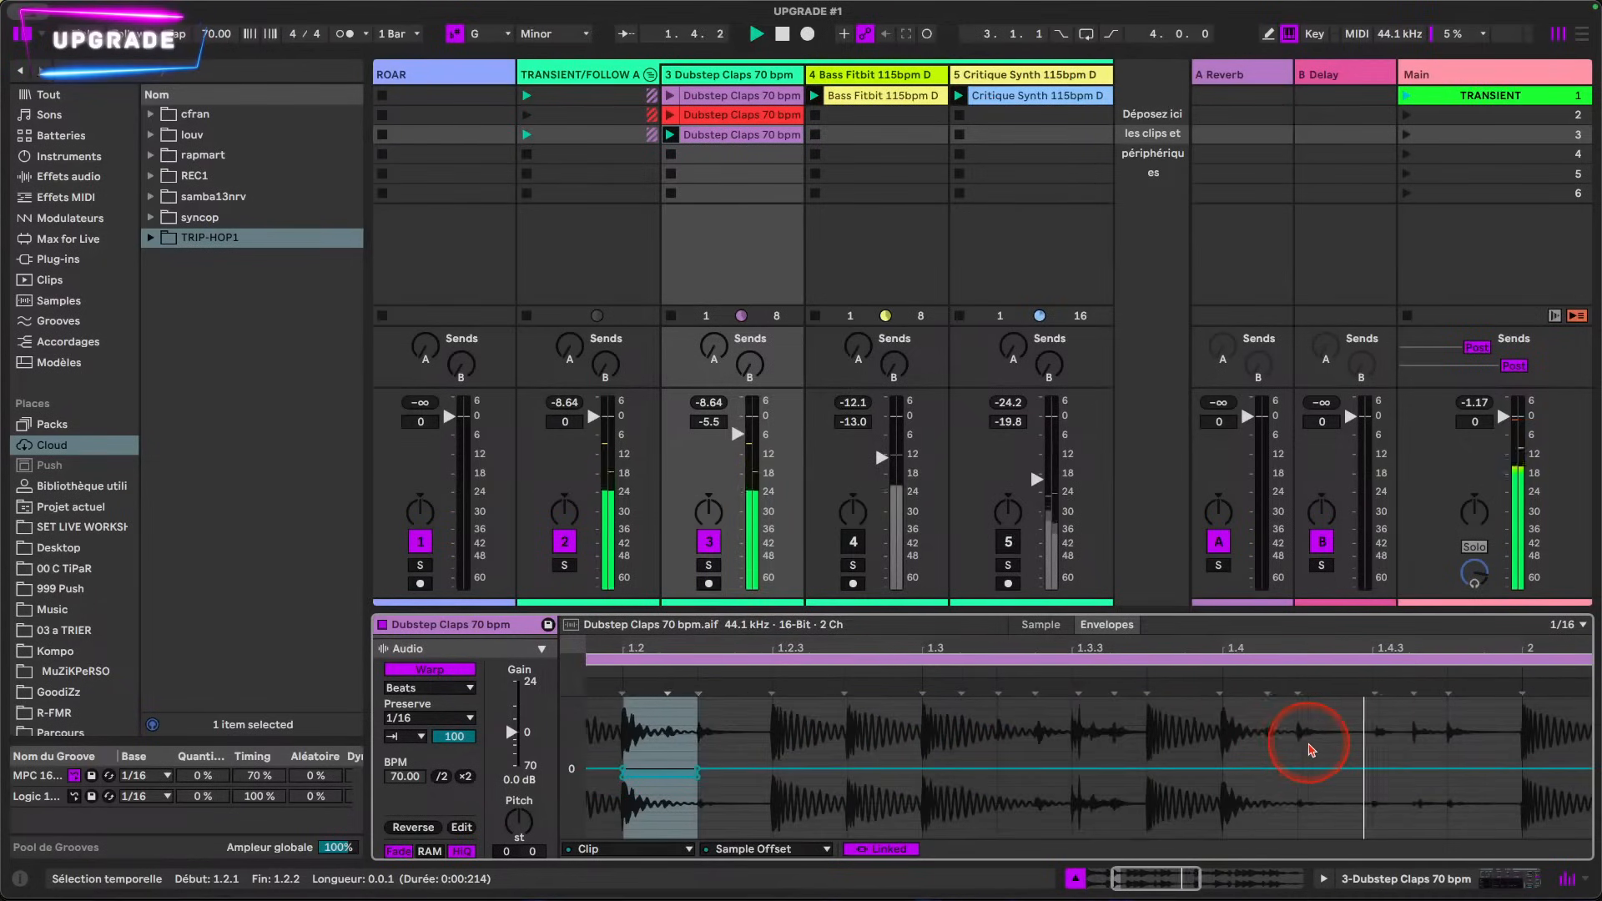
{"action": "key", "text": "space"}
{"action": "left_click_drag", "start_coordinate": [984, 818], "coordinate": [1024, 795]}
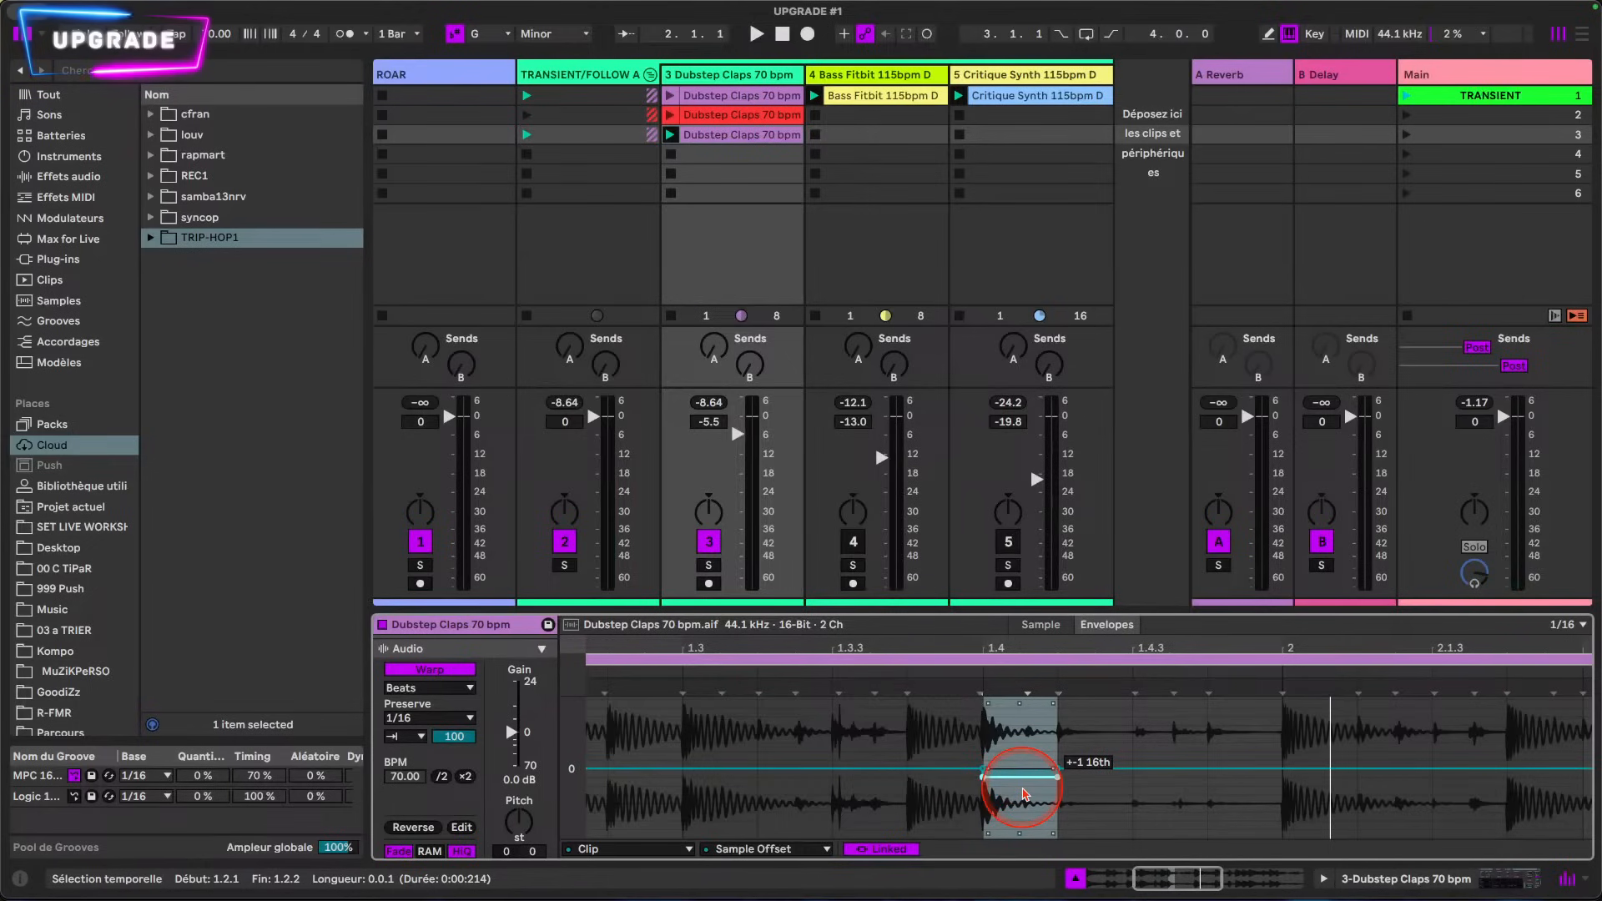
Step: Play the loop, stop, and set the Sample Offset of the slice from 2.2.2 to 2.2.3 to -2 16ths
{"action": "key", "text": "space"}
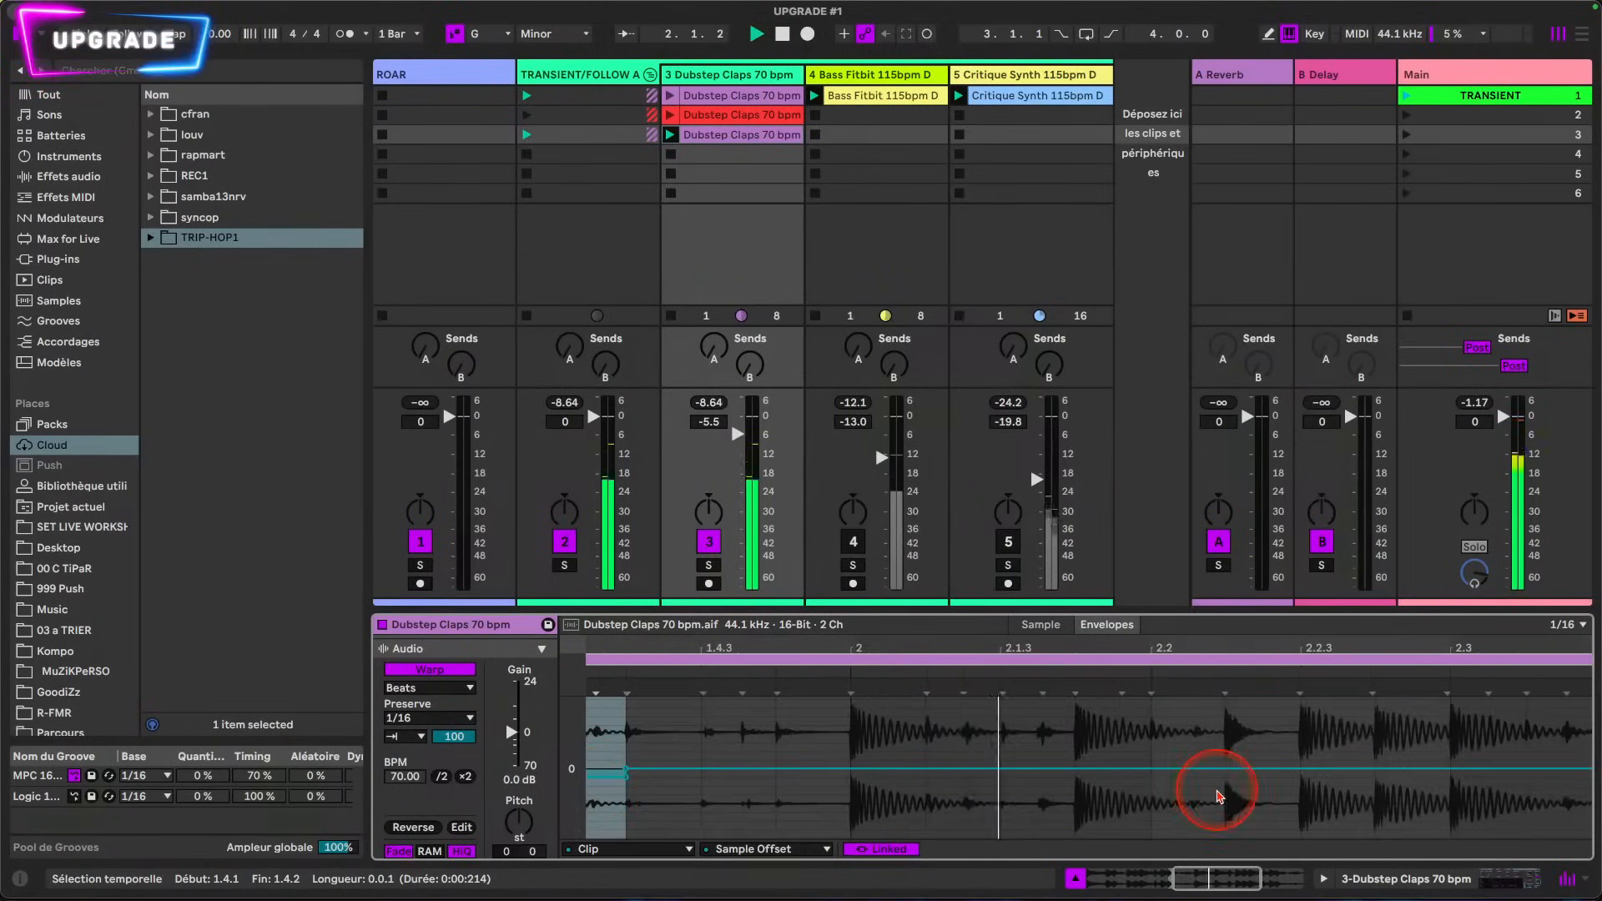
{"action": "key", "text": "space"}
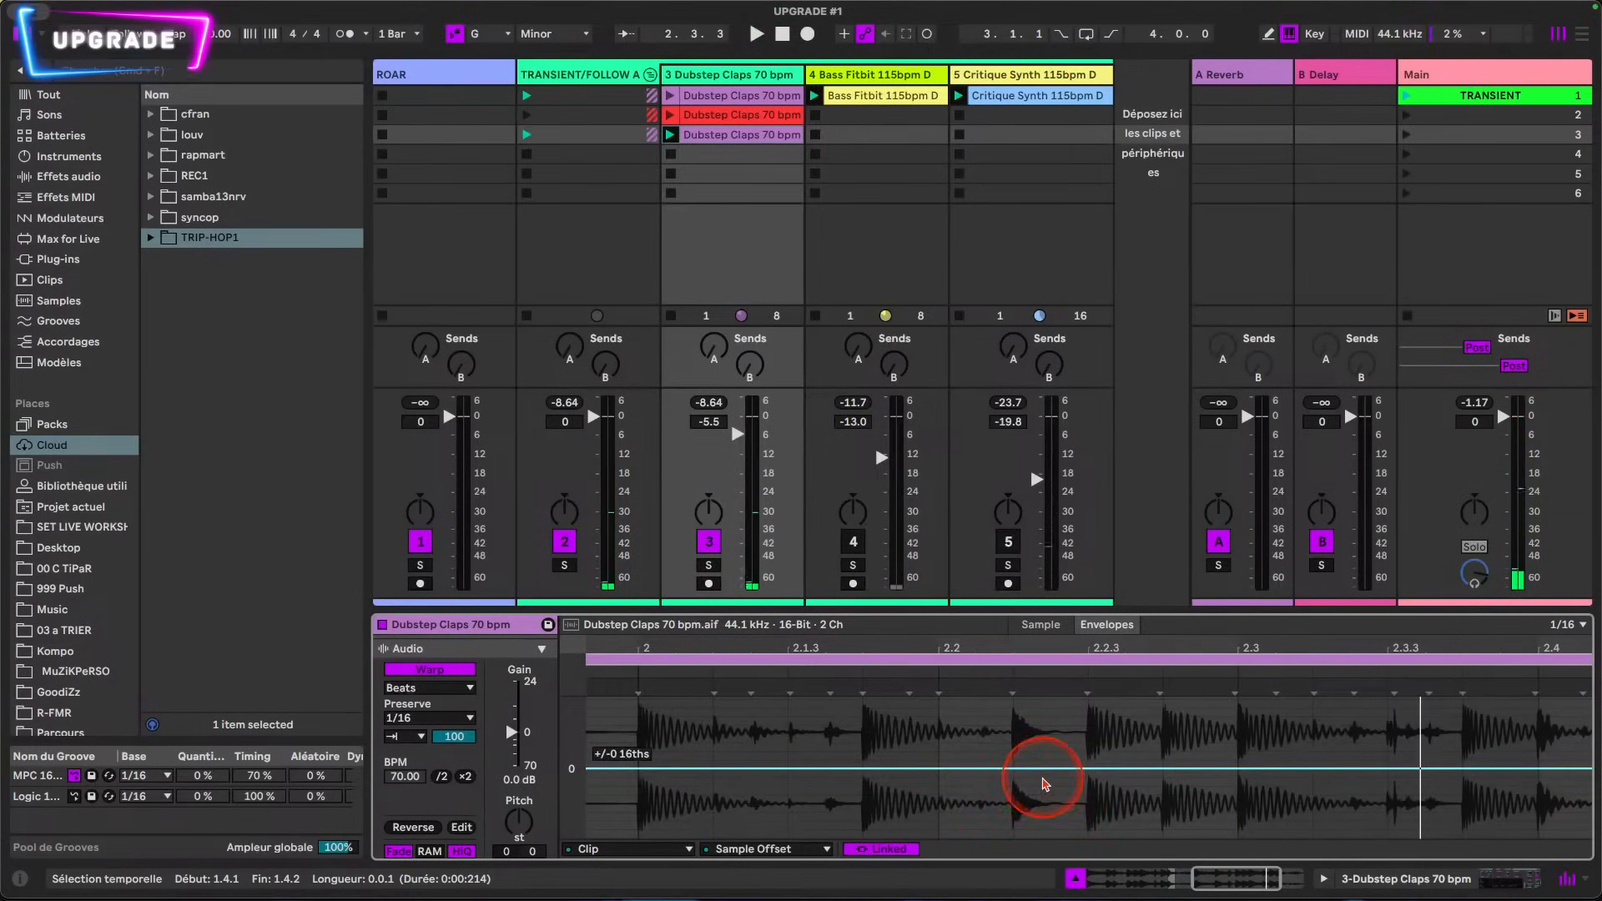
{"action": "left_click", "coordinate": [1043, 811]}
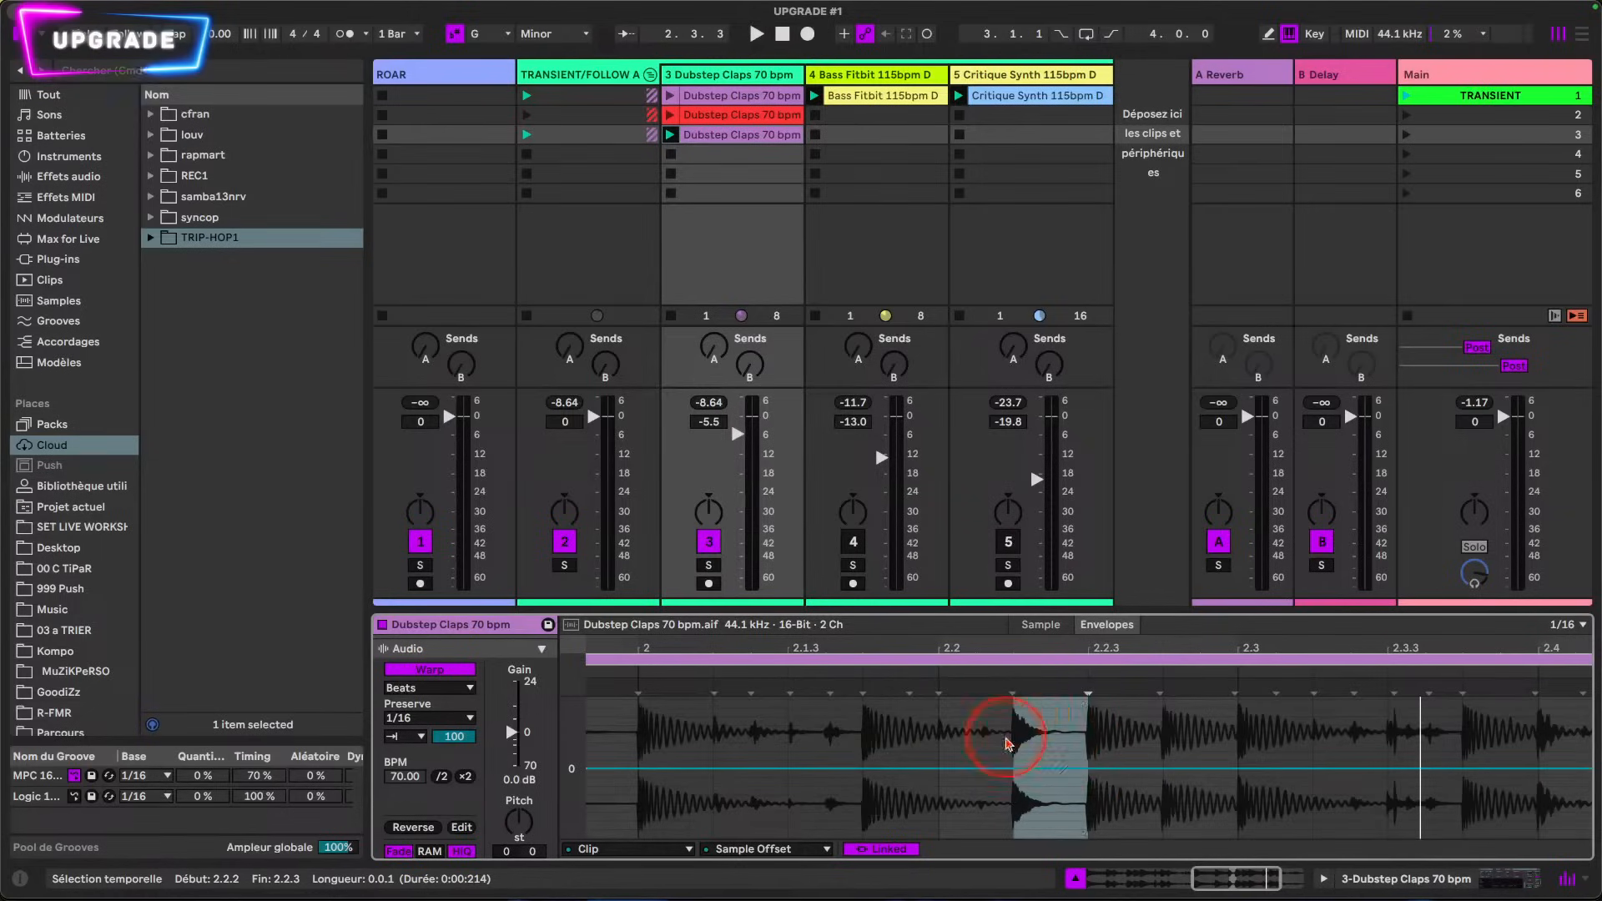
{"action": "left_click_drag", "start_coordinate": [1050, 786], "coordinate": [1048, 793]}
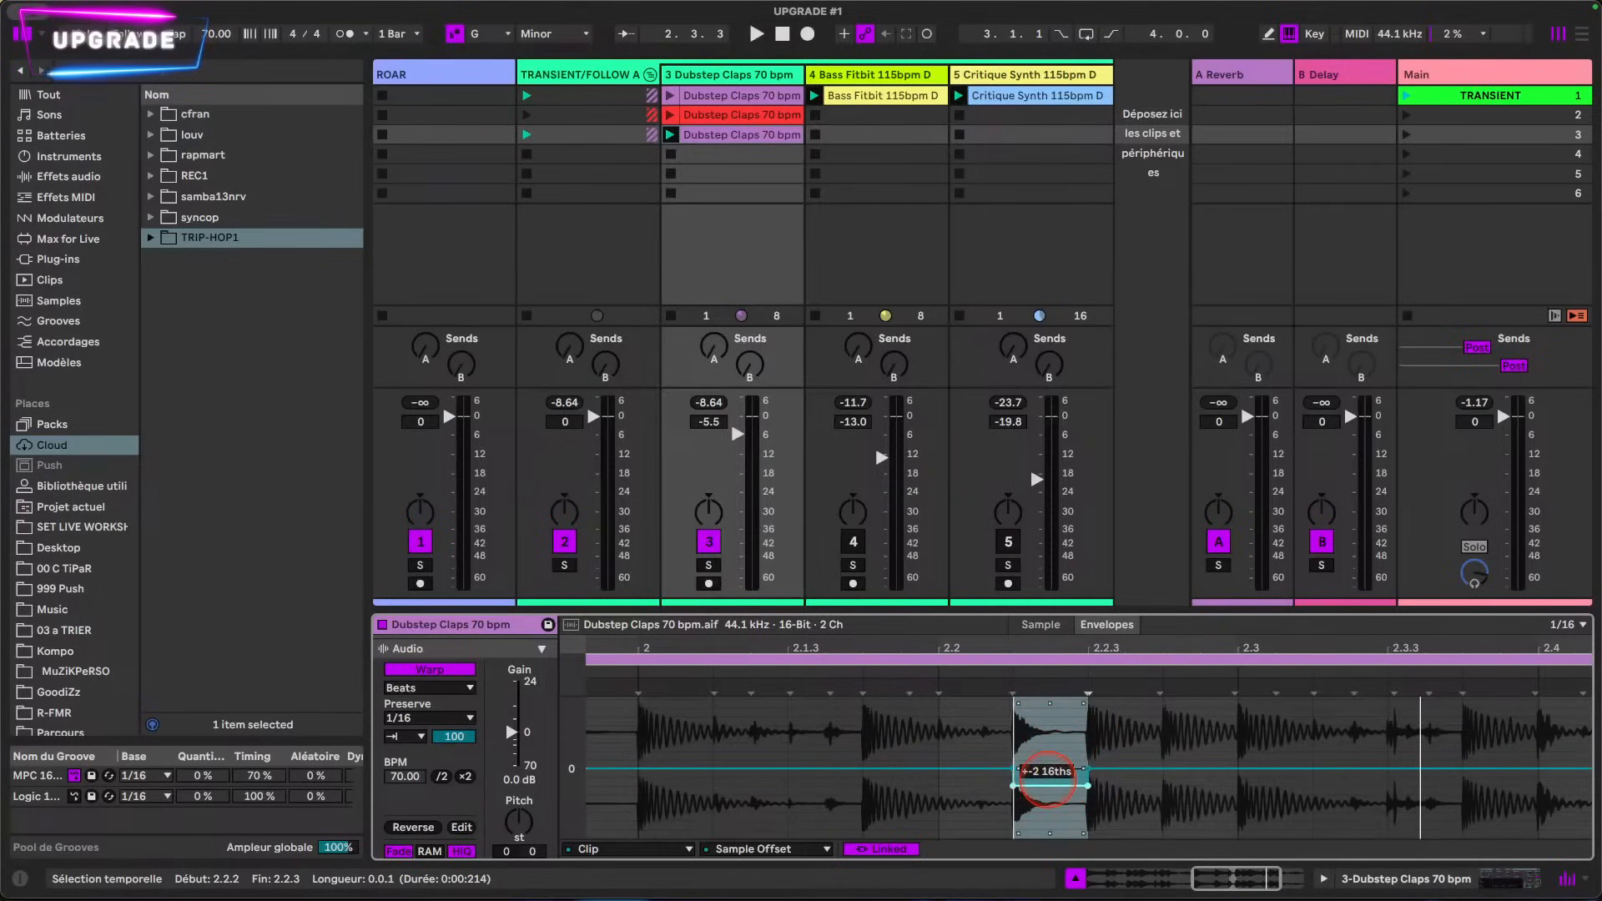
Step: Raise the Sample Offset slightly above zero over the slice from 2.3.4 to 2.4.1 and play back the result
{"action": "scroll", "coordinate": [1052, 802], "scroll_direction": "right", "scroll_amount": 5}
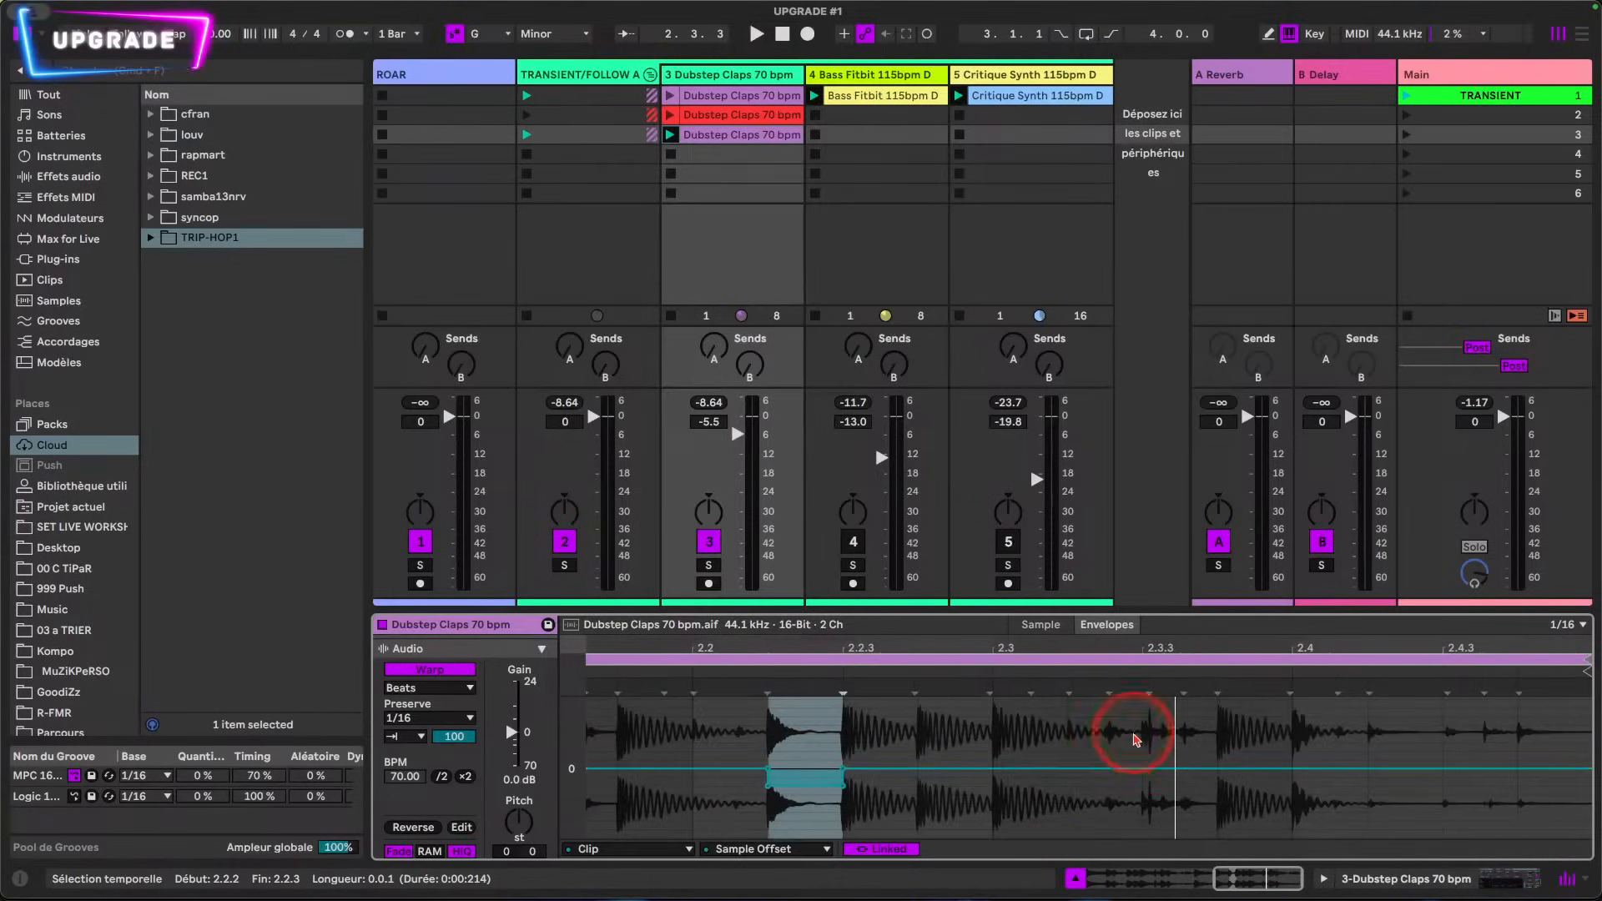
{"action": "left_click", "coordinate": [990, 691]}
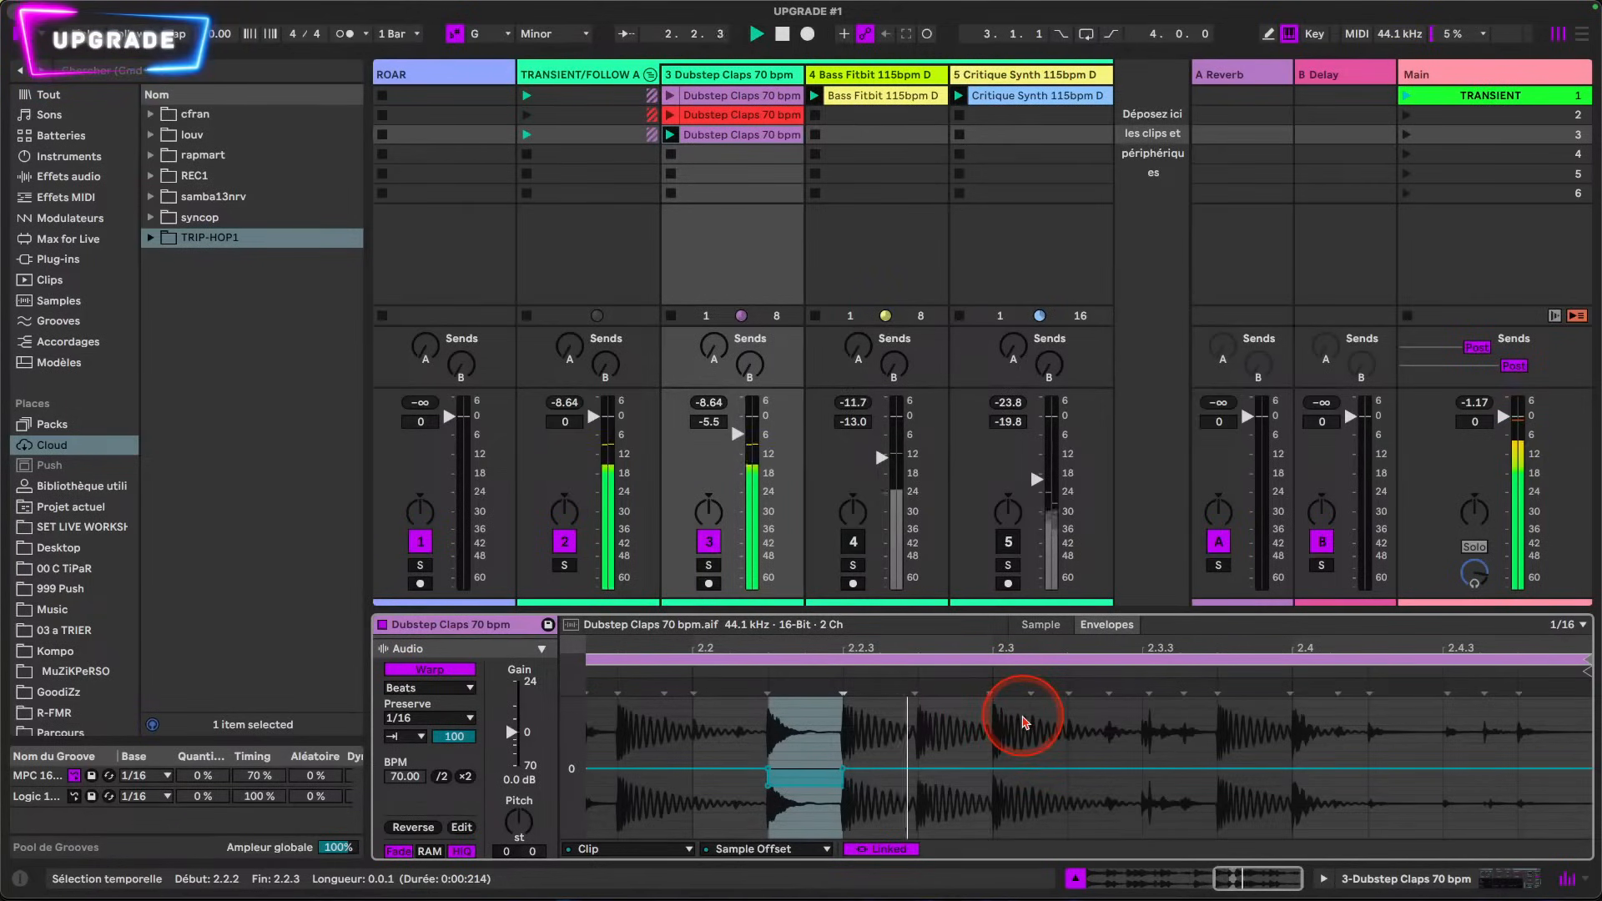
{"action": "left_click", "coordinate": [1291, 823]}
{"action": "left_click_drag", "start_coordinate": [1305, 822], "coordinate": [1357, 819]}
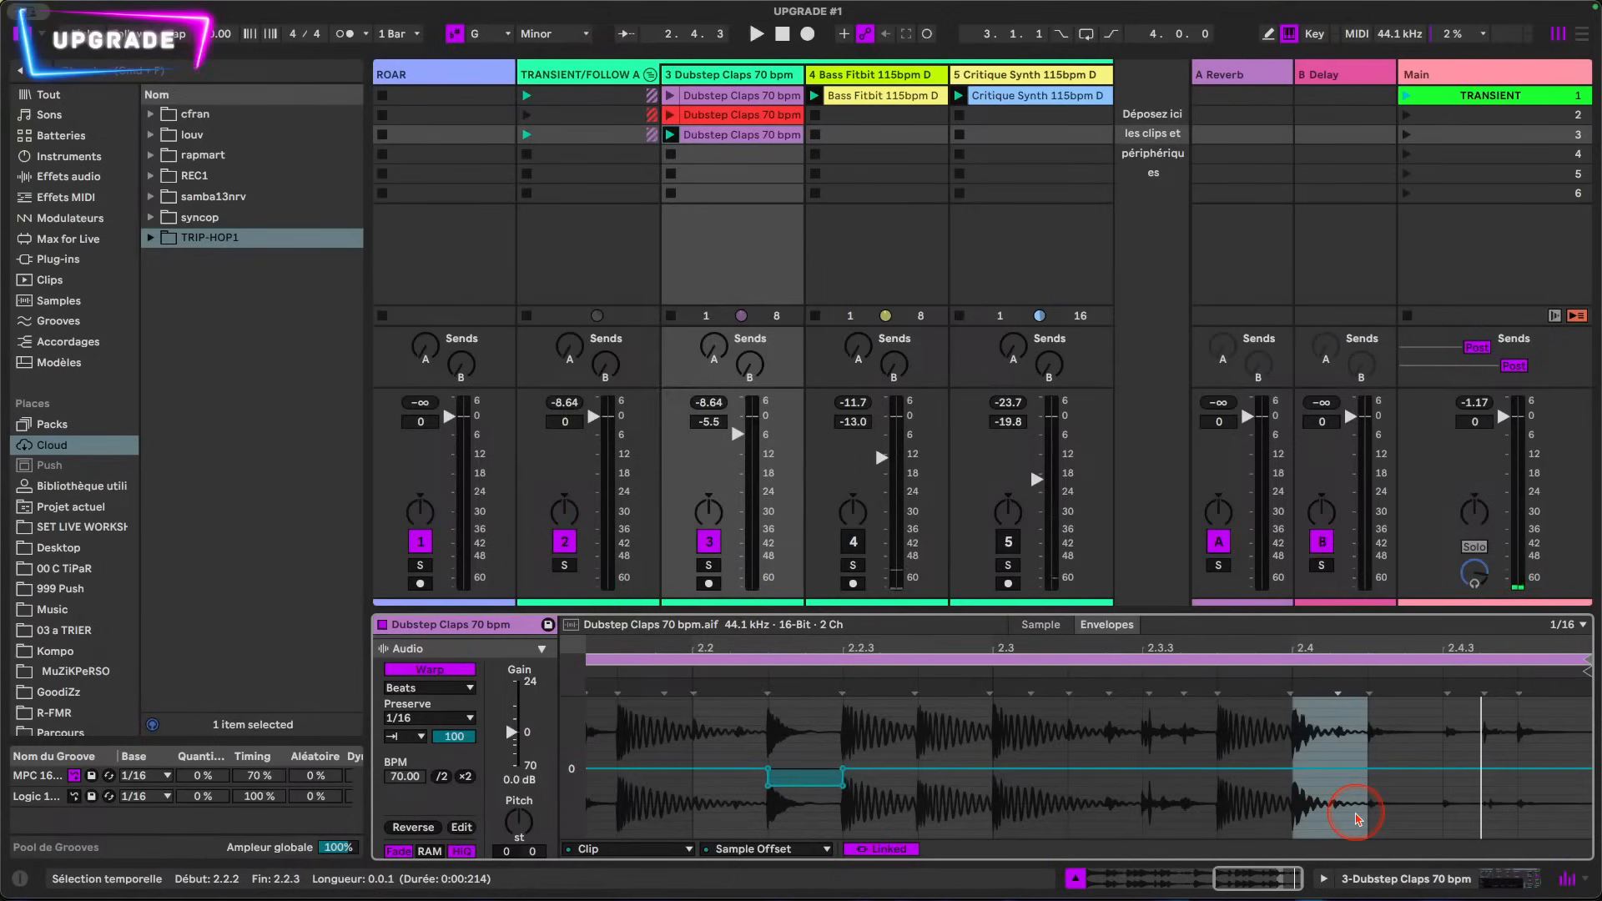
{"action": "left_click_drag", "start_coordinate": [1216, 830], "coordinate": [1252, 759]}
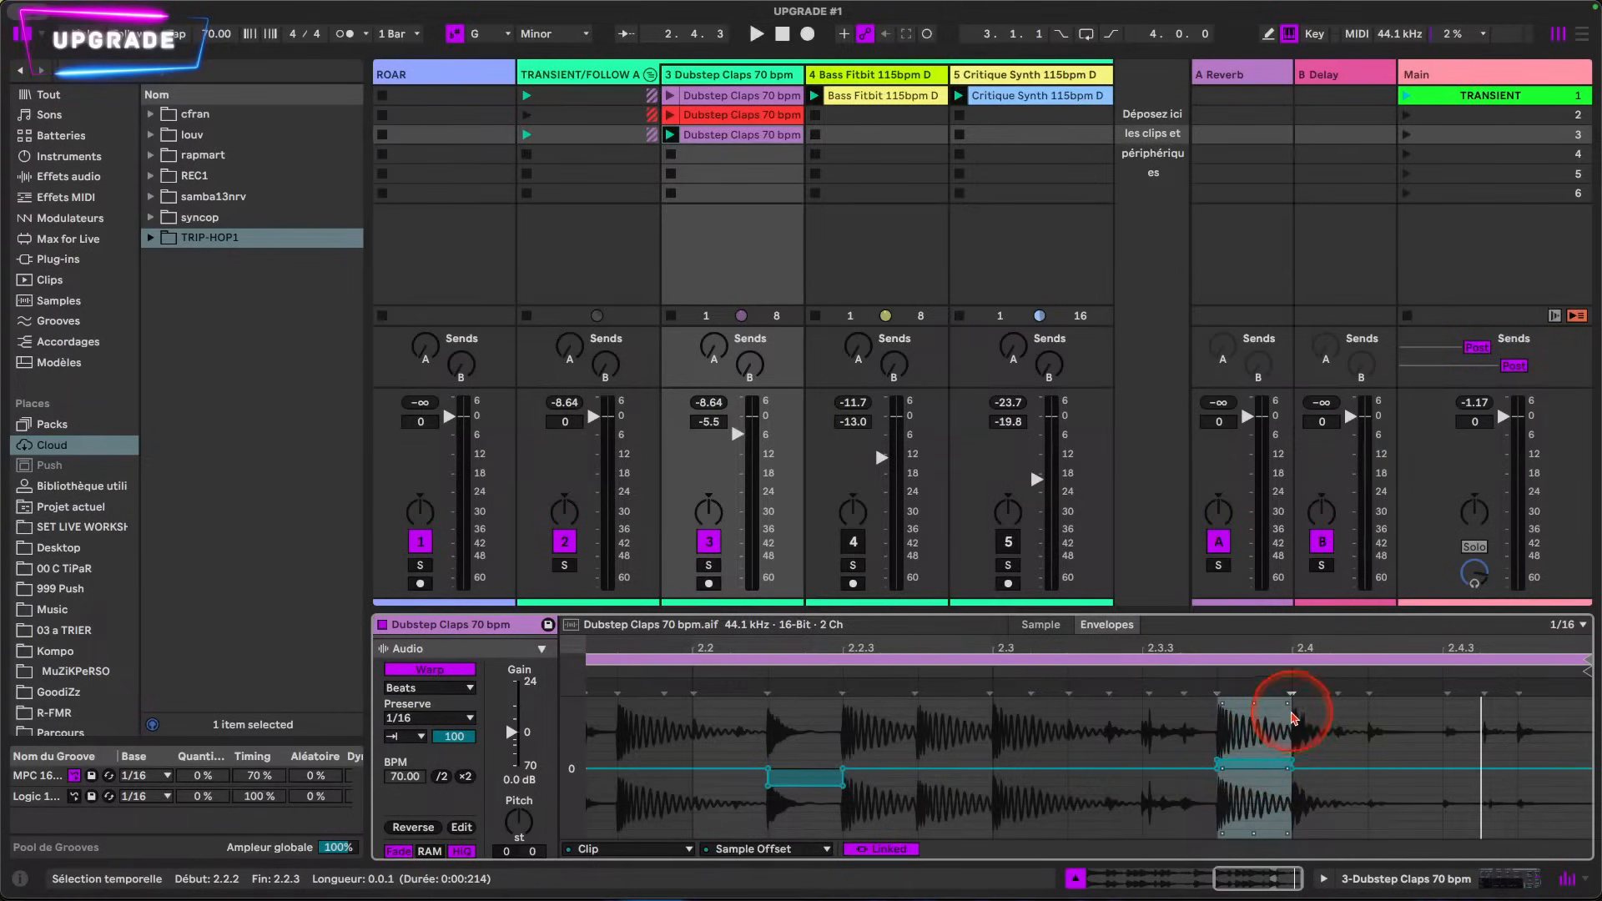
{"action": "left_click", "coordinate": [1275, 792]}
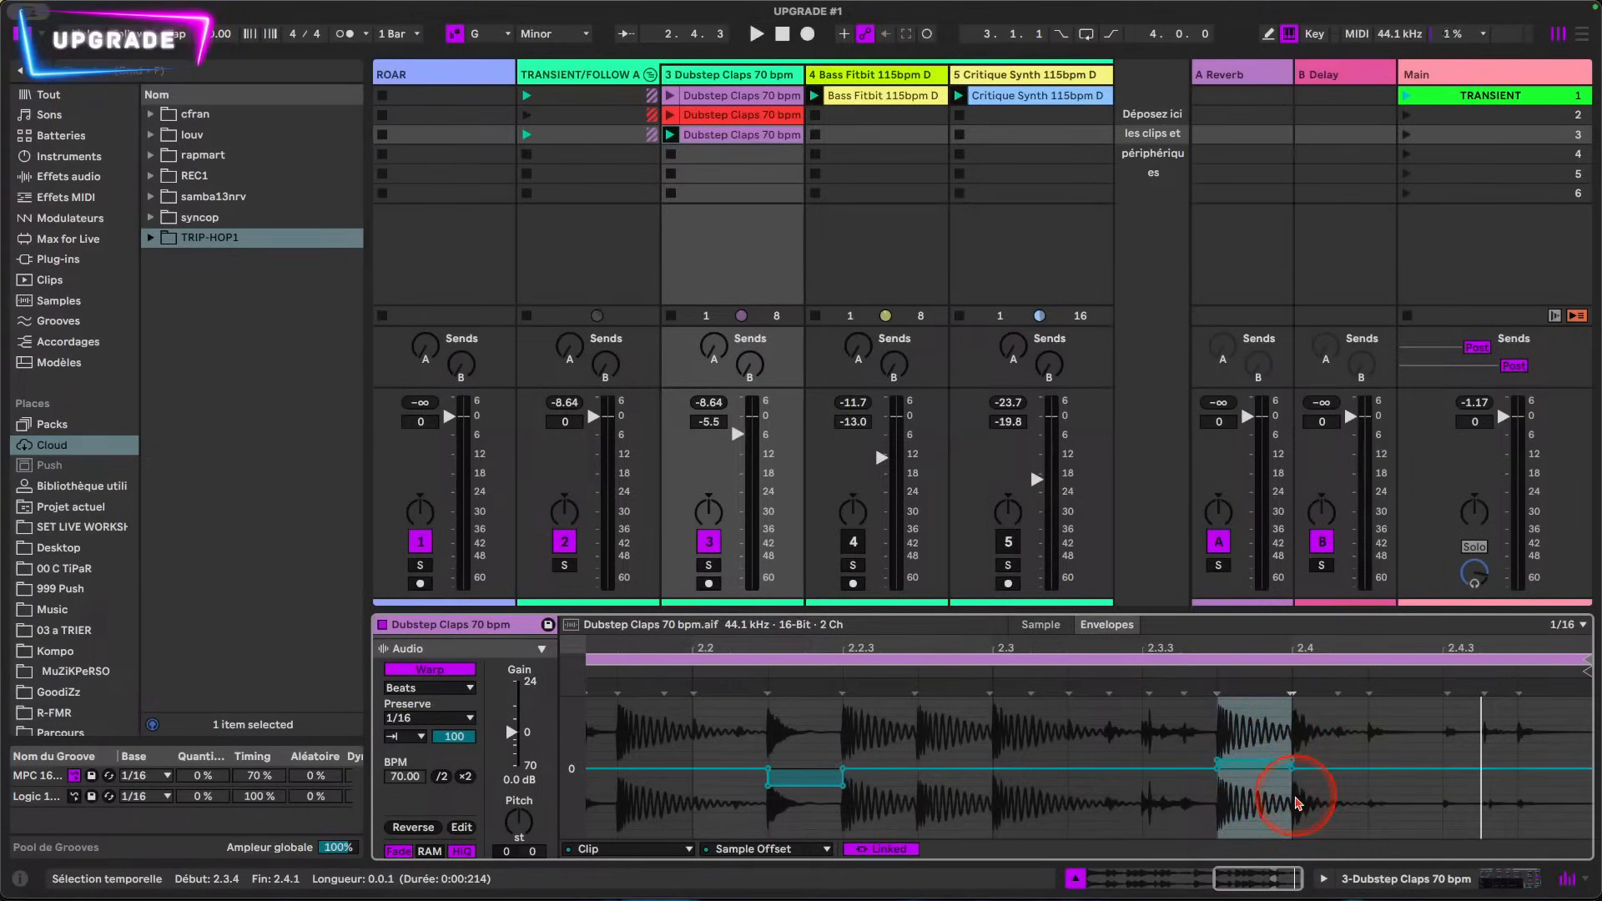
{"action": "key", "text": "space"}
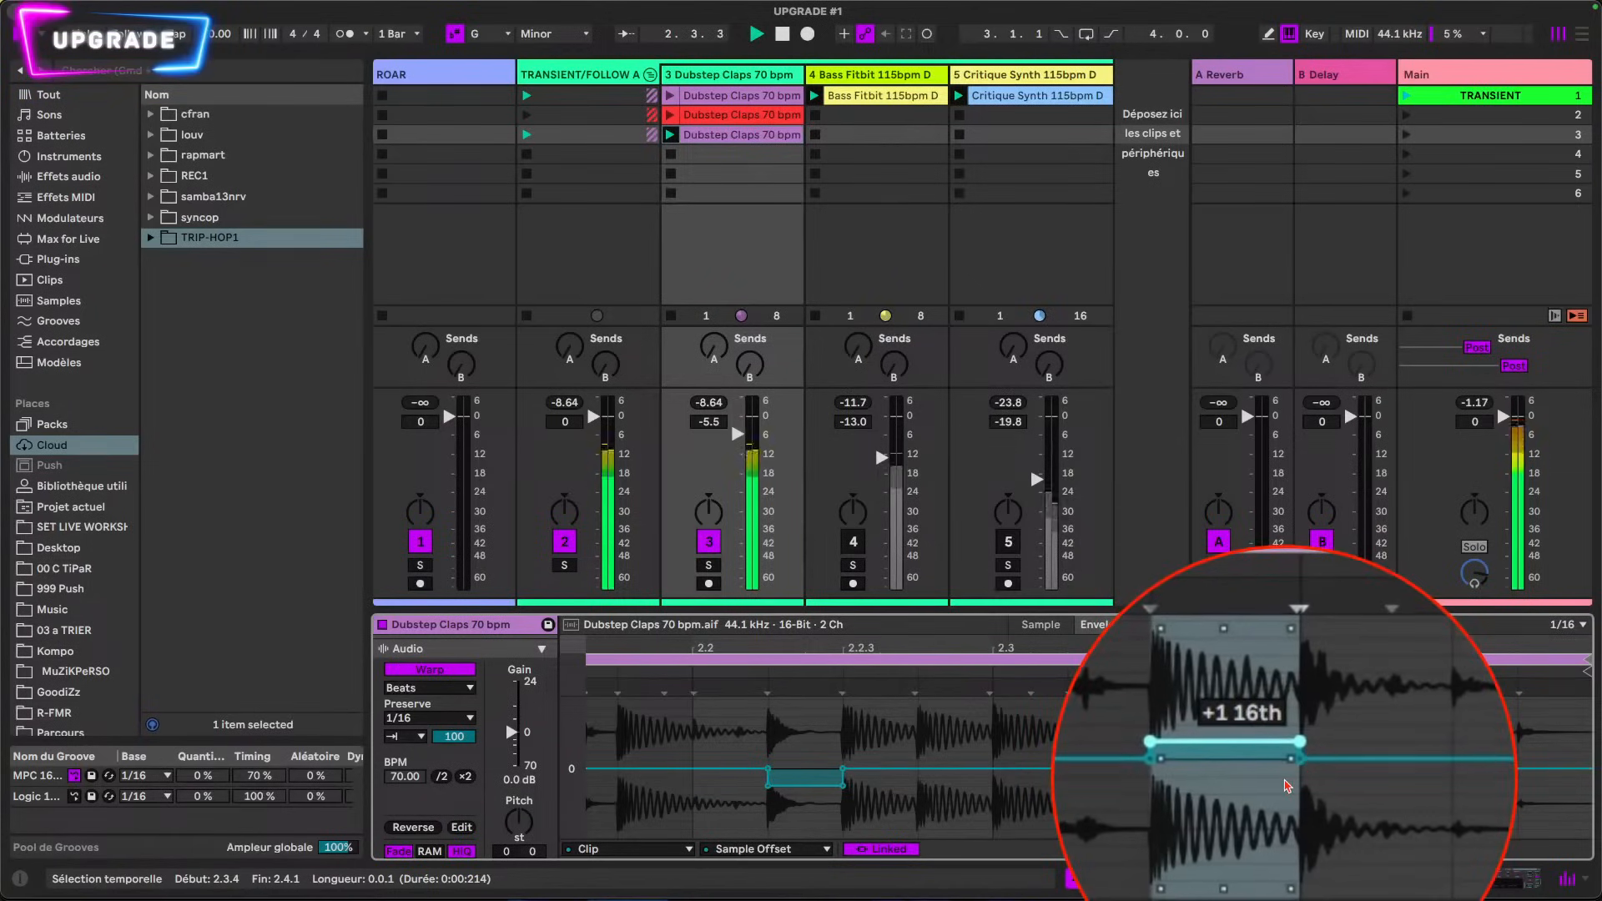
{"action": "left_click", "coordinate": [1377, 804]}
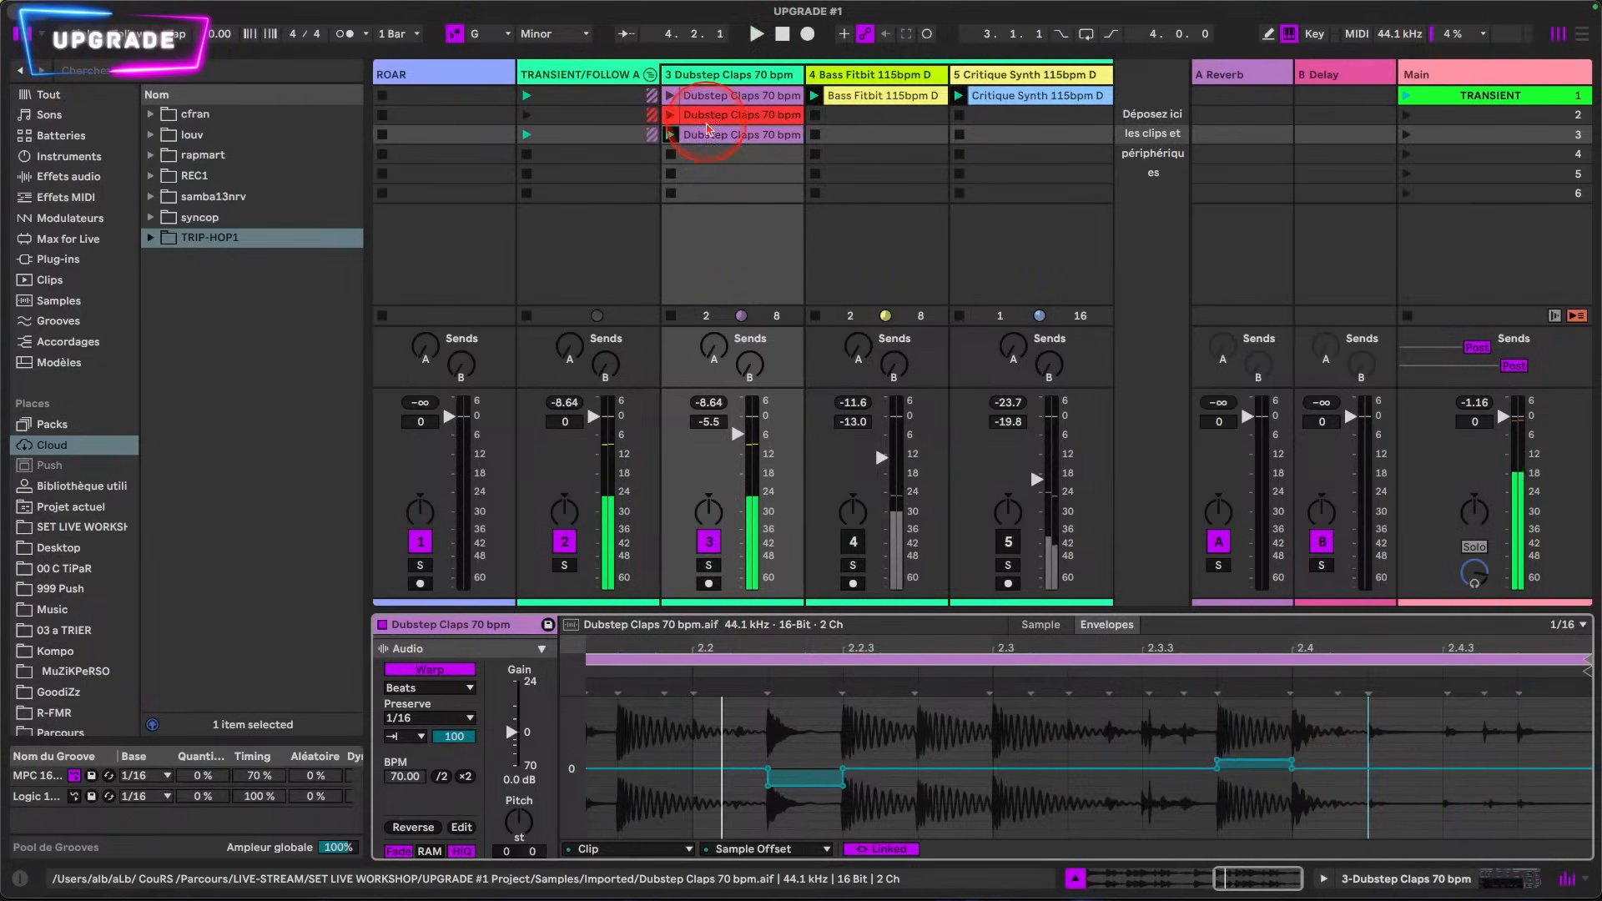
Step: Copy the third-slot Dubstep Claps clip into the fourth slot and launch the copy
{"action": "left_click_drag", "start_coordinate": [708, 142], "coordinate": [707, 155]}
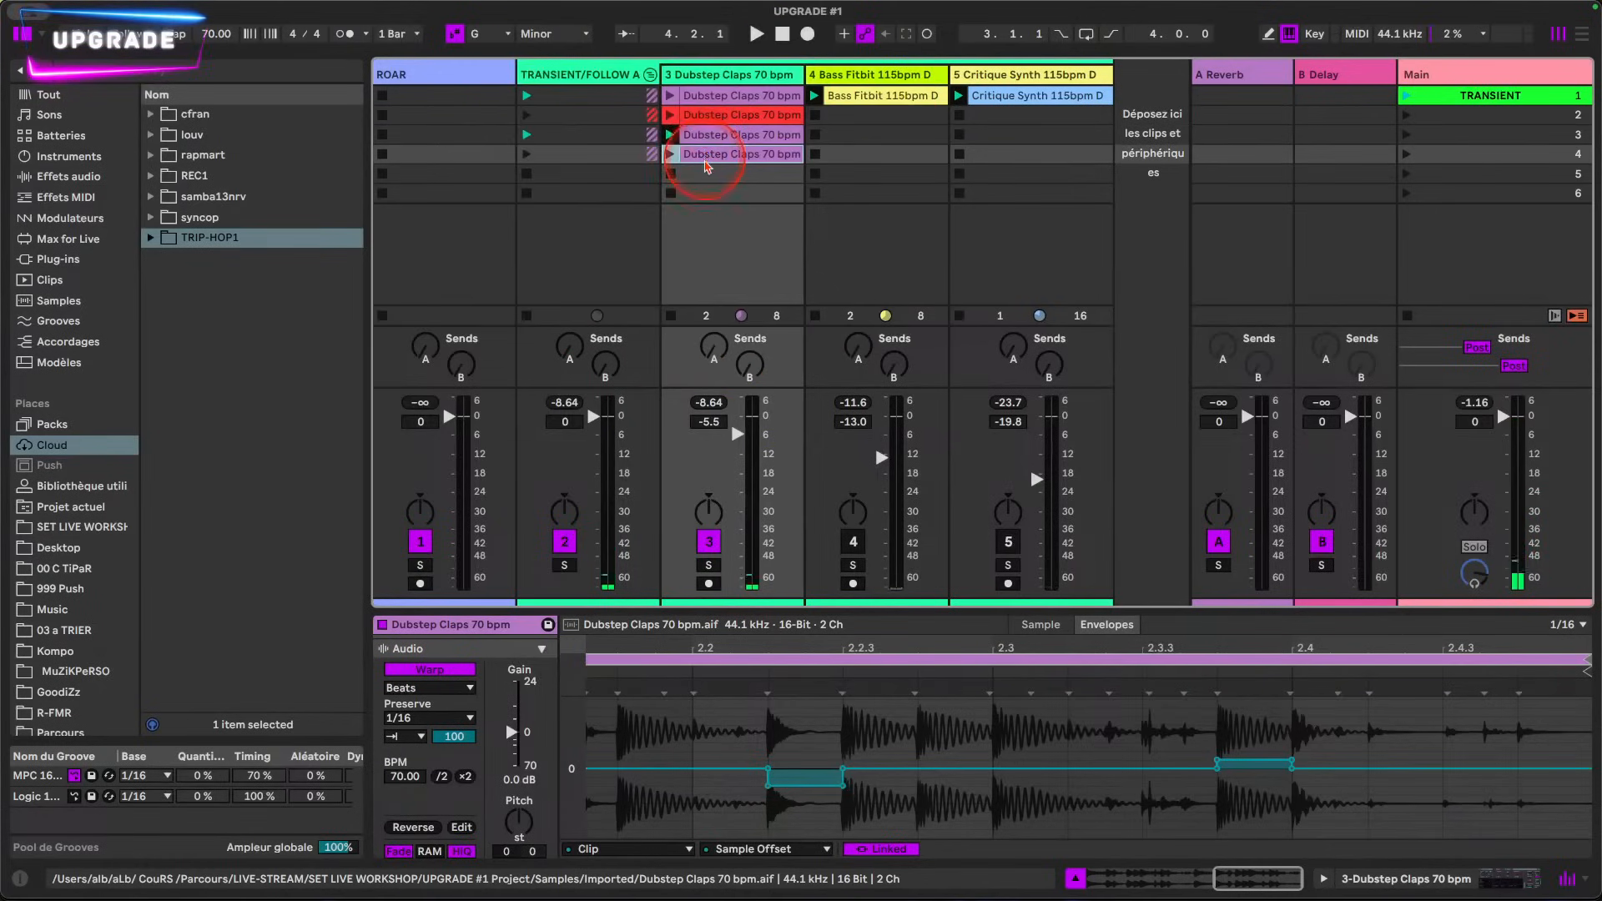
{"action": "left_click", "coordinate": [670, 154]}
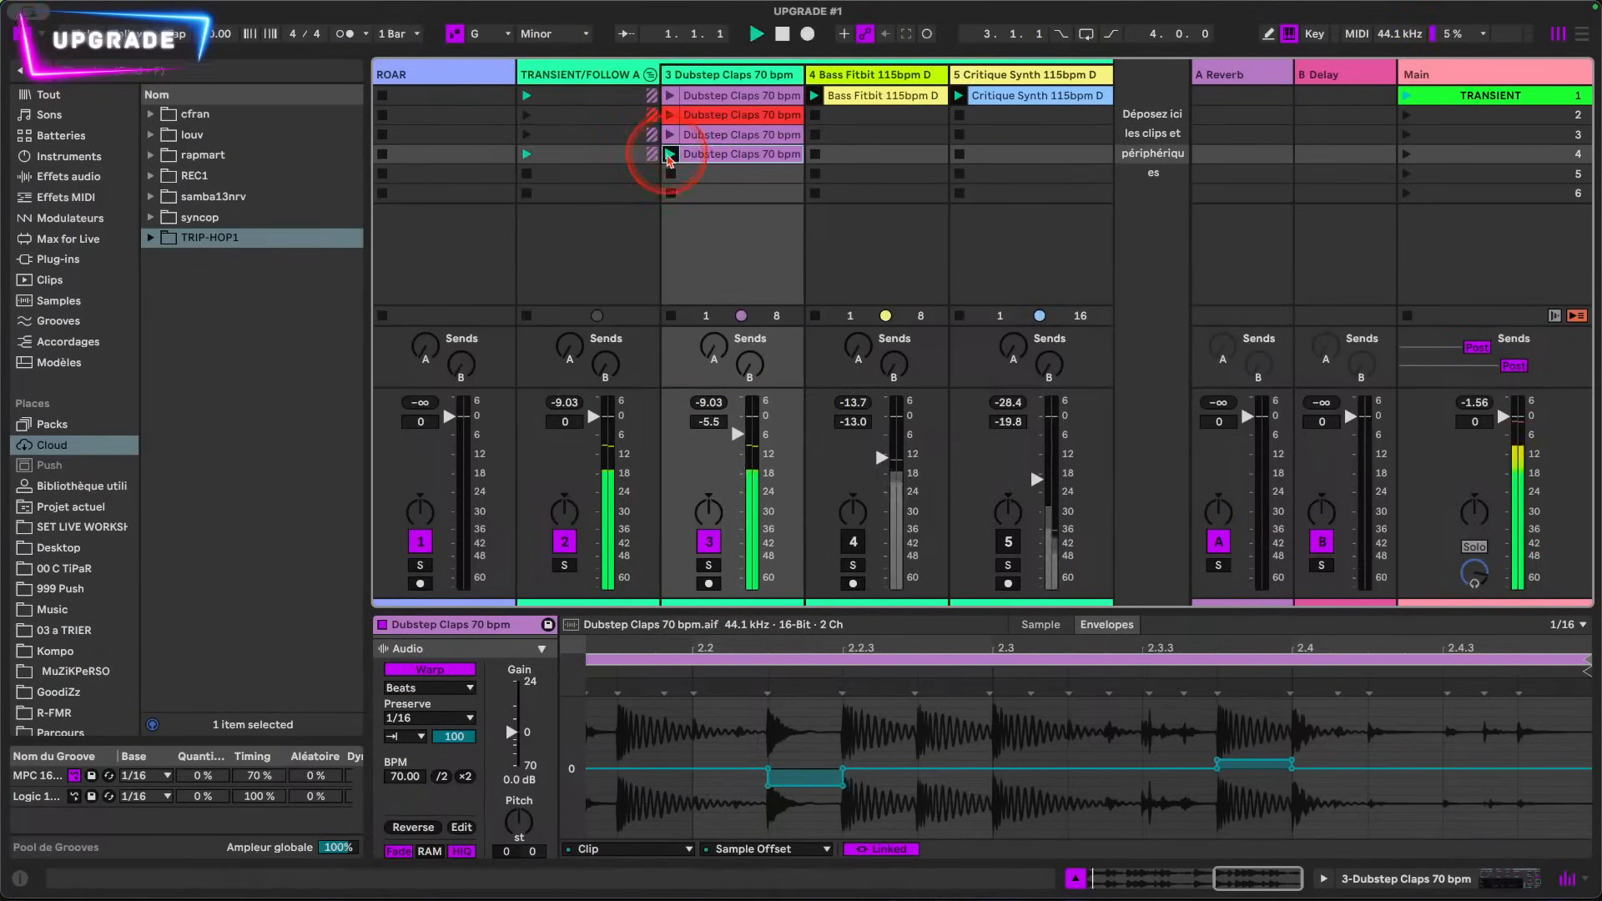
Step: Show the copy's Transient Envelope and lower its whole flat line to roughly two thirds of full height
{"action": "left_click", "coordinate": [589, 849]}
{"action": "left_click", "coordinate": [589, 784]}
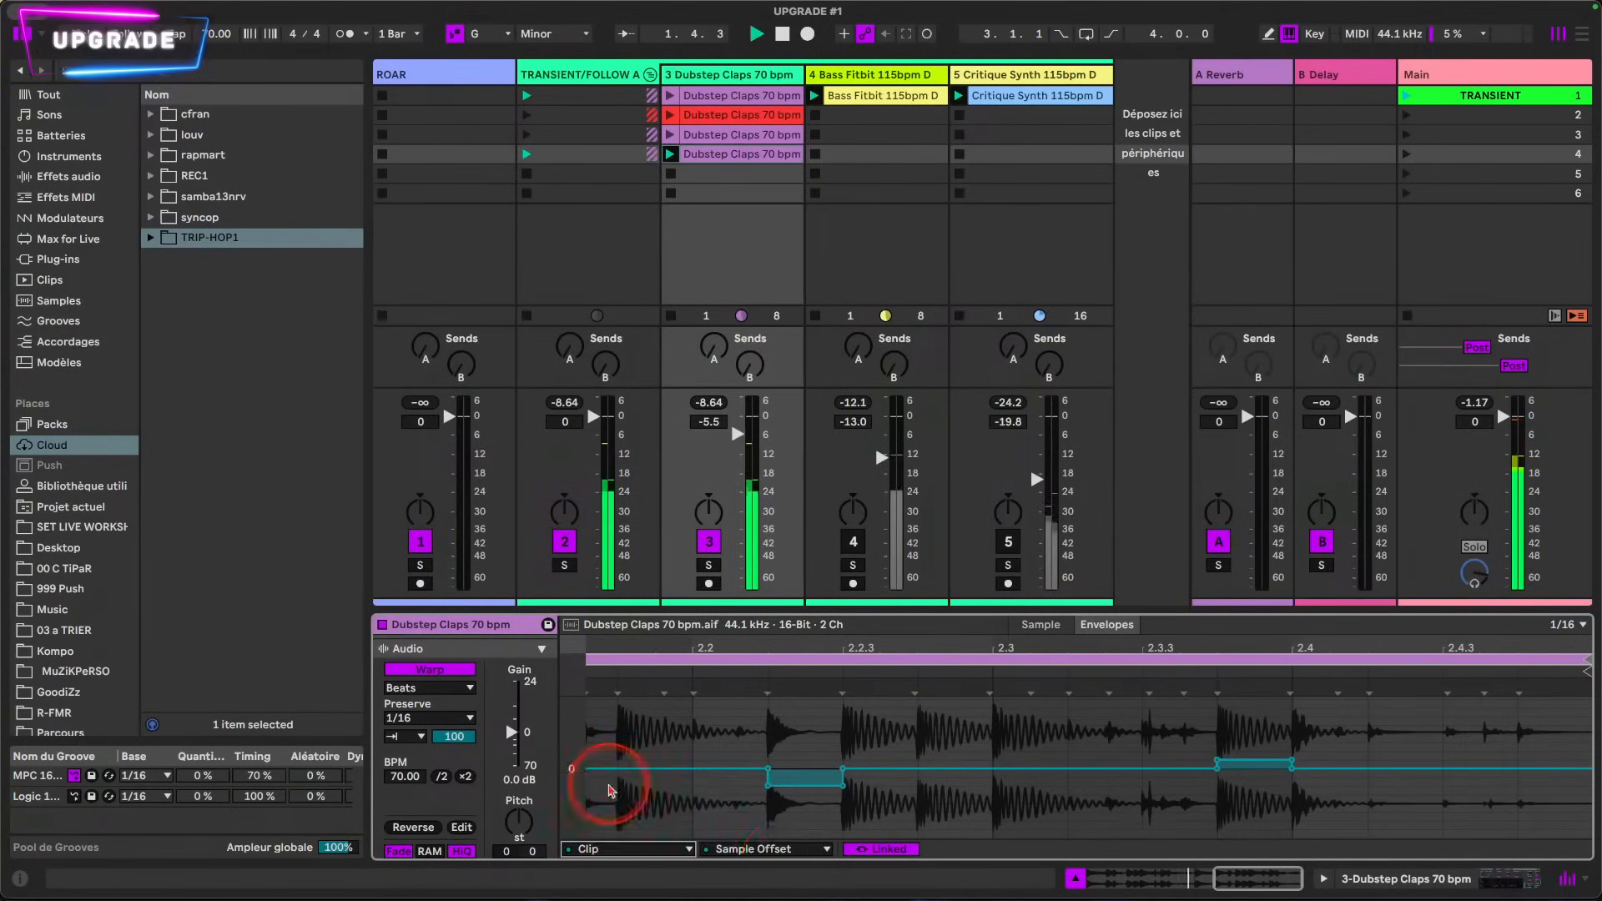
{"action": "left_click", "coordinate": [761, 851]}
{"action": "left_click", "coordinate": [786, 722]}
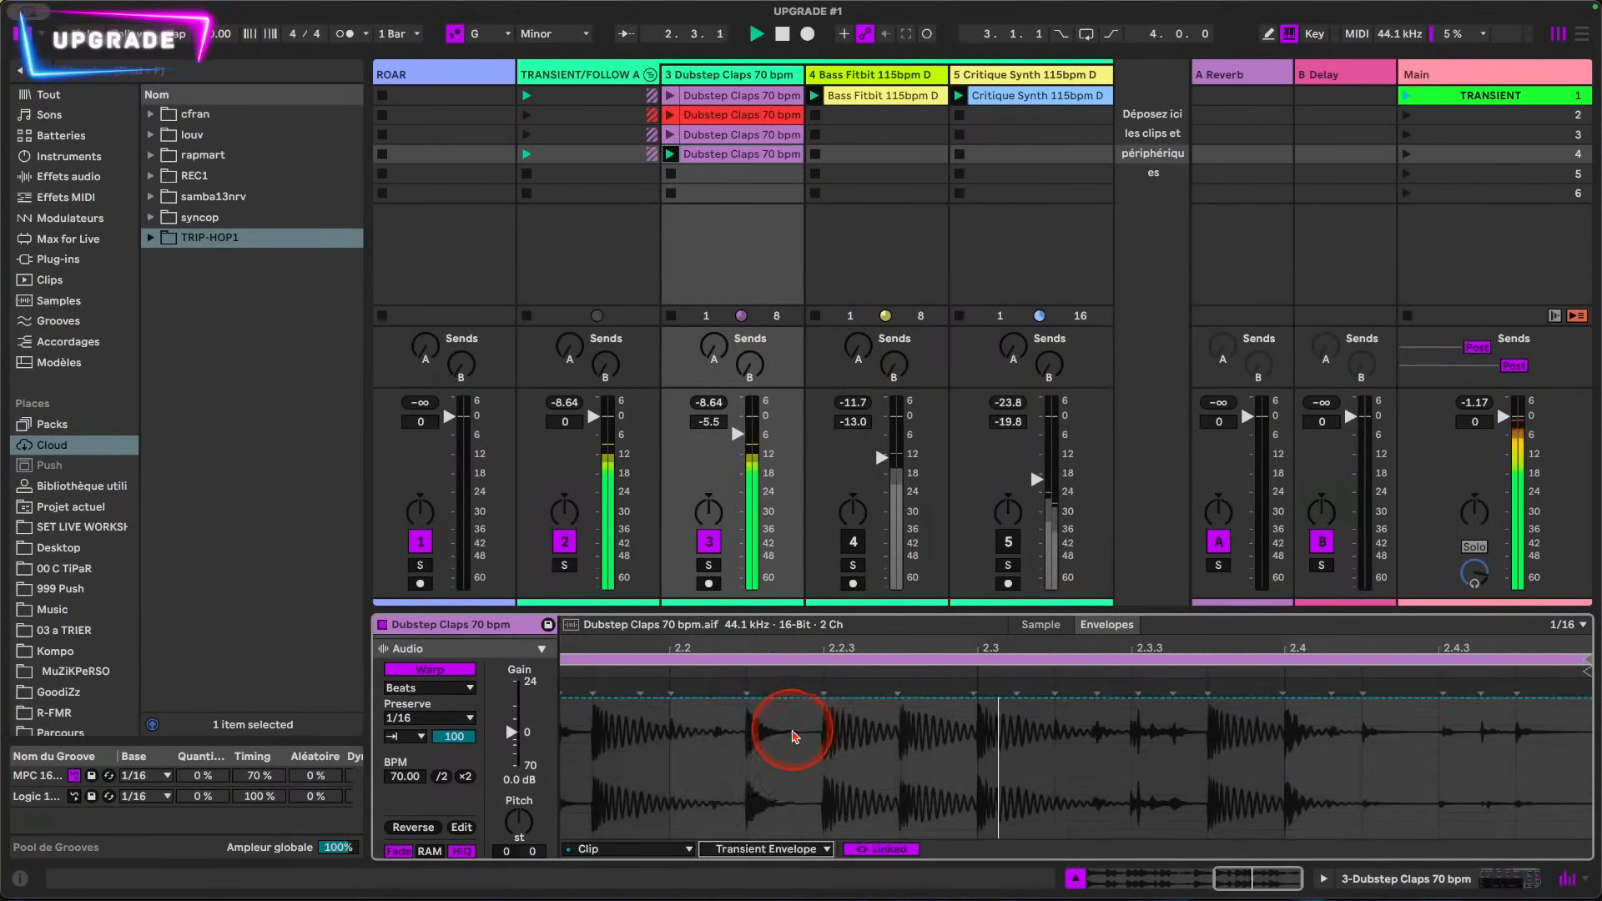
{"action": "left_click_drag", "start_coordinate": [778, 699], "coordinate": [778, 747]}
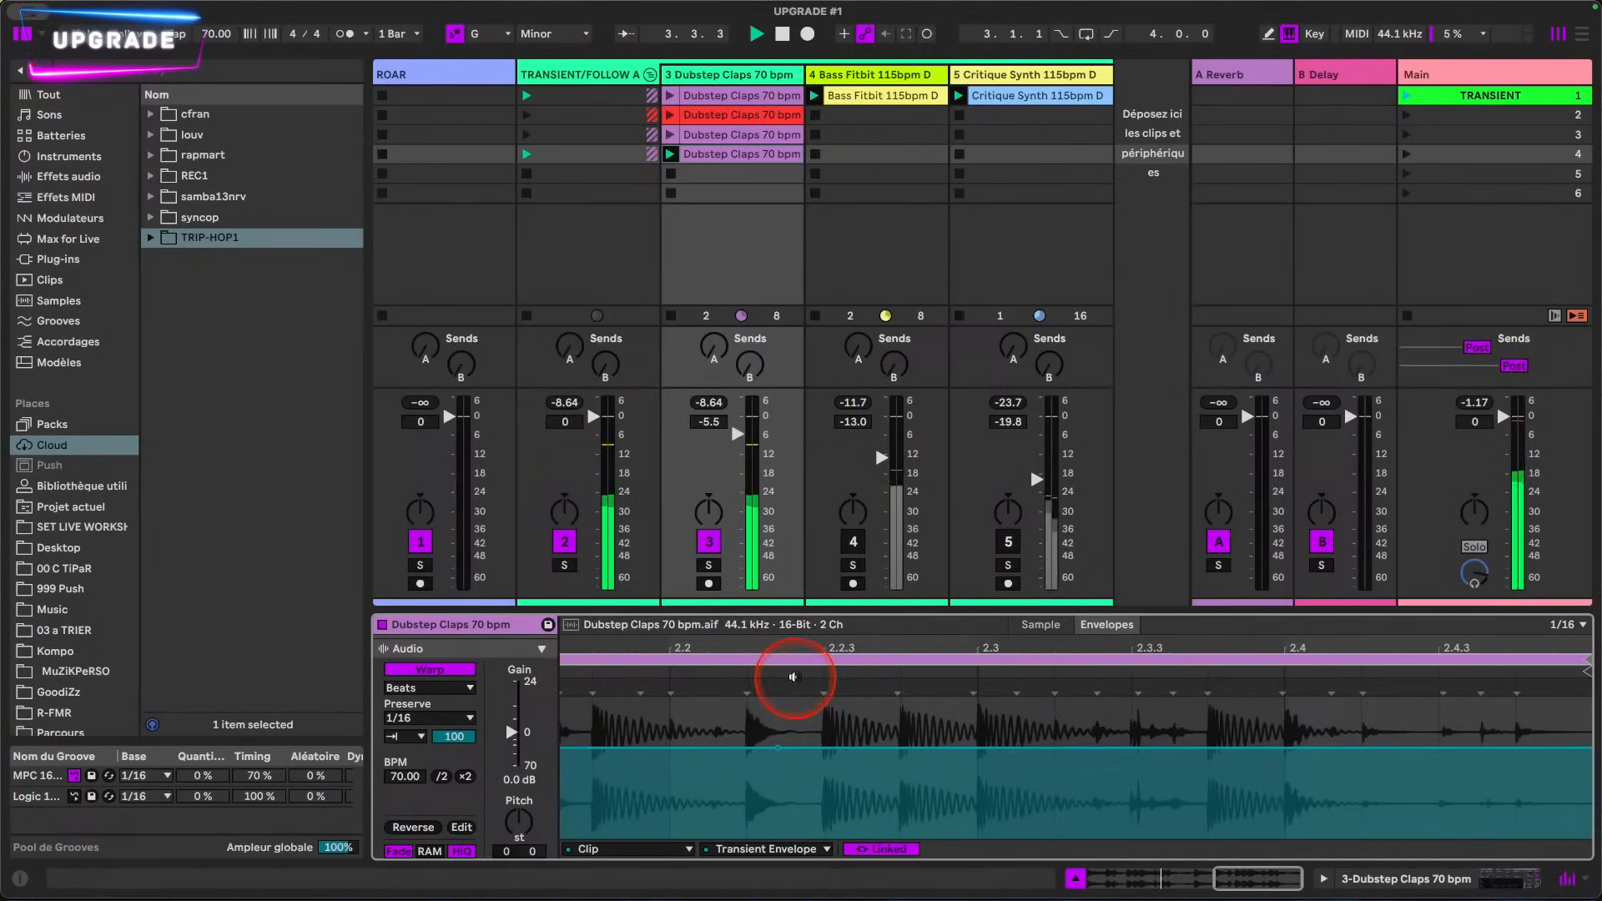
Step: Bend the opening of the fourth clip's Transient Envelope into a V-shaped dip reaching zero
{"action": "double_click", "coordinate": [798, 645]}
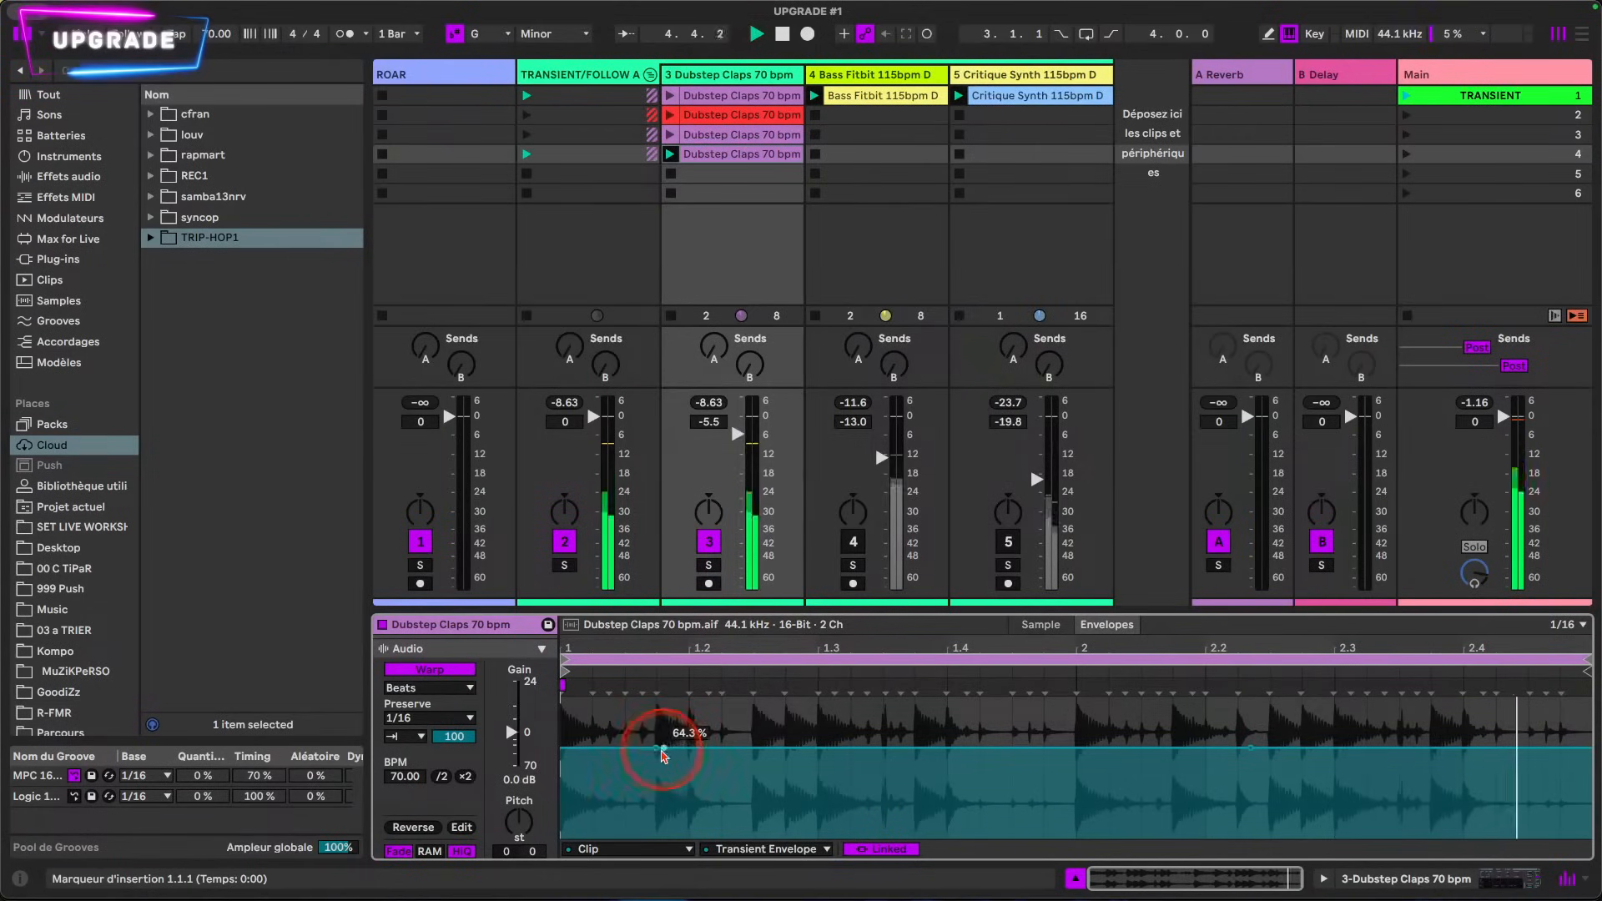
{"action": "left_click_drag", "start_coordinate": [669, 751], "coordinate": [562, 699]}
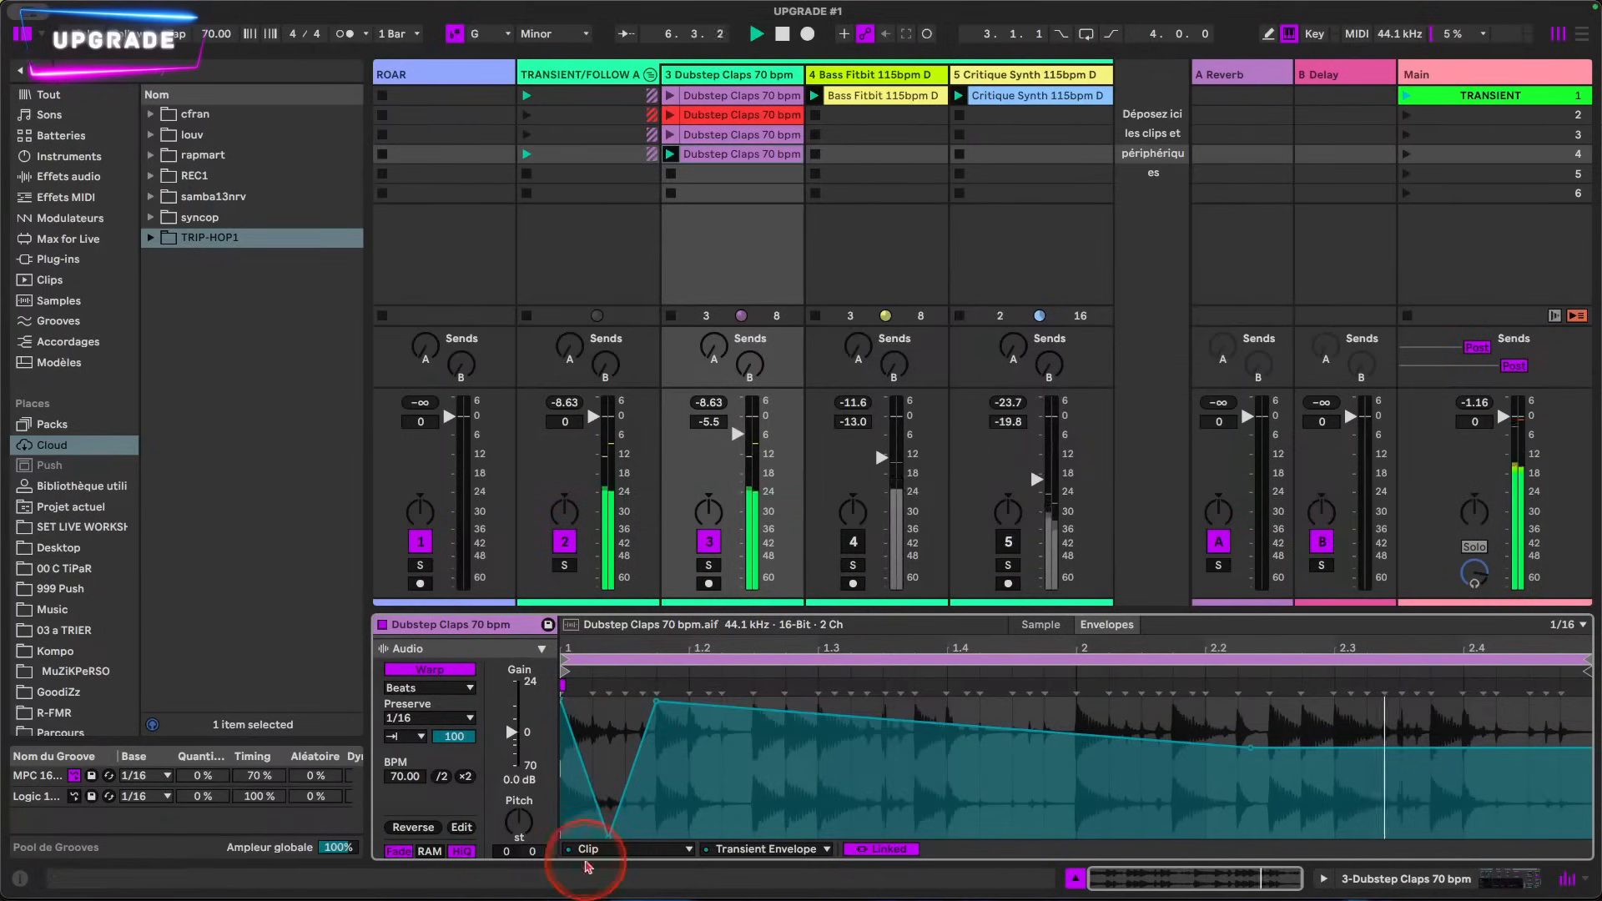
Step: Insert a sine shape into the Transient Envelope at the clip's start and stretch it over 1.1.1 to 1.4.1
{"action": "left_click_drag", "start_coordinate": [562, 816], "coordinate": [630, 811]}
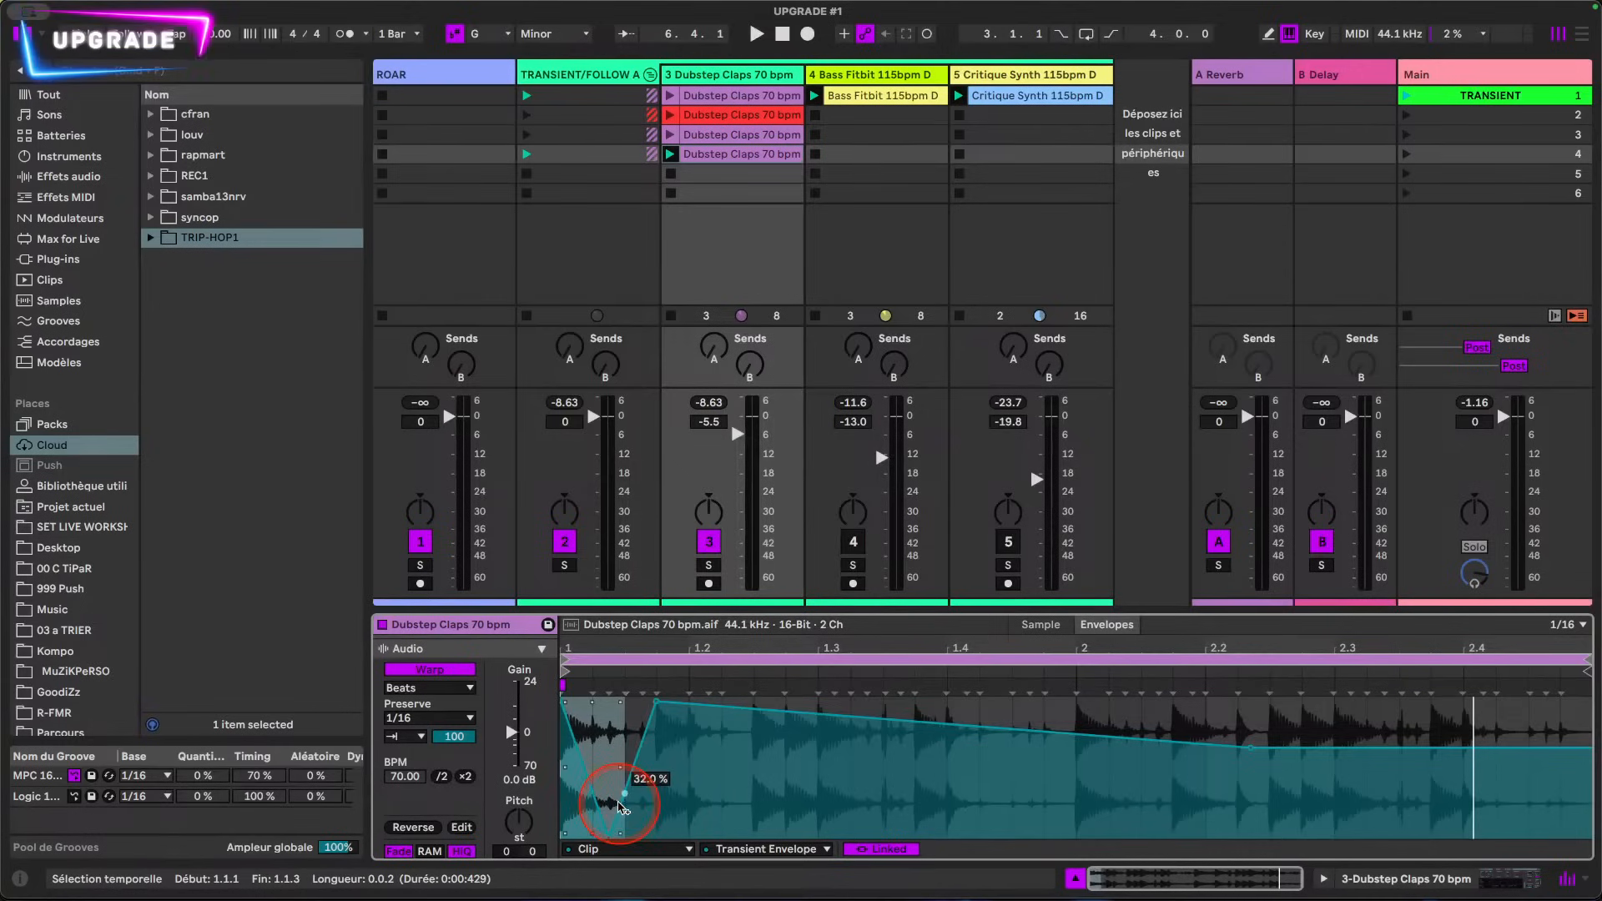
{"action": "right_click", "coordinate": [585, 736]}
{"action": "left_click", "coordinate": [618, 711]}
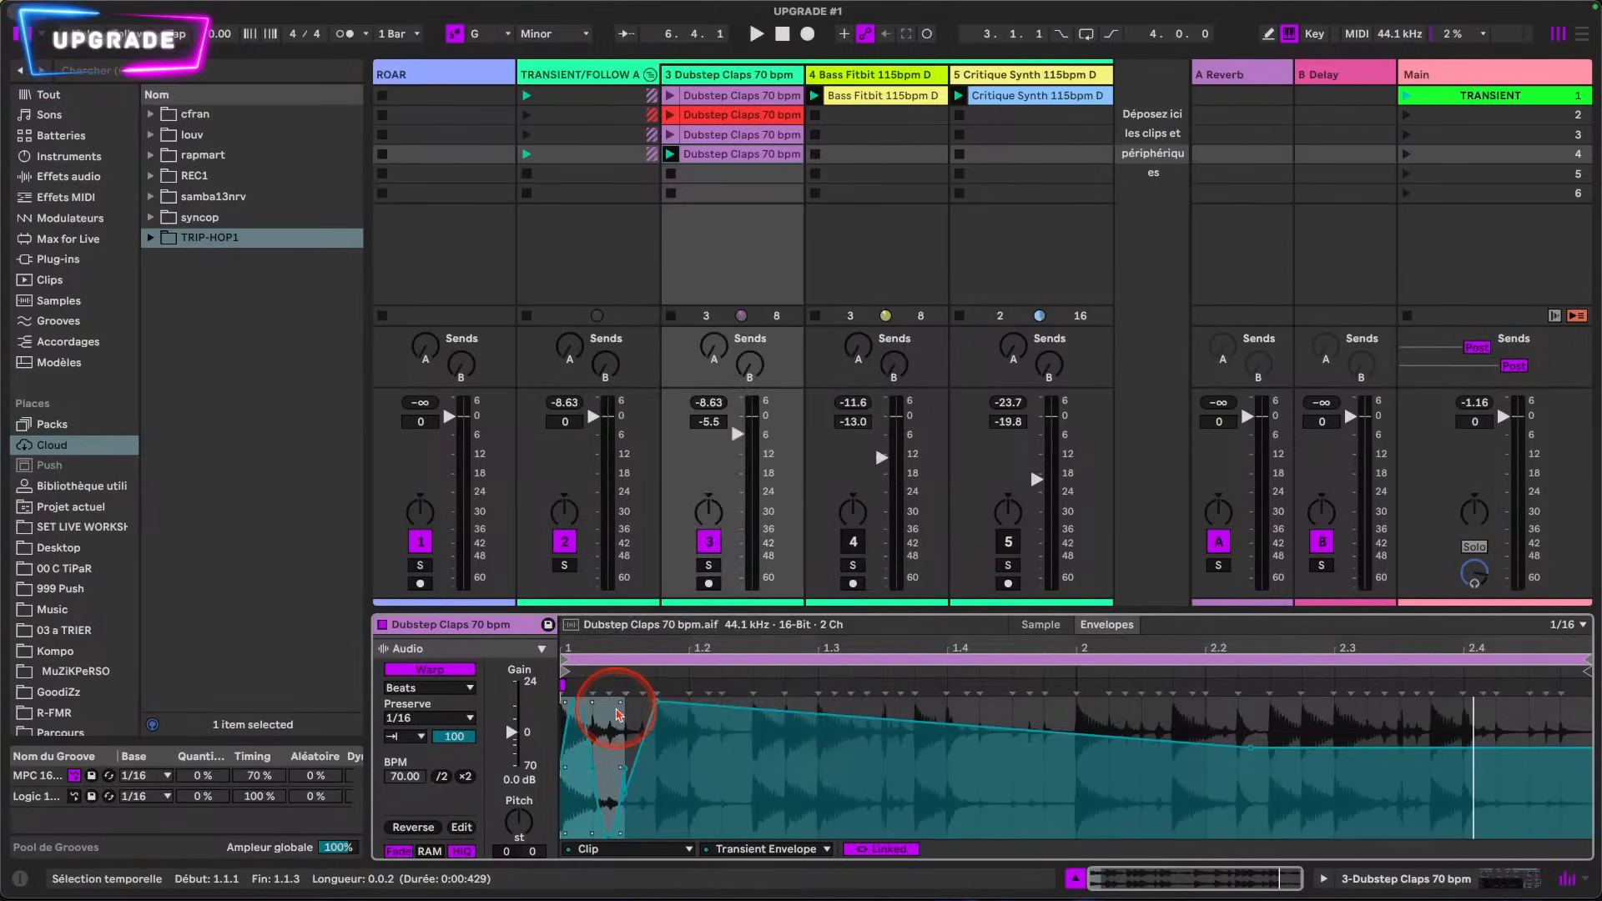
{"action": "key", "text": "space"}
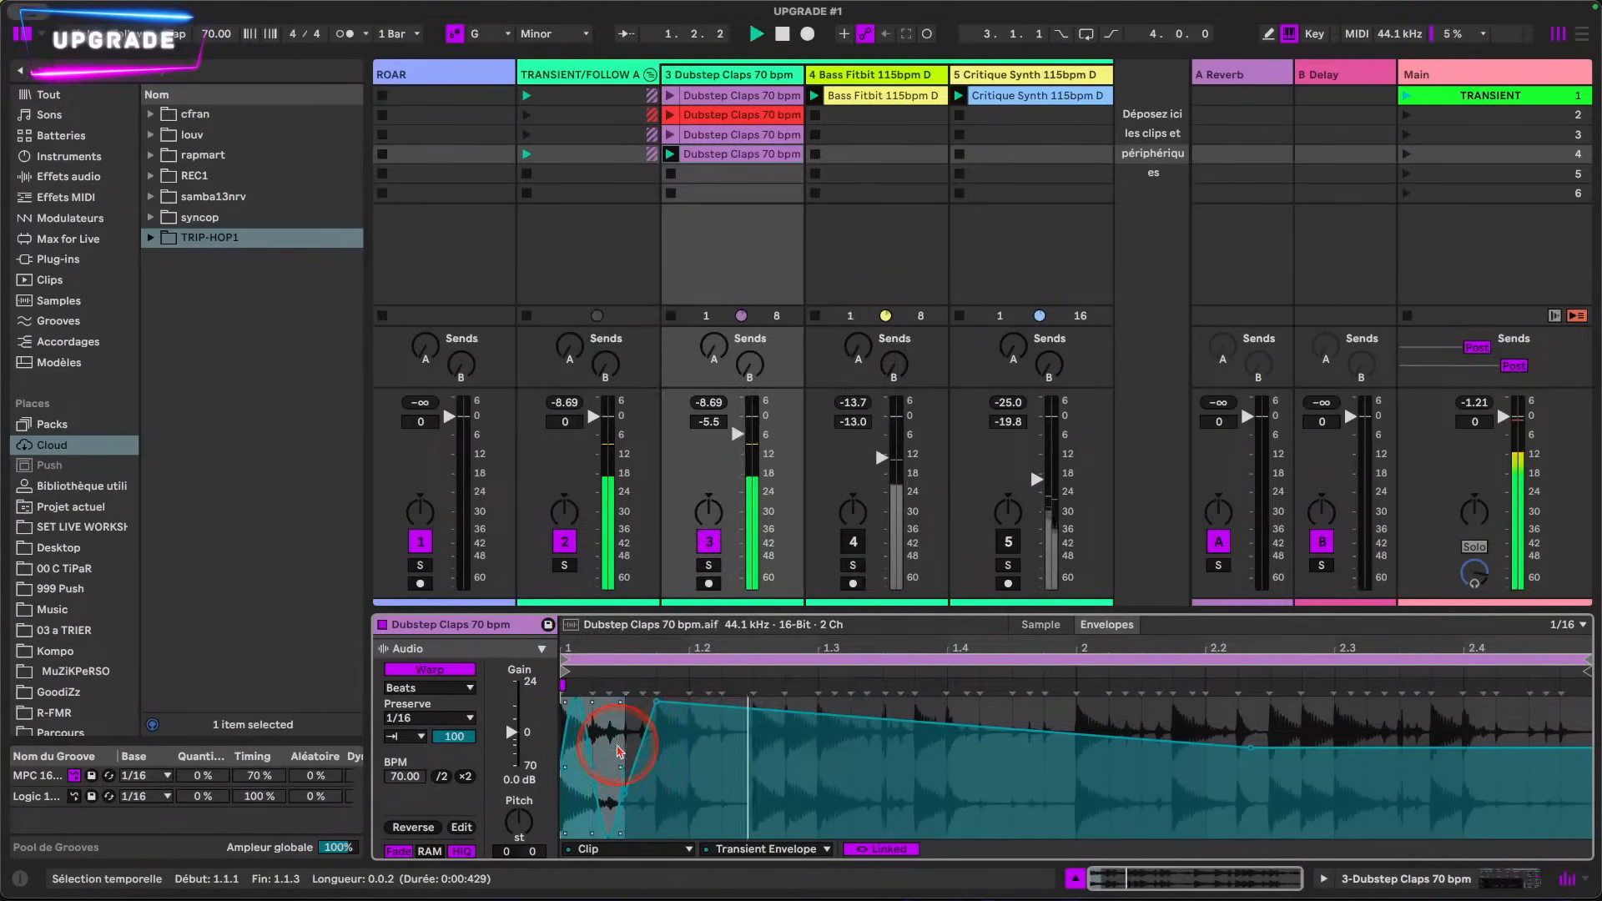
{"action": "left_click_drag", "start_coordinate": [620, 769], "coordinate": [943, 767]}
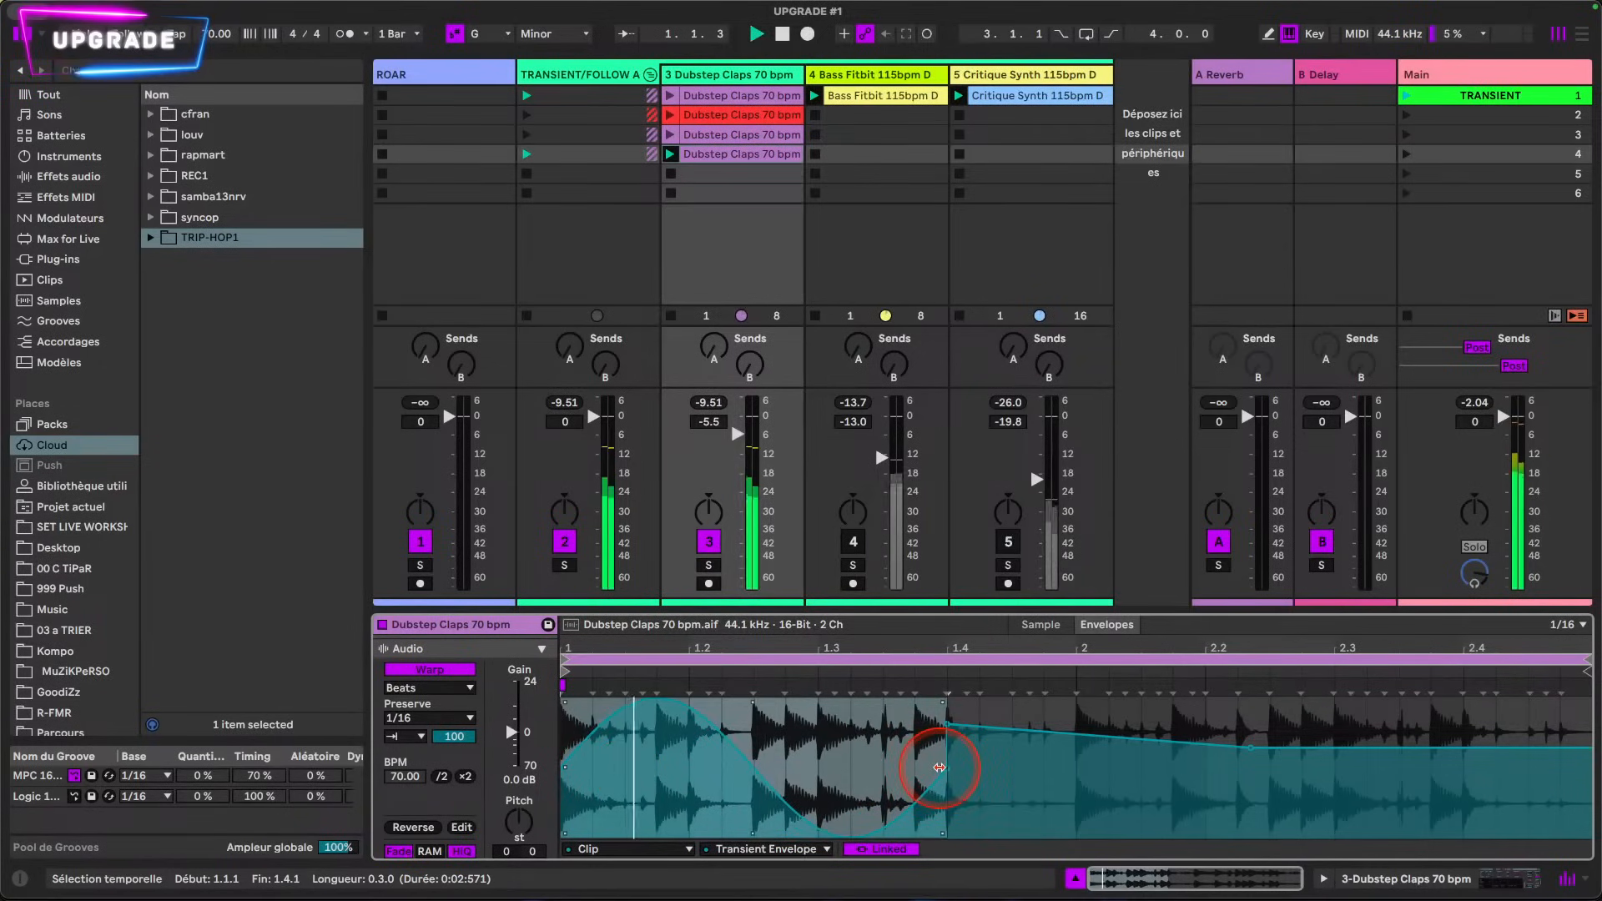
Step: Duplicate the sine section of the envelope twice so the wave fills the whole clip
{"action": "left_click", "coordinate": [956, 739]}
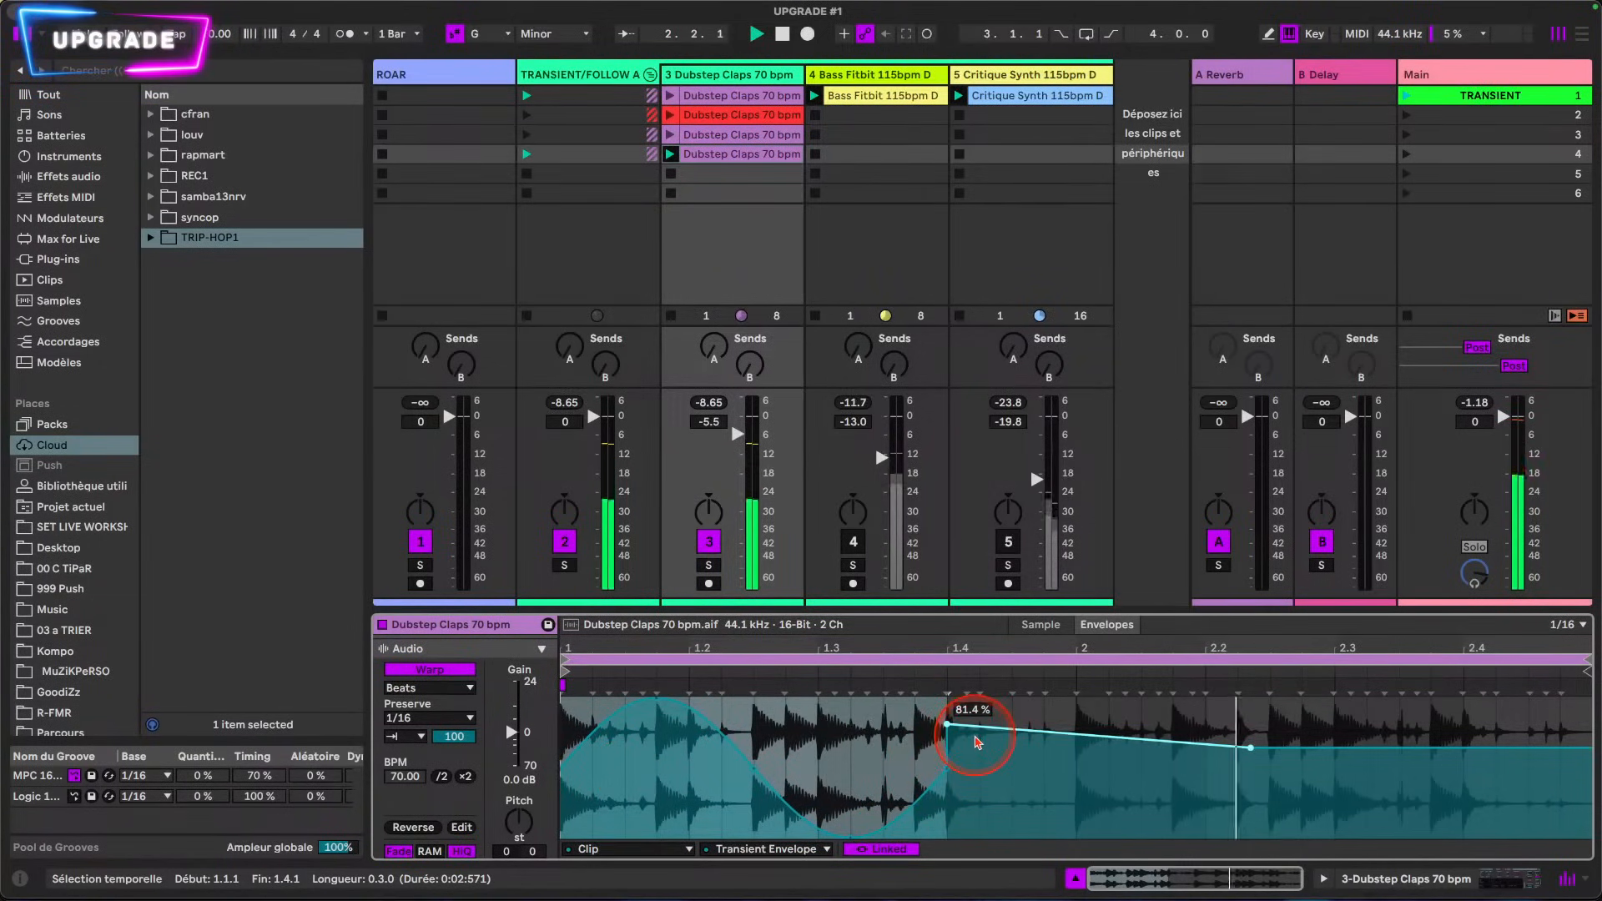
{"action": "key", "text": "super+d"}
{"action": "key", "text": "super+d"}
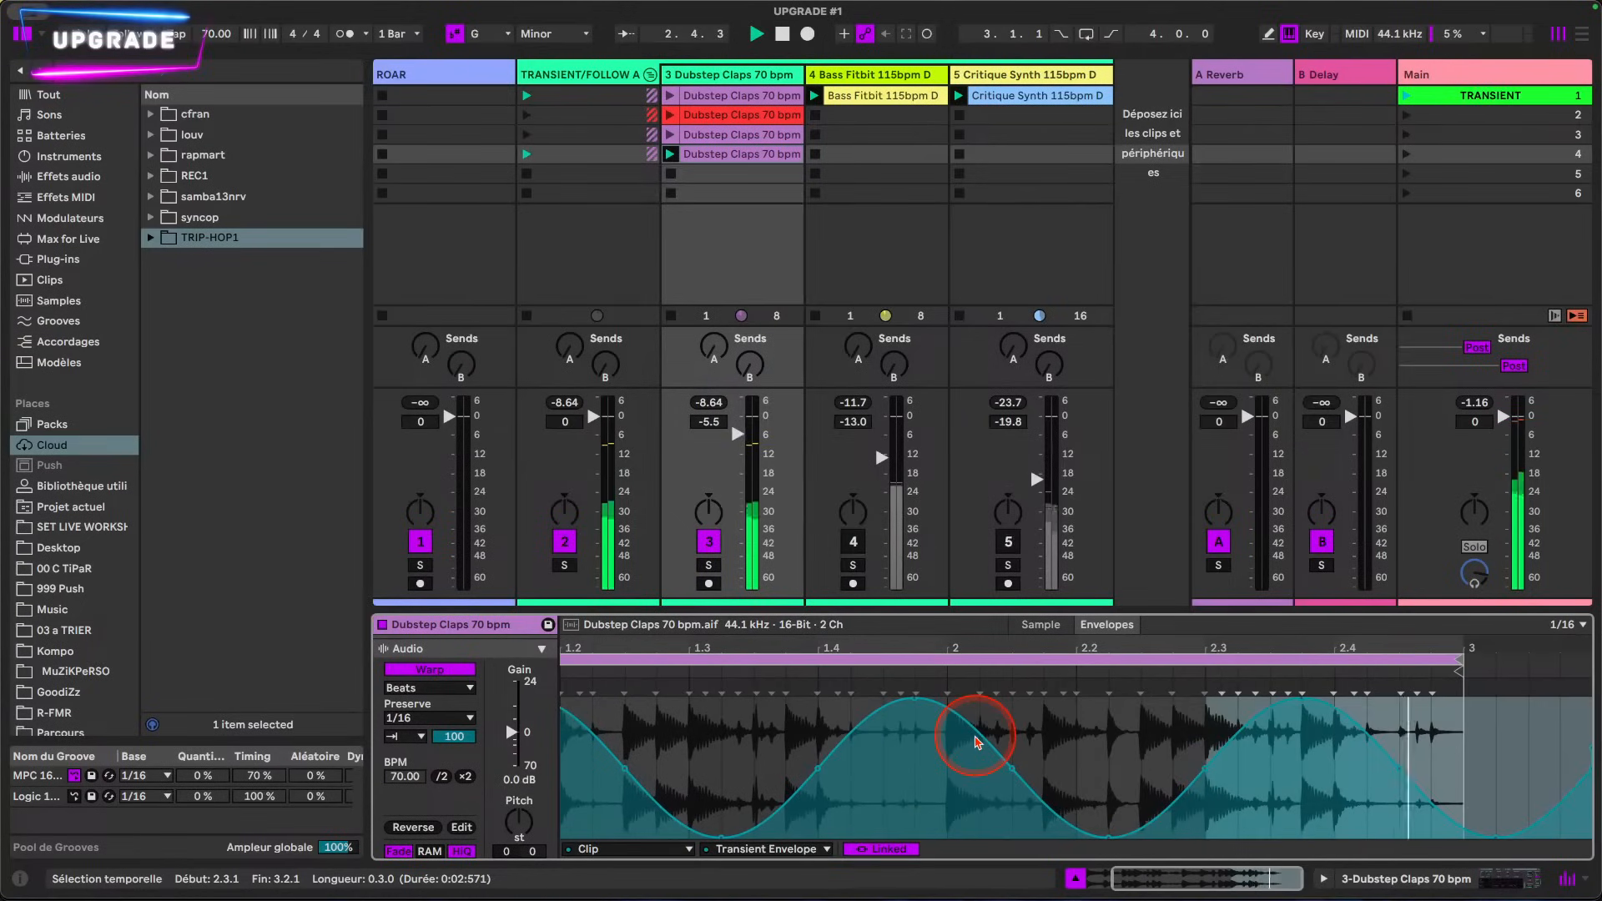
{"action": "double_click", "coordinate": [956, 649]}
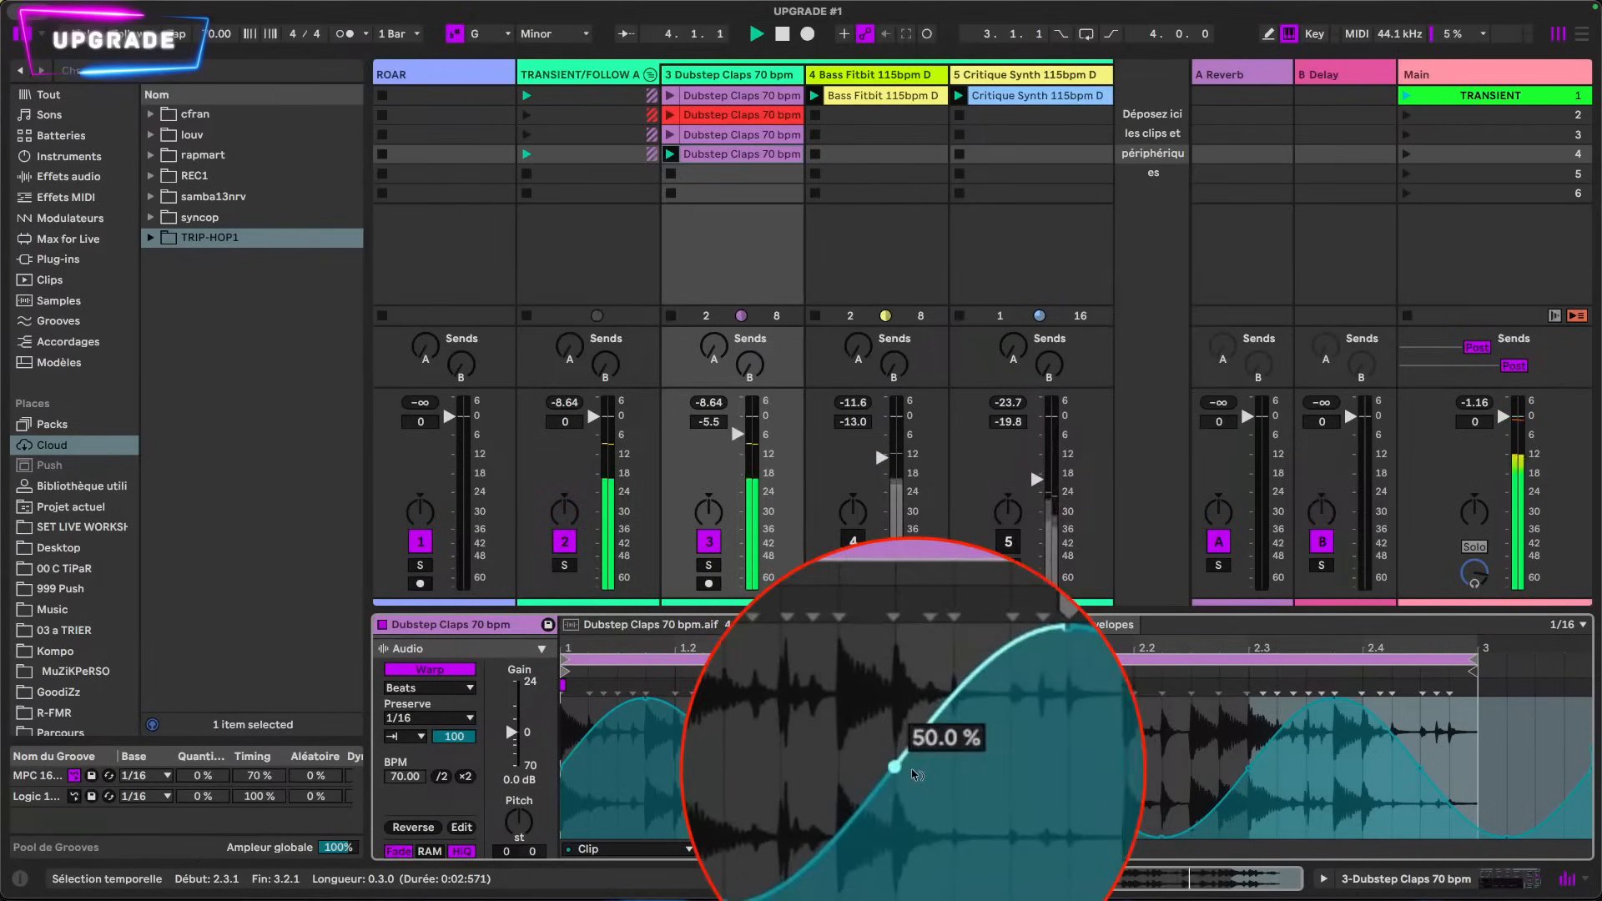
Step: Compress the whole Transient Envelope wave vertically, raising its troughs to roughly 40 % of full height
{"action": "left_click", "coordinate": [939, 829]}
{"action": "key", "text": "super+a"}
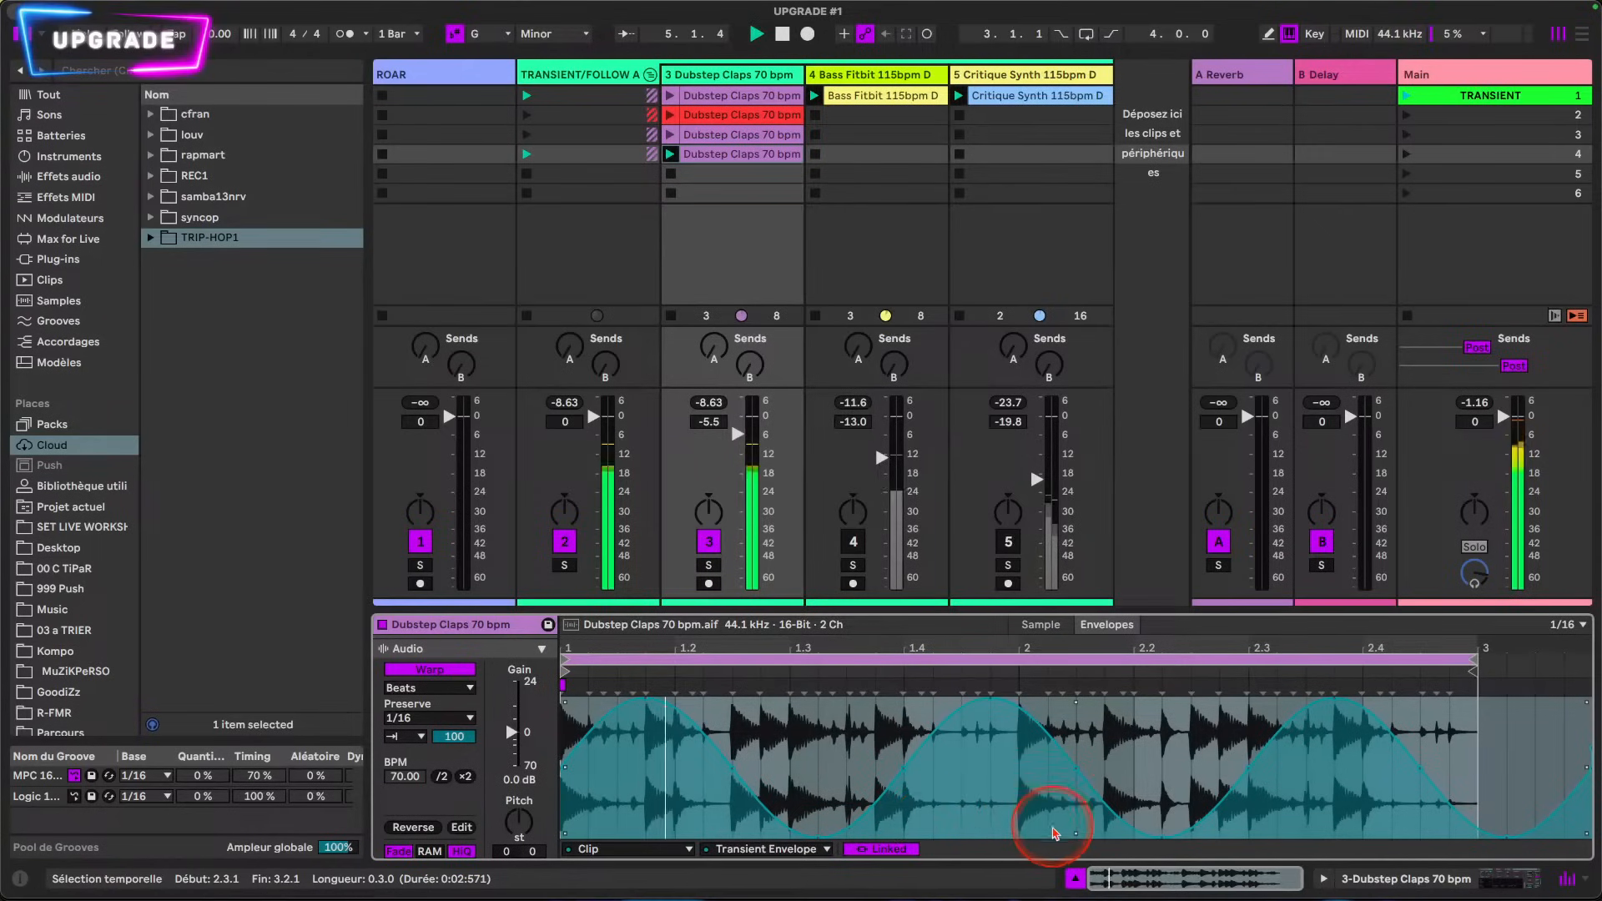
{"action": "left_click_drag", "start_coordinate": [1079, 833], "coordinate": [1079, 779]}
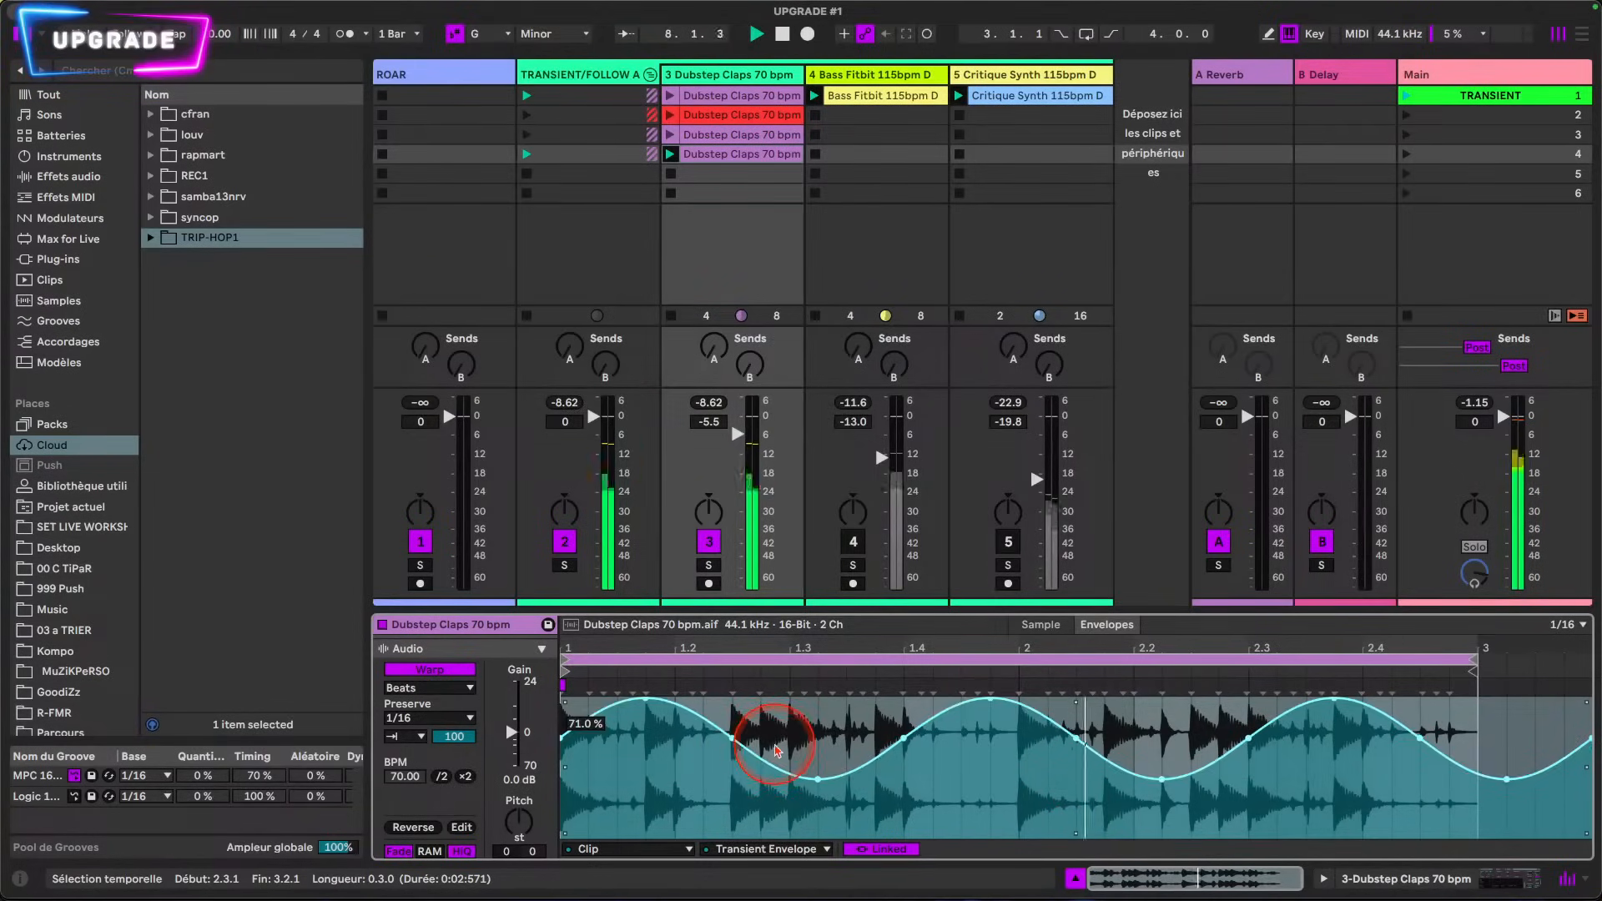
Step: Recolor the third-slot Dubstep Claps clip brown and the fourth-slot clip teal
{"action": "left_click", "coordinate": [716, 158]}
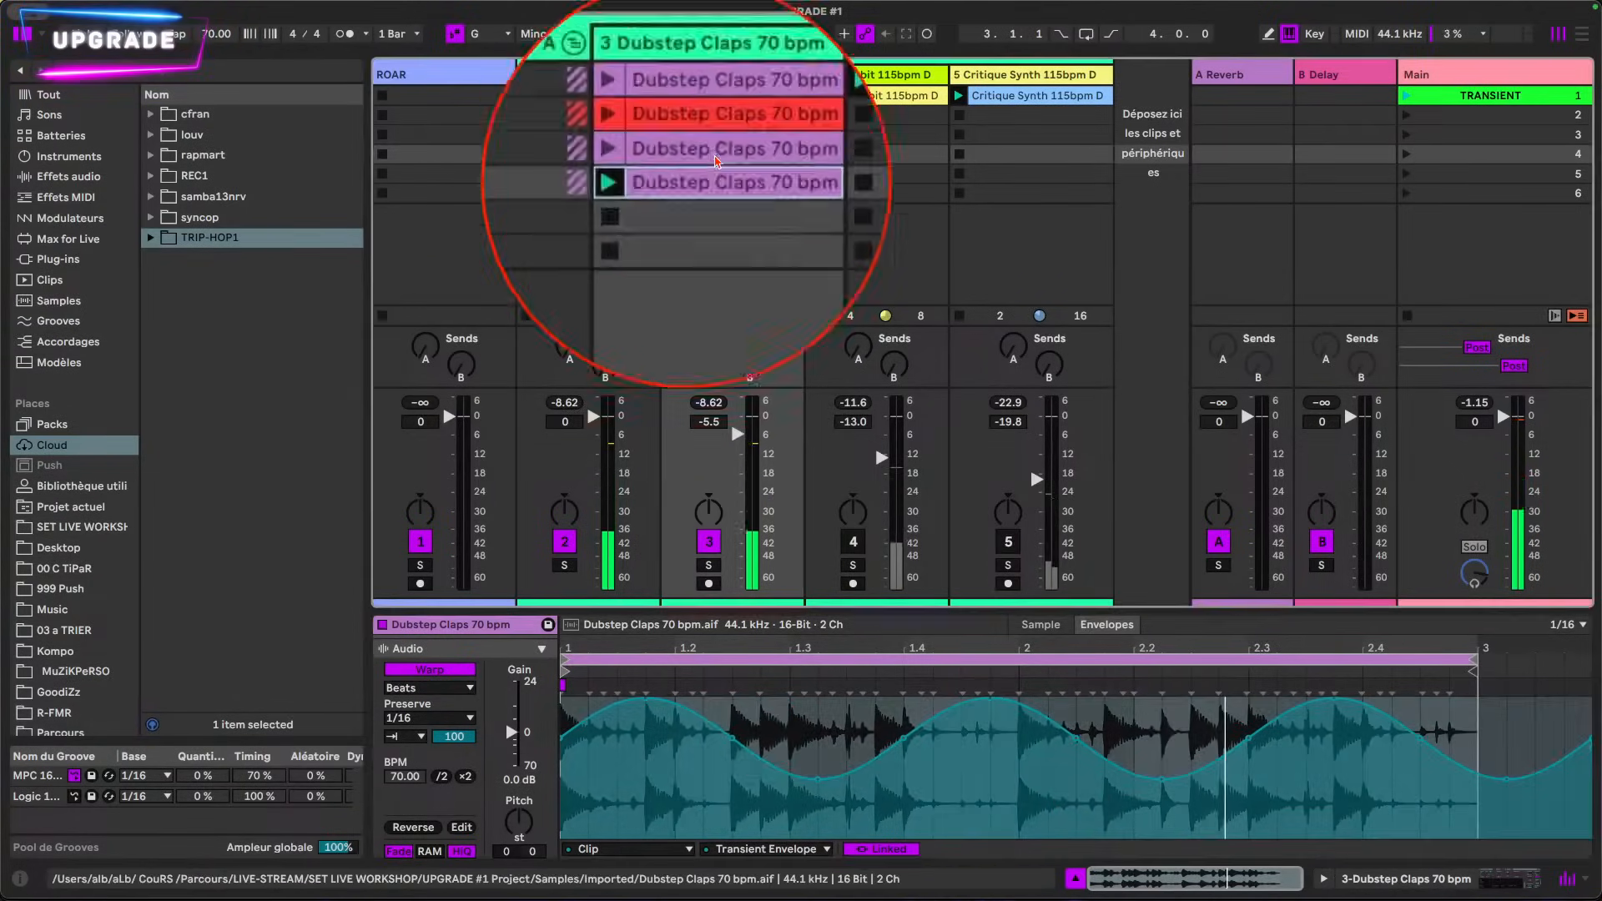
{"action": "left_click", "coordinate": [716, 98]}
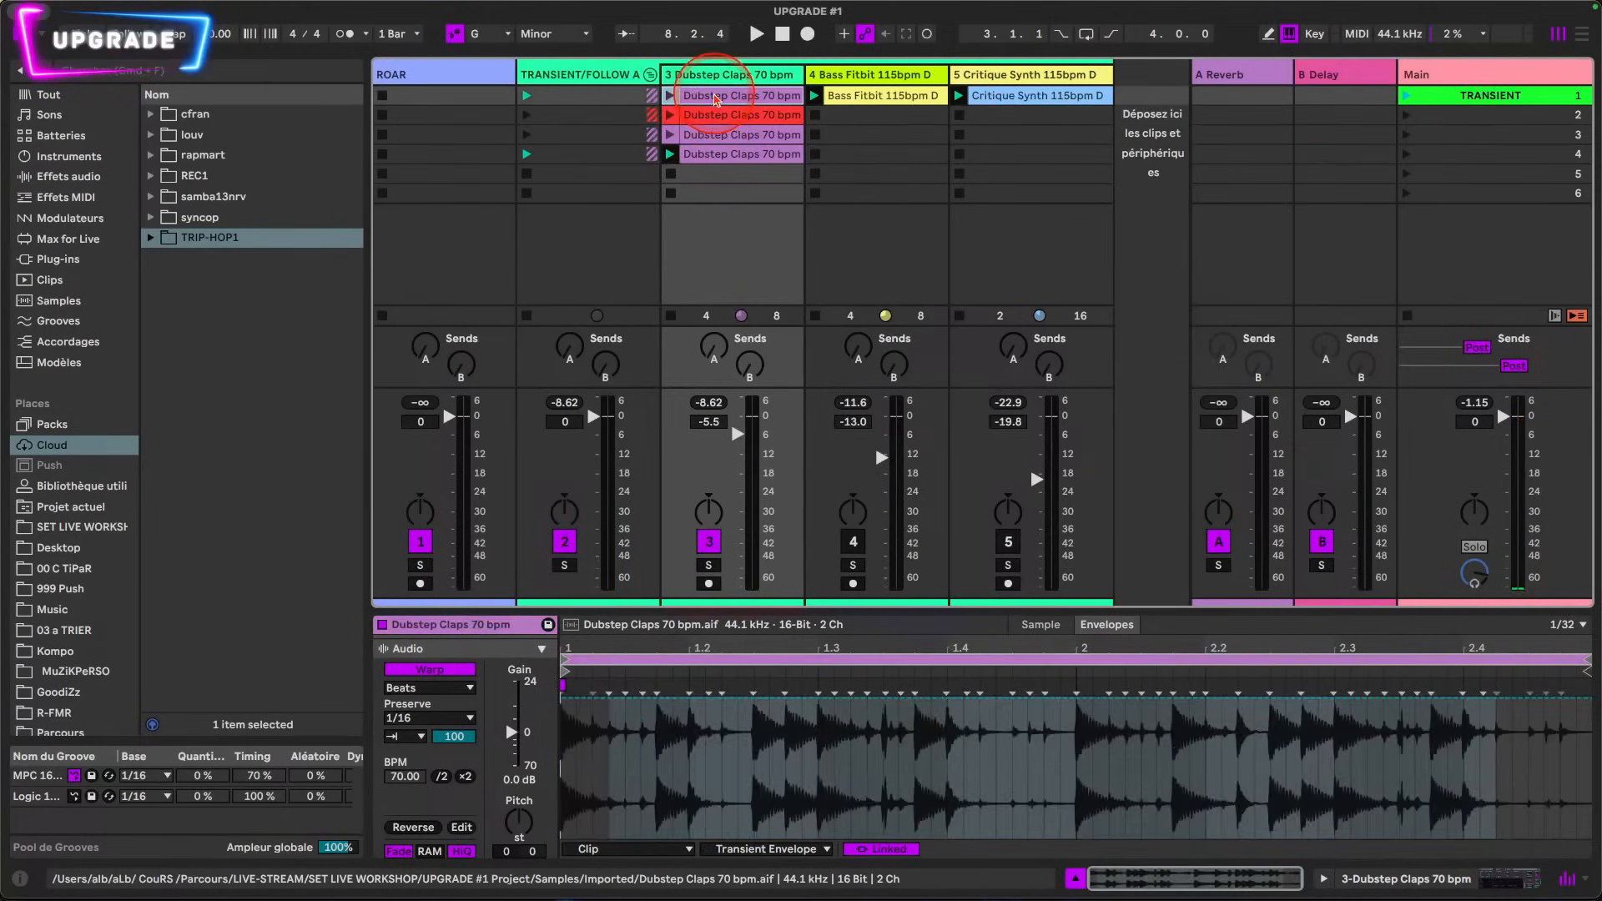
{"action": "right_click", "coordinate": [716, 144]}
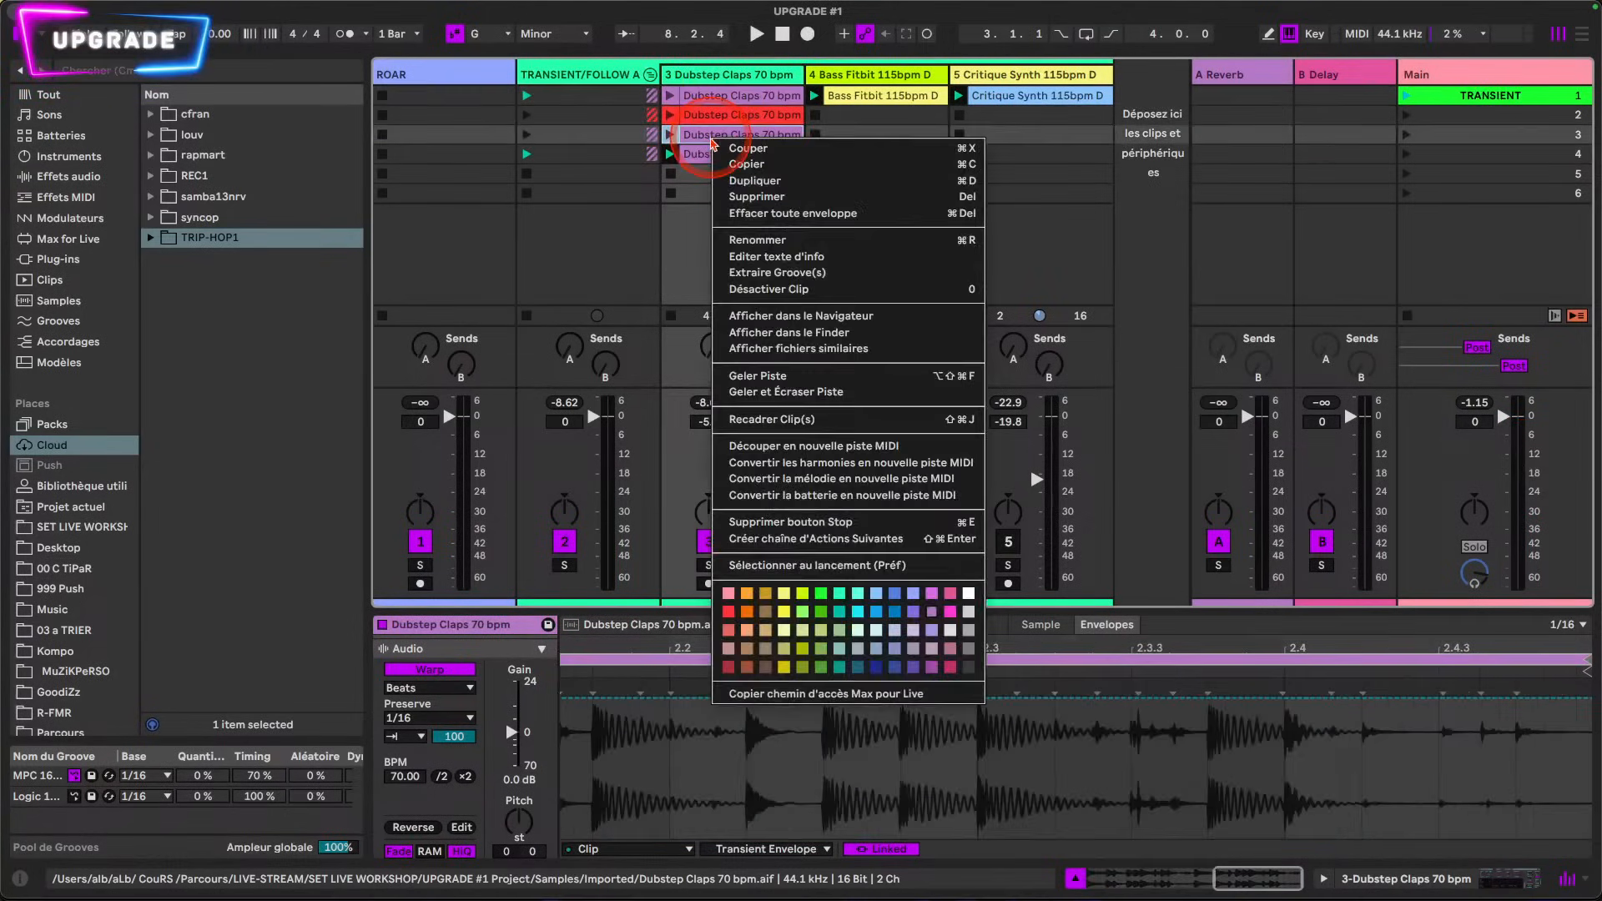
{"action": "left_click", "coordinate": [768, 614]}
{"action": "right_click", "coordinate": [716, 153]}
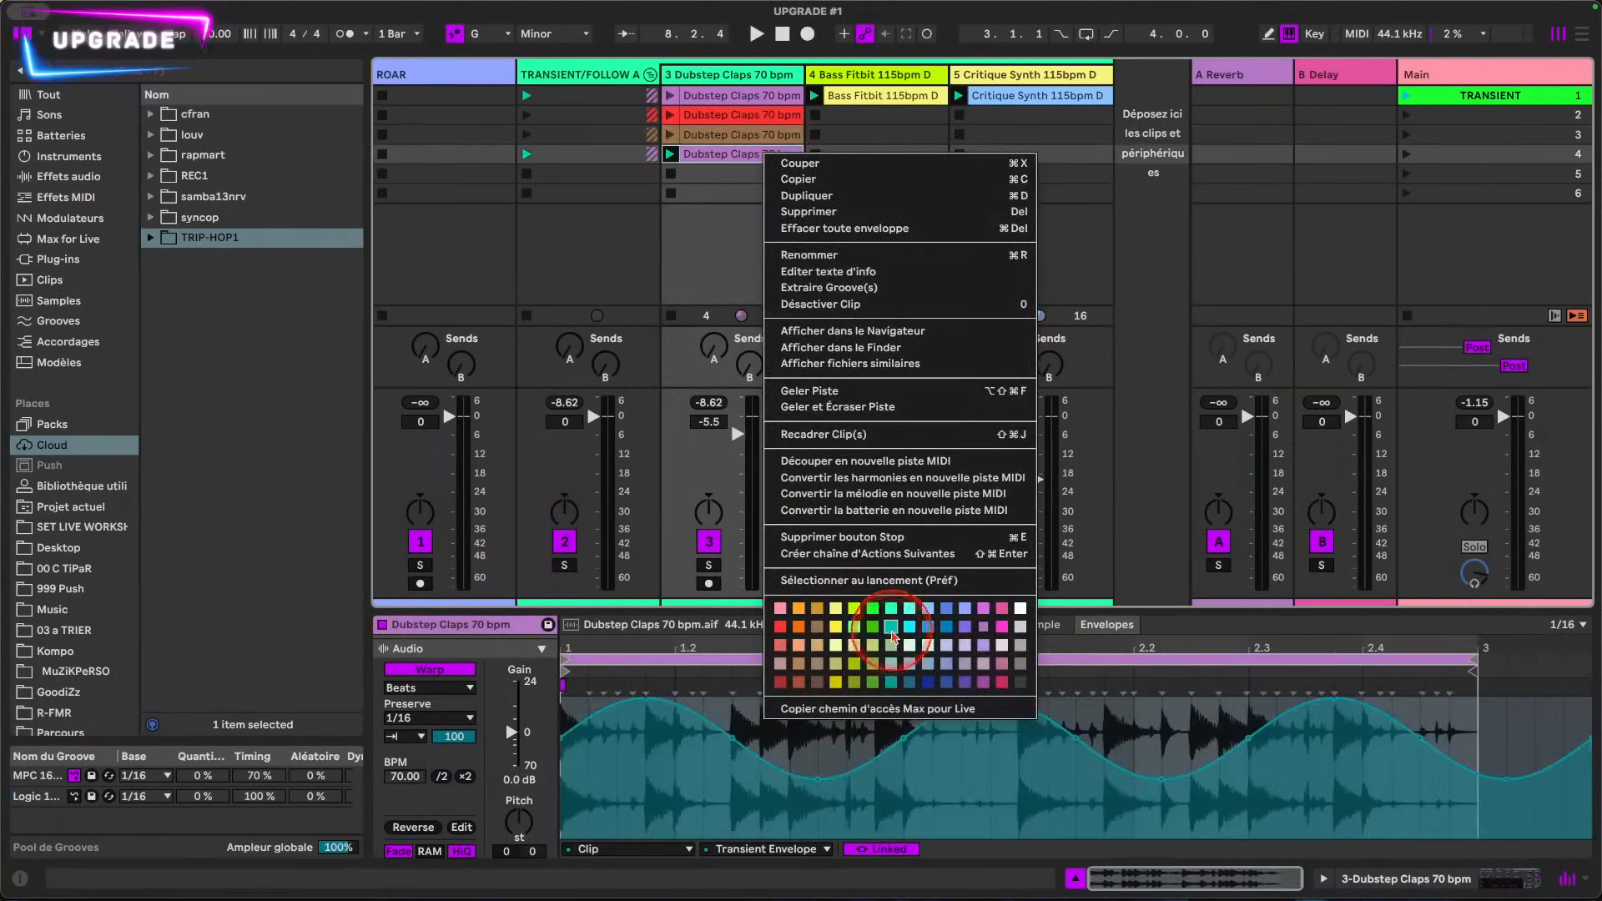
{"action": "left_click", "coordinate": [889, 642]}
Step: Copy the first-slot Dubstep Claps clip into the fifth slot, color the copy salmon red and launch it
{"action": "left_click_drag", "start_coordinate": [770, 100], "coordinate": [740, 183]}
{"action": "right_click", "coordinate": [686, 180]}
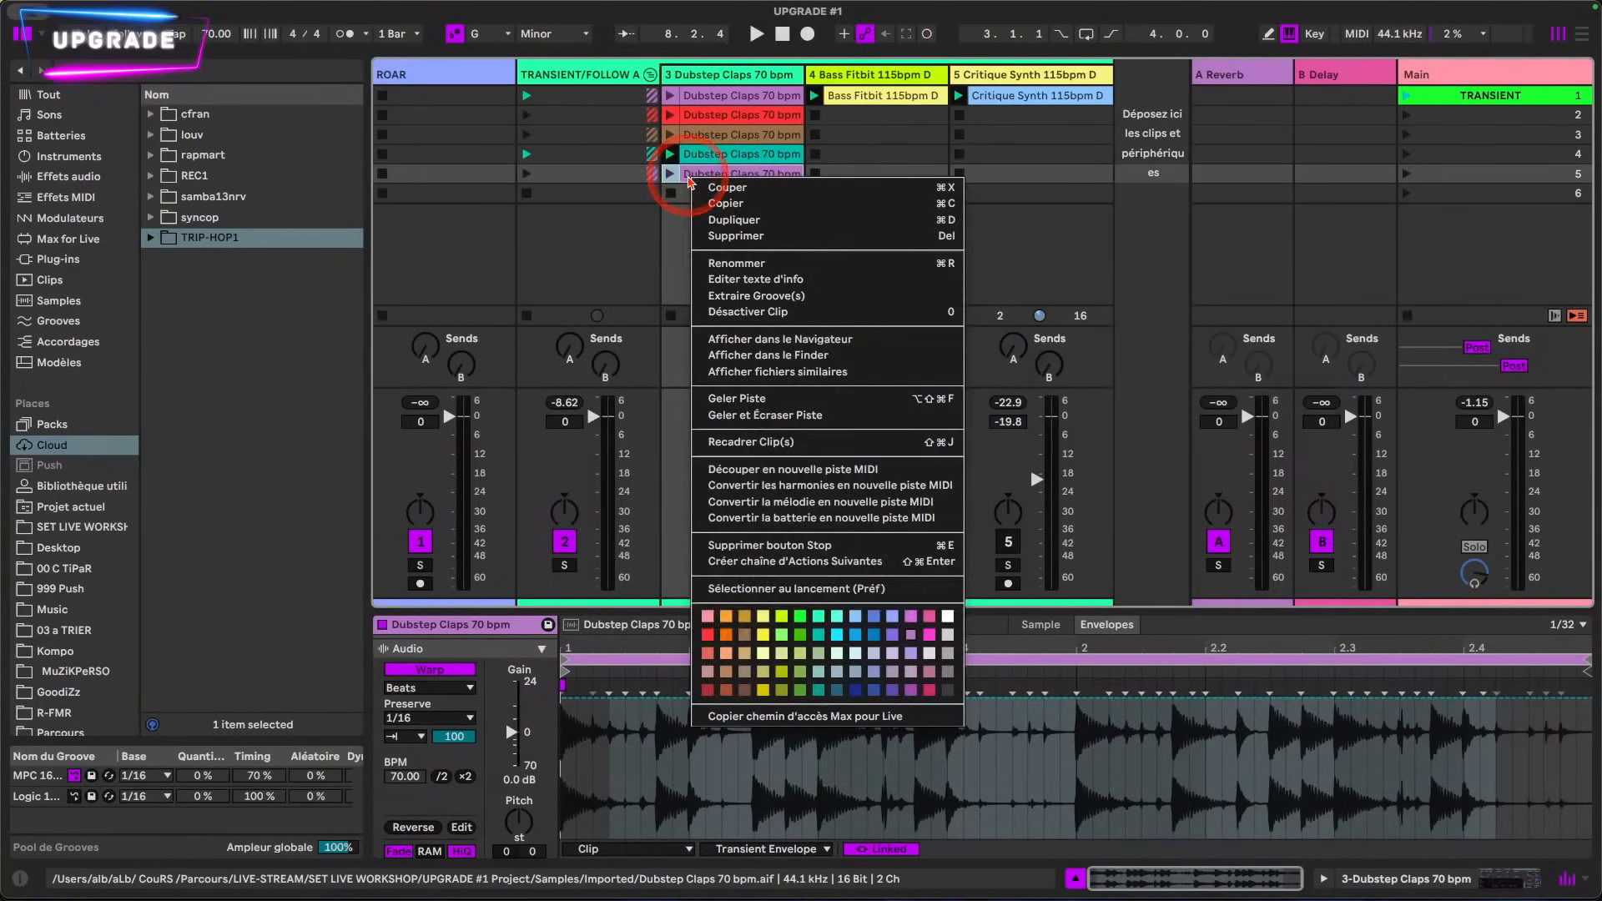
{"action": "left_click", "coordinate": [694, 659]}
{"action": "left_click", "coordinate": [669, 174]}
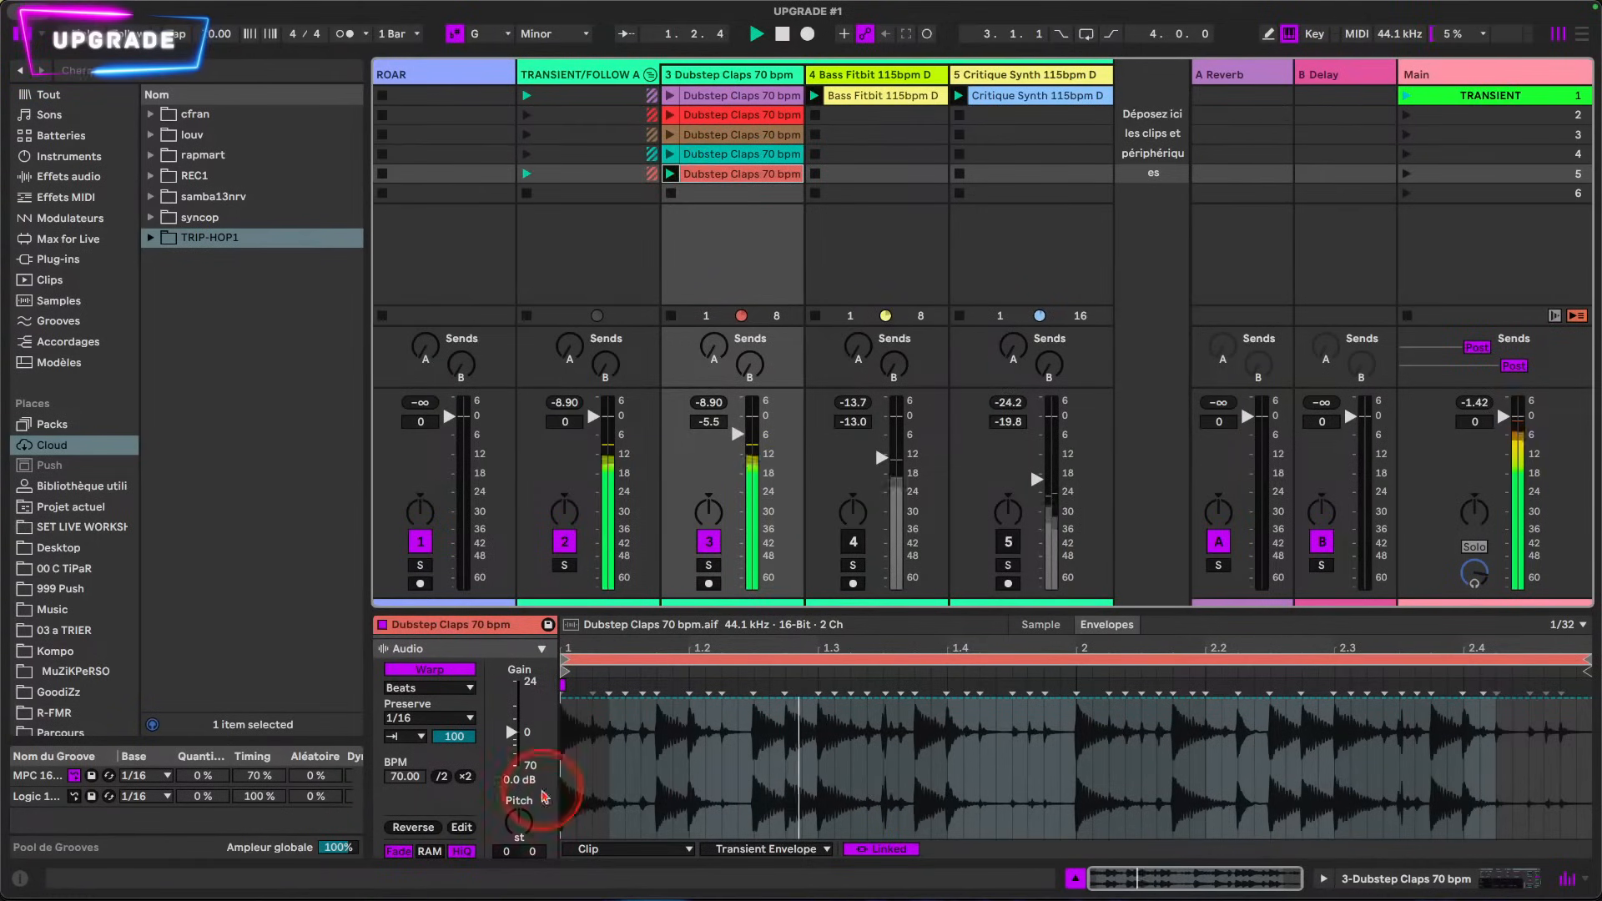
Step: Show the fifth-slot clip's Sample Offset envelope and play the loop briefly
{"action": "left_click", "coordinate": [784, 850]}
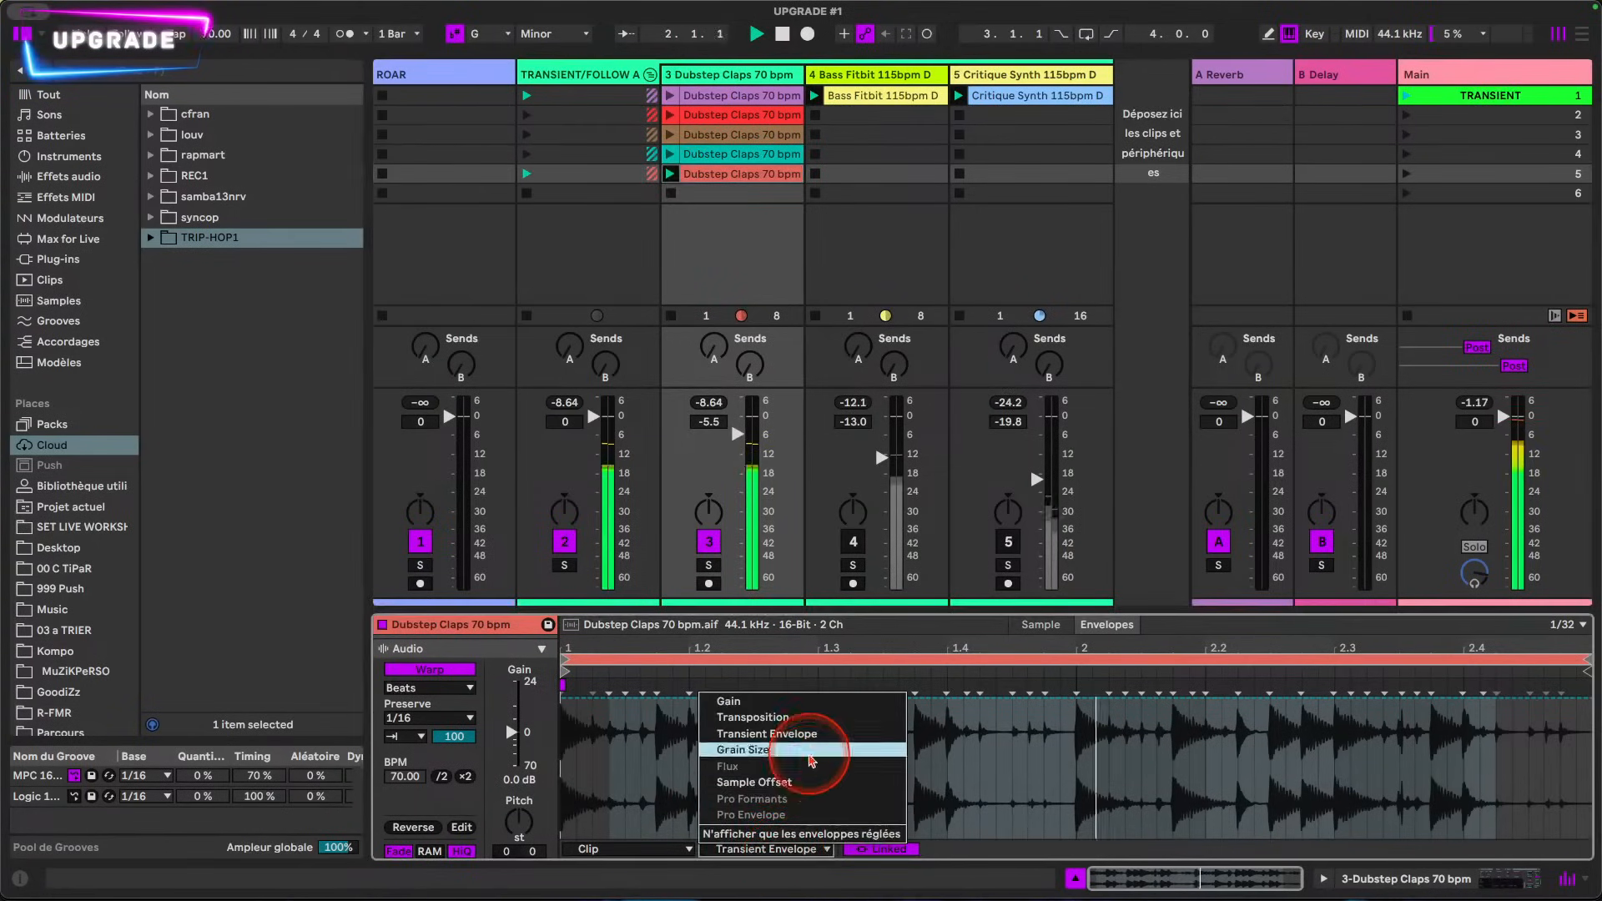
{"action": "left_click", "coordinate": [793, 782]}
{"action": "key", "text": "space"}
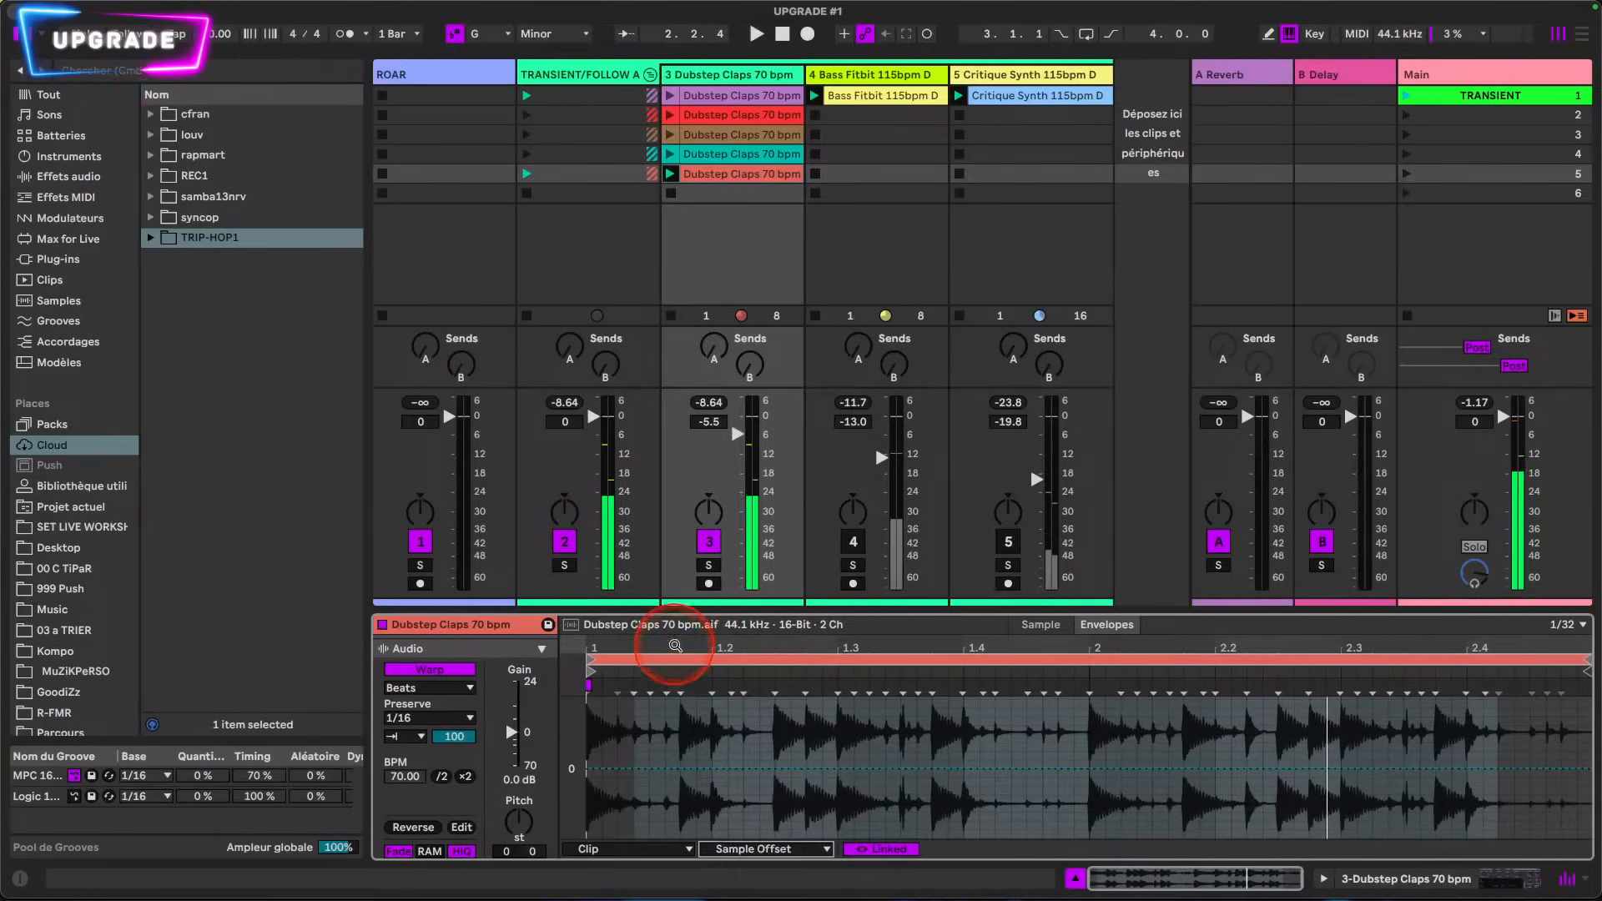
{"action": "left_click", "coordinate": [672, 651]}
{"action": "key", "text": "space"}
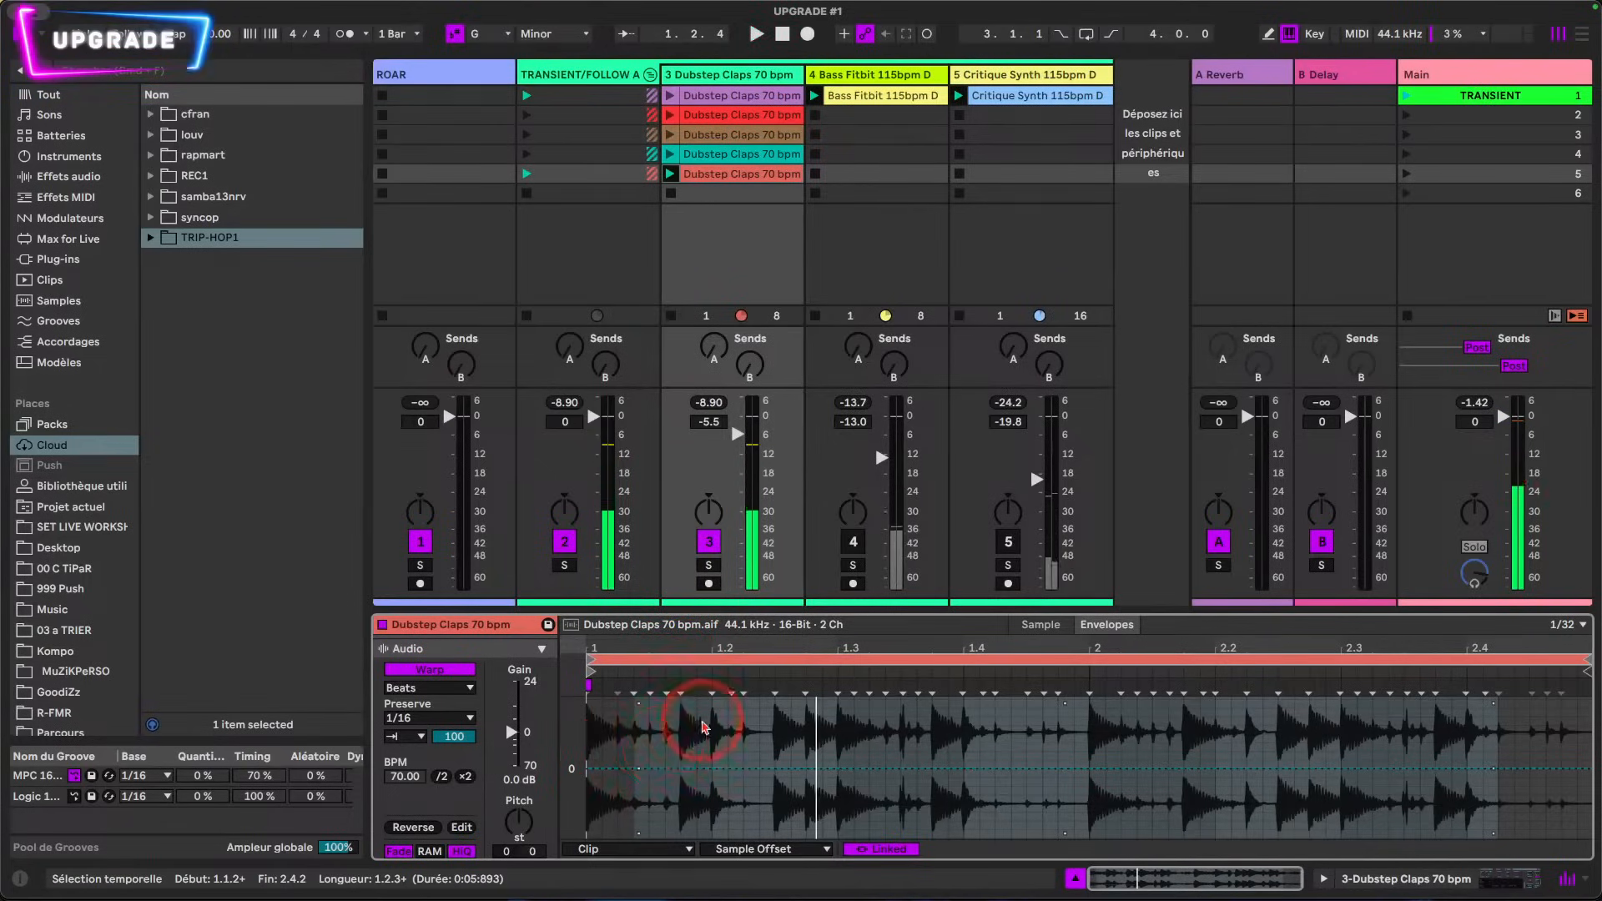
Step: Set the fifth-slot clip's editing grid to a fixed 1/16
{"action": "left_click_drag", "start_coordinate": [682, 801], "coordinate": [768, 805]}
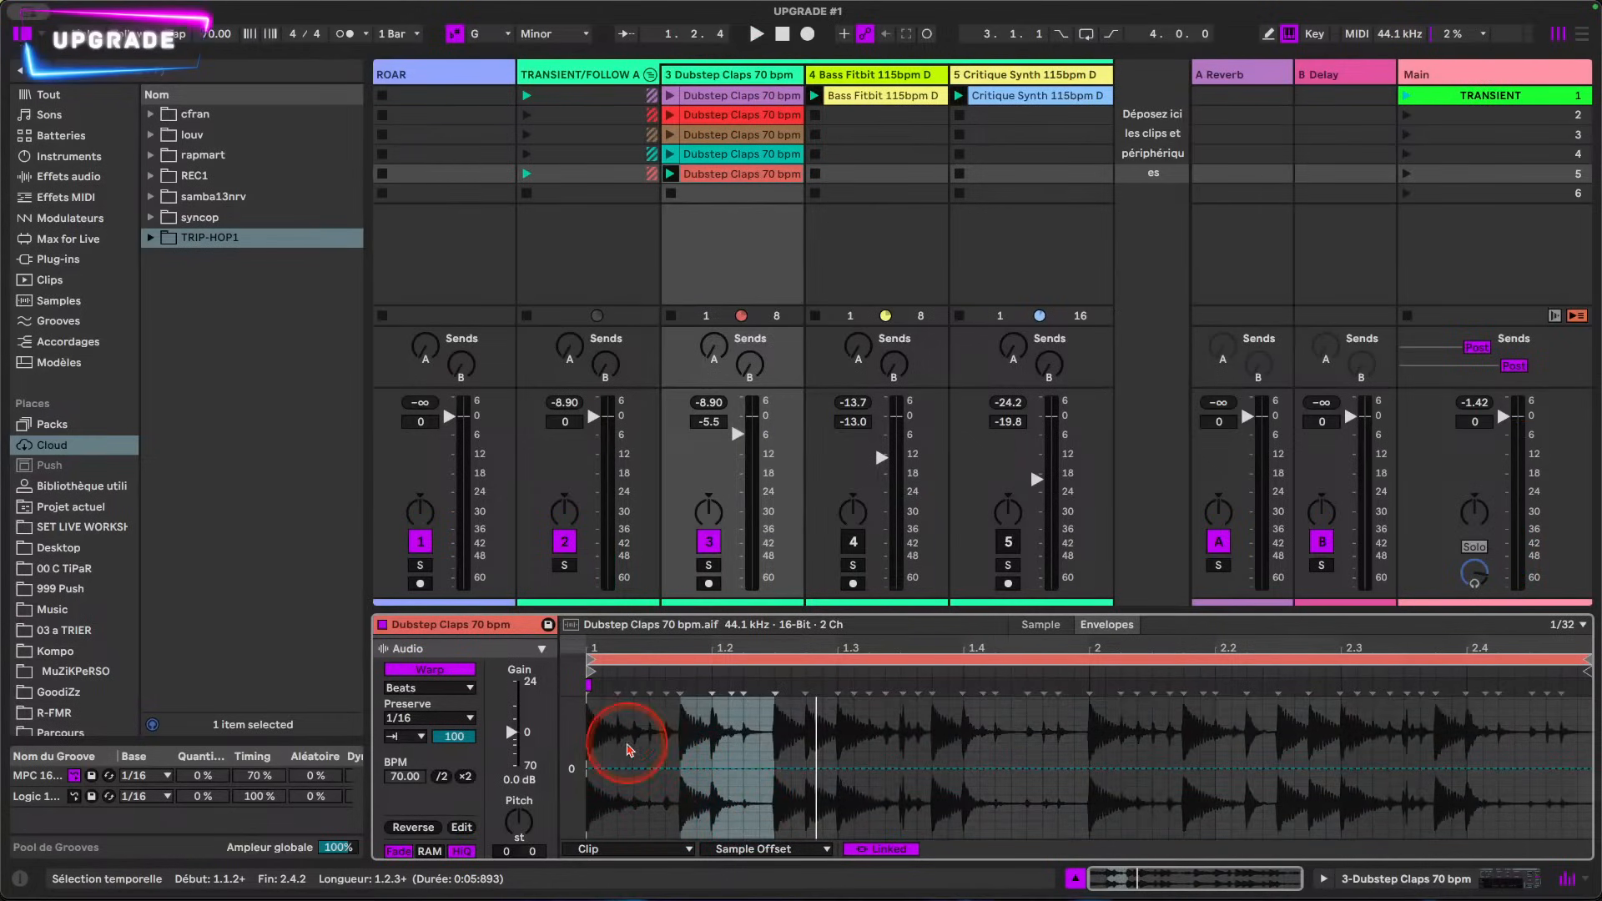
{"action": "left_click_drag", "start_coordinate": [647, 640], "coordinate": [690, 679]}
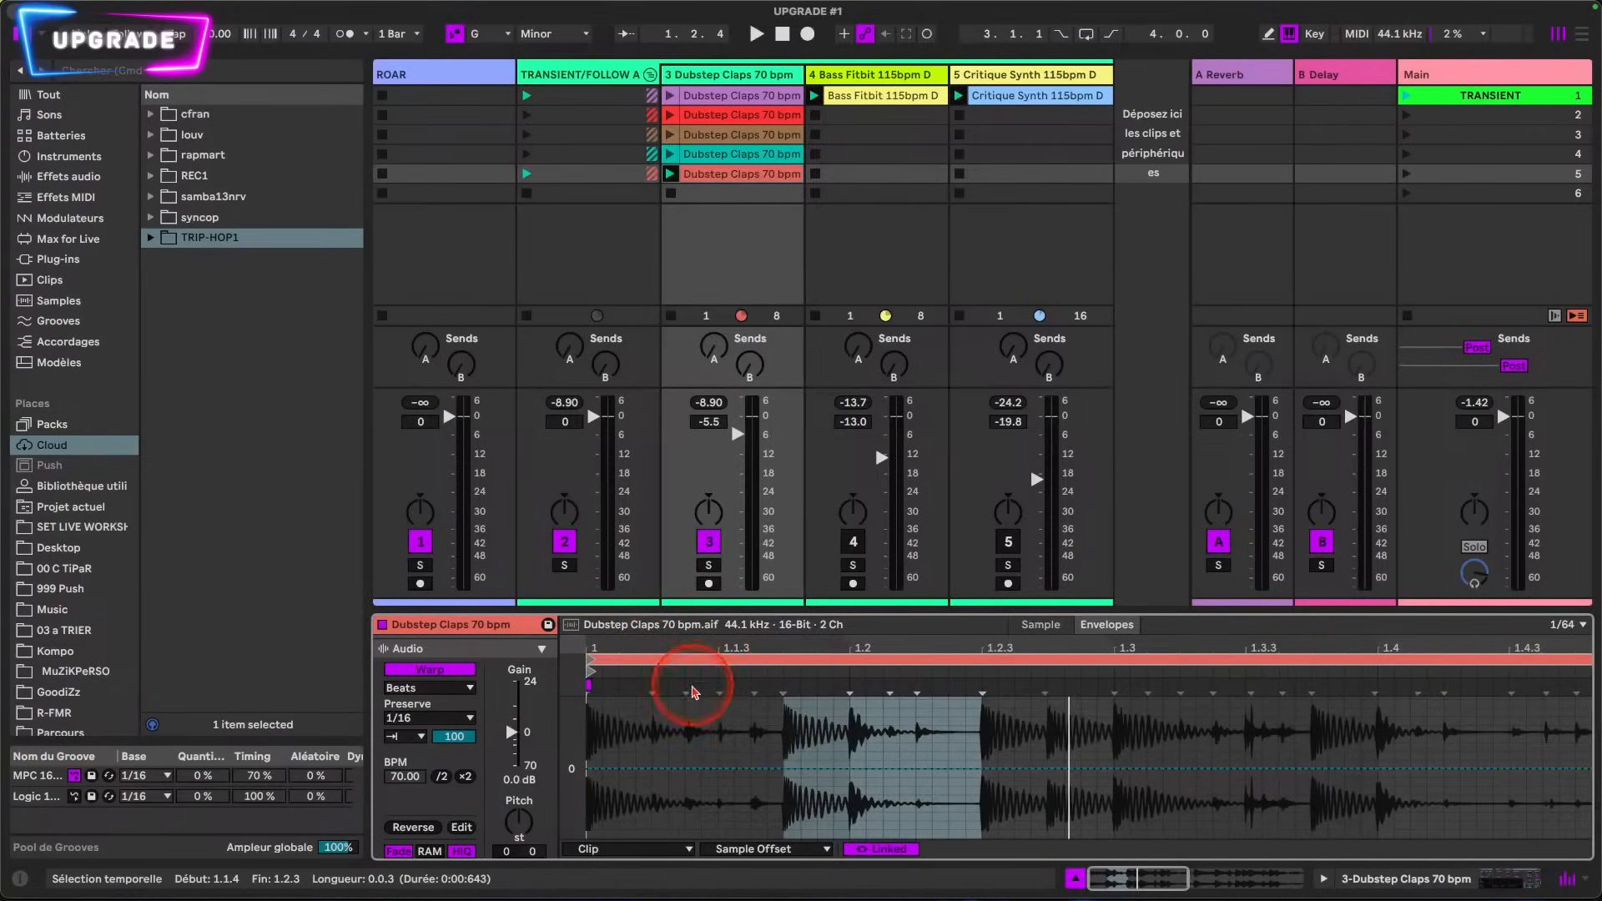
{"action": "left_click", "coordinate": [1571, 627]}
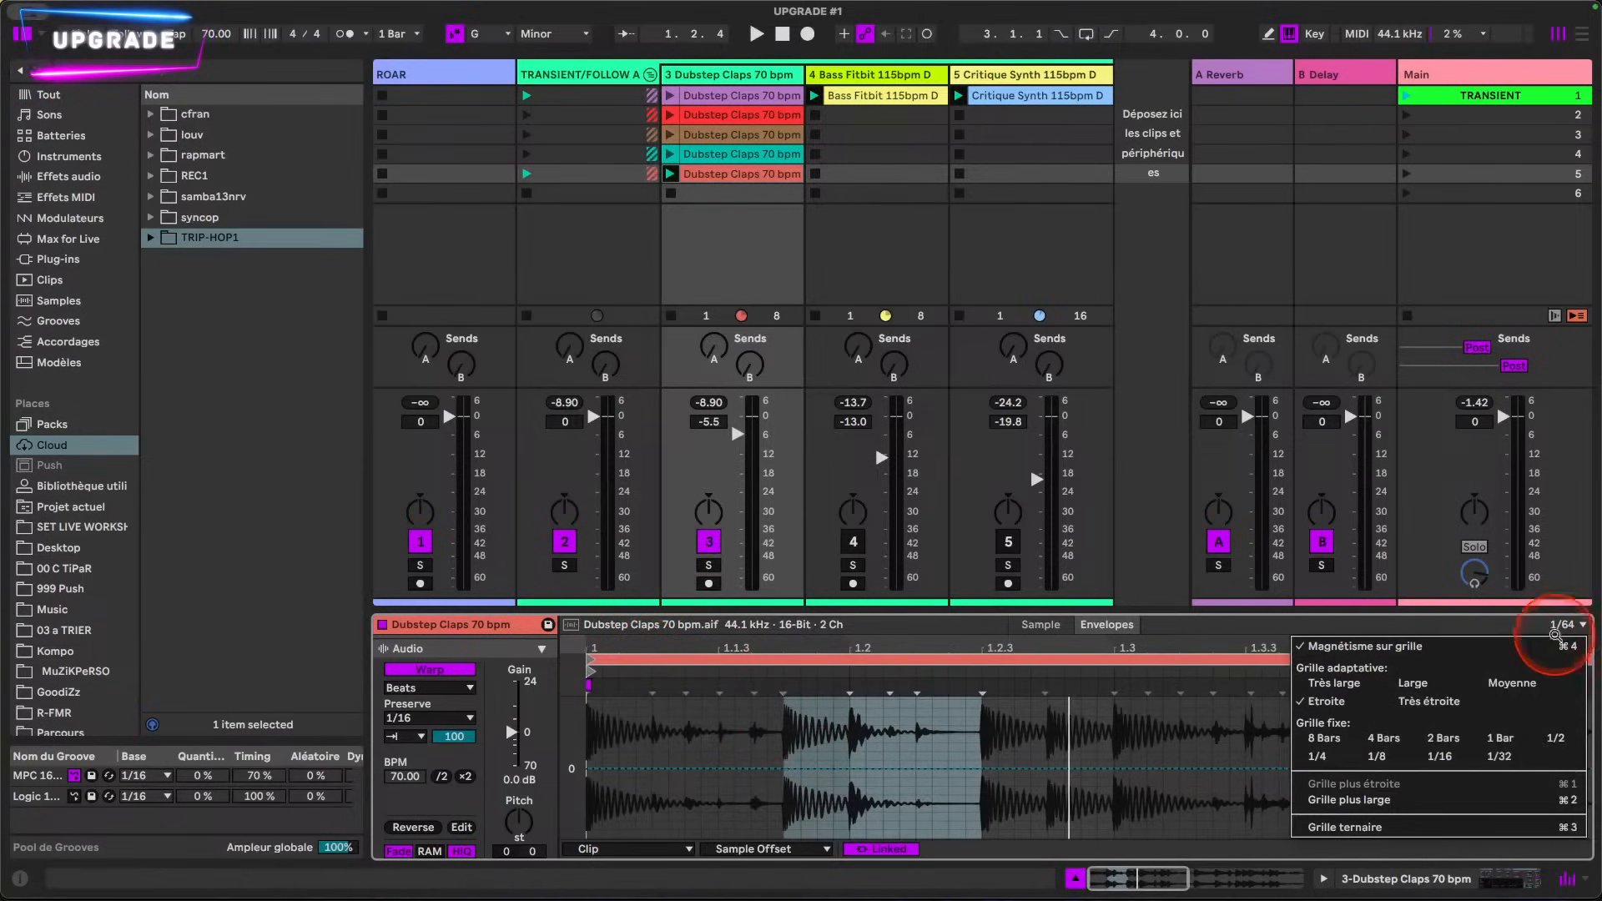
{"action": "left_click", "coordinate": [1428, 757]}
Step: Set the Sample Offset of the slice from 1.1.4 to 1.2.1 to -2 16ths and play back the result
{"action": "left_click_drag", "start_coordinate": [707, 646], "coordinate": [873, 727]}
{"action": "left_click_drag", "start_coordinate": [945, 840], "coordinate": [886, 818]}
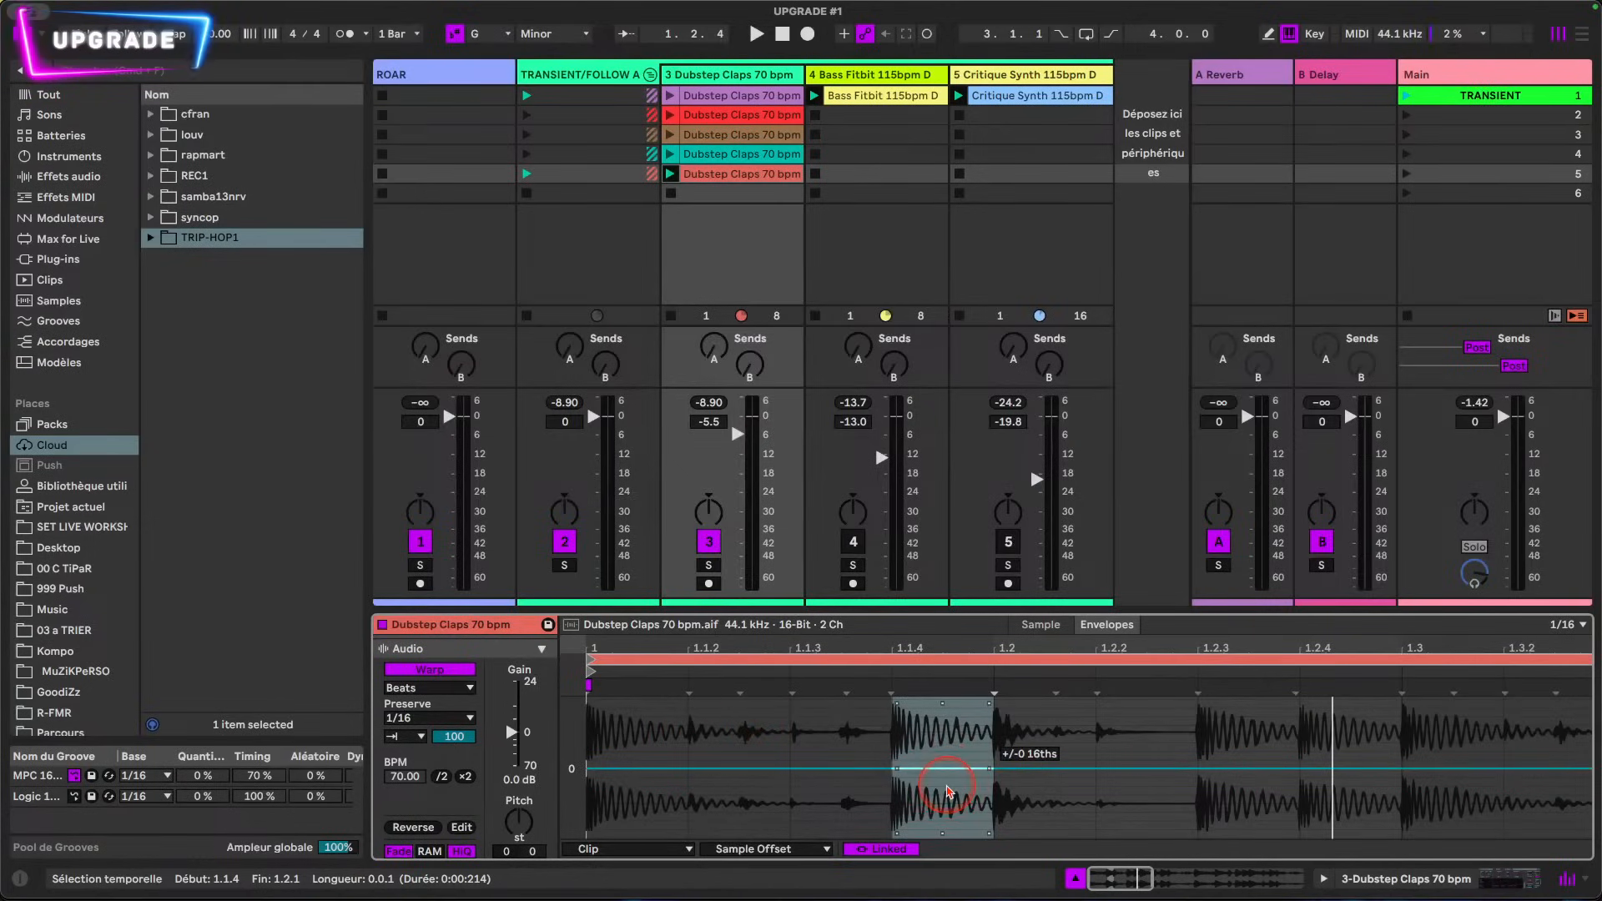
{"action": "left_click_drag", "start_coordinate": [946, 769], "coordinate": [950, 803]}
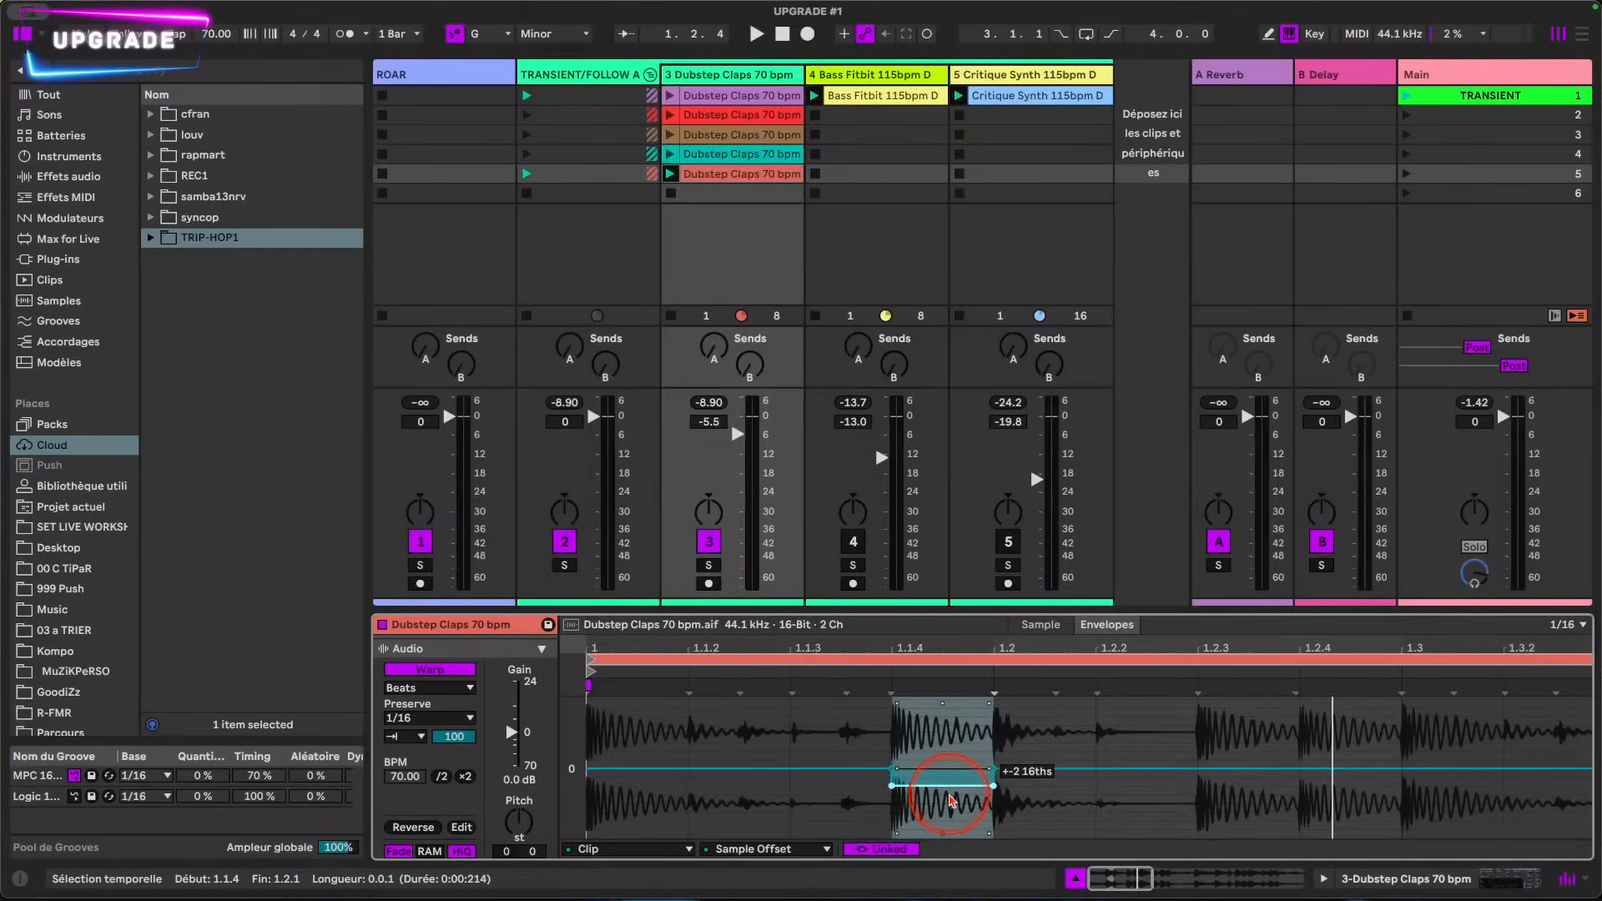
{"action": "key", "text": "space"}
{"action": "key", "text": "space"}
Step: Set the Sample Offset of the slice from 1.2.1 to 1.2.2 to -3 16ths and audition the loop
{"action": "left_click_drag", "start_coordinate": [1001, 821], "coordinate": [1048, 789]}
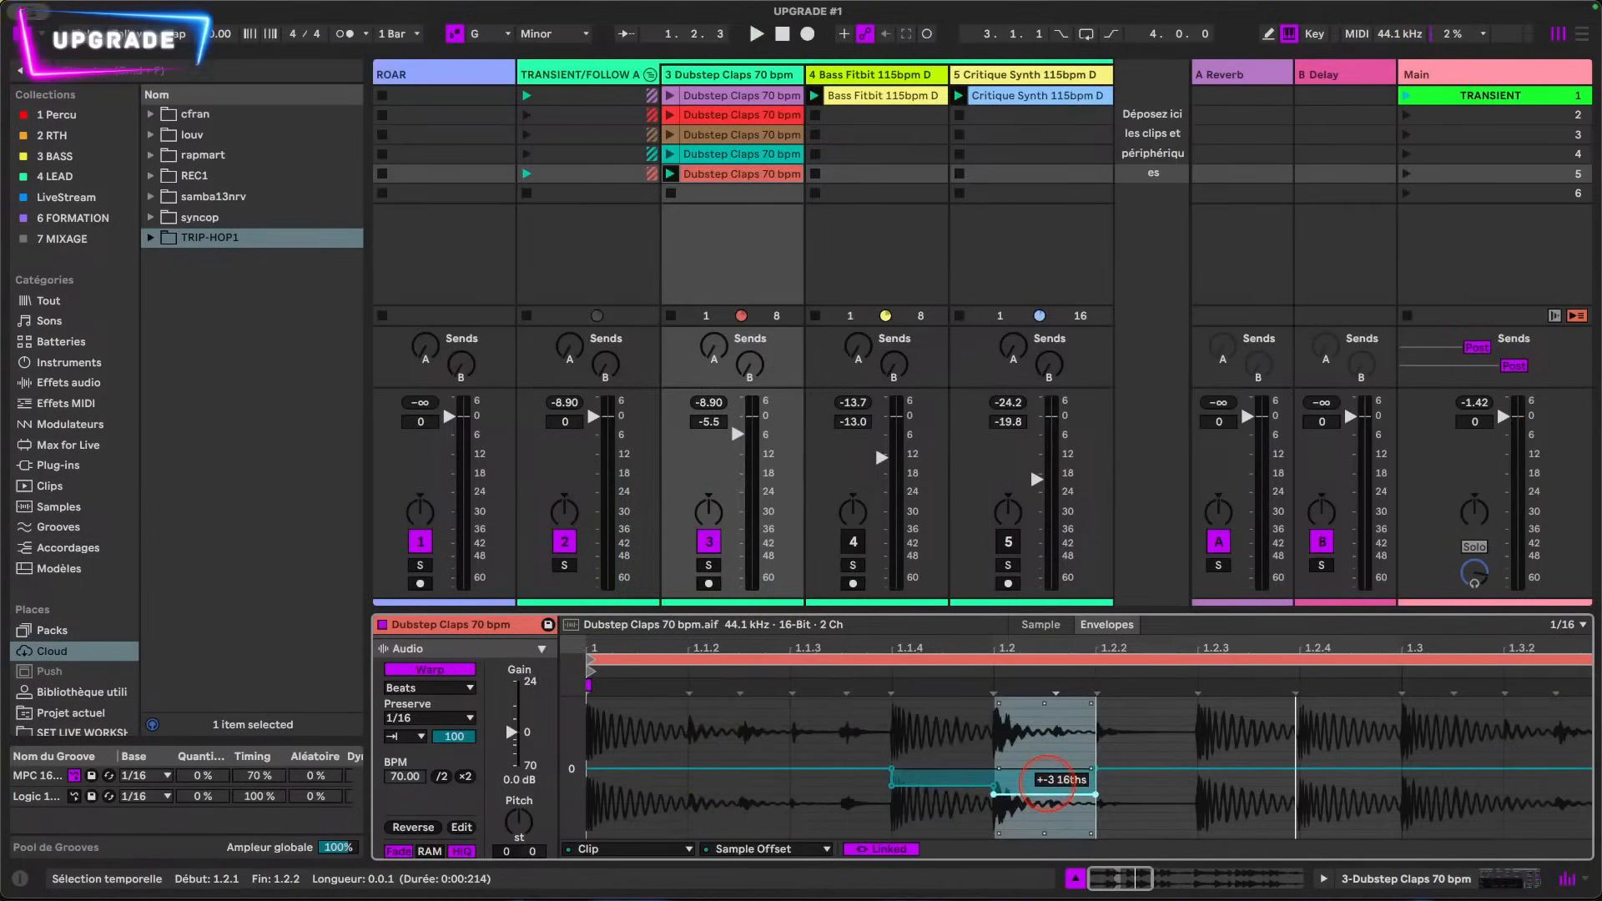
{"action": "key", "text": "space"}
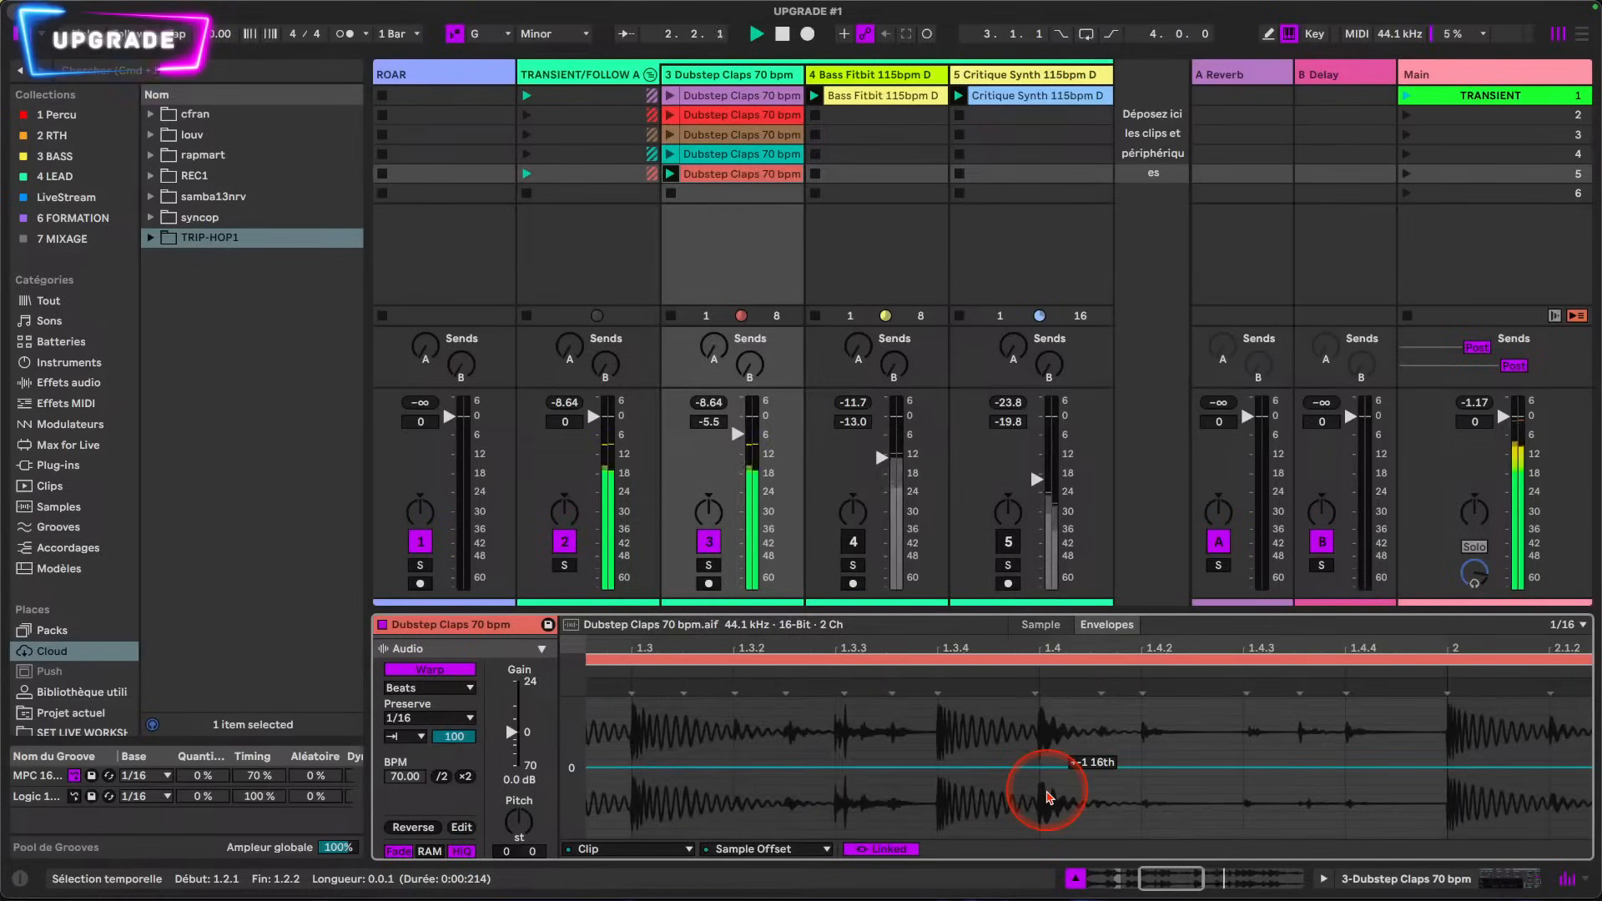
{"action": "key", "text": "space"}
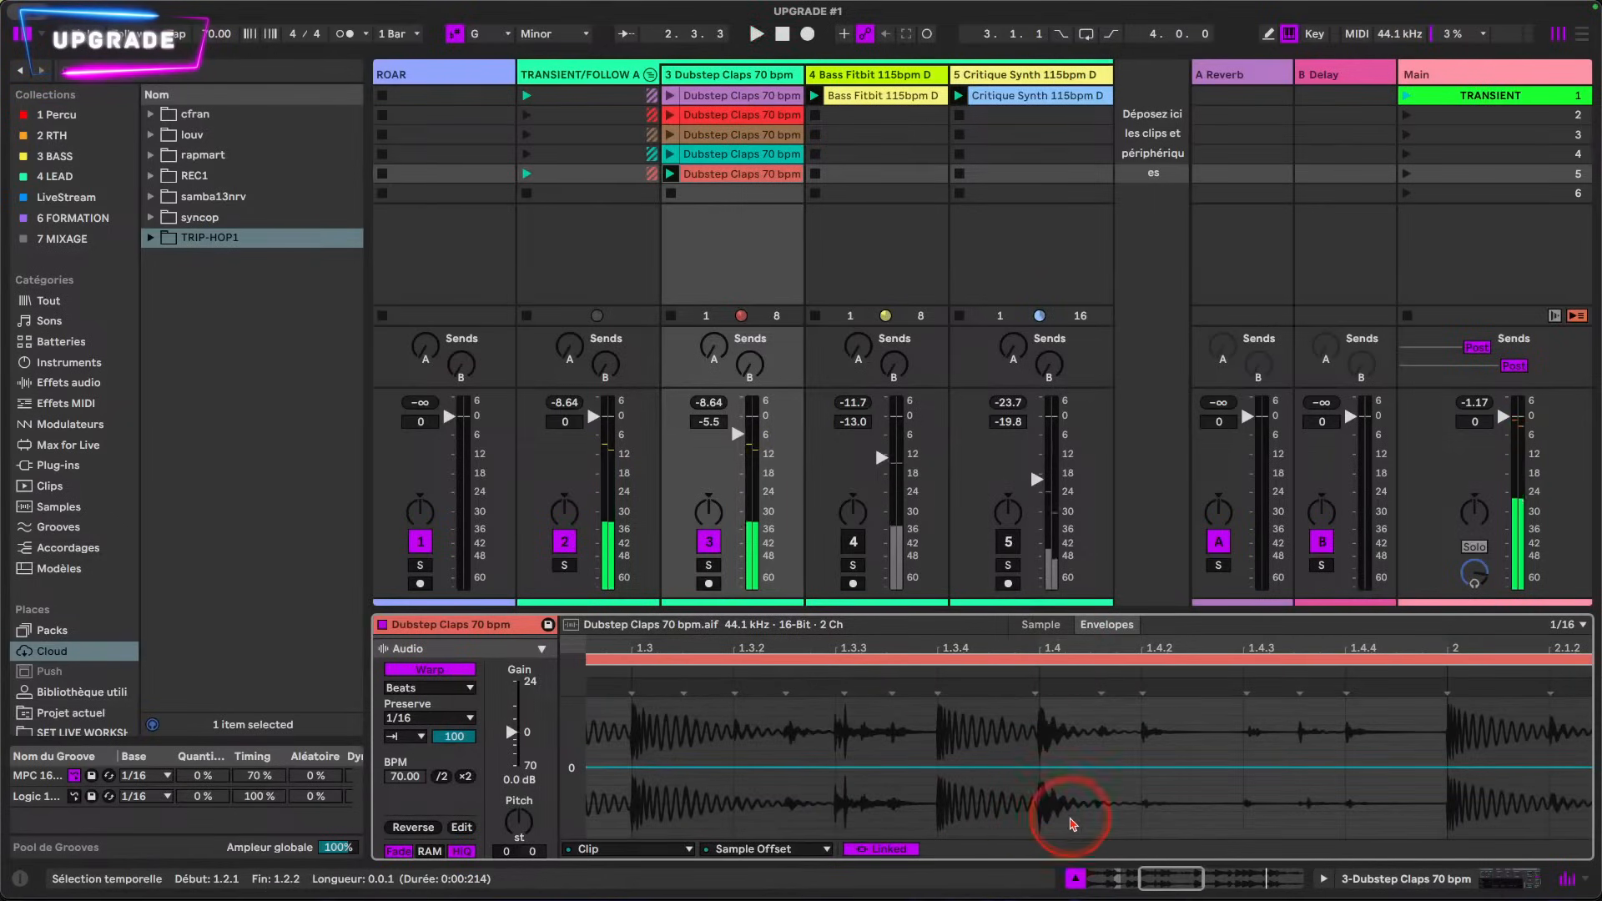
Step: Lower the Sample Offset slightly below zero over the slice from 1.4.2 to 1.4.3 and start playback
{"action": "left_click", "coordinate": [1154, 830]}
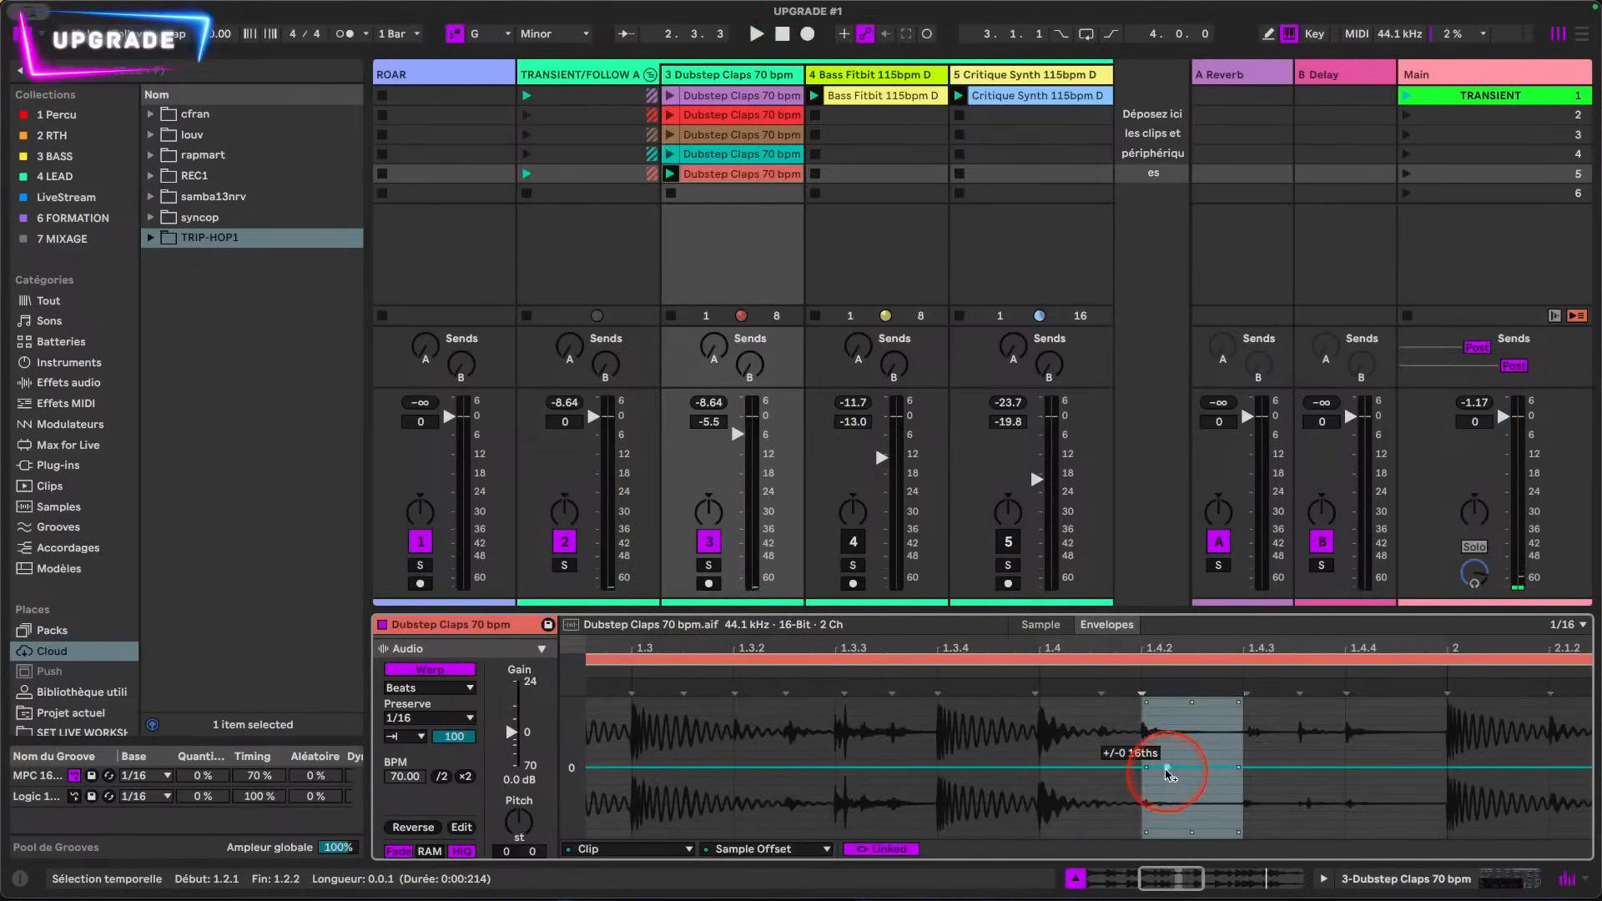
{"action": "left_click", "coordinate": [1174, 795]}
{"action": "key", "text": "space"}
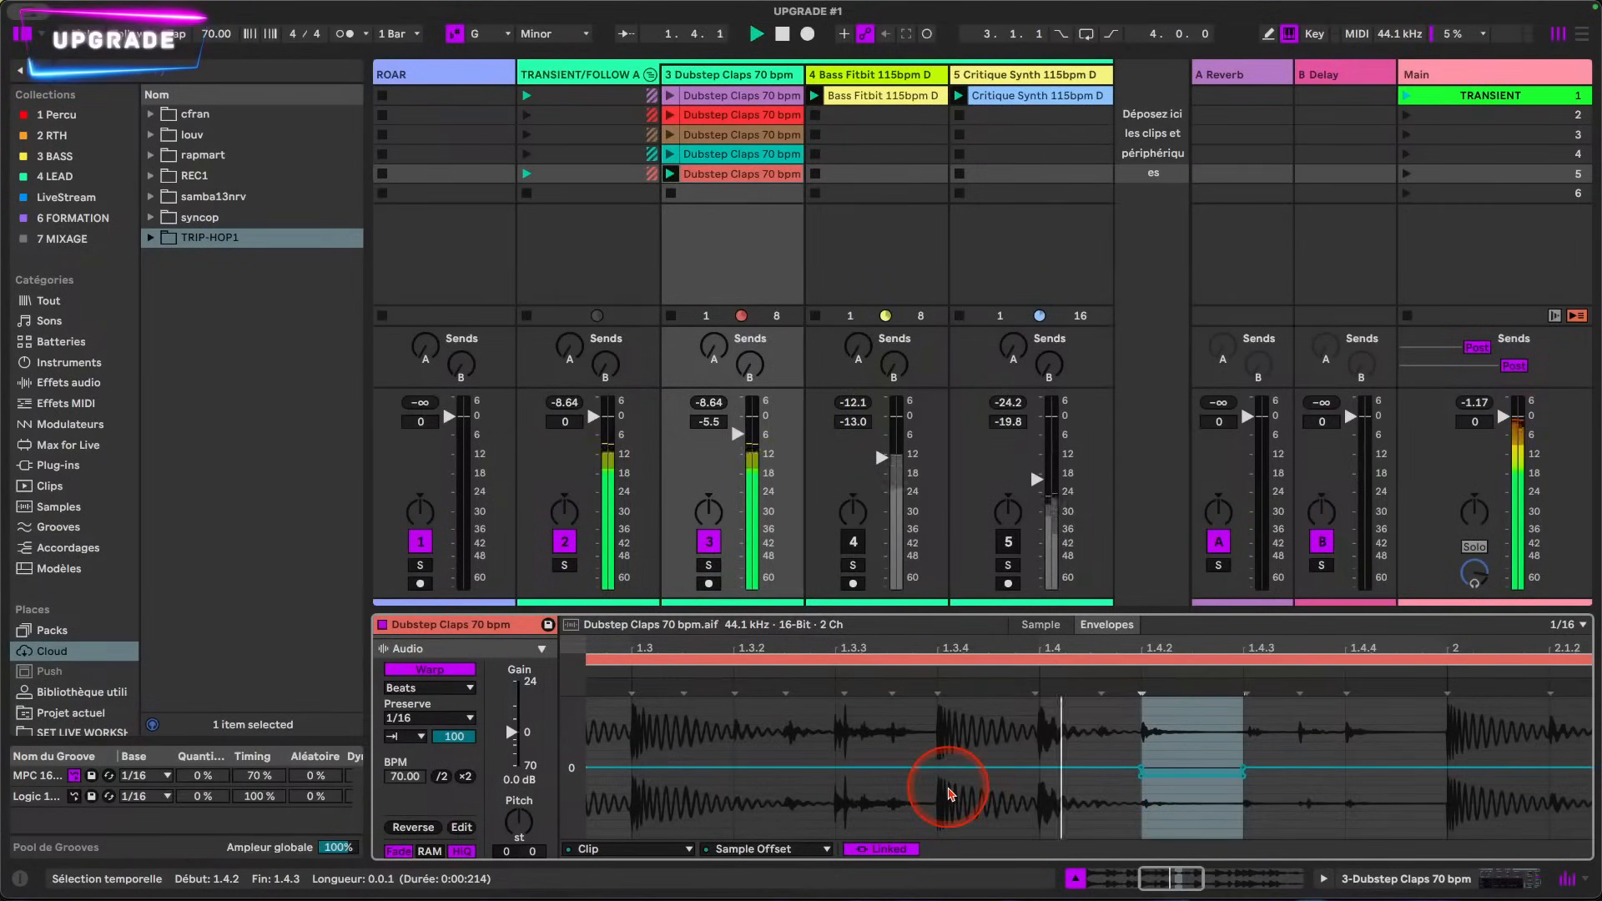
Step: Lower the Sample Offset to -1 16th from 2.1.2 to 2.1.3 and slightly further from 2.1.3 to 2.1.4
{"action": "scroll", "coordinate": [1153, 784], "scroll_direction": "left", "scroll_amount": 3}
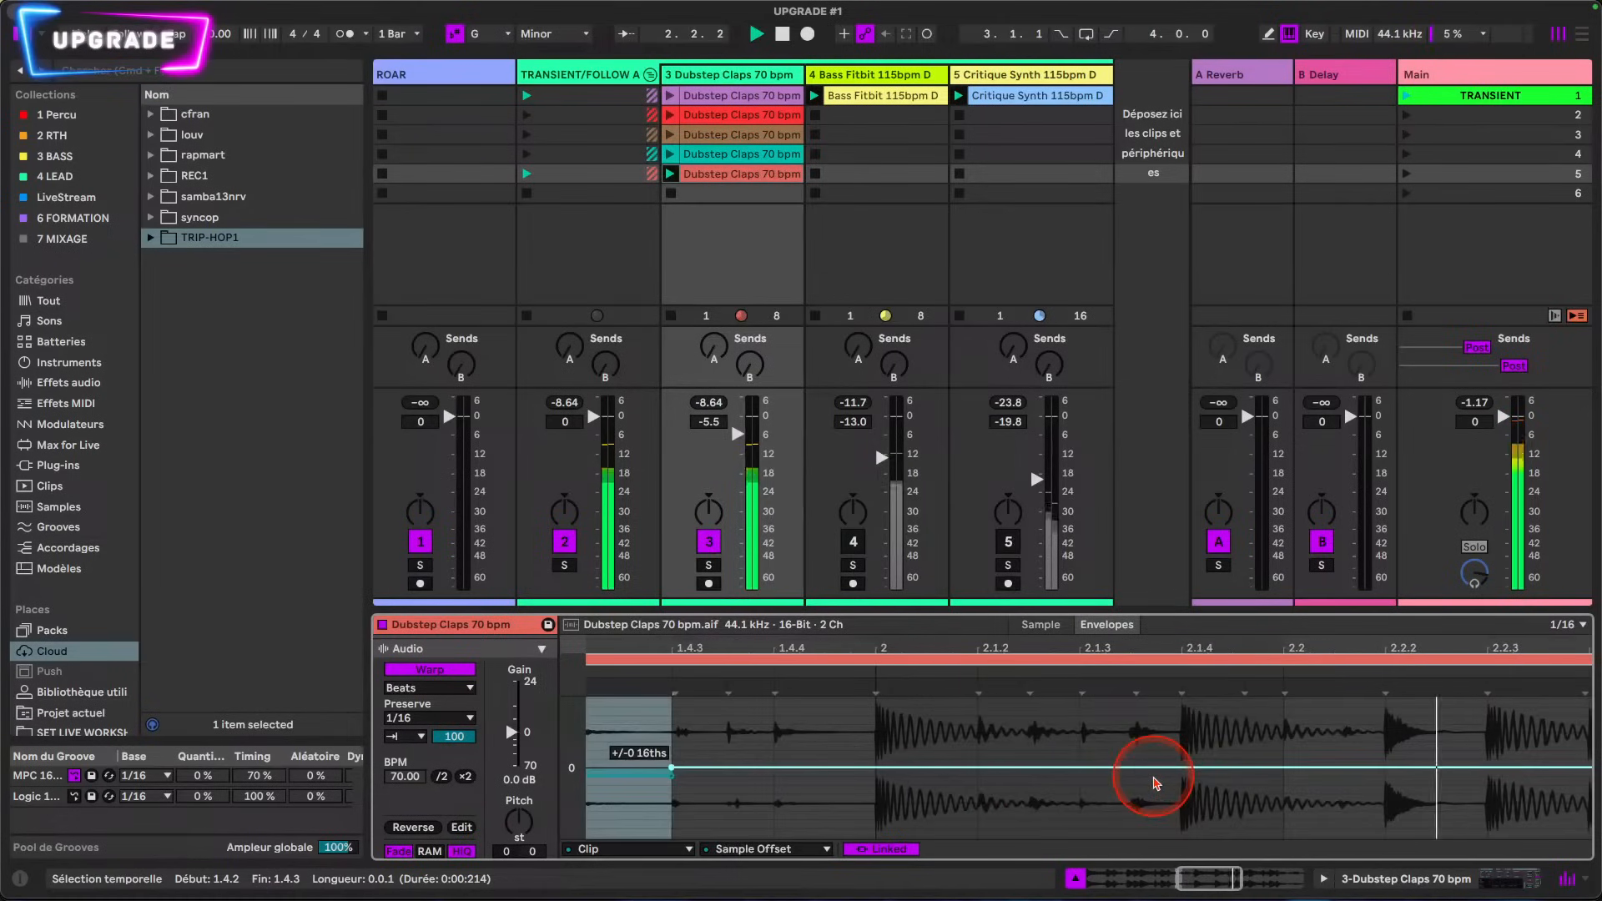
{"action": "scroll", "coordinate": [1151, 784], "scroll_direction": "right", "scroll_amount": 4}
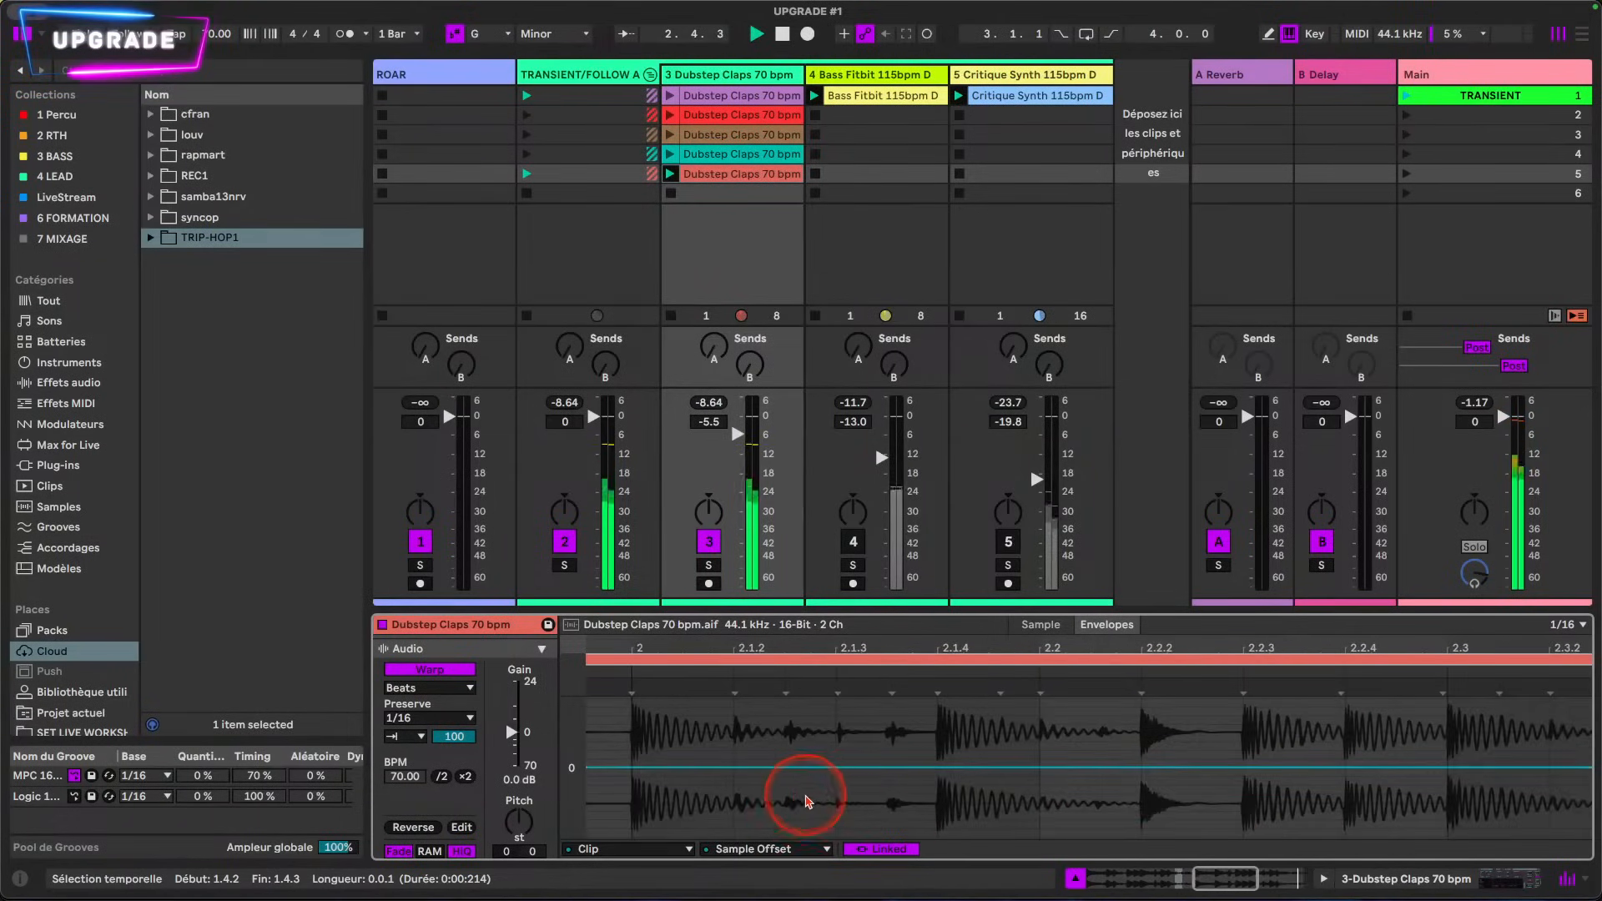
{"action": "left_click_drag", "start_coordinate": [757, 803], "coordinate": [890, 776]}
{"action": "left_click", "coordinate": [837, 802]}
{"action": "left_click", "coordinate": [890, 773]}
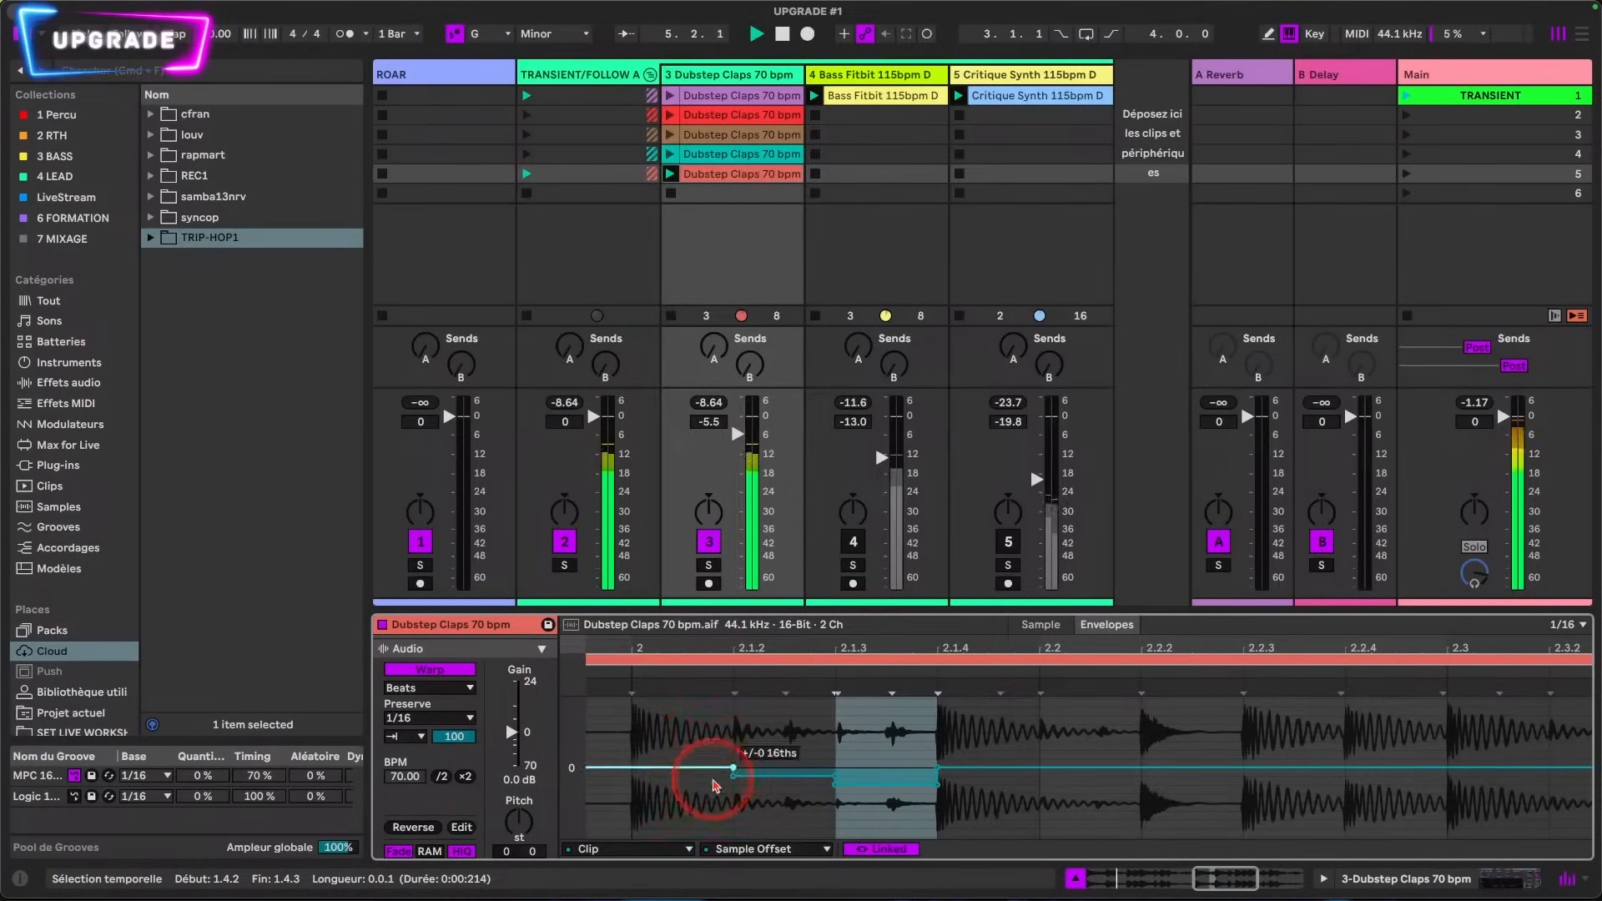
{"action": "left_click_drag", "start_coordinate": [759, 780], "coordinate": [805, 799]}
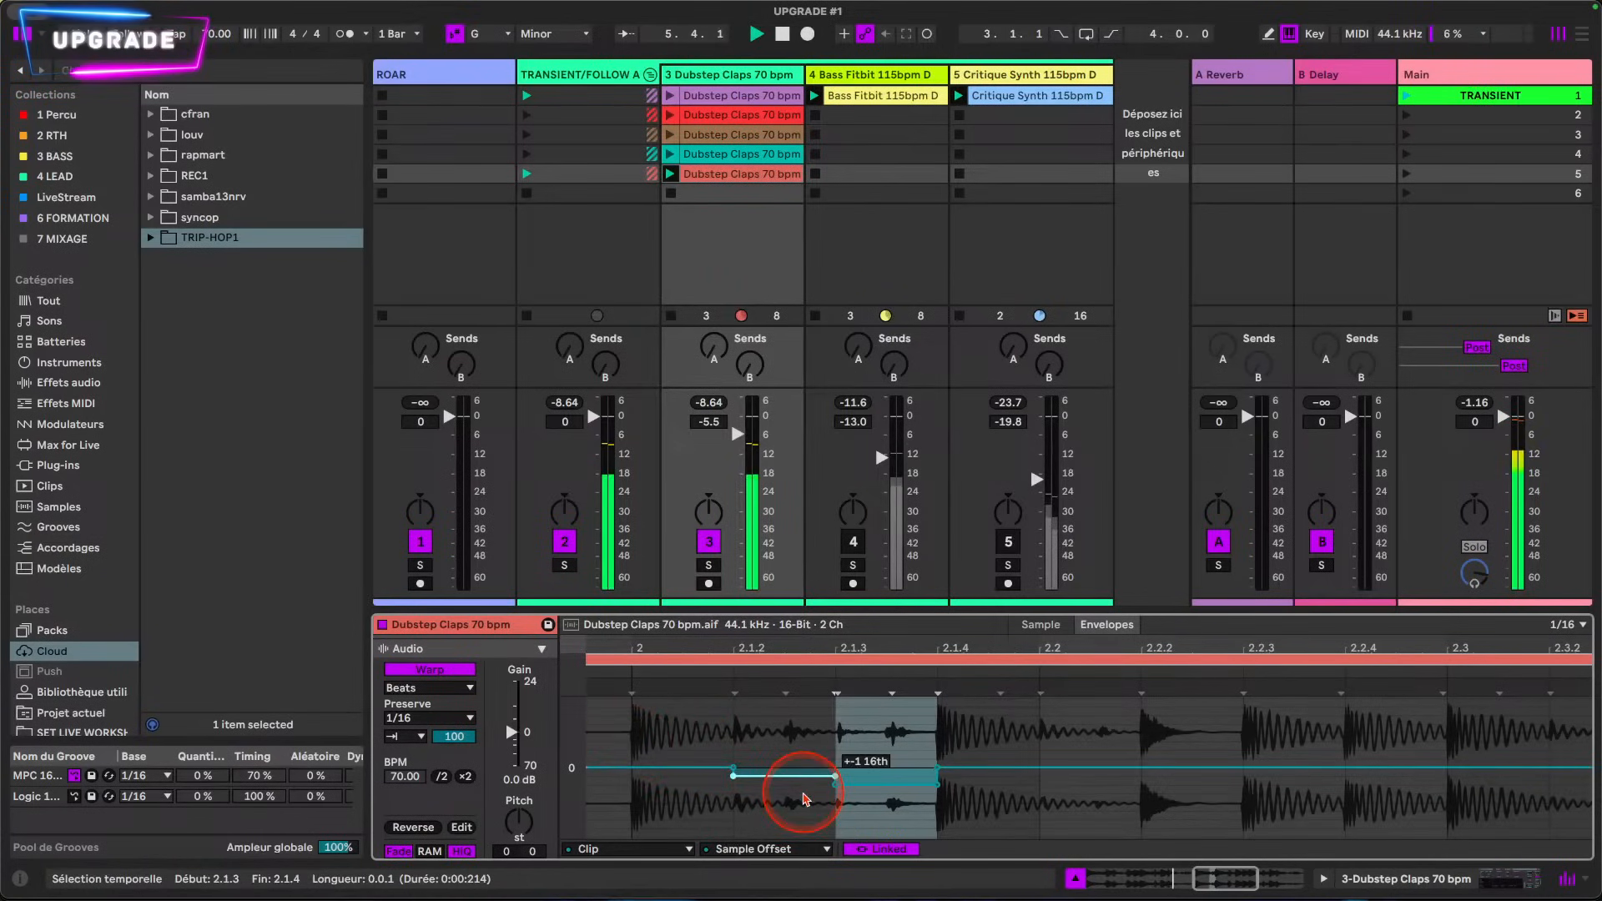
{"action": "scroll", "coordinate": [1015, 789], "scroll_direction": "right", "scroll_amount": 4}
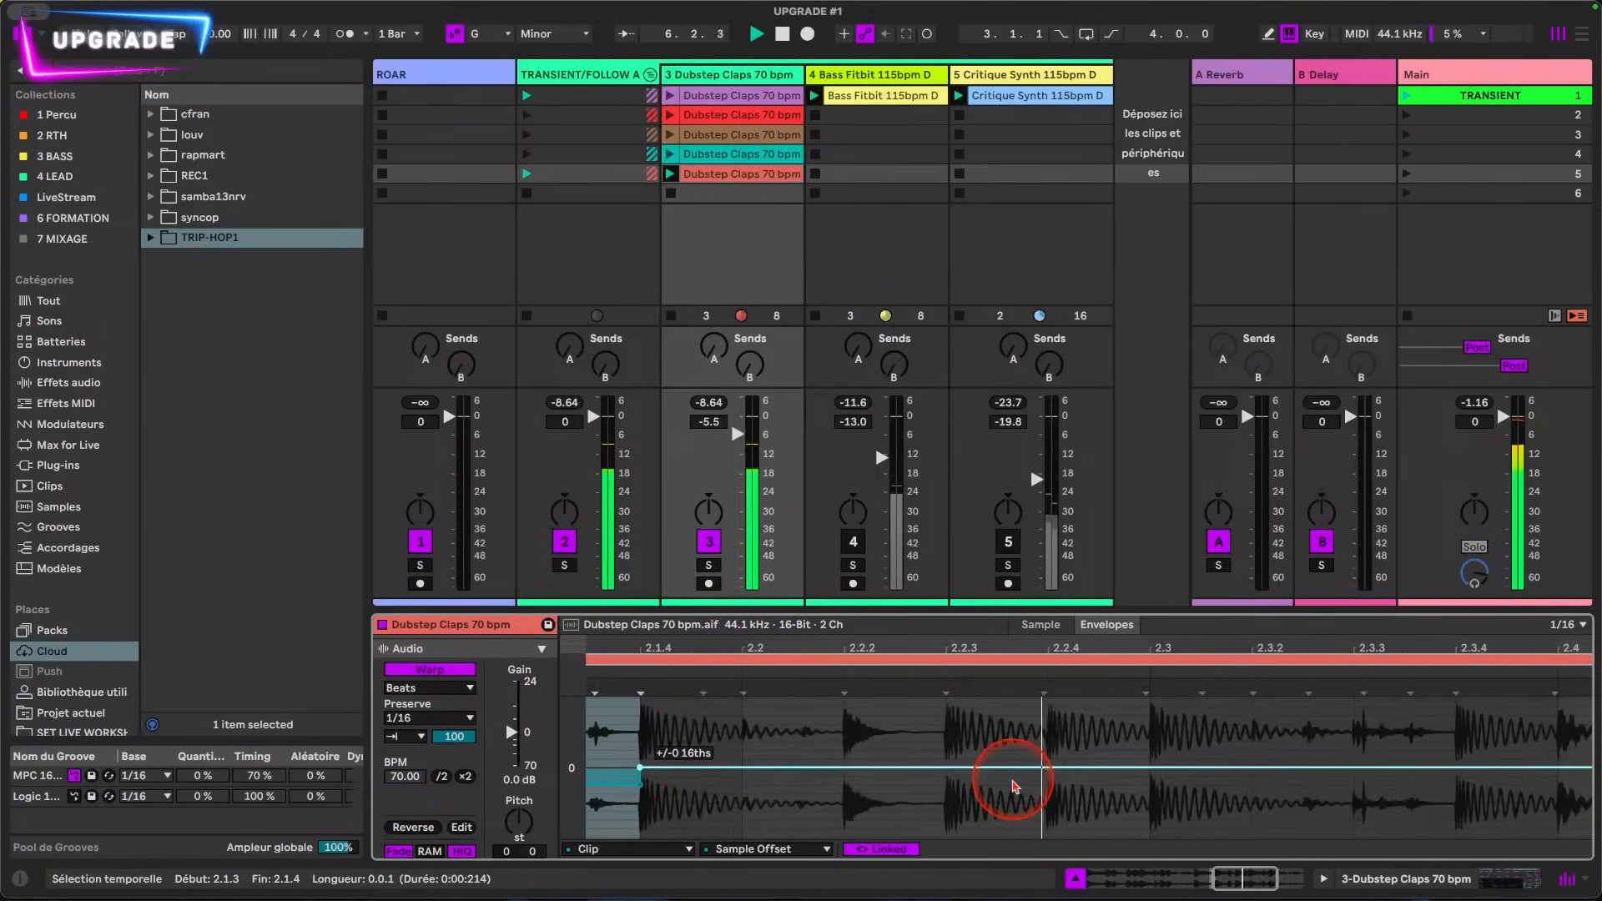
Step: Set the Sample Offset to -2 16ths from 2.2.4 to 2.3.1 and raise it slightly above zero from 2.3.3 to 2.3.4
{"action": "left_click", "coordinate": [1085, 794]}
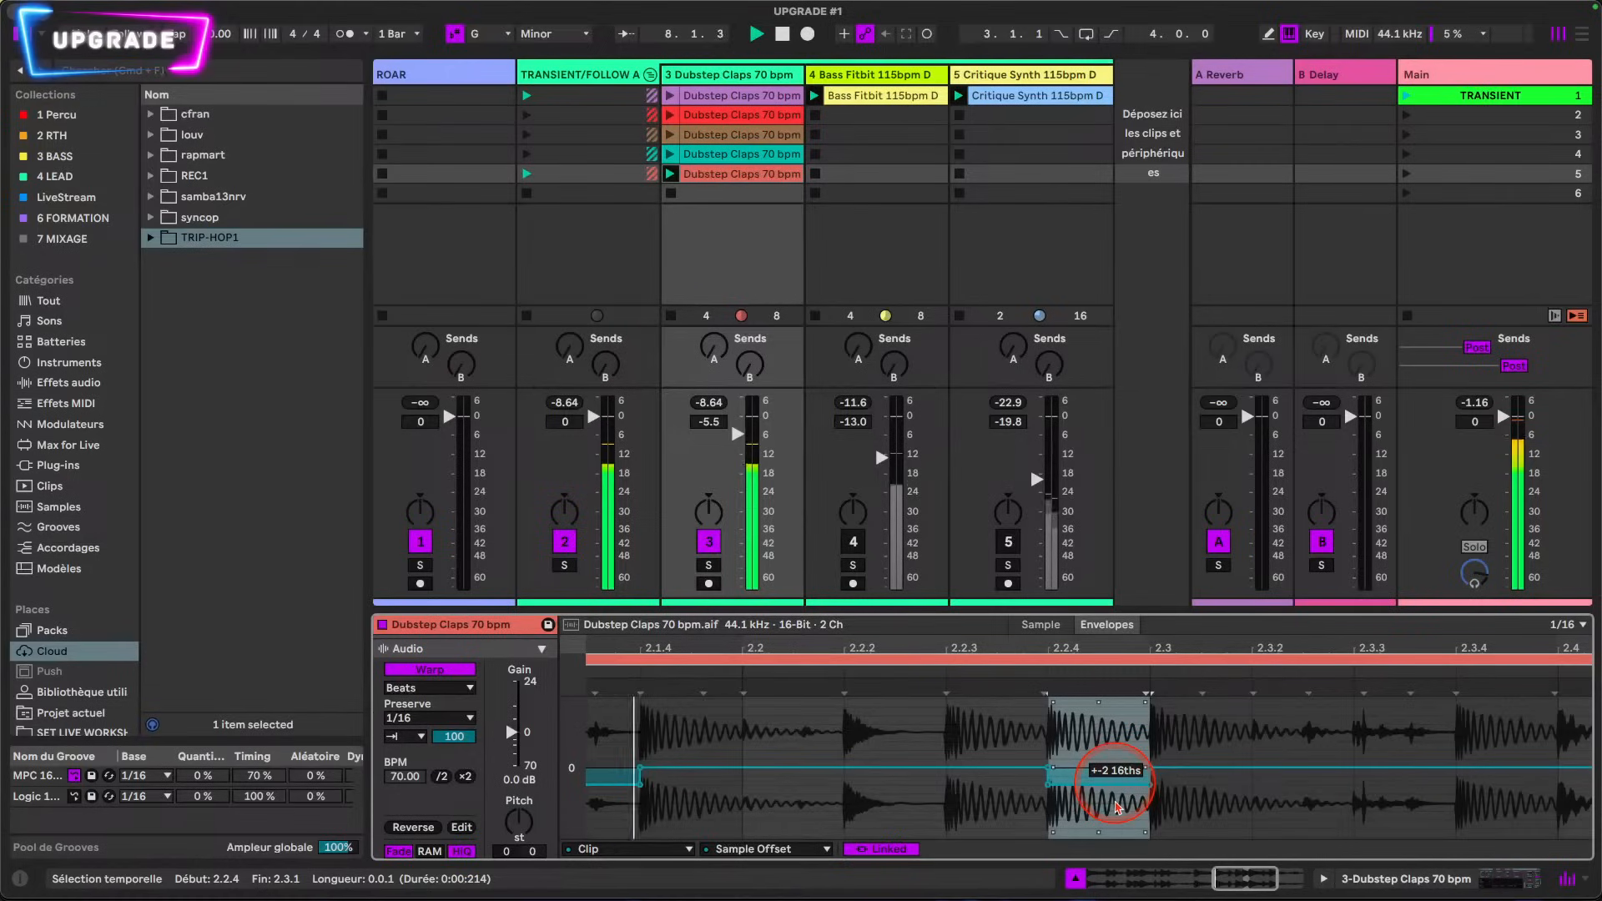
{"action": "scroll", "coordinate": [1143, 805], "scroll_direction": "right", "scroll_amount": 5}
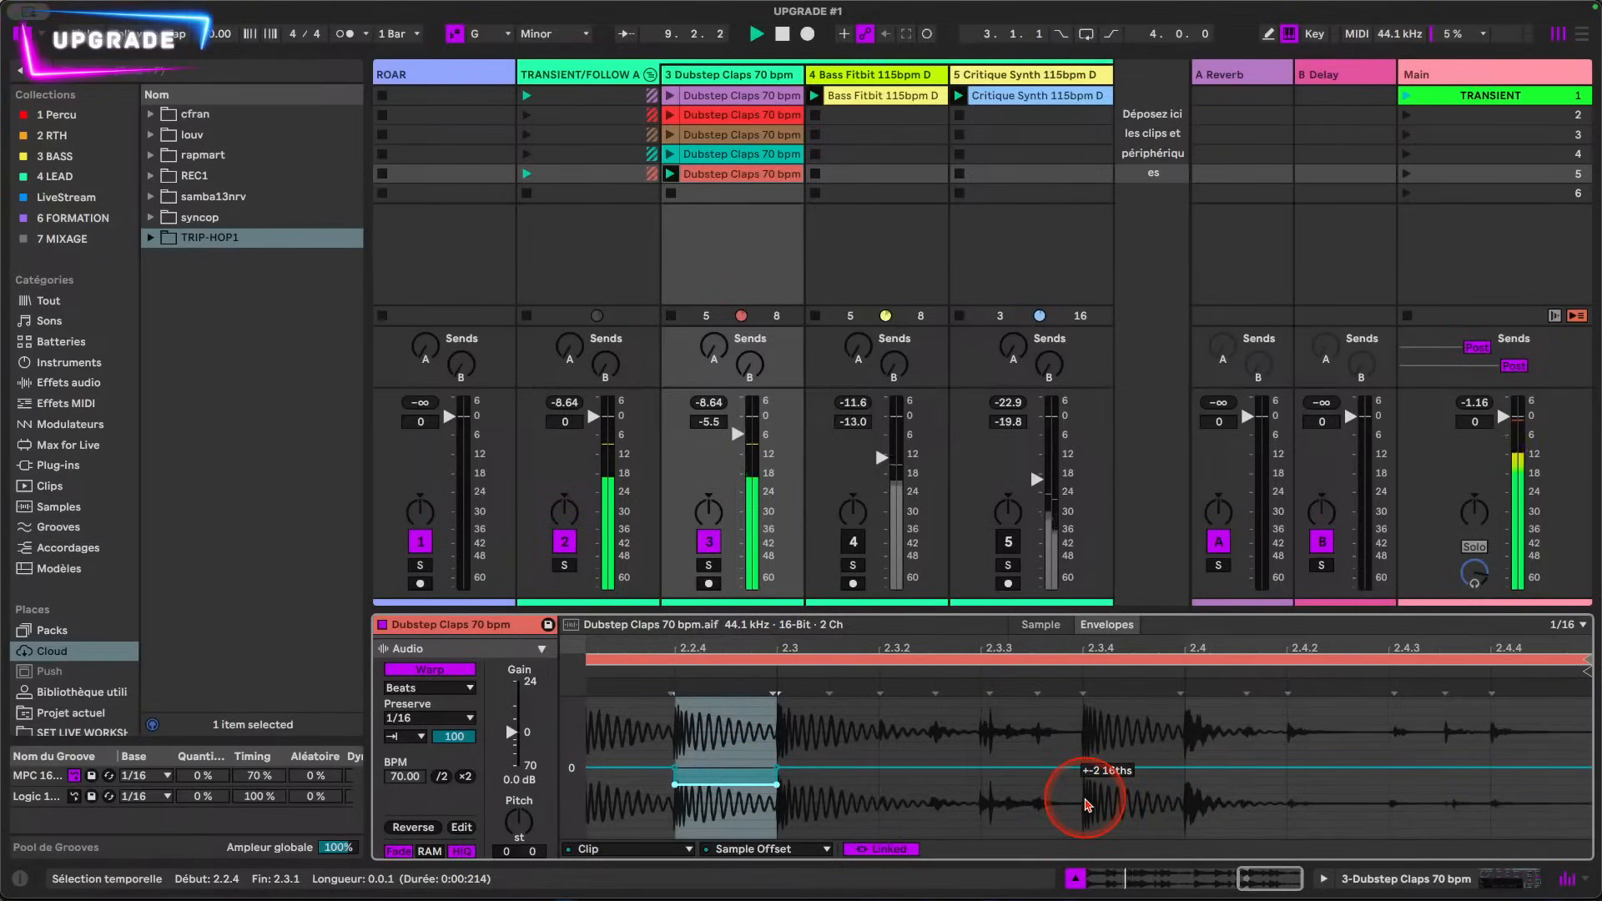
{"action": "left_click_drag", "start_coordinate": [974, 807], "coordinate": [1033, 776]}
{"action": "left_click", "coordinate": [870, 797]}
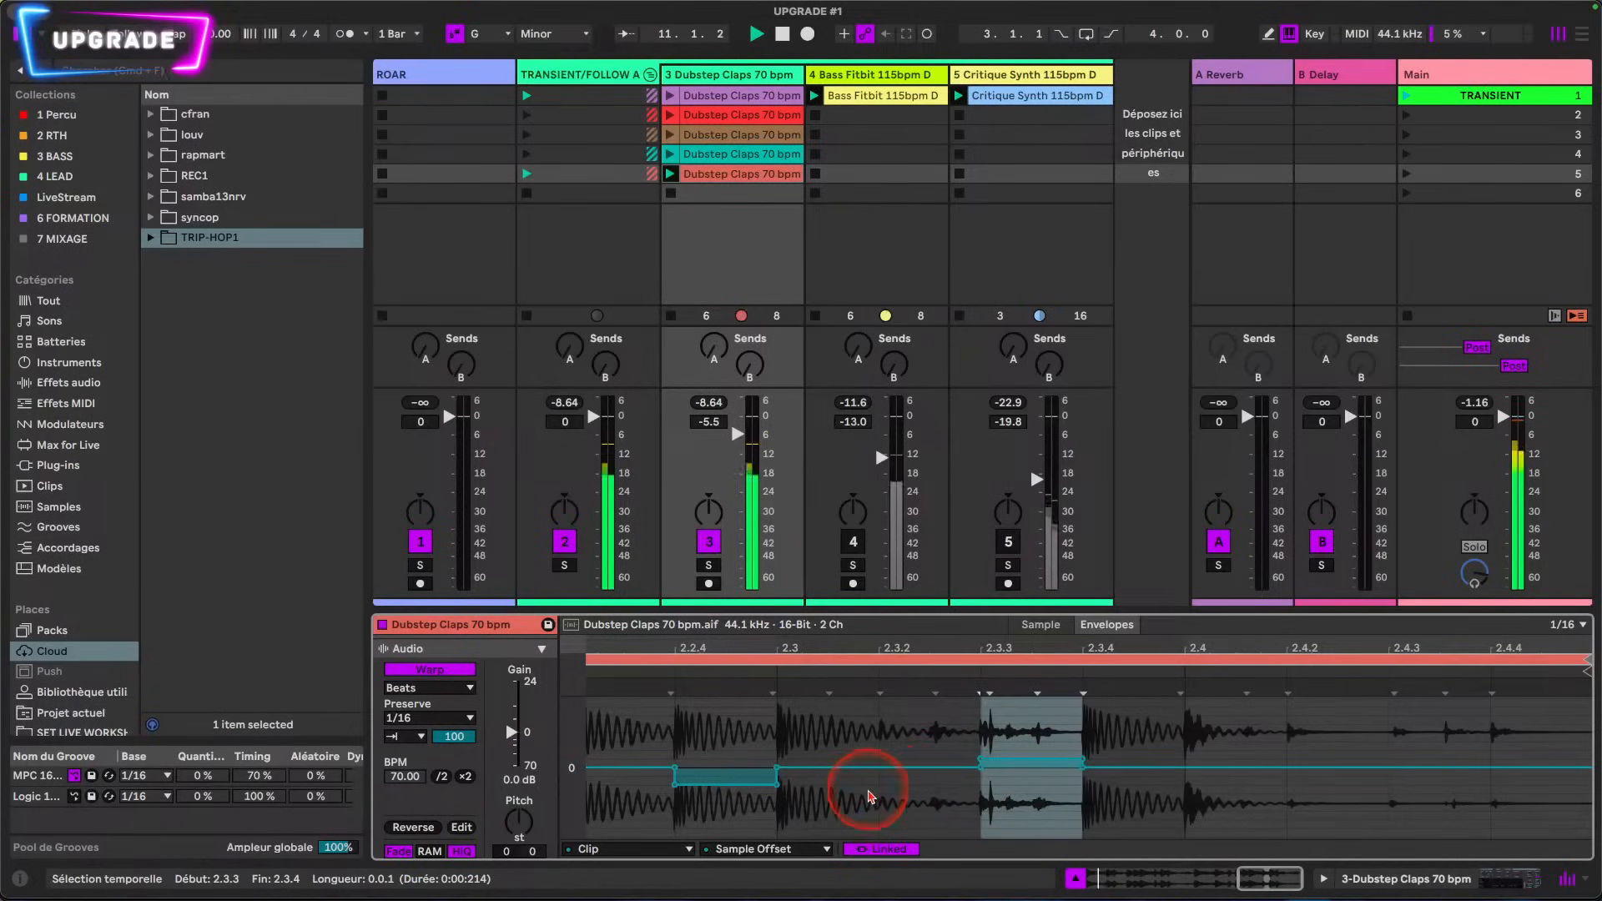
{"action": "left_click", "coordinate": [884, 801]}
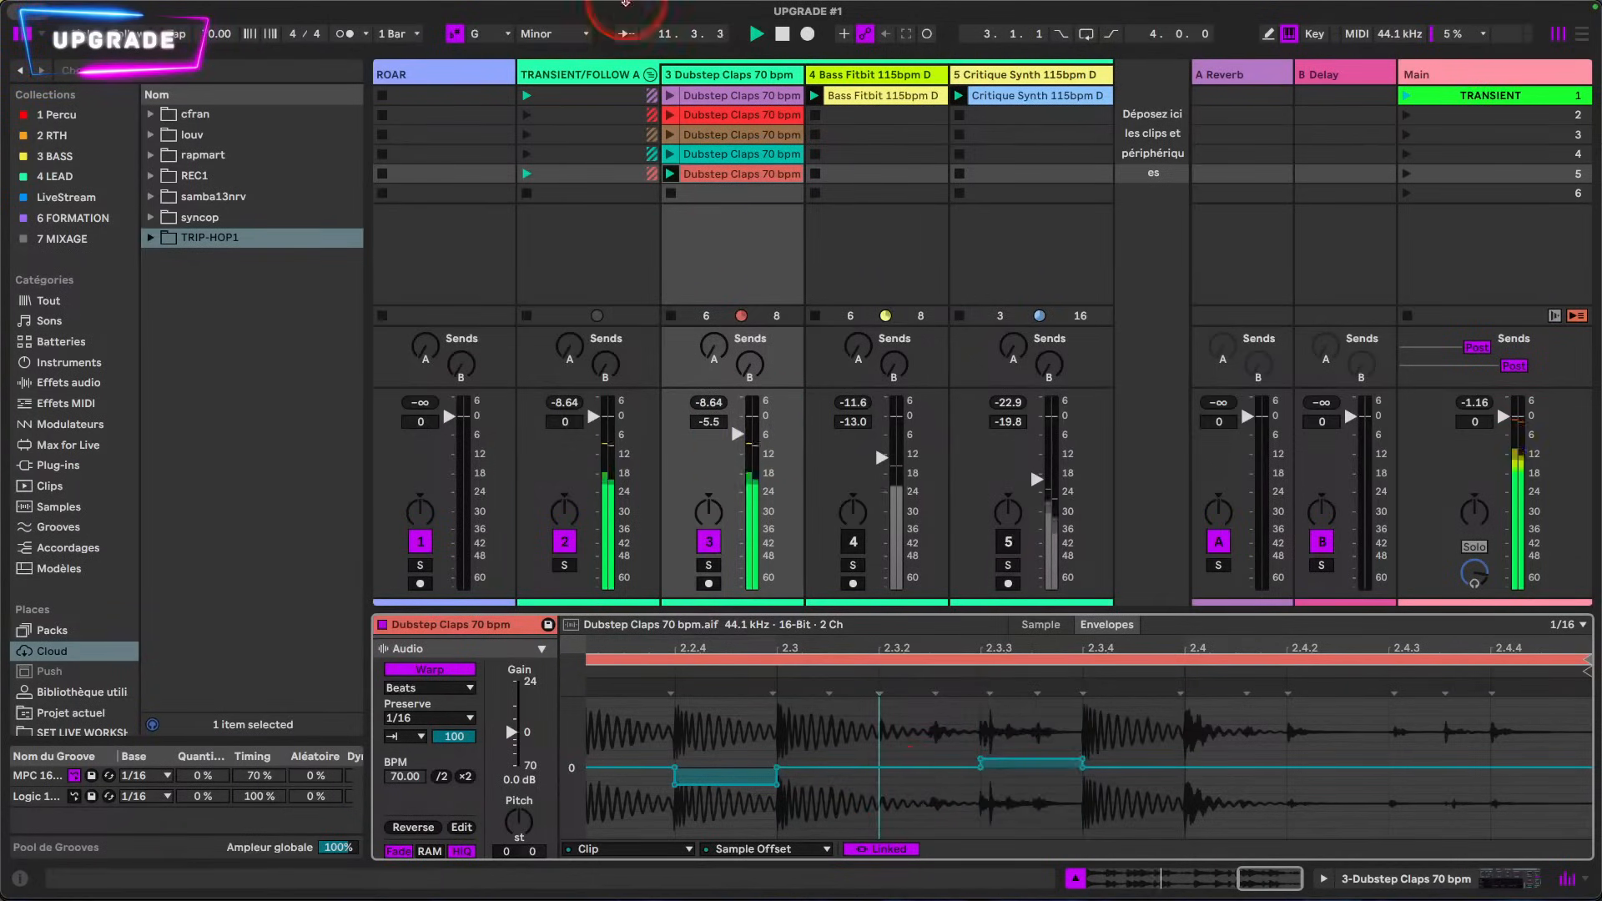
Step: Switch to the clip's Gain envelope, lower it to 0% from 1.1.2 to 1.1.4, and stop playback
{"action": "left_click", "coordinate": [730, 849]}
{"action": "left_click", "coordinate": [768, 733]}
{"action": "mouse_move", "coordinate": [775, 642]}
{"action": "left_mouse_down"}
{"action": "mouse_move", "coordinate": [784, 661]}
{"action": "mouse_move", "coordinate": [785, 647]}
{"action": "left_mouse_up"}
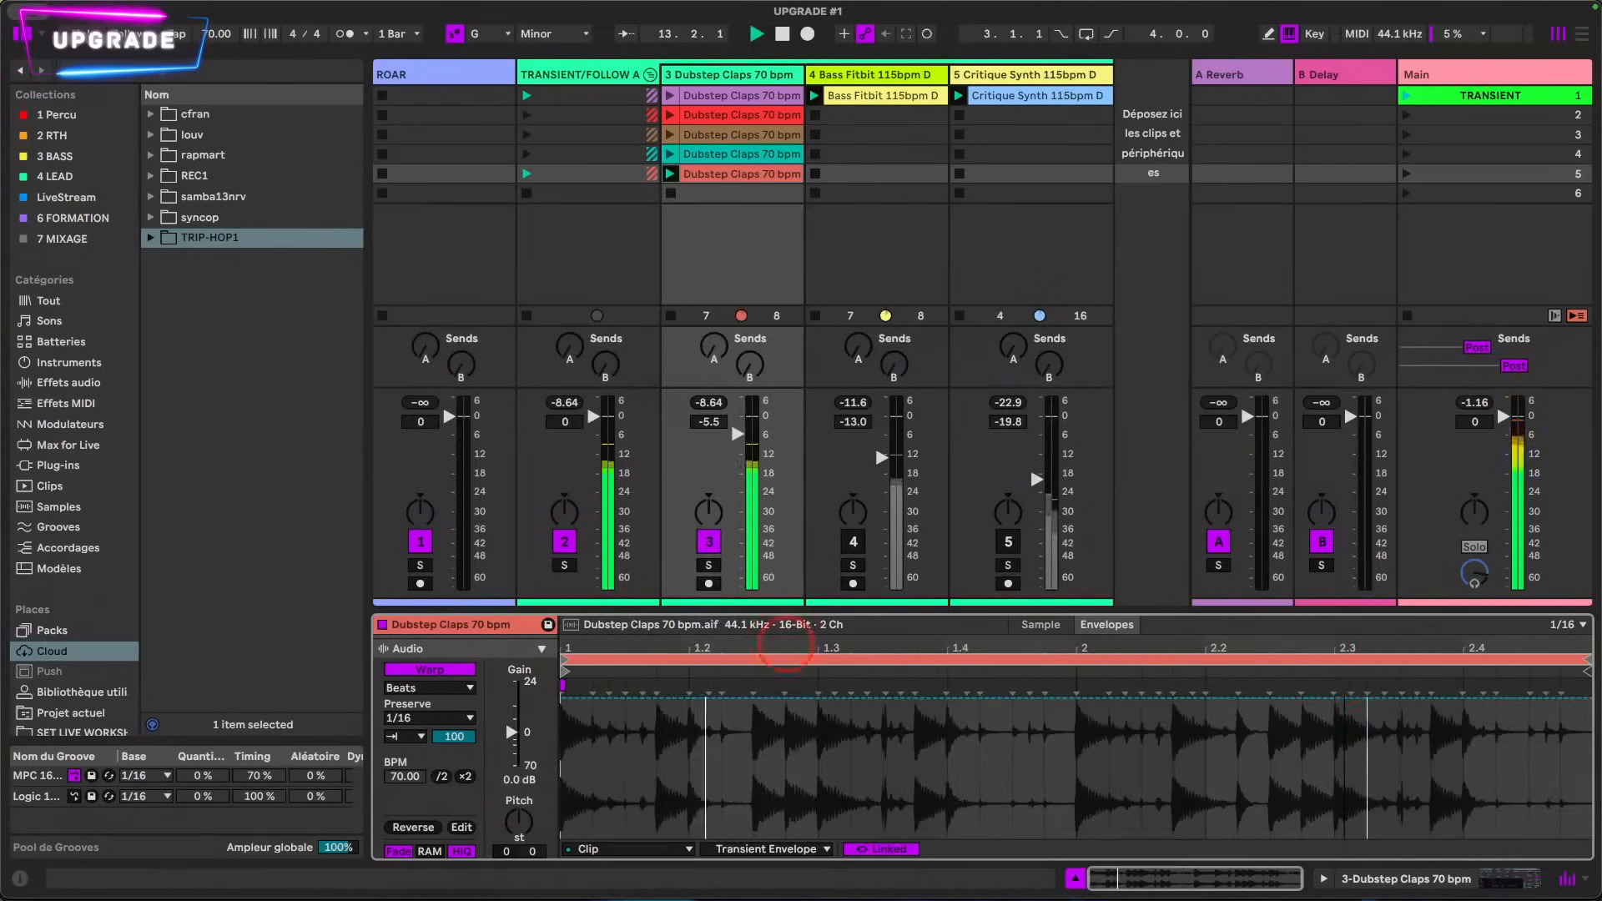
{"action": "left_click", "coordinate": [790, 849]}
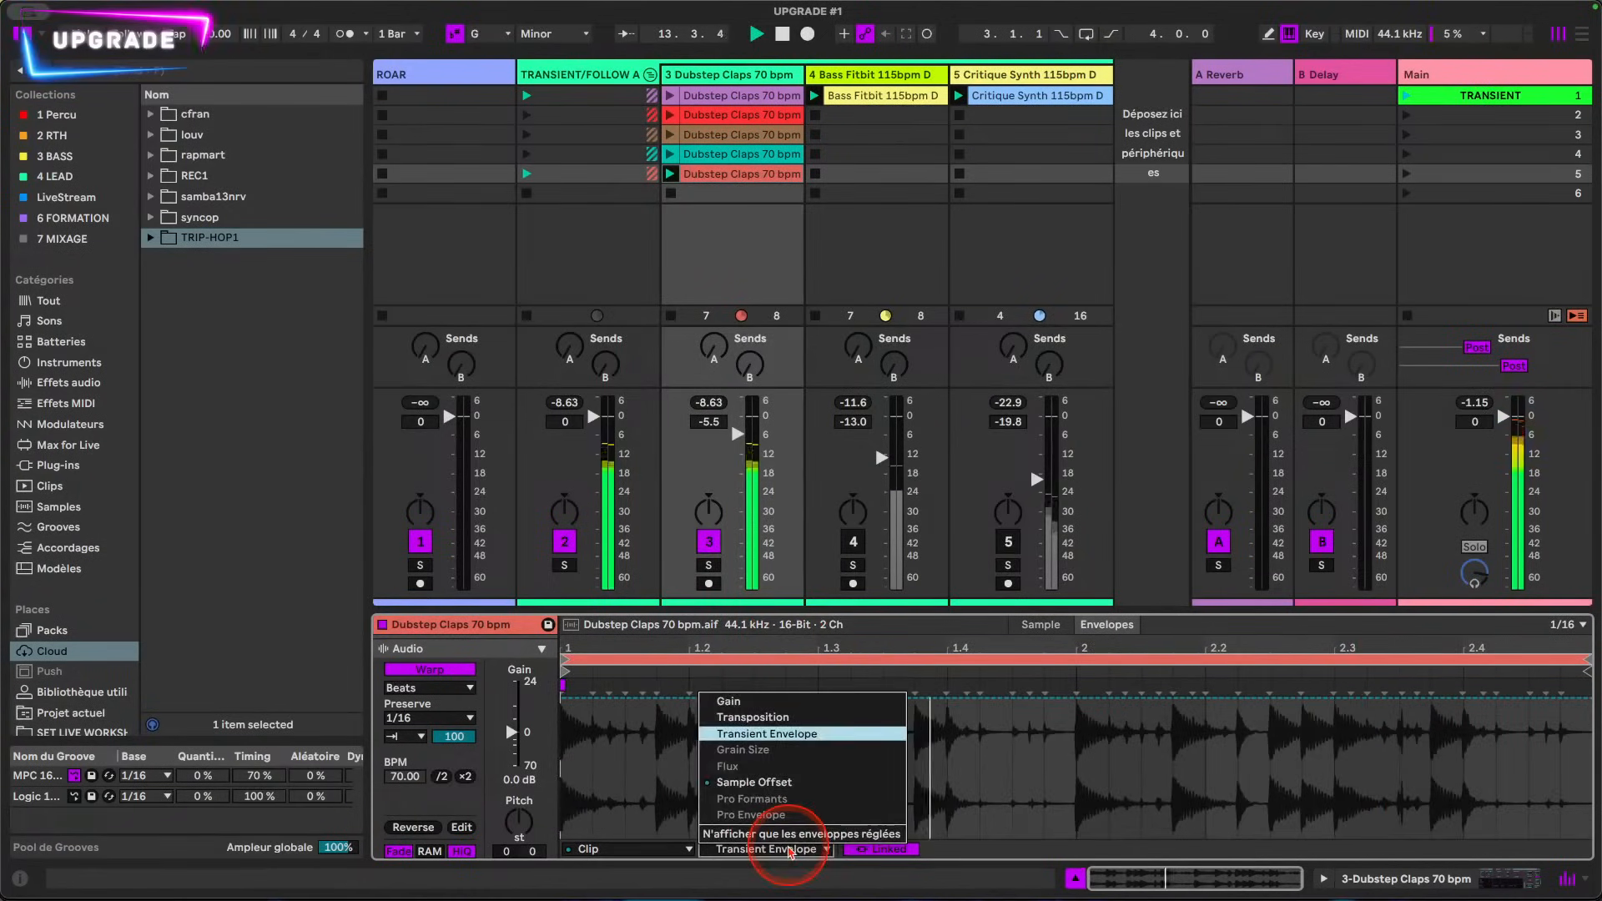
{"action": "left_click", "coordinate": [776, 702]}
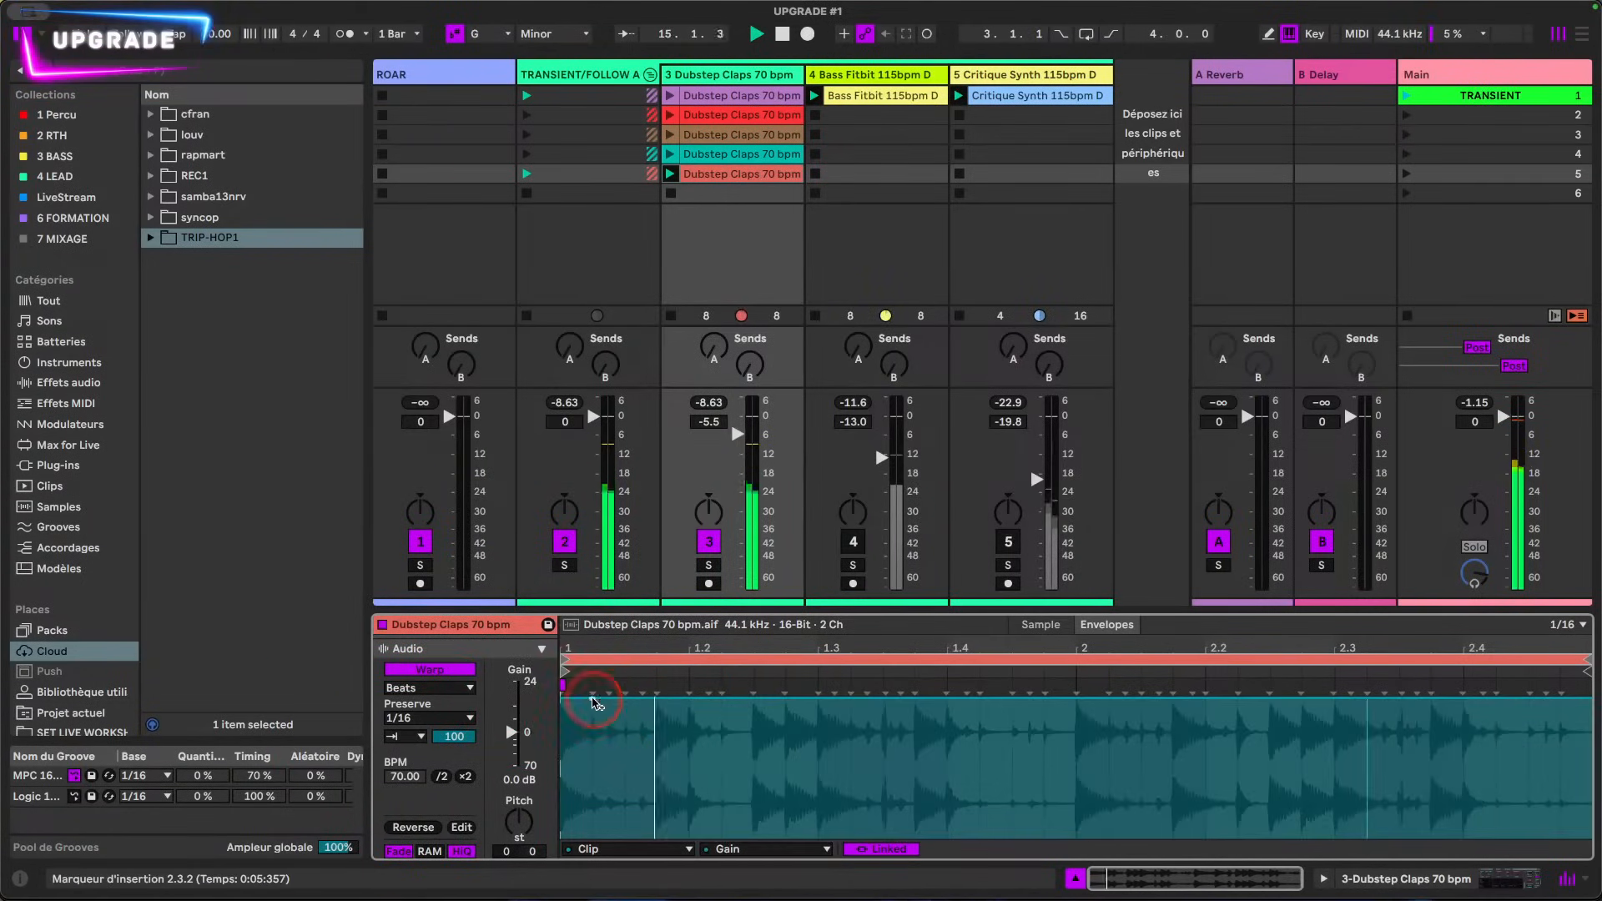
{"action": "left_click_drag", "start_coordinate": [643, 706], "coordinate": [651, 770]}
{"action": "left_click_drag", "start_coordinate": [622, 701], "coordinate": [621, 837]}
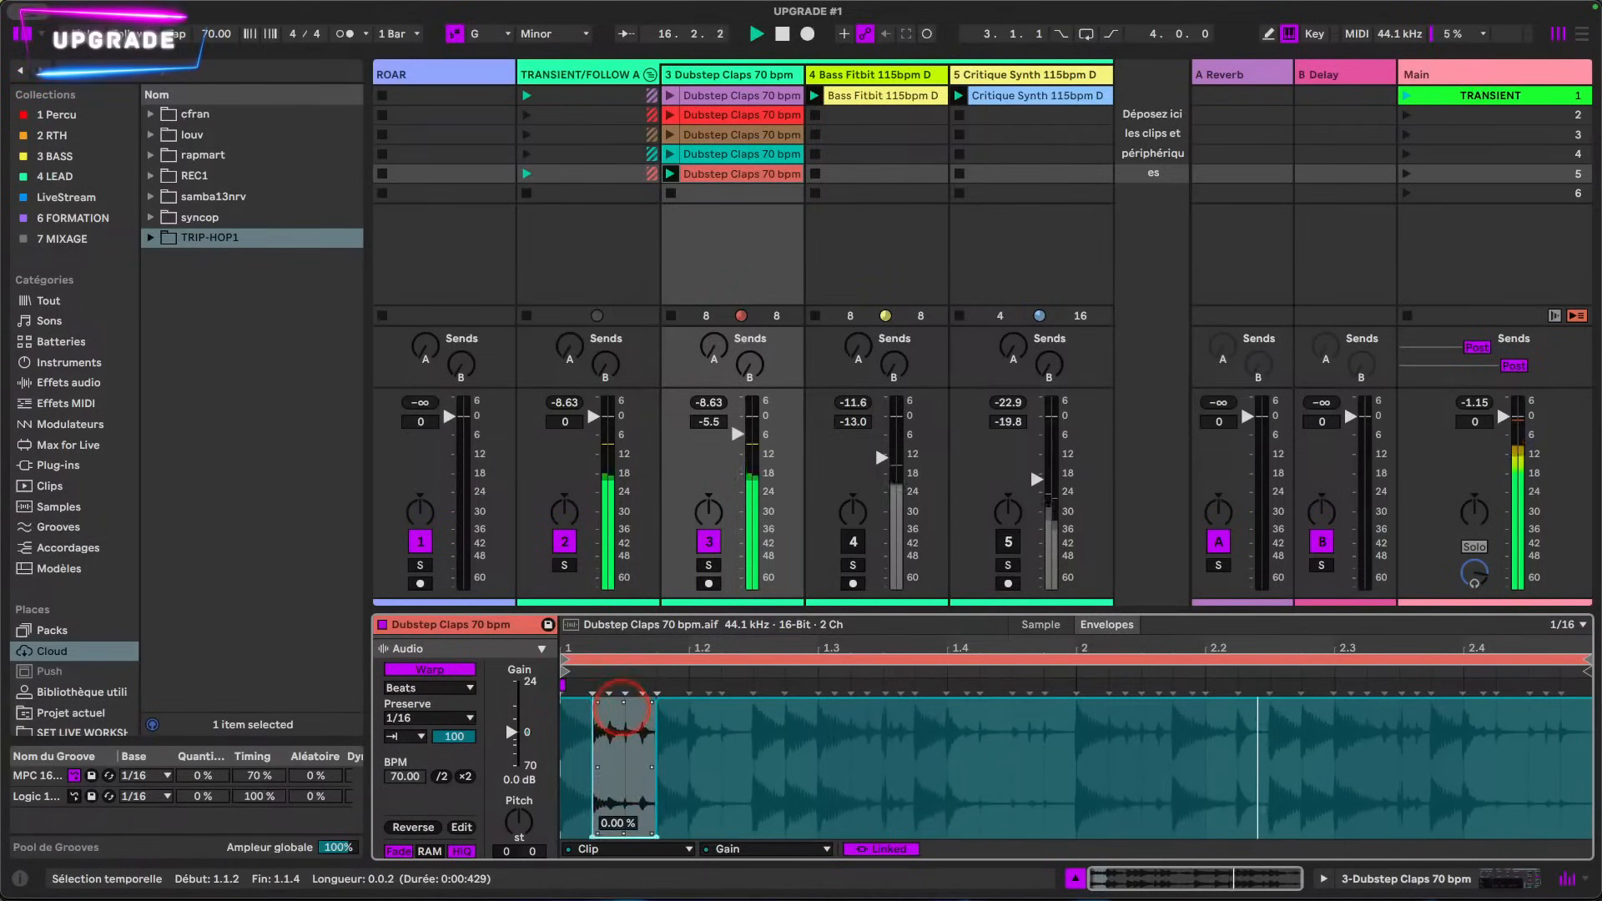
{"action": "left_click_drag", "start_coordinate": [596, 639], "coordinate": [597, 734]}
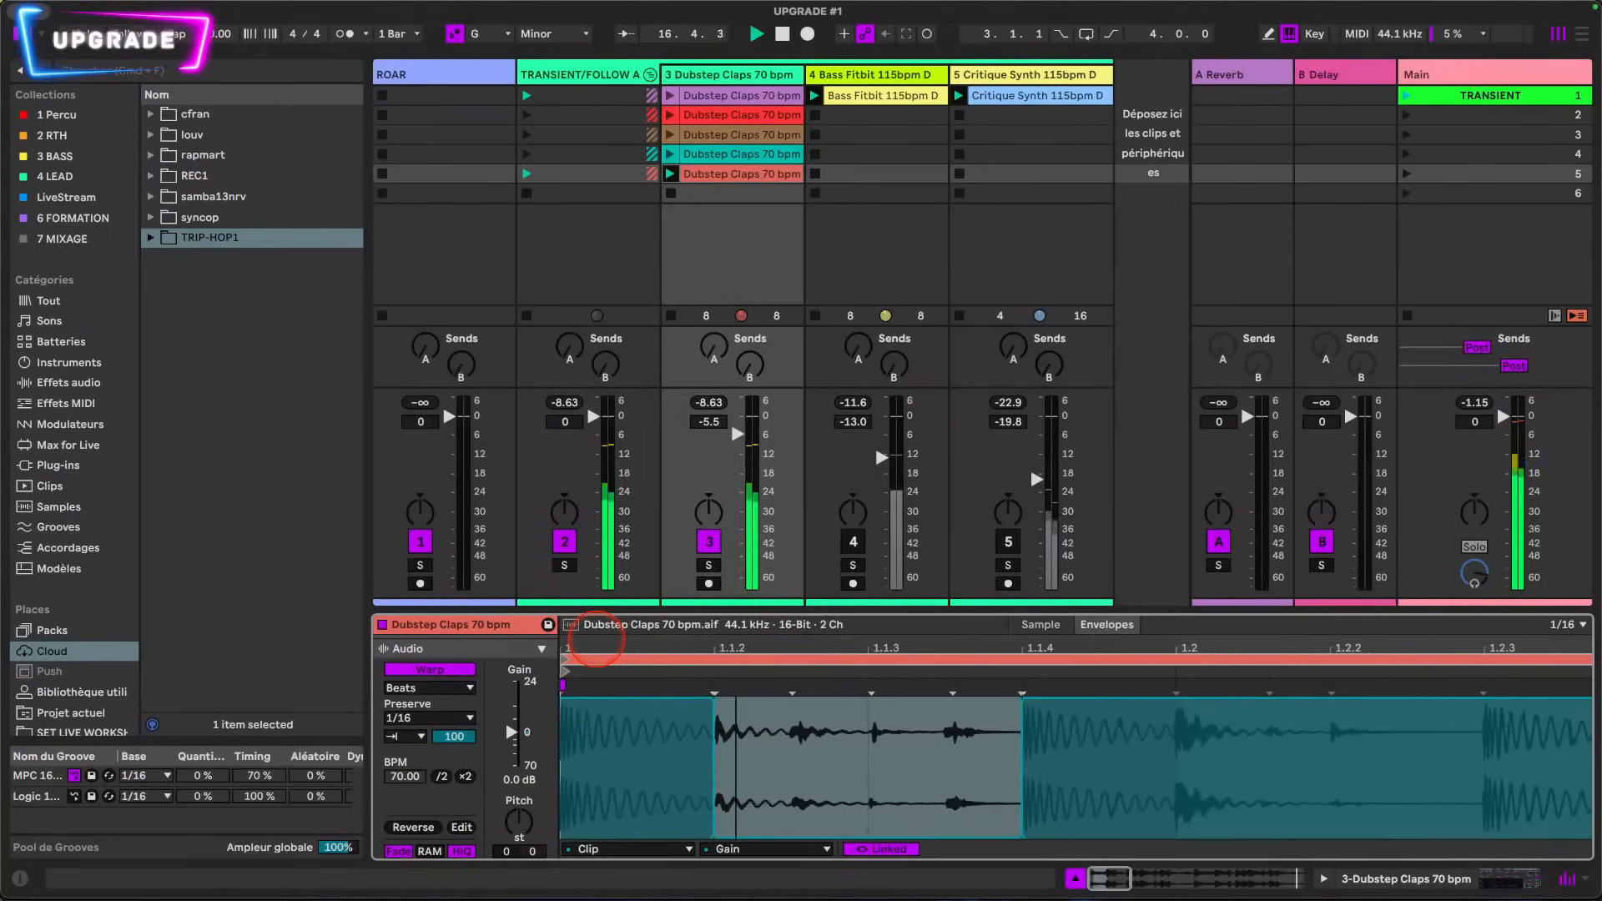
{"action": "key", "text": "space"}
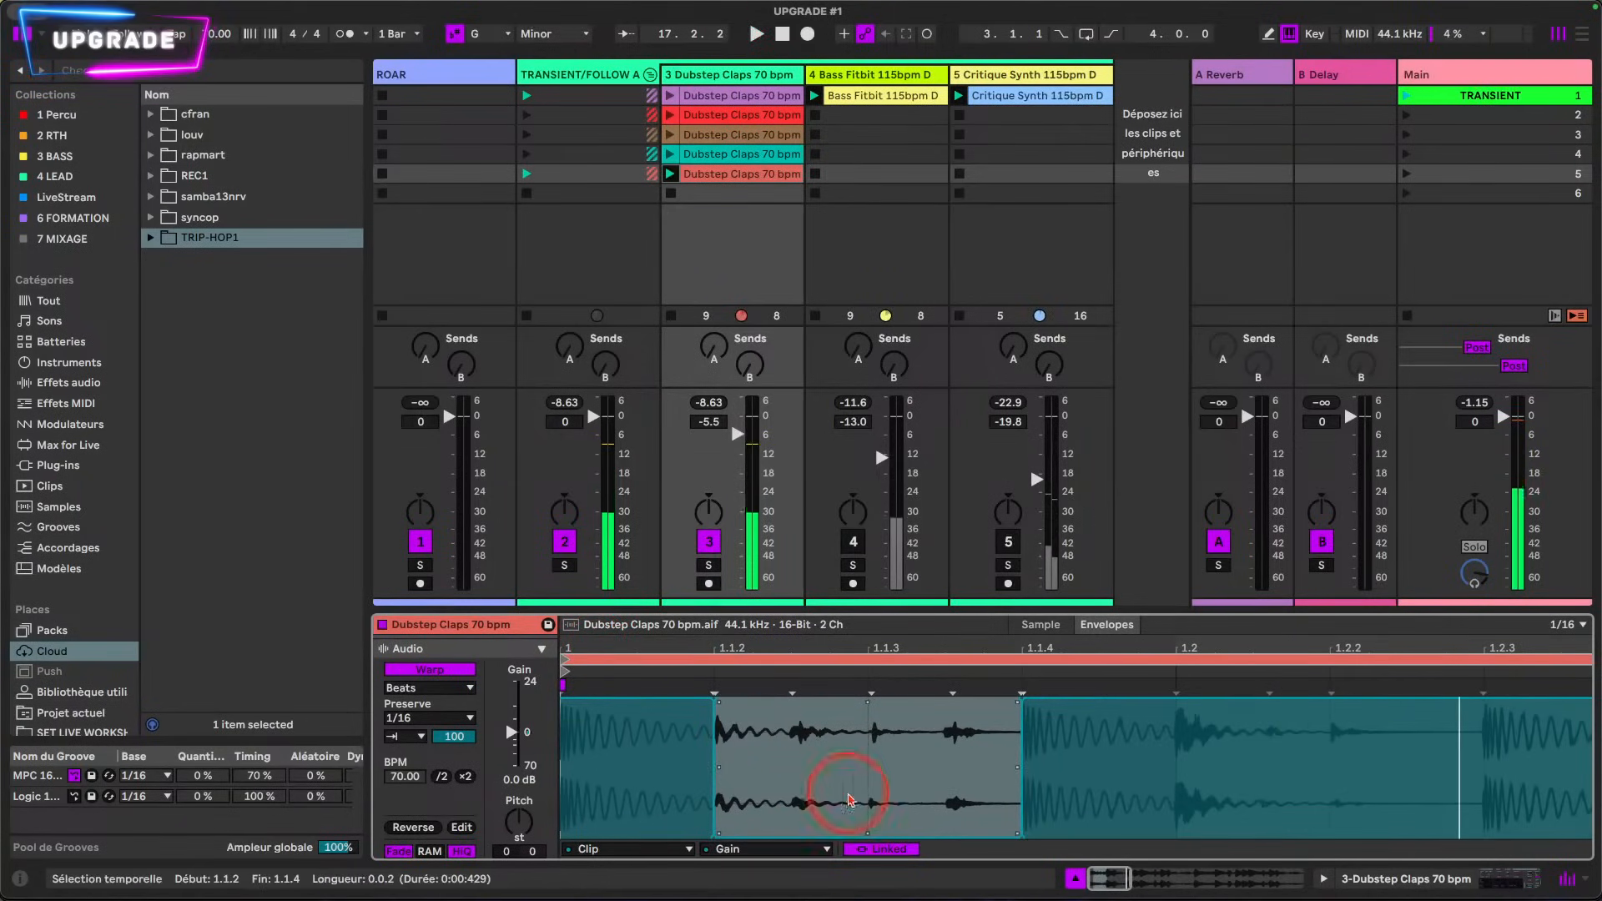
{"action": "left_click_drag", "start_coordinate": [712, 835], "coordinate": [868, 834]}
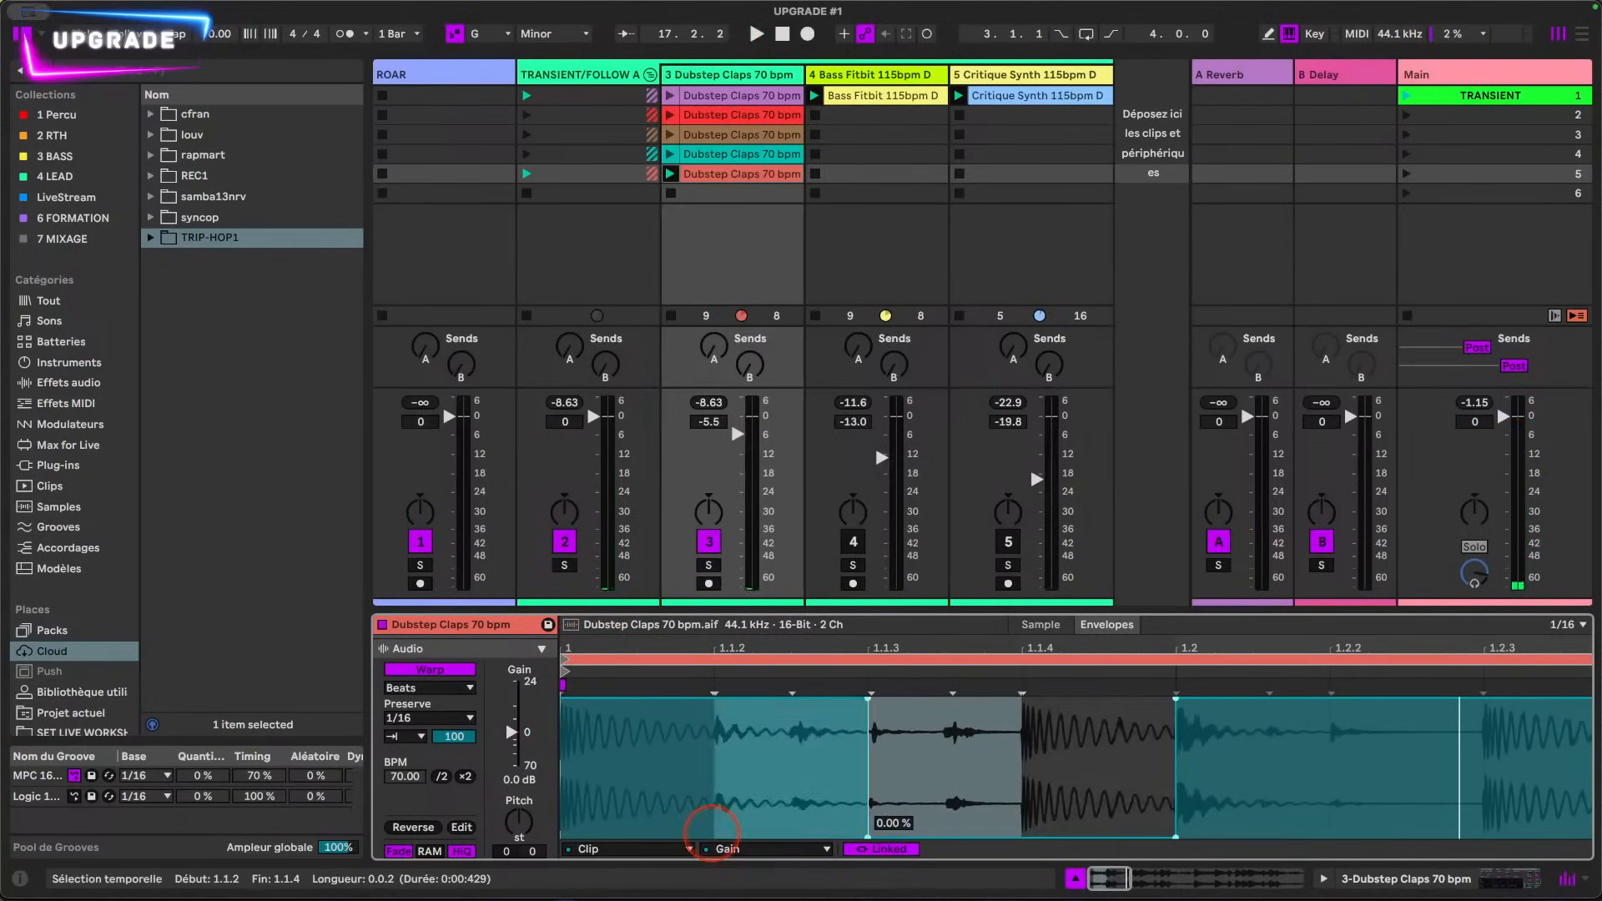
{"action": "left_click", "coordinate": [918, 805]}
{"action": "key", "text": "super+z"}
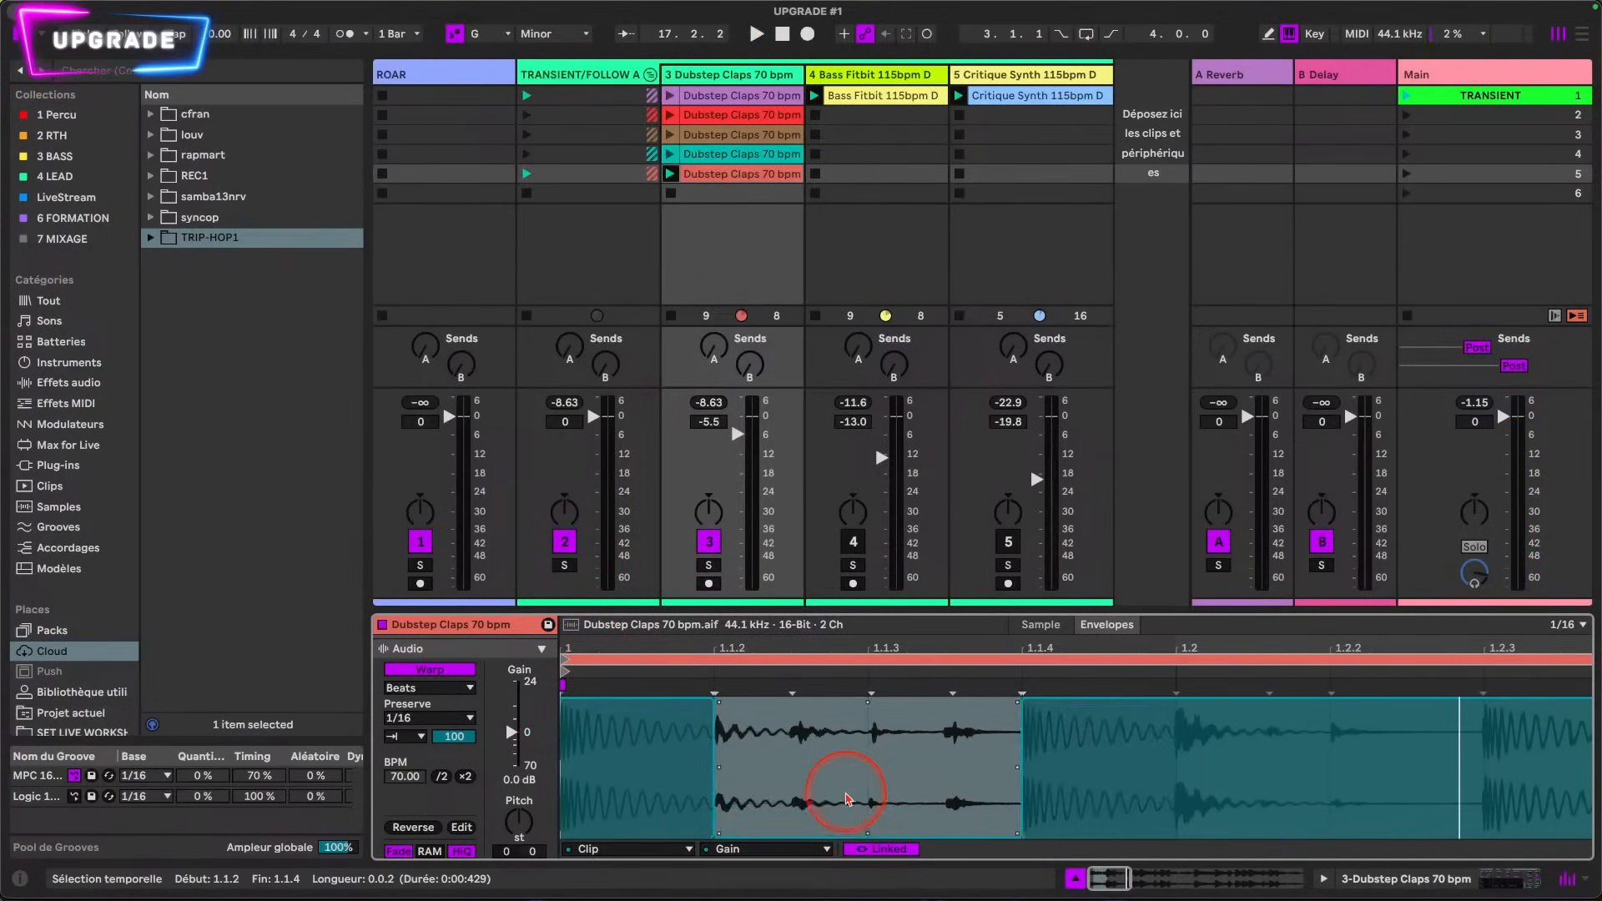
Step: Slope both edges of the muted Gain section between 1.1.2 and 1.1.4 into short fades and start playback
{"action": "left_click", "coordinate": [846, 798]}
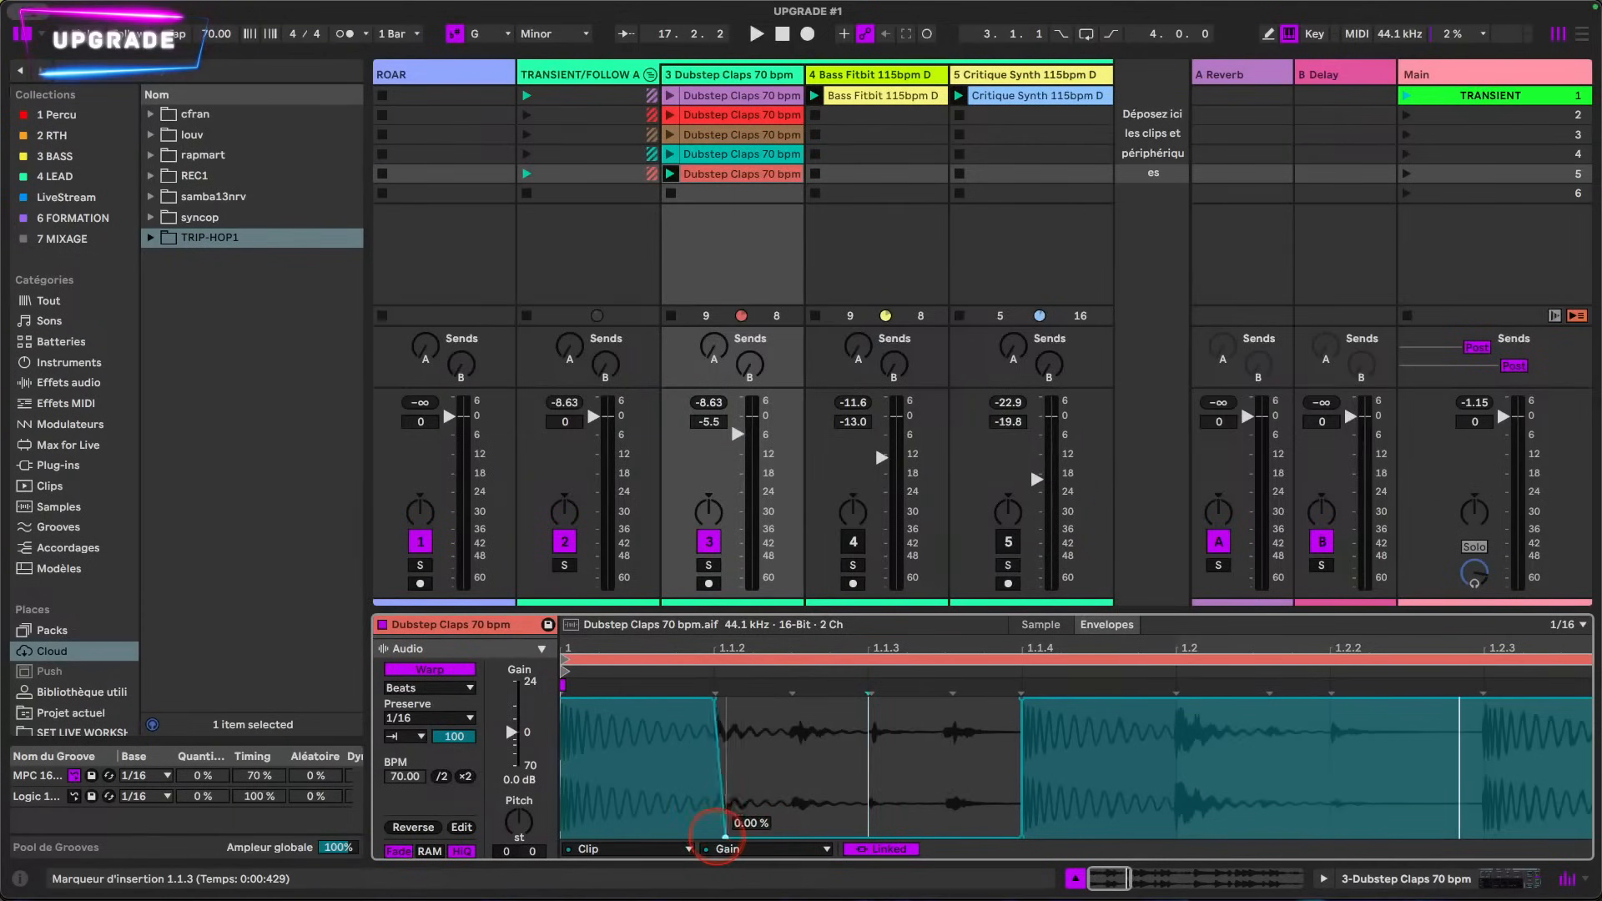
{"action": "left_click_drag", "start_coordinate": [722, 834], "coordinate": [761, 834]}
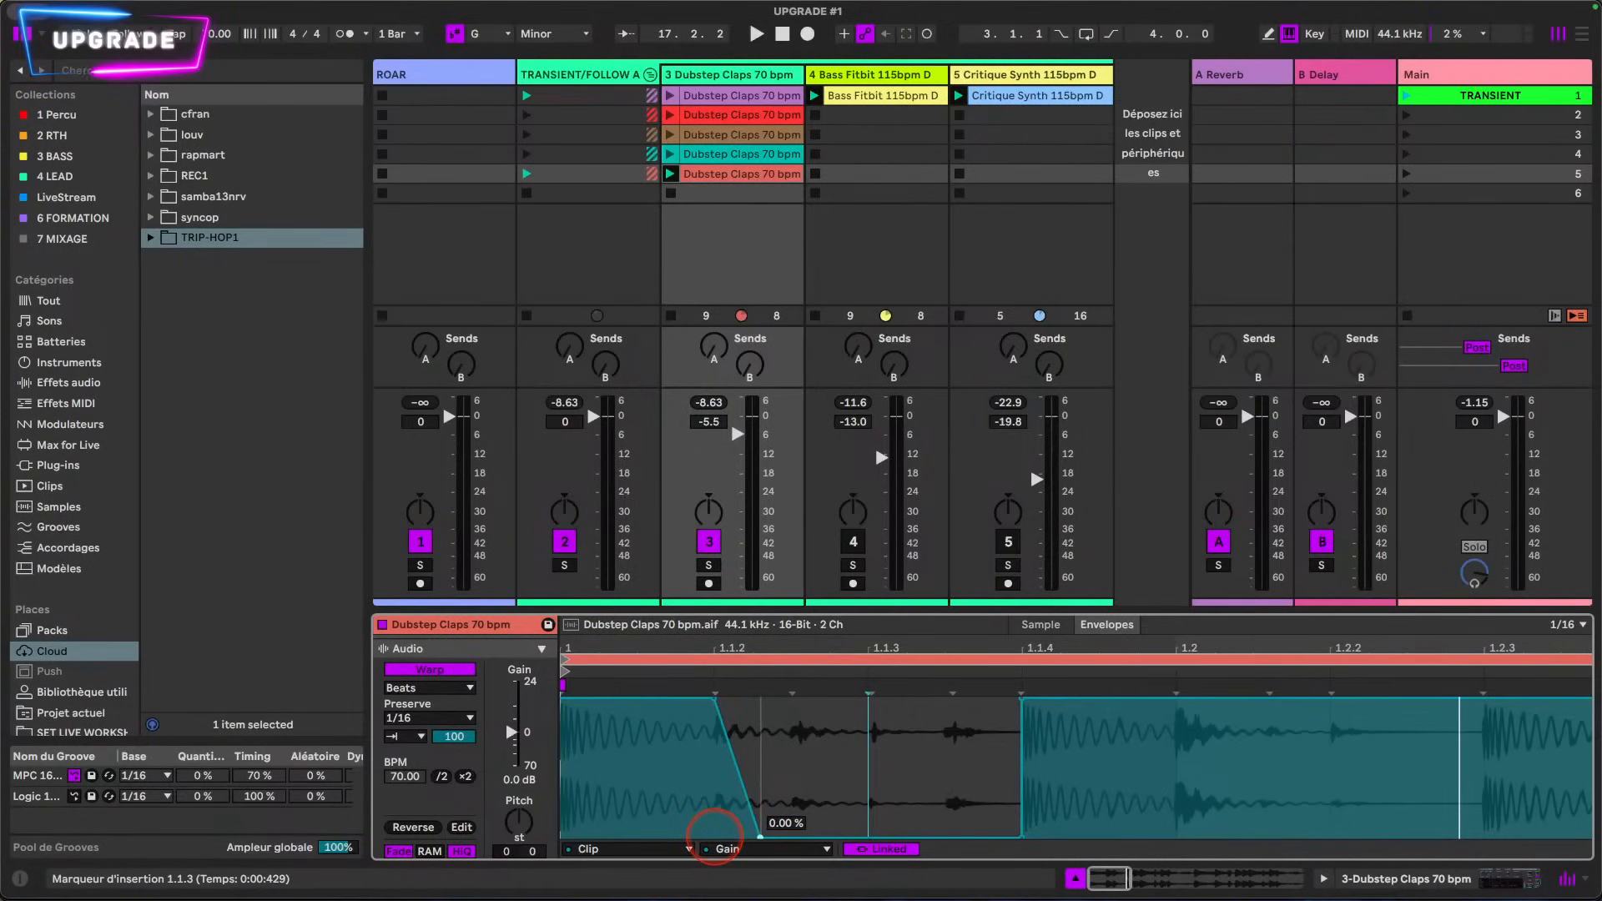
{"action": "left_click_drag", "start_coordinate": [761, 835], "coordinate": [737, 835]}
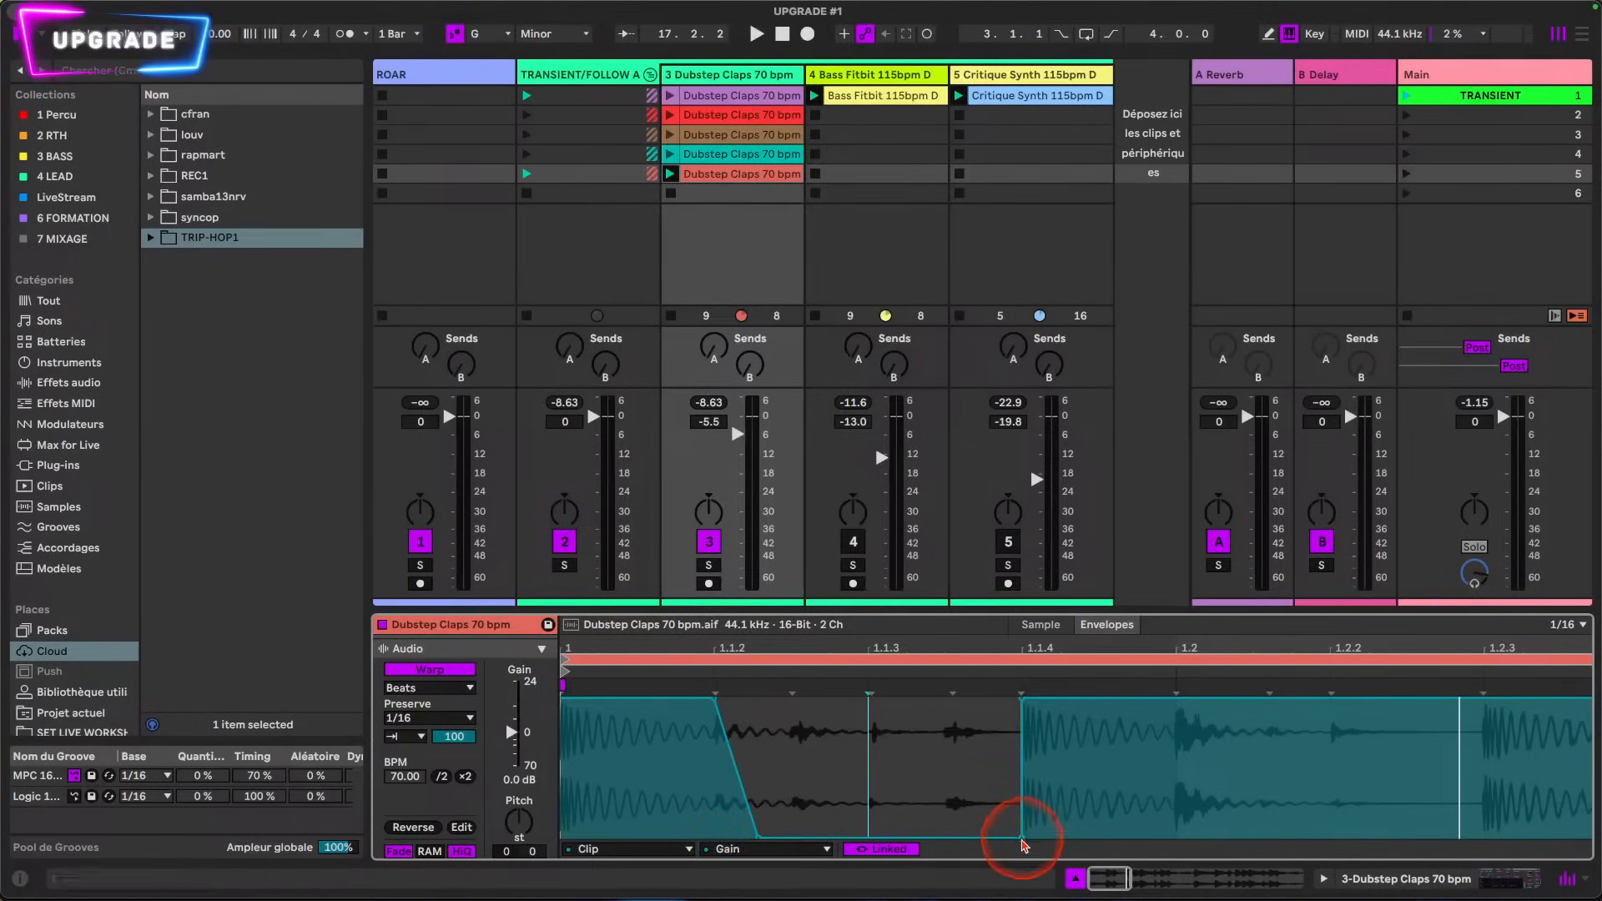
{"action": "mouse_move", "coordinate": [1000, 835]}
{"action": "left_mouse_down"}
{"action": "mouse_move", "coordinate": [869, 835]}
{"action": "mouse_move", "coordinate": [999, 835]}
{"action": "mouse_move", "coordinate": [940, 835]}
{"action": "mouse_move", "coordinate": [968, 836]}
{"action": "left_mouse_up"}
{"action": "key", "text": "space"}
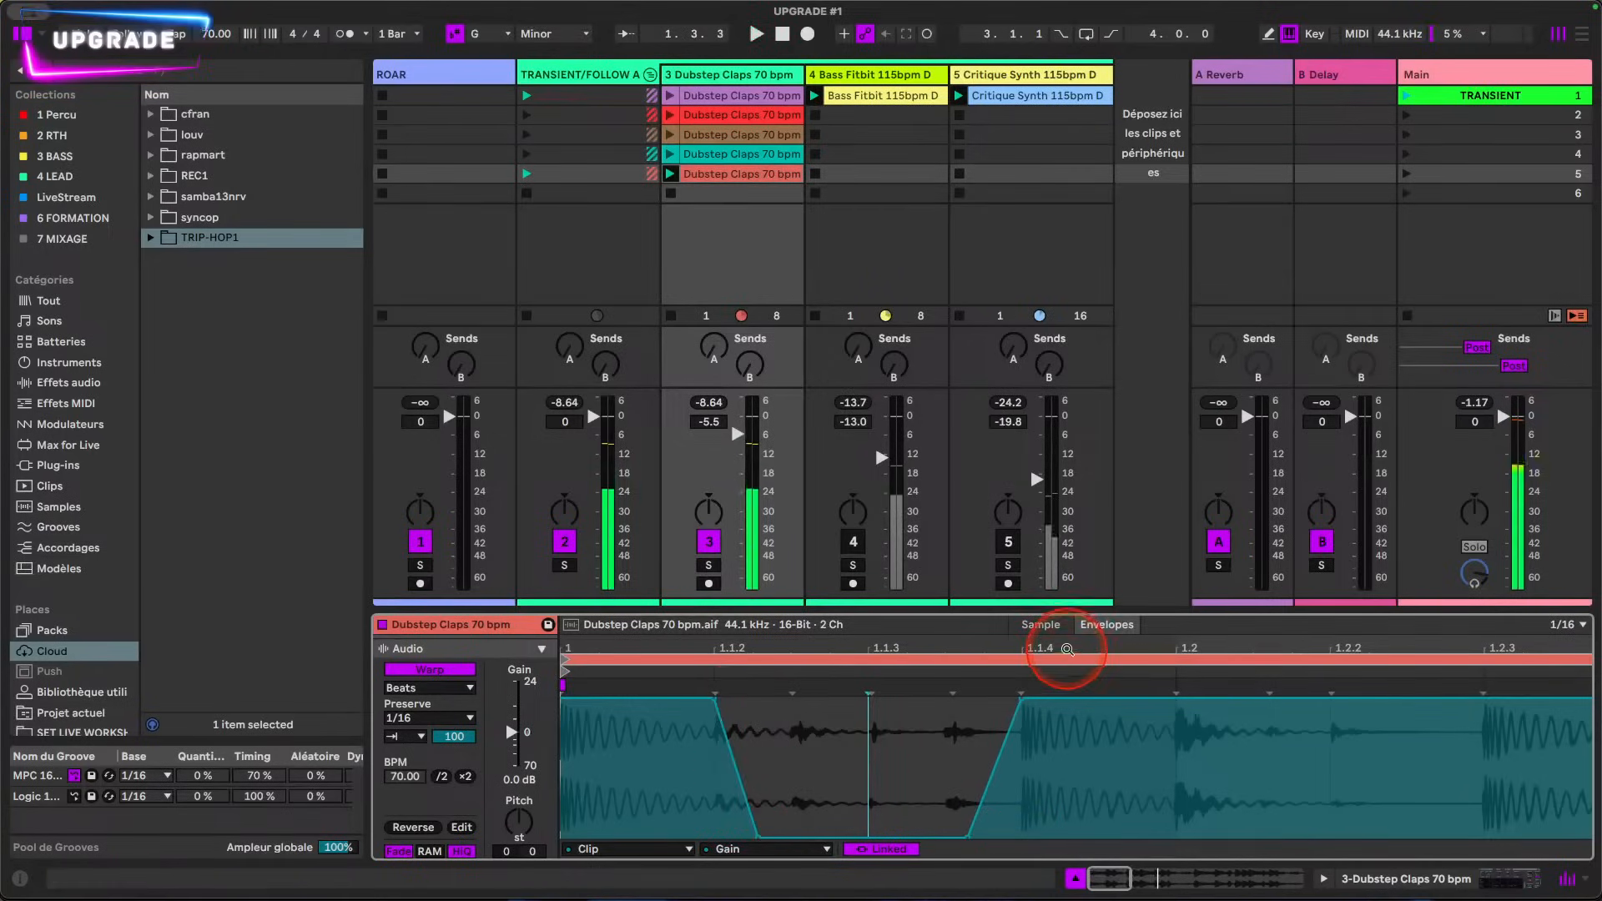
Step: Lower the Gain envelope to 0% over the slice from 1.2.2 to 1.2.3
{"action": "left_click_drag", "start_coordinate": [1065, 652], "coordinate": [1065, 647]}
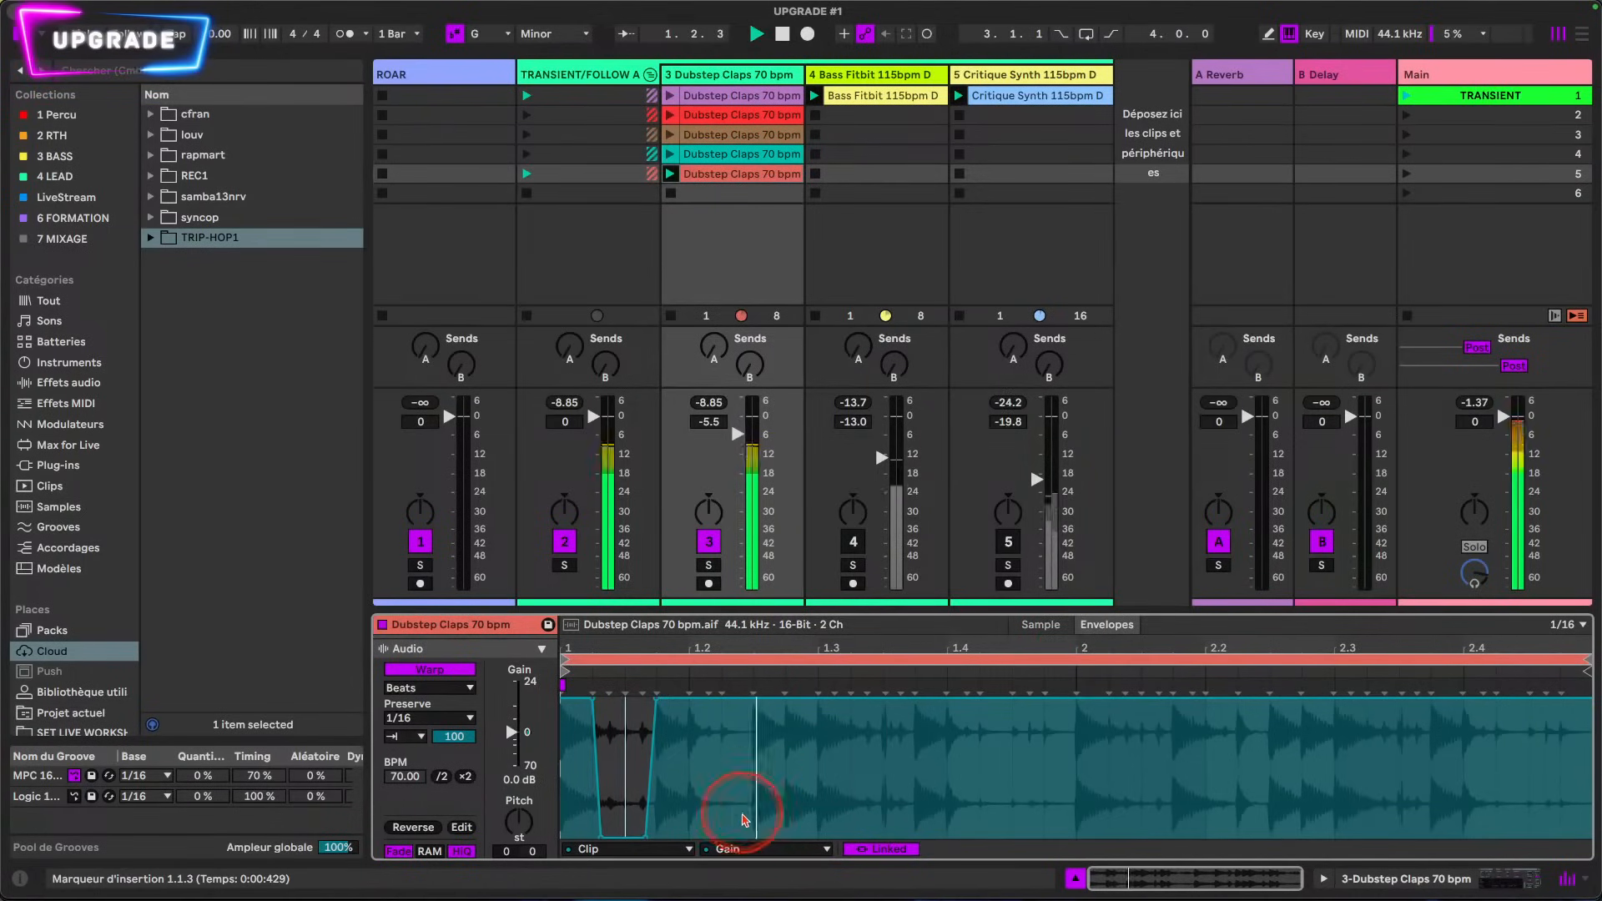
{"action": "left_click_drag", "start_coordinate": [730, 787], "coordinate": [756, 800]}
{"action": "left_click_drag", "start_coordinate": [740, 708], "coordinate": [735, 837]}
{"action": "left_click", "coordinate": [729, 764]}
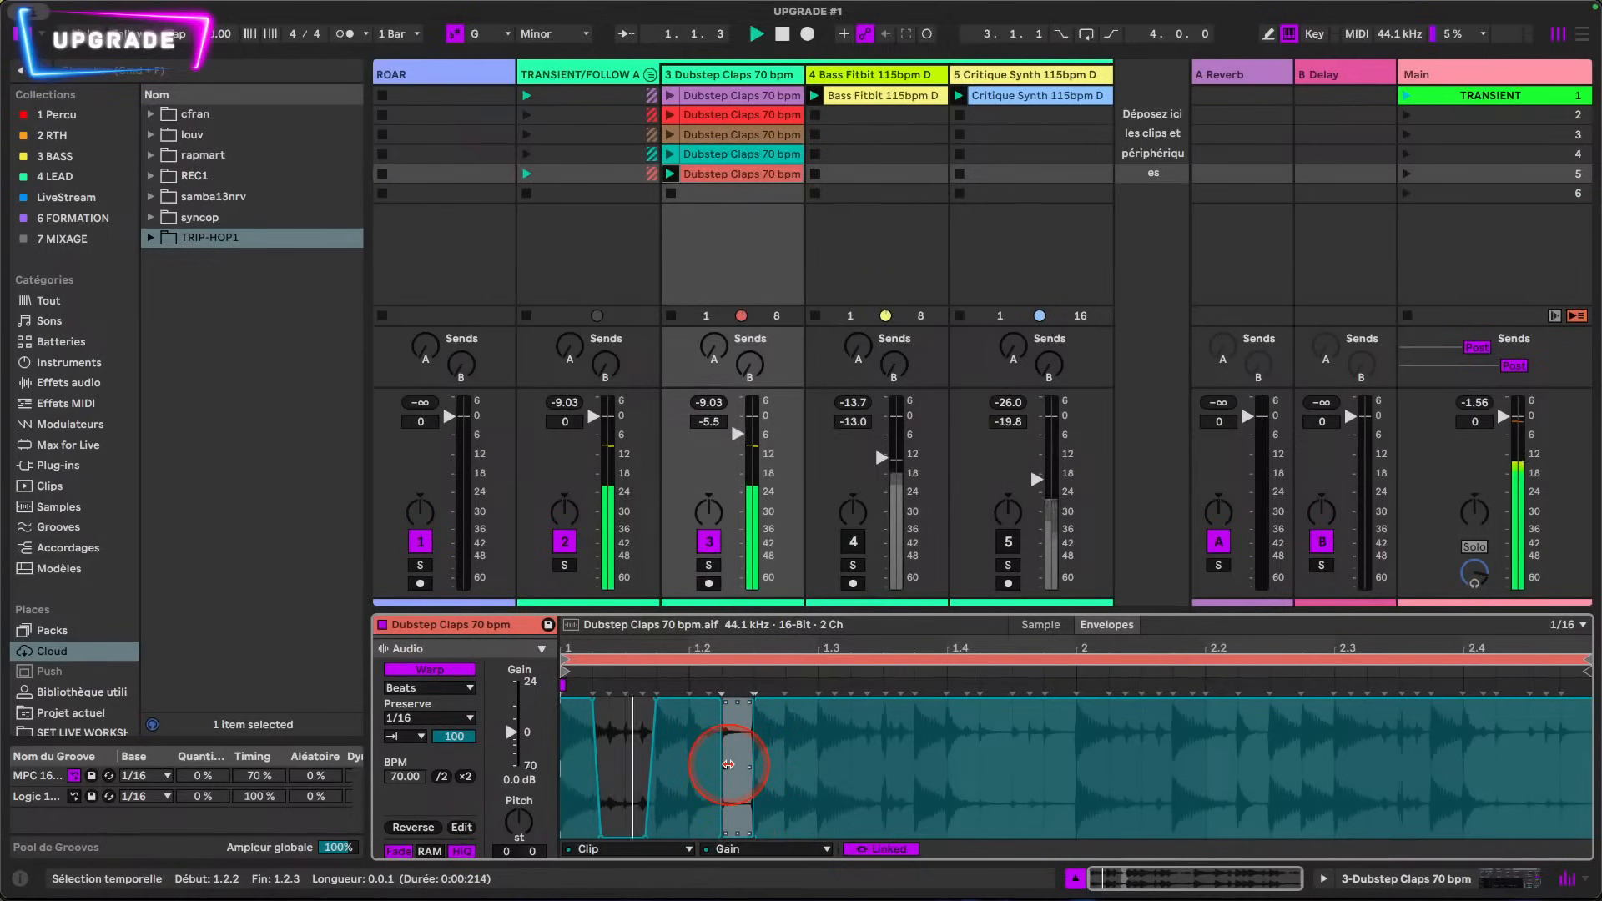
Step: Mute the section from 1.3.2 to 1.3.4 with the Gain envelope and play back the loop
{"action": "left_click", "coordinate": [820, 766]}
{"action": "left_click_drag", "start_coordinate": [864, 766], "coordinate": [914, 767]}
{"action": "left_click", "coordinate": [885, 701]}
{"action": "left_click_drag", "start_coordinate": [887, 709], "coordinate": [887, 836]}
{"action": "key", "text": "space"}
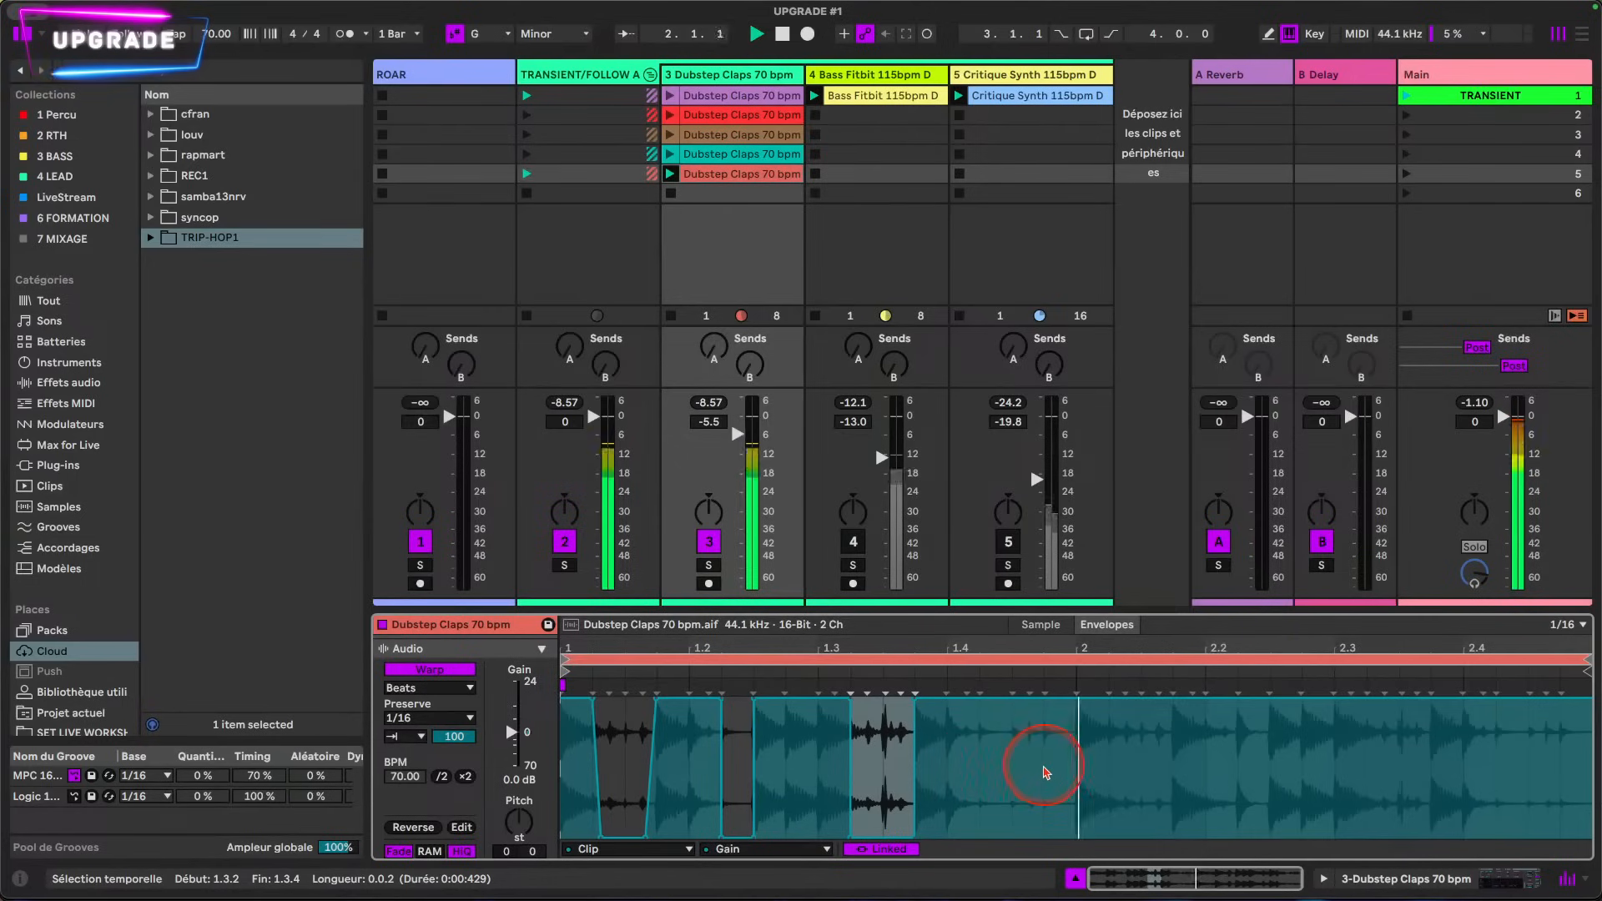
Step: Lower the Gain envelope to the minimum from 1.4.3 to 2.1 and from 2.2.1 to 2.2.2
{"action": "left_click_drag", "start_coordinate": [1160, 766], "coordinate": [1050, 839]}
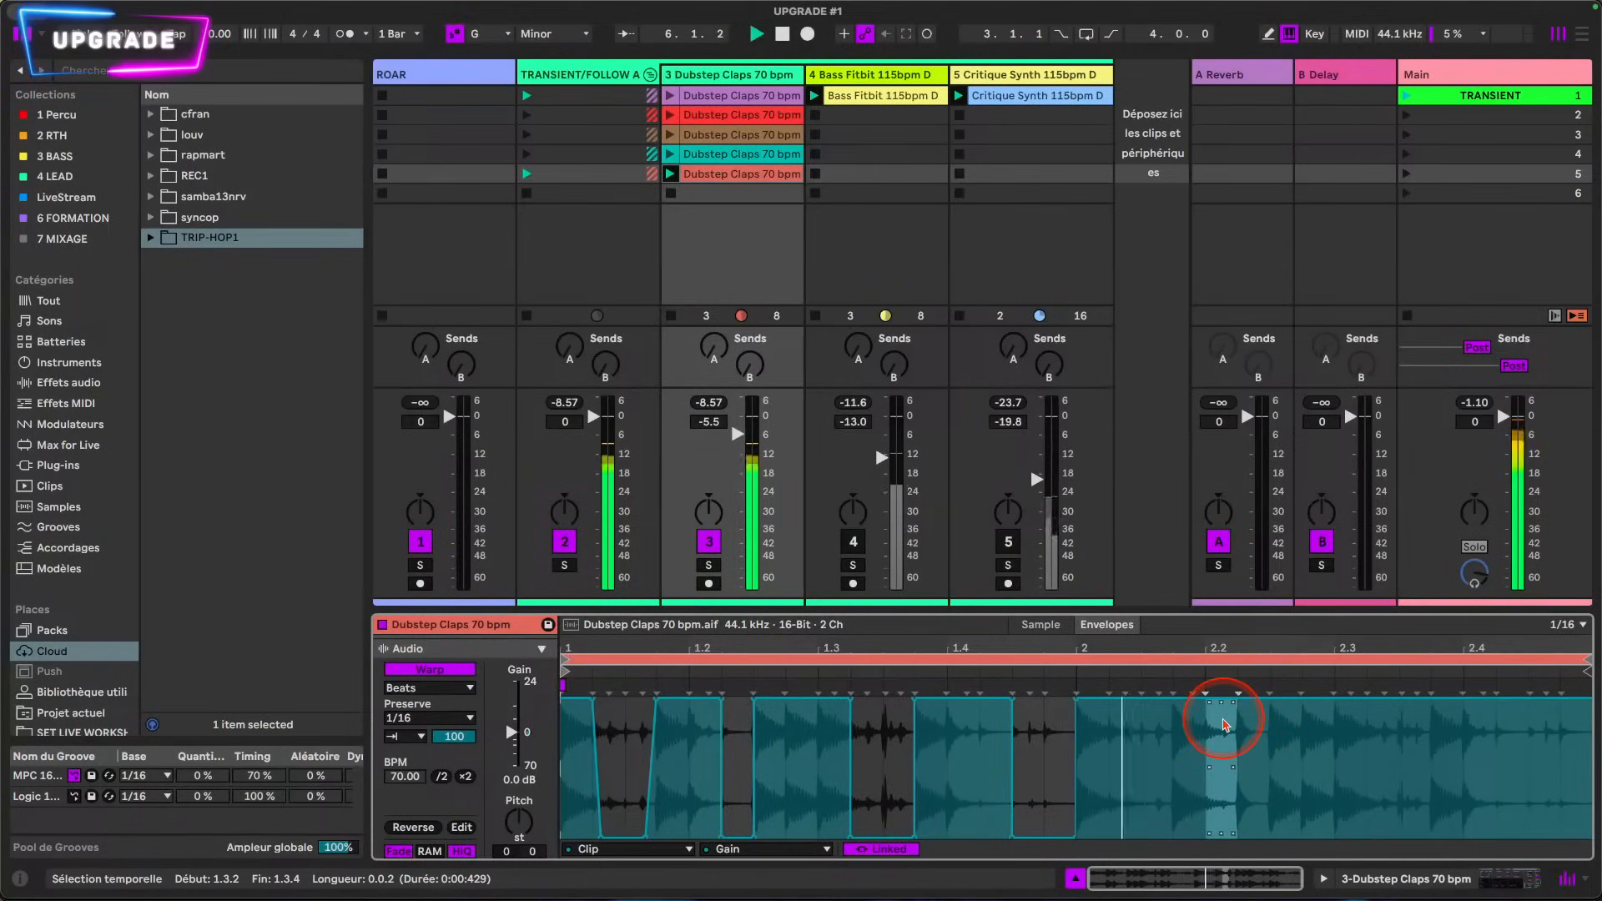
{"action": "left_click", "coordinate": [1224, 724]}
{"action": "left_click_drag", "start_coordinate": [1205, 743], "coordinate": [1223, 712]}
{"action": "left_click", "coordinate": [1222, 709]}
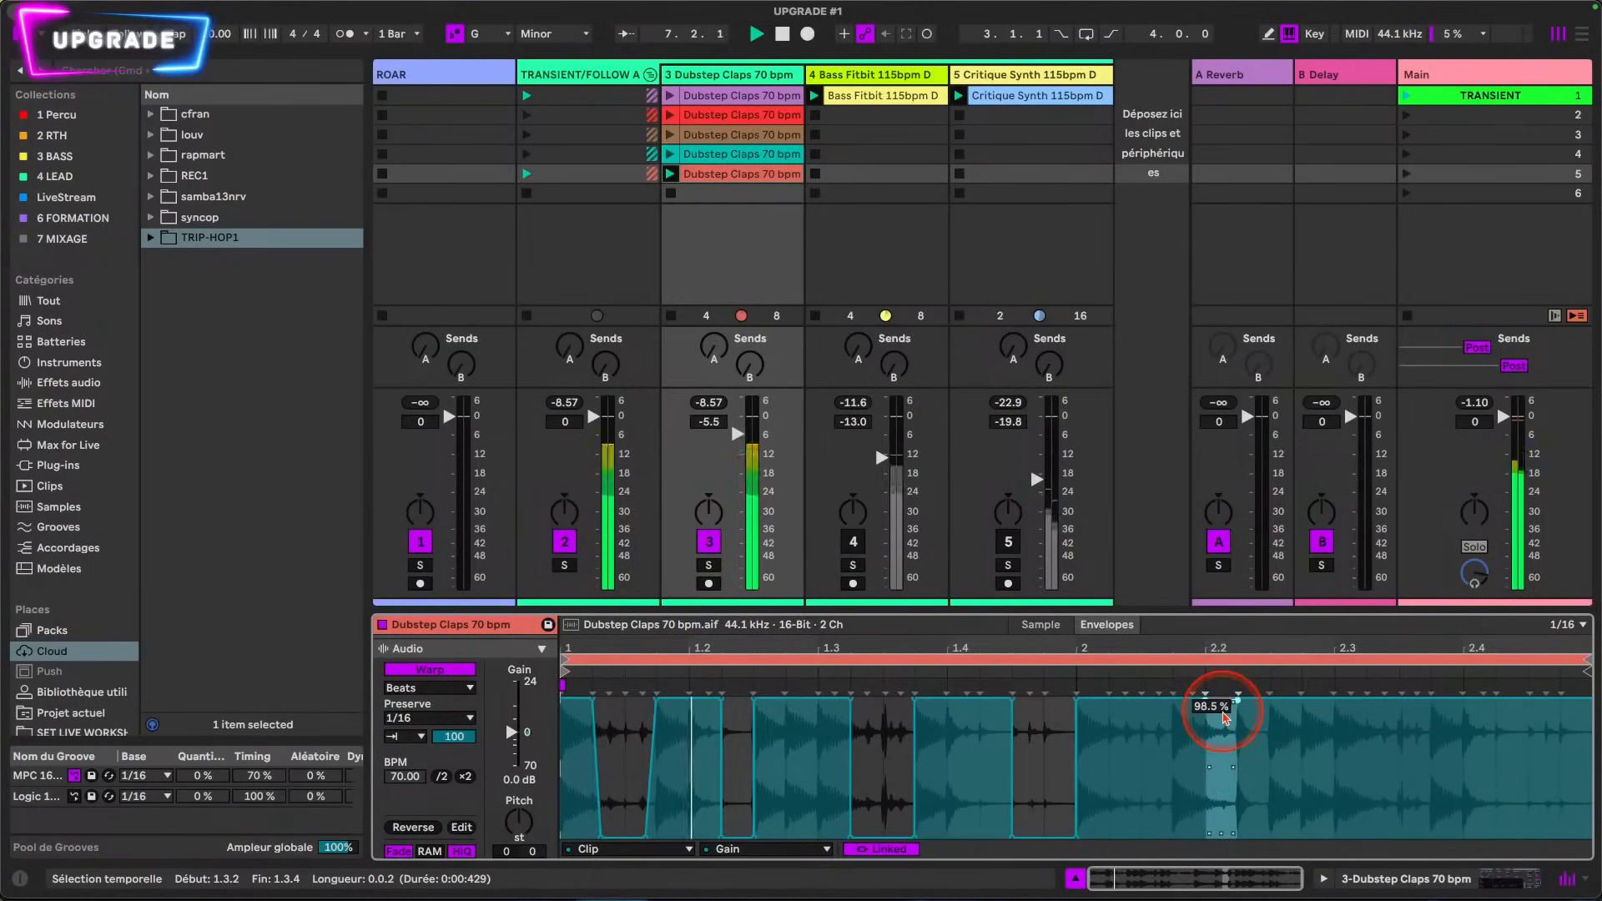
{"action": "left_click", "coordinate": [1380, 759]}
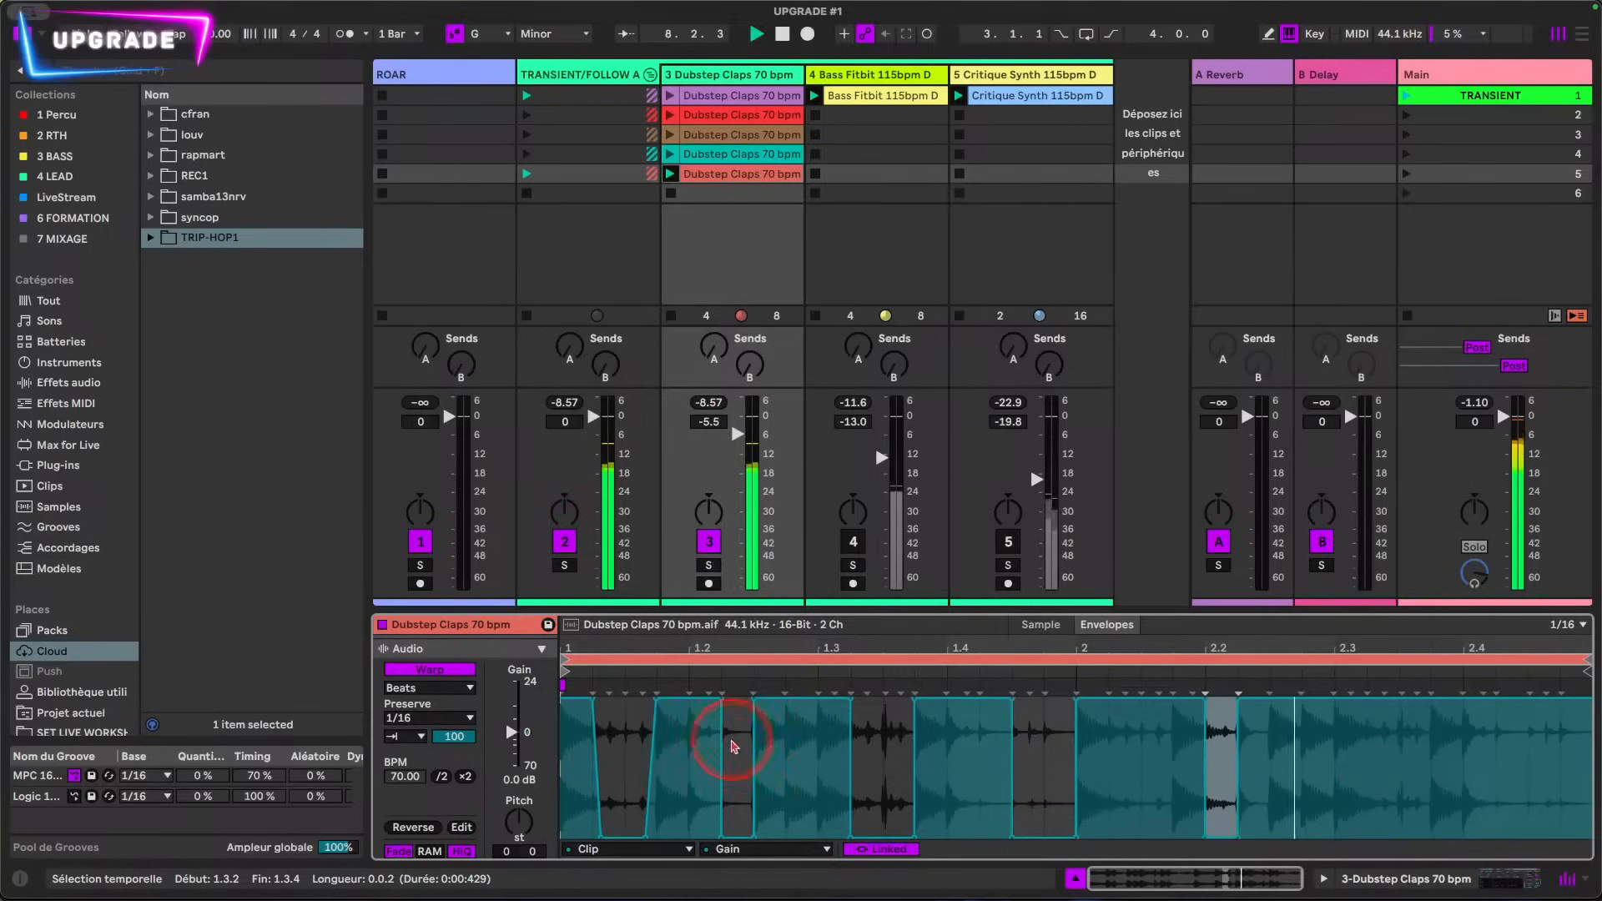
Step: Switch to the Transient Envelope and lower it evenly across the whole clip to slightly above half
{"action": "left_click", "coordinate": [742, 849]}
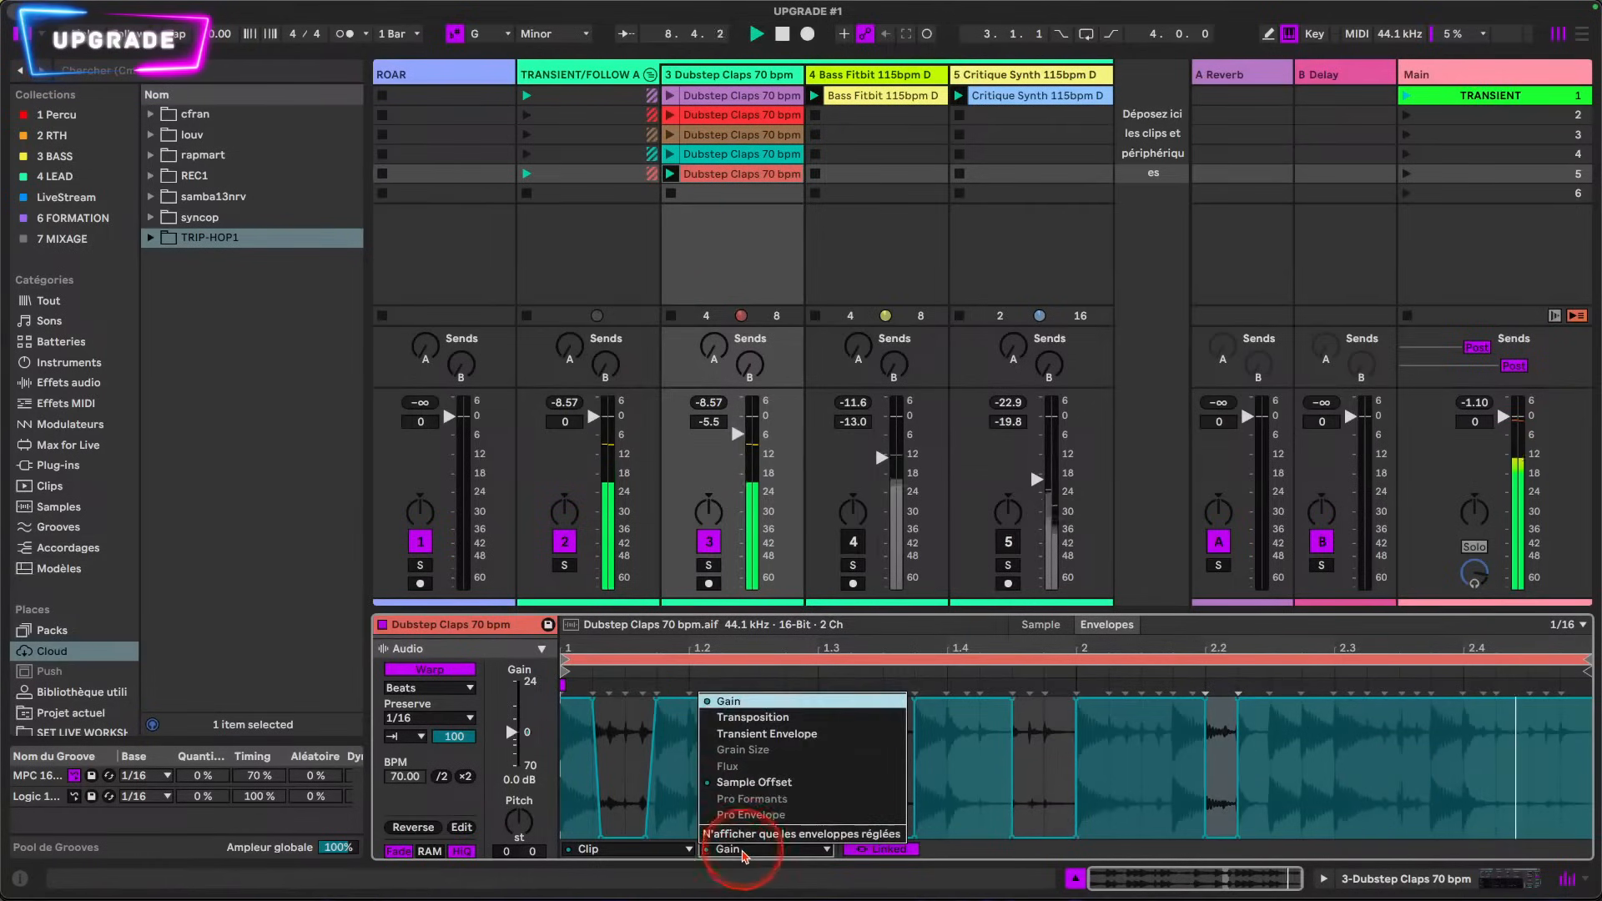
{"action": "left_click", "coordinate": [790, 734]}
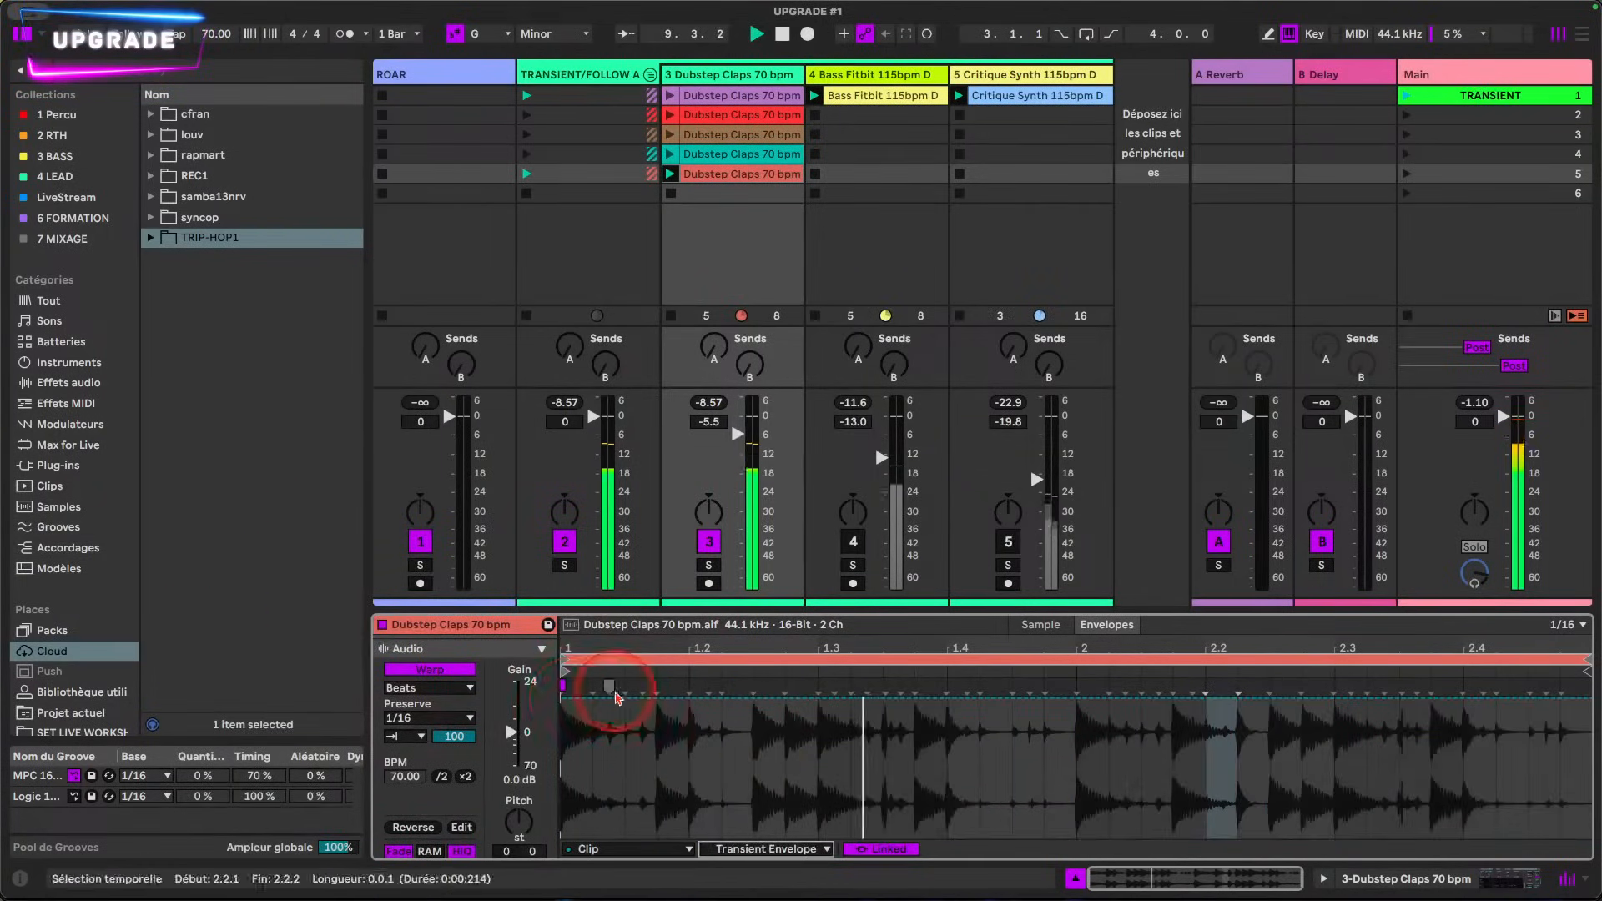
{"action": "left_click_drag", "start_coordinate": [640, 707], "coordinate": [491, 754]}
Step: Audition the loop with Preserve at 1/2 and 1/4, setting the transient loop mode to forward looping
{"action": "left_click", "coordinate": [442, 718]}
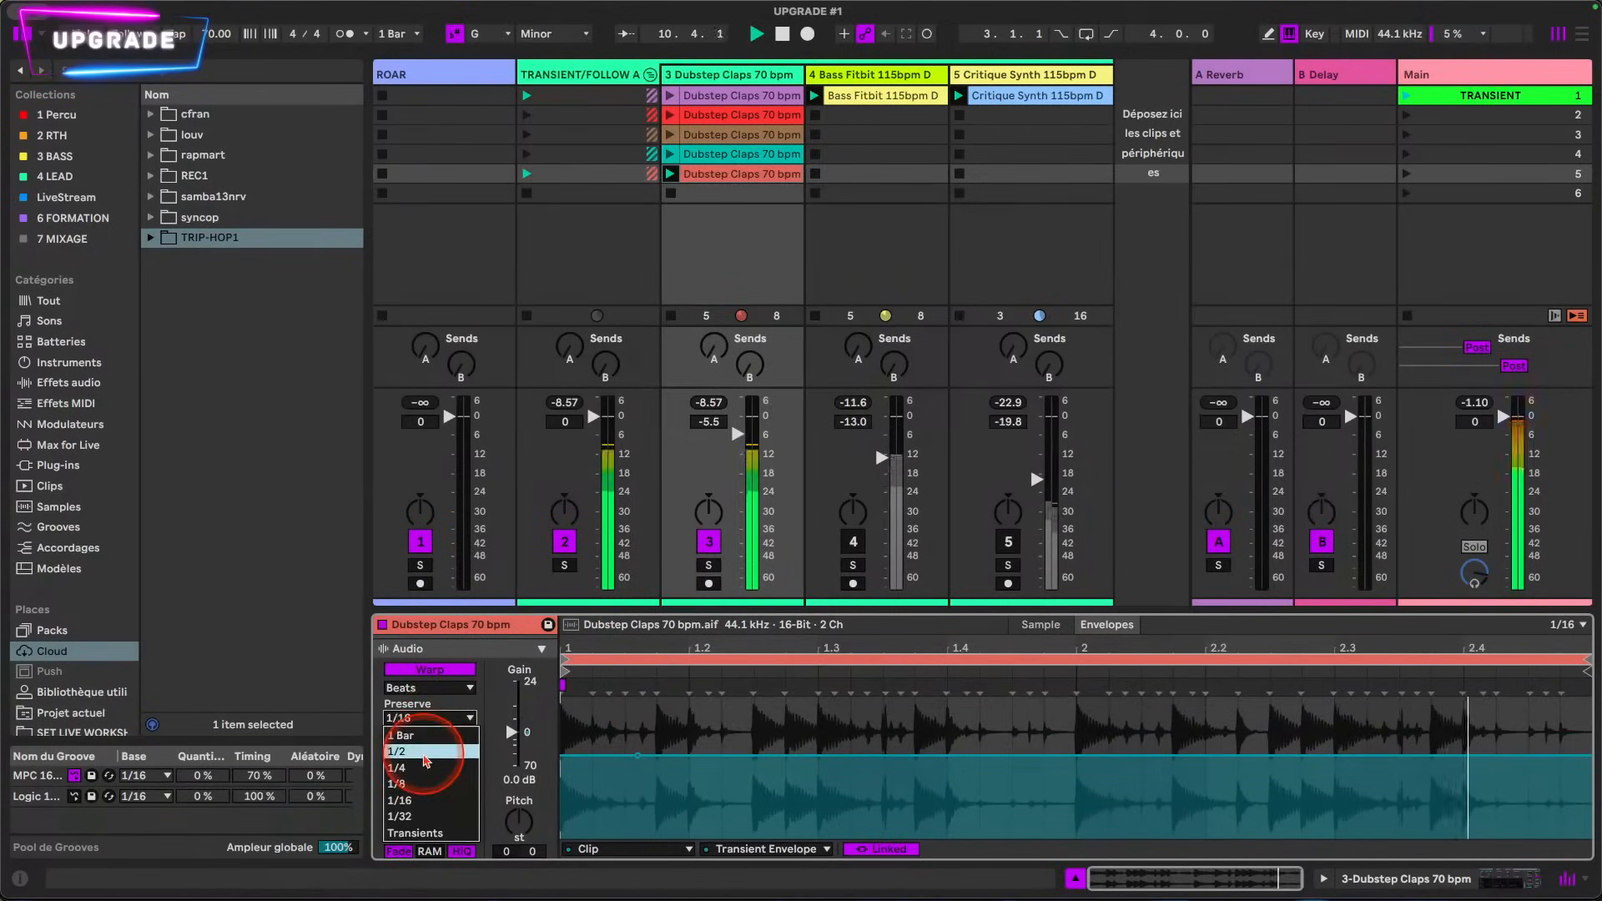
{"action": "left_click", "coordinate": [426, 758]}
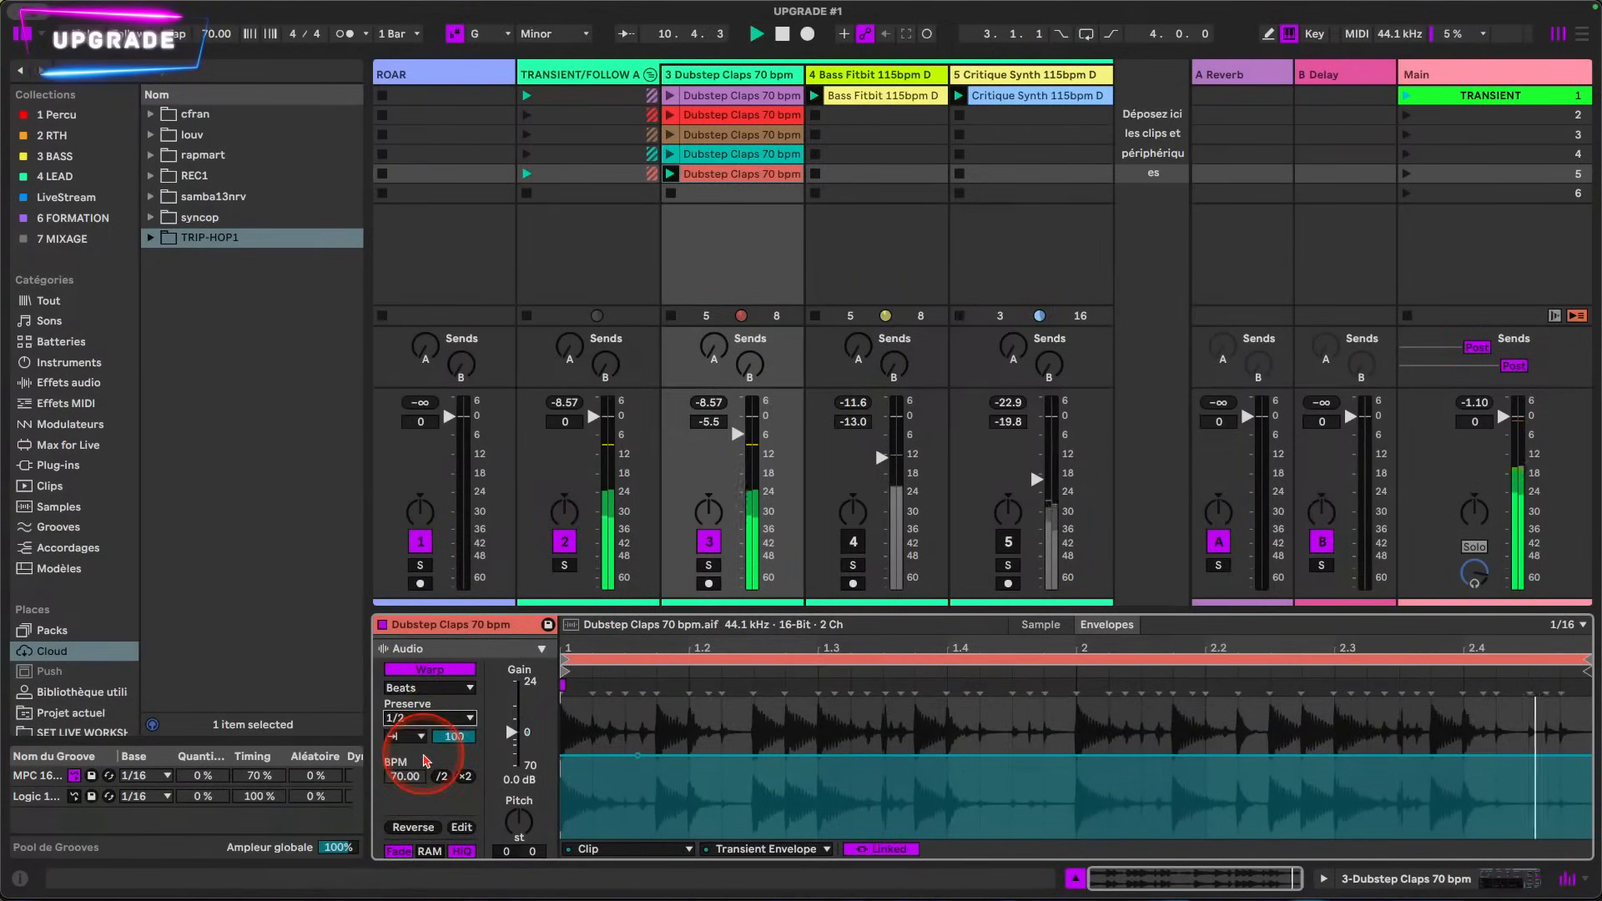
{"action": "left_click", "coordinate": [441, 718]}
{"action": "left_click", "coordinate": [417, 767]}
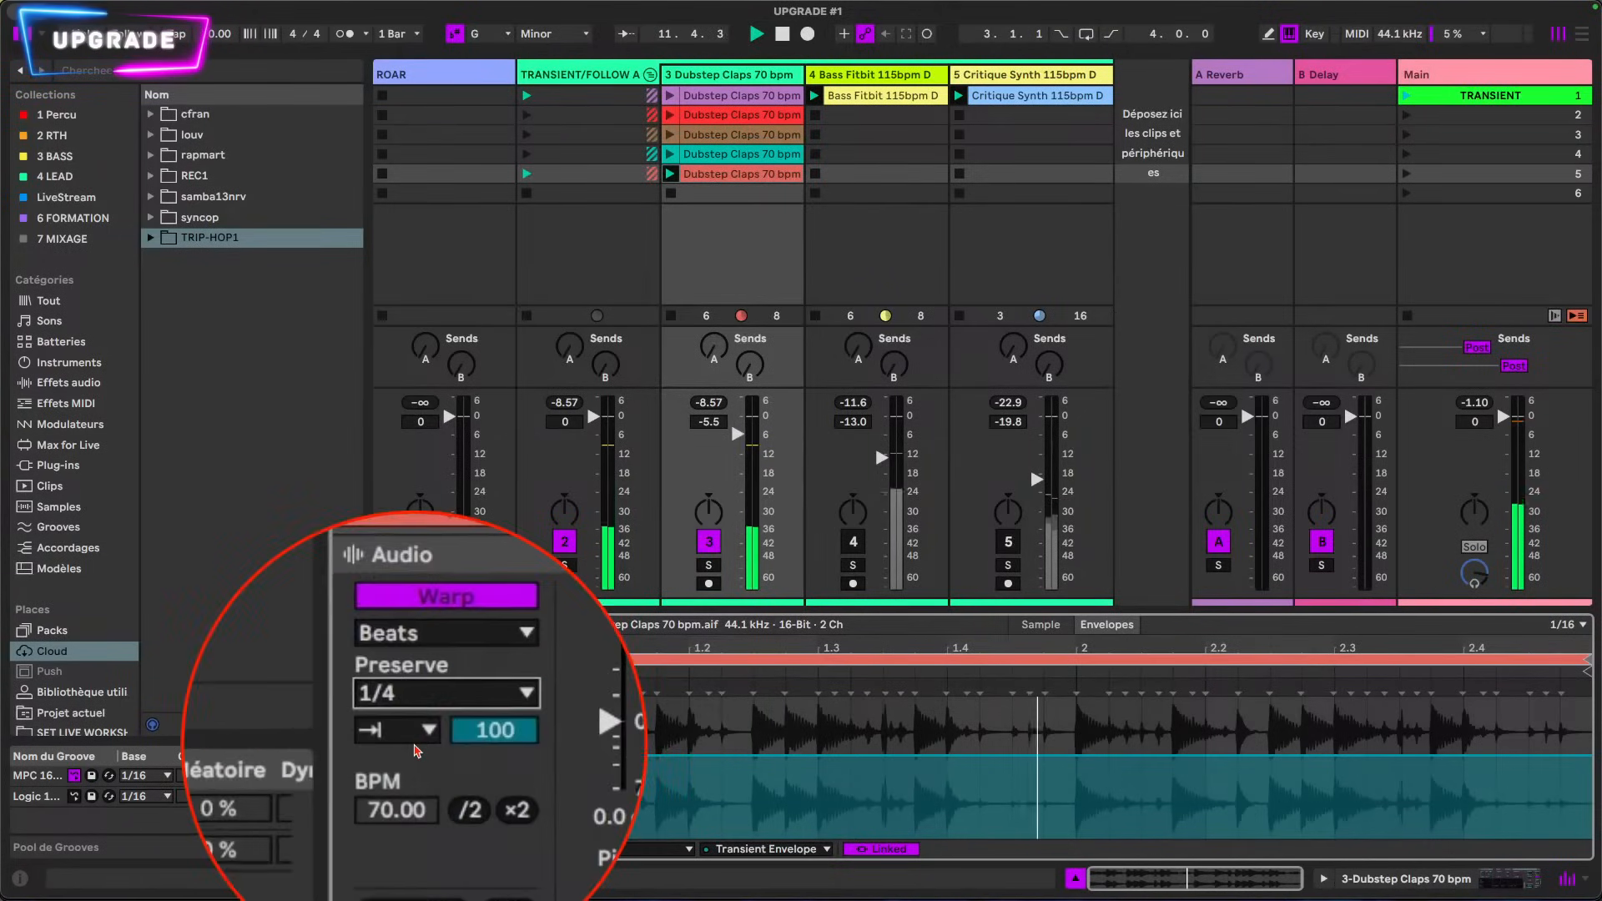
{"action": "left_click", "coordinate": [411, 738]}
{"action": "left_click", "coordinate": [407, 769]}
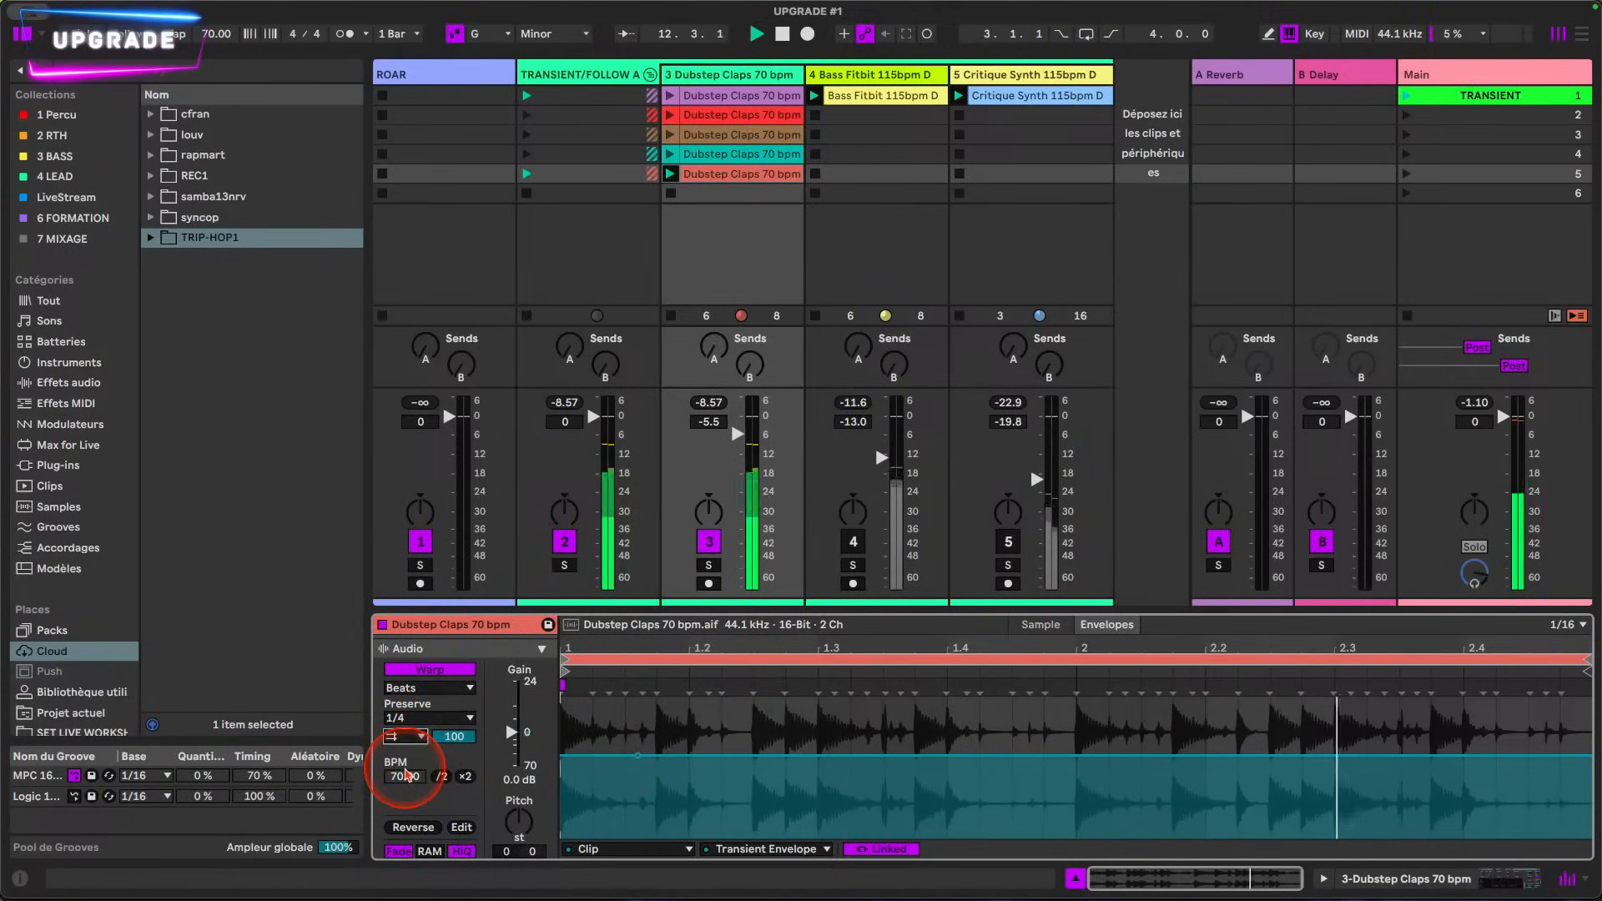
{"action": "left_click", "coordinate": [413, 718]}
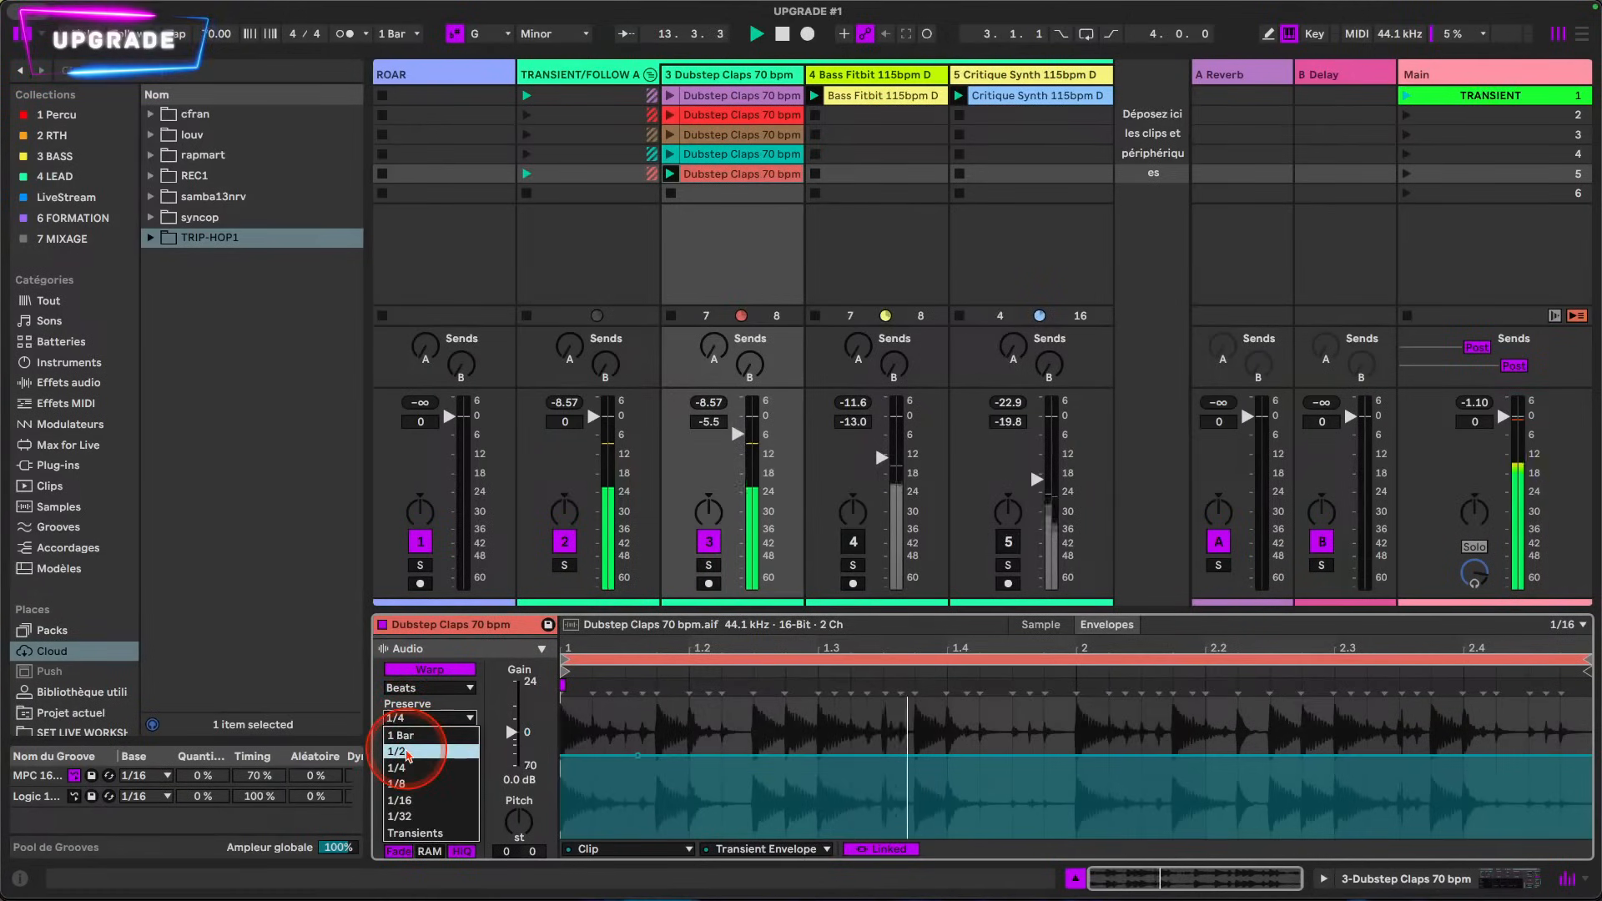
{"action": "left_click", "coordinate": [409, 768]}
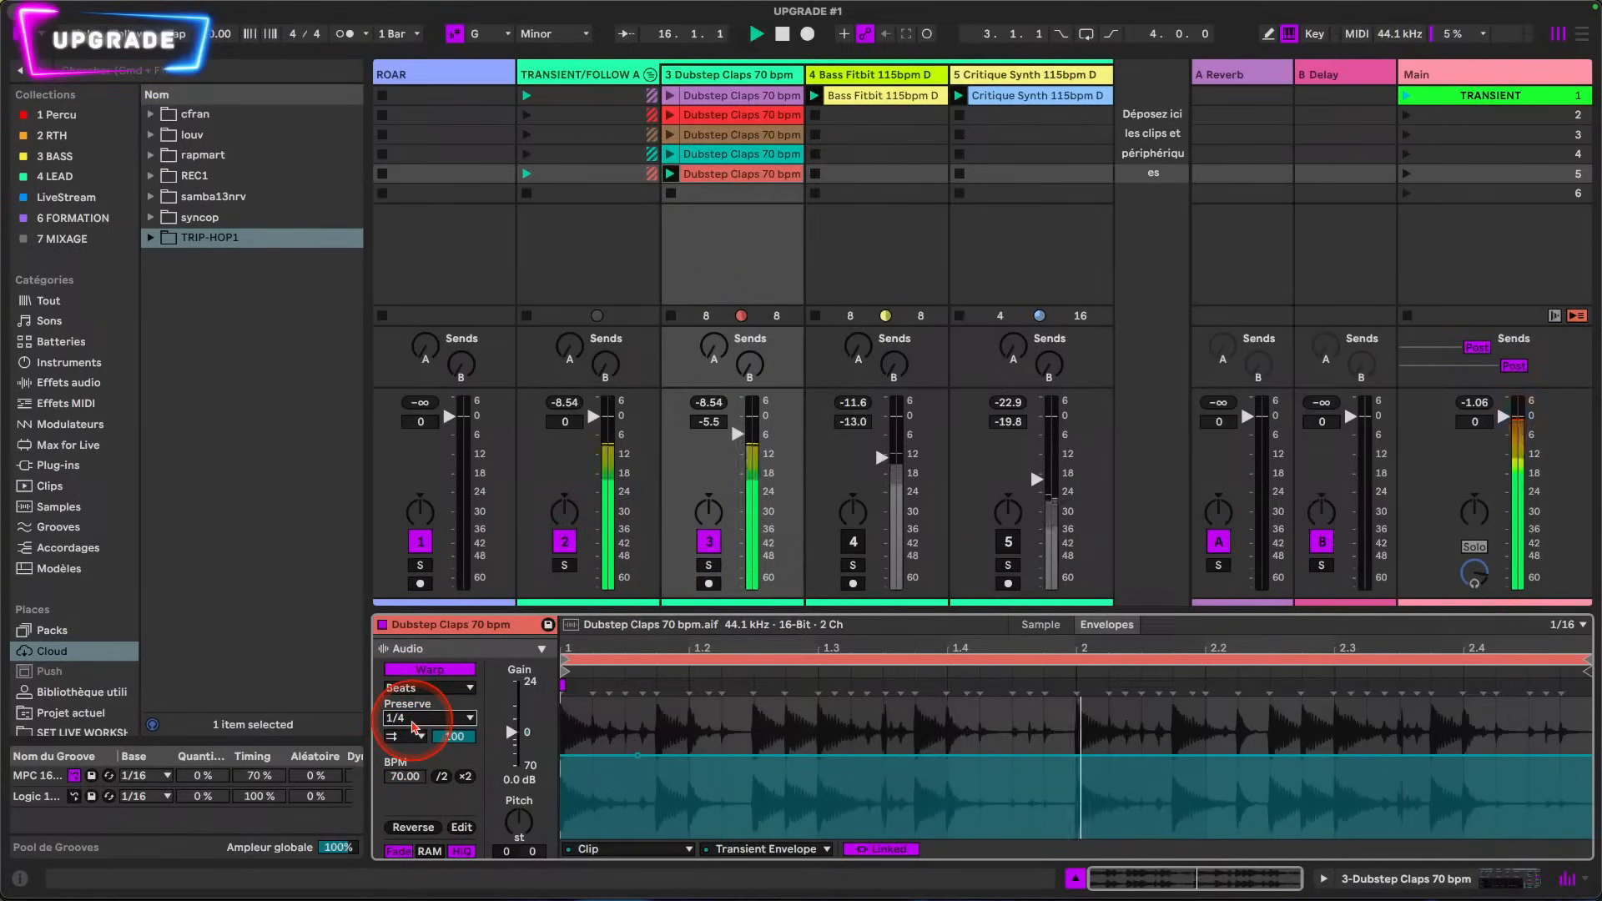
Step: Set Preserve to 1/8 and turn transient looping off
{"action": "left_click", "coordinate": [413, 722]}
{"action": "left_click", "coordinate": [407, 776]}
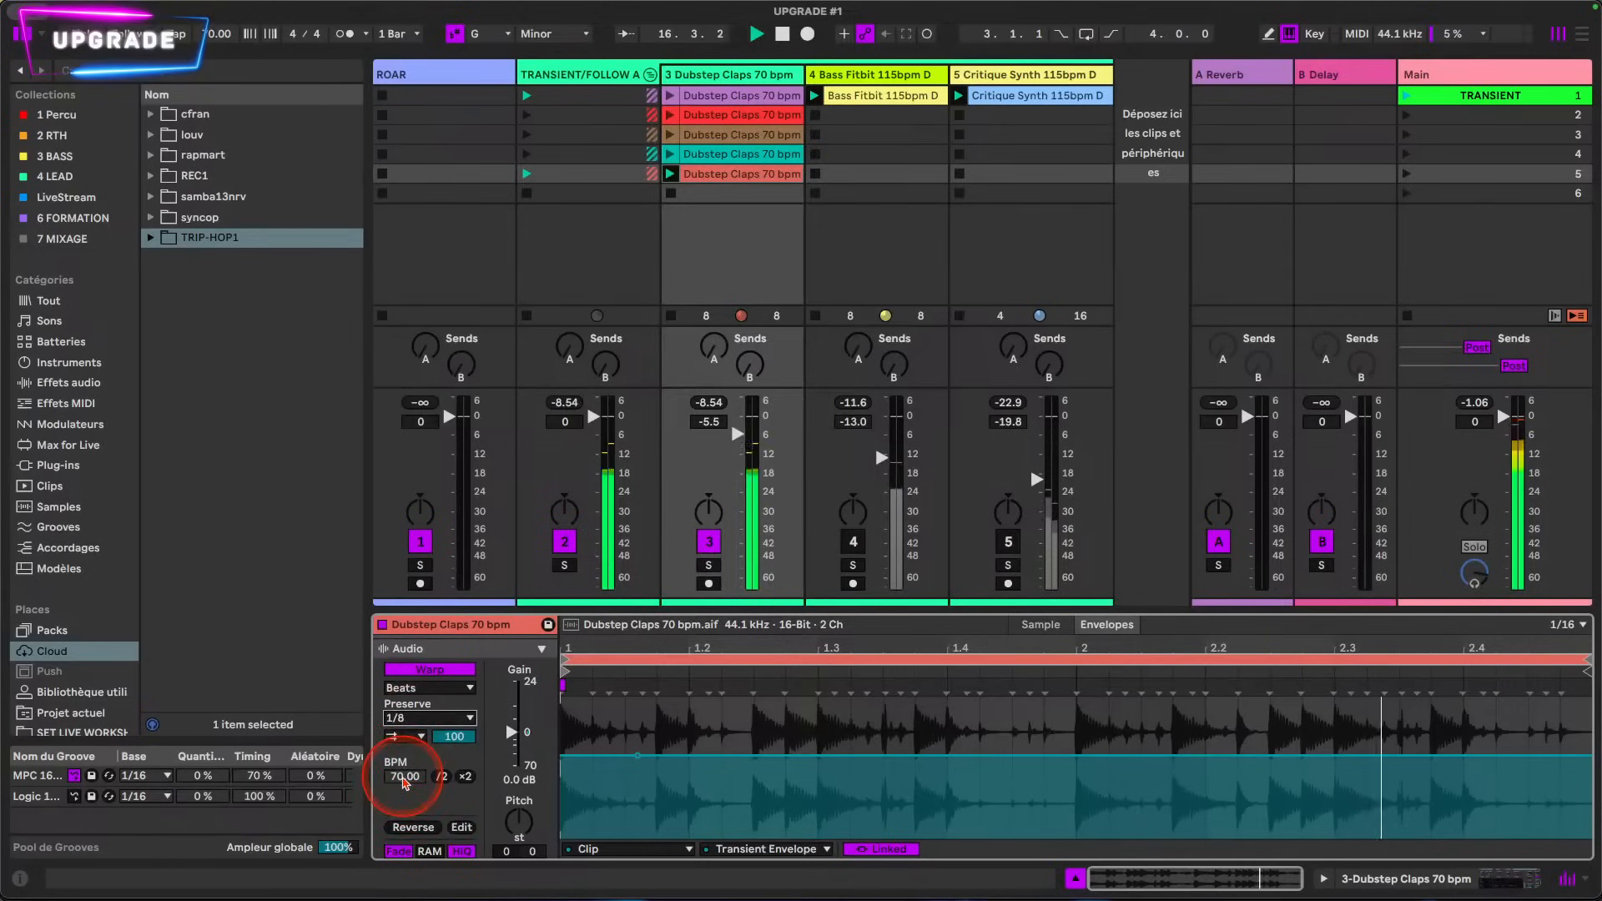
{"action": "left_click", "coordinate": [412, 738]}
{"action": "left_click", "coordinate": [422, 724]}
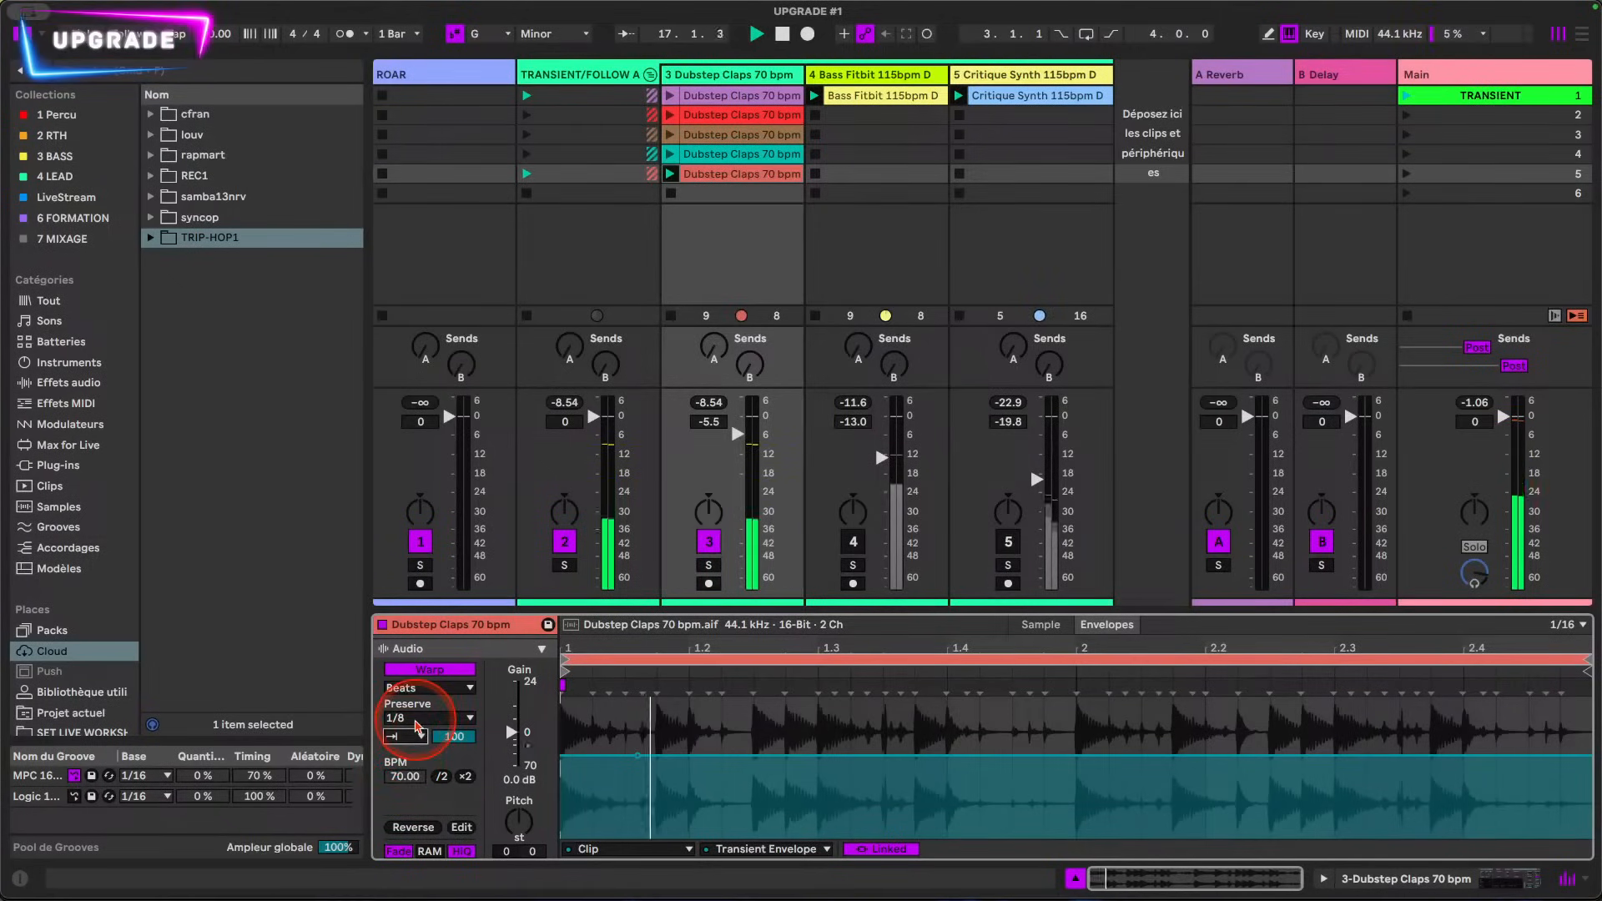
Step: Reshape the Transient Envelope to dip to about 64% at 1.1.4 and rise back to full level at 1.2.3
{"action": "mouse_move", "coordinate": [637, 755]}
{"action": "left_mouse_down"}
{"action": "mouse_move", "coordinate": [637, 717]}
{"action": "mouse_move", "coordinate": [576, 724]}
{"action": "mouse_move", "coordinate": [629, 712]}
{"action": "mouse_move", "coordinate": [659, 747]}
{"action": "left_mouse_up"}
{"action": "left_click", "coordinate": [940, 748]}
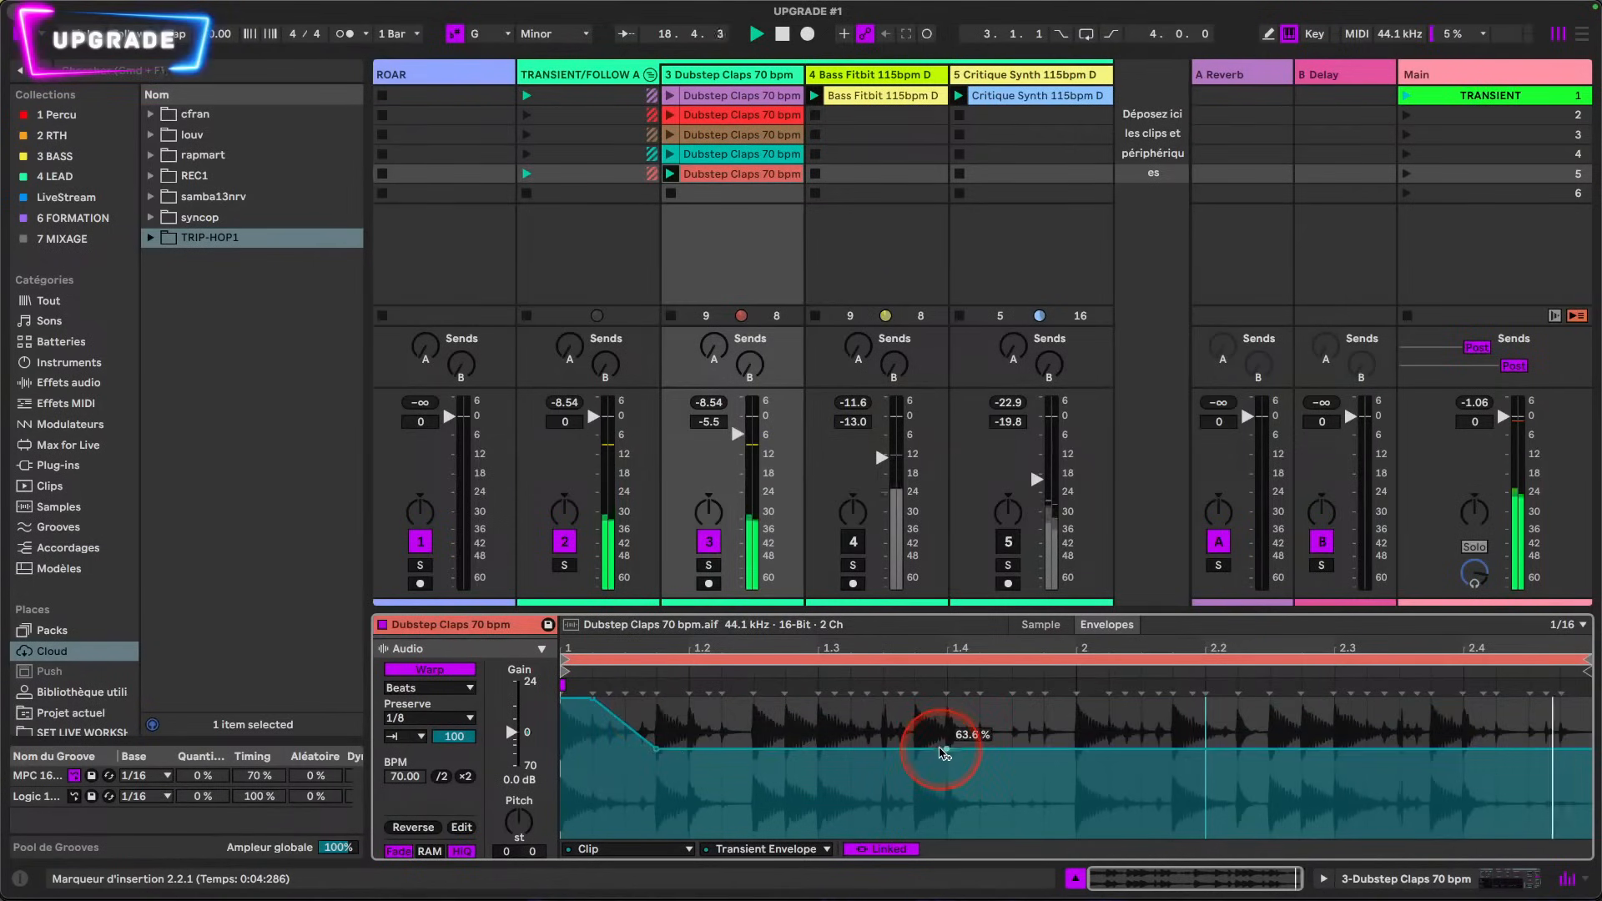
{"action": "left_click_drag", "start_coordinate": [939, 748], "coordinate": [939, 697]}
{"action": "left_click_drag", "start_coordinate": [758, 731], "coordinate": [755, 697]}
Step: Set Preserve to 1/16 and lower the Transient Envelope point at 1.2.3 slightly below the one at 1.1.4
{"action": "left_click", "coordinate": [420, 720]}
{"action": "left_click", "coordinate": [427, 800]}
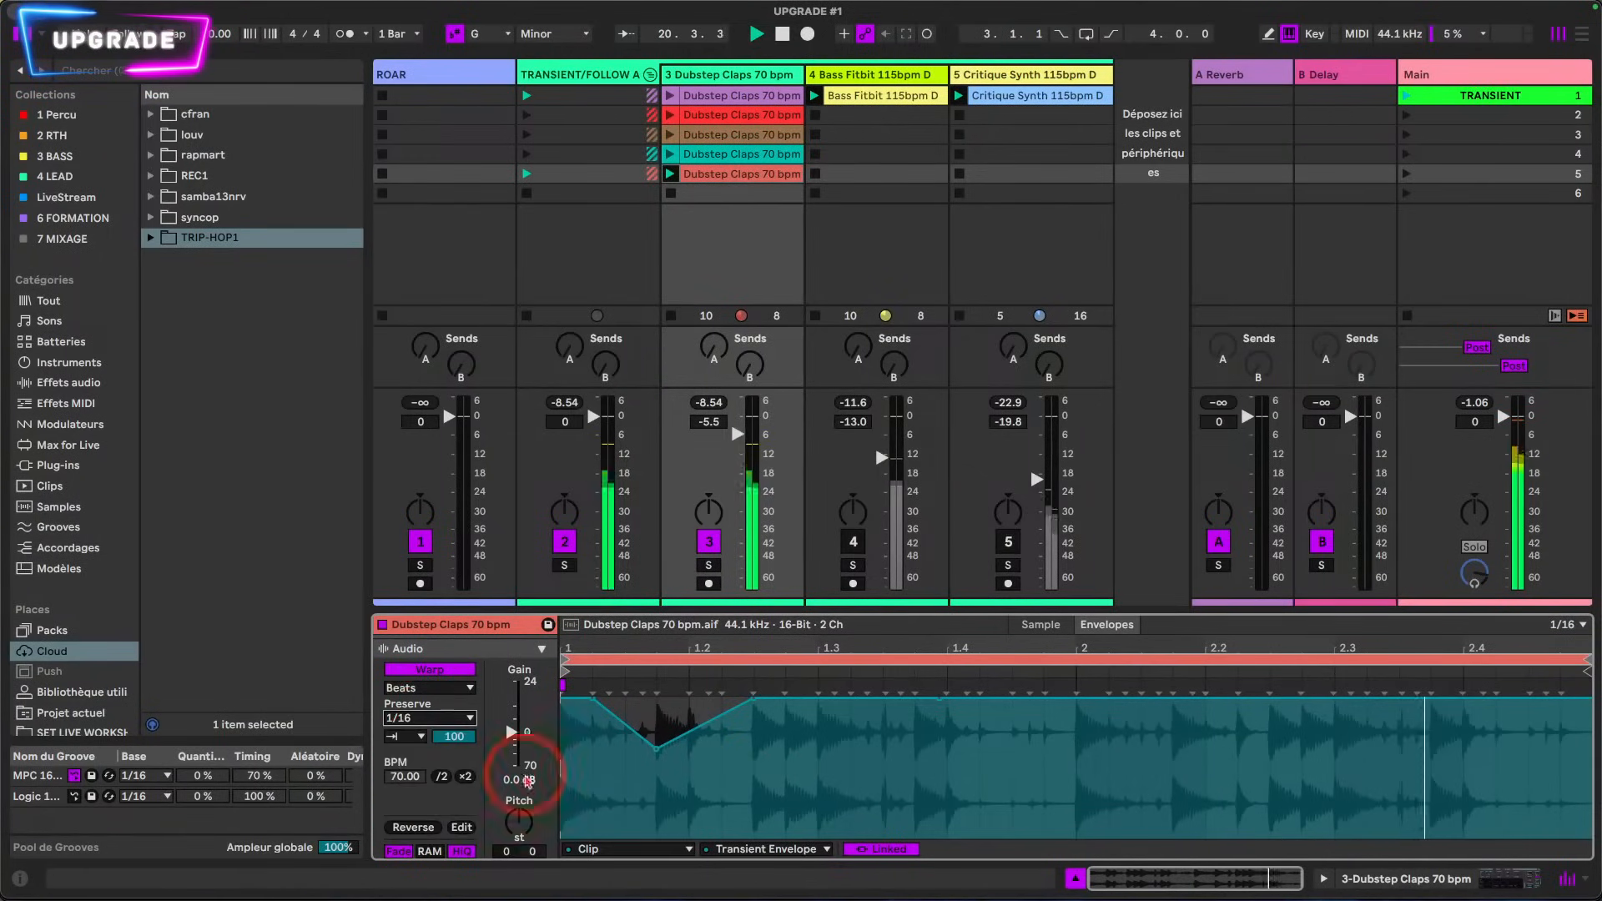
{"action": "left_click_drag", "start_coordinate": [754, 698], "coordinate": [754, 757]}
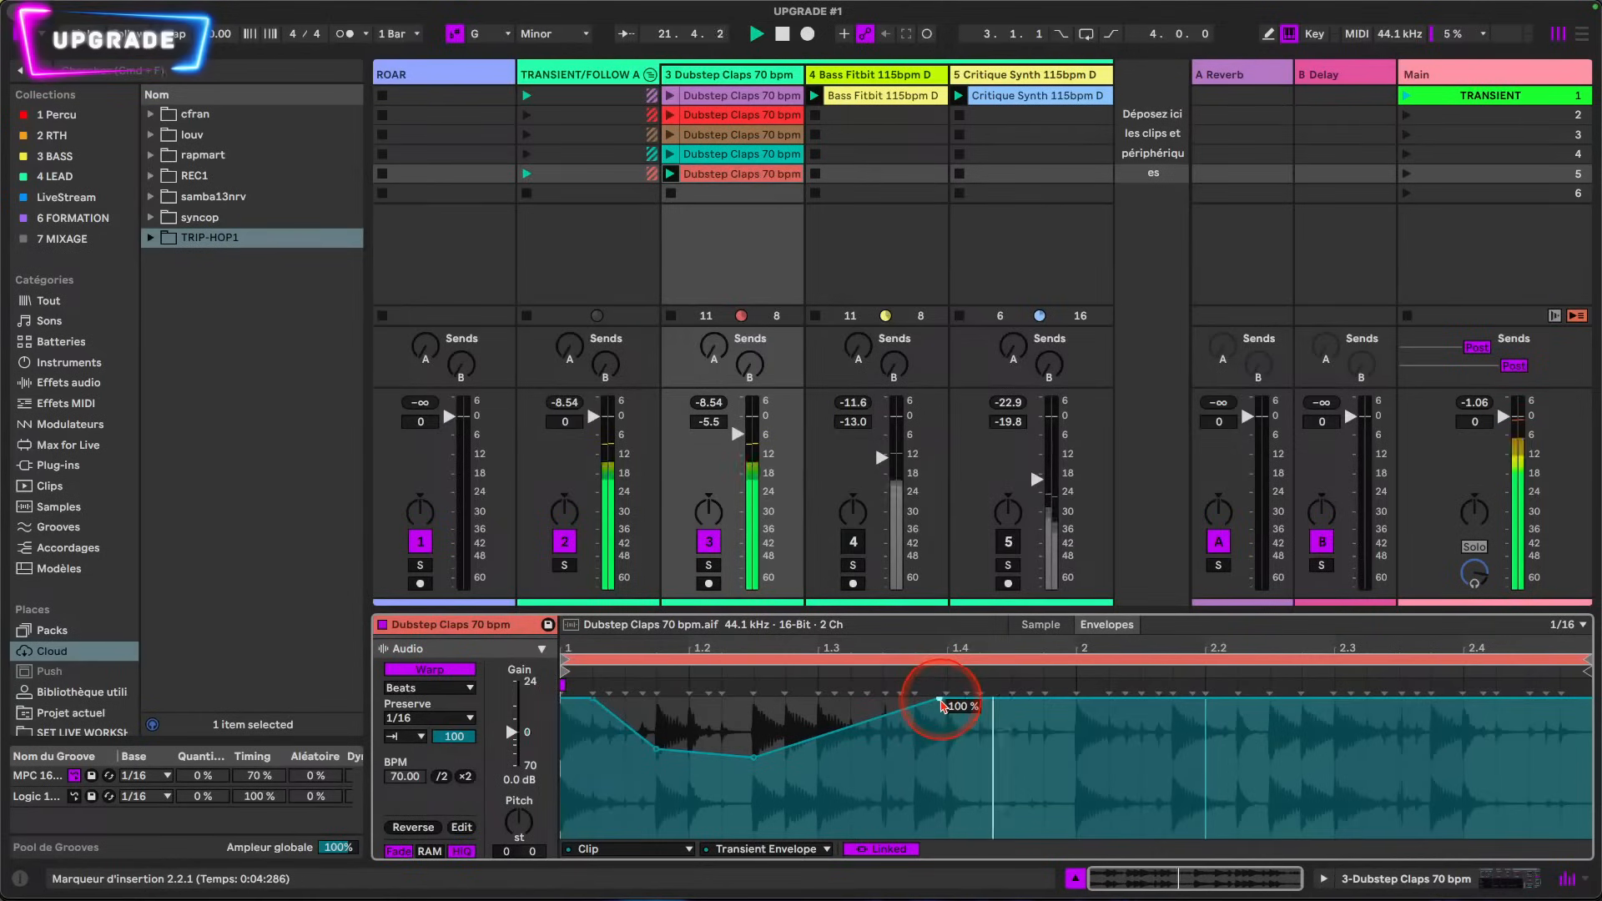
Step: Clear the Transient Envelope shape across the whole loop and reset it to a flat 100%
{"action": "left_click_drag", "start_coordinate": [573, 780], "coordinate": [1567, 751]}
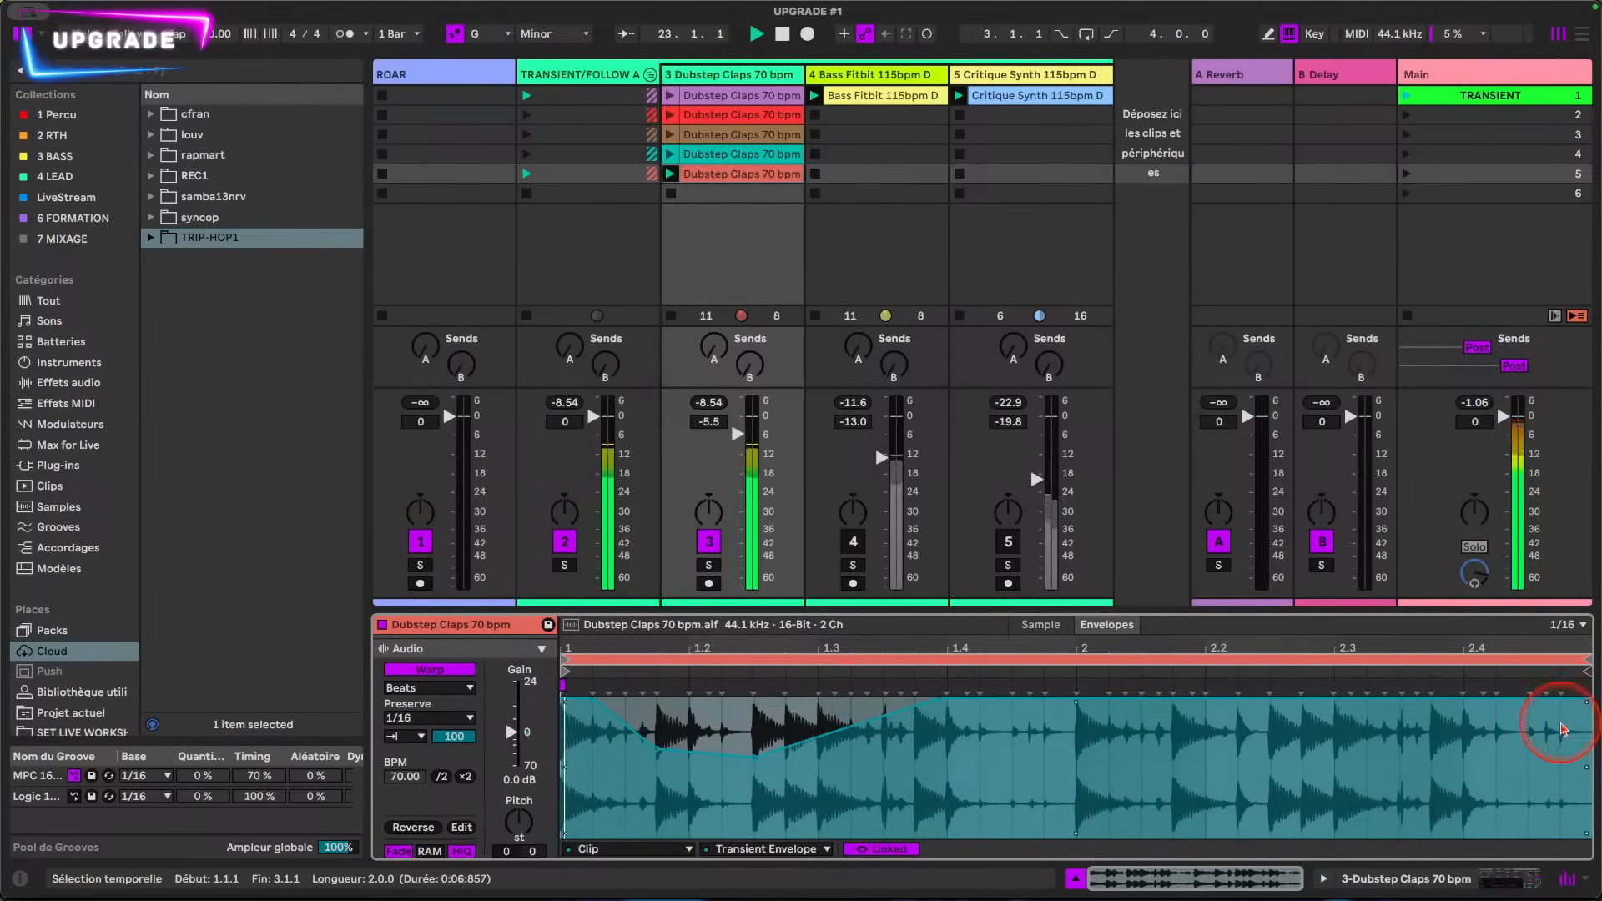
{"action": "left_click", "coordinate": [348, 689]}
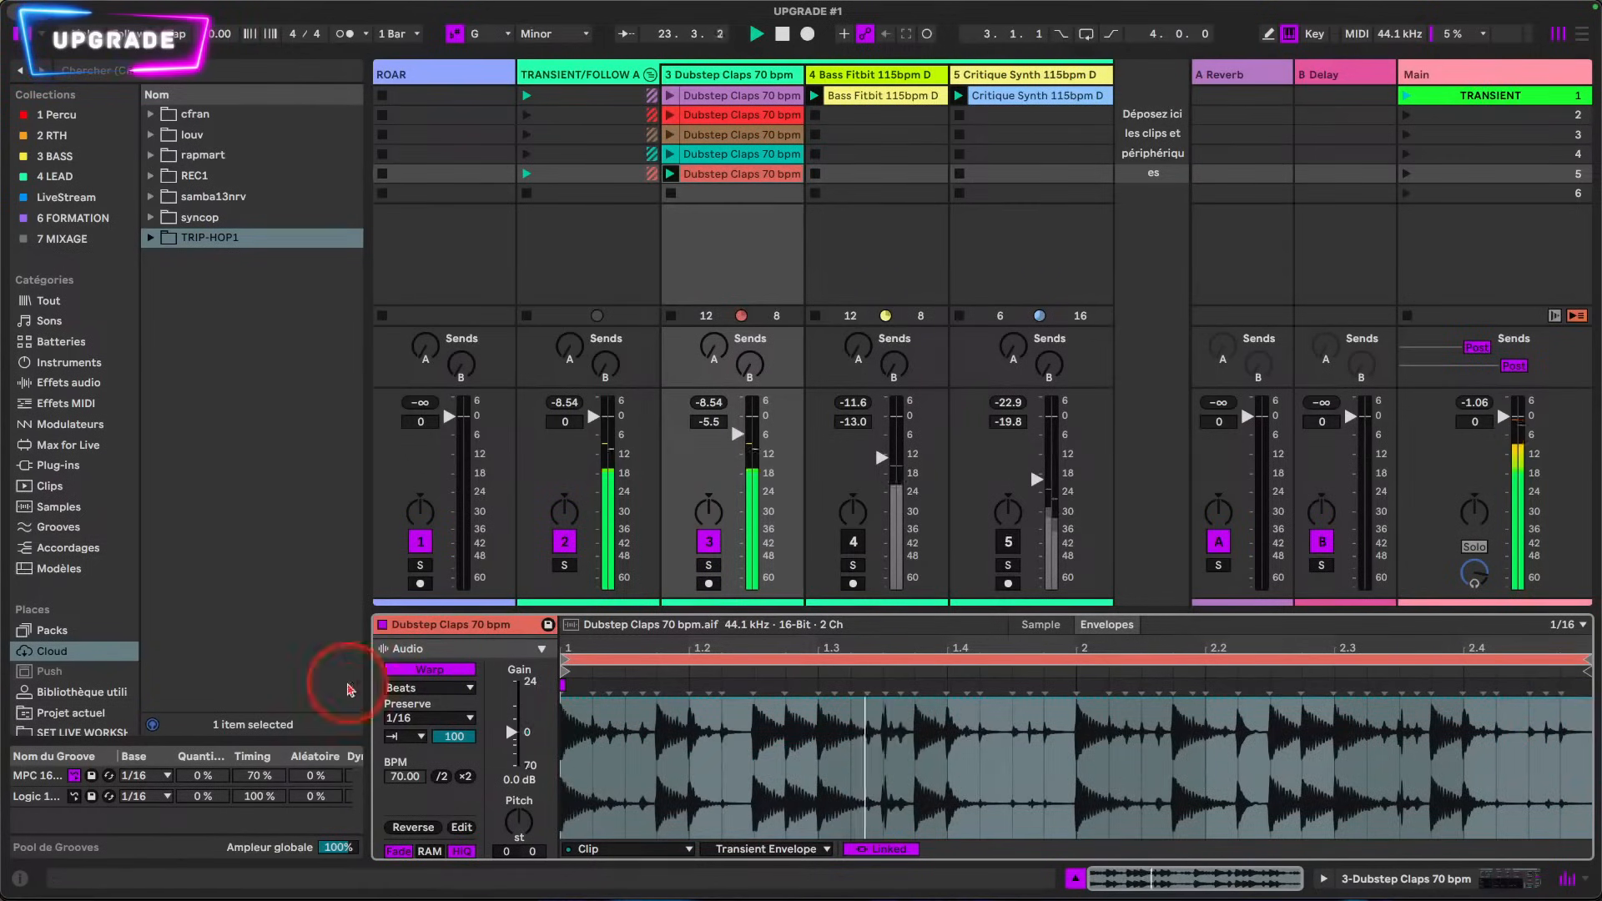
{"action": "left_click", "coordinate": [564, 693]}
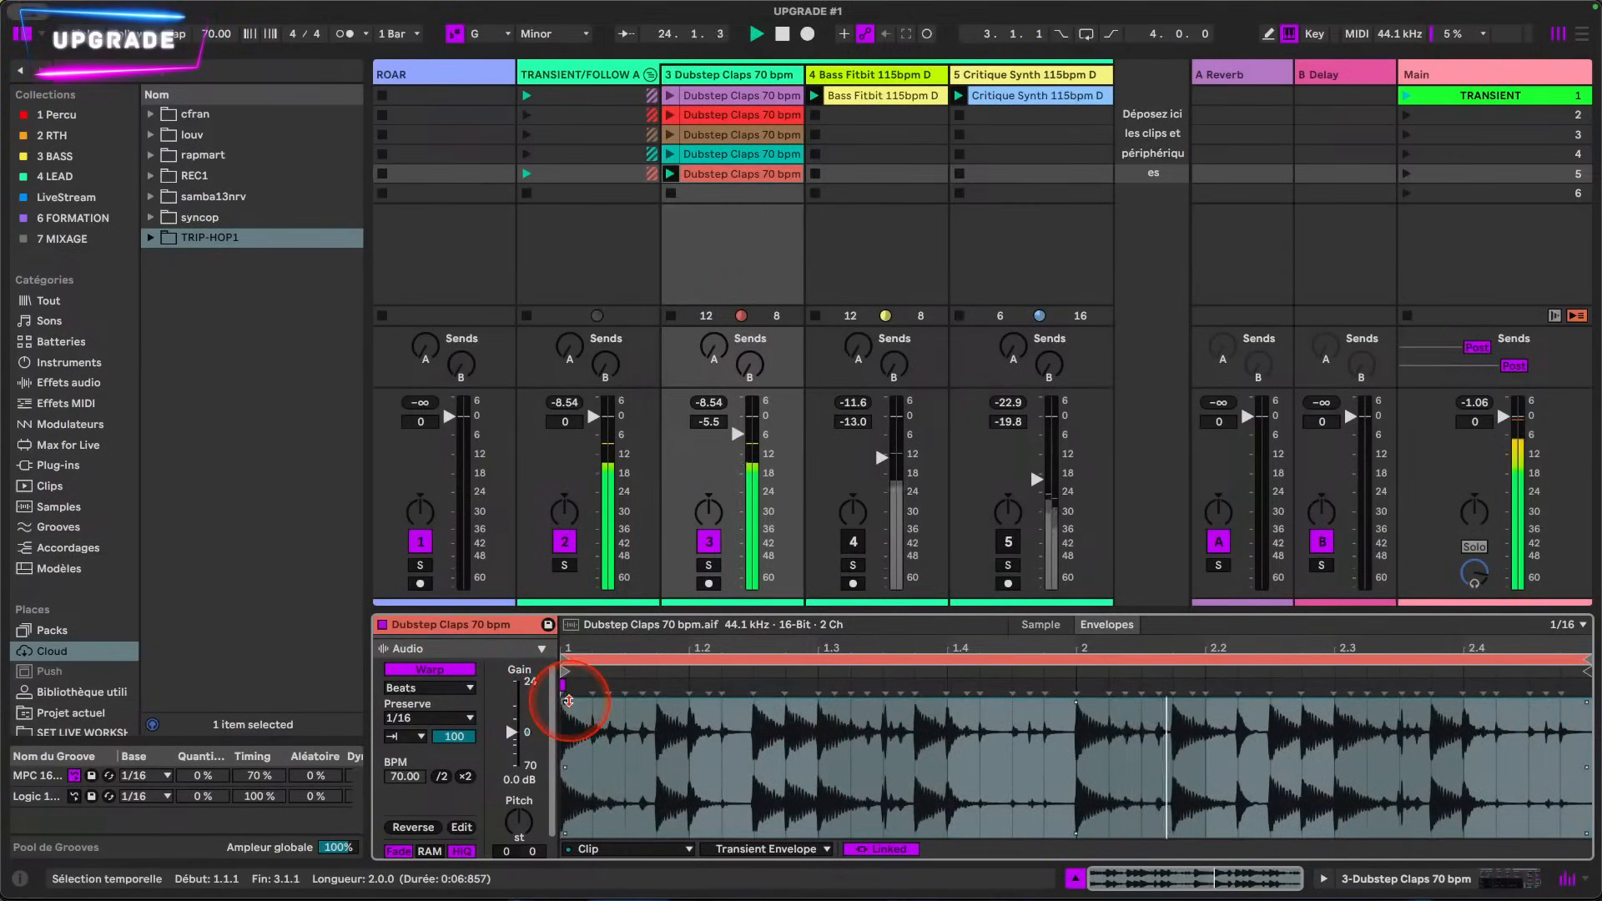
{"action": "left_click", "coordinate": [575, 724]}
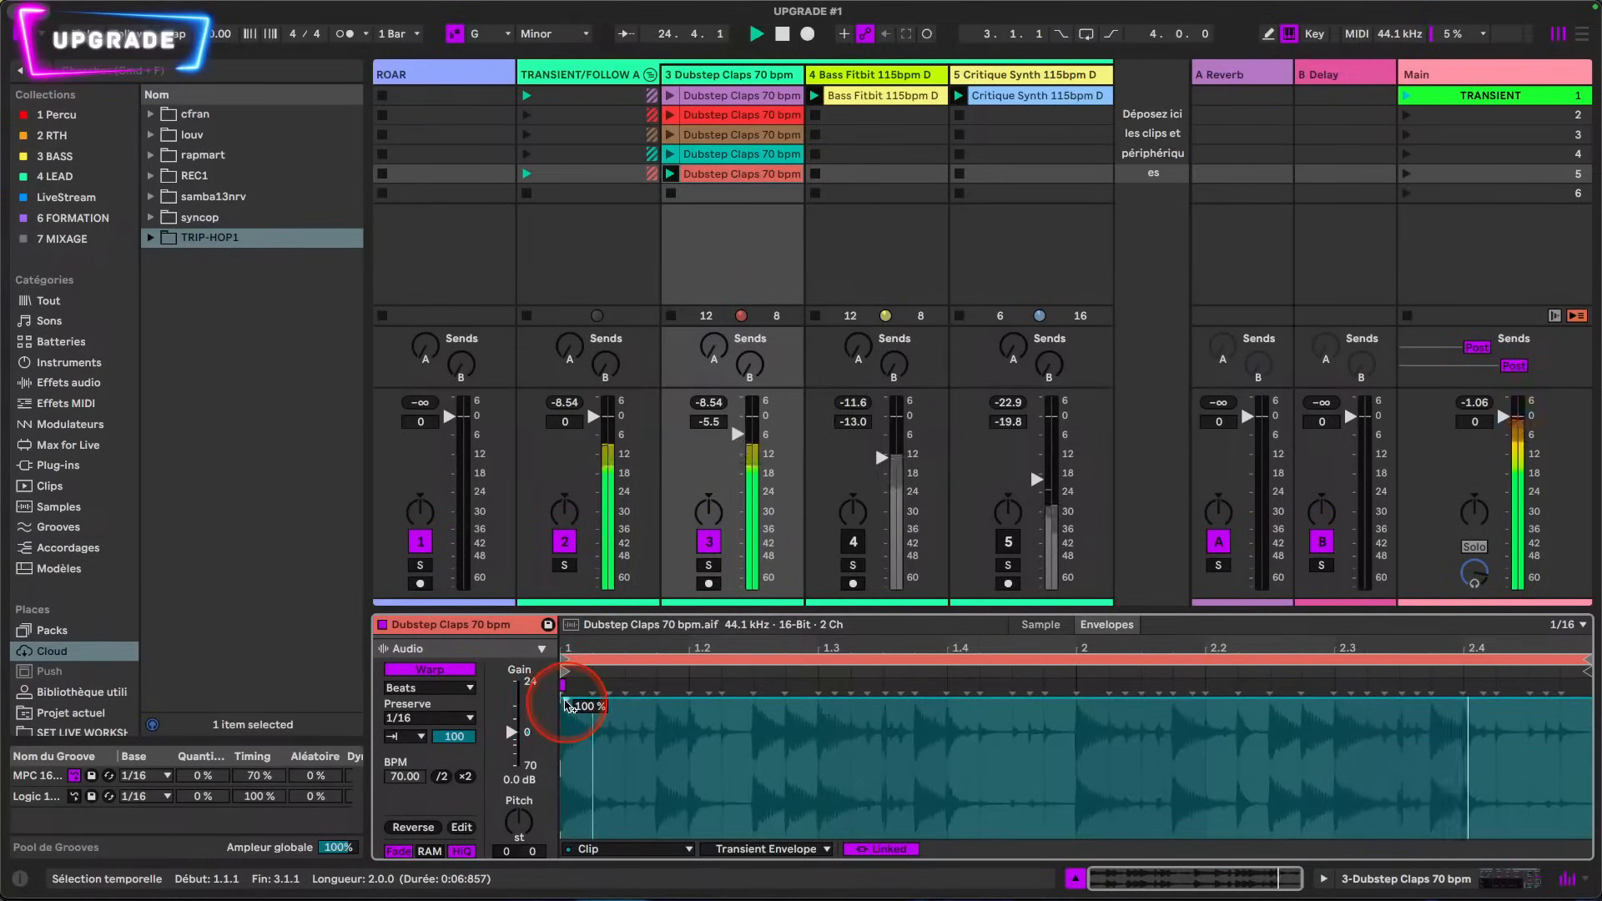
{"action": "left_click", "coordinate": [567, 706]}
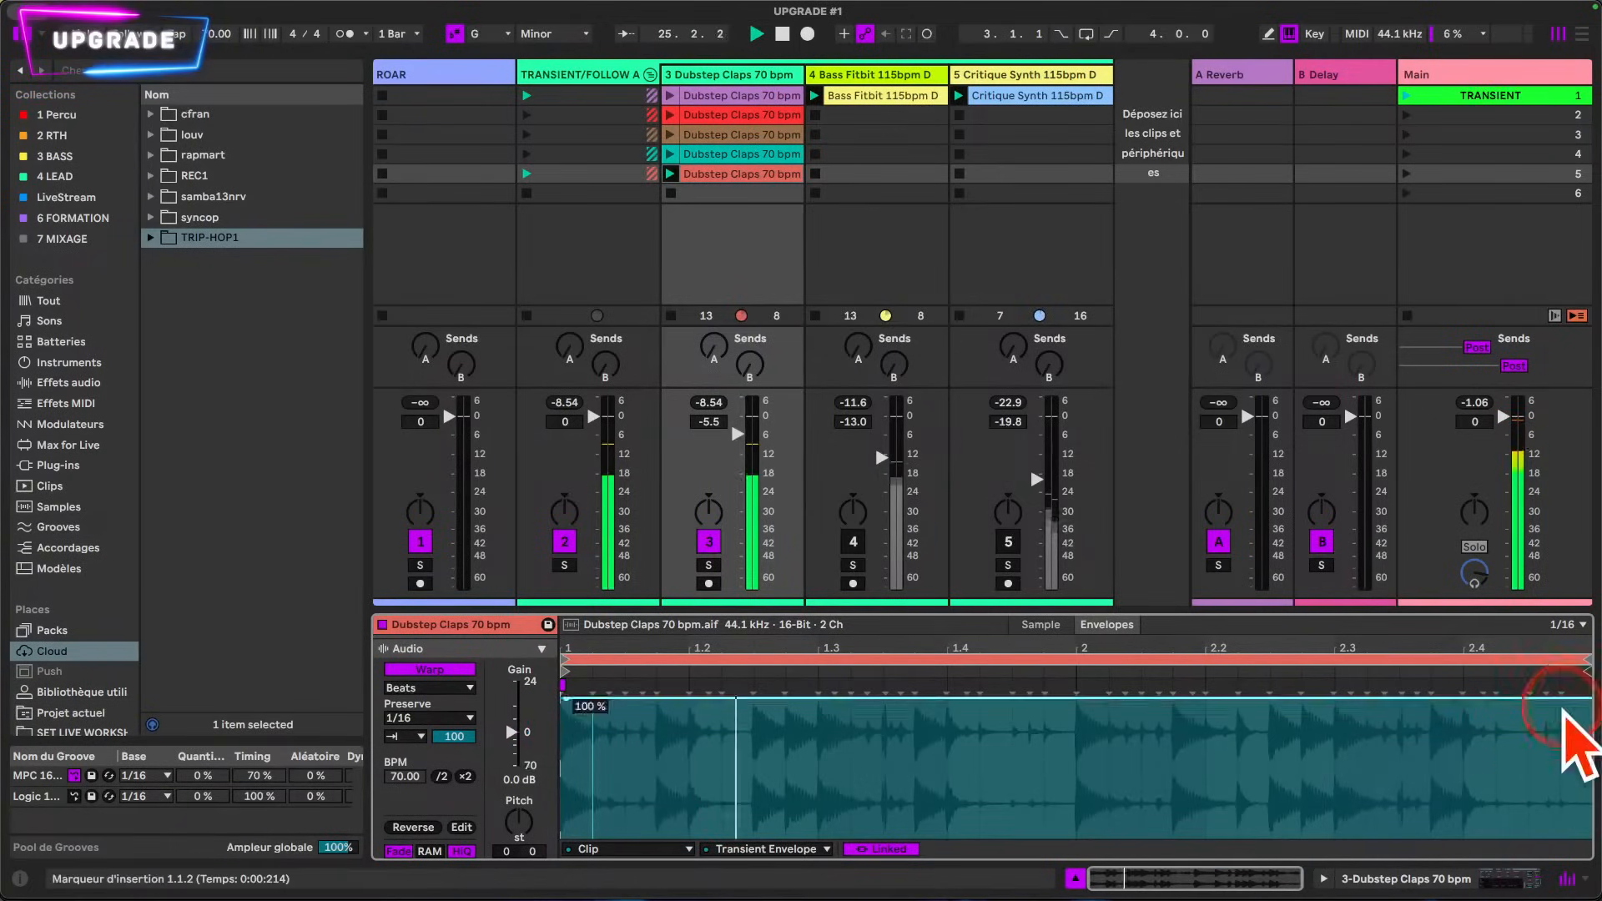
Step: Ramp the Transient Envelope down to 0% at the loop's end and bend the slope into a convex curve
{"action": "left_click_drag", "start_coordinate": [1565, 696], "coordinate": [1565, 837]}
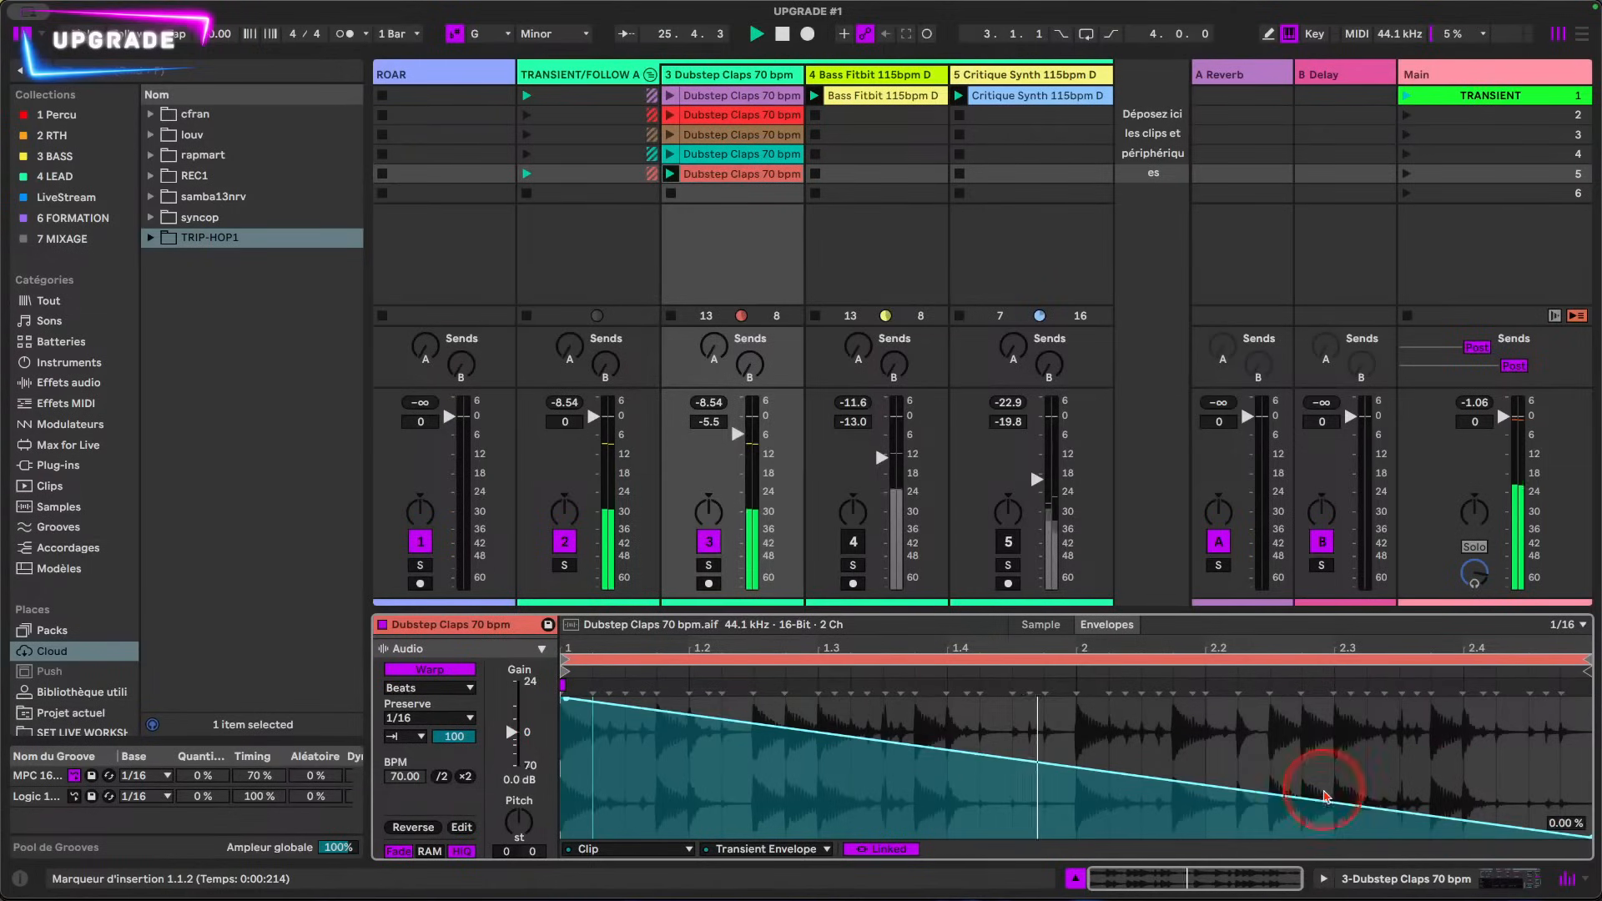
{"action": "left_click_drag", "start_coordinate": [1261, 793], "coordinate": [1258, 757]}
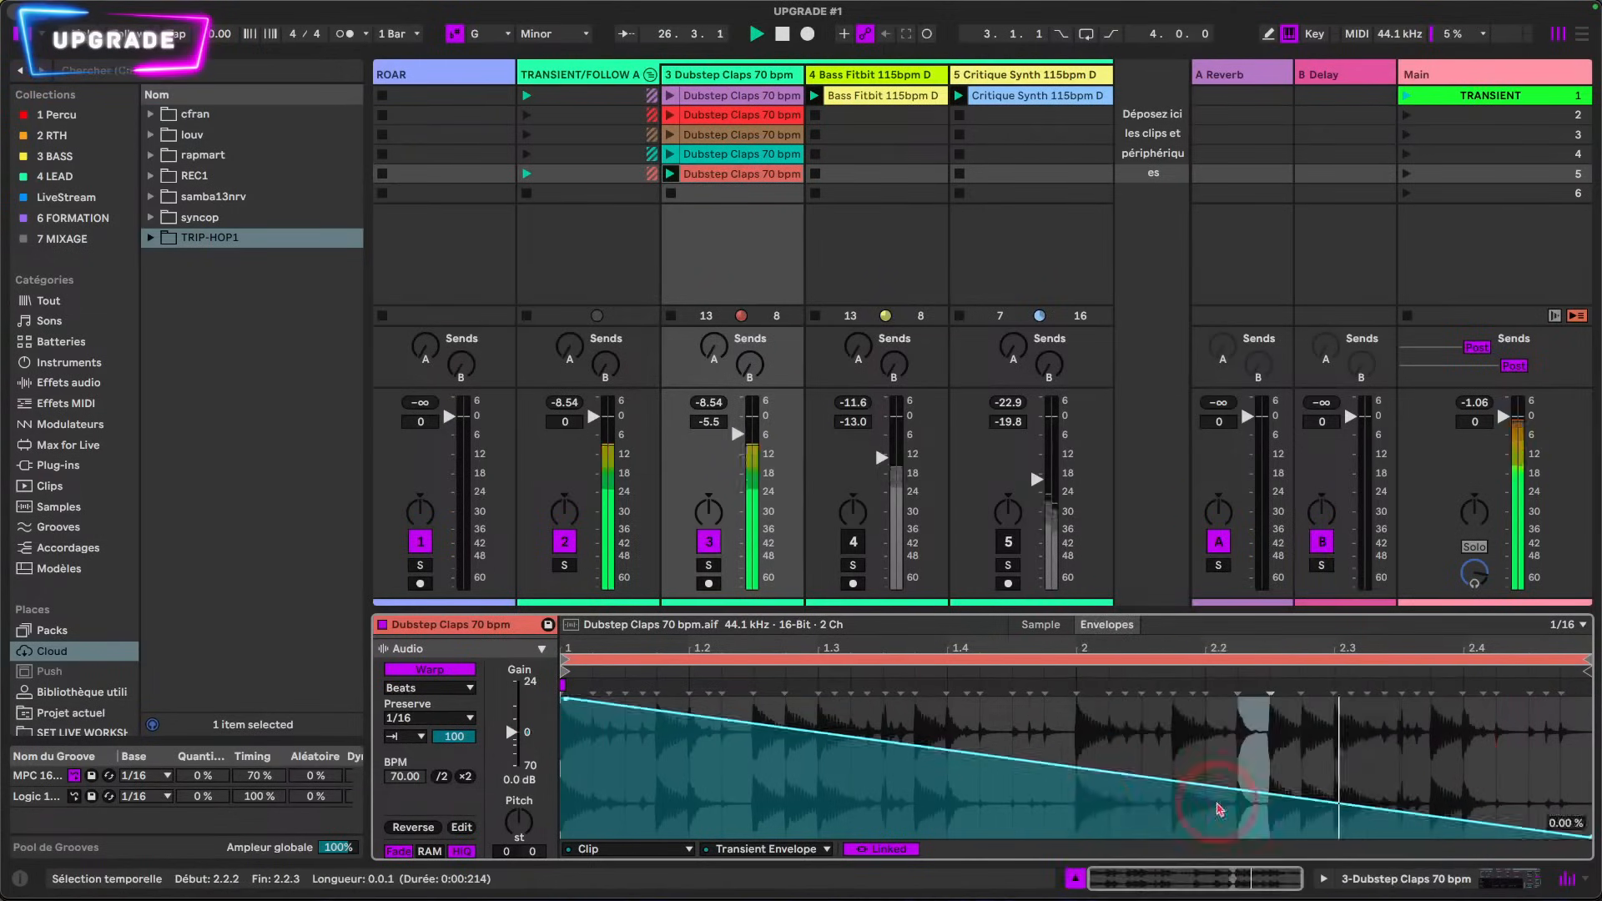
{"action": "left_click_drag", "start_coordinate": [1039, 776], "coordinate": [1039, 738]}
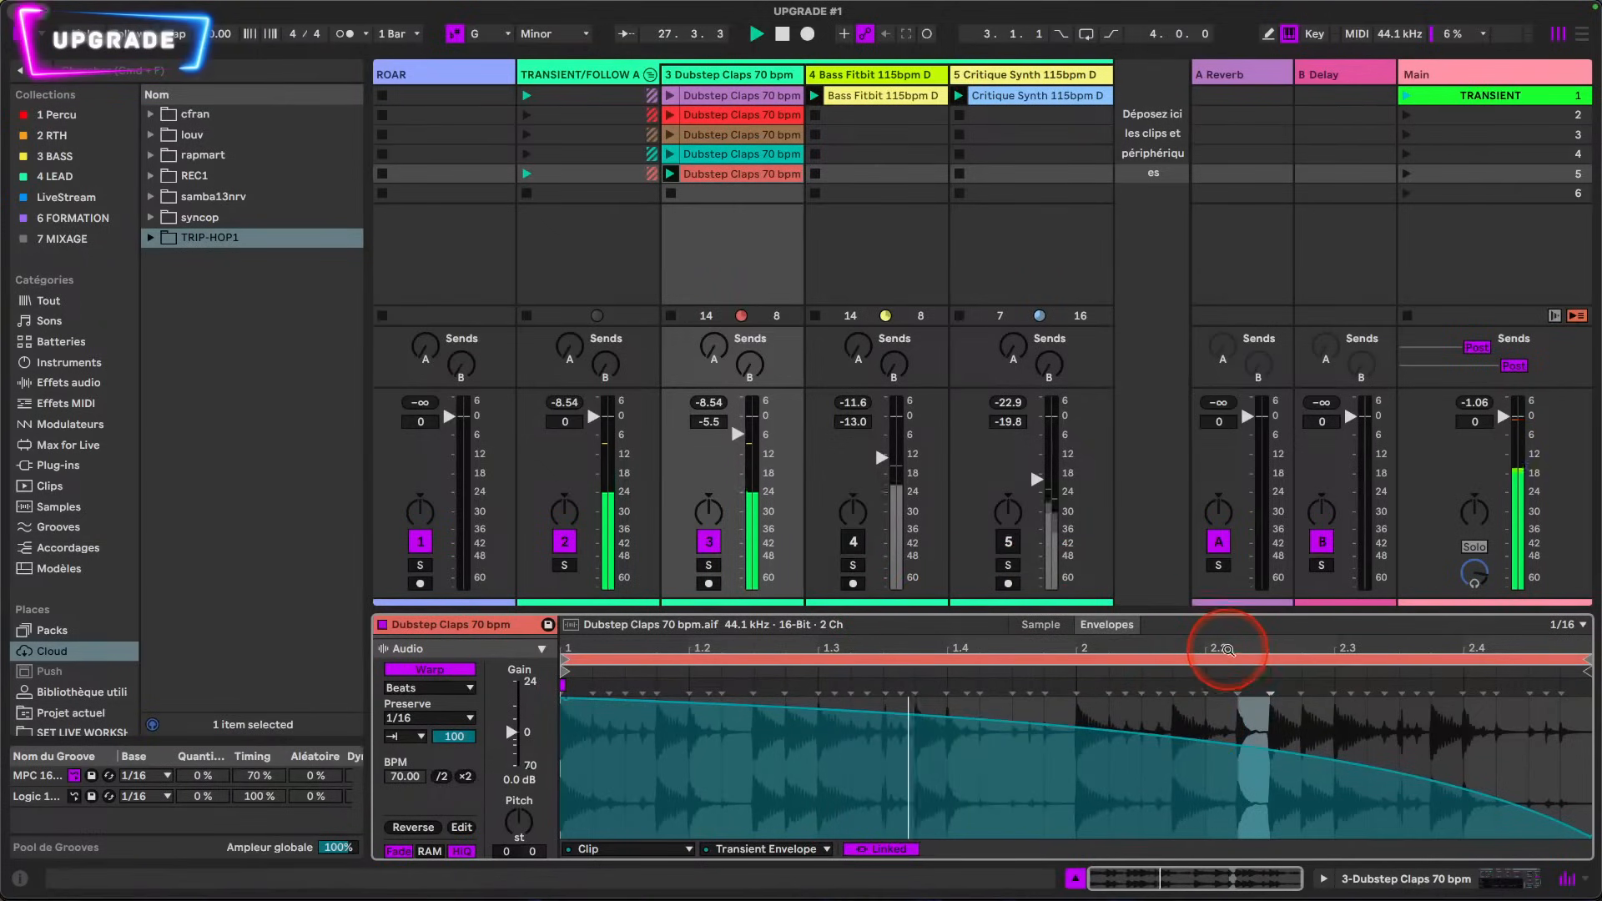
Step: Solo the Bass Fitbit track and launch its yellow clip in the first slot
{"action": "left_click", "coordinate": [853, 542]}
{"action": "left_click", "coordinate": [853, 565]}
{"action": "left_click", "coordinate": [811, 96]}
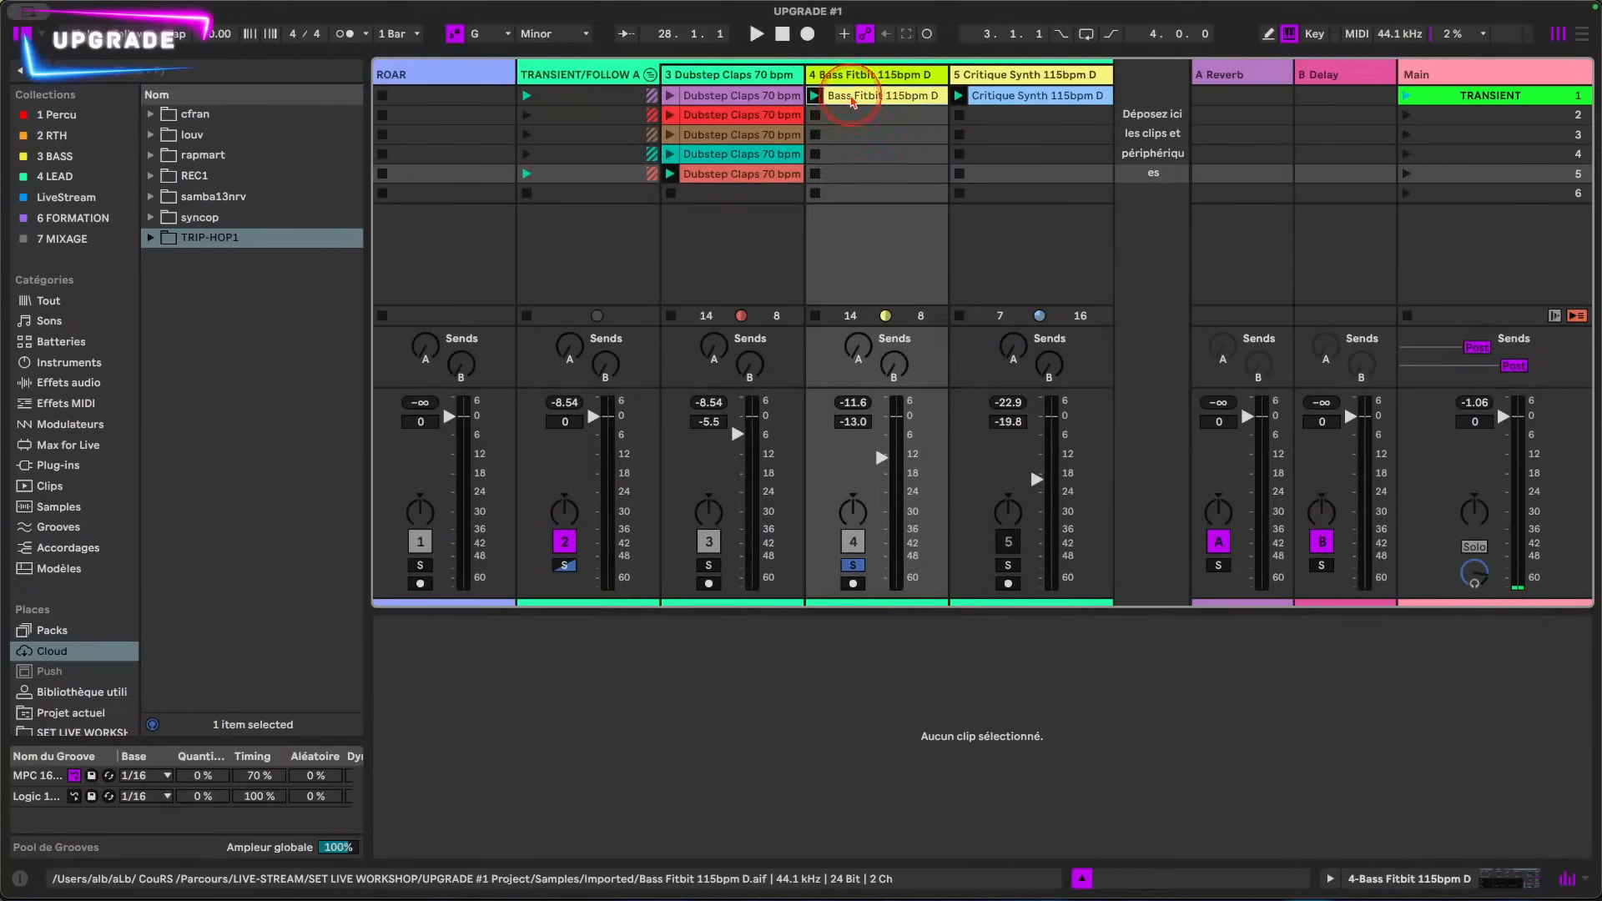
Step: Duplicate the Bass Fitbit clip into the second slot and color the copy green
{"action": "key", "text": "super+d"}
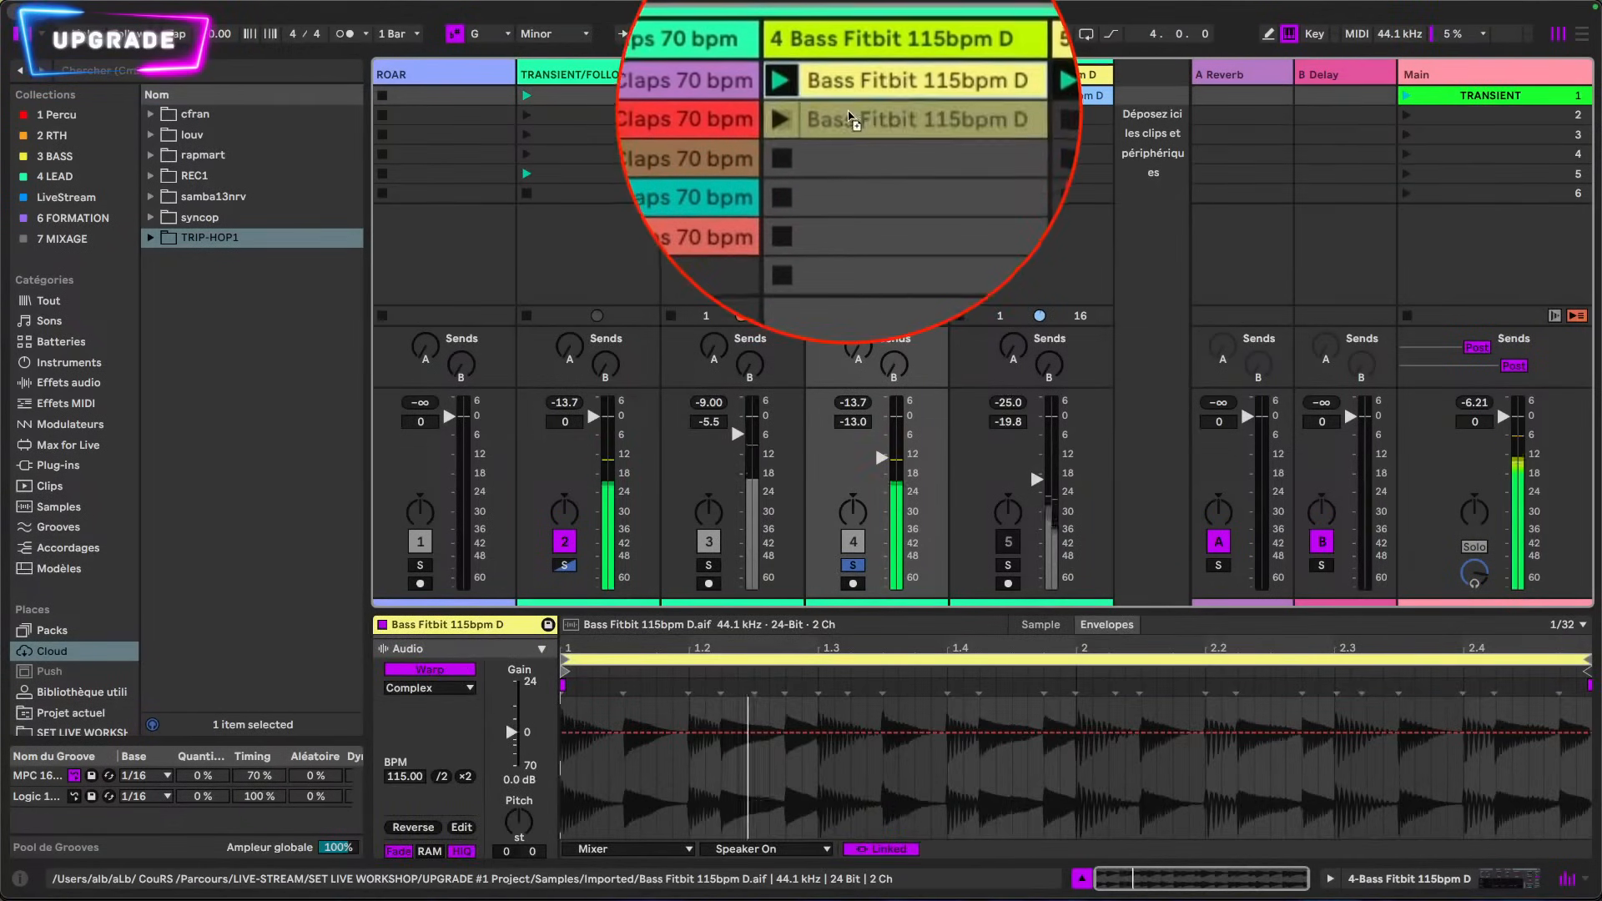
{"action": "right_click", "coordinate": [849, 117]}
{"action": "left_click", "coordinate": [958, 569]}
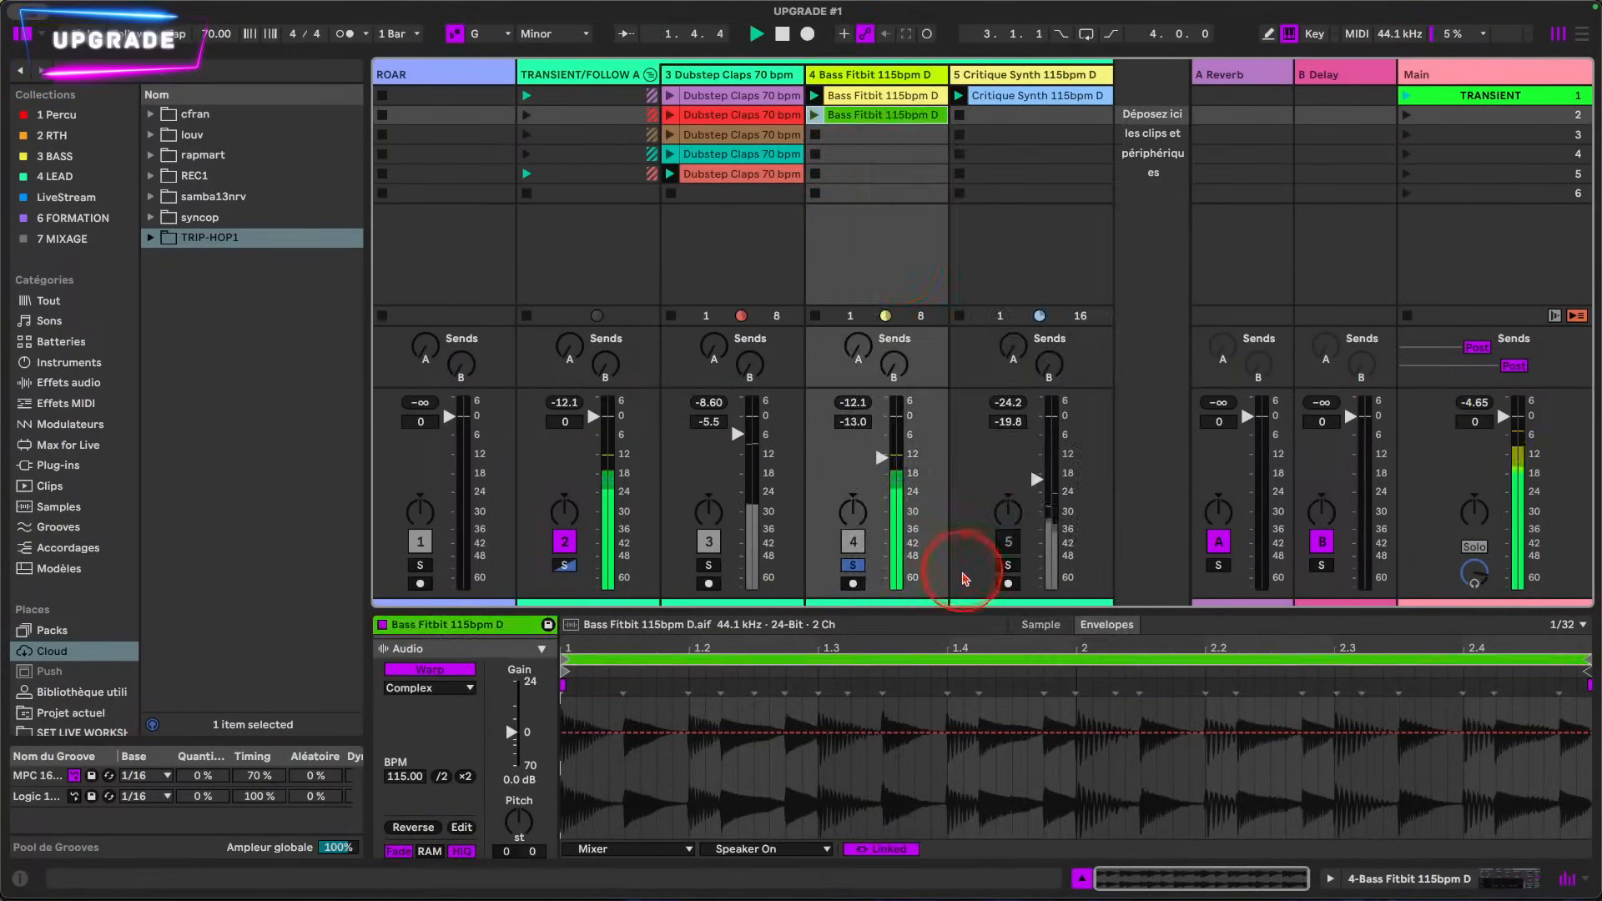
Step: Launch the green Bass Fitbit copy and change its warp mode to Beats
{"action": "left_click", "coordinate": [860, 118]}
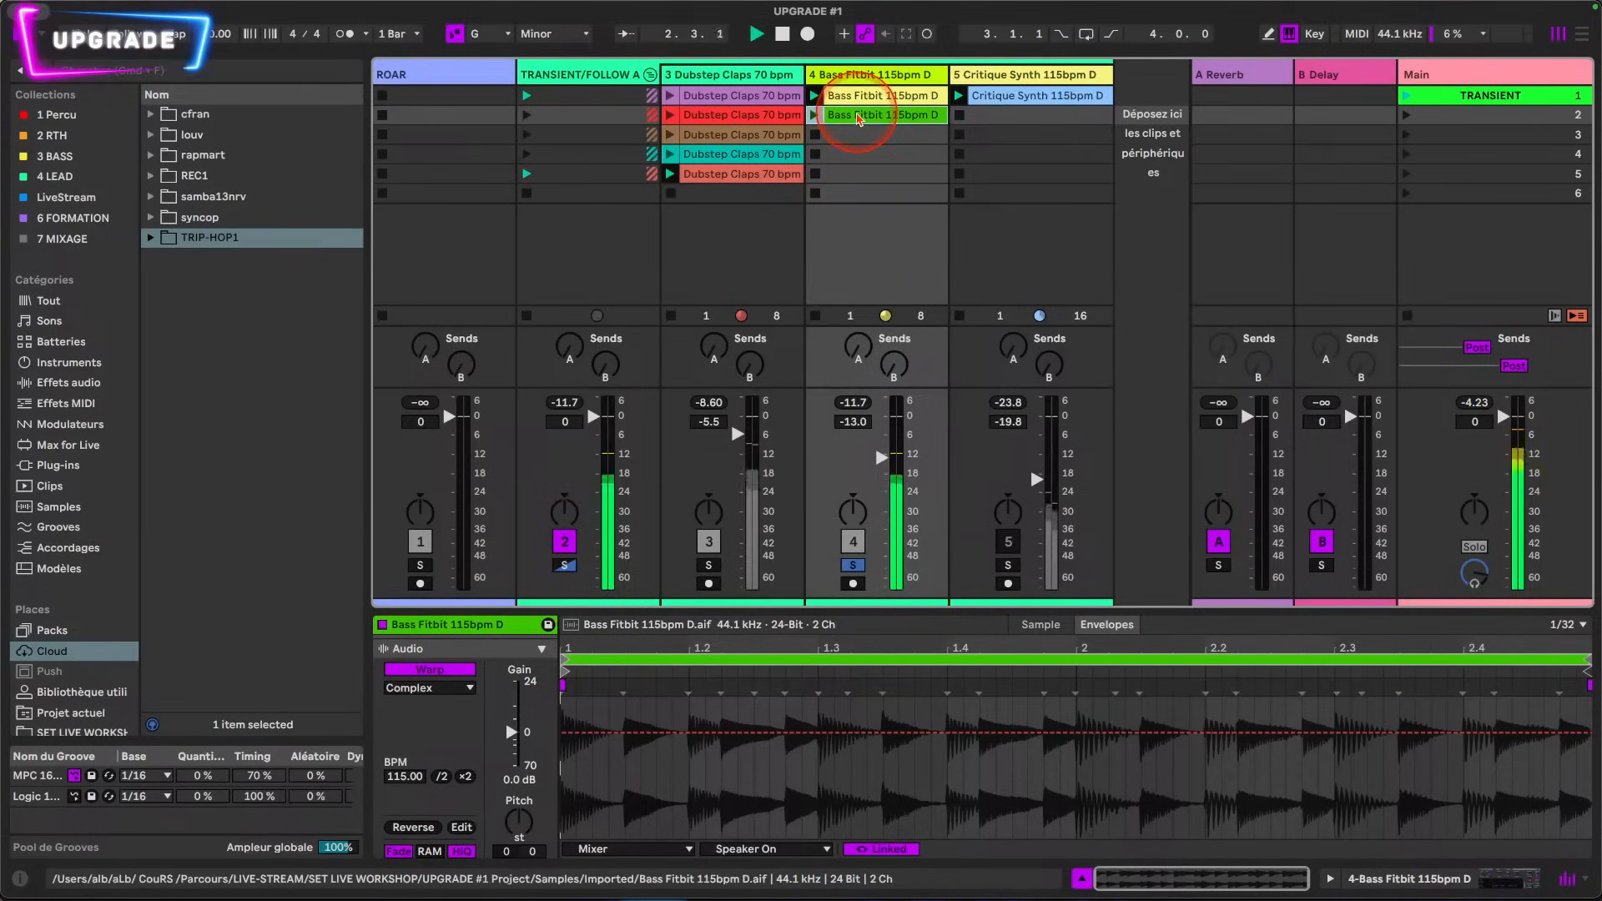
{"action": "left_click", "coordinate": [870, 97]}
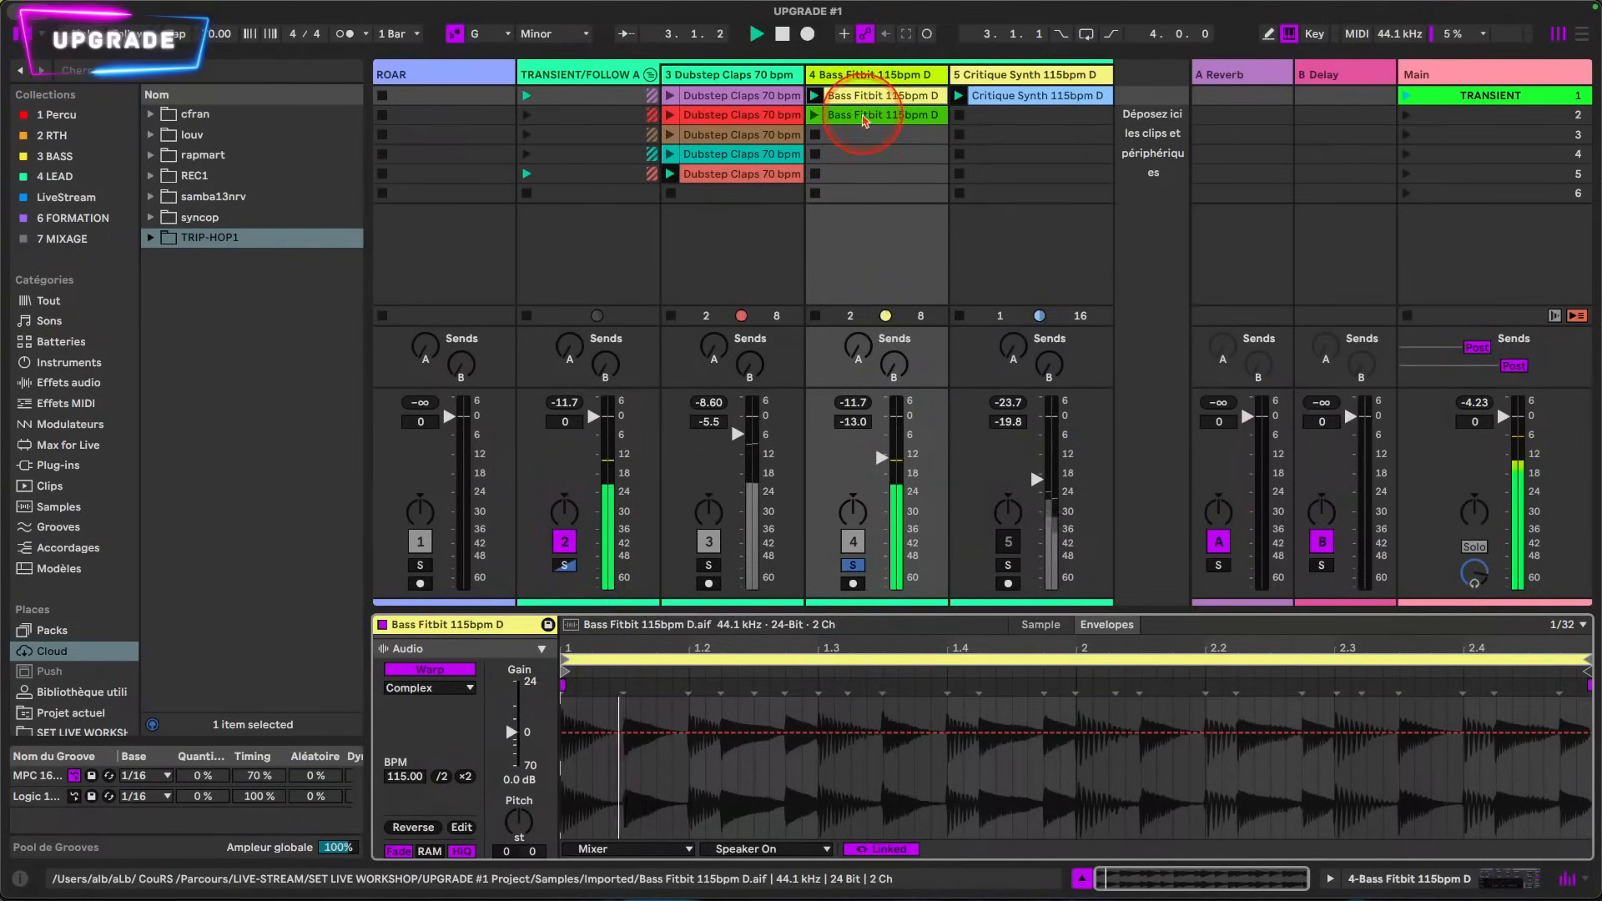
{"action": "left_click", "coordinate": [866, 118]}
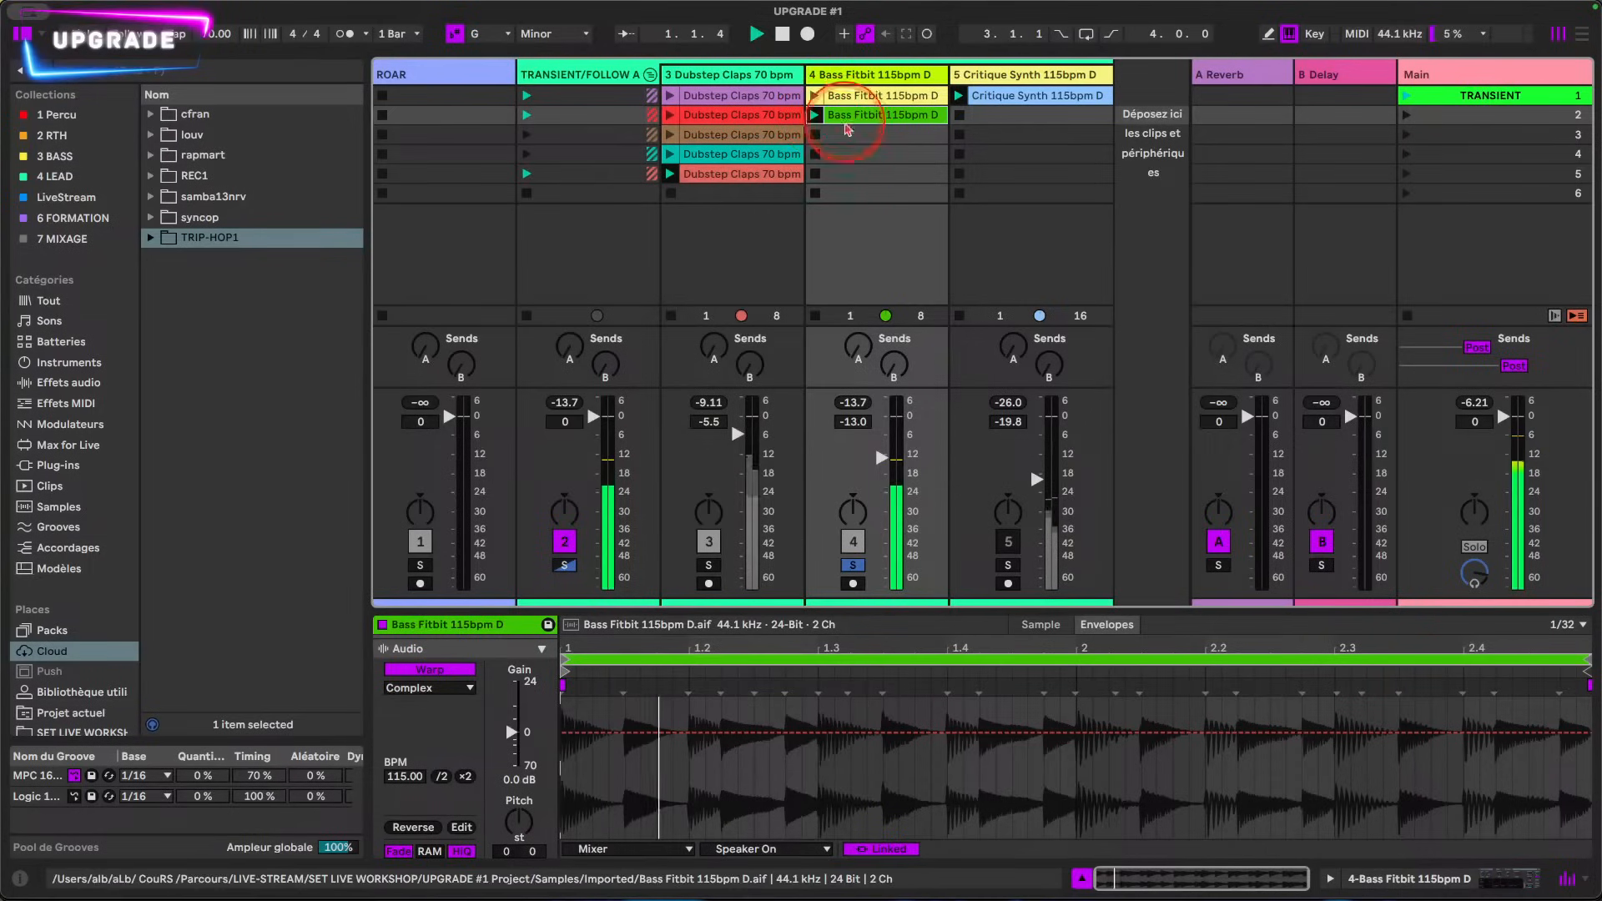
{"action": "left_click", "coordinate": [446, 689]}
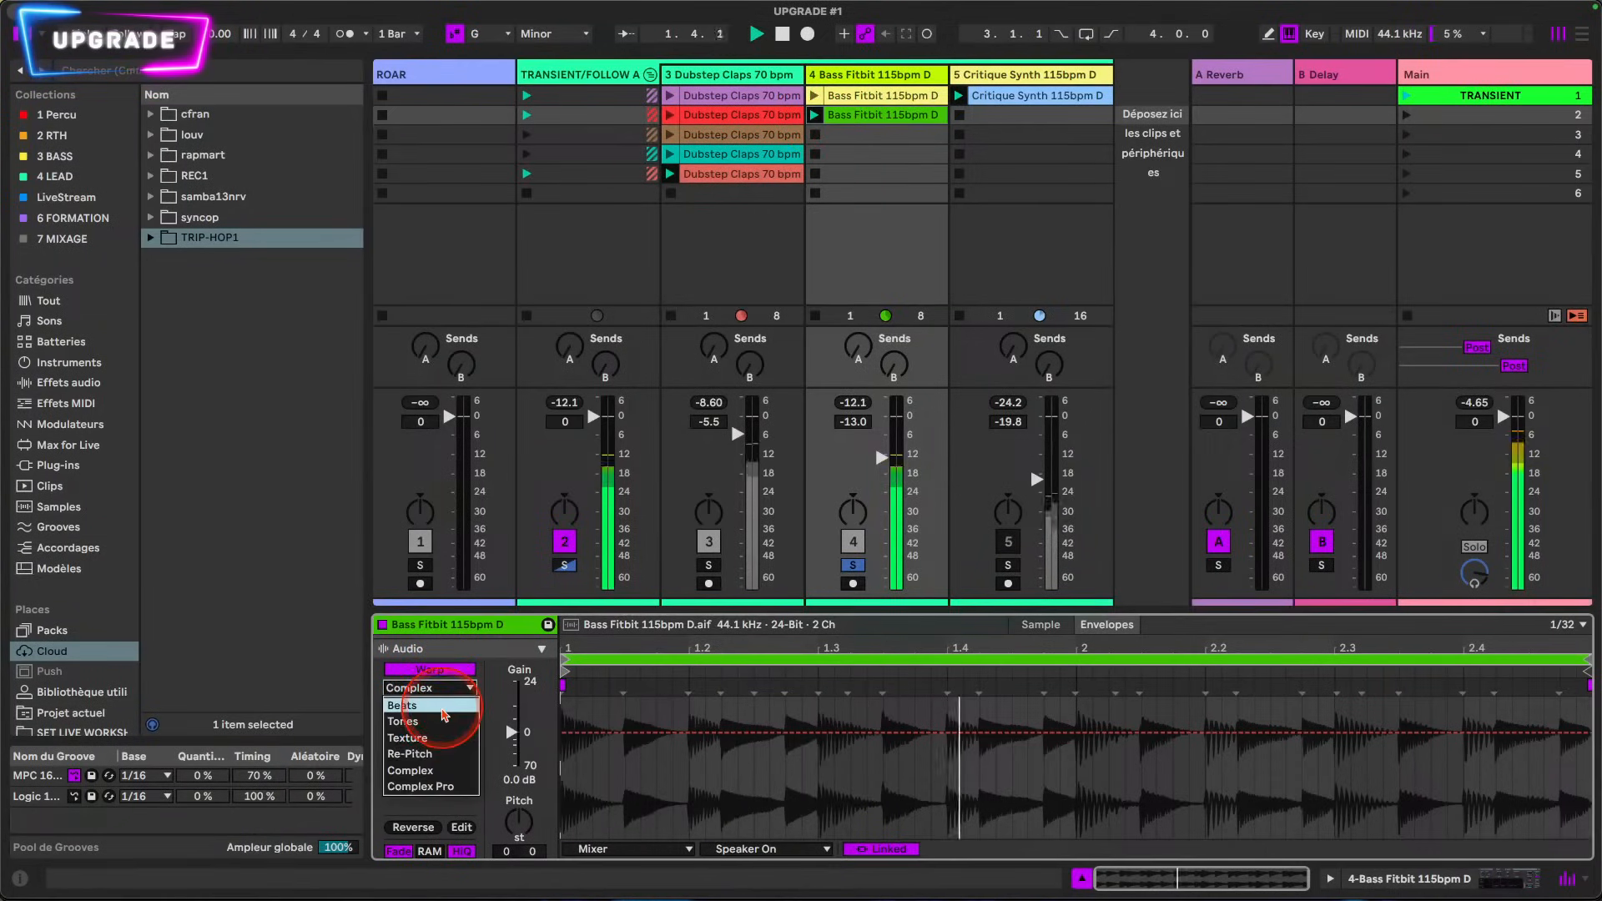
{"action": "left_click", "coordinate": [446, 713]}
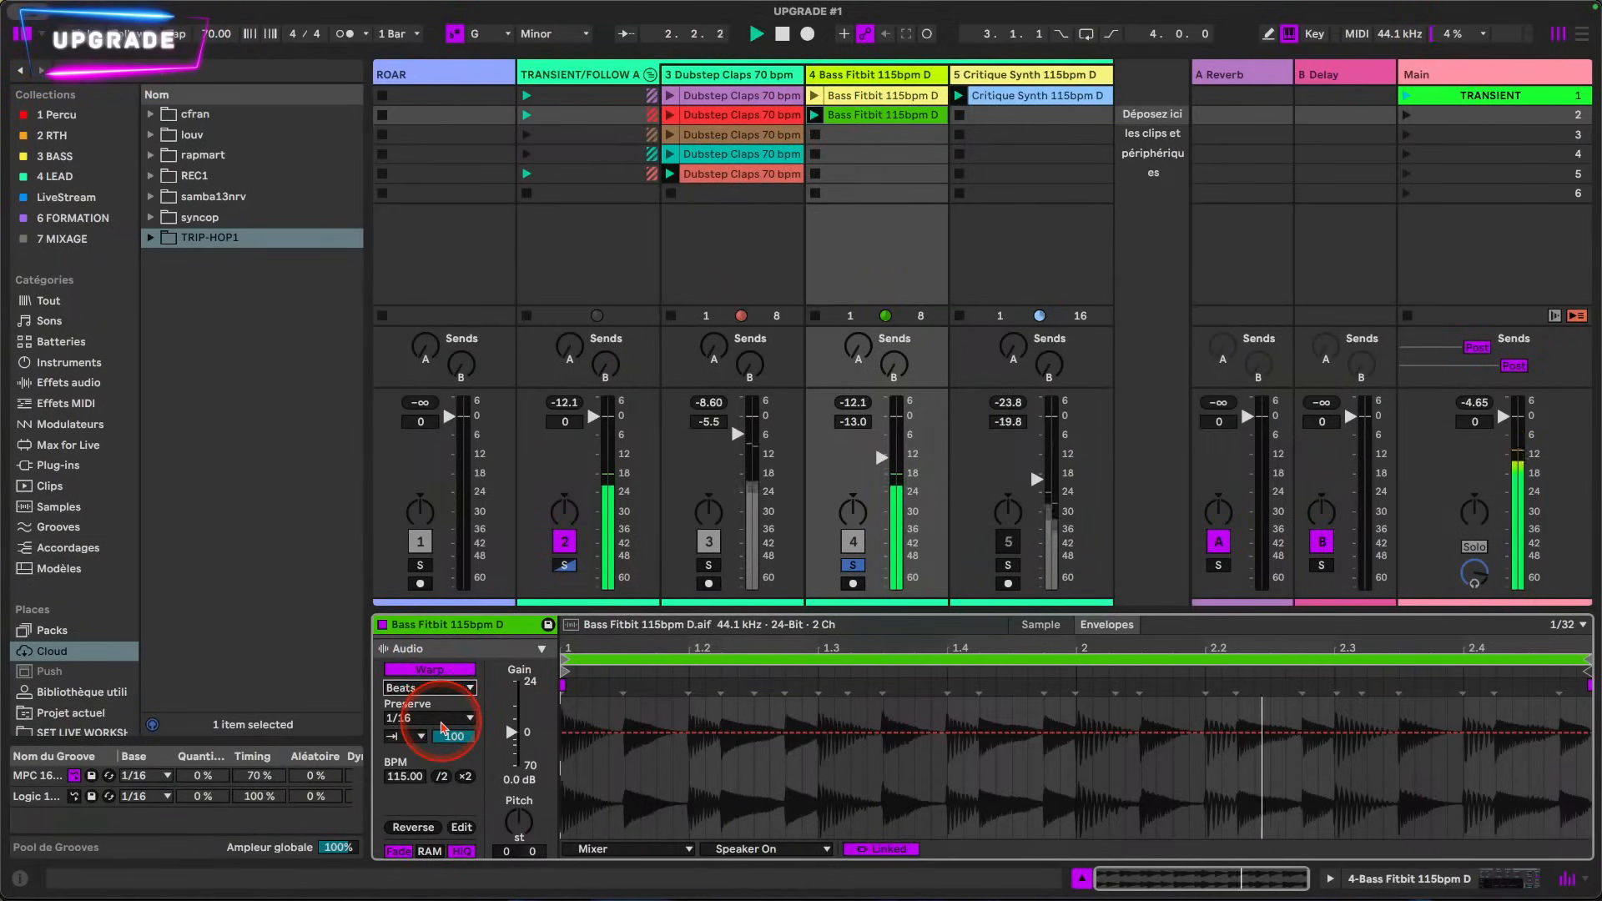
Step: Duplicate the green Bass Fitbit clip into the third slot and color the copy light orange
{"action": "left_click_drag", "start_coordinate": [856, 133], "coordinate": [858, 137]}
{"action": "right_click", "coordinate": [857, 138]}
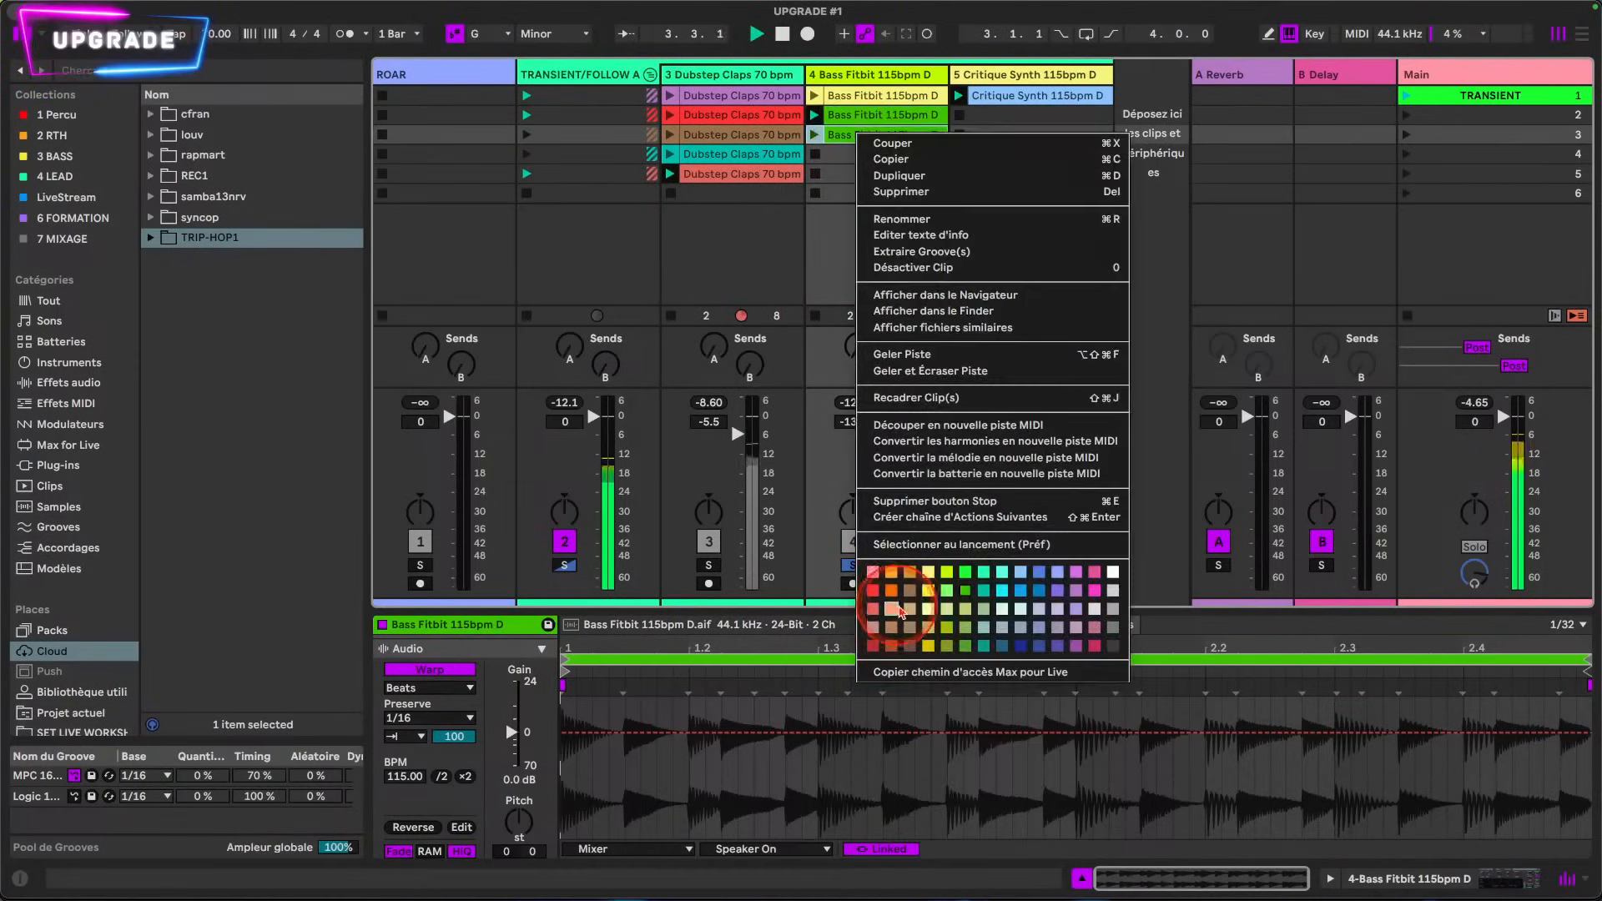
{"action": "left_click", "coordinate": [904, 555]}
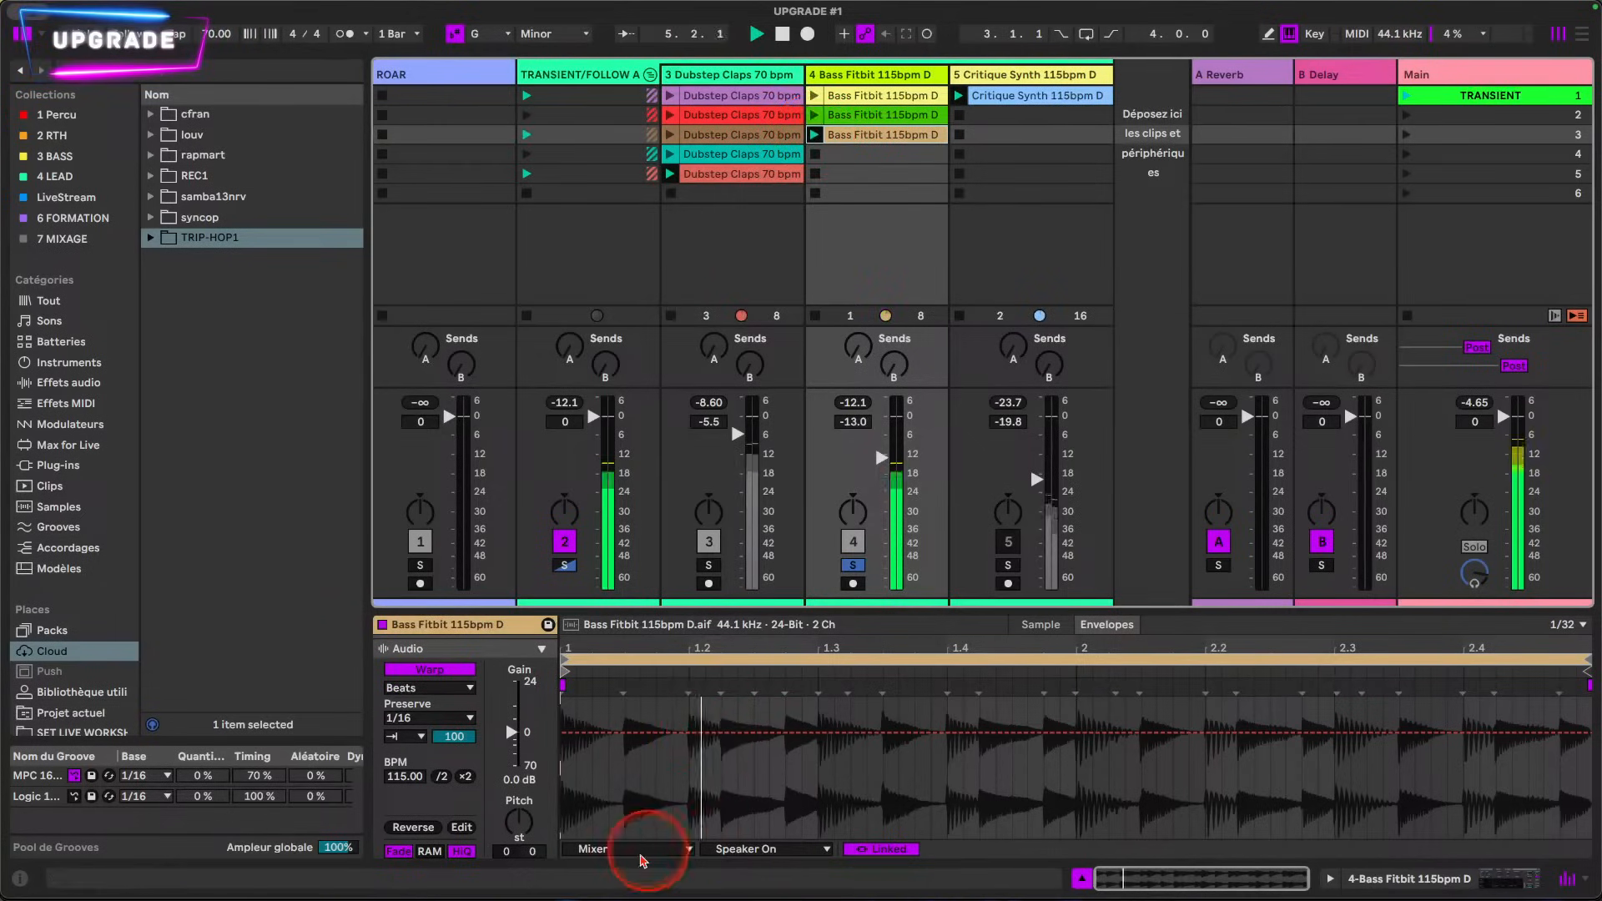
Step: Display the Sample Offset clip envelope of the light orange Bass Fitbit clip and set the grid to 1/16
{"action": "left_click", "coordinate": [668, 849]}
{"action": "left_click", "coordinate": [634, 765]}
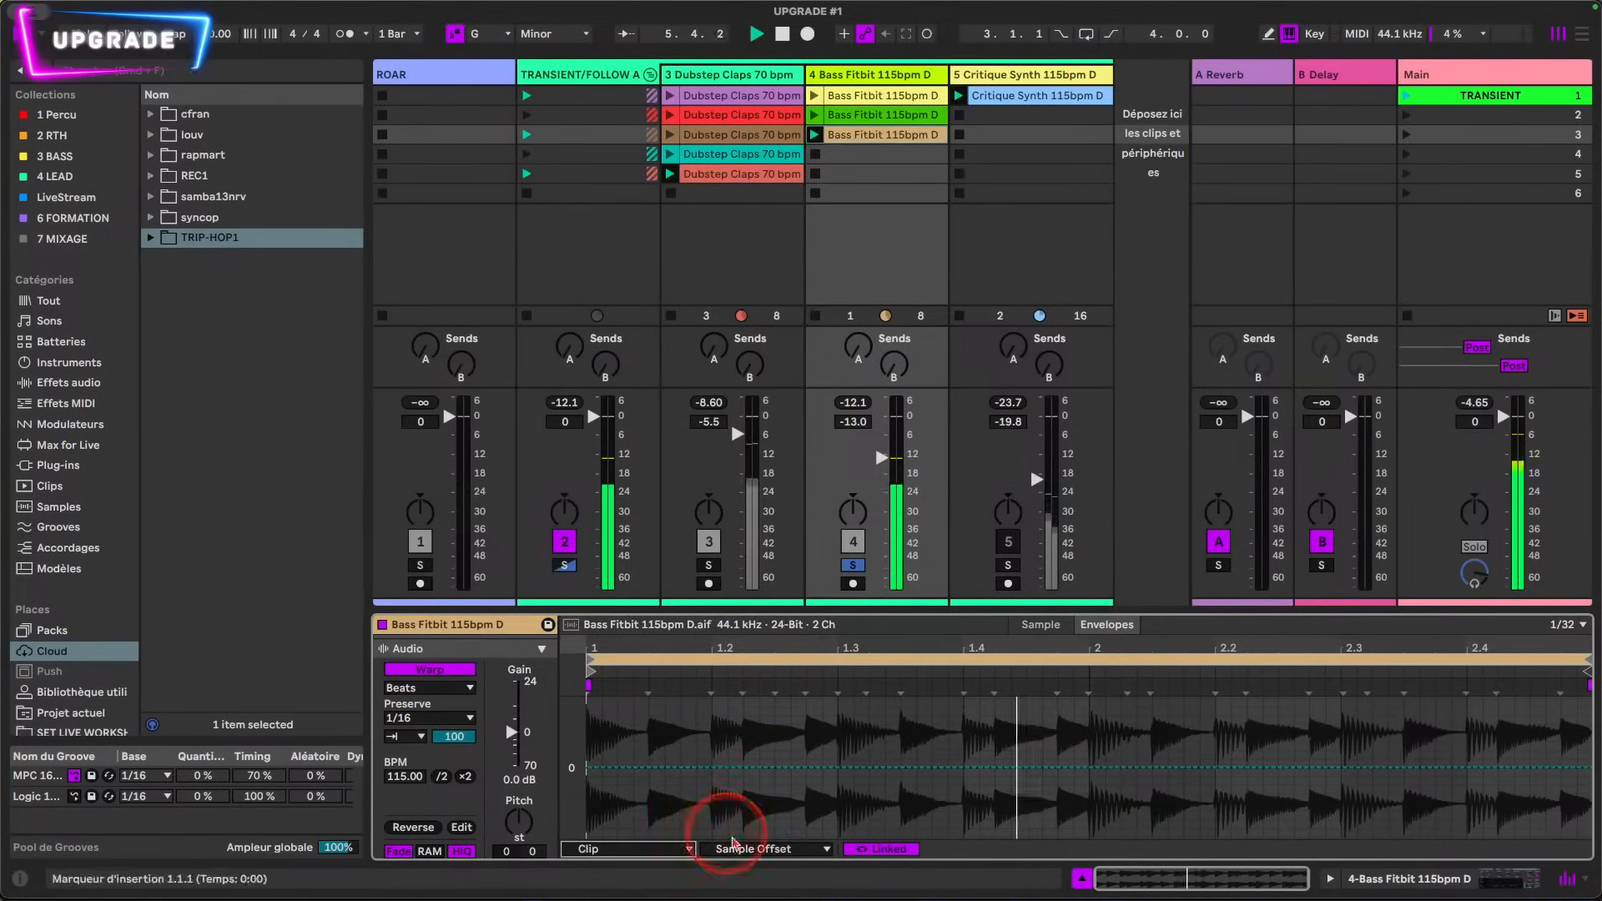
{"action": "left_click", "coordinate": [743, 851]}
{"action": "left_click", "coordinate": [742, 850]}
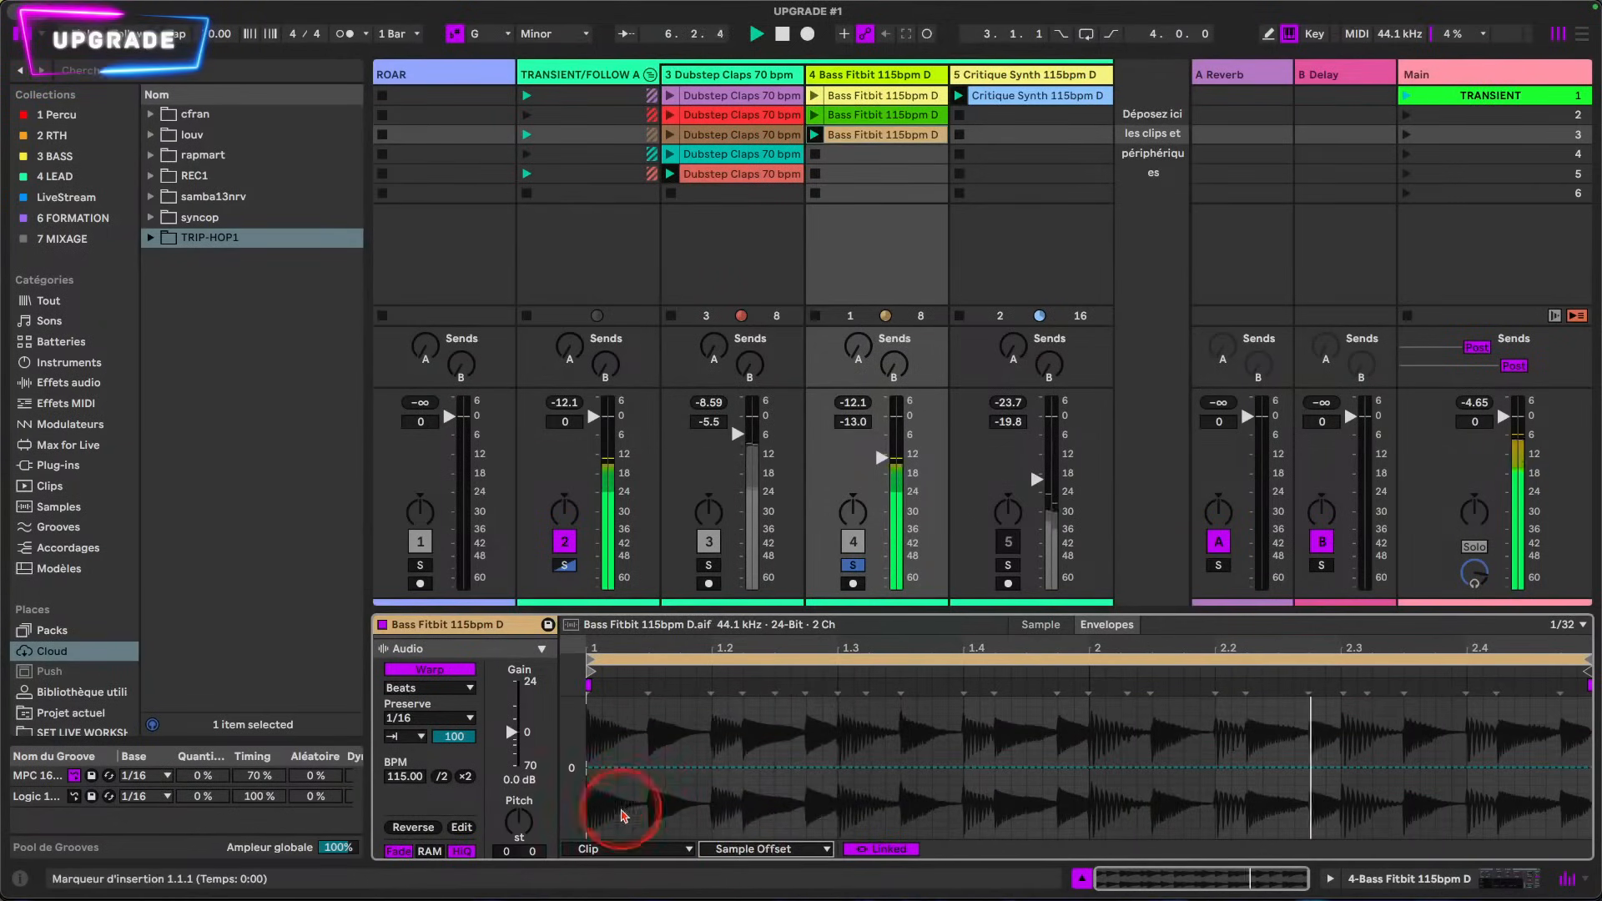
{"action": "mouse_move", "coordinate": [651, 792]}
{"action": "left_mouse_down"}
{"action": "mouse_move", "coordinate": [709, 795]}
{"action": "mouse_move", "coordinate": [672, 784]}
{"action": "left_mouse_up"}
{"action": "left_click", "coordinate": [1567, 624]}
{"action": "left_click", "coordinate": [1437, 758]}
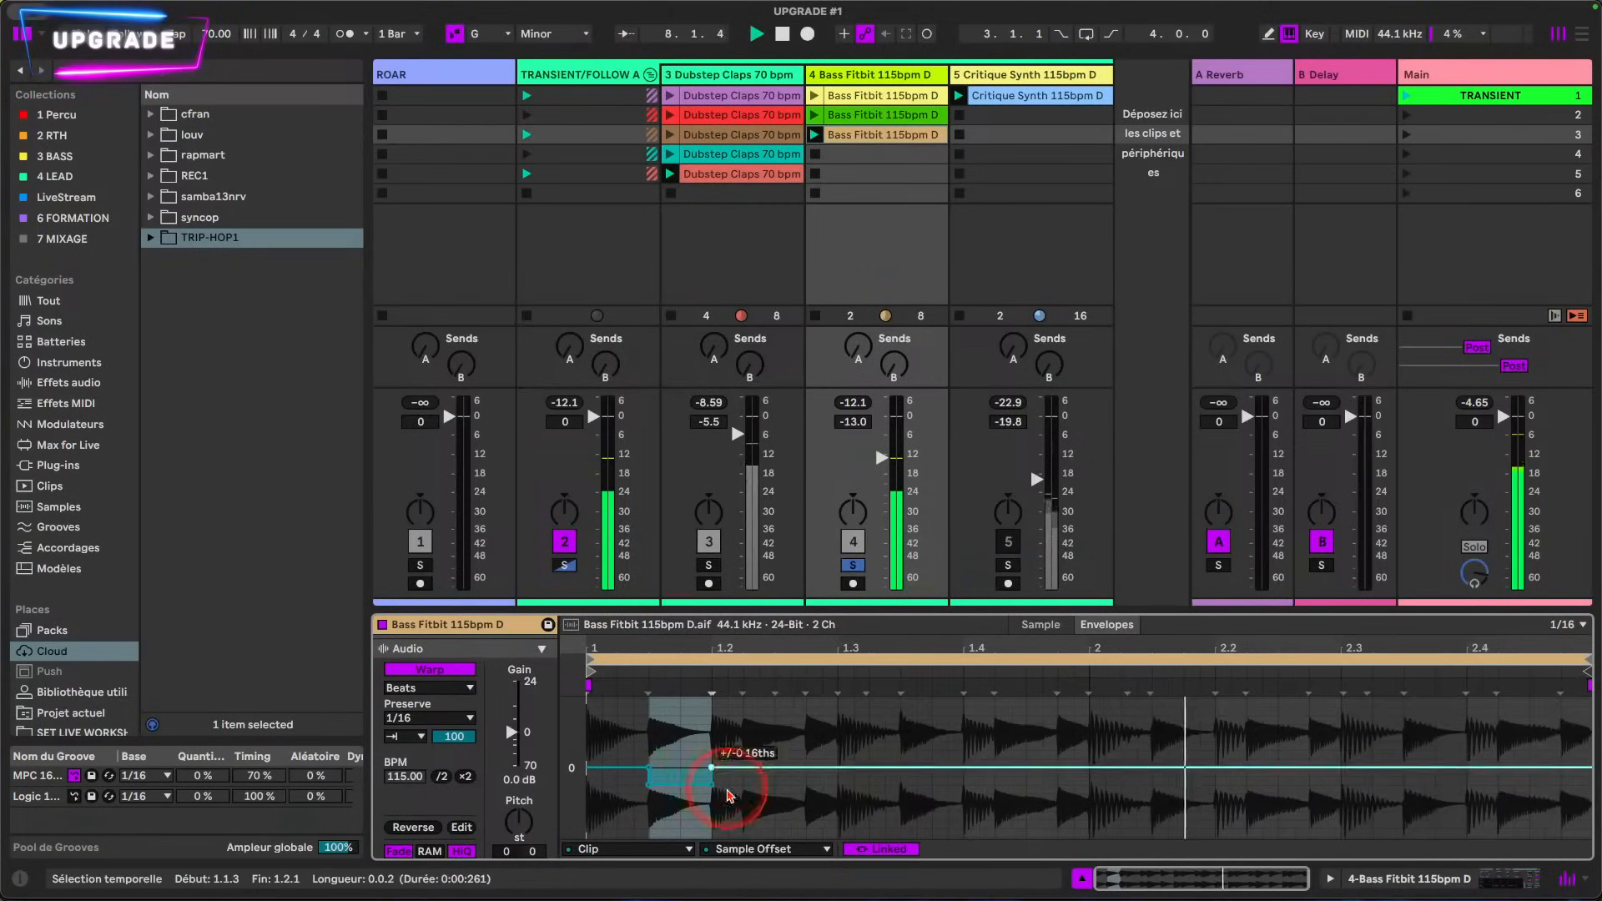
Step: Lower the Sample Offset envelope to -2 16ths between 1.1.3 and 1.2.1
{"action": "left_click_drag", "start_coordinate": [664, 641], "coordinate": [765, 651]}
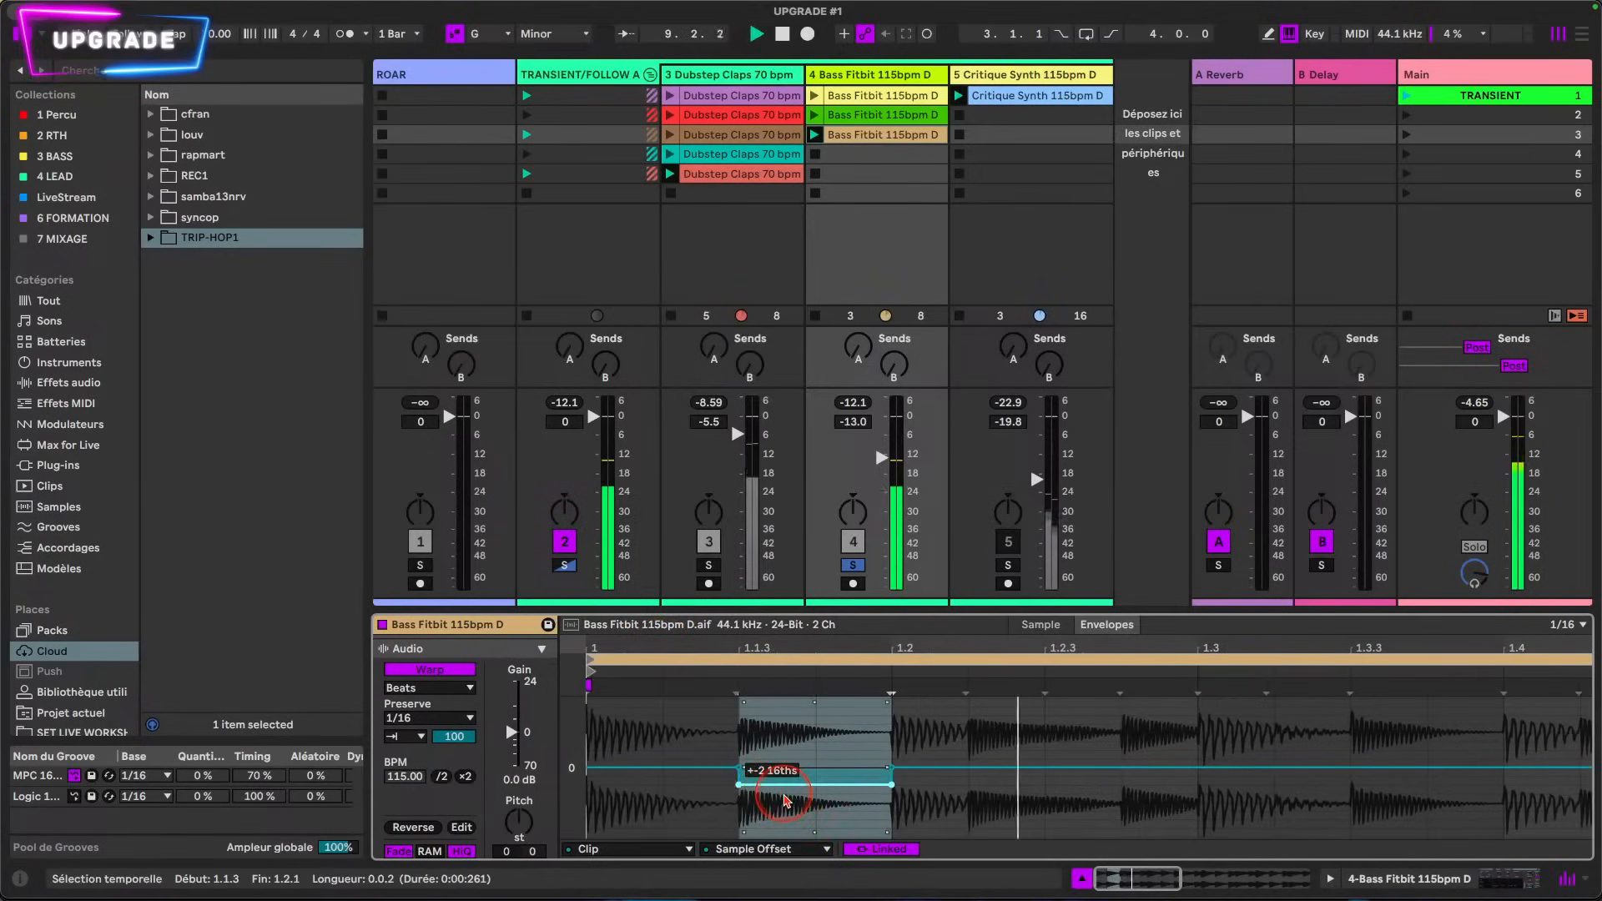
{"action": "left_click_drag", "start_coordinate": [784, 798], "coordinate": [784, 789]}
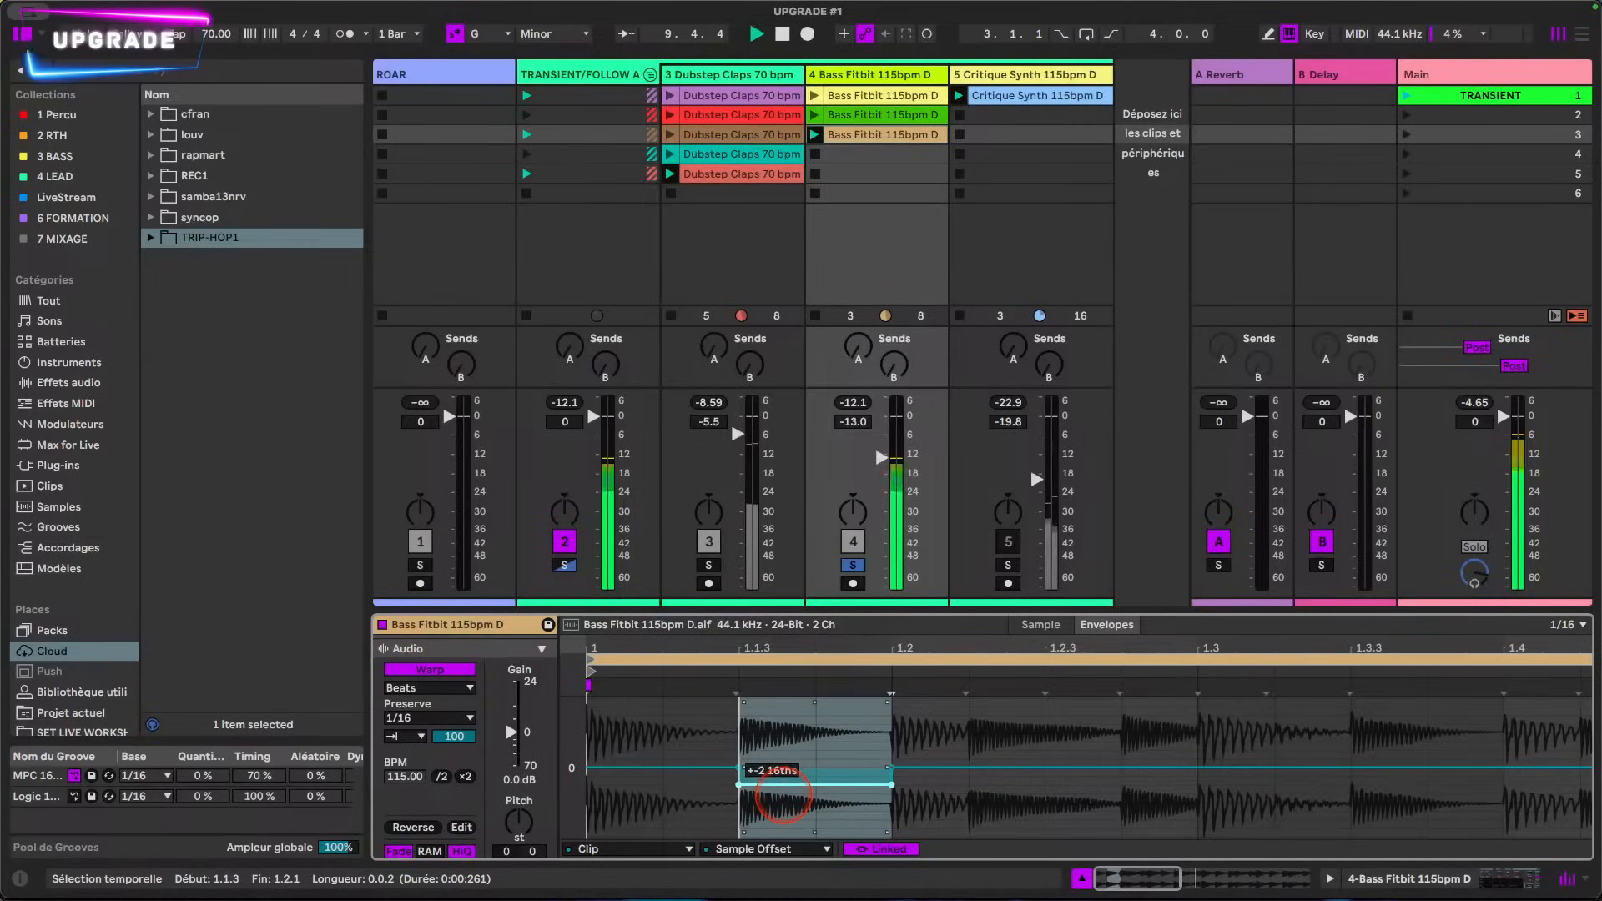
{"action": "left_click", "coordinate": [948, 822]}
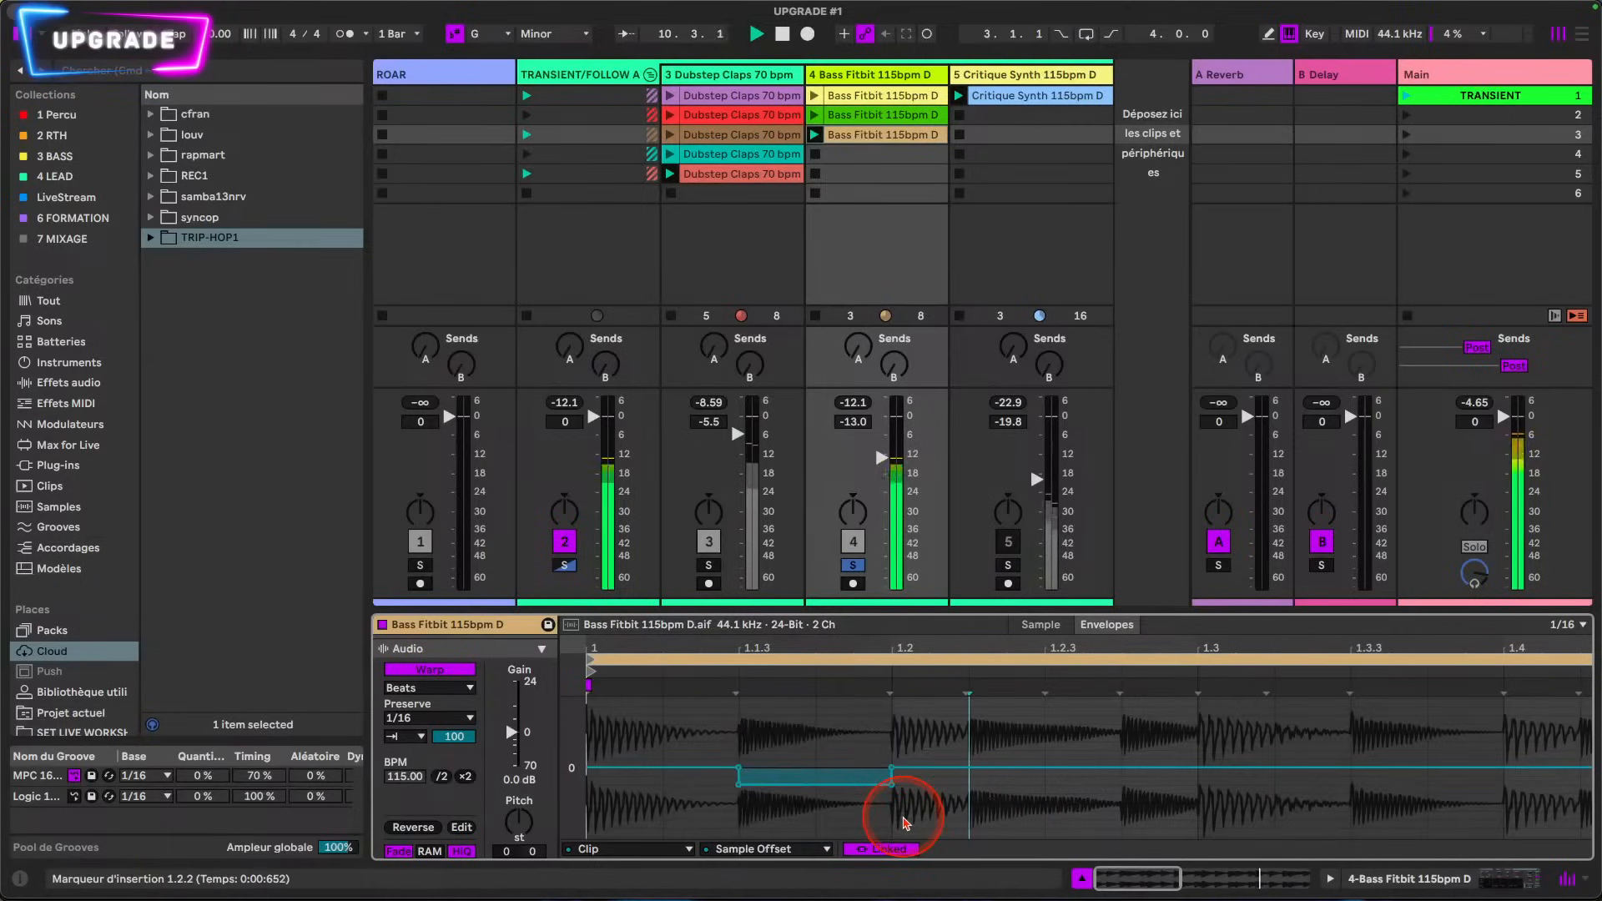
{"action": "left_click_drag", "start_coordinate": [905, 822], "coordinate": [947, 826]}
{"action": "left_click", "coordinate": [943, 791]}
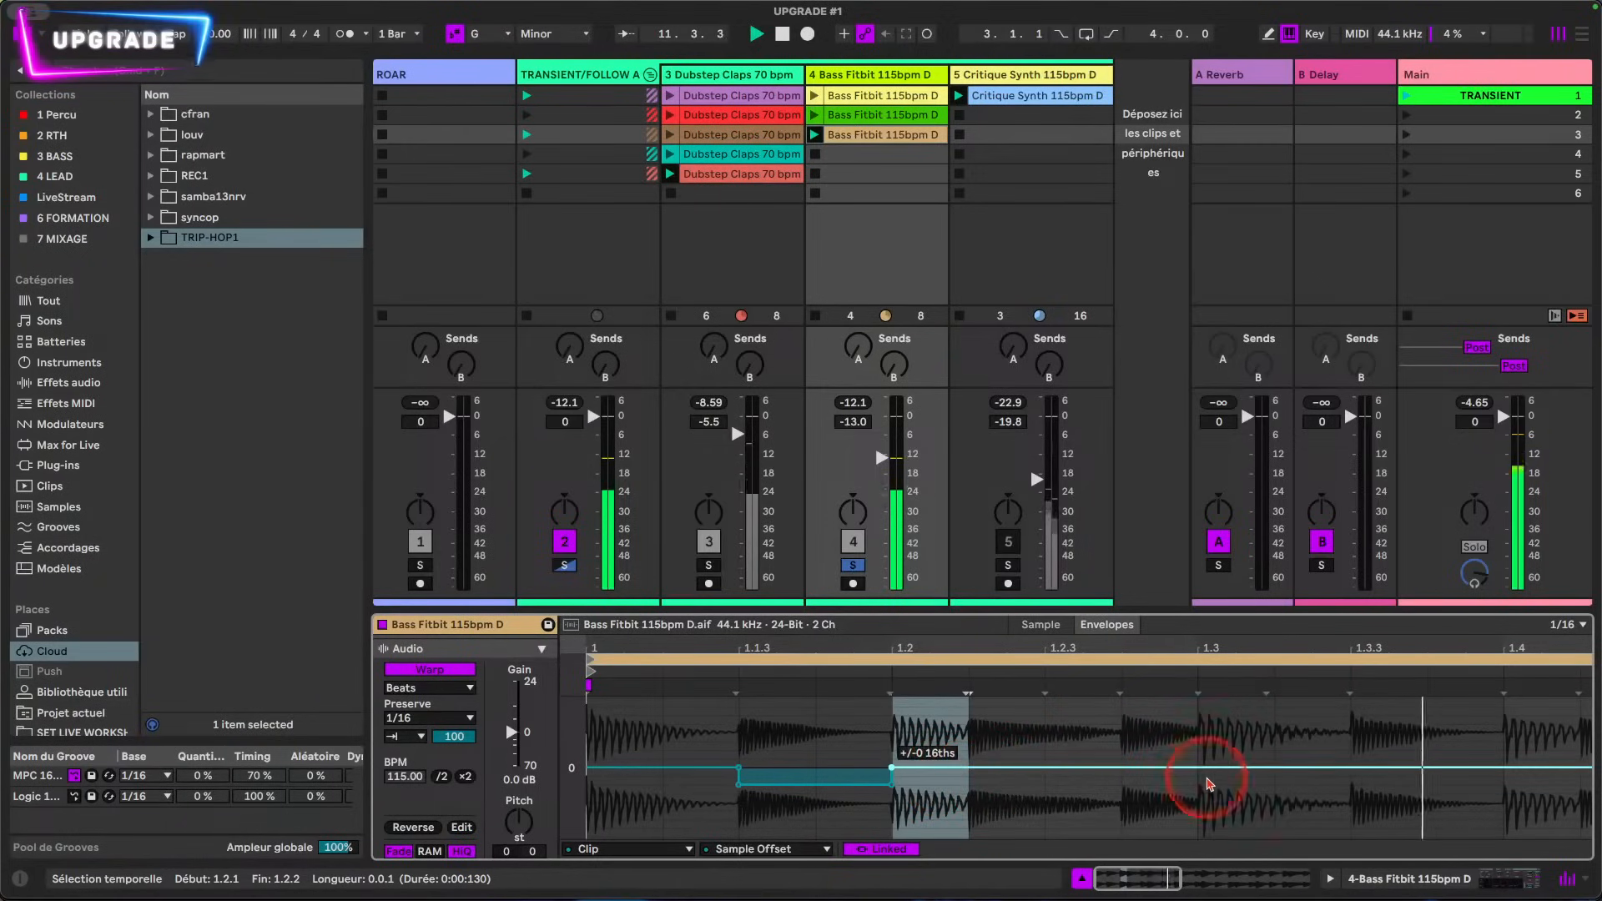
{"action": "left_click_drag", "start_coordinate": [1127, 782], "coordinate": [1509, 783]}
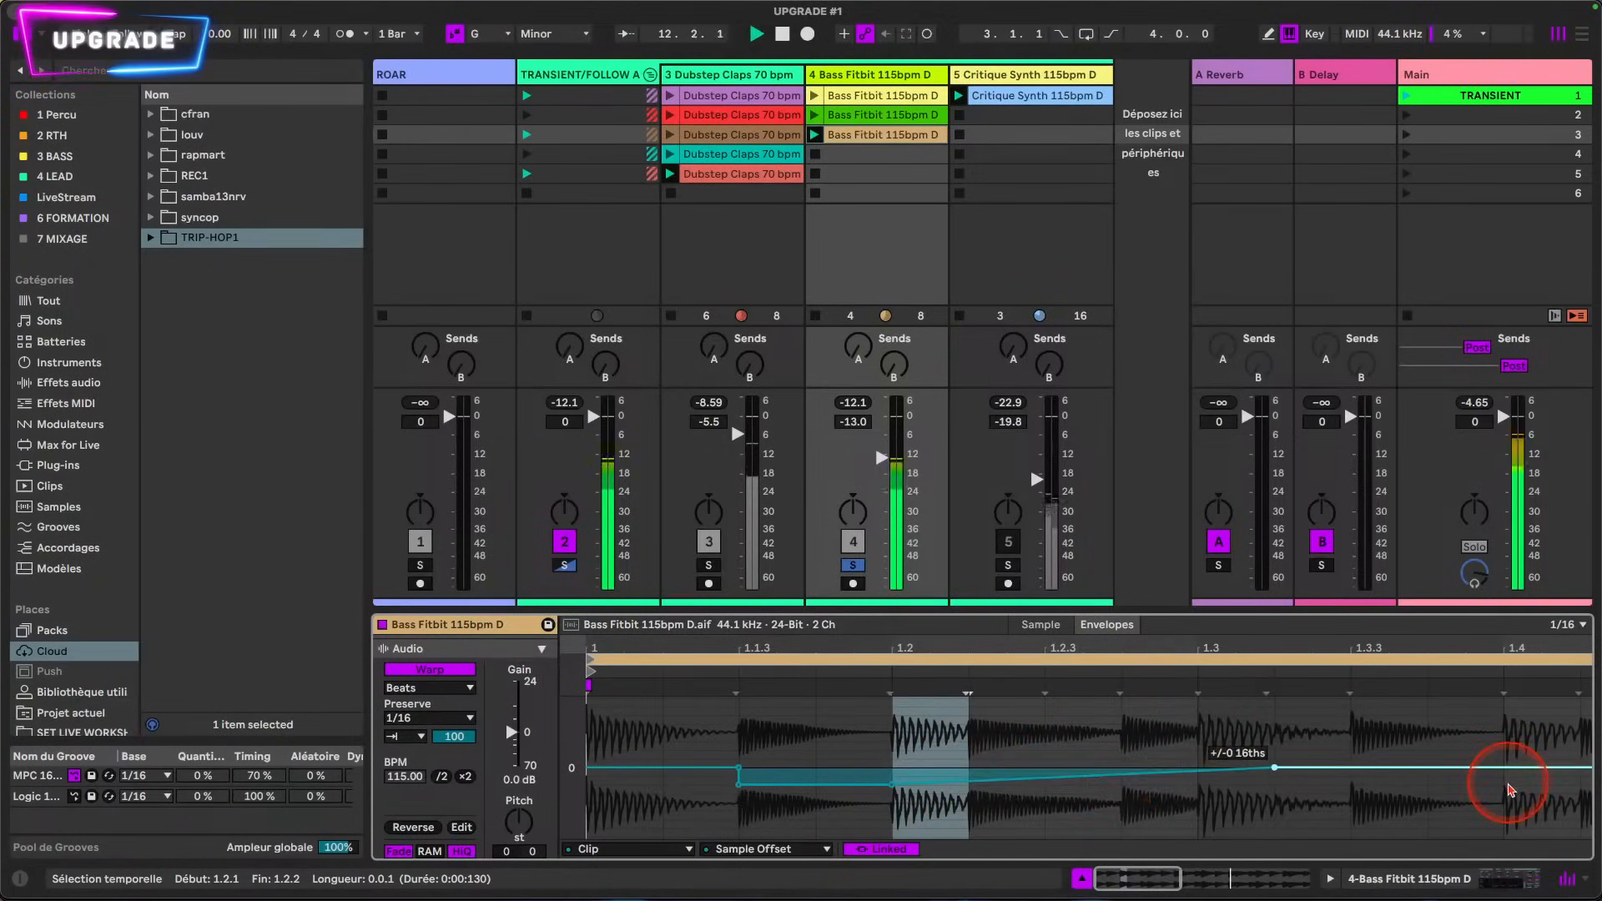
{"action": "key", "text": "super+z"}
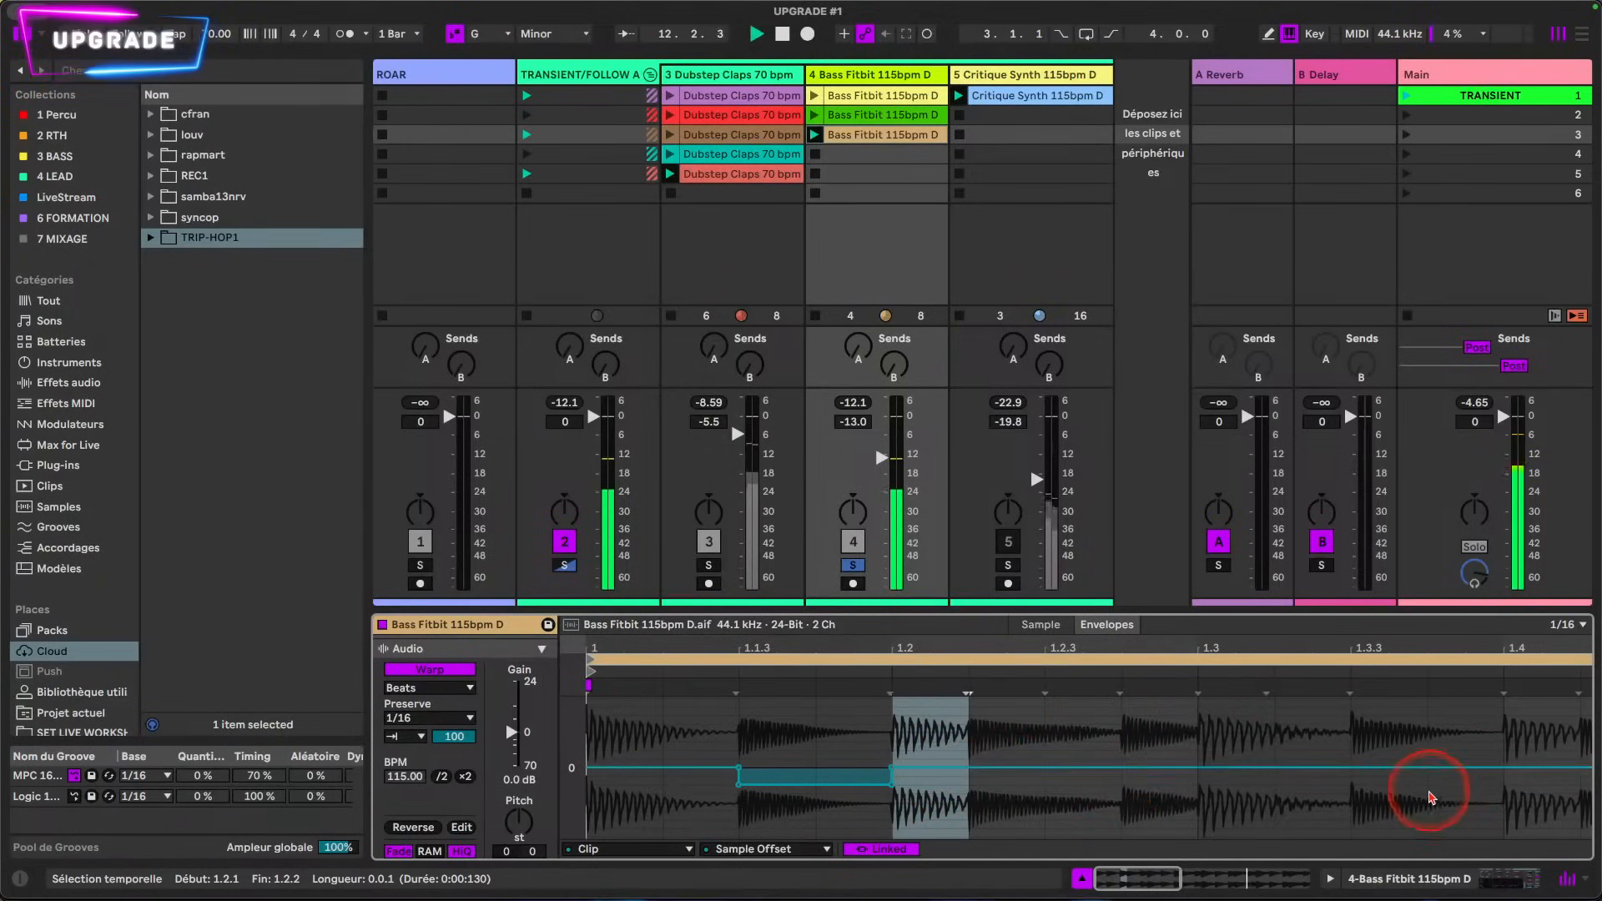
Step: Select the range from 1.3.1 to 2.1.1 and lower its Sample Offset envelope to the minimum
{"action": "left_click", "coordinate": [1207, 808]}
{"action": "left_click_drag", "start_coordinate": [1034, 805], "coordinate": [1533, 800]}
{"action": "scroll", "coordinate": [1363, 805], "scroll_direction": "right", "scroll_amount": 3}
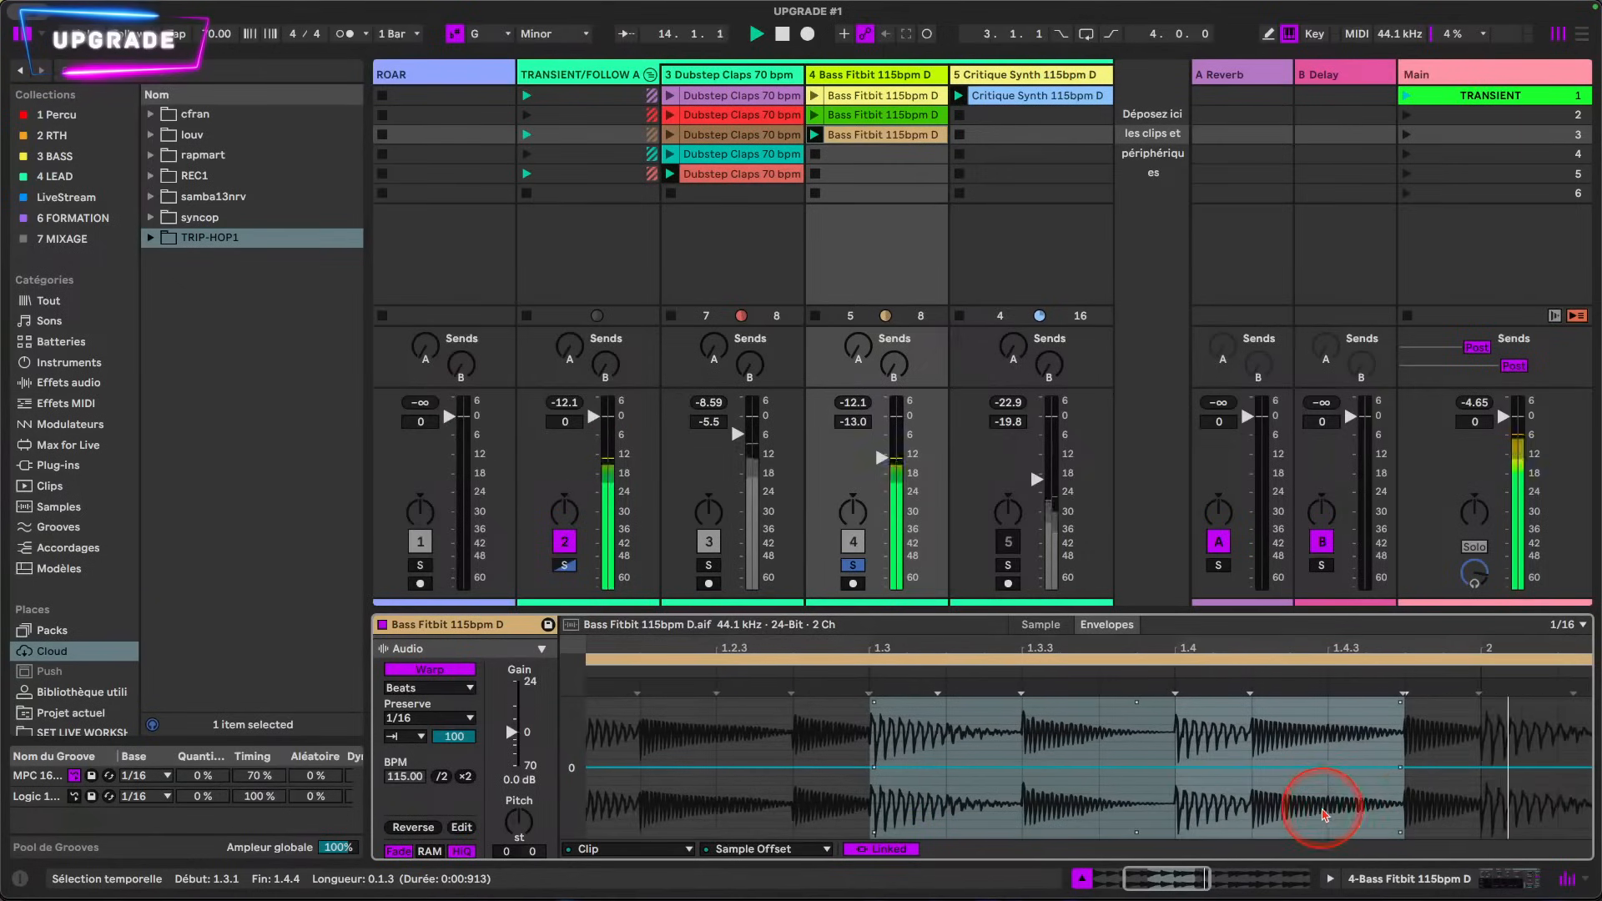
{"action": "left_click", "coordinate": [1473, 816], "text": "shift"}
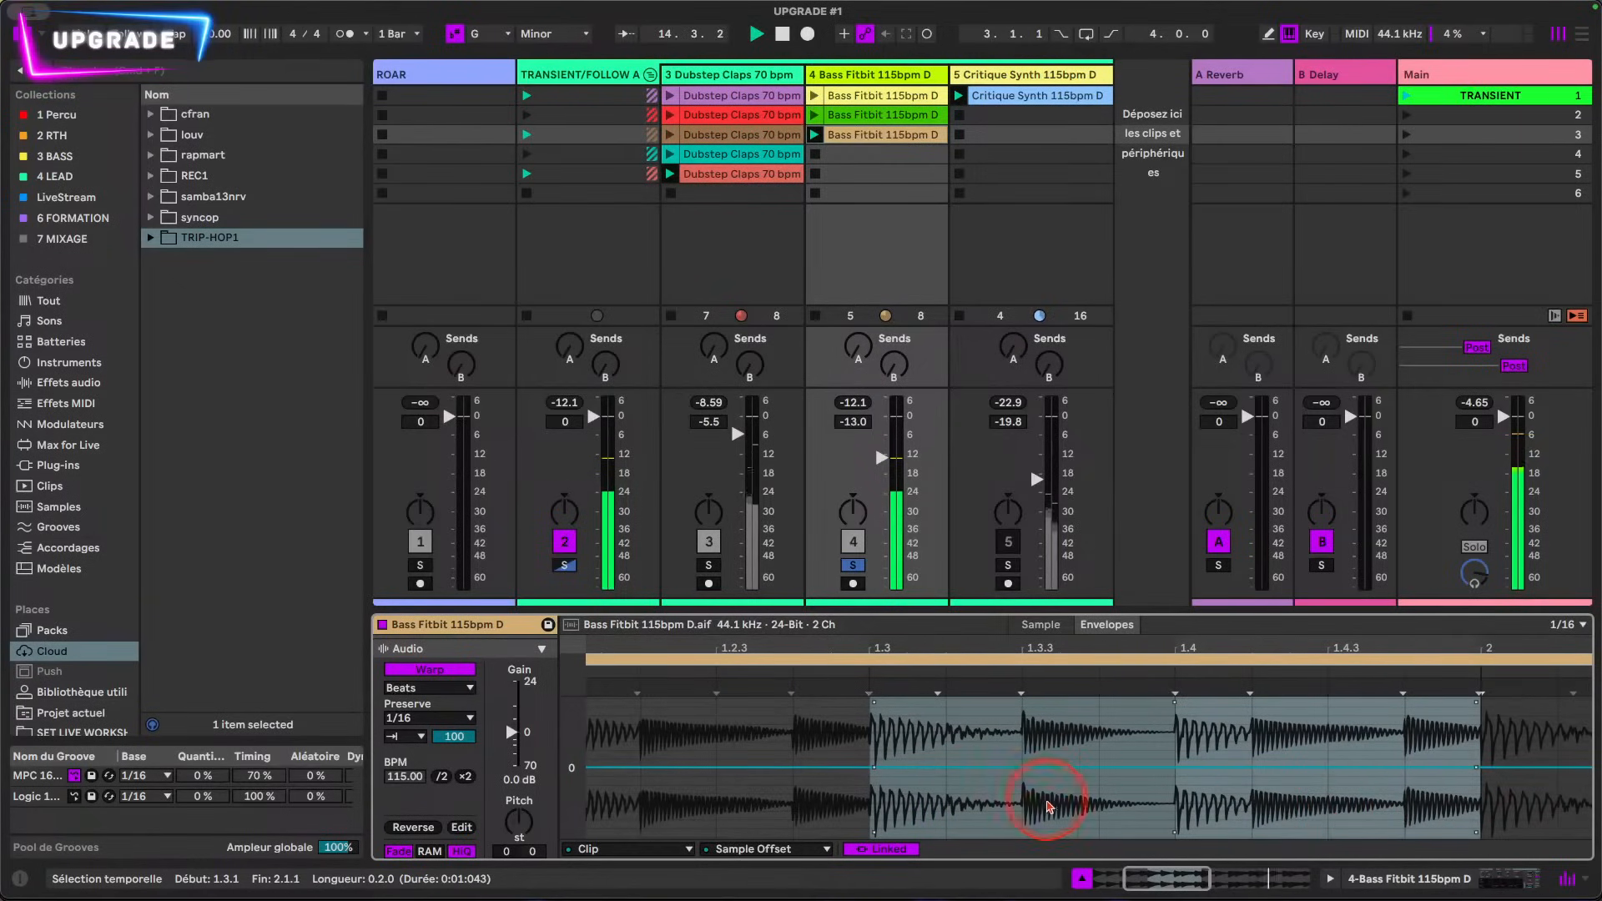
{"action": "left_click_drag", "start_coordinate": [965, 793], "coordinate": [969, 844]}
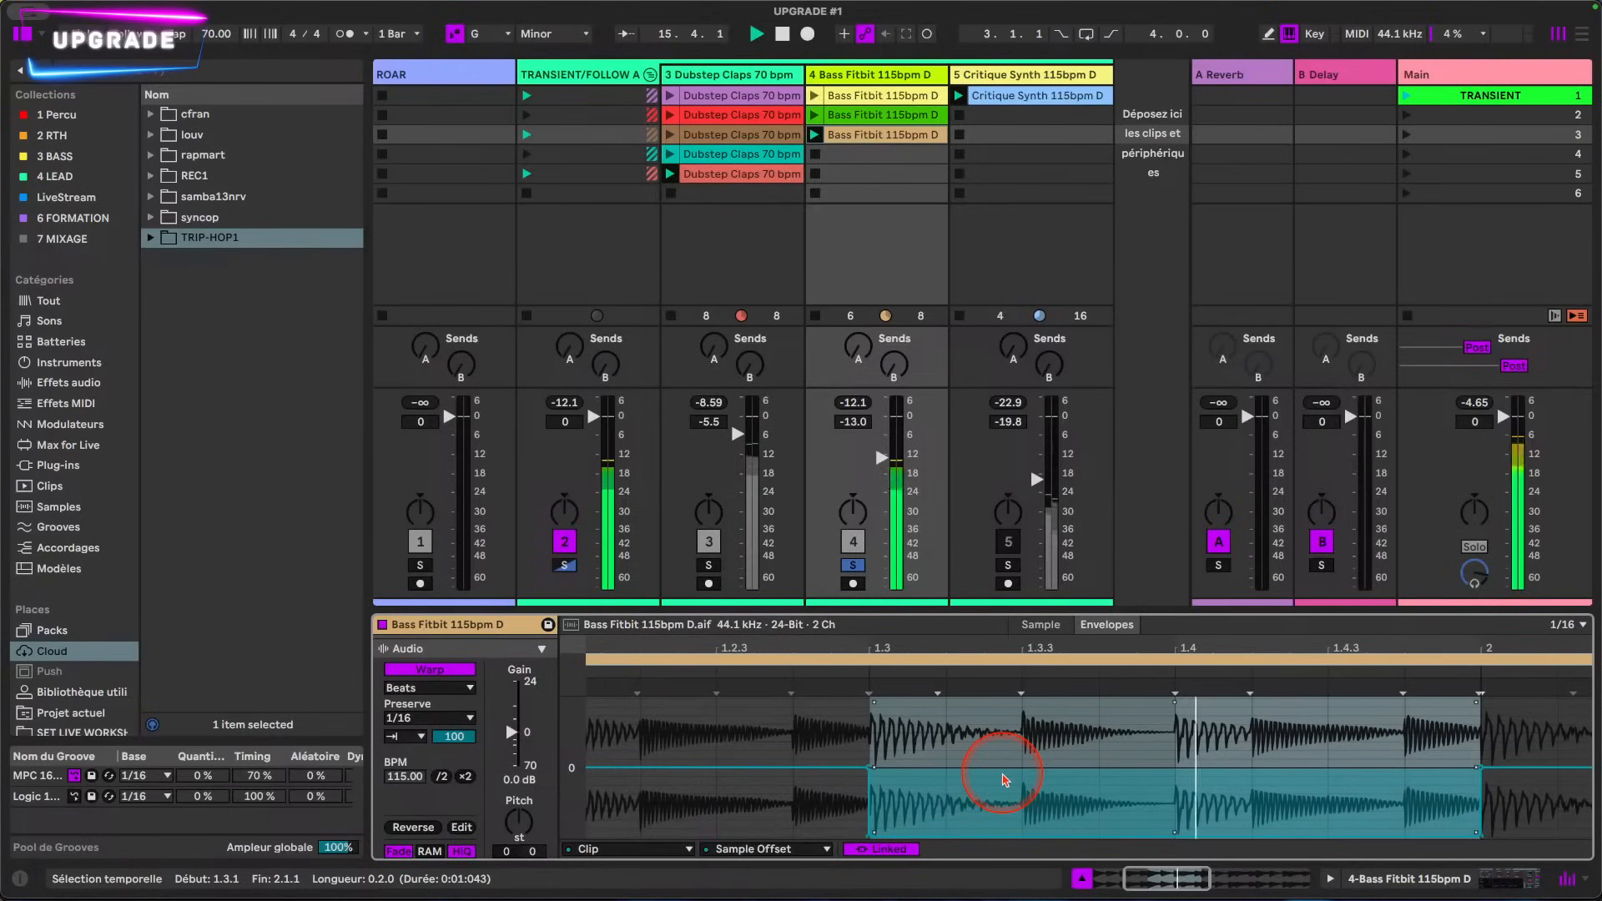
Step: Lower the Sample Offset envelope to -4 16ths between 2.2.1 and 2.3.1
{"action": "double_click", "coordinate": [1055, 646]}
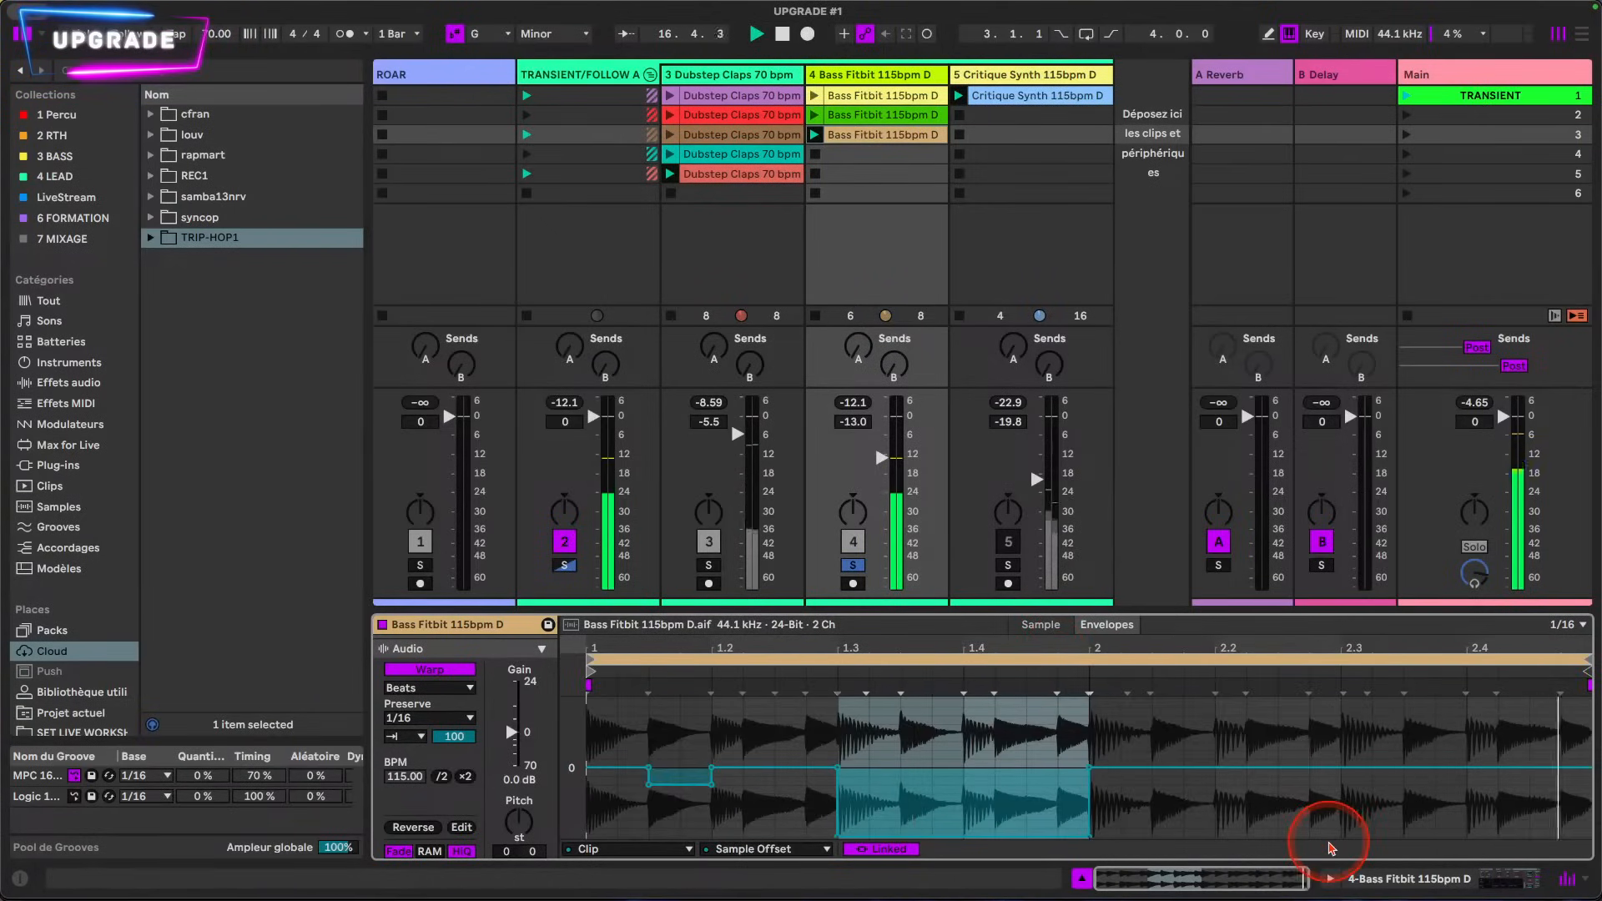
{"action": "left_click_drag", "start_coordinate": [1220, 826], "coordinate": [1367, 826]}
{"action": "right_click", "coordinate": [1345, 808]}
{"action": "left_click", "coordinate": [1289, 829]}
{"action": "left_click_drag", "start_coordinate": [1219, 822], "coordinate": [1268, 822]}
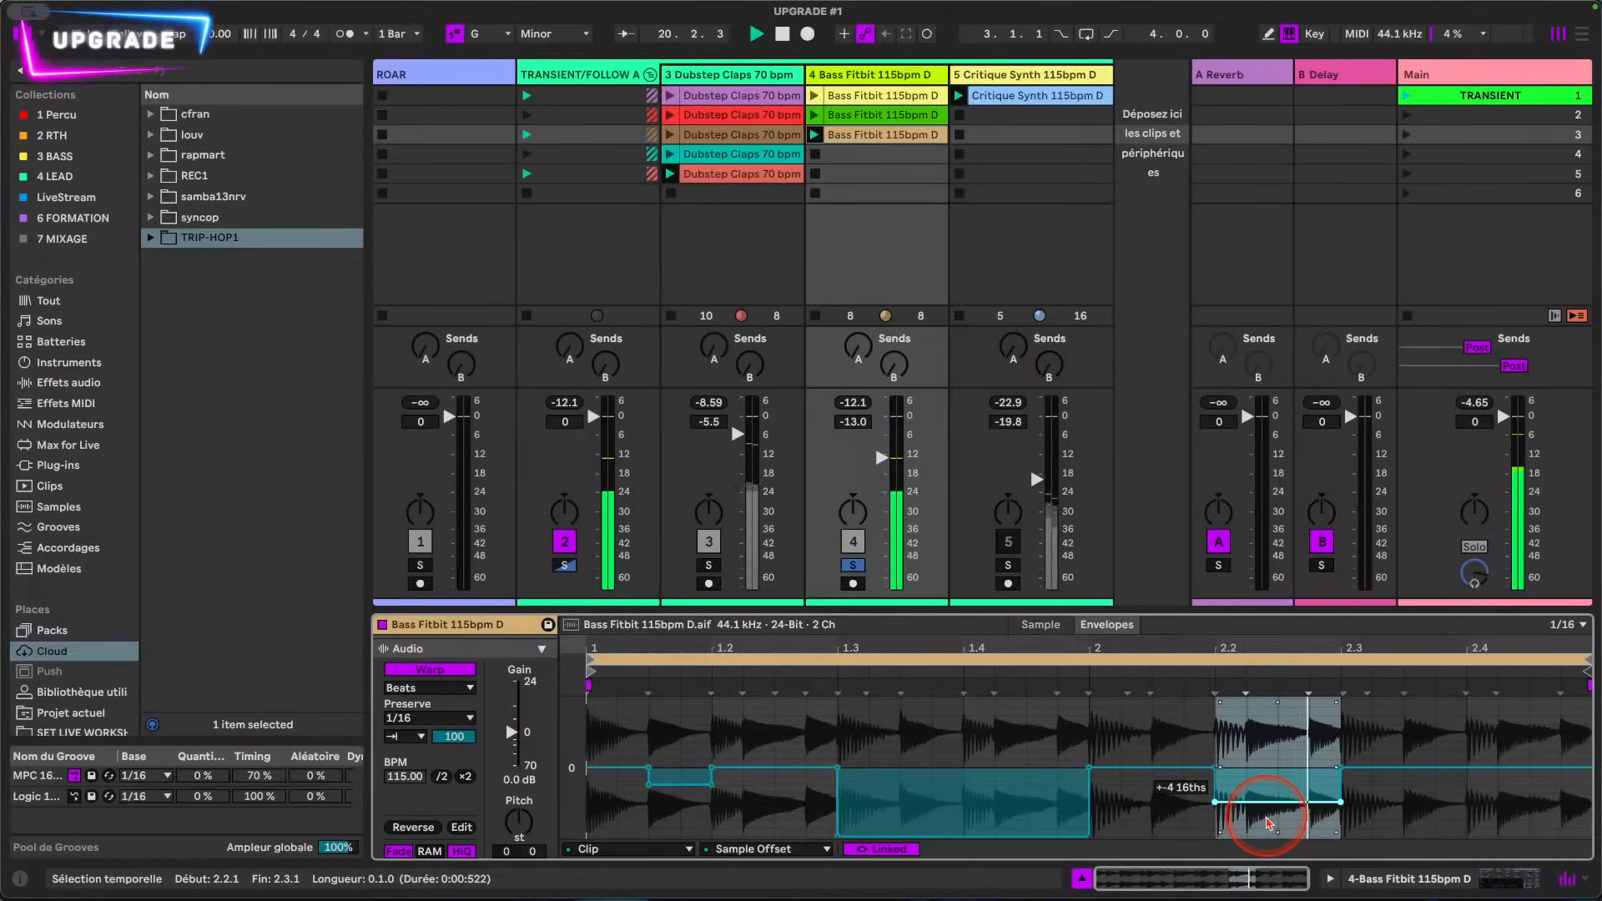
Step: Lower the Sample Offset envelope to -1 16th over the loop's last sixteenth, from 2.4.4 to 3.1.1
{"action": "mouse_move", "coordinate": [1268, 822]}
{"action": "left_mouse_down"}
{"action": "mouse_move", "coordinate": [1387, 804]}
{"action": "mouse_move", "coordinate": [1463, 822]}
{"action": "mouse_move", "coordinate": [1587, 803]}
{"action": "mouse_move", "coordinate": [1575, 775]}
{"action": "left_mouse_up"}
{"action": "left_click", "coordinate": [1498, 821]}
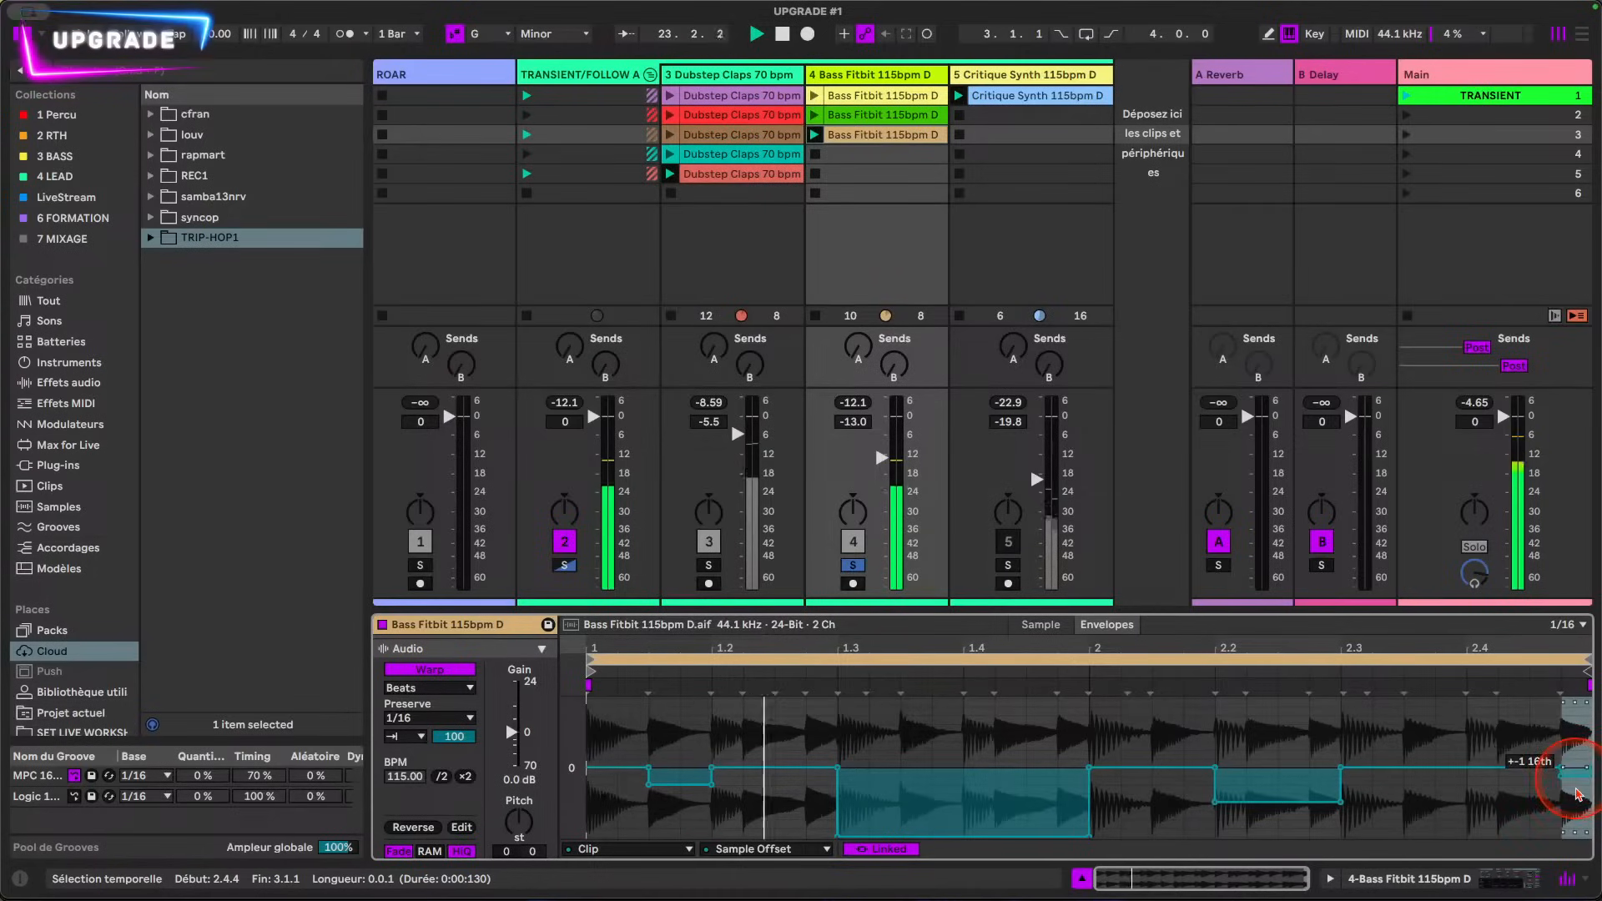
{"action": "left_click", "coordinate": [864, 246]}
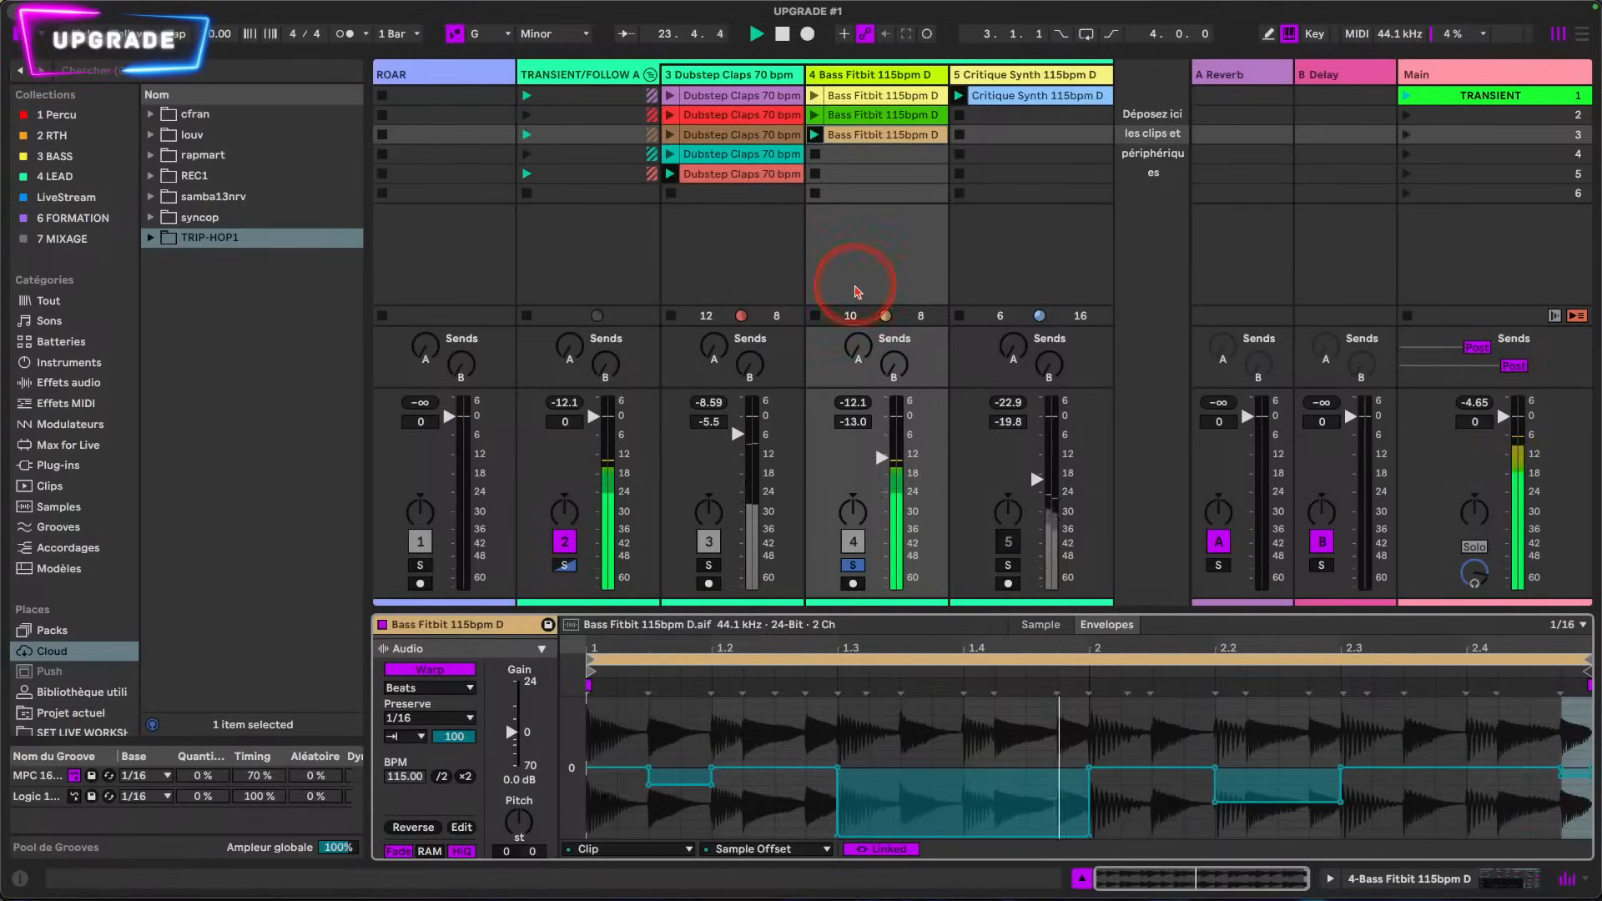
Step: Show the third Bass Fitbit clip's Transient Envelope, lower it to about half height and raise it back to the maximum
{"action": "left_click", "coordinate": [734, 848]}
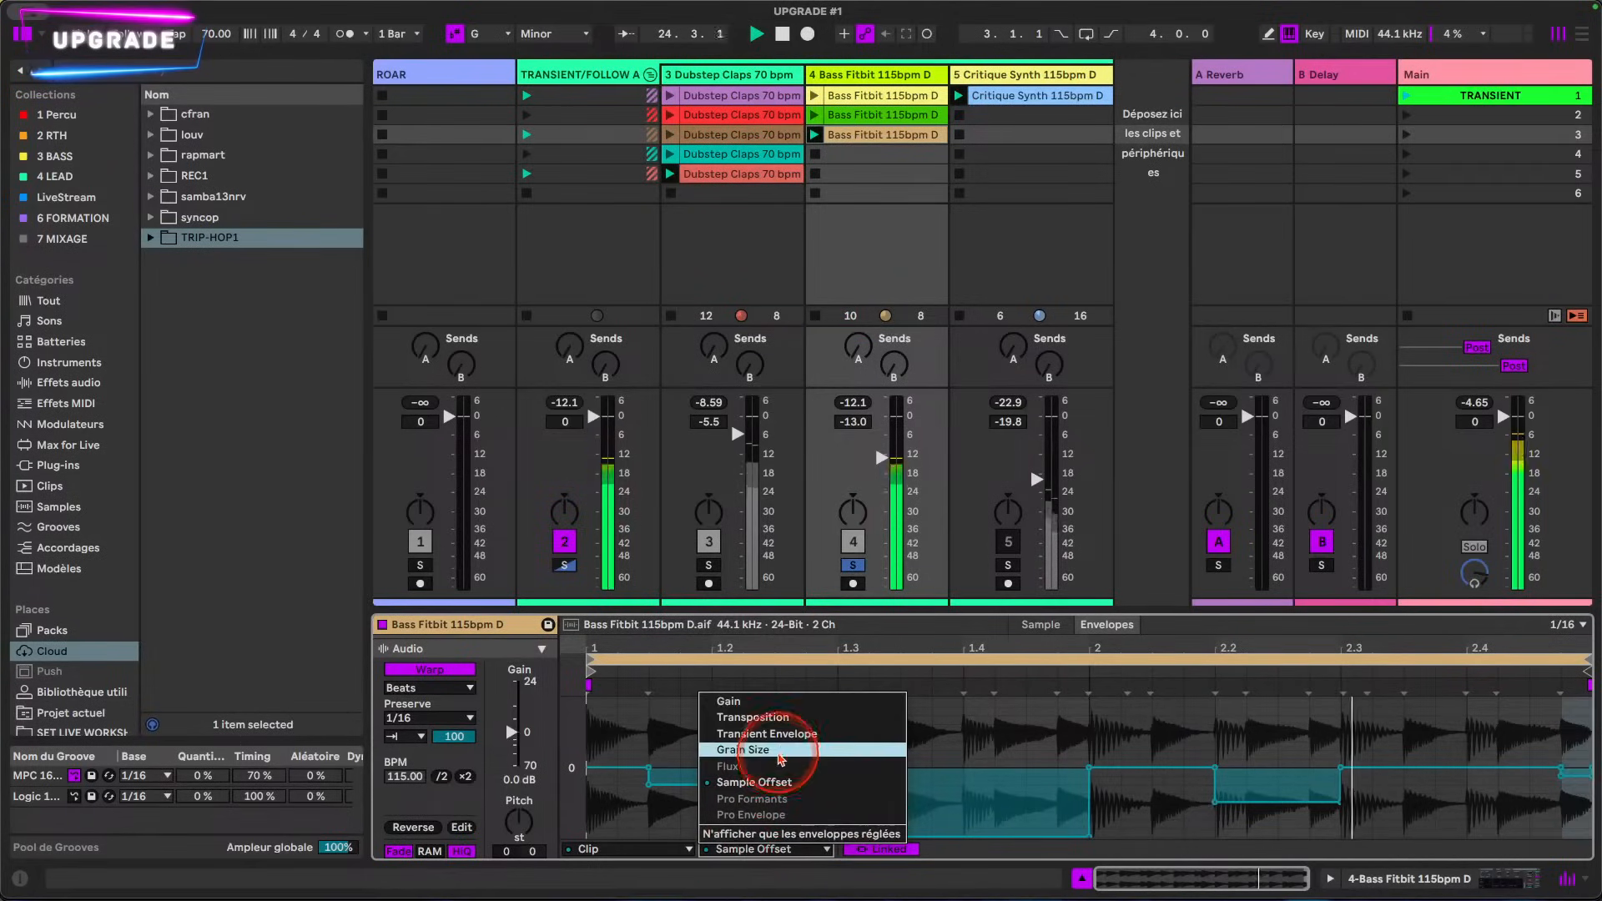
{"action": "left_click", "coordinate": [781, 736]}
{"action": "left_click_drag", "start_coordinate": [776, 700], "coordinate": [654, 761]}
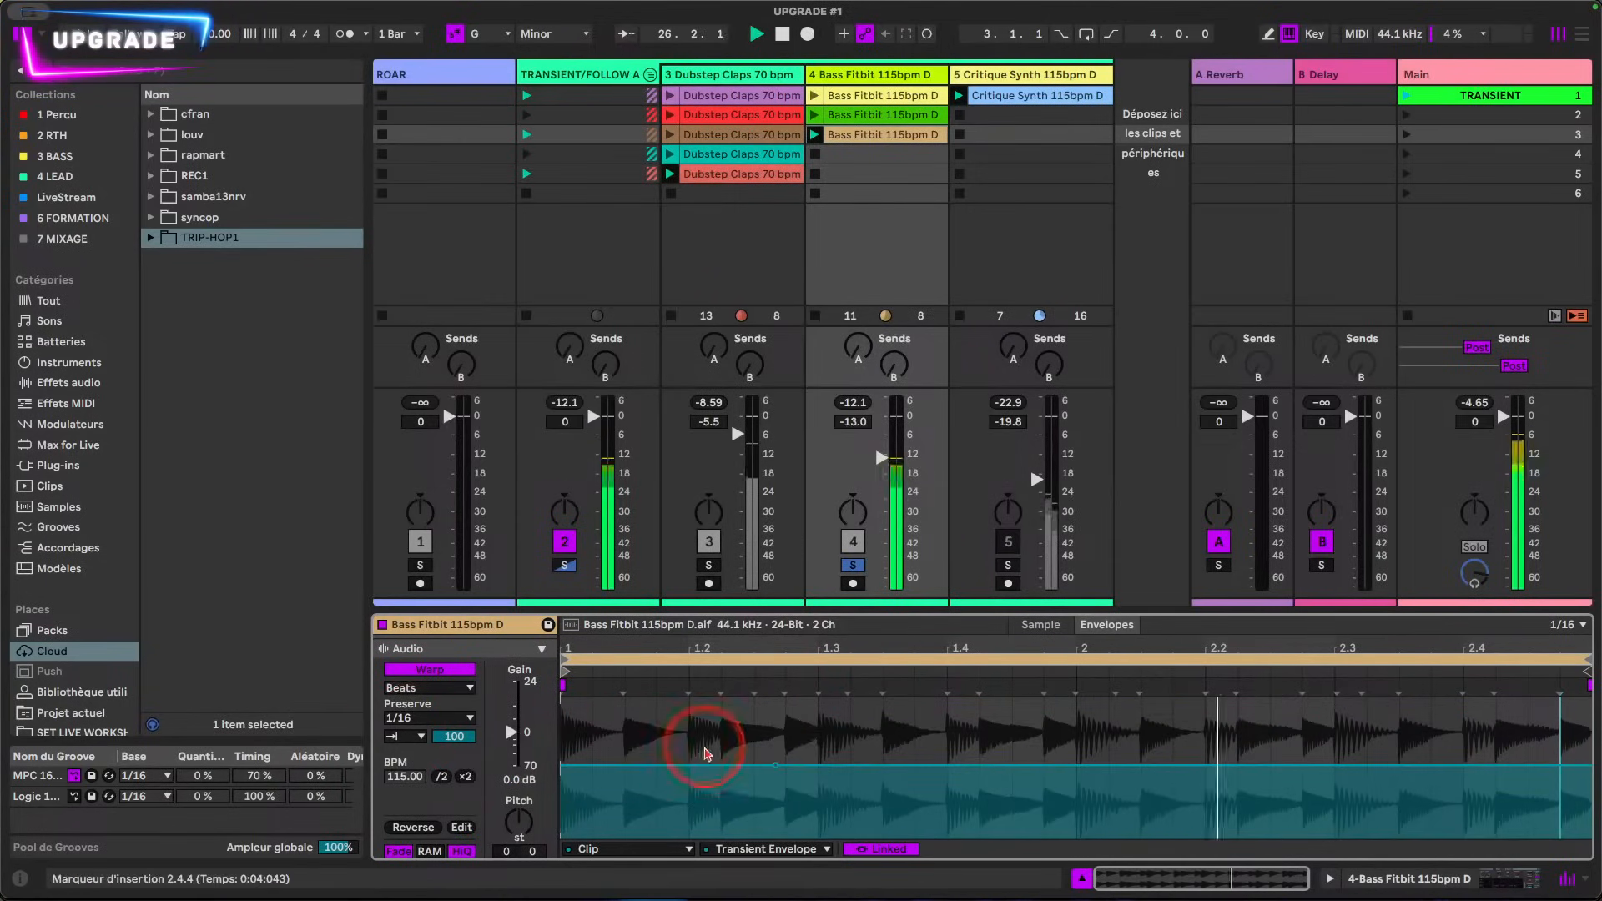
{"action": "left_click_drag", "start_coordinate": [776, 766], "coordinate": [851, 7]}
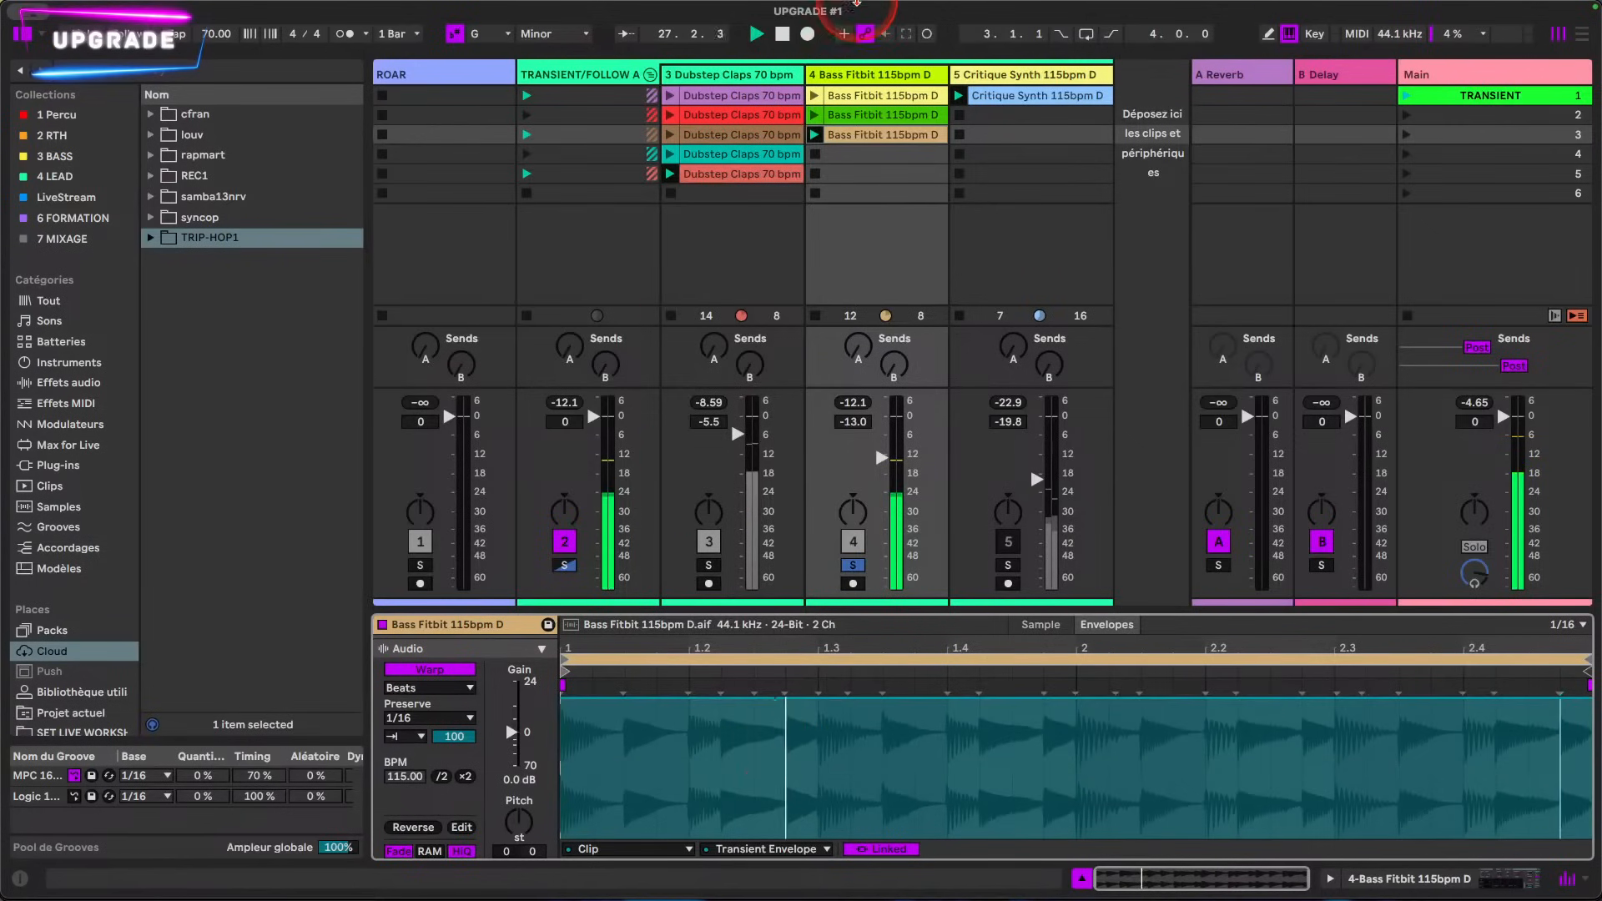
Step: Copy the original Bass Fitbit clip from the first slot into the track's fourth slot
{"action": "left_click", "coordinate": [871, 94]}
{"action": "left_click_drag", "start_coordinate": [870, 95], "coordinate": [875, 155]}
{"action": "left_click", "coordinate": [922, 760]}
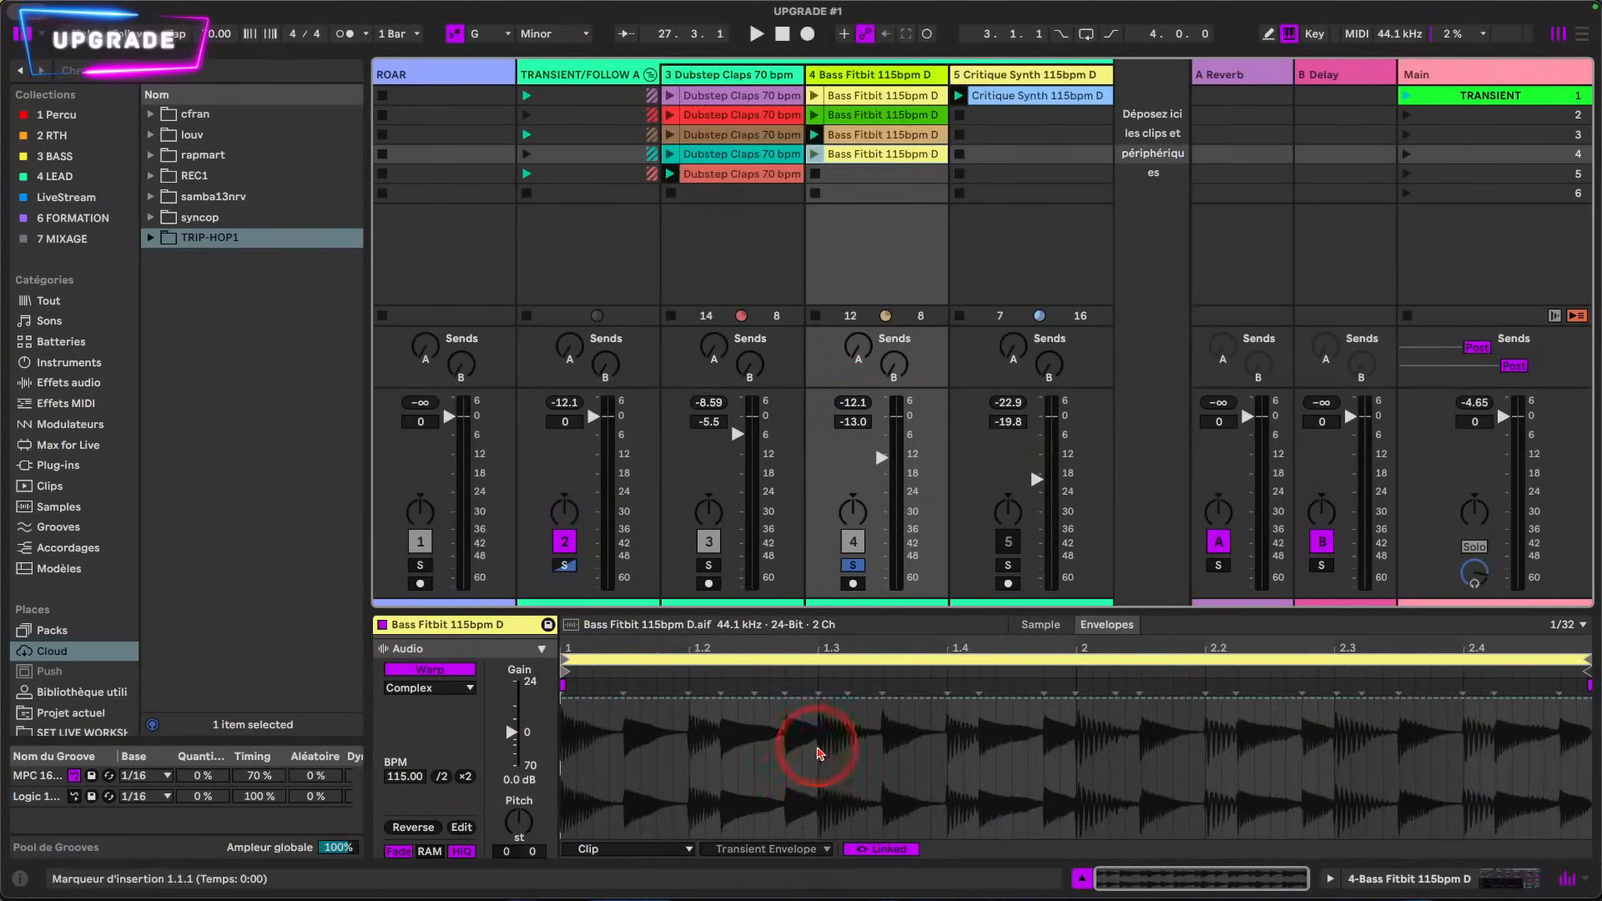
Step: Set the fourth Bass Fitbit clip to Beats warp mode with 1/8 preserve and forward transient looping, and play it
{"action": "left_click", "coordinate": [434, 692]}
{"action": "left_click", "coordinate": [425, 713]}
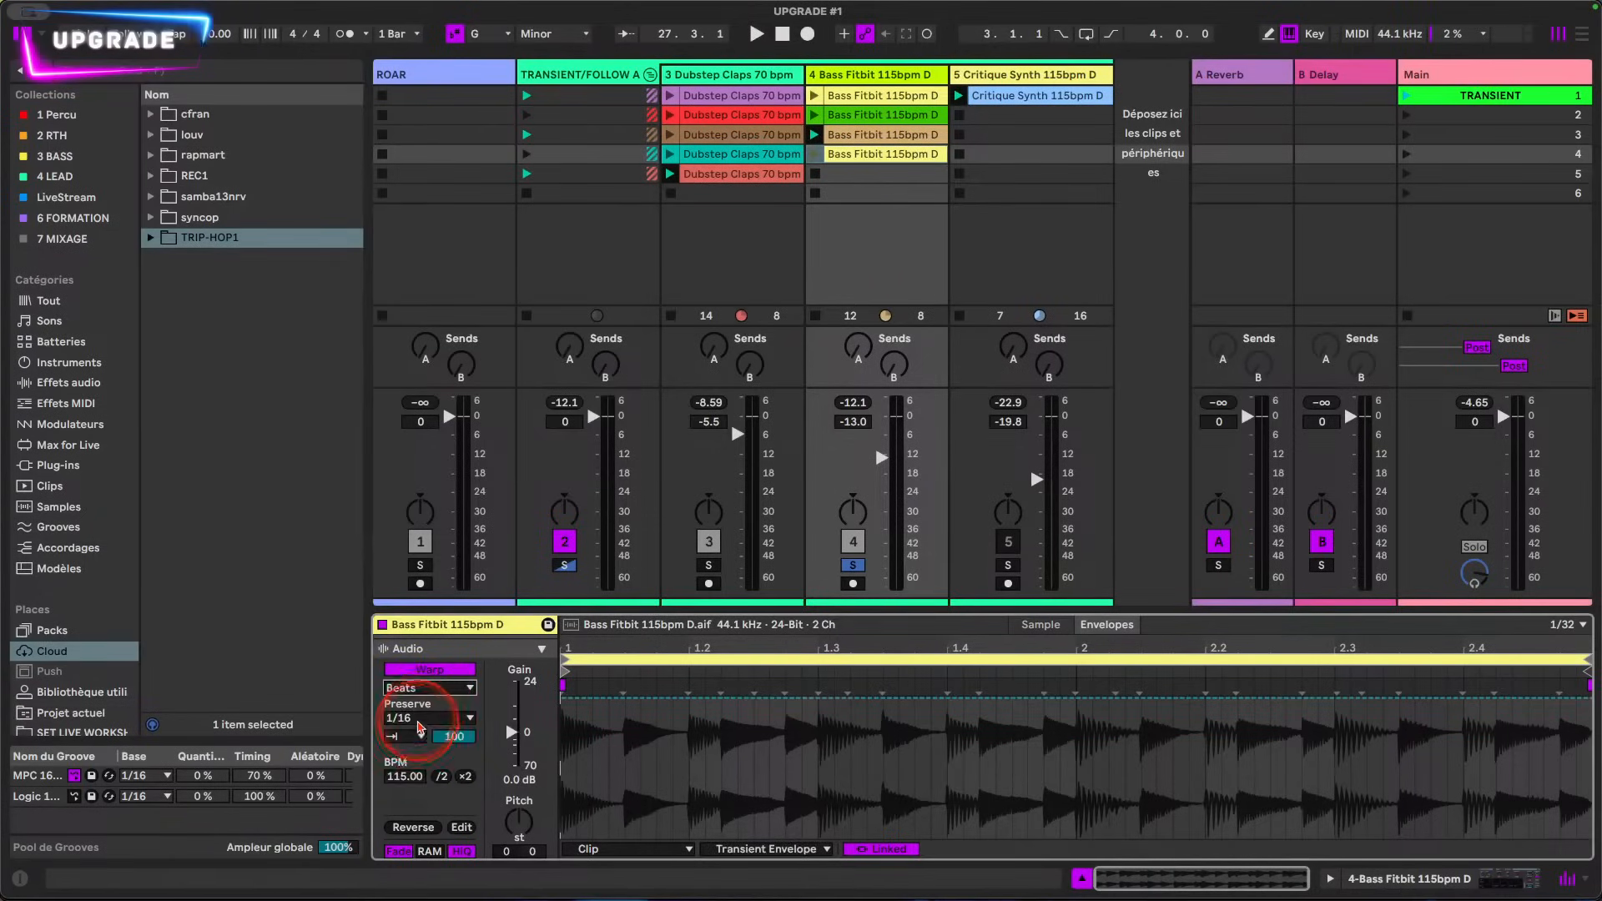
{"action": "left_click", "coordinate": [413, 717]}
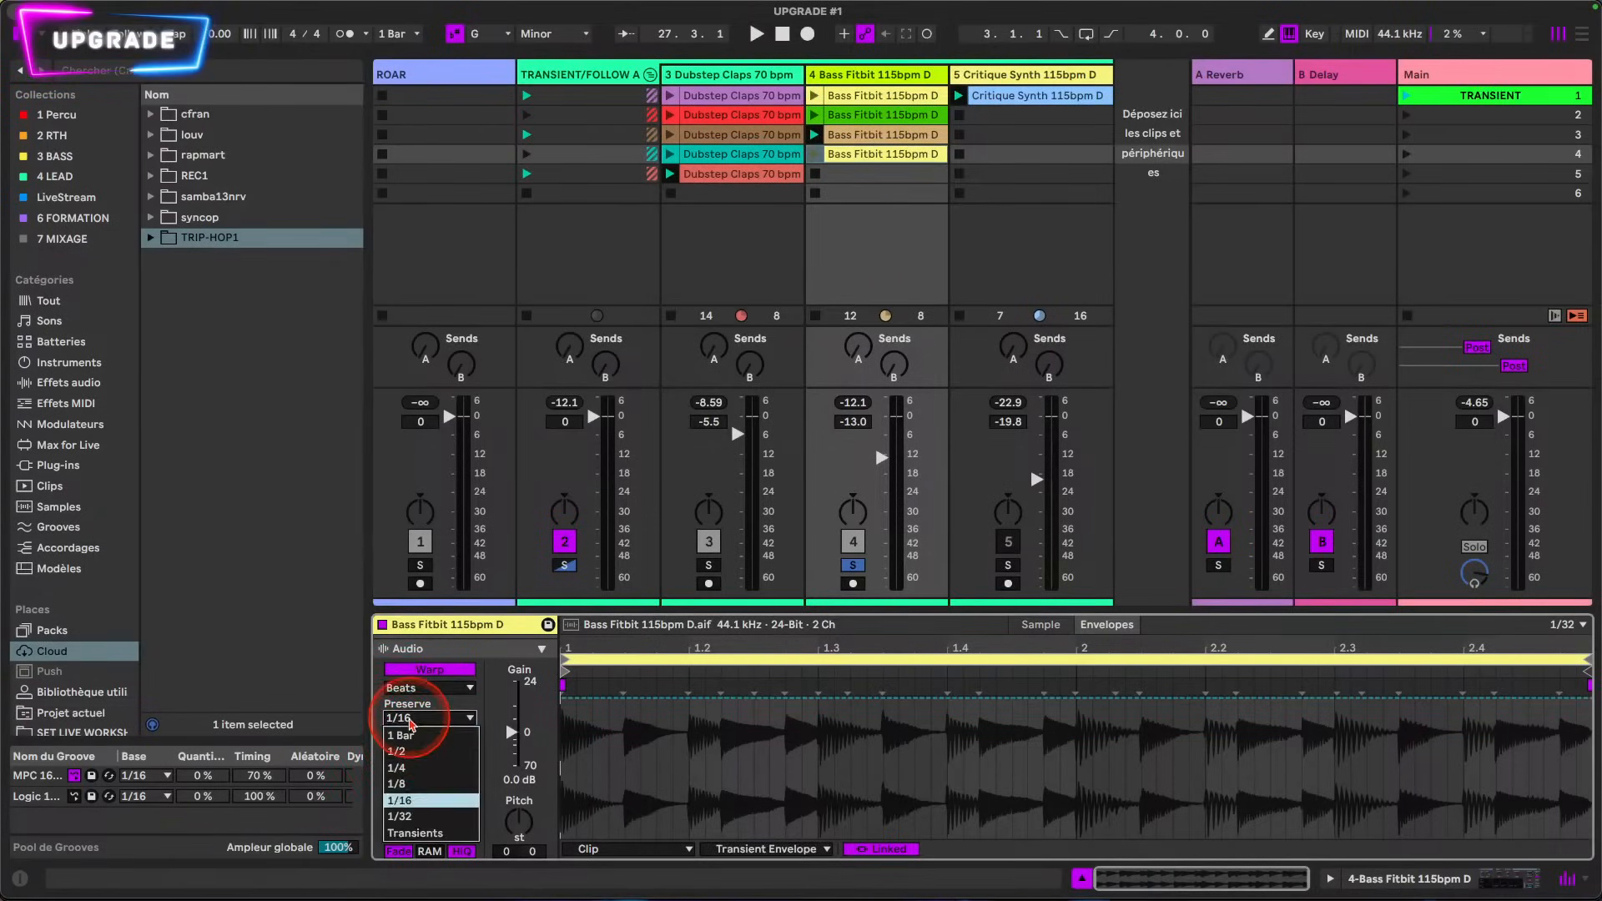
{"action": "left_click", "coordinate": [396, 783]}
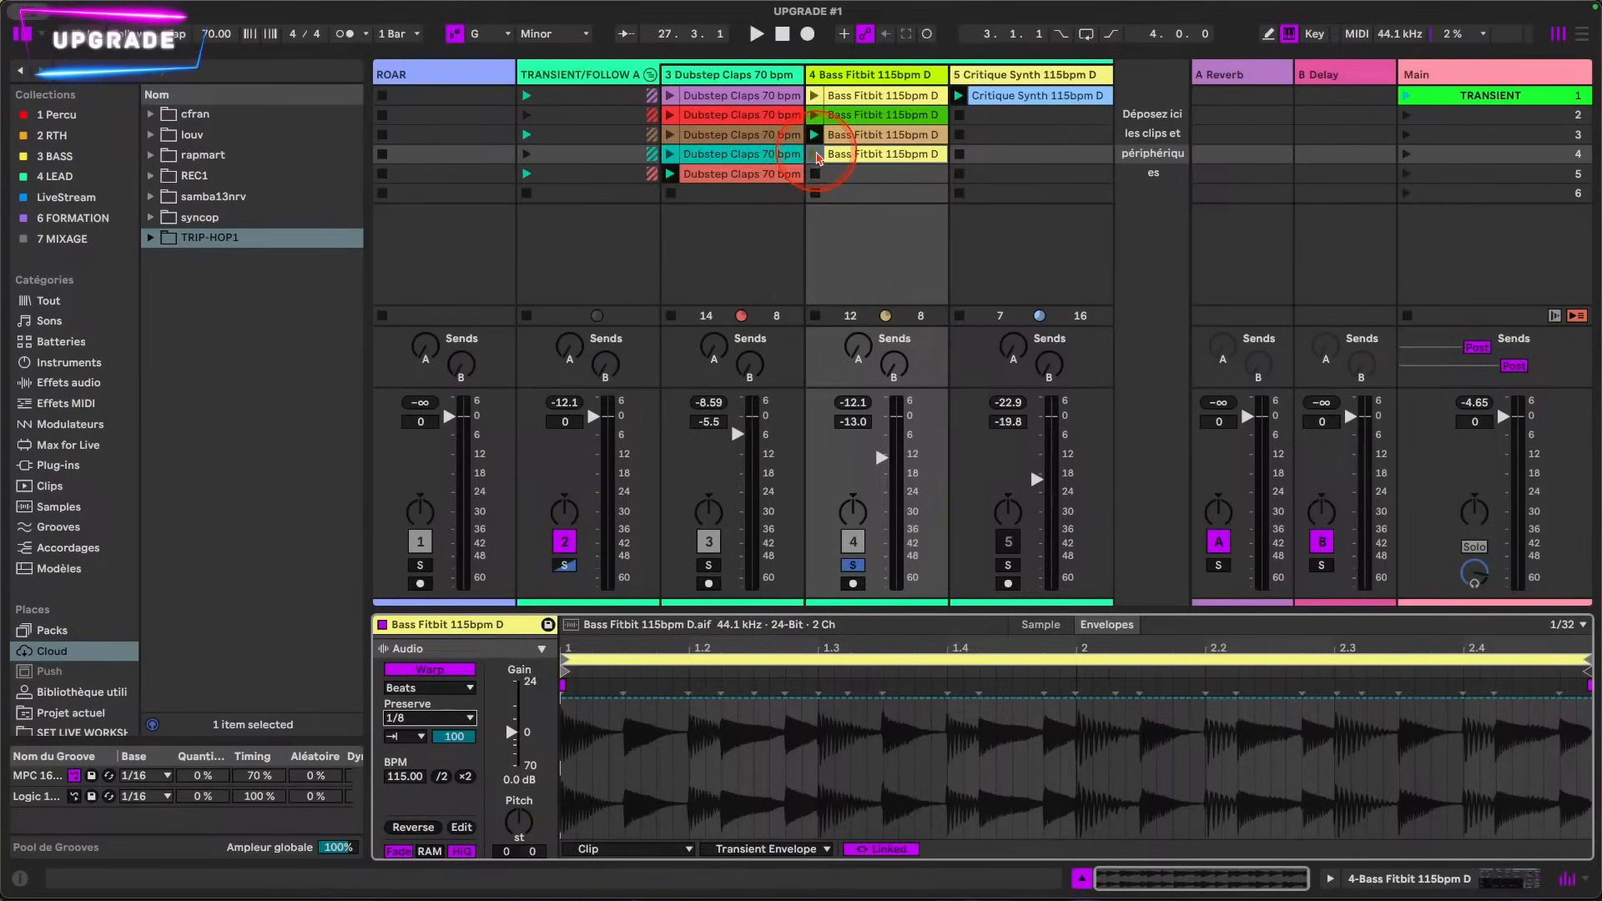
{"action": "left_click", "coordinate": [813, 153]}
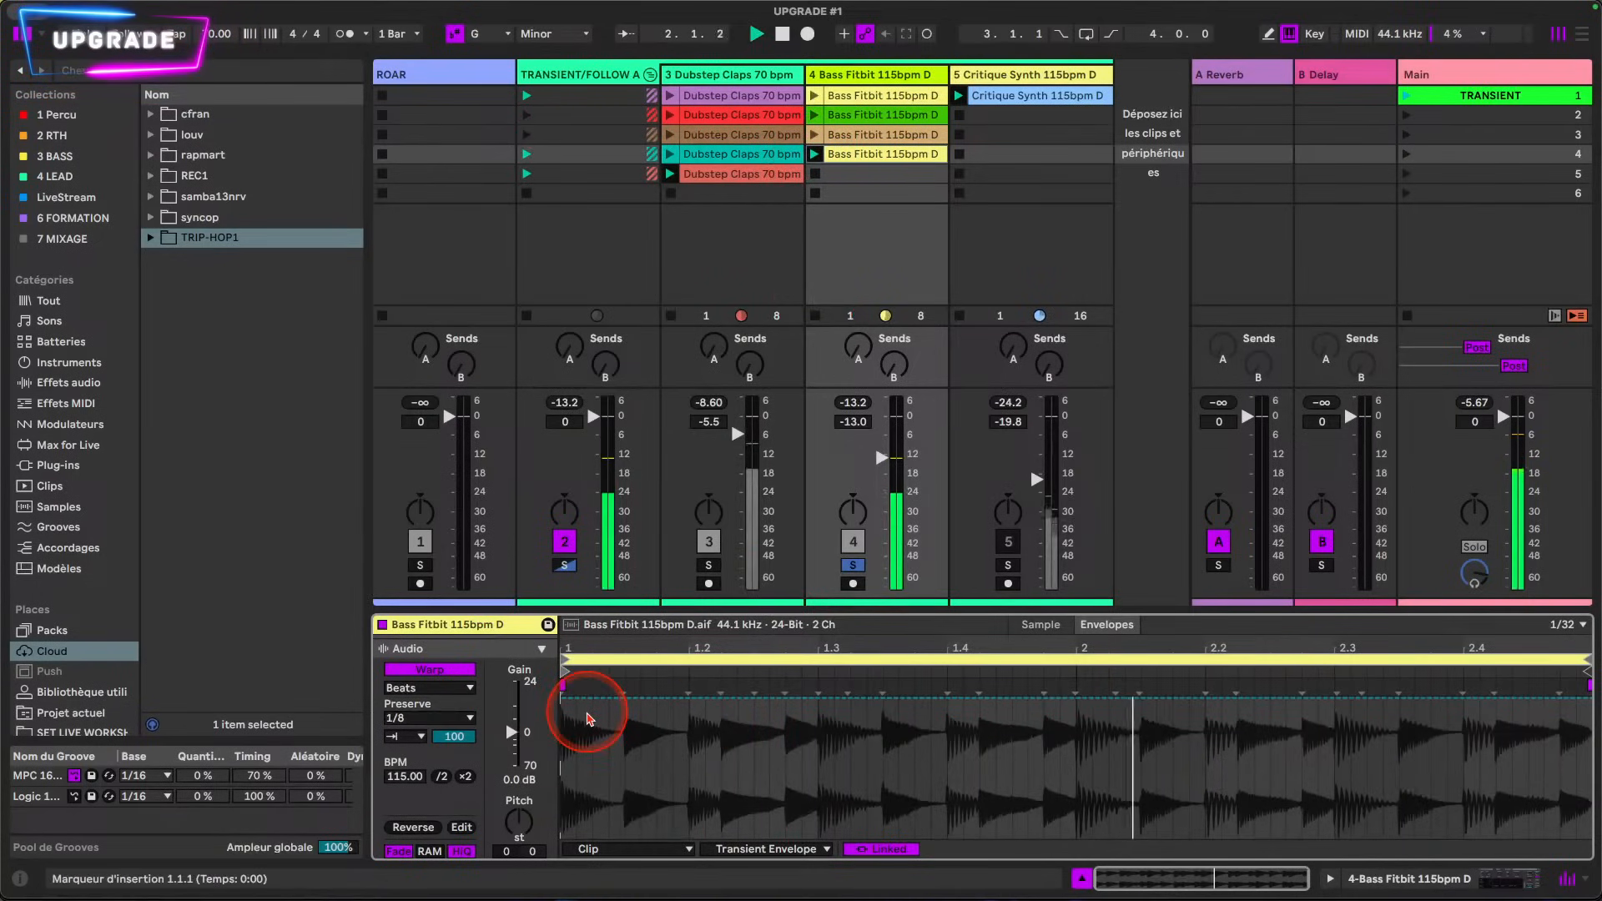
{"action": "left_click", "coordinate": [404, 735]}
{"action": "left_click", "coordinate": [401, 771]}
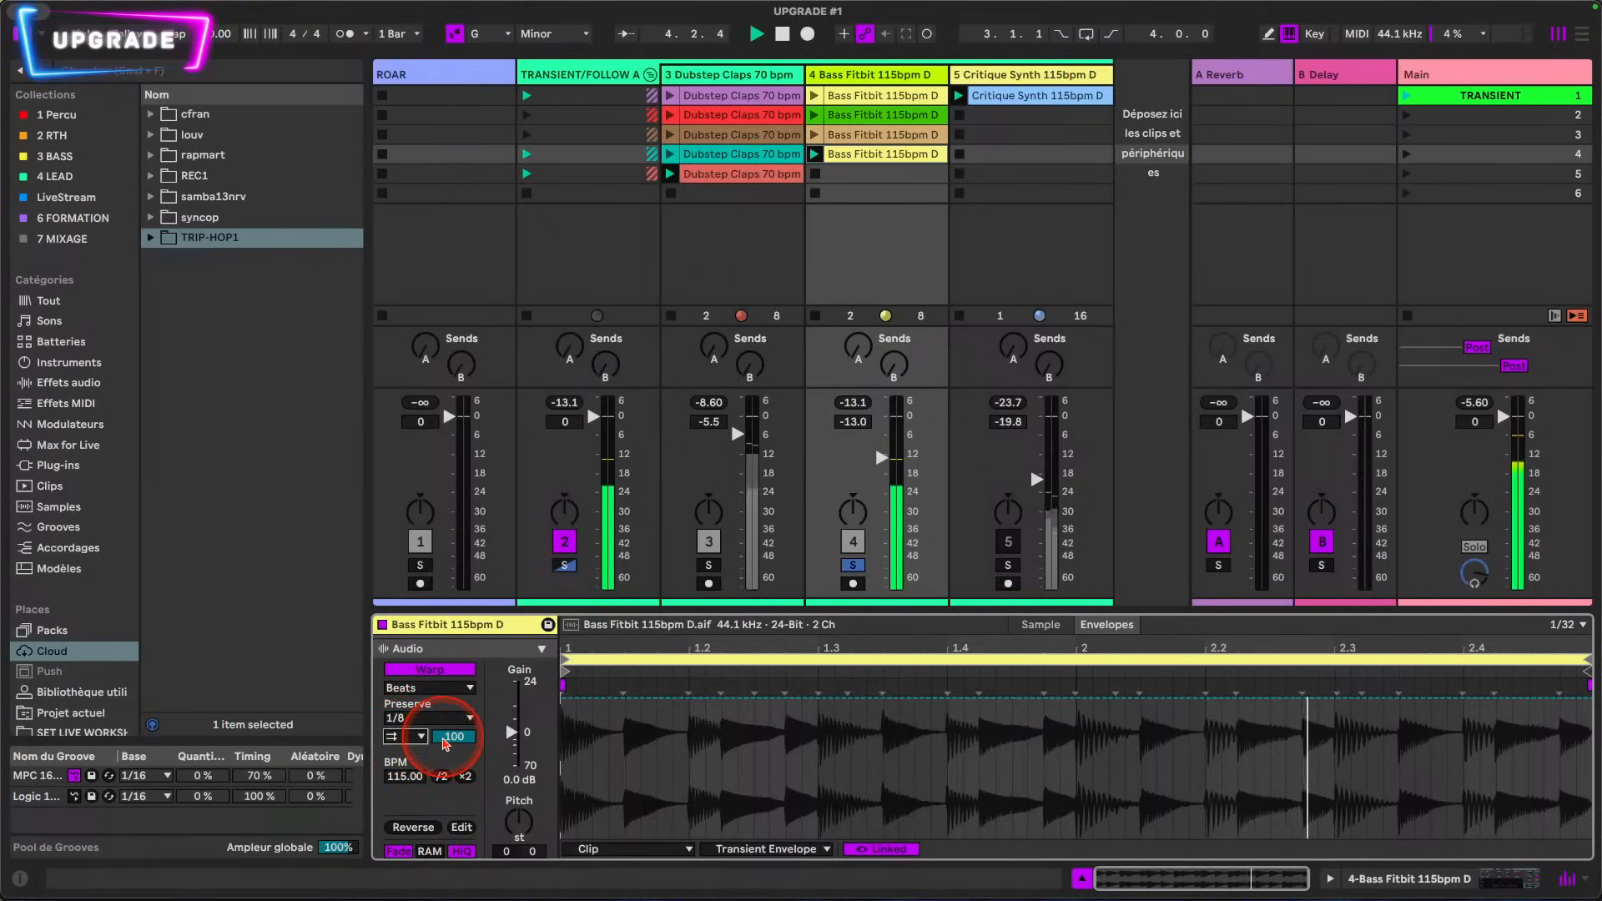
Step: Draw a Transient Envelope ramp rising from 0 % at the clip's start to 100 % at the loop's end
{"action": "left_click", "coordinate": [733, 699]}
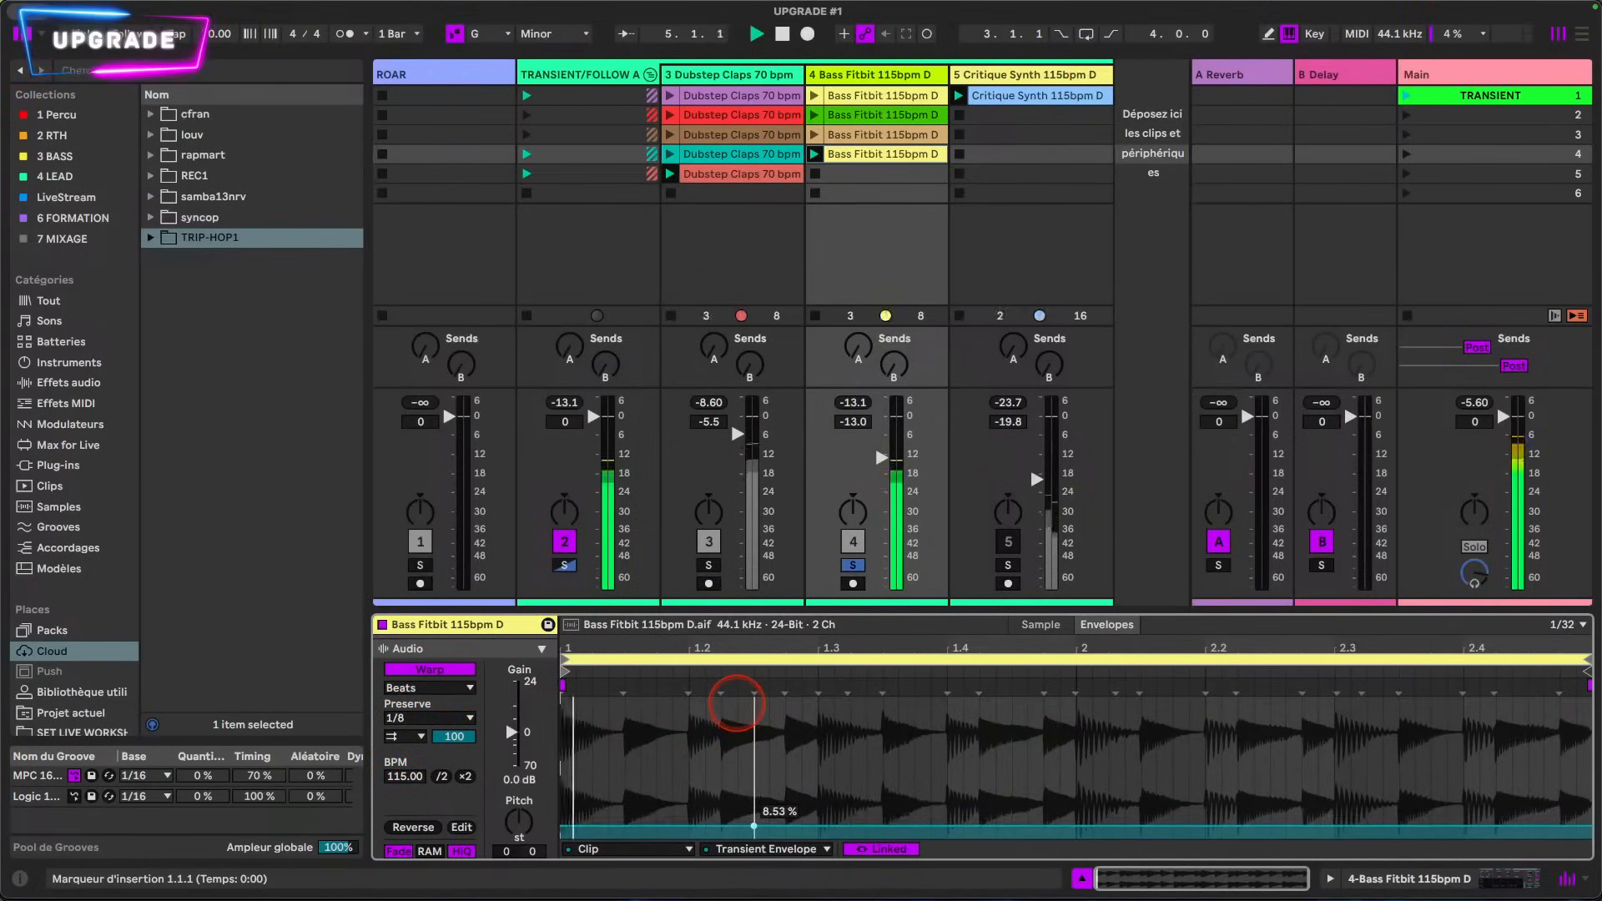
{"action": "left_click_drag", "start_coordinate": [753, 826], "coordinate": [767, 696]}
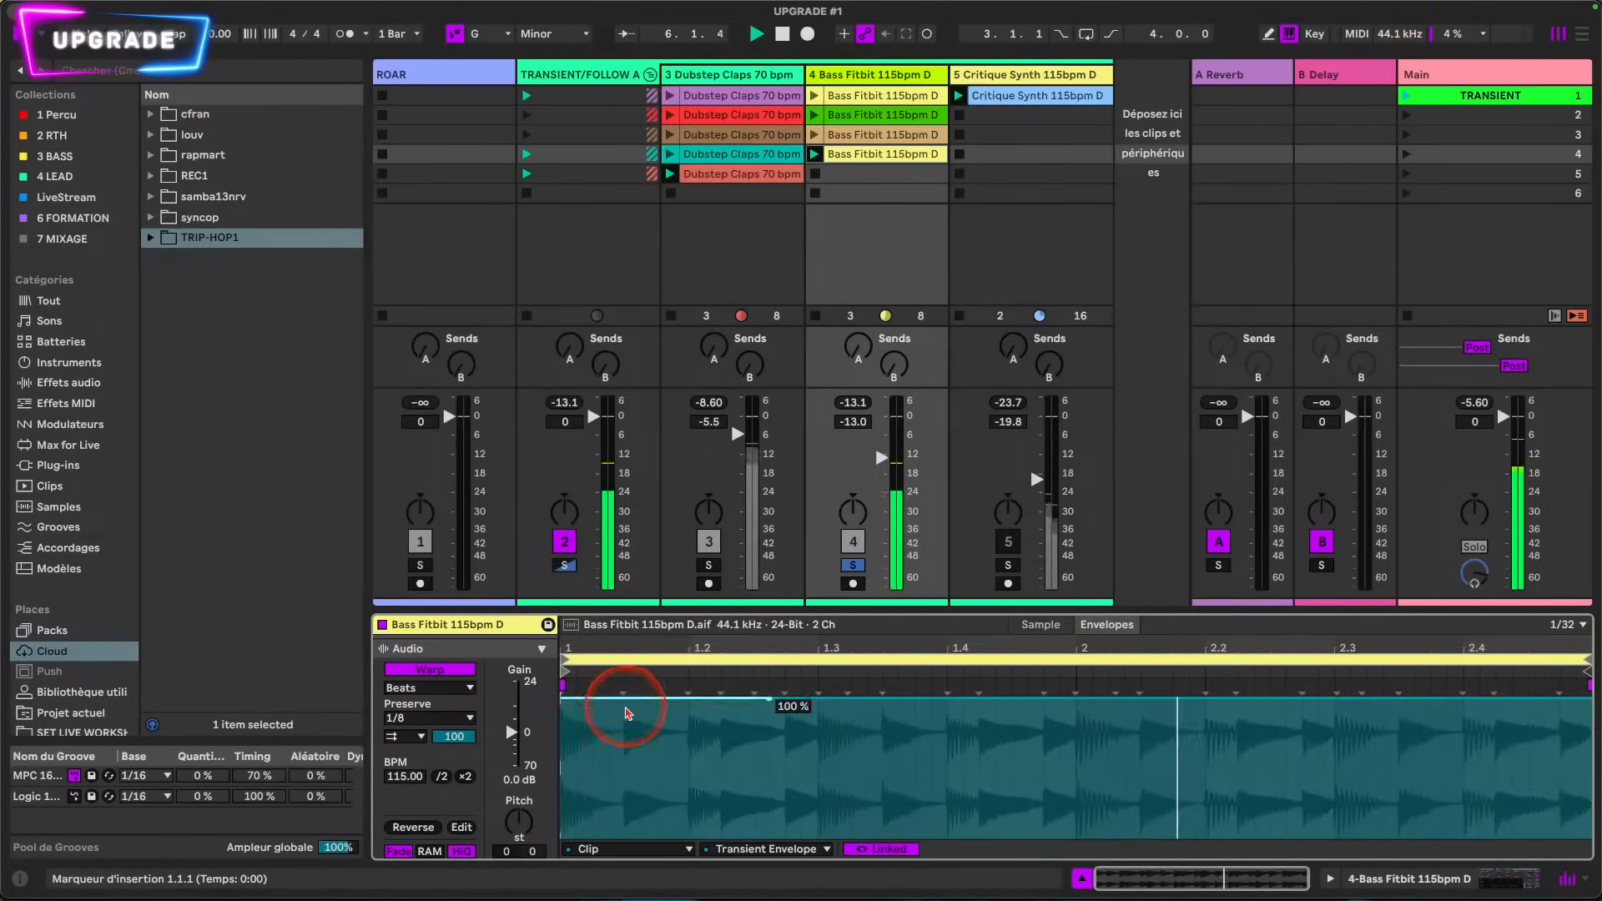
{"action": "left_click_drag", "start_coordinate": [626, 699], "coordinate": [562, 838]}
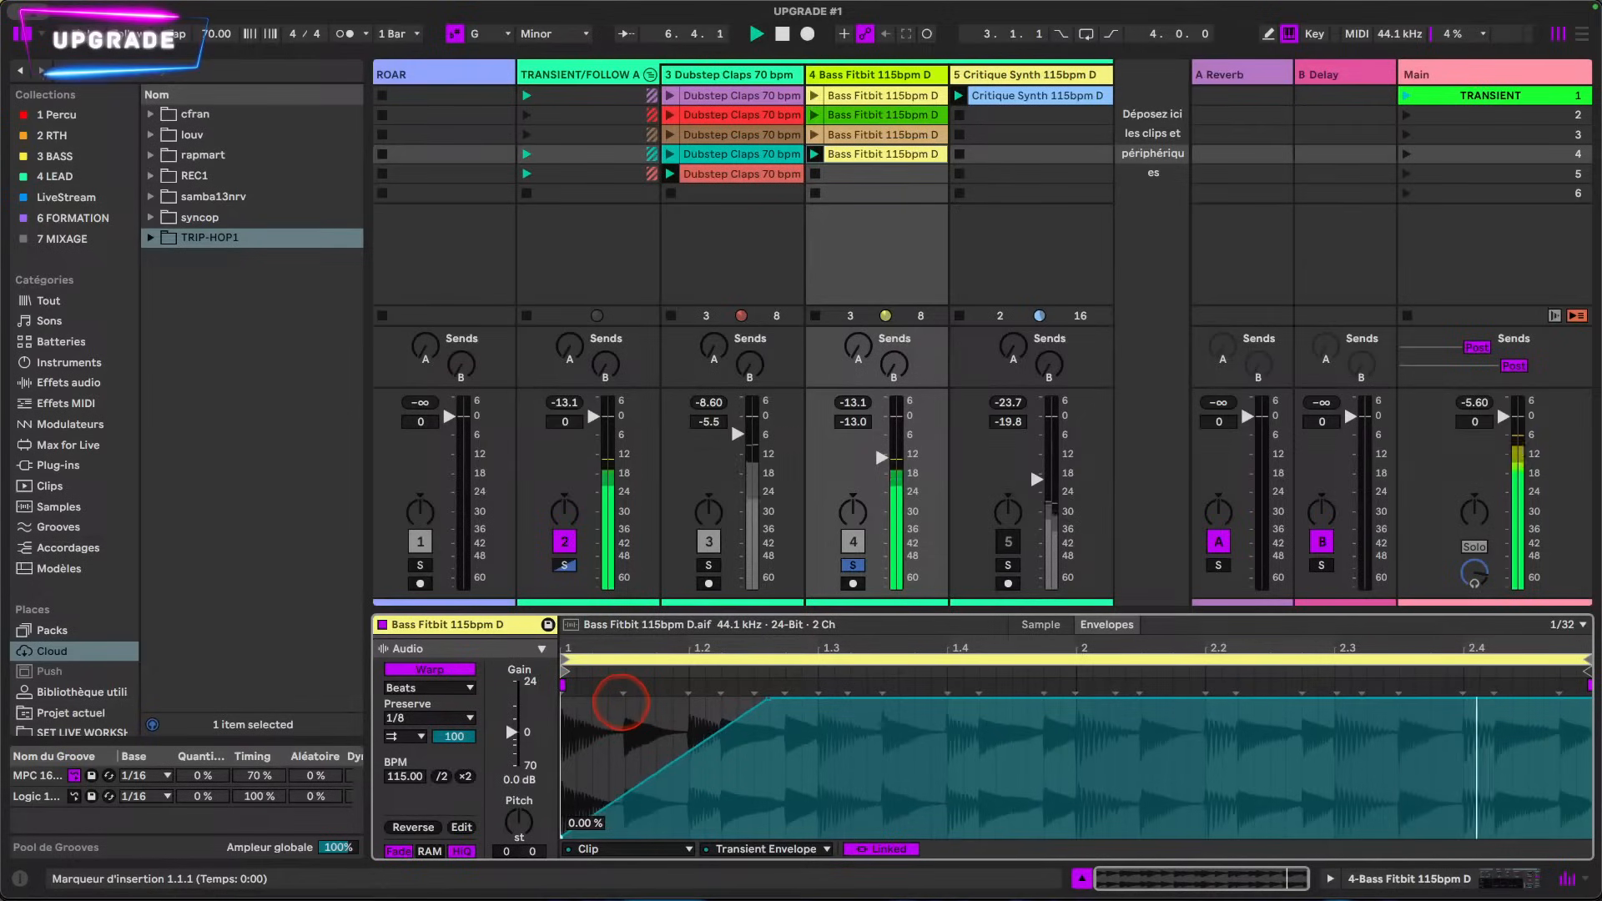
{"action": "left_click_drag", "start_coordinate": [768, 703], "coordinate": [1577, 705]}
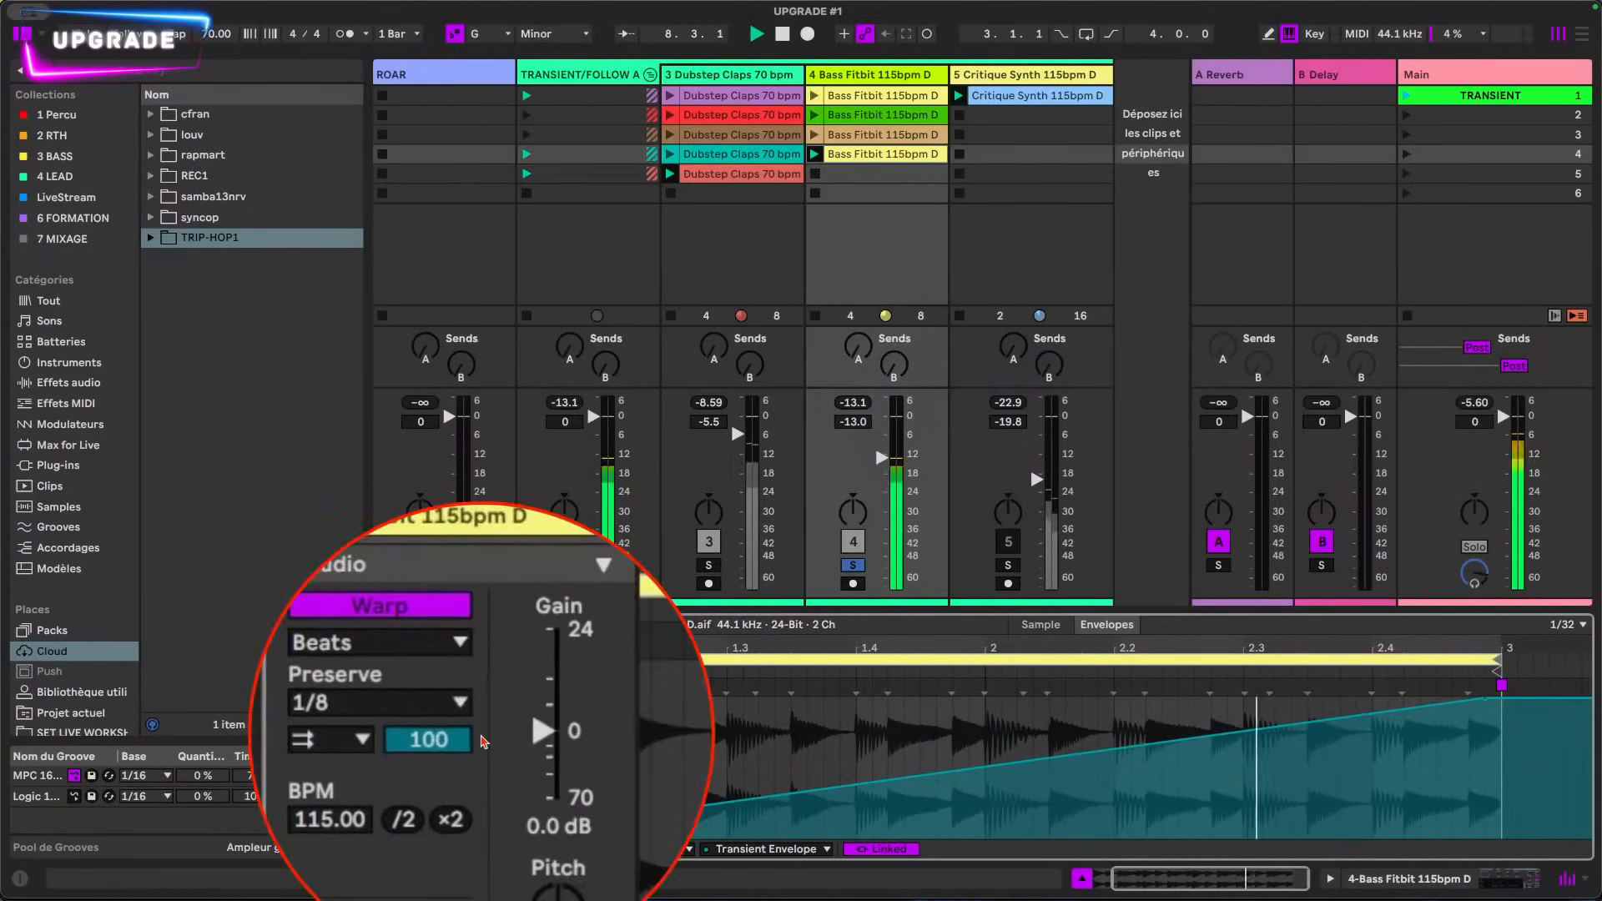
{"action": "double_click", "coordinate": [836, 649]}
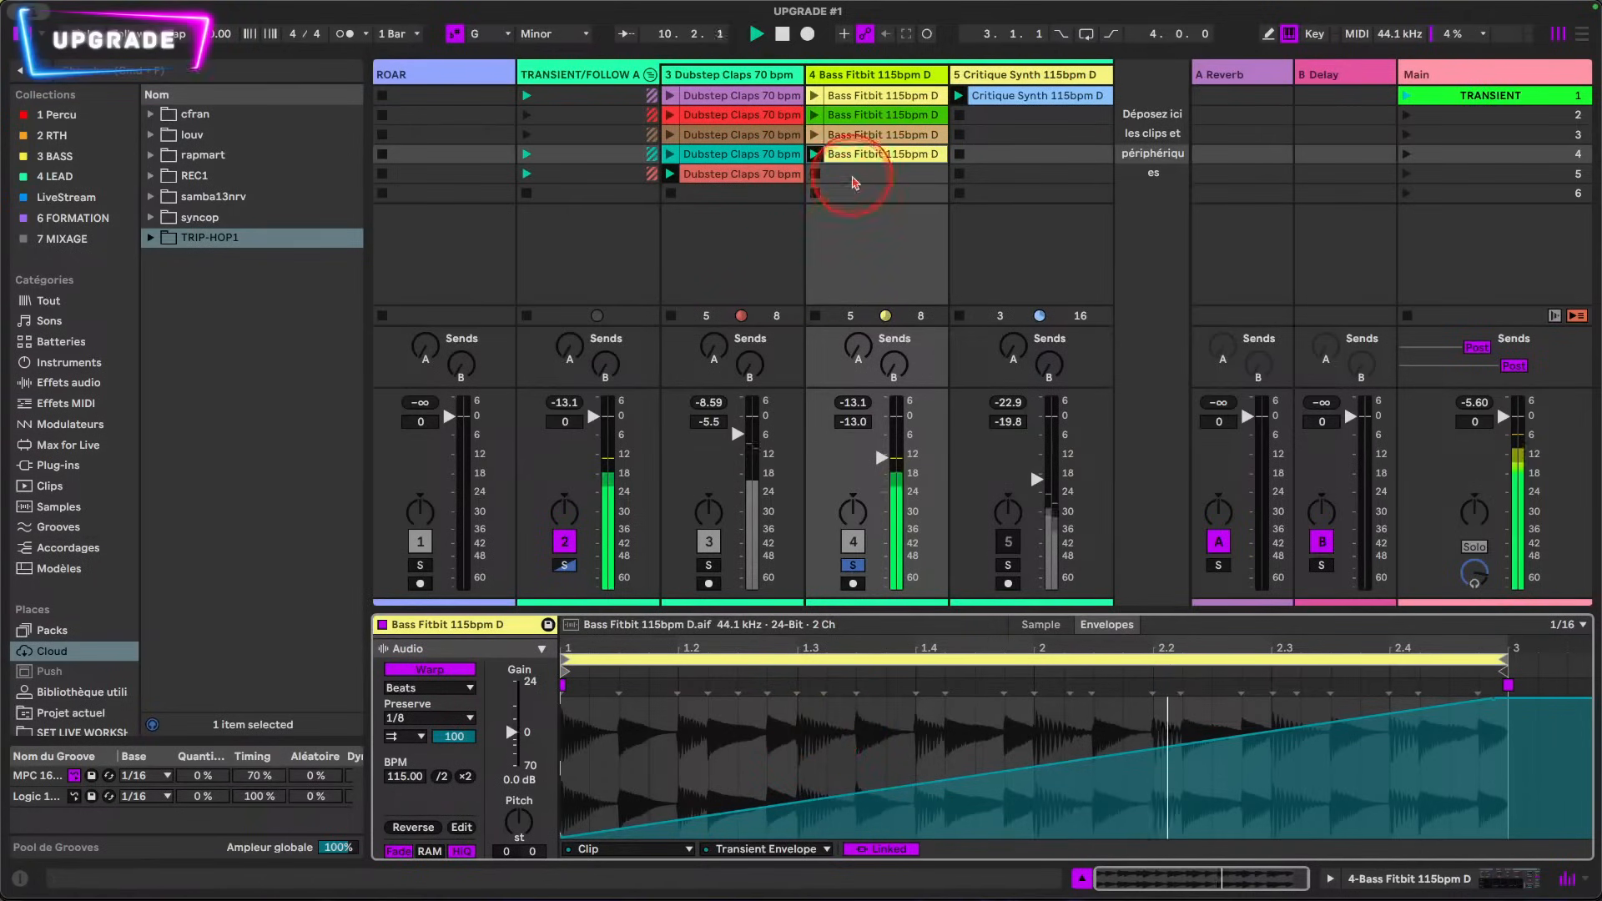
Step: Copy the original Bass Fitbit clip into the fifth slot and color the fourth slot's clip orange
{"action": "left_click_drag", "start_coordinate": [869, 101], "coordinate": [861, 180]}
{"action": "right_click", "coordinate": [875, 153]}
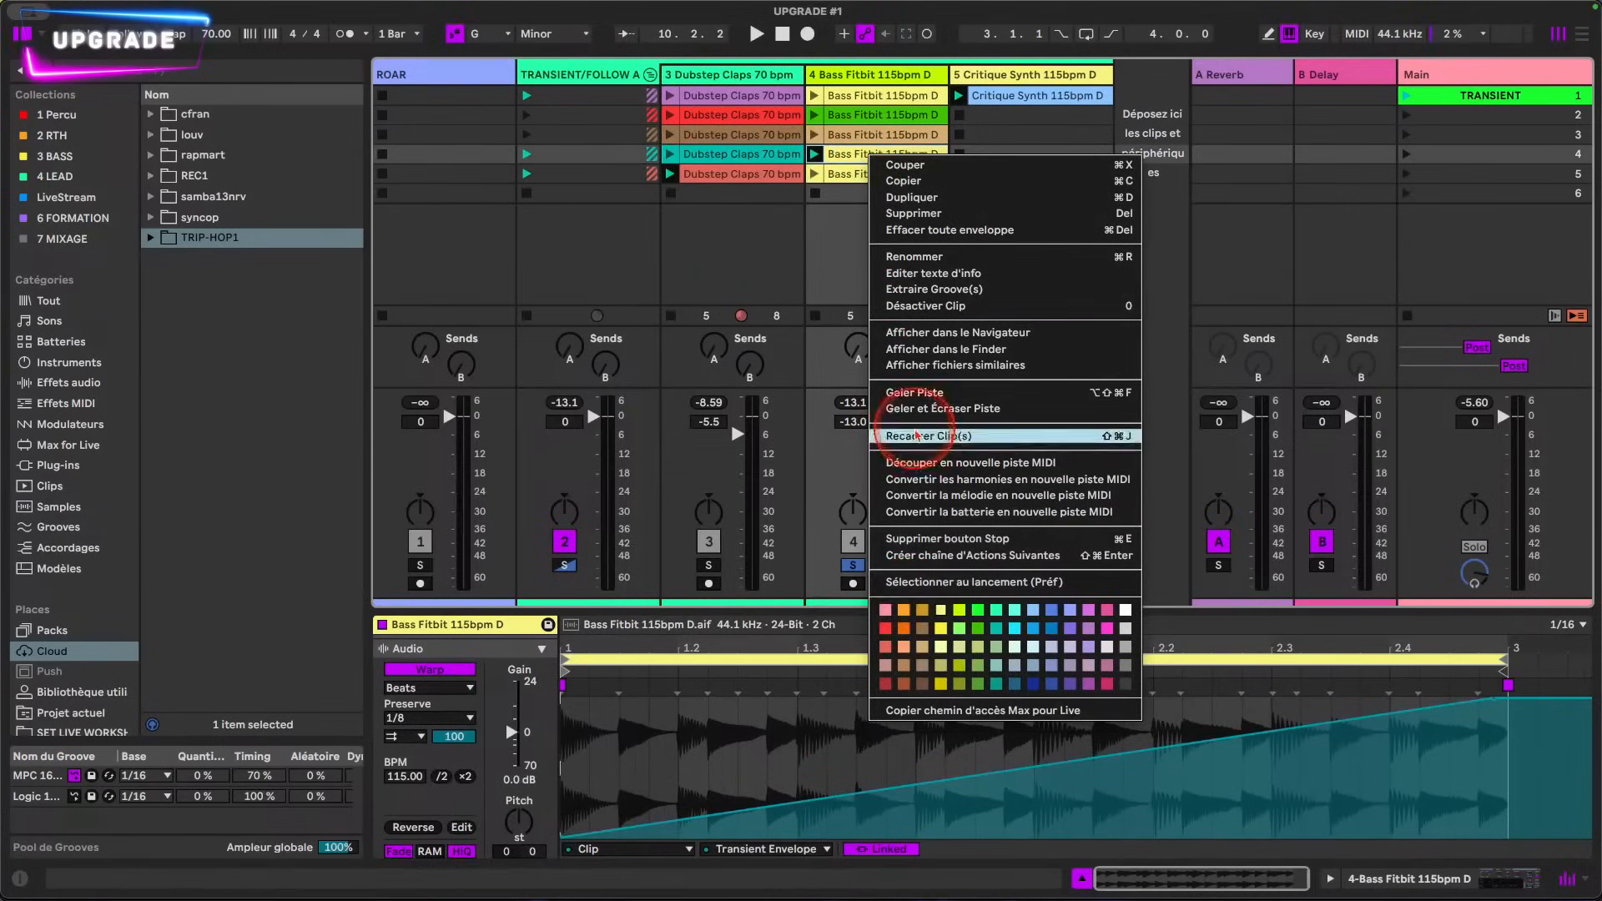
{"action": "left_click", "coordinate": [901, 631]}
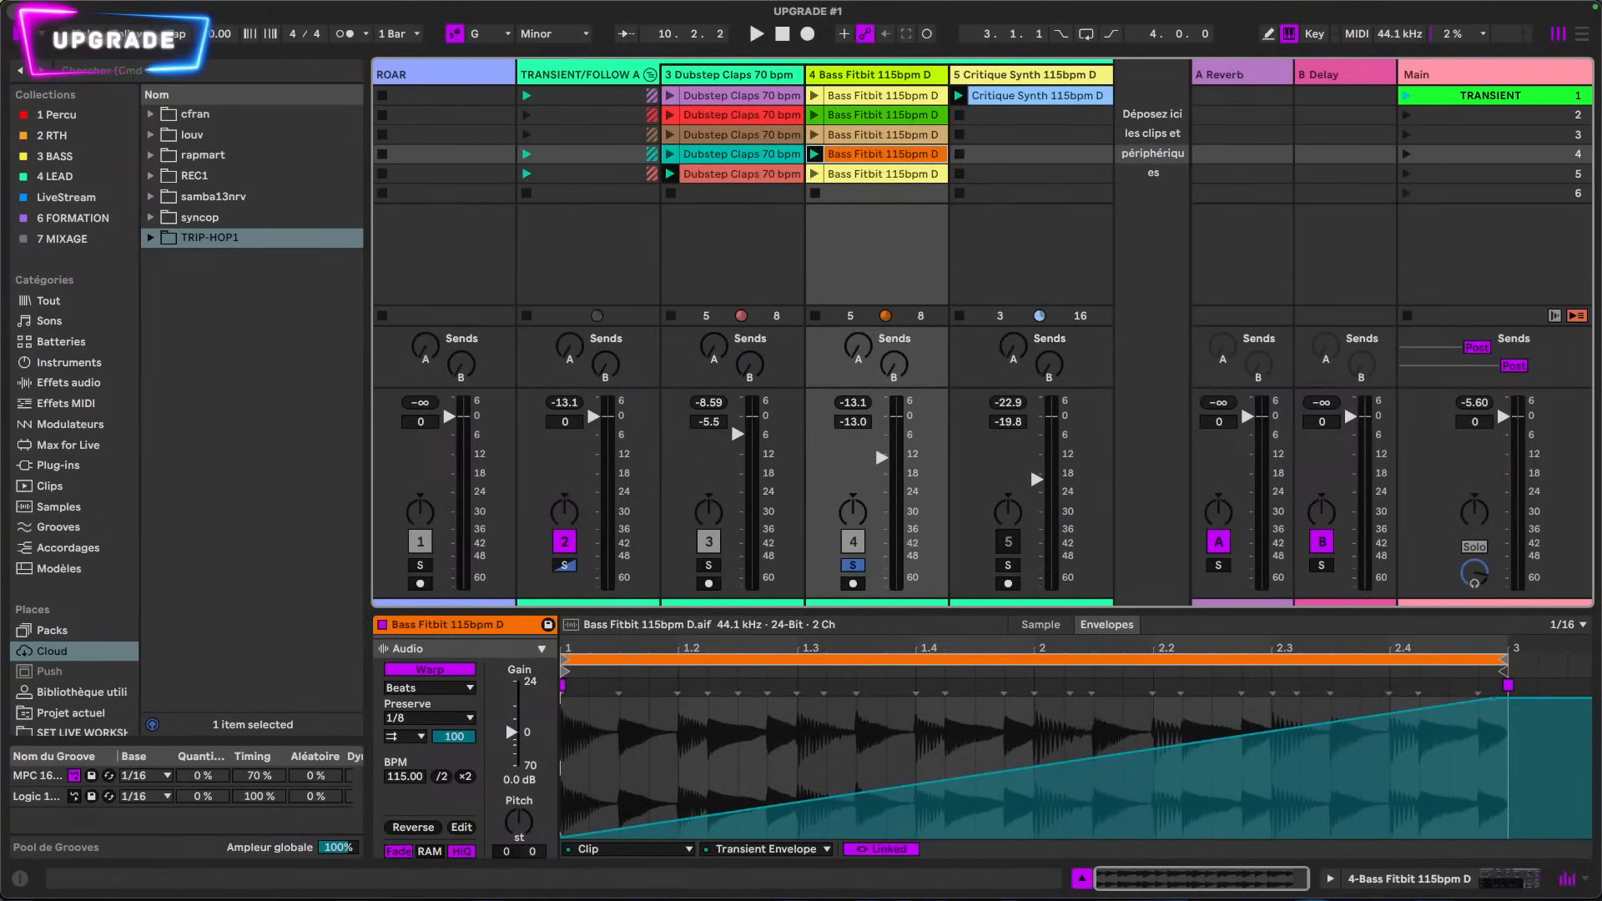
Step: Set the fifth Bass Fitbit clip's warp mode to Beats and start playback
{"action": "left_click", "coordinate": [852, 173]}
{"action": "left_click", "coordinate": [448, 687]}
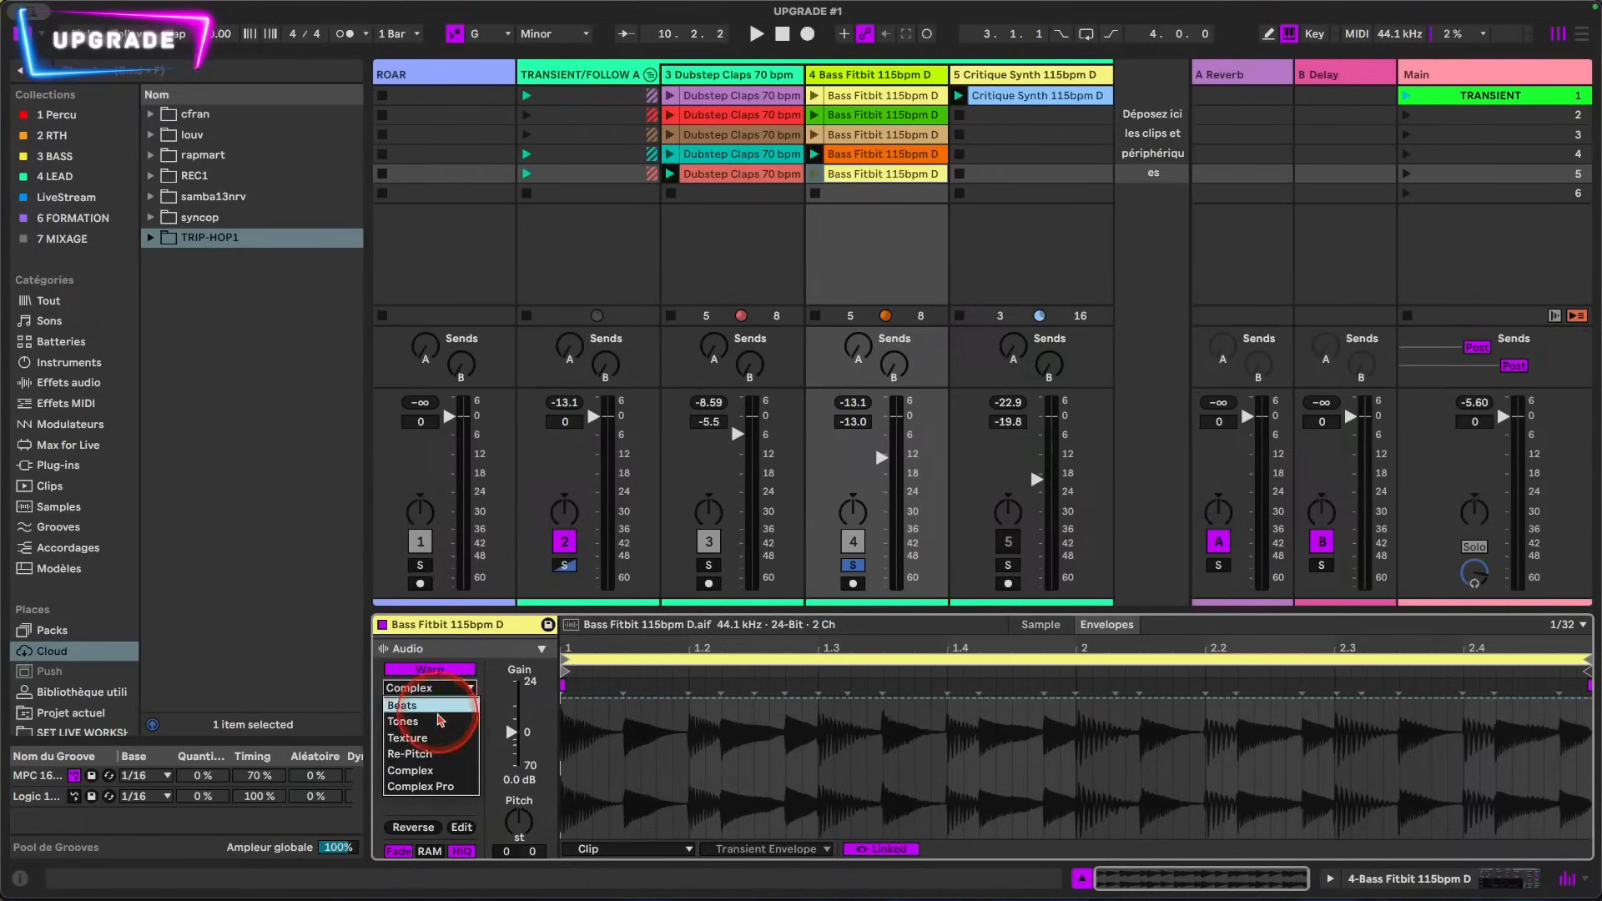
{"action": "left_click", "coordinate": [422, 656]}
{"action": "left_click", "coordinate": [739, 704]}
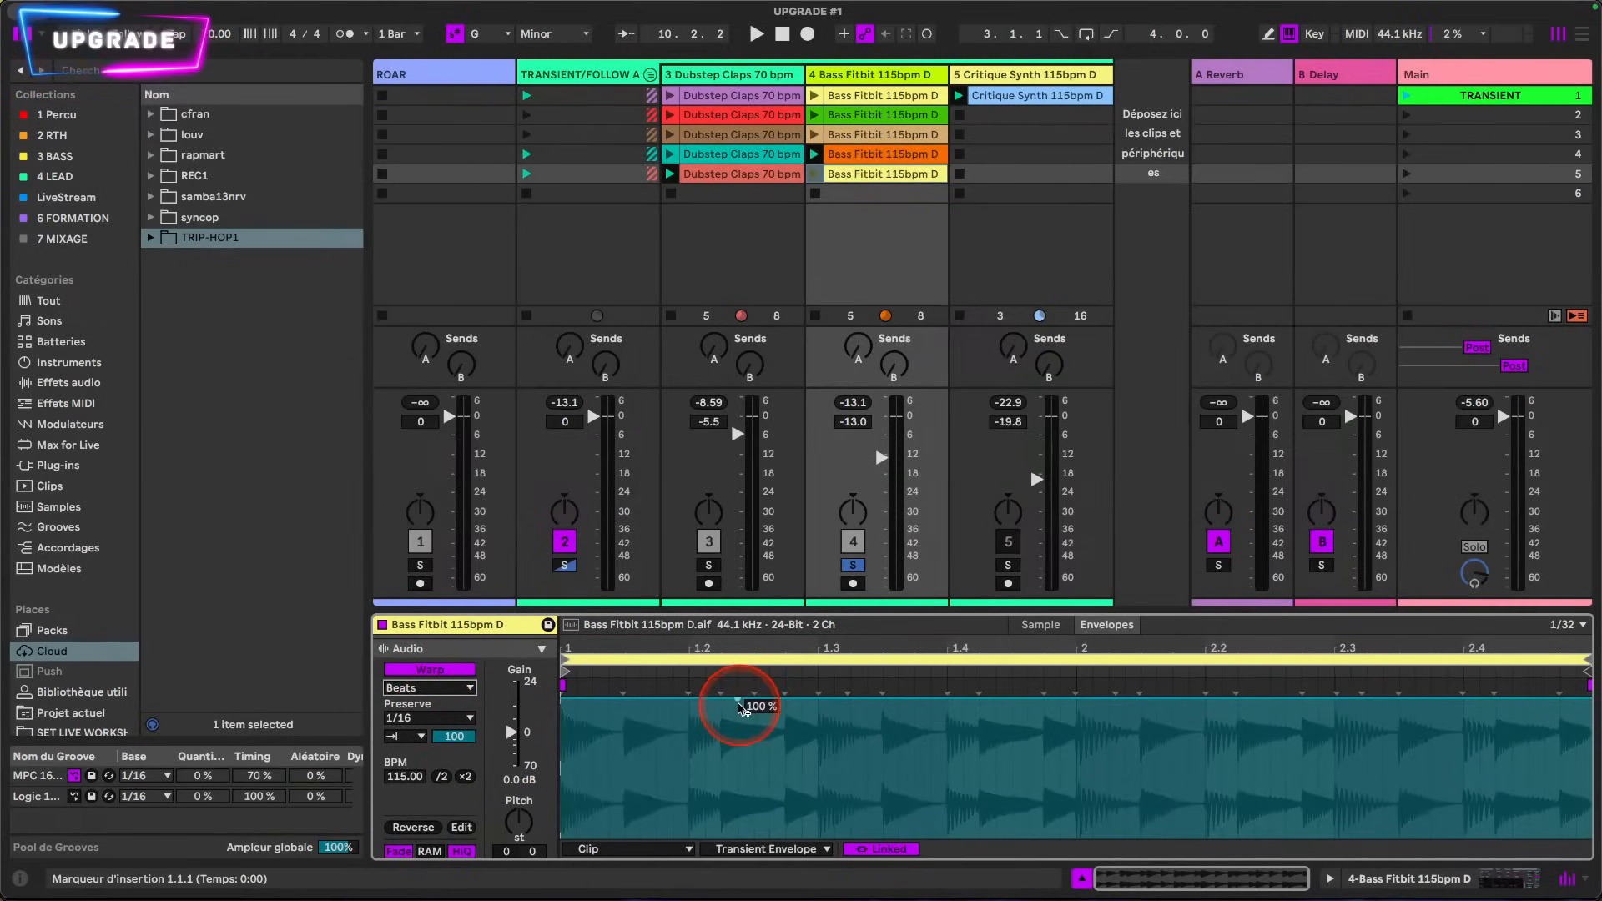
{"action": "key", "text": "space"}
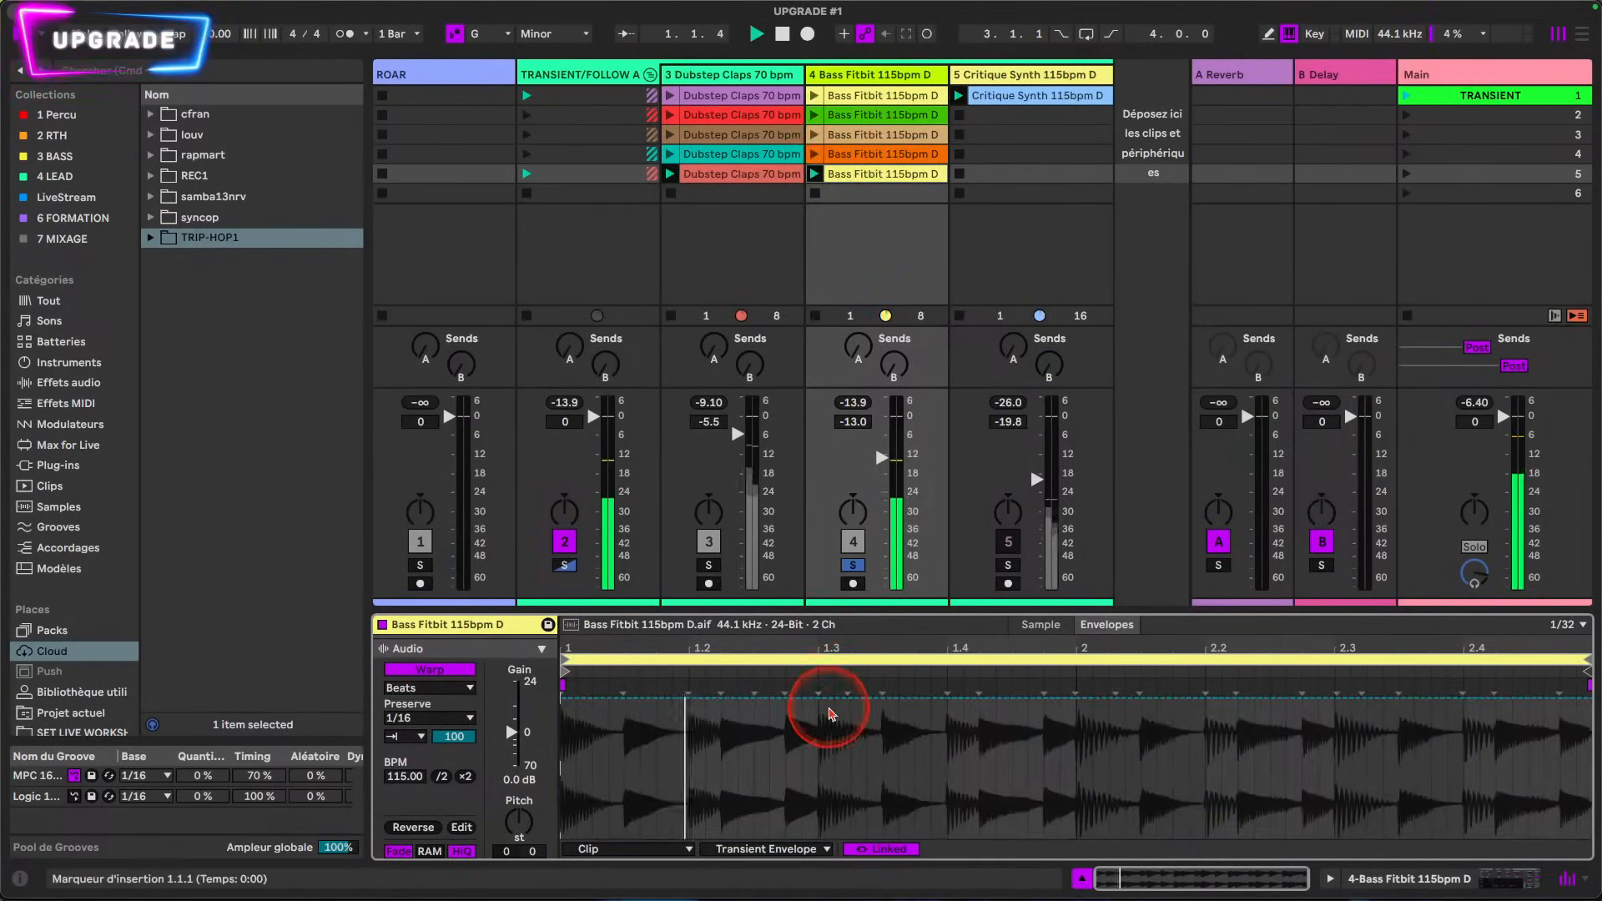
Step: Insert a square shape in the fifth clip's Transient Envelope over the range from 1.1.1 to 1.2.1
{"action": "left_click_drag", "start_coordinate": [833, 699], "coordinate": [833, 786]}
{"action": "left_click", "coordinate": [721, 792]}
{"action": "left_click_drag", "start_coordinate": [572, 822], "coordinate": [691, 811]}
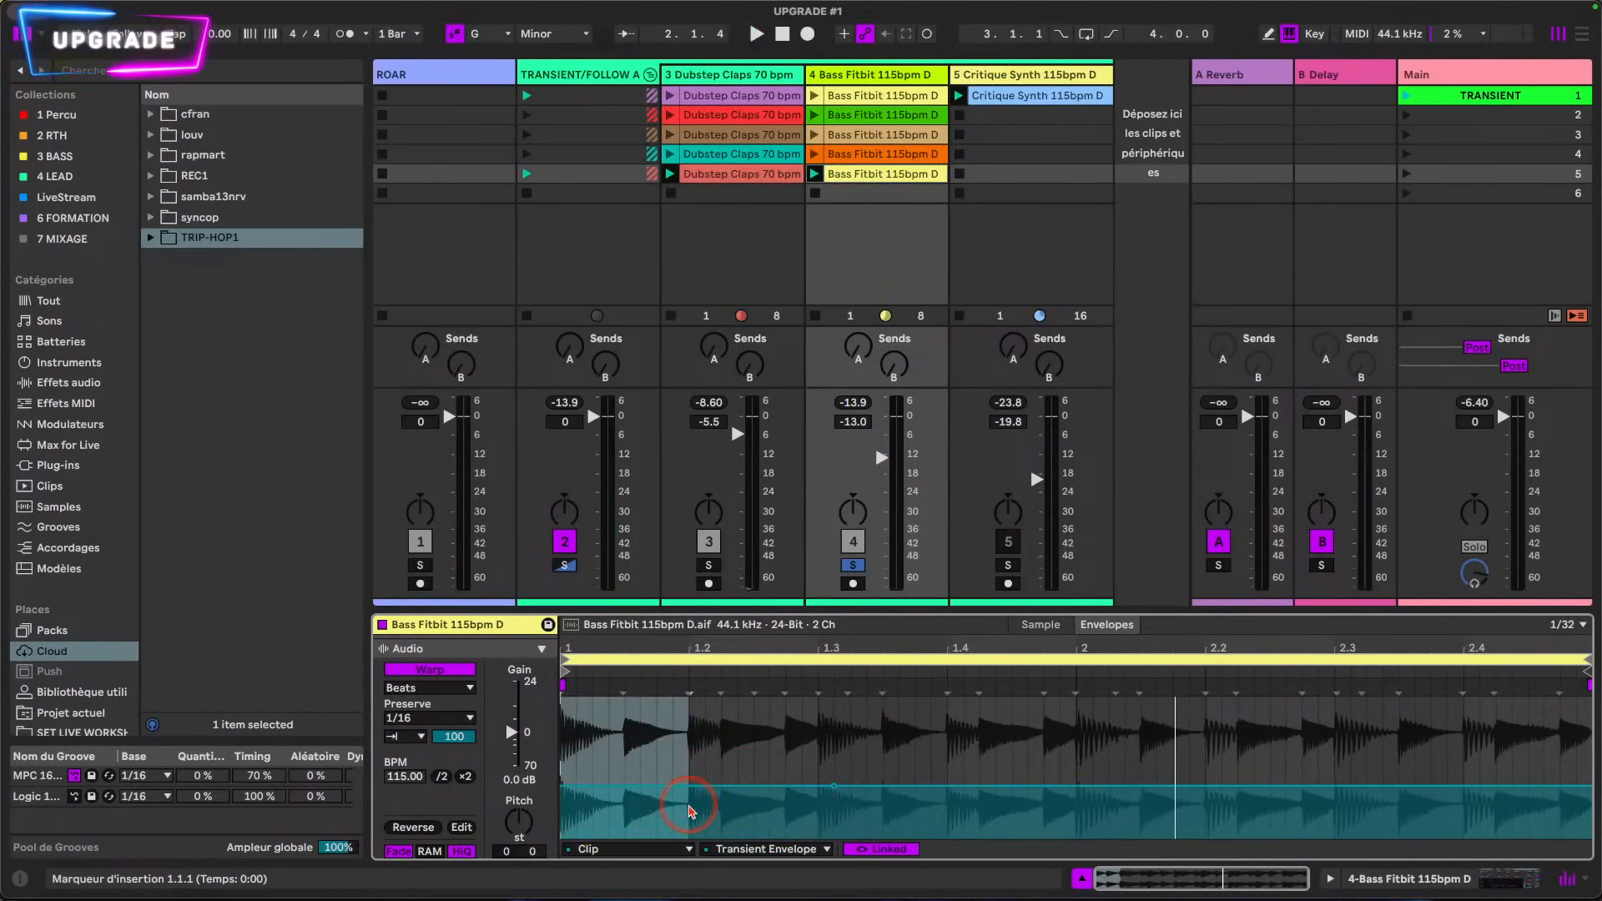
{"action": "right_click", "coordinate": [639, 811]}
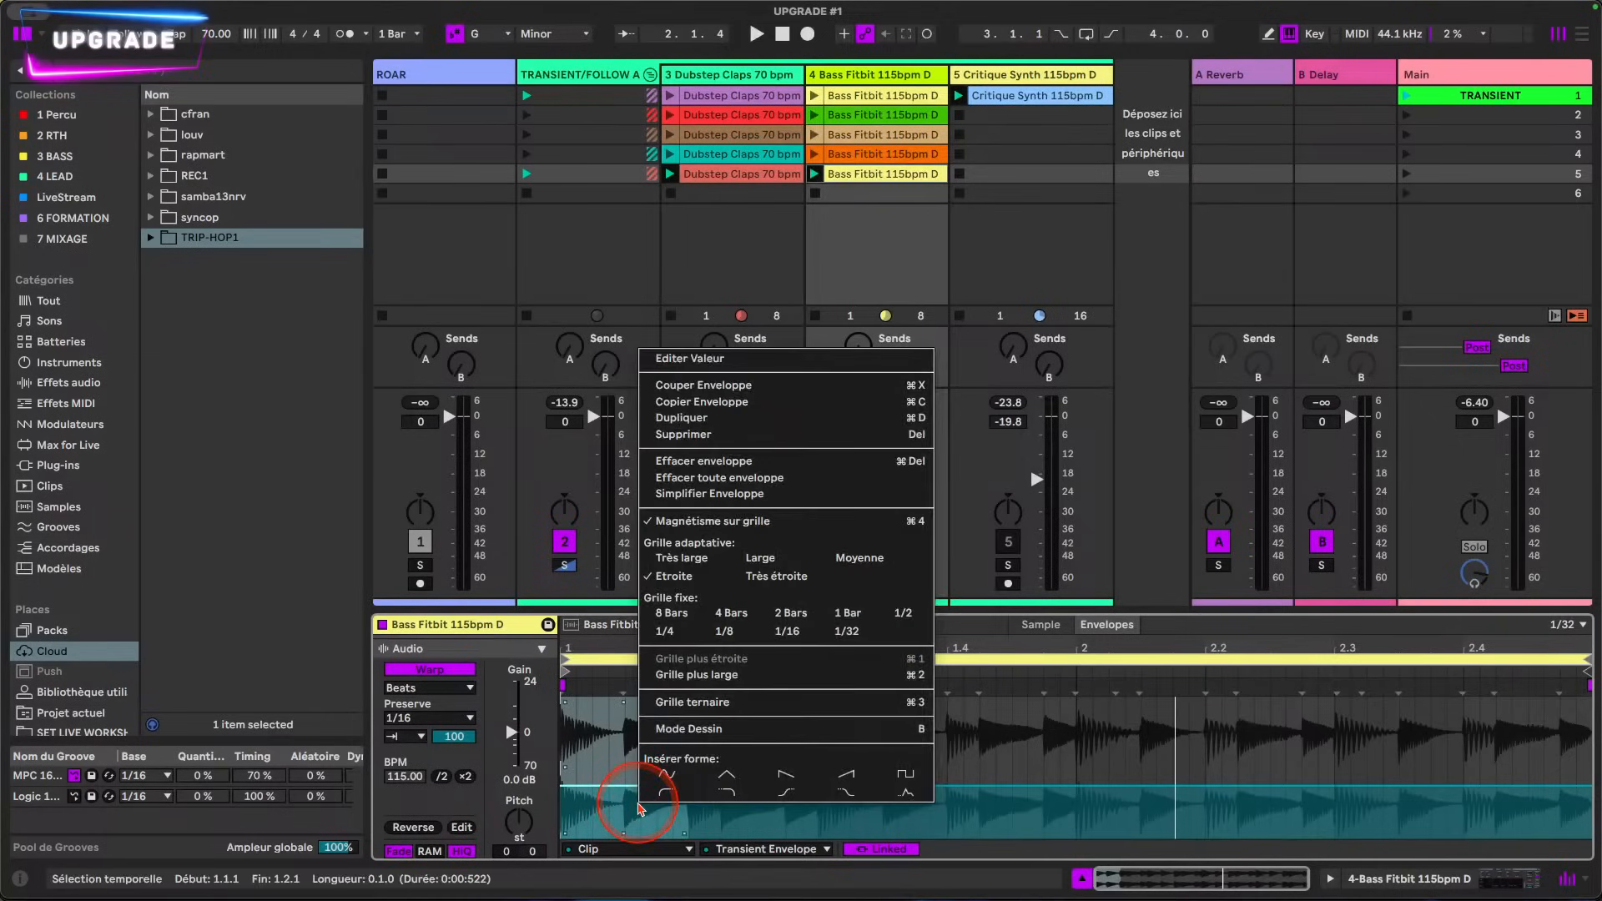
{"action": "left_click", "coordinate": [903, 776]}
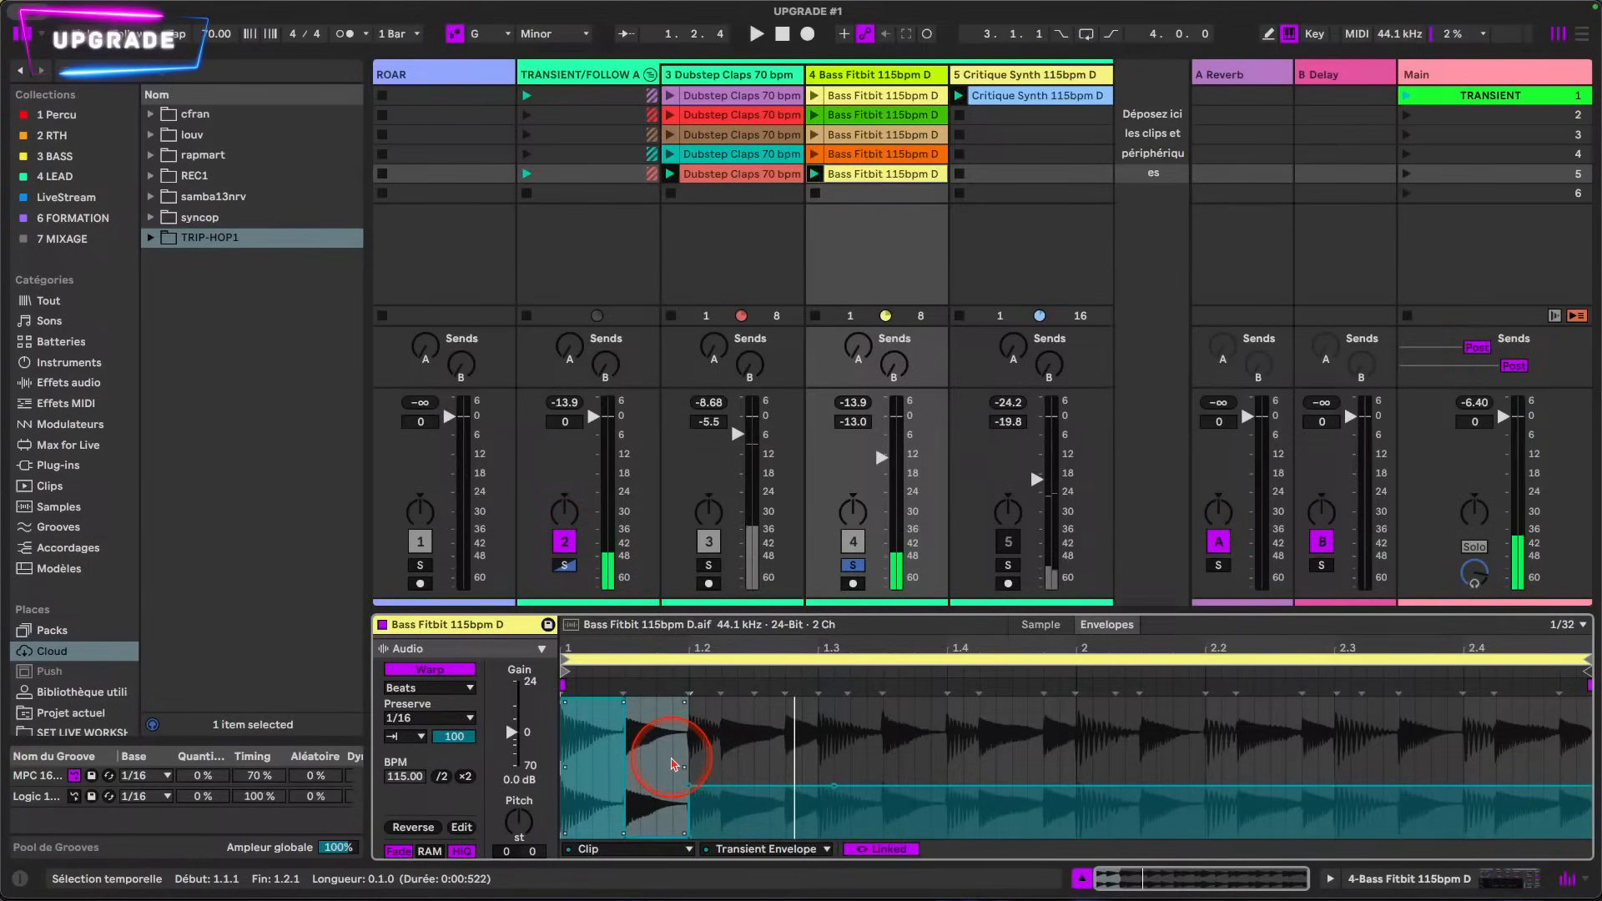
Step: Duplicate the square envelope shape beat by beat across the rest of the loop
{"action": "key", "text": "ctrl+d"}
{"action": "key", "text": "ctrl+d"}
{"action": "key", "text": "ctrl+d"}
{"action": "key", "text": "ctrl+d"}
{"action": "key", "text": "ctrl+d"}
{"action": "key", "text": "ctrl+d"}
{"action": "key", "text": "ctrl+d"}
{"action": "key", "text": "ctrl+d"}
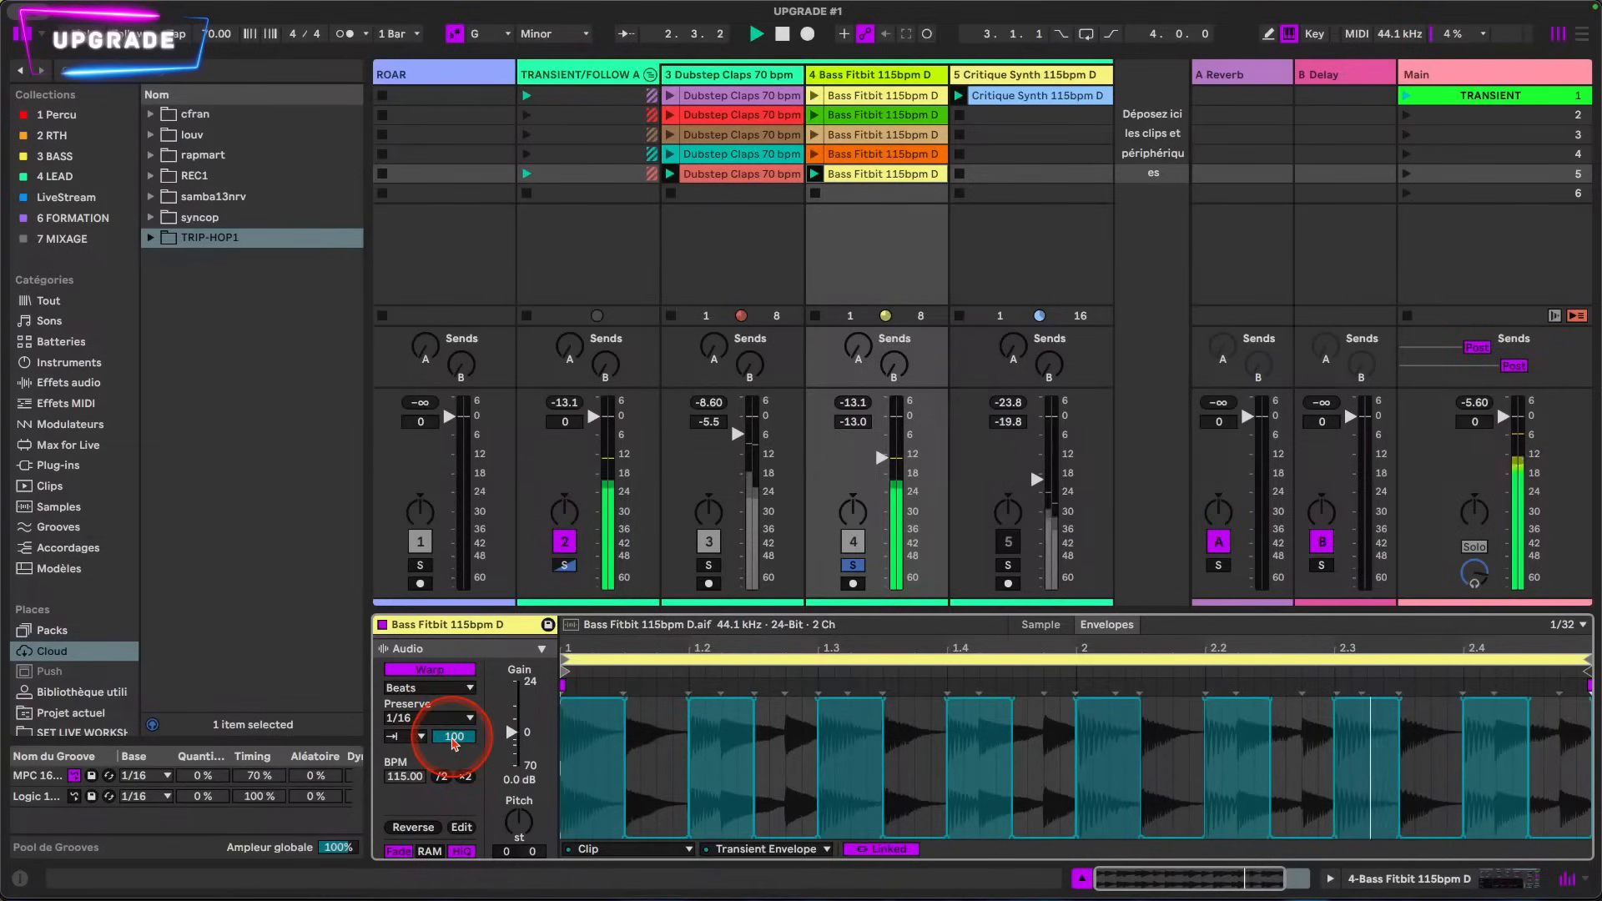
Step: Select the whole Transient Envelope, try scaling it down to about half height, and undo the scaling
{"action": "left_click", "coordinate": [1110, 628]}
{"action": "left_click", "coordinate": [1113, 627]}
{"action": "left_click", "coordinate": [801, 848]}
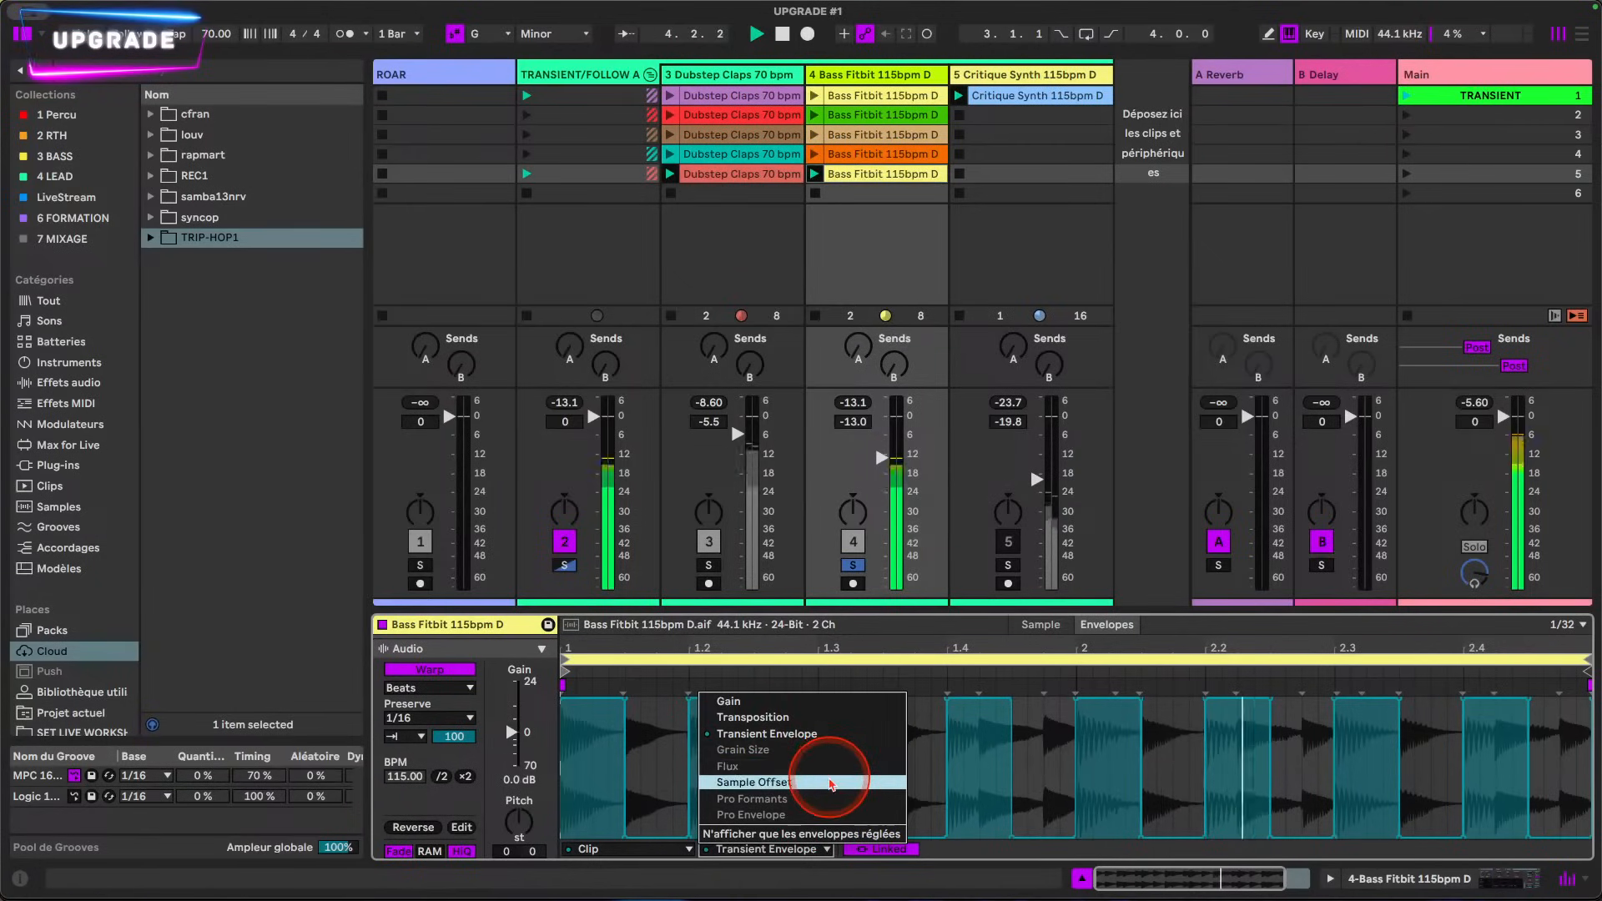
{"action": "left_click", "coordinate": [1035, 734]}
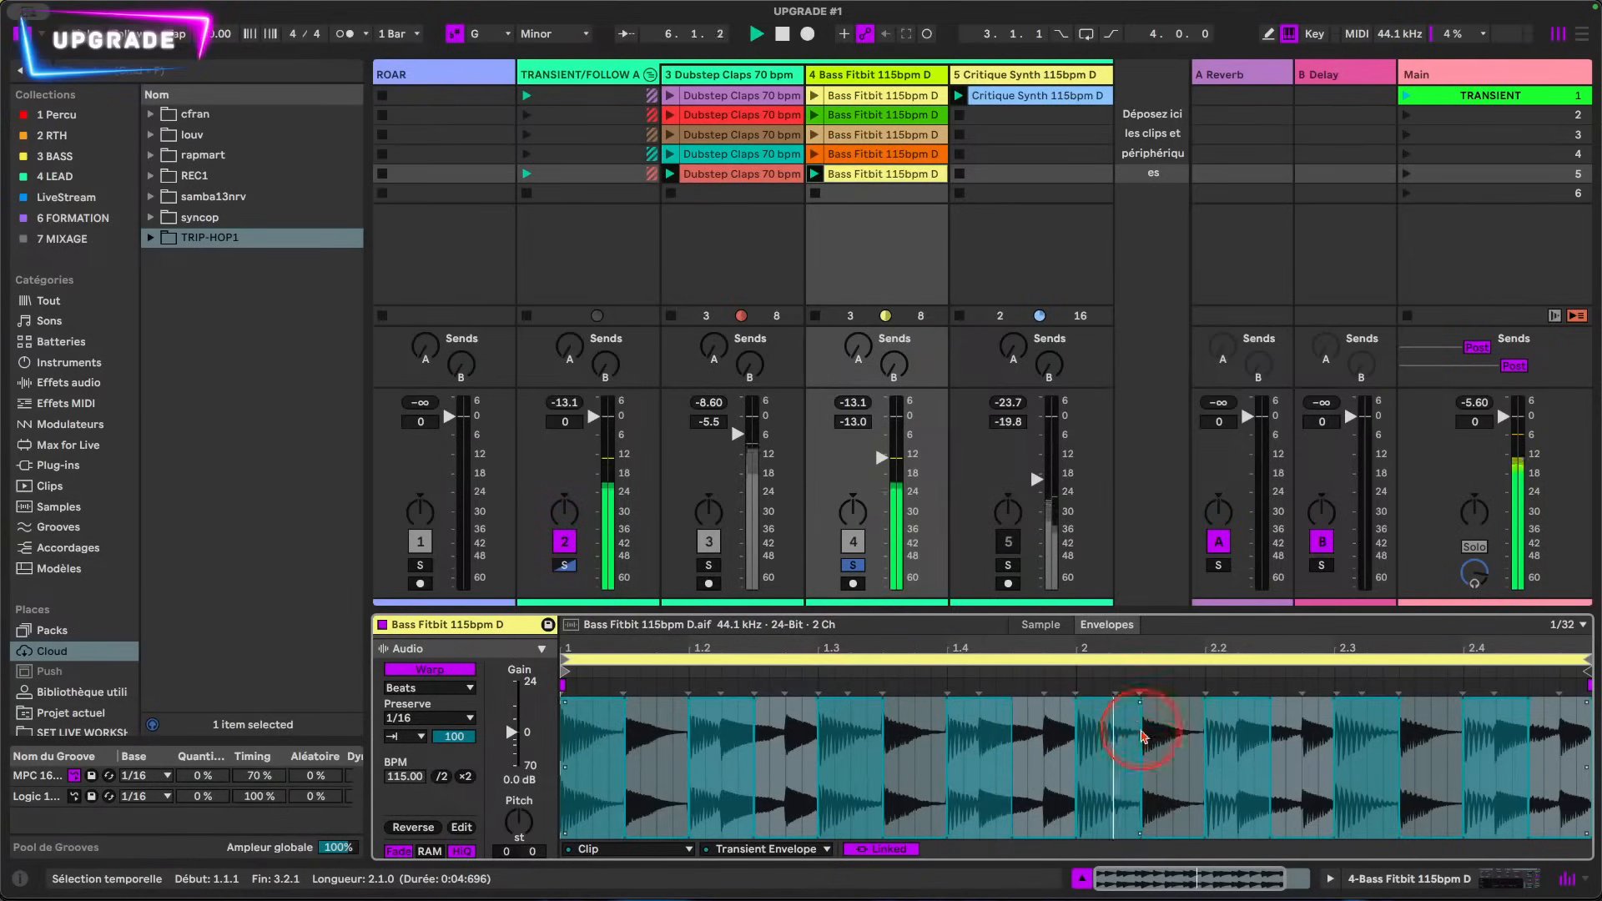
{"action": "left_click_drag", "start_coordinate": [1140, 704], "coordinate": [1140, 766]}
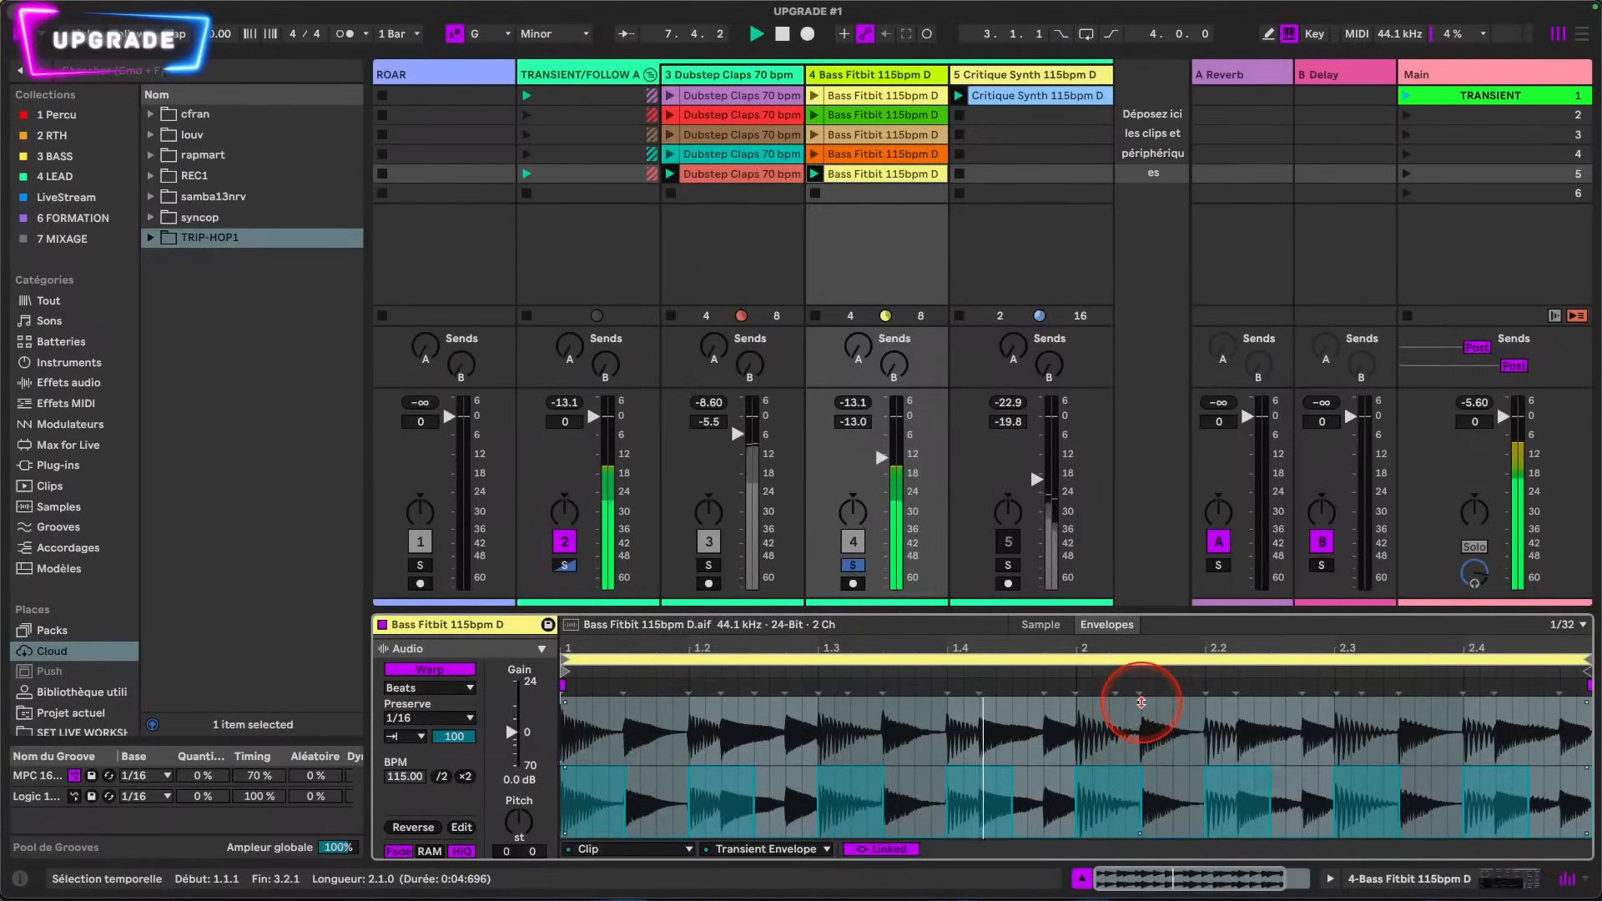
{"action": "key", "text": "super+z"}
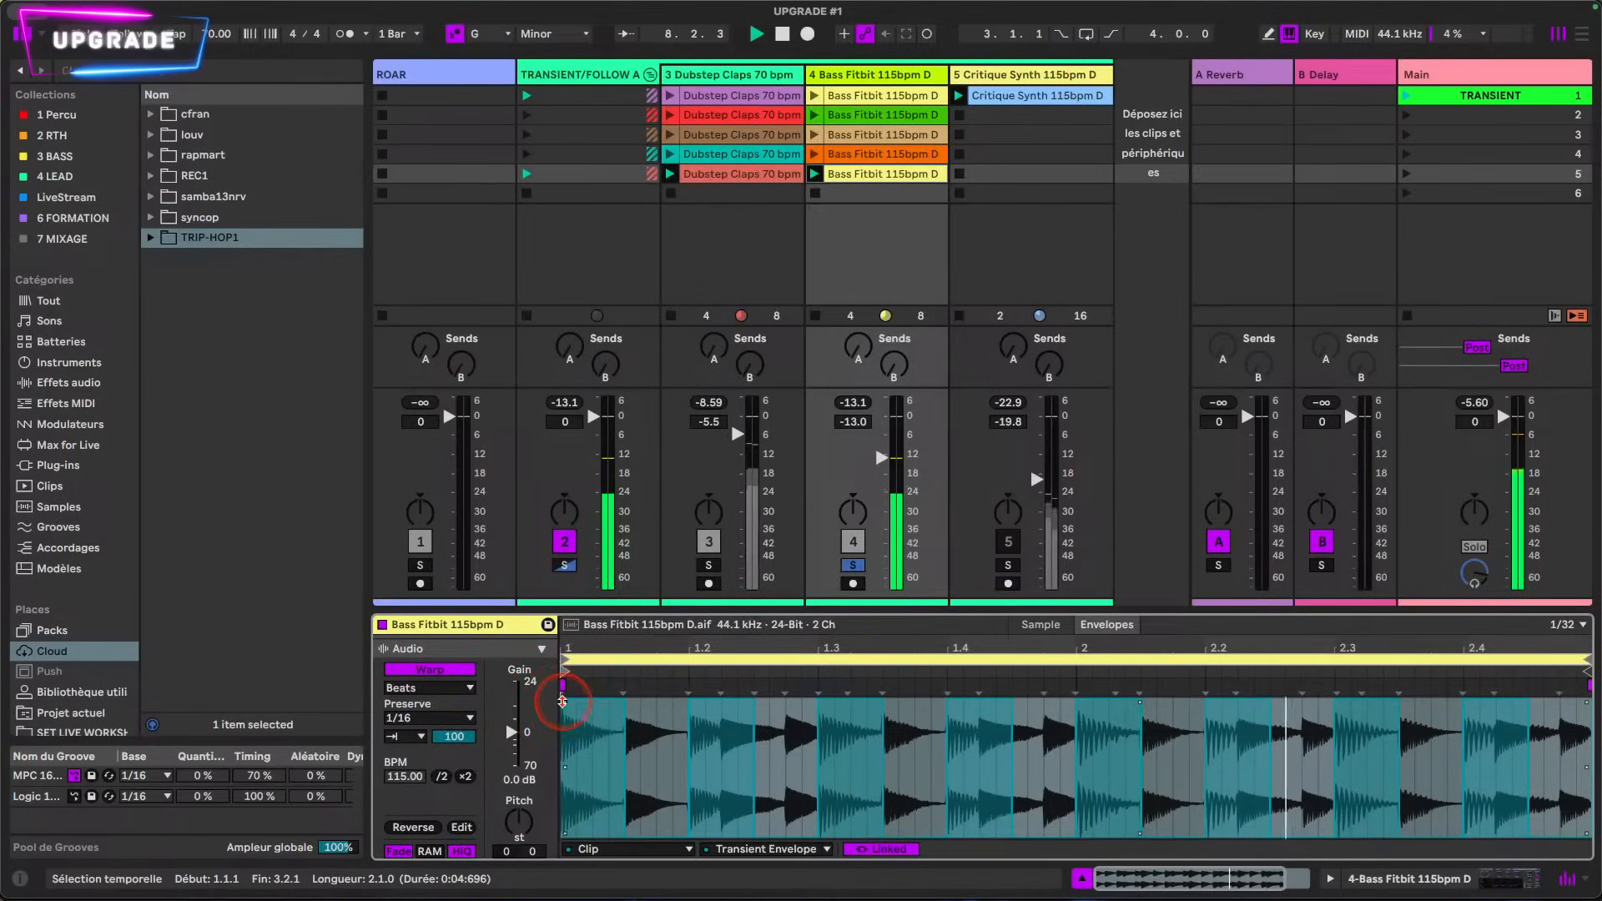
Step: Skew the selected Transient Envelope from its start corner so the squares begin inverted, shrink mid-loop and grow again toward the end
{"action": "left_click_drag", "start_coordinate": [562, 702], "coordinate": [562, 774]}
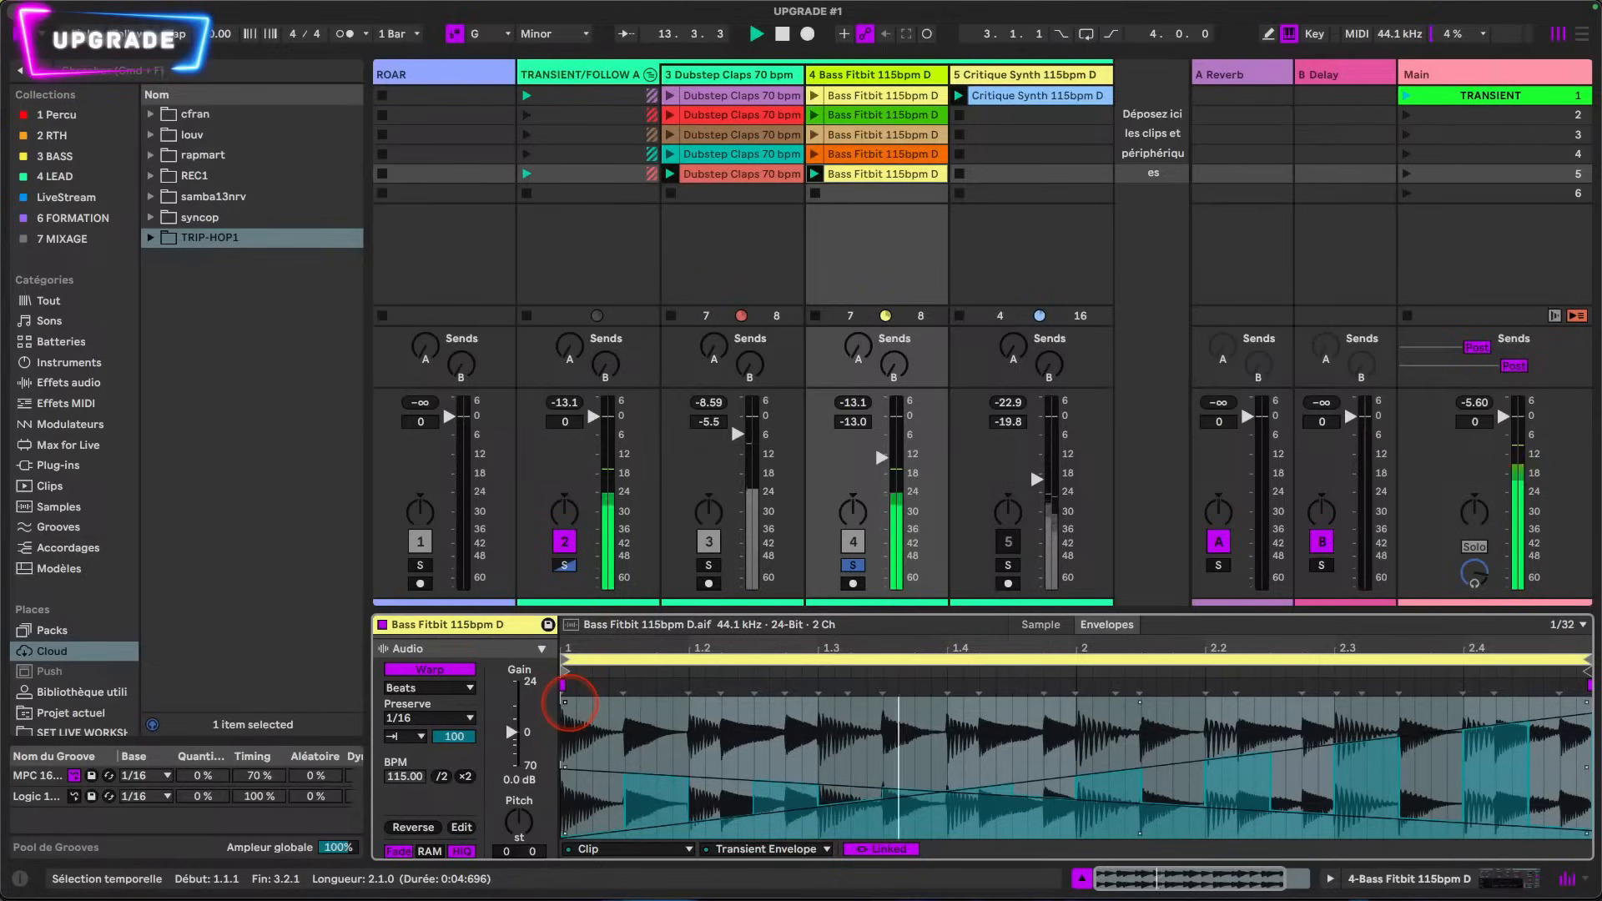
{"action": "mouse_move", "coordinate": [572, 728]}
{"action": "left_mouse_down"}
{"action": "mouse_move", "coordinate": [555, 751]}
{"action": "mouse_move", "coordinate": [568, 764]}
{"action": "mouse_move", "coordinate": [541, 755]}
{"action": "mouse_move", "coordinate": [559, 659]}
{"action": "mouse_move", "coordinate": [568, 697]}
{"action": "left_mouse_up"}
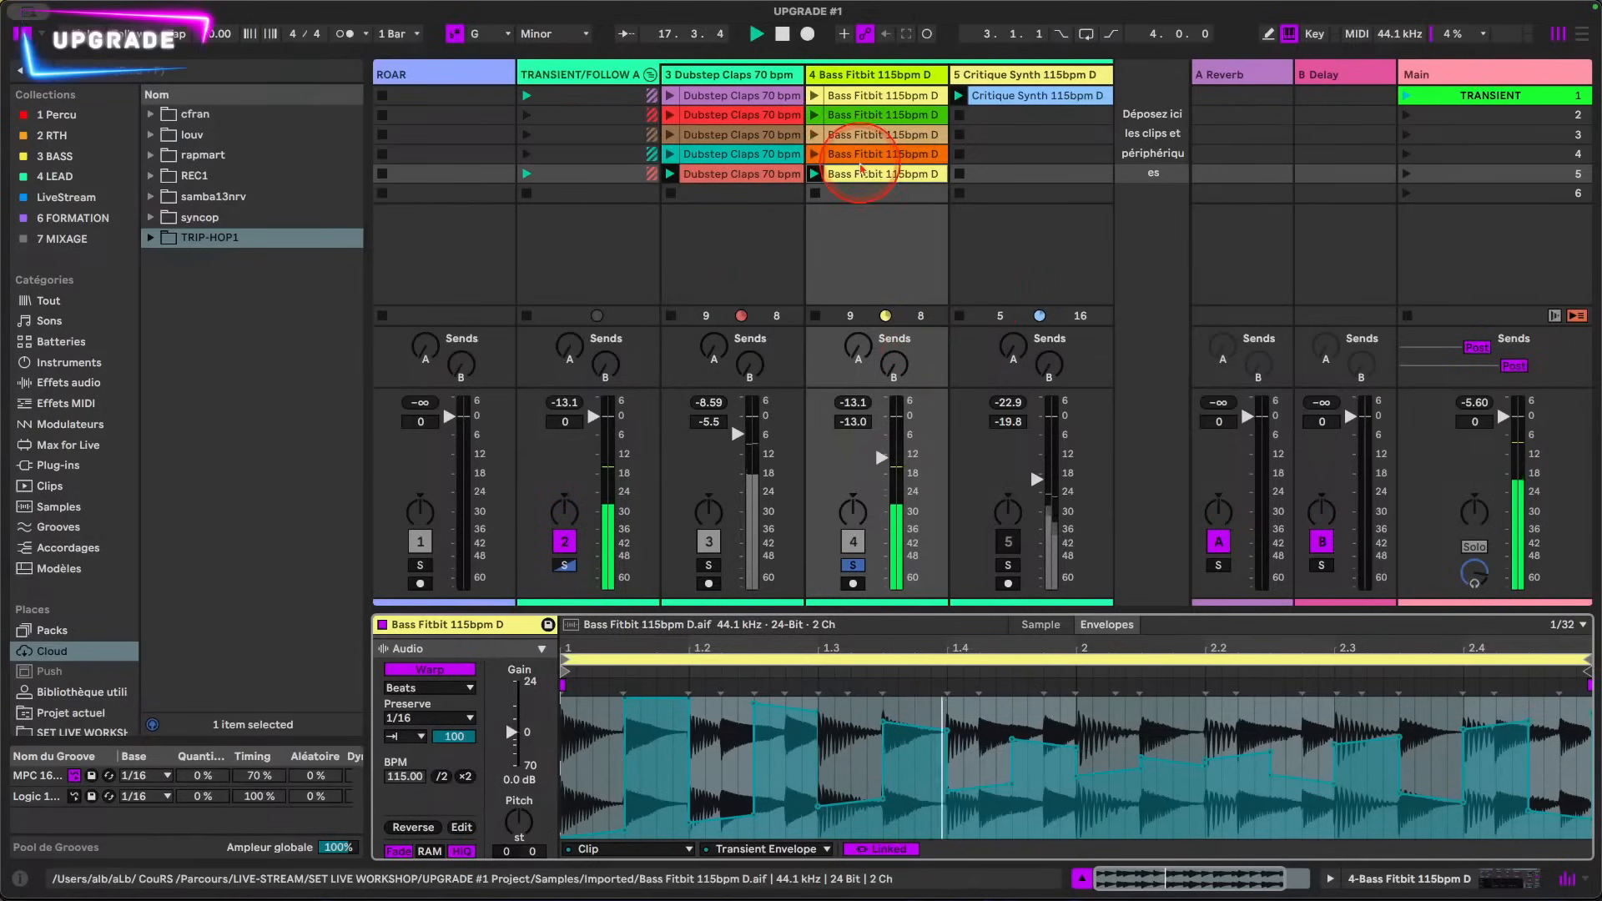
Step: Select the Critique Synth clip and switch the solo from the Bass Fitbit track to the Critique Synth track
{"action": "left_click", "coordinate": [1010, 95]}
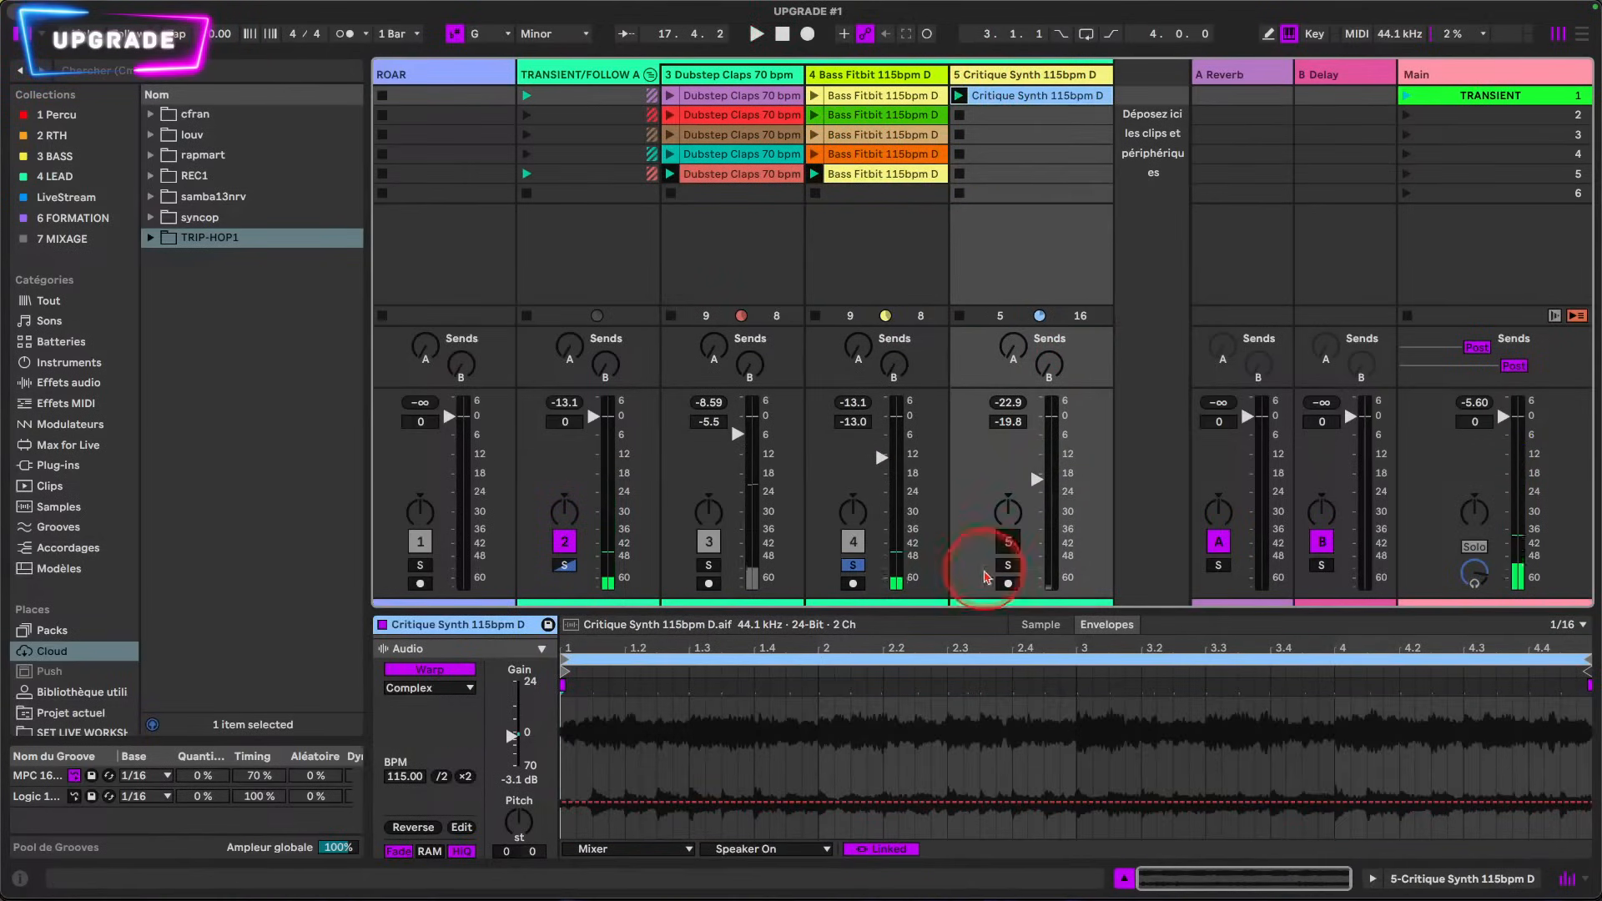
{"action": "left_click", "coordinate": [859, 567]}
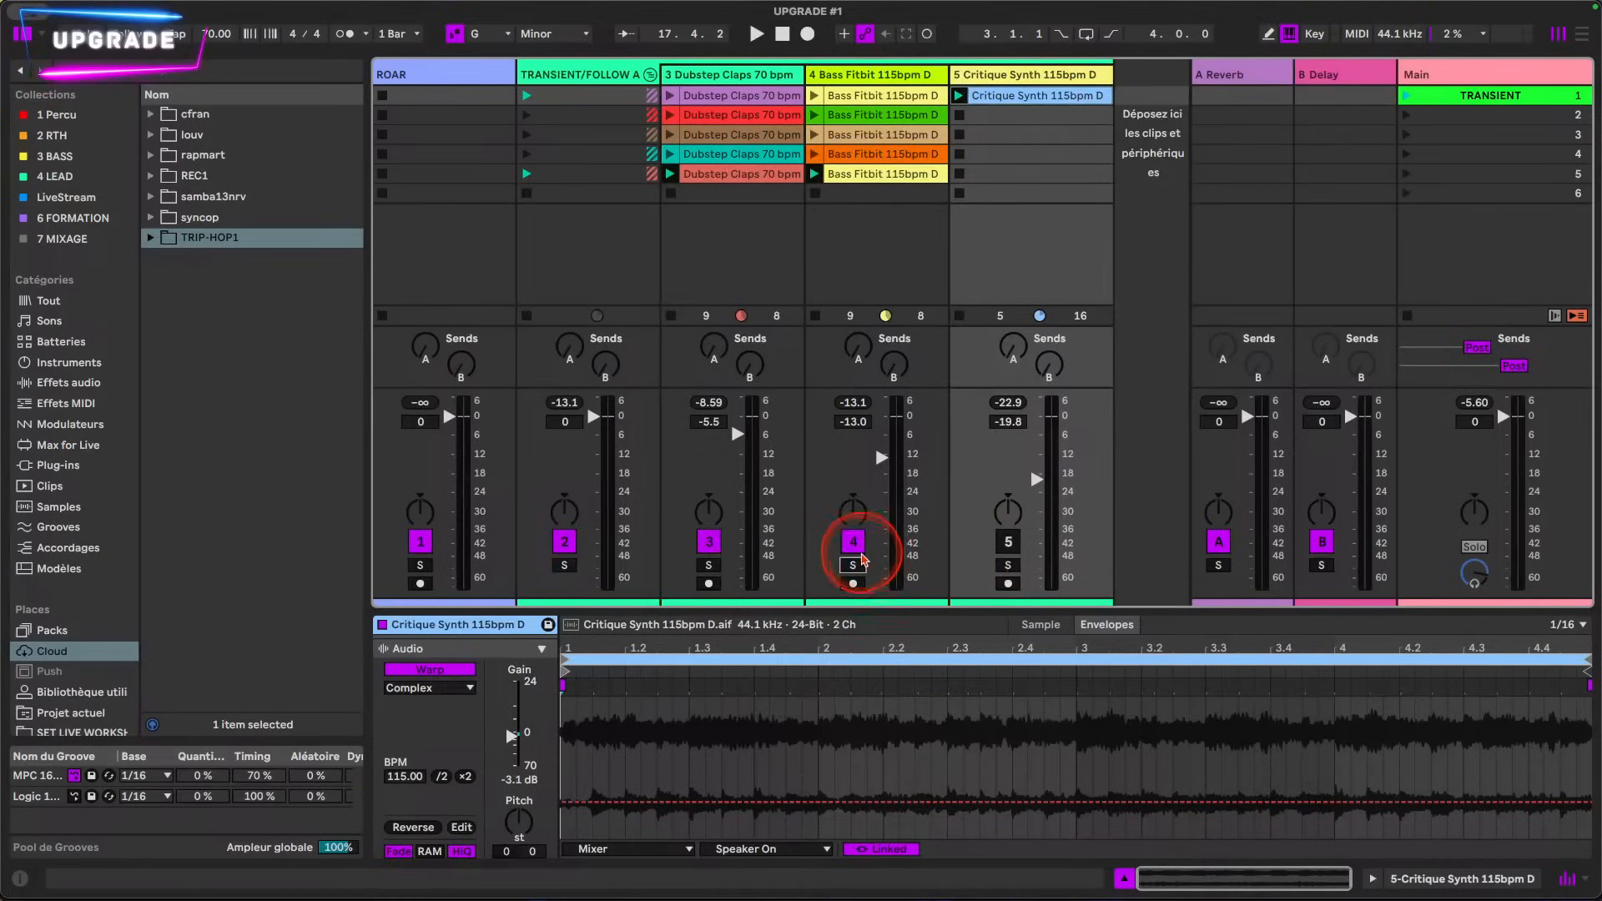
{"action": "left_click", "coordinate": [1008, 566]}
{"action": "left_click", "coordinate": [1013, 551]}
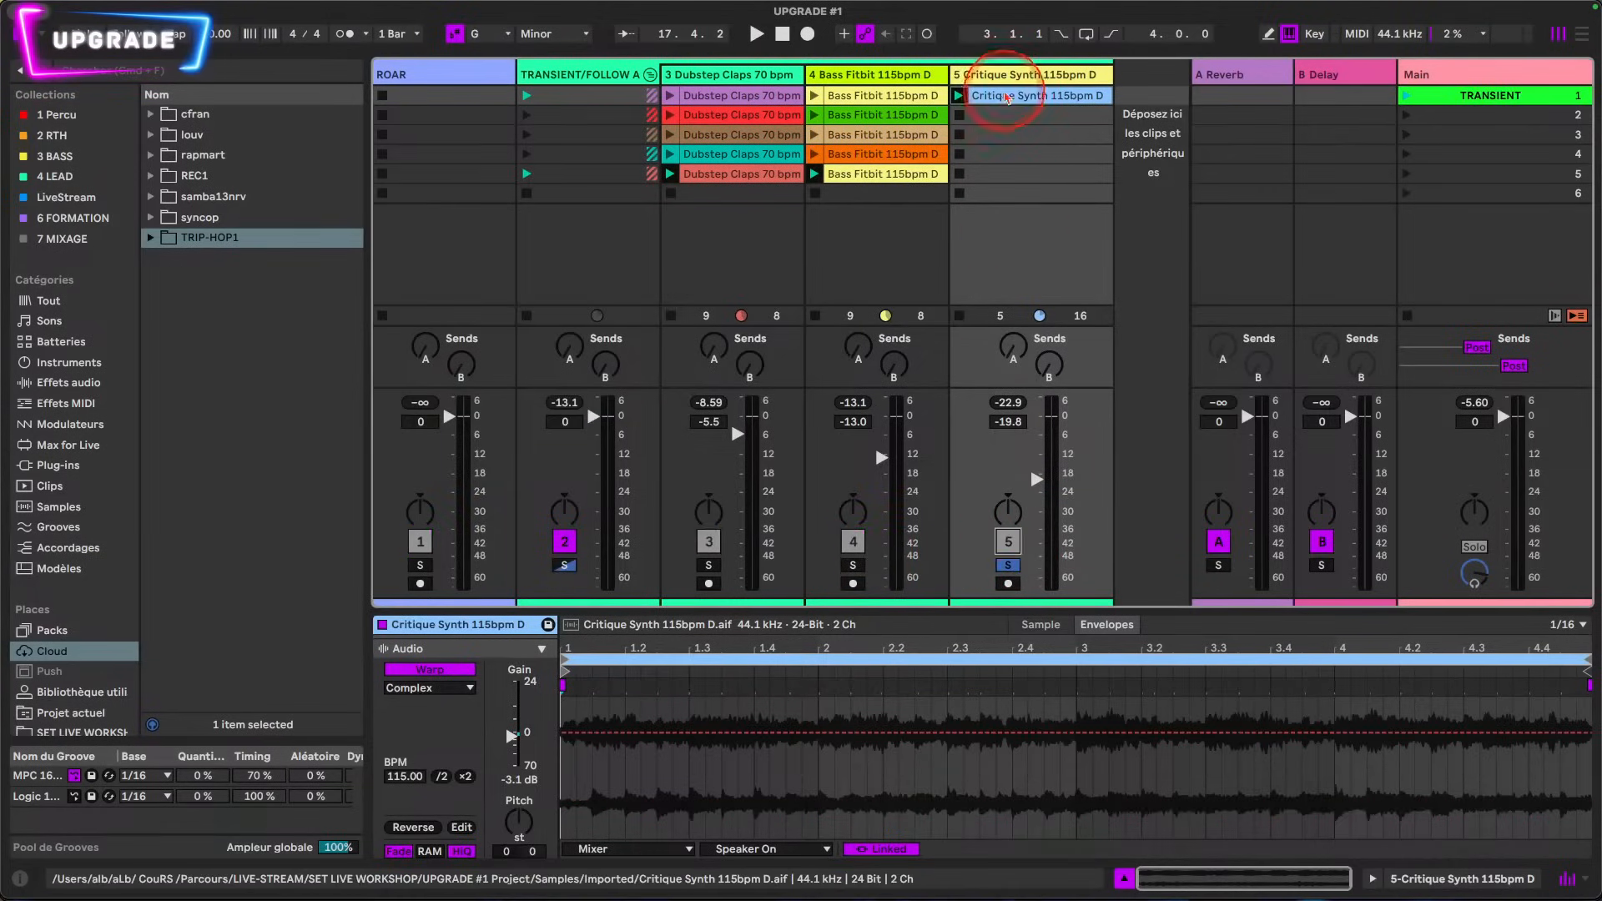
Step: Launch the Critique Synth clip and duplicate it into the track's second slot
{"action": "left_click", "coordinate": [959, 96]}
{"action": "double_click", "coordinate": [988, 99]}
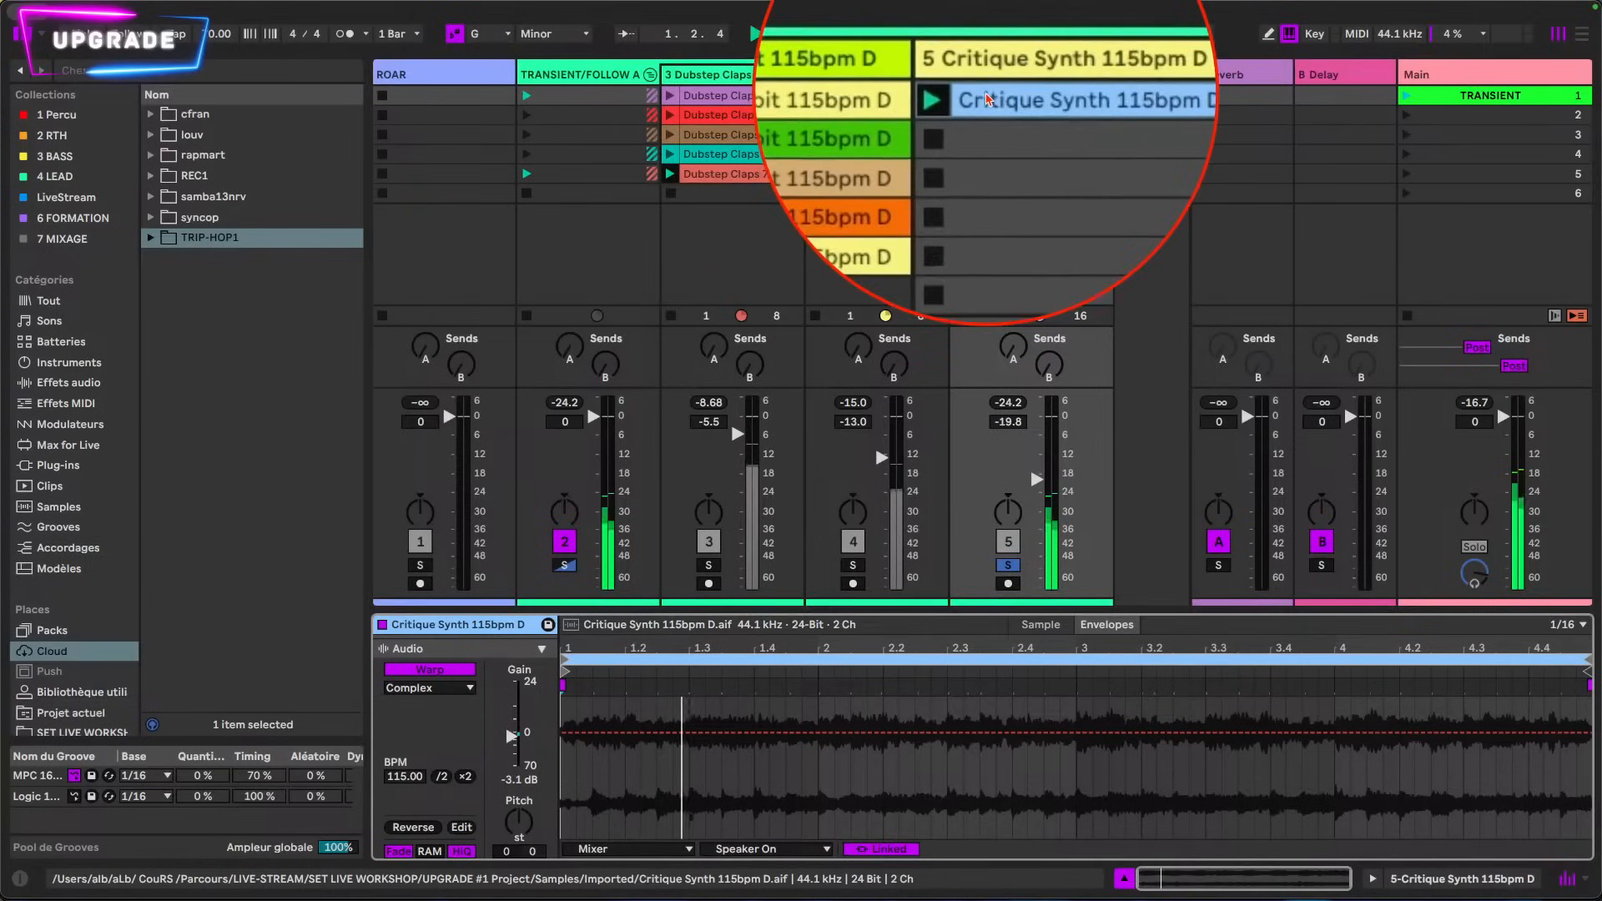
{"action": "key", "text": "super+d"}
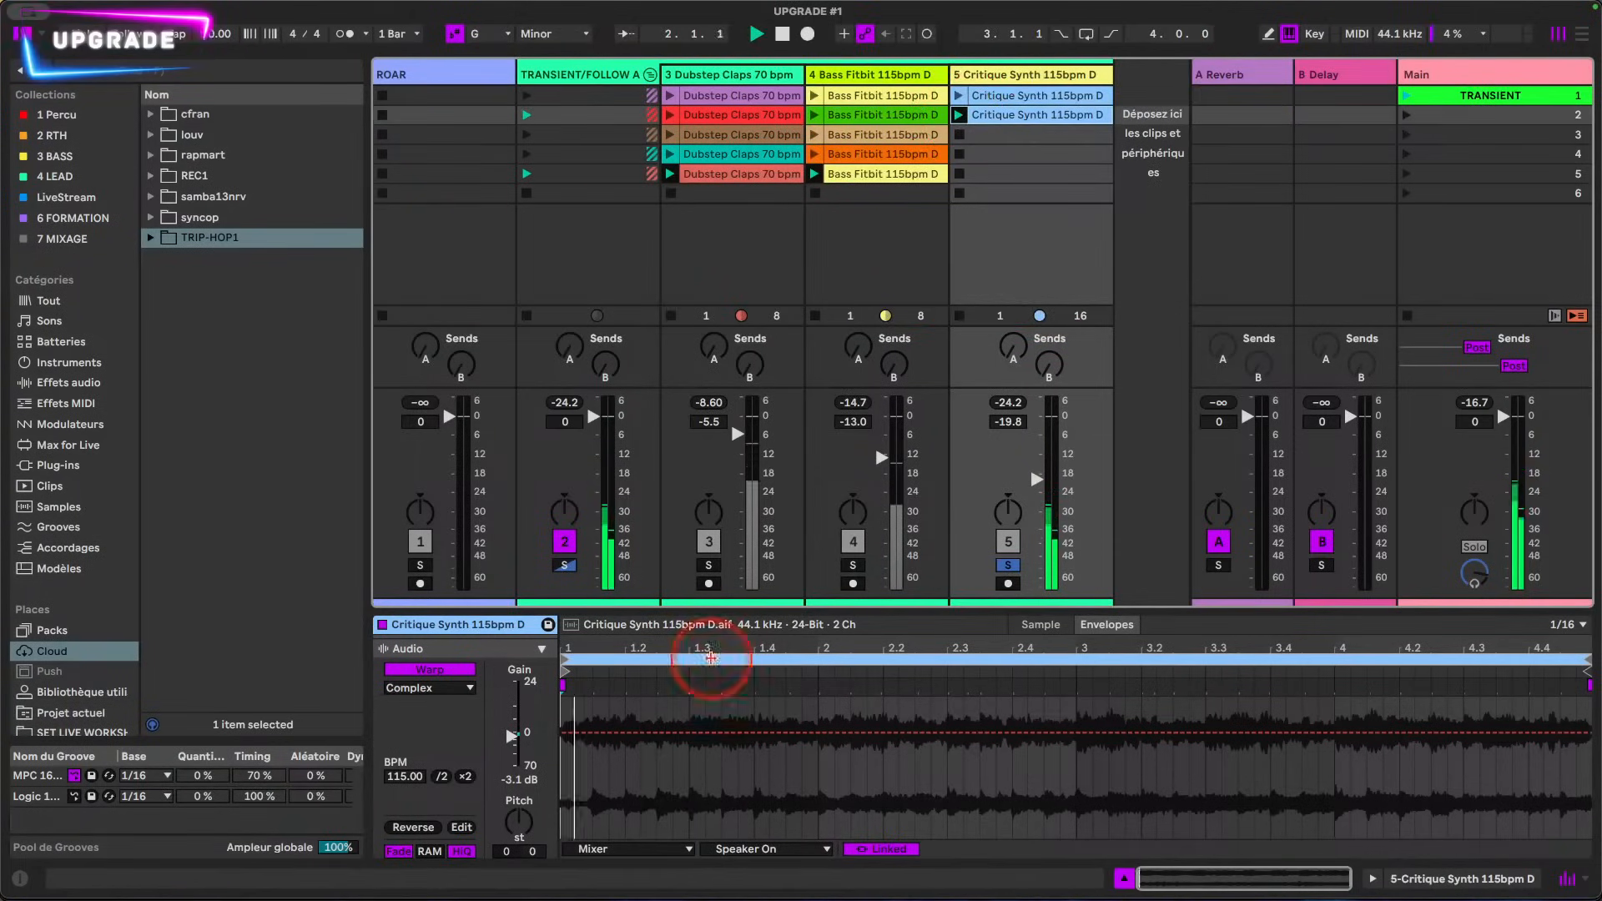
Step: Set the second-slot Critique Synth clip to Beats warp mode and display its Transient Envelope among the clip envelopes
{"action": "left_click", "coordinate": [427, 687]}
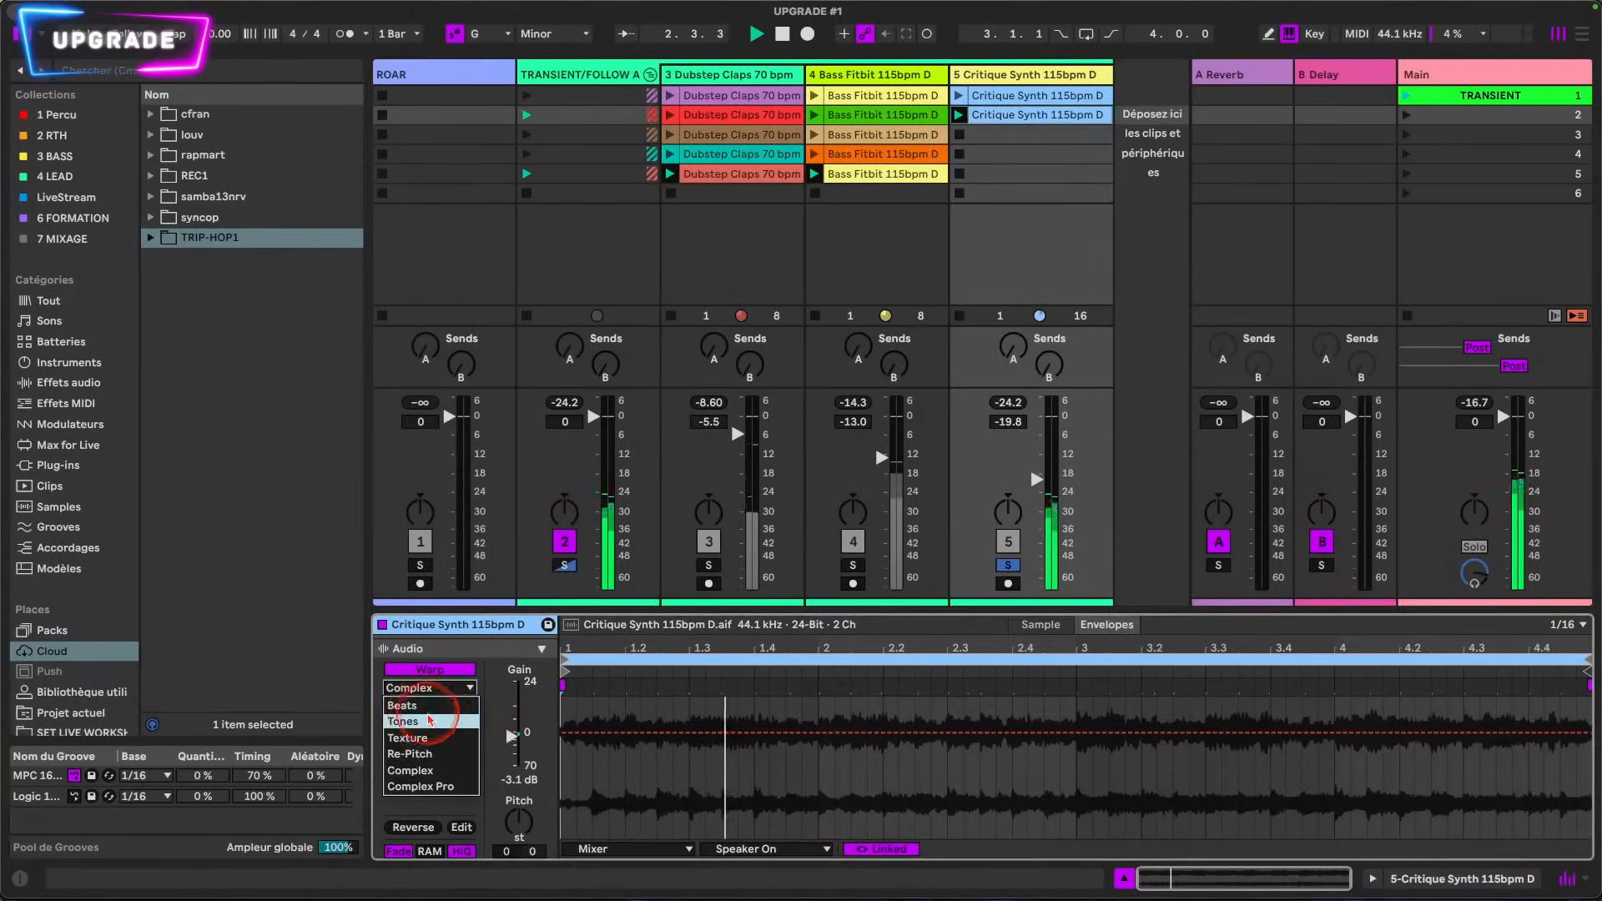
{"action": "left_click", "coordinate": [405, 705]}
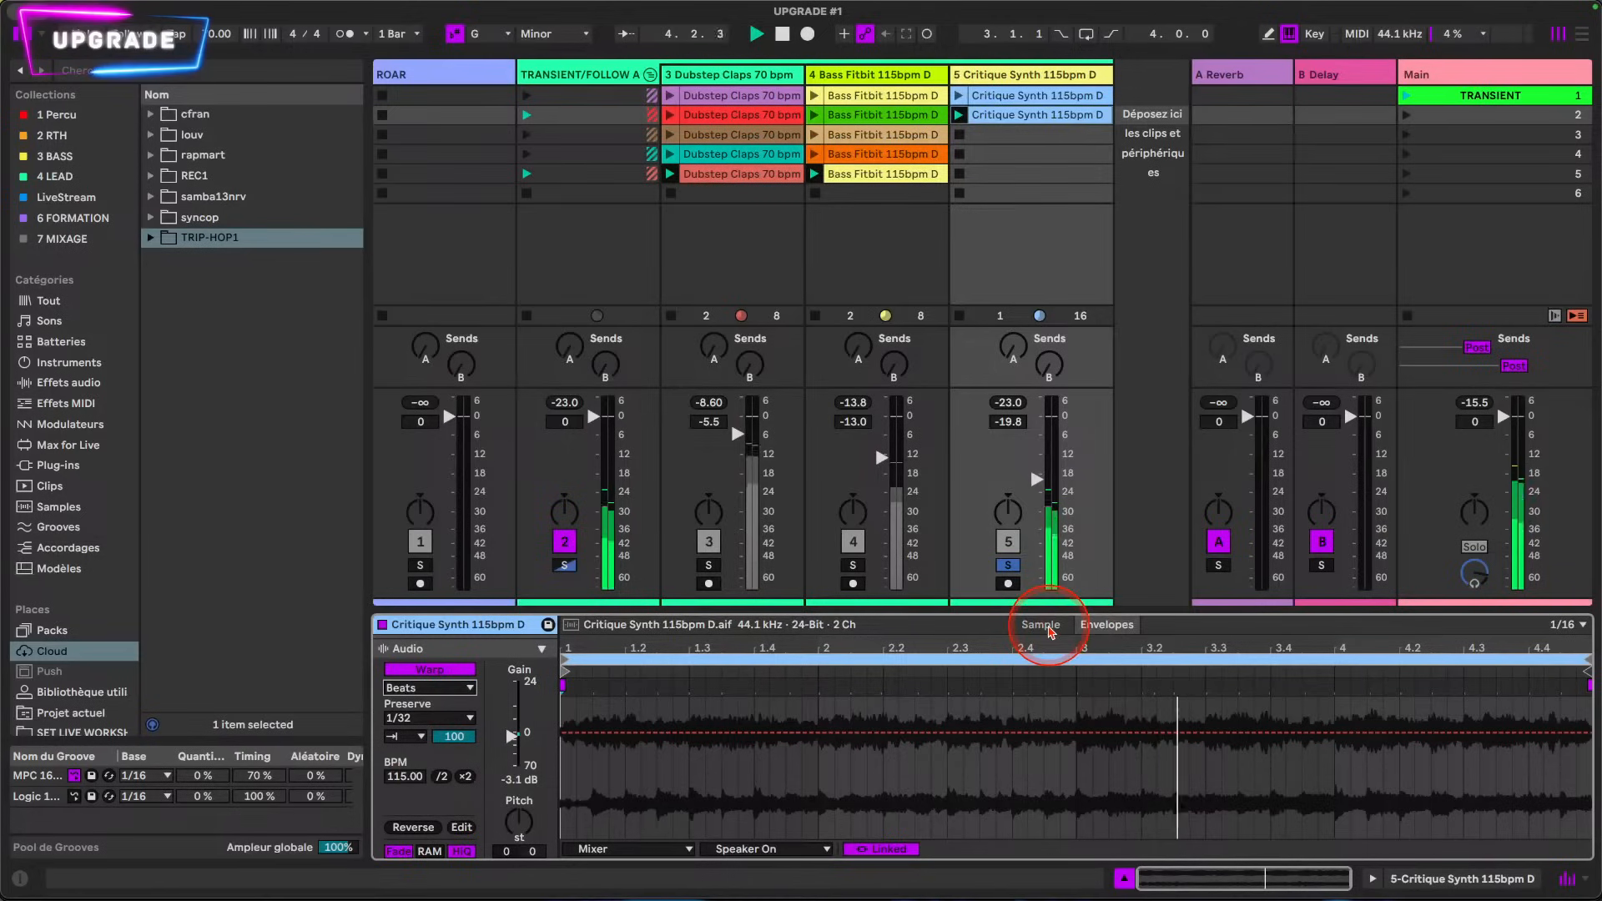
{"action": "left_click", "coordinate": [667, 848]}
{"action": "left_click", "coordinate": [673, 799]}
{"action": "left_click", "coordinate": [735, 848]}
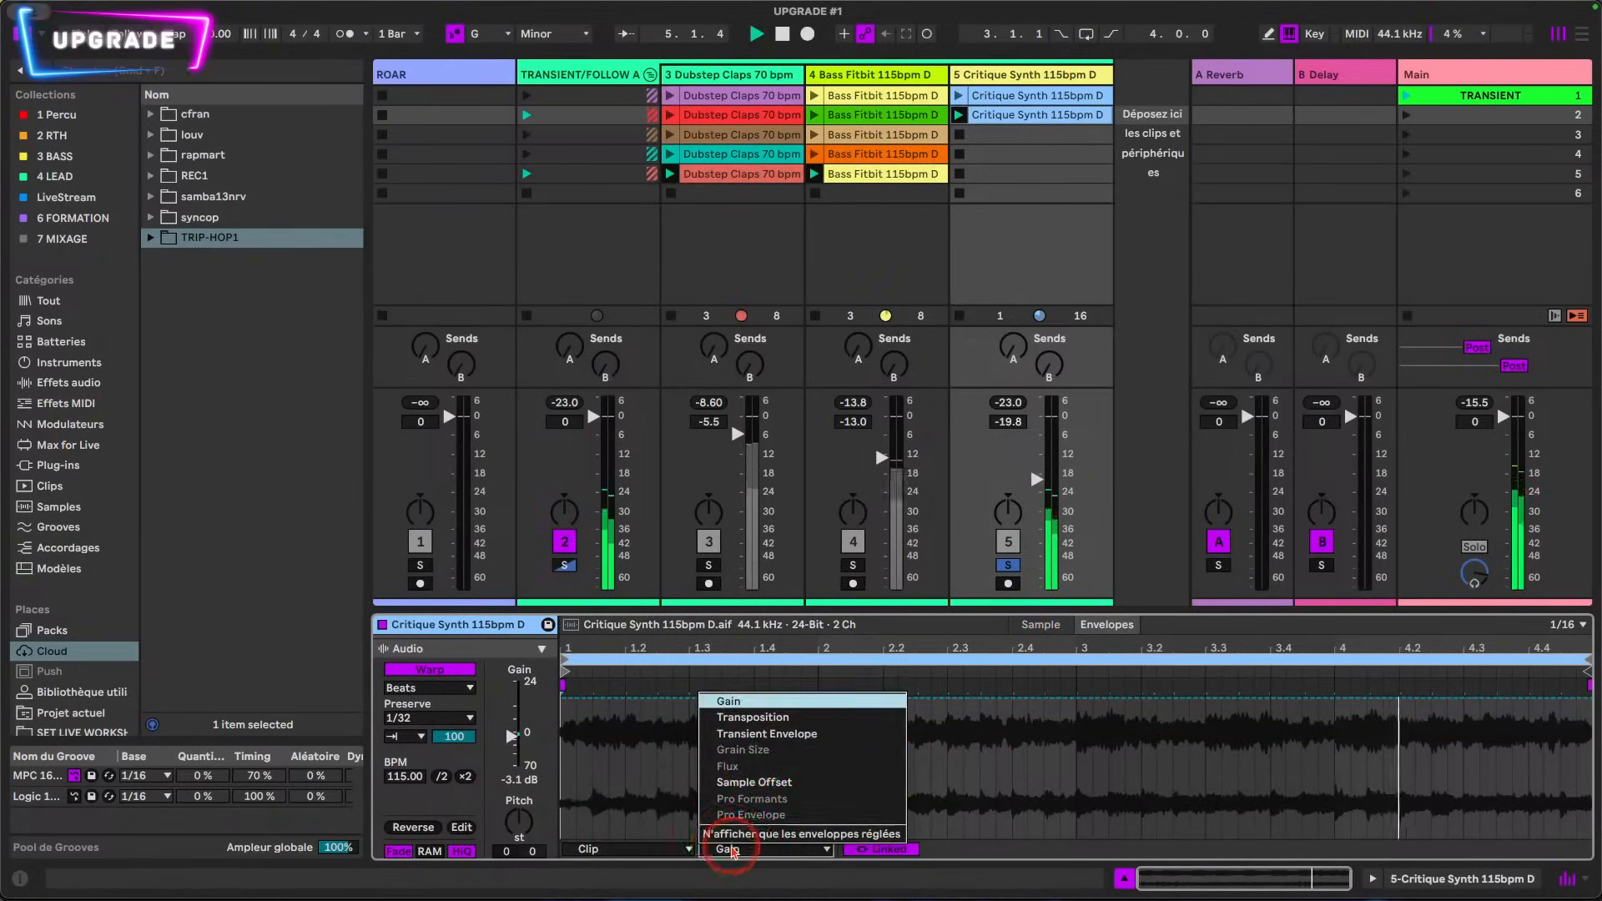
{"action": "left_click", "coordinate": [763, 736]}
Step: Shape the Transient Envelope as an outward-bowed curve descending from full level at the loop start to 0% at its end
{"action": "left_click_drag", "start_coordinate": [994, 701], "coordinate": [995, 755]}
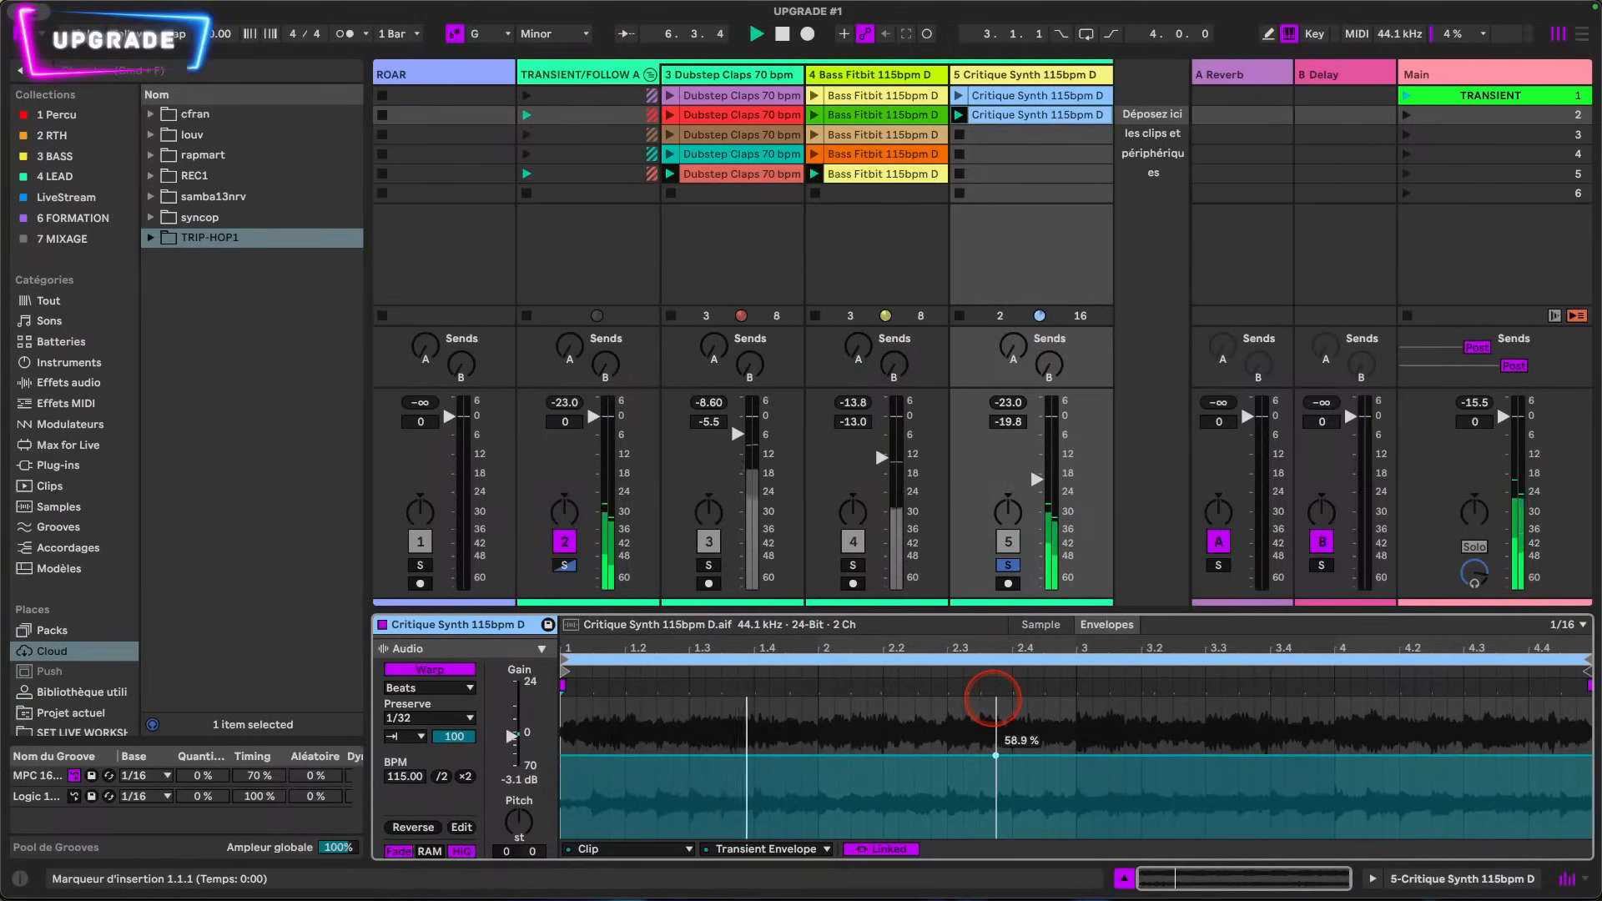
{"action": "left_click_drag", "start_coordinate": [691, 756], "coordinate": [561, 698]}
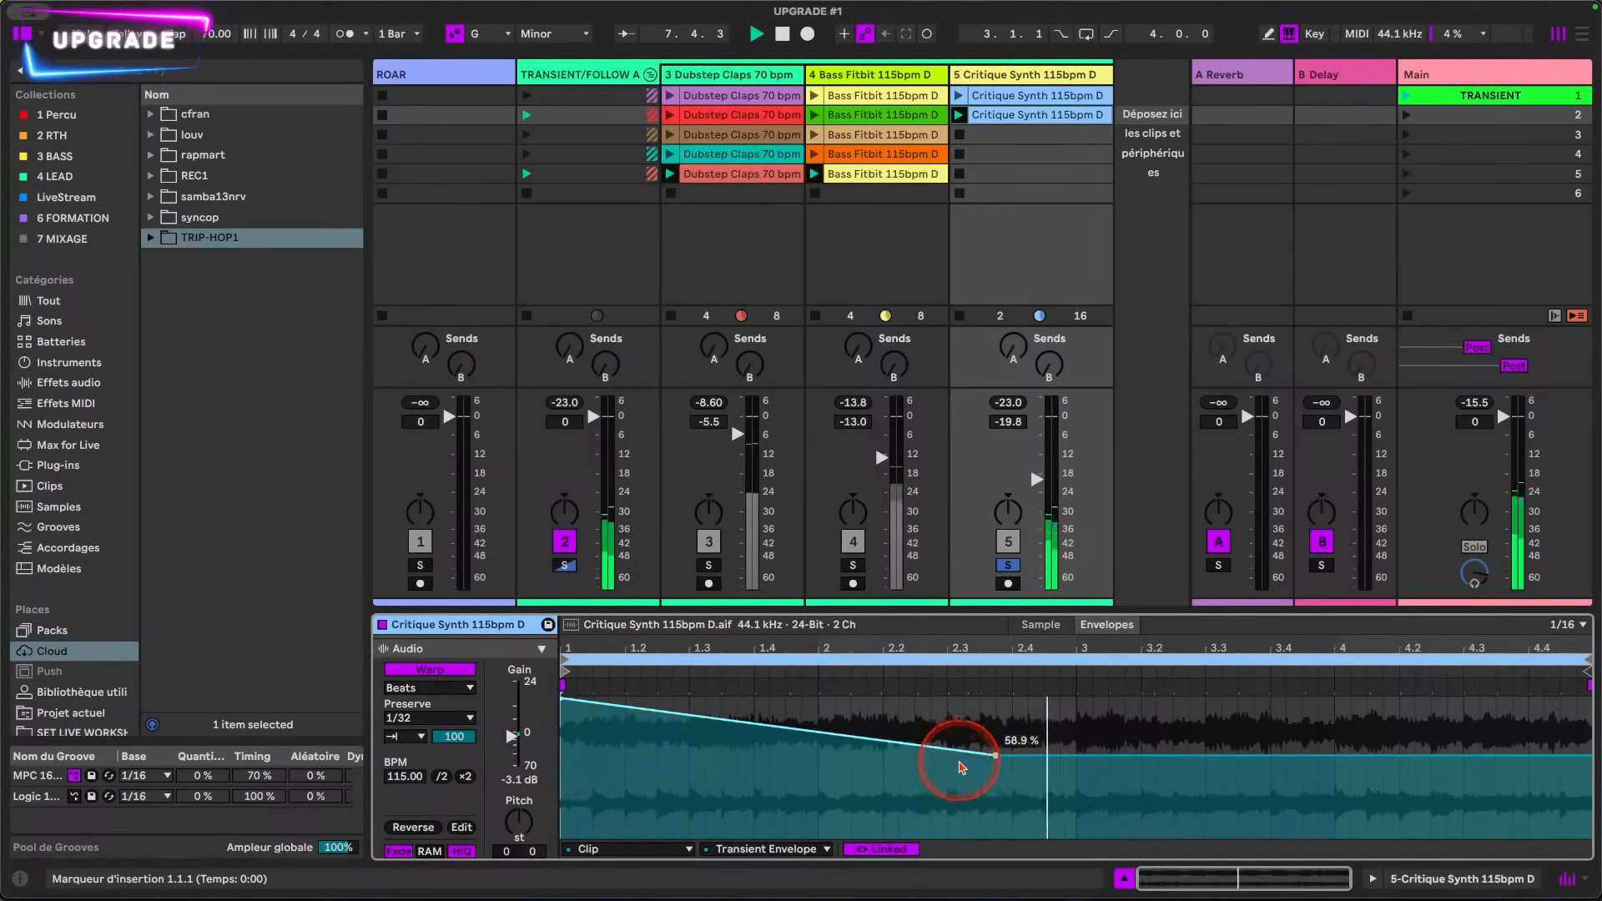
{"action": "left_click", "coordinate": [998, 756]}
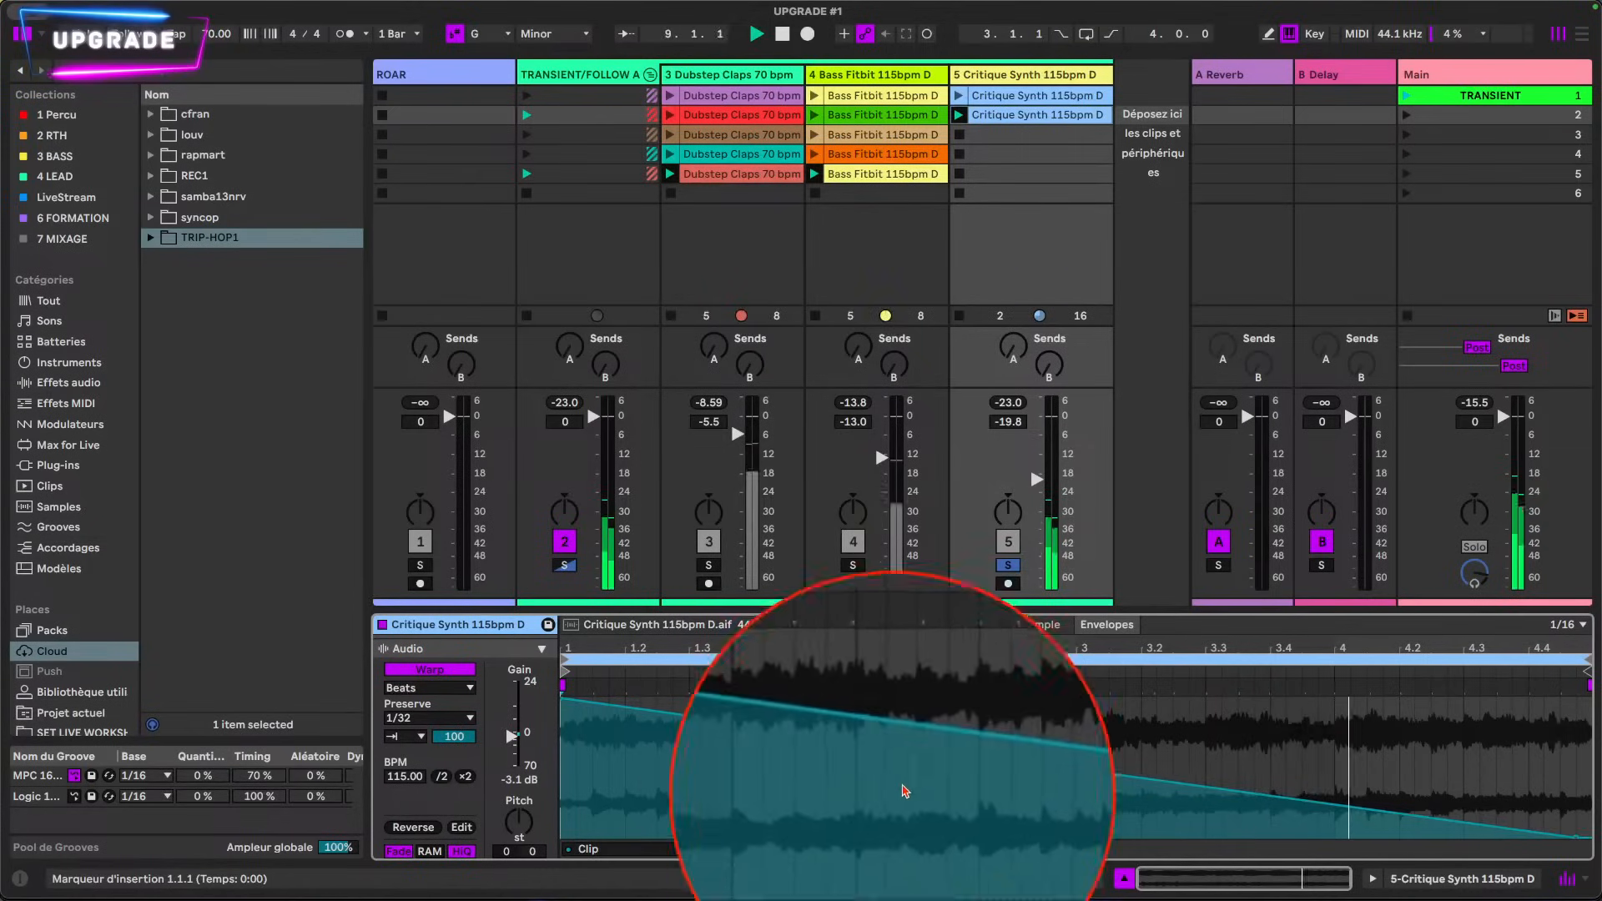
{"action": "left_click_drag", "start_coordinate": [915, 757], "coordinate": [917, 732], "text": "alt"}
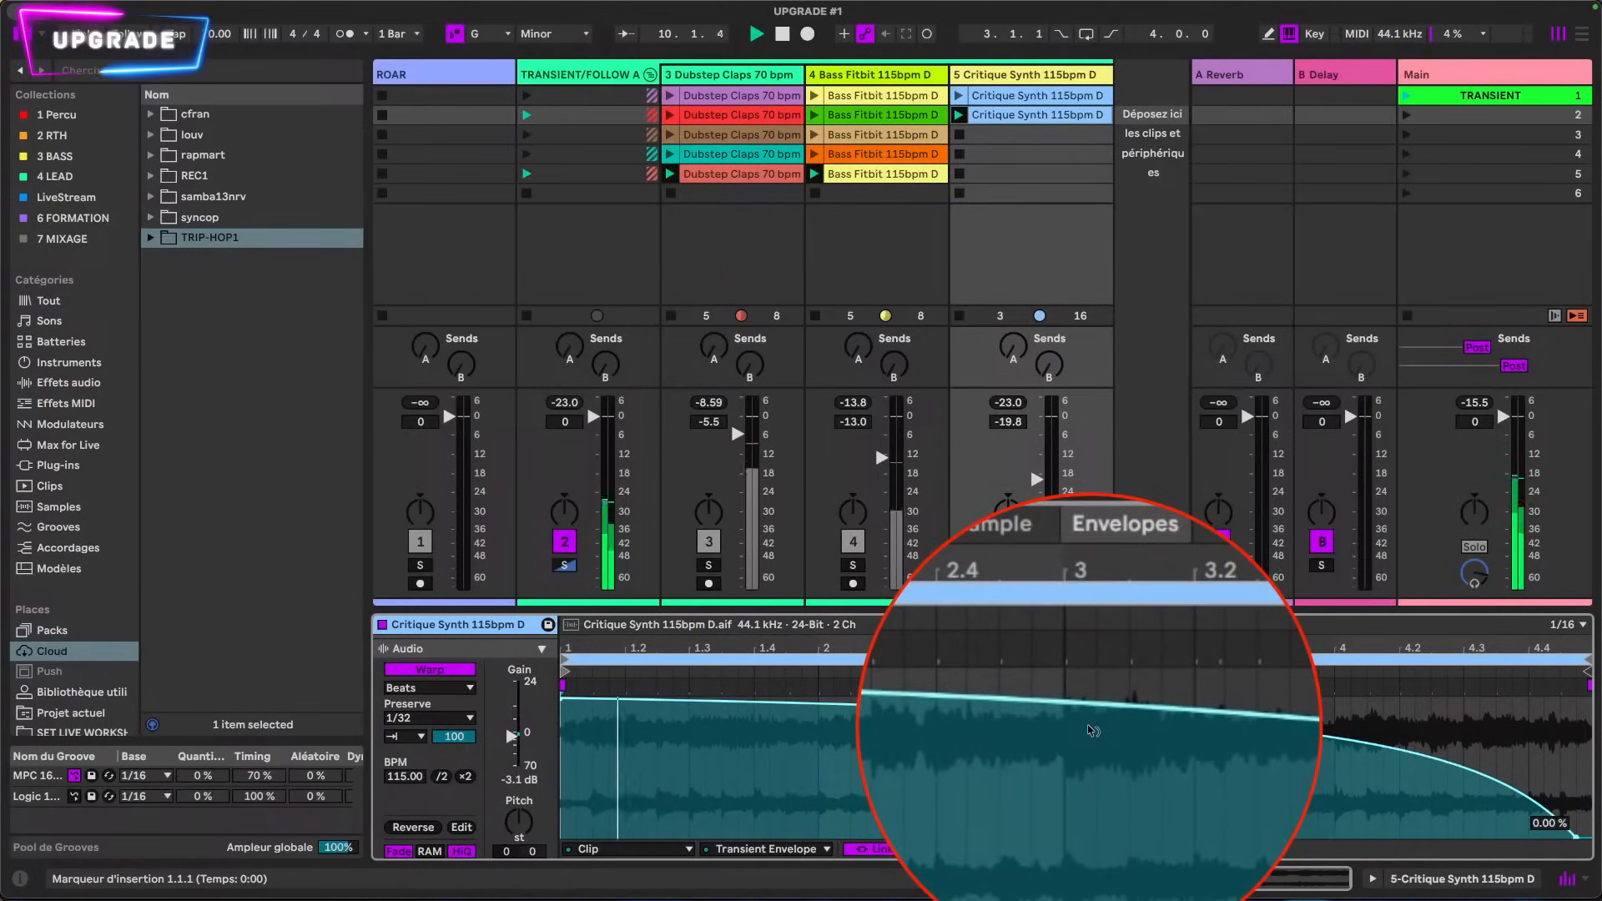
{"action": "left_click_drag", "start_coordinate": [1091, 722], "coordinate": [1091, 733], "text": "alt"}
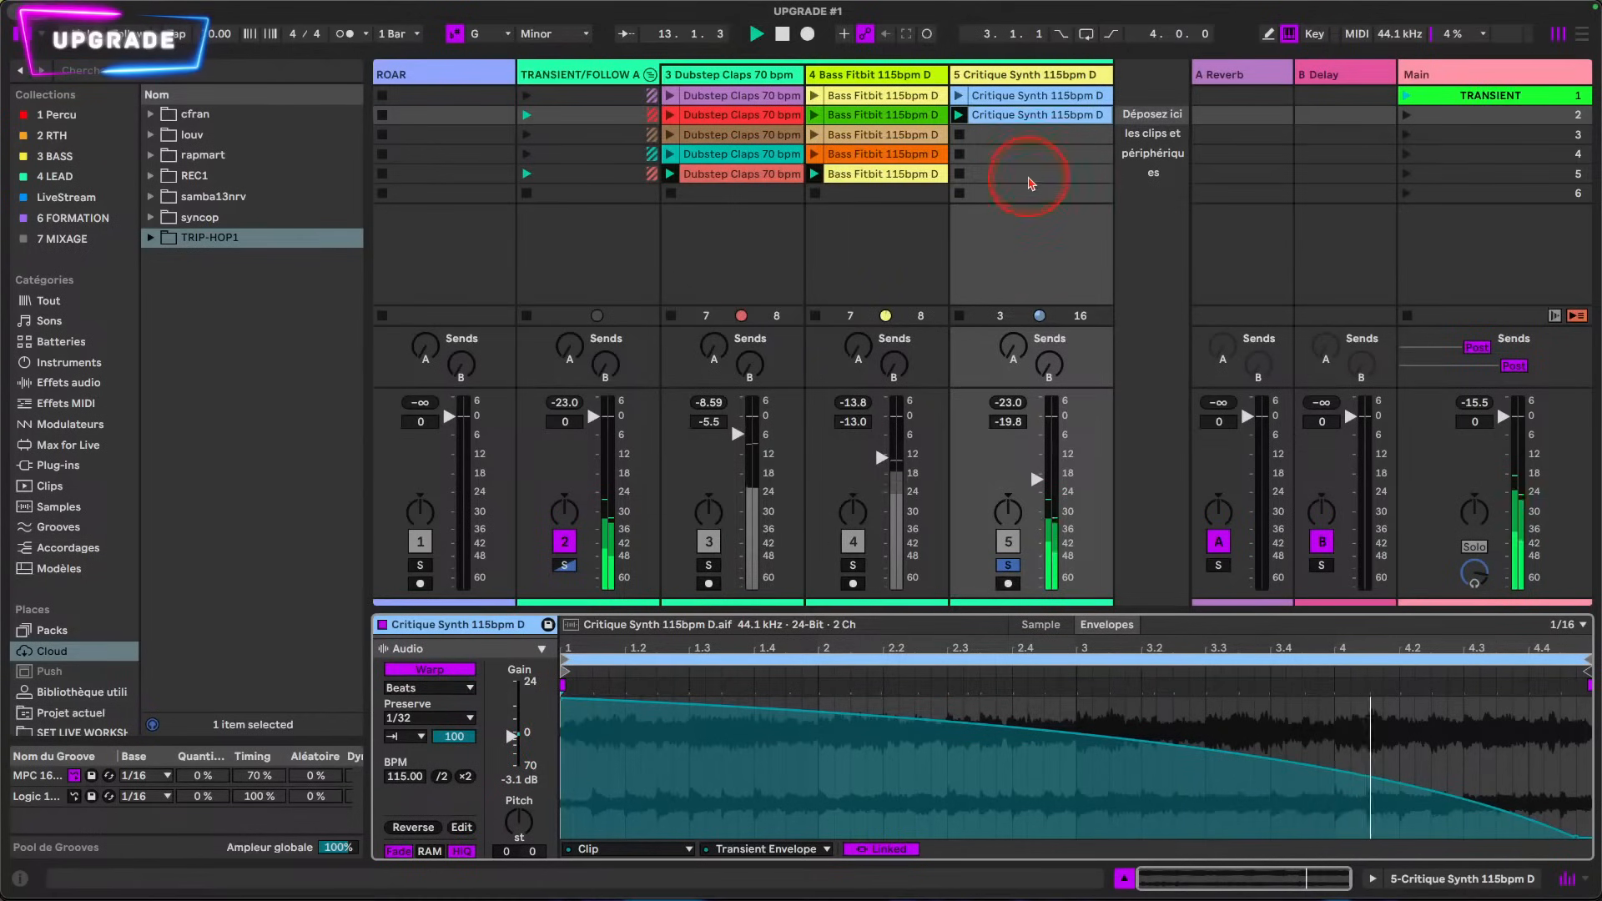
Step: Place a copy of the original Complex-warped Critique Synth clip in the third slot and color the second-slot clip brown
{"action": "left_click", "coordinate": [1033, 112]}
{"action": "key", "text": "super+d"}
{"action": "right_click", "coordinate": [1036, 121]}
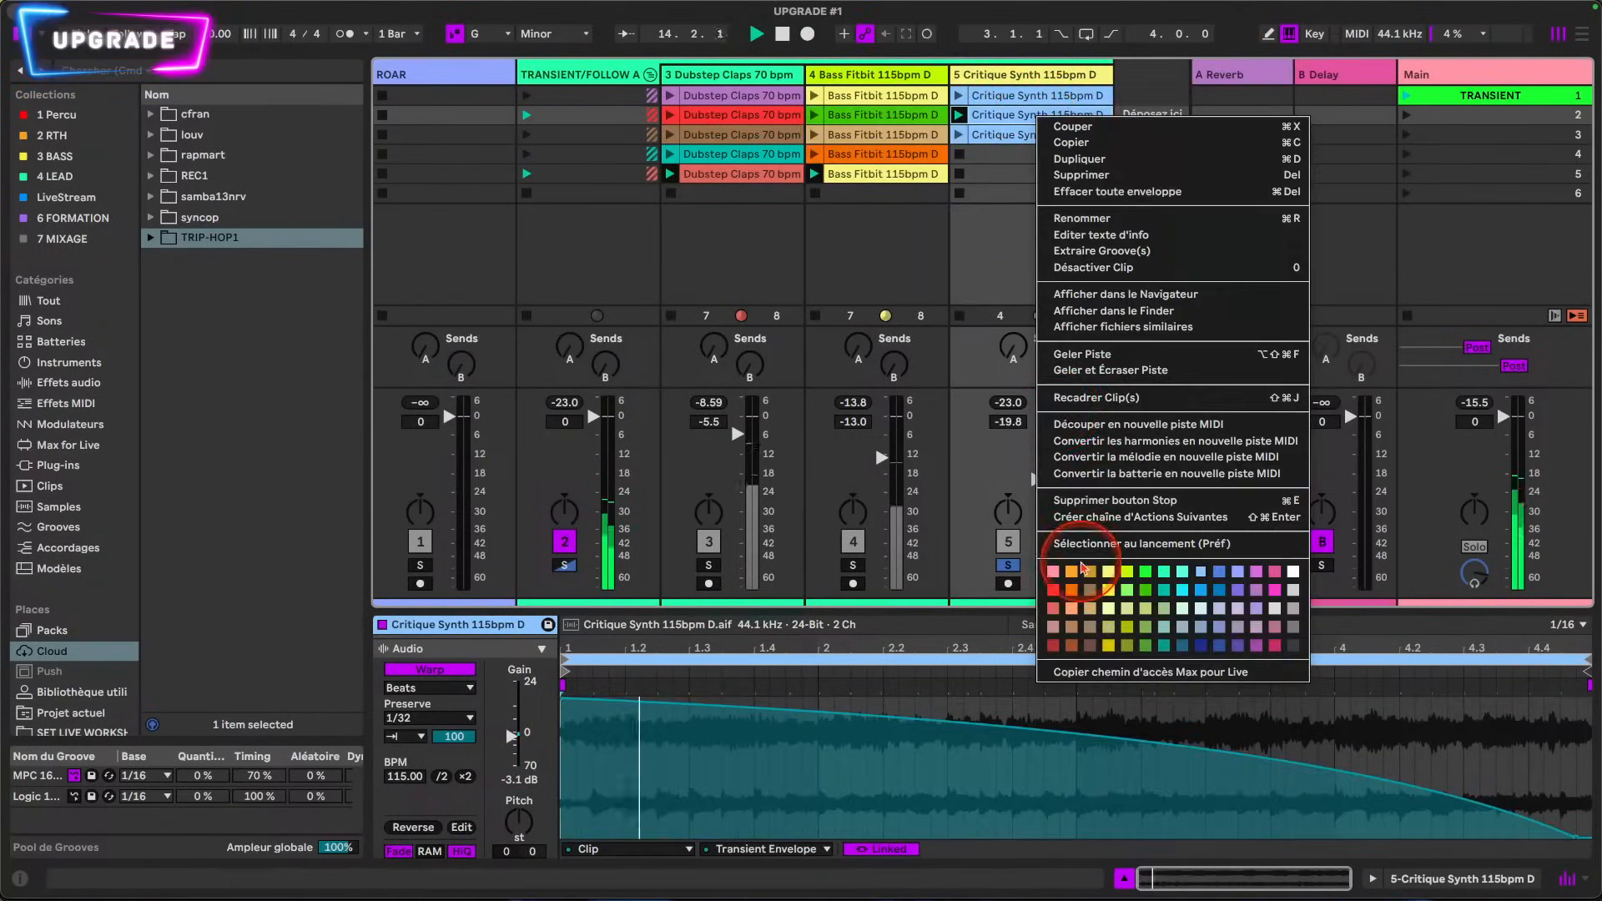
{"action": "left_click", "coordinate": [1089, 627]}
Step: Color the third-slot Critique Synth clip light green and the fifth-slot Bass Fitbit clip magenta
{"action": "right_click", "coordinate": [1052, 139]}
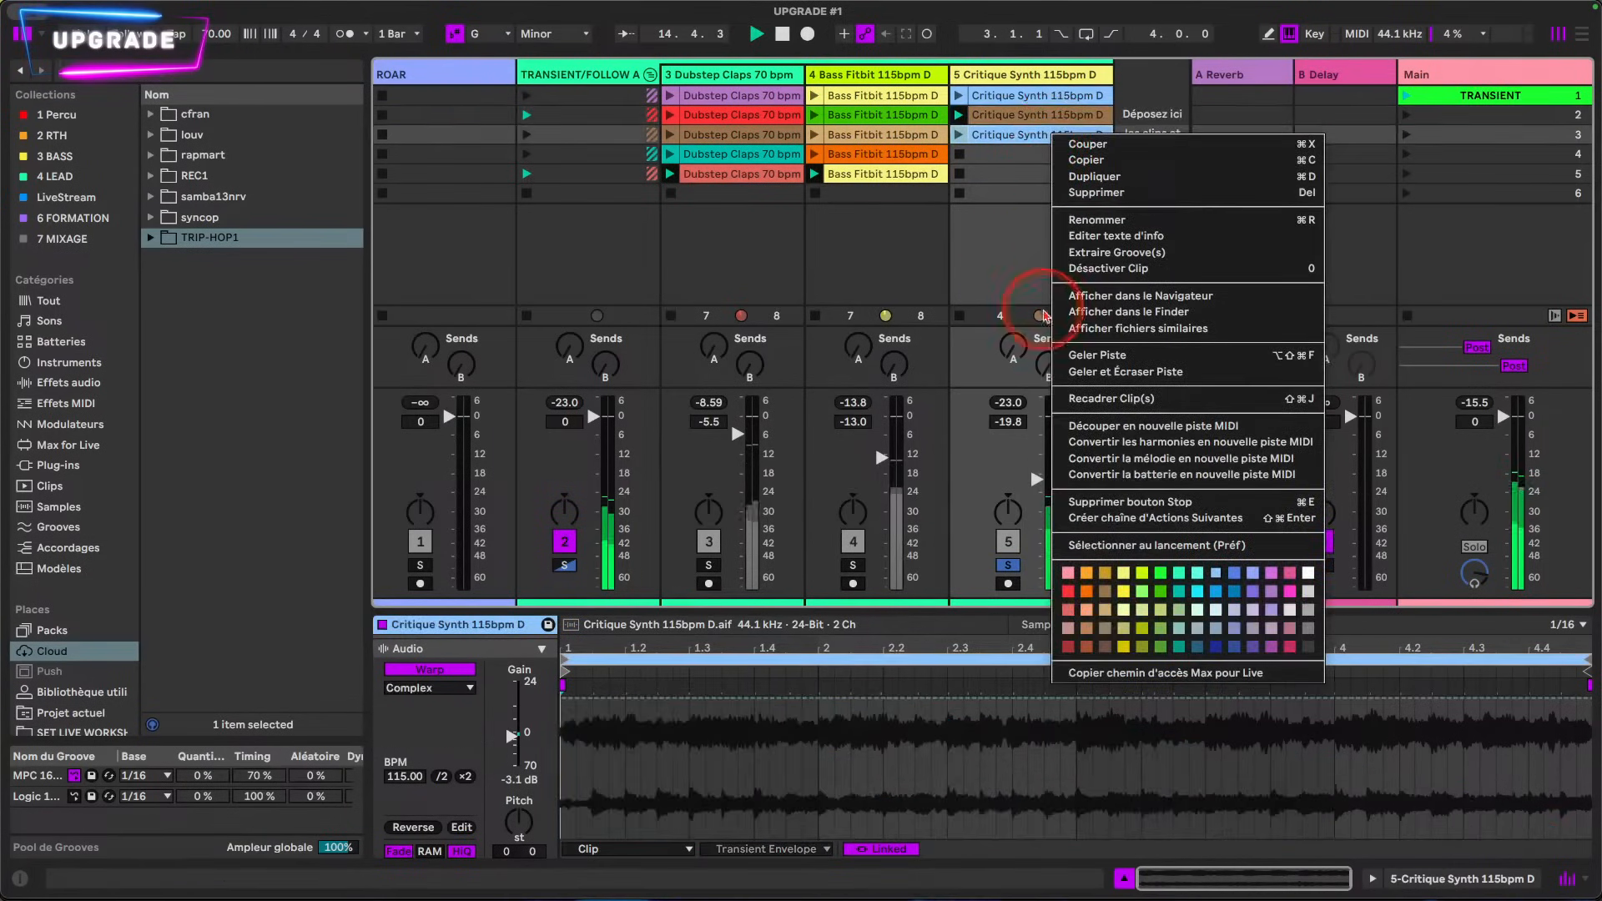
{"action": "left_click", "coordinate": [1112, 517]}
{"action": "right_click", "coordinate": [922, 175]}
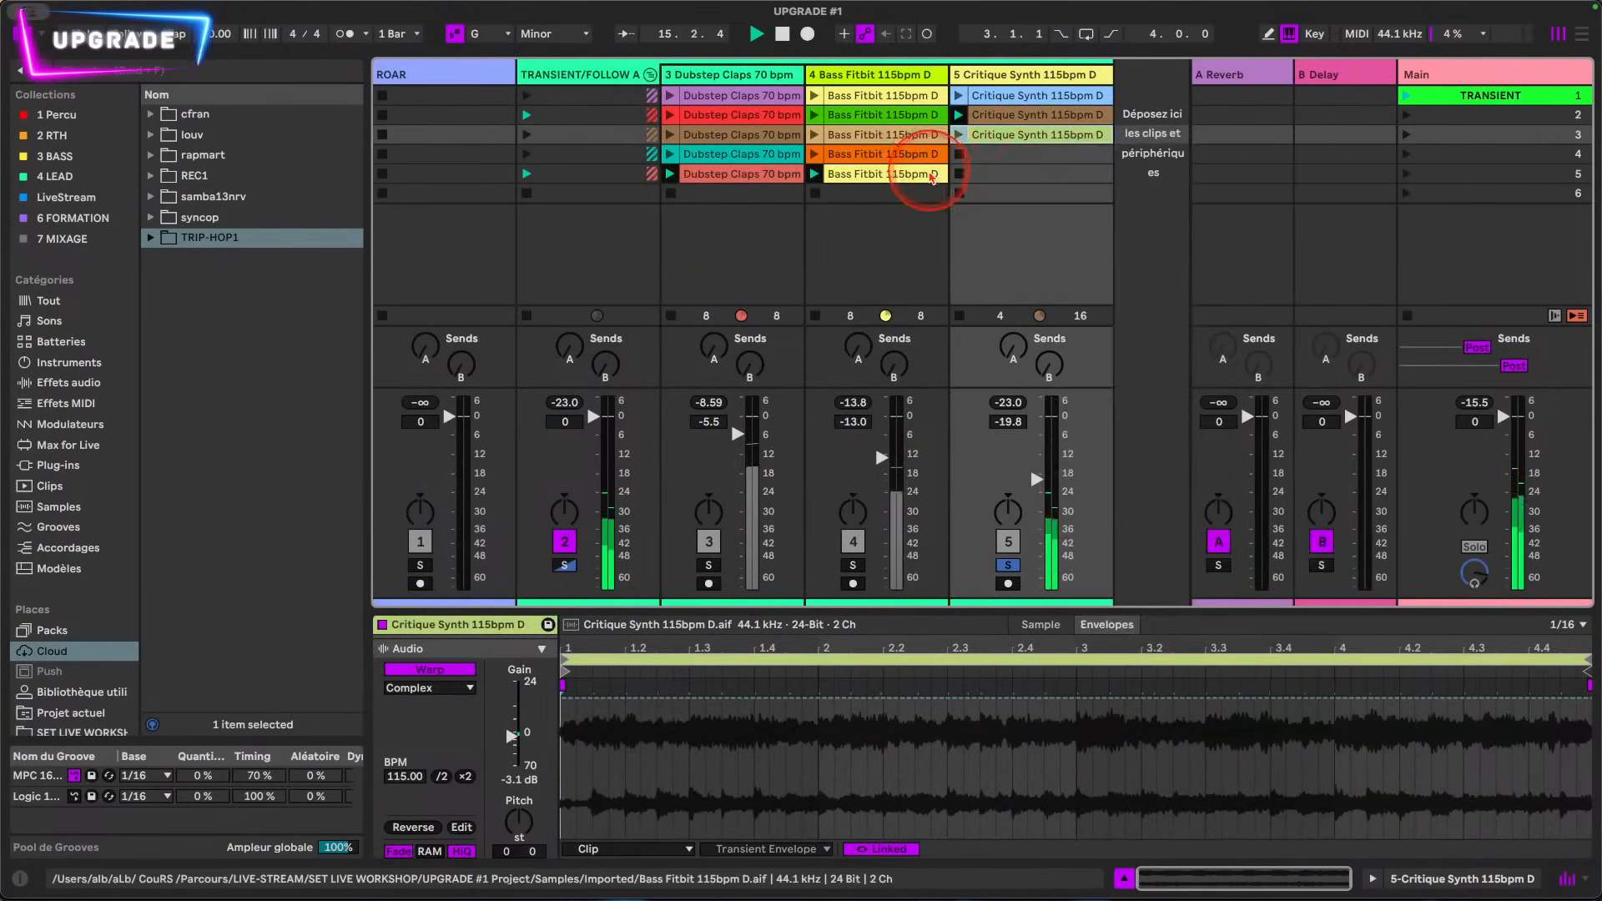
{"action": "left_click", "coordinate": [1160, 649]}
Step: Launch the third-slot Critique Synth clip and switch its warp mode to Beats
{"action": "left_click", "coordinate": [1032, 136]}
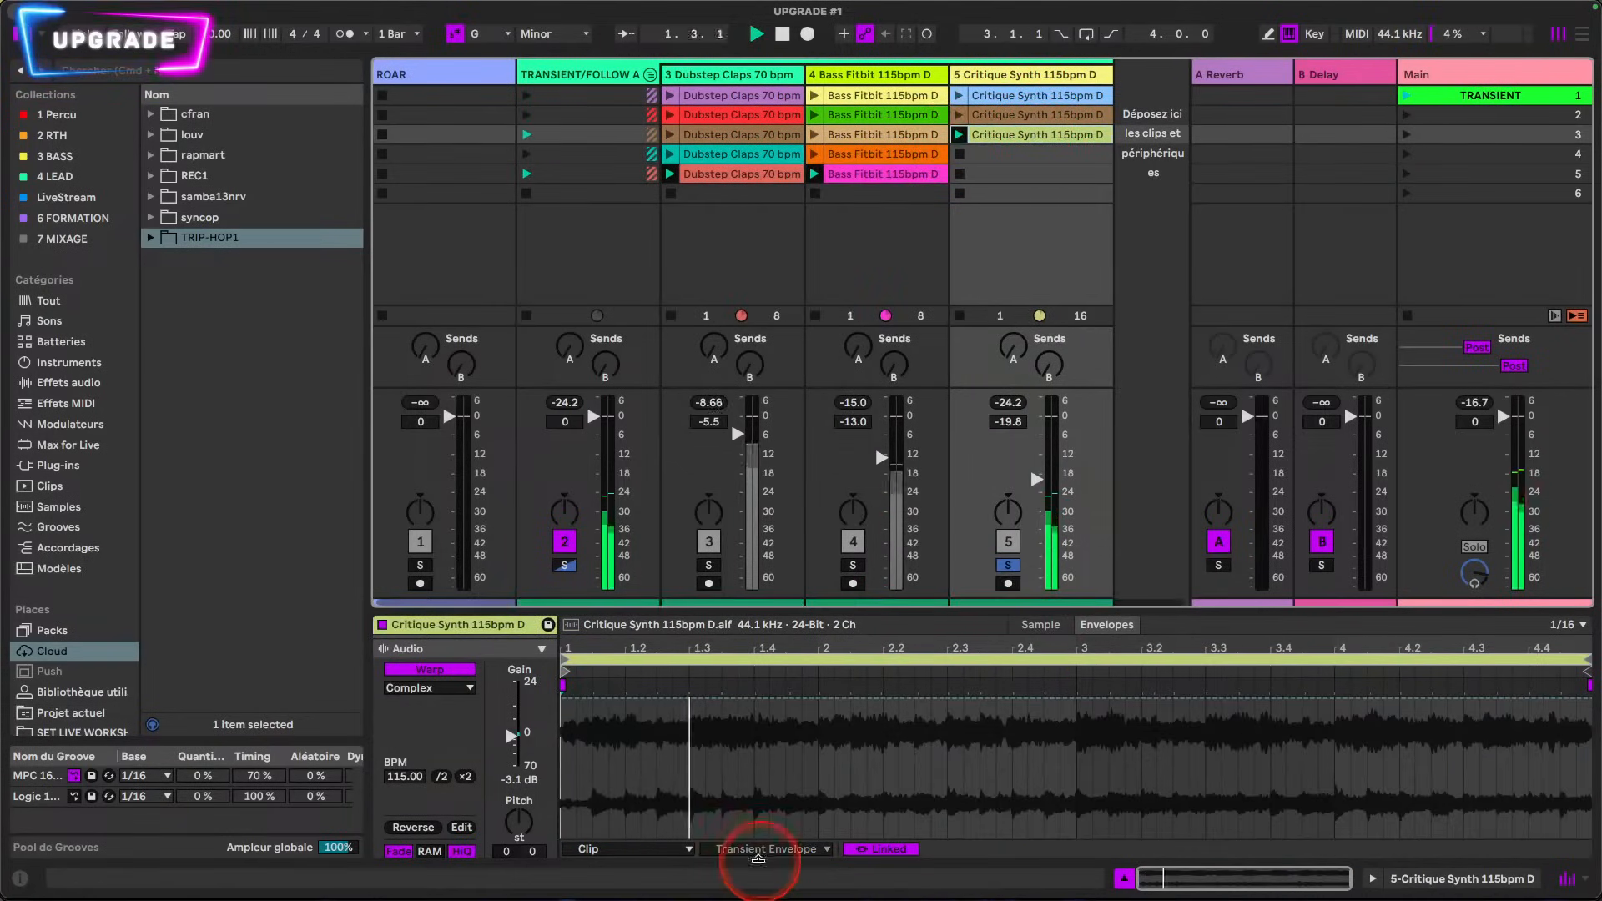
{"action": "left_click", "coordinate": [729, 850]}
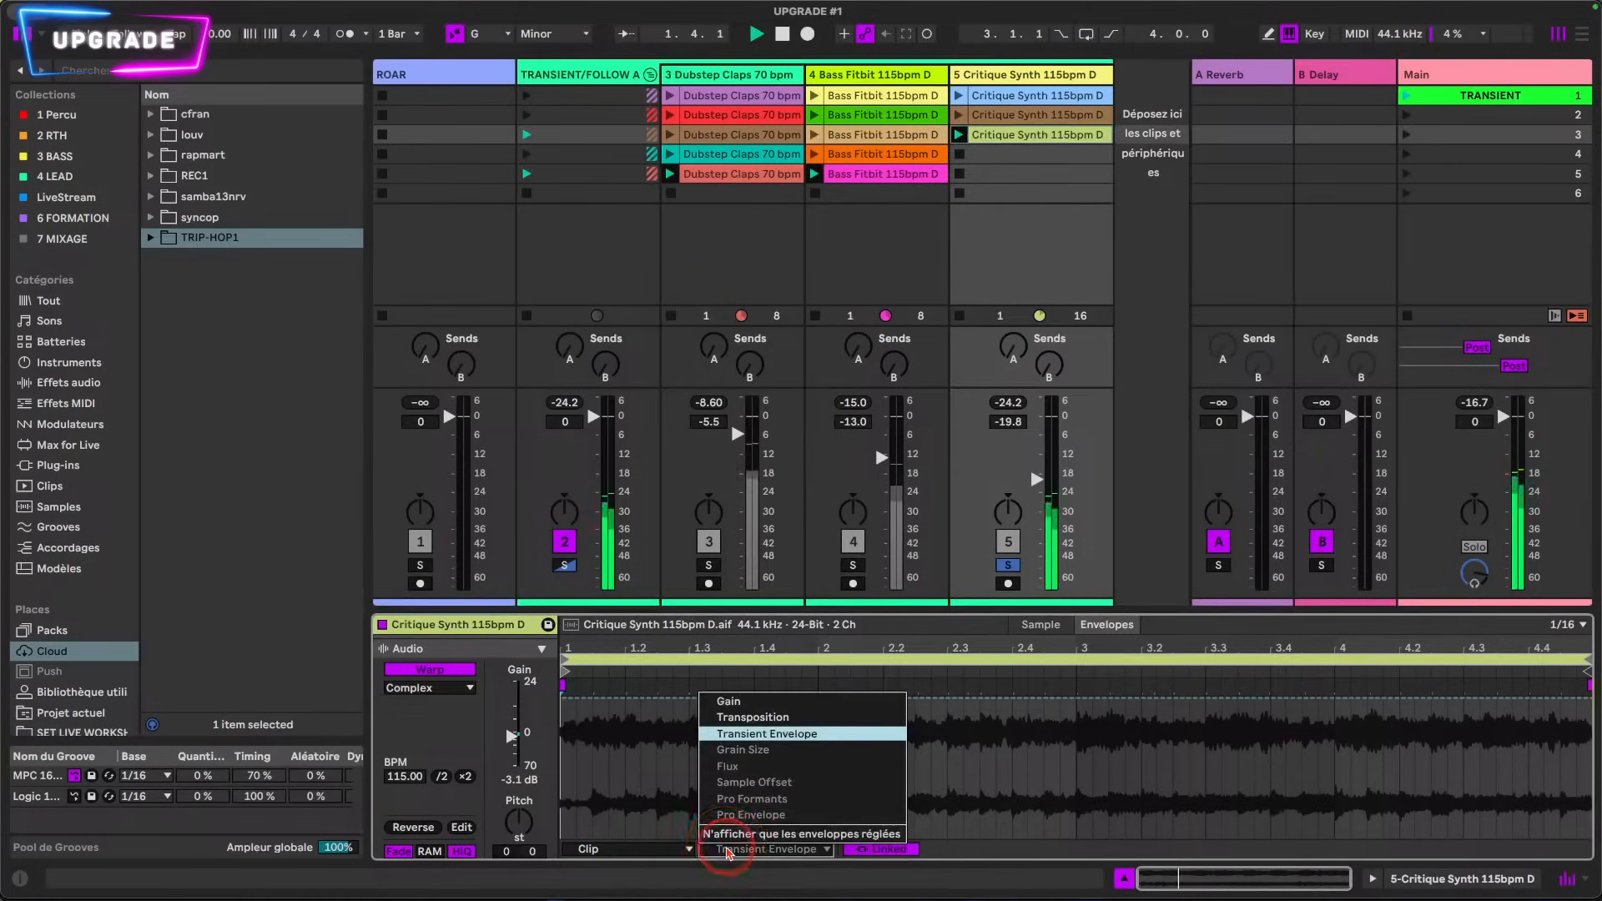
{"action": "left_click", "coordinate": [768, 750]}
{"action": "left_click", "coordinate": [427, 688]}
{"action": "left_click", "coordinate": [431, 708]}
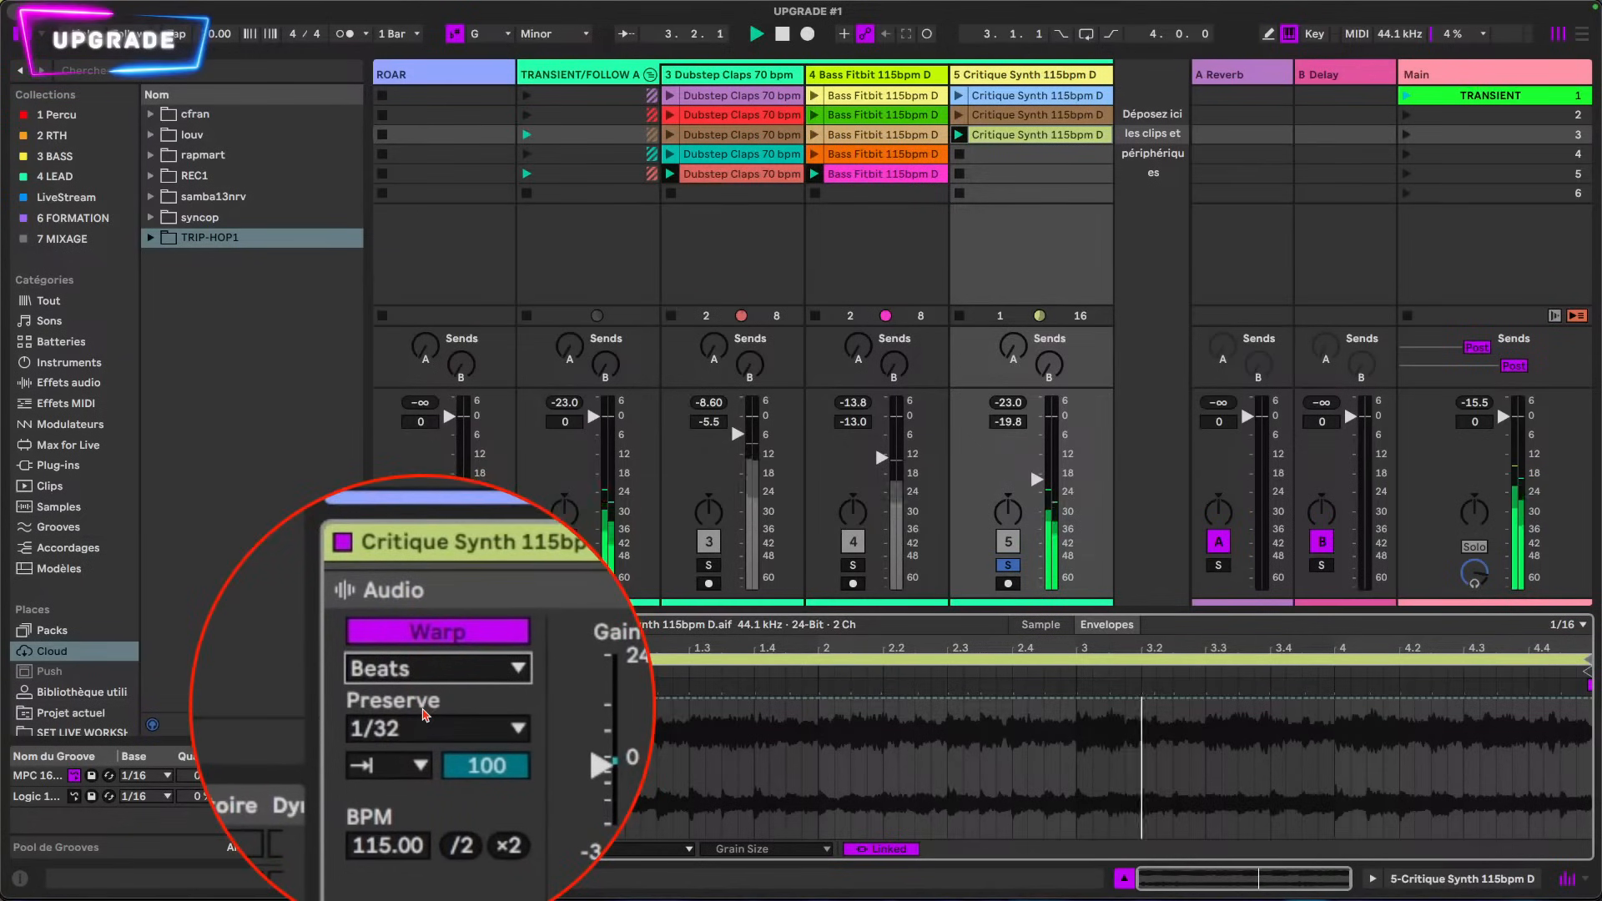
Step: Try the forward transient loop mode with Preserve at 1/32, and switch transient looping back off
{"action": "left_click", "coordinate": [424, 720]}
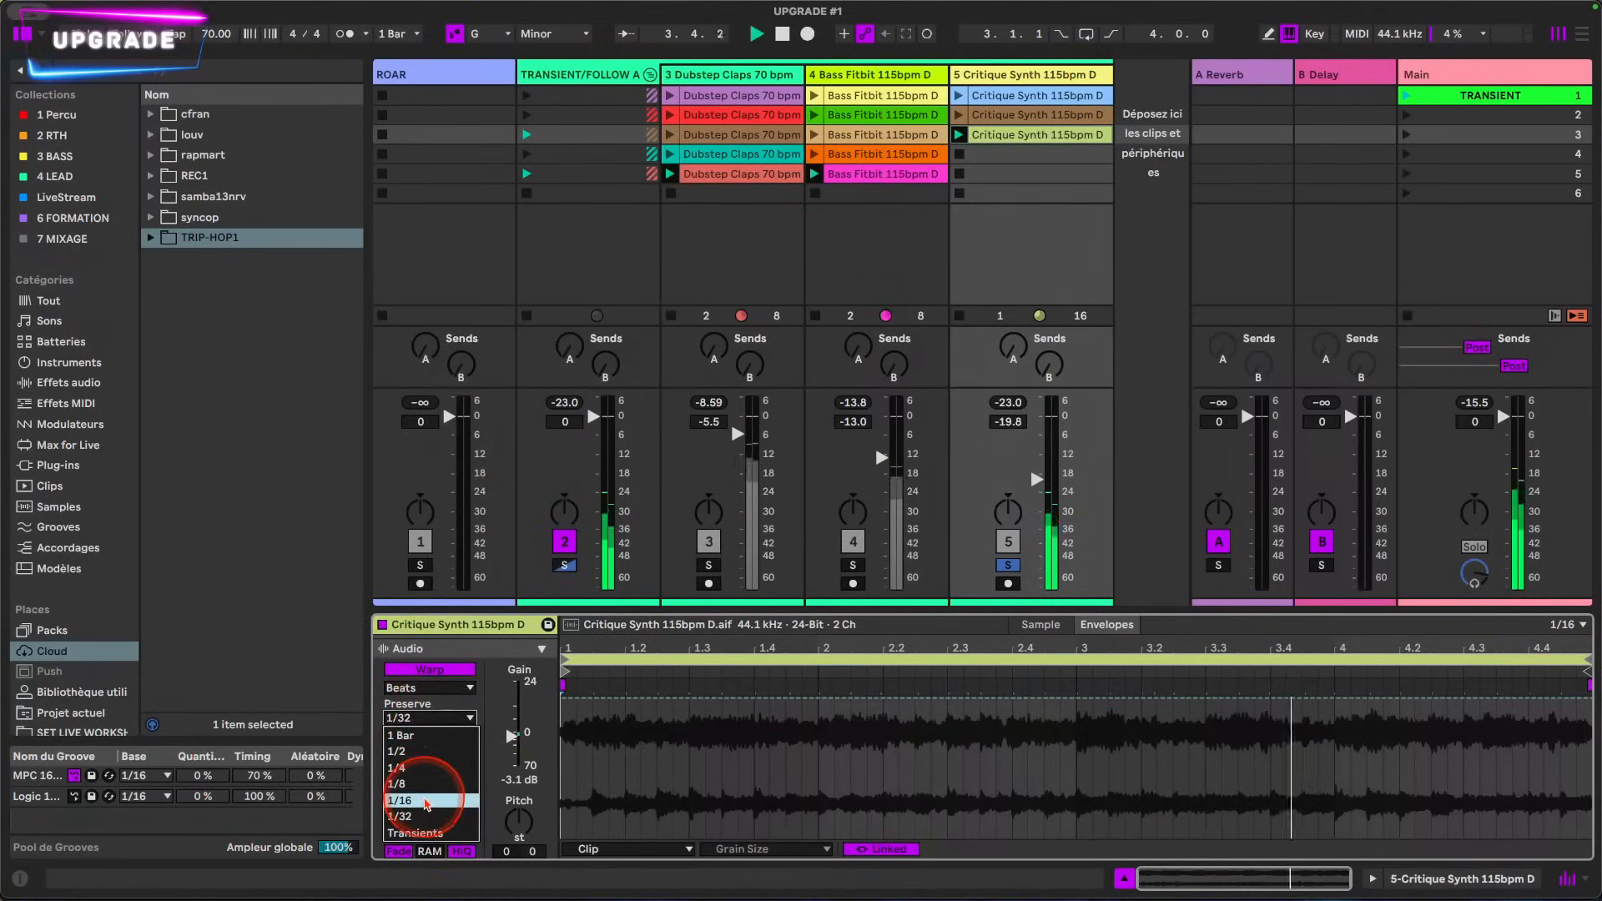
{"action": "left_click", "coordinate": [401, 816]}
{"action": "left_click", "coordinate": [405, 736]}
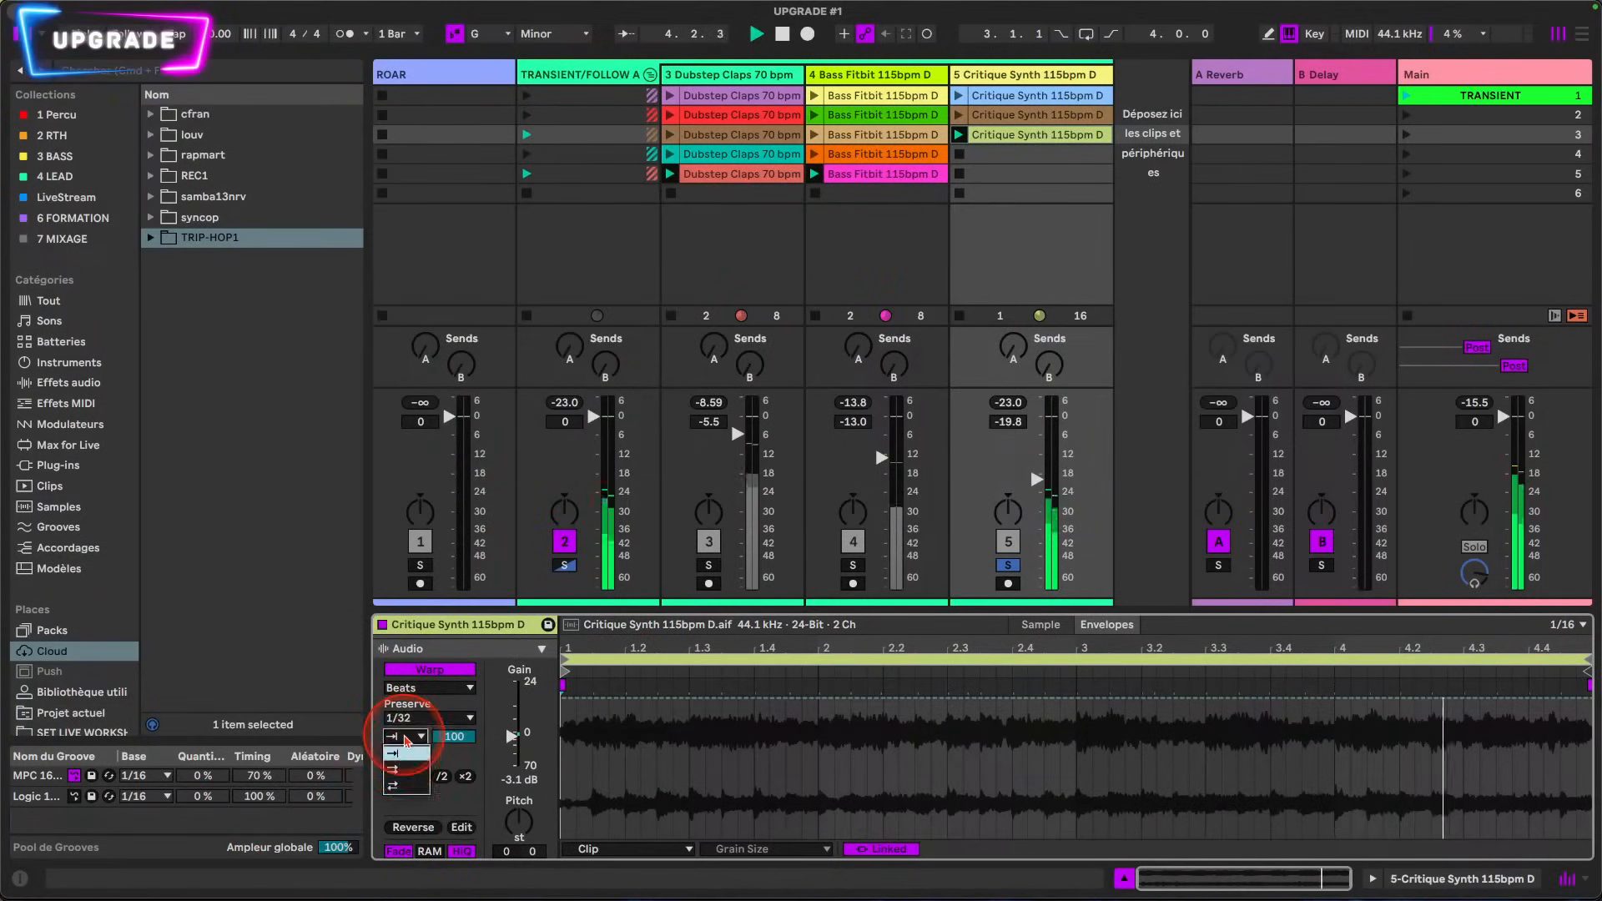
{"action": "left_click", "coordinate": [394, 785]}
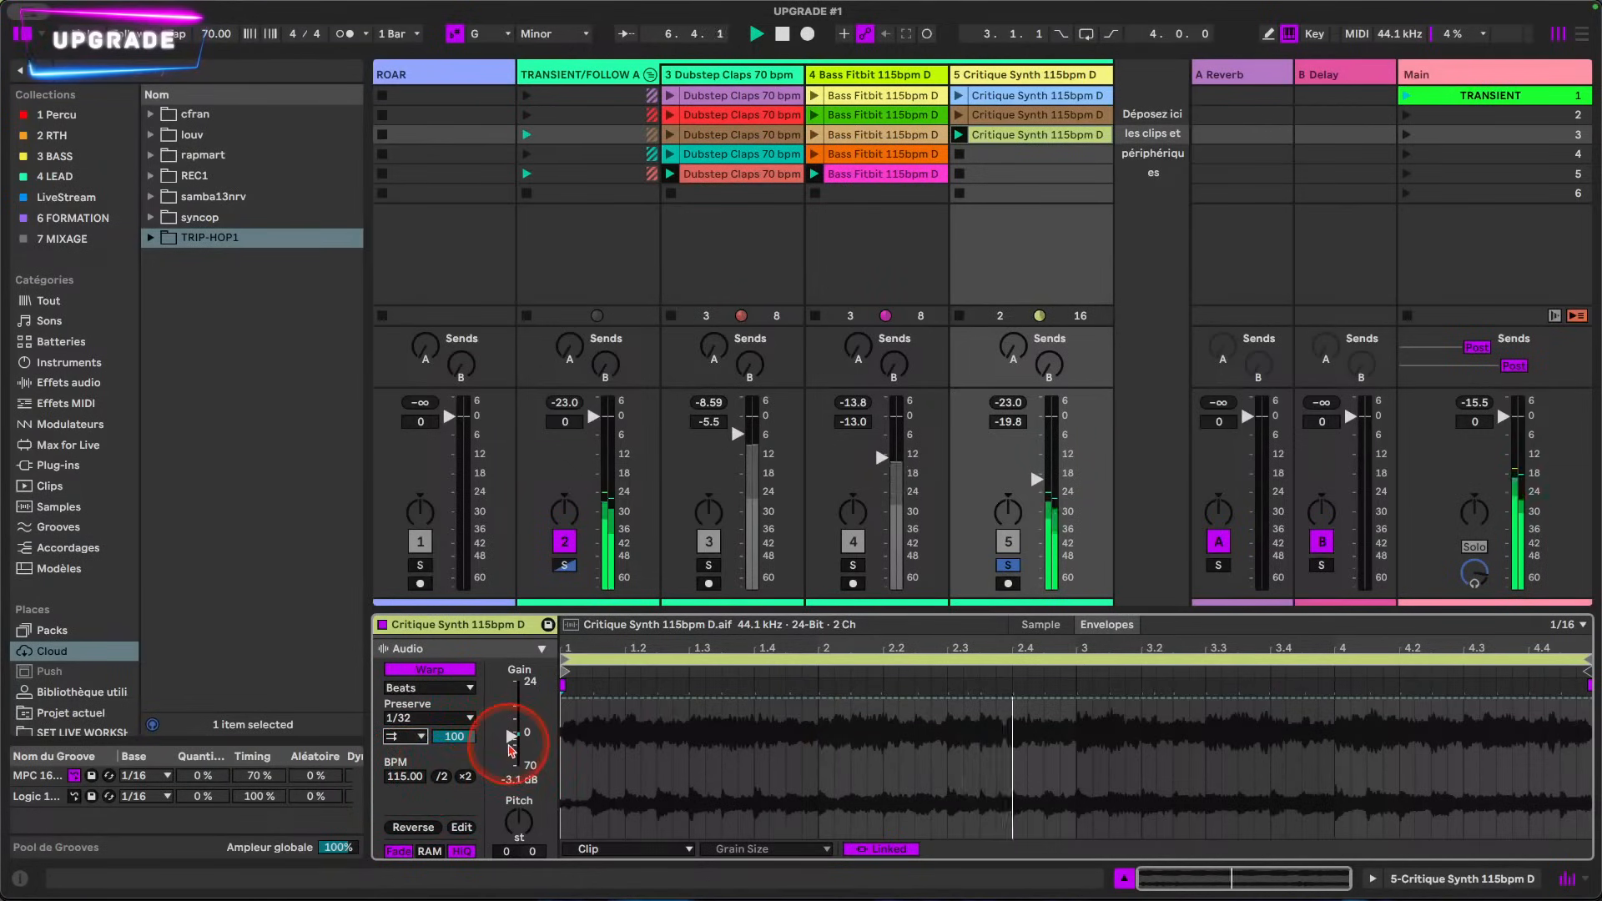
{"action": "left_click", "coordinate": [421, 736]}
{"action": "left_click", "coordinate": [394, 767]}
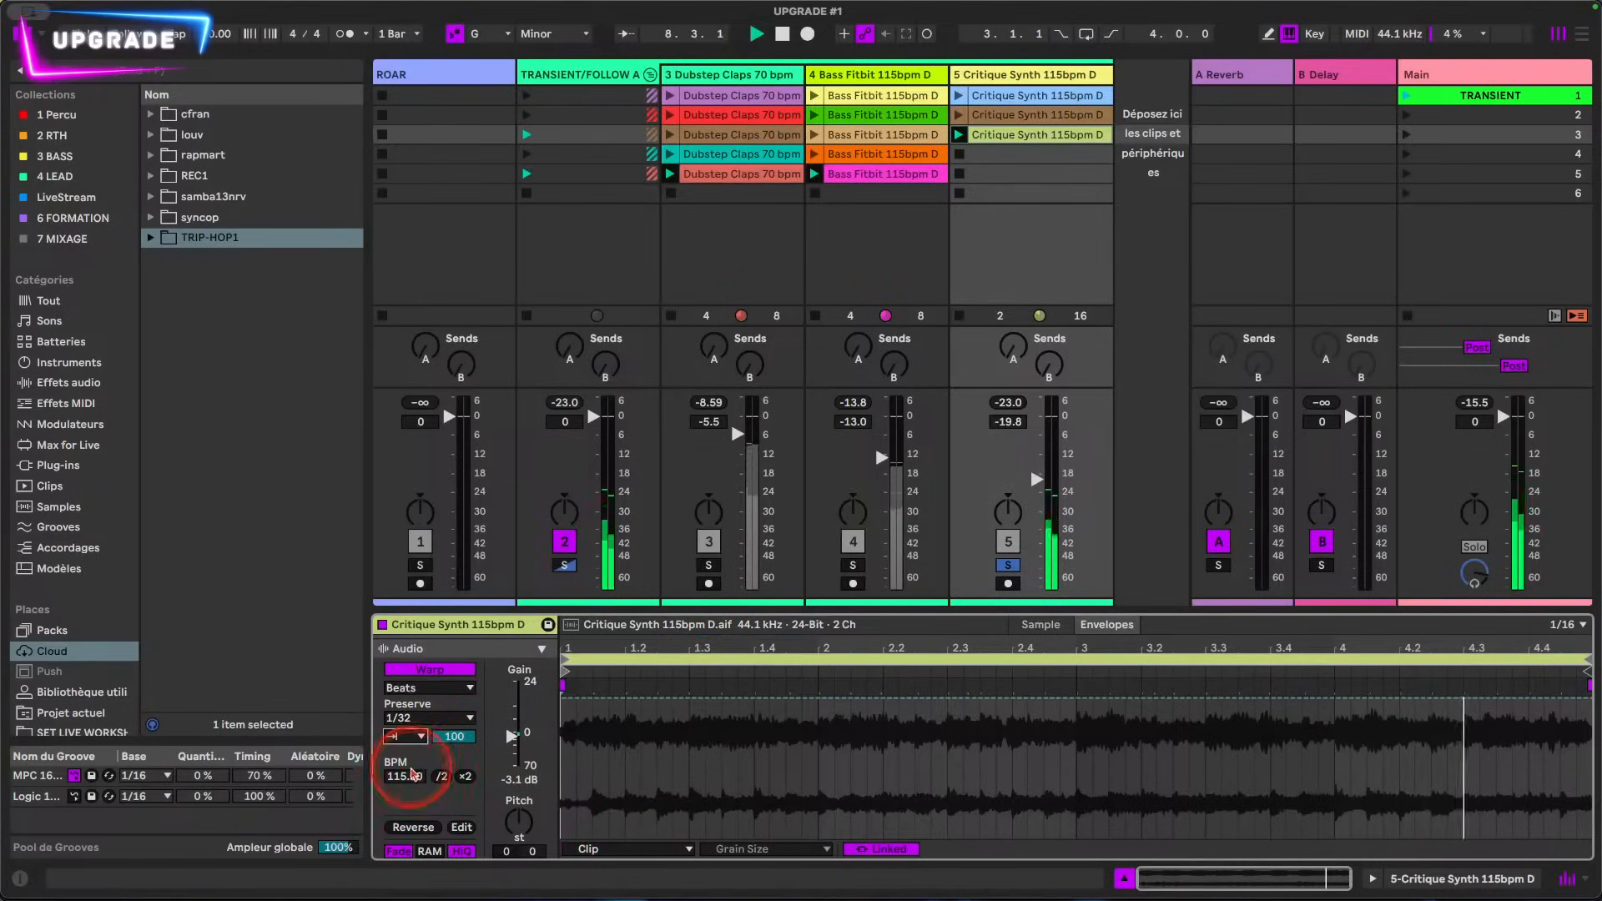
Step: Set the clip's Preserve value to Transients and display its Sample Offset envelope
{"action": "left_click", "coordinate": [428, 717]}
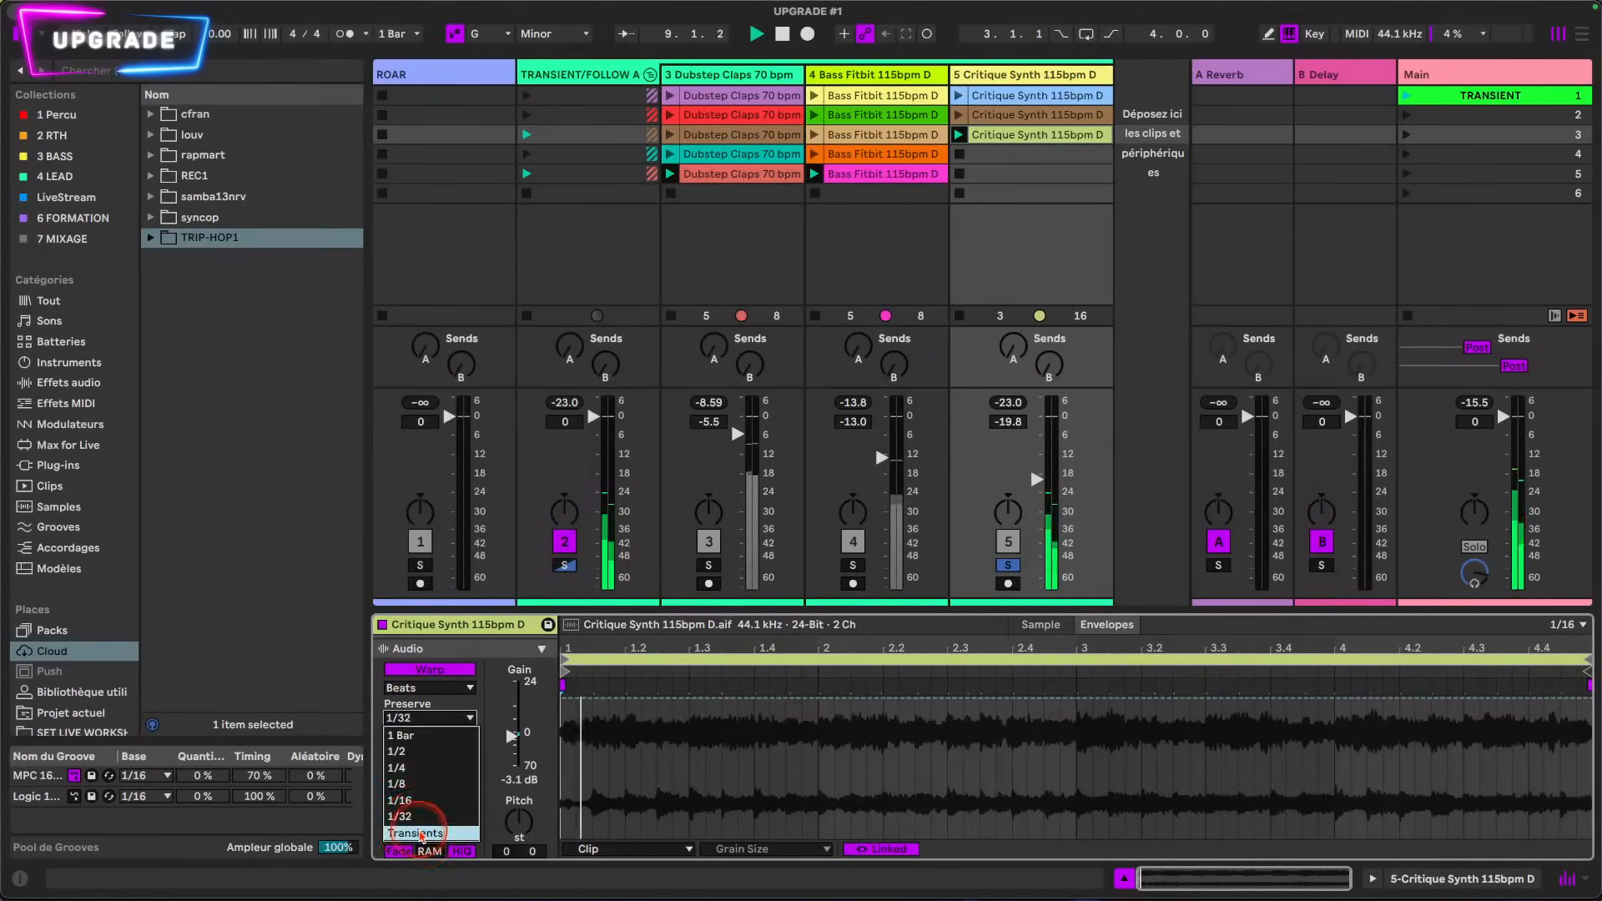
{"action": "left_click", "coordinate": [421, 833]}
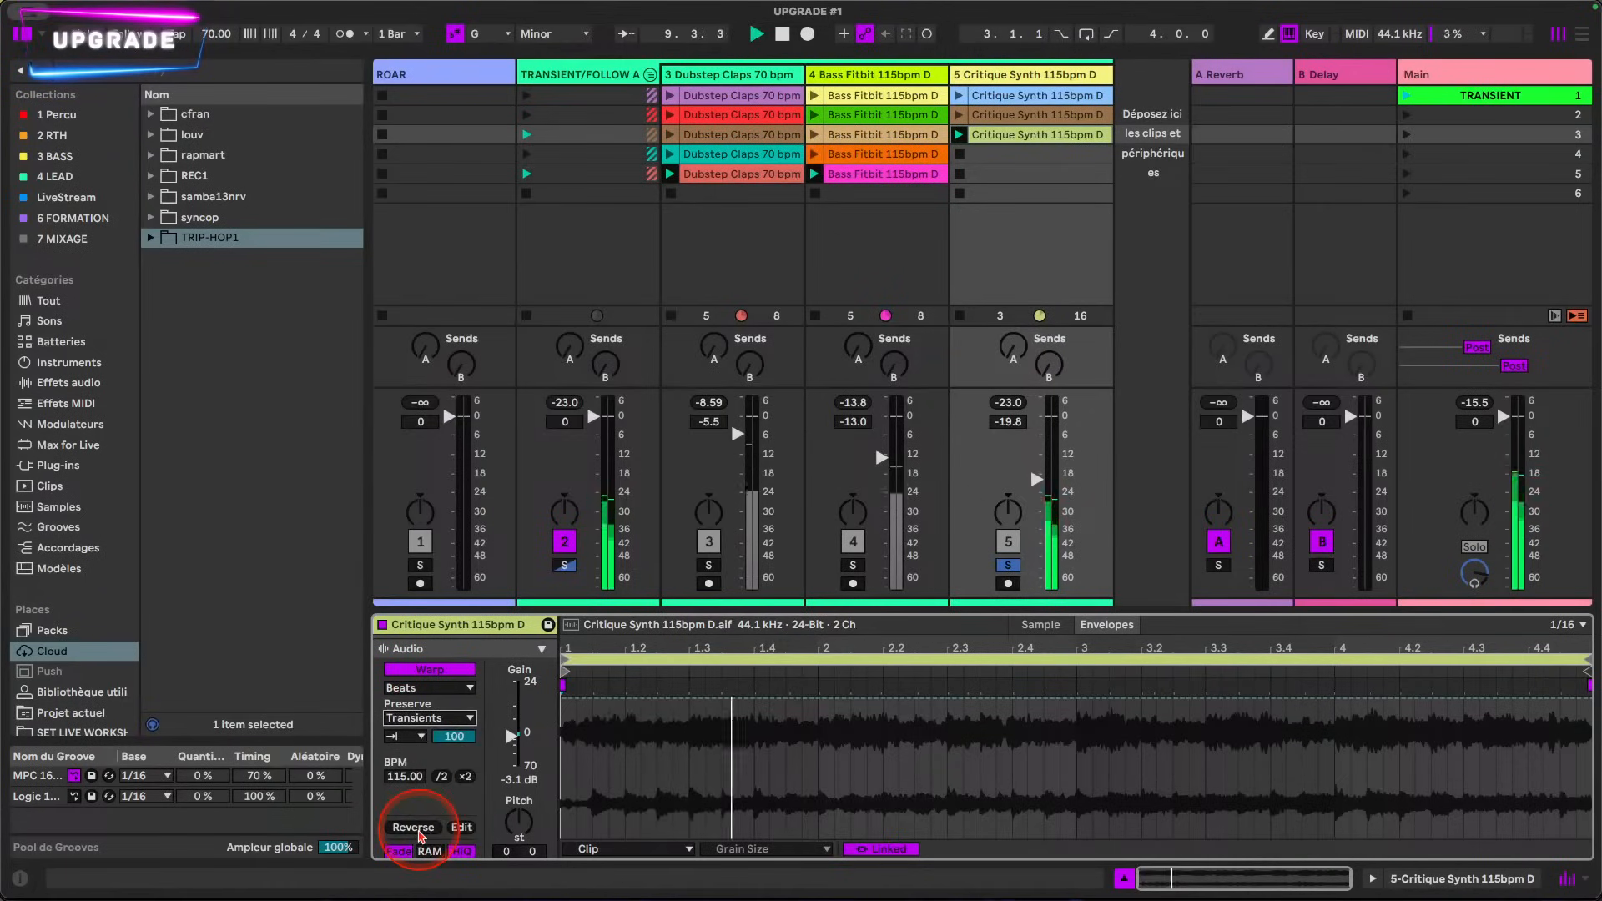
{"action": "left_click", "coordinate": [845, 726]}
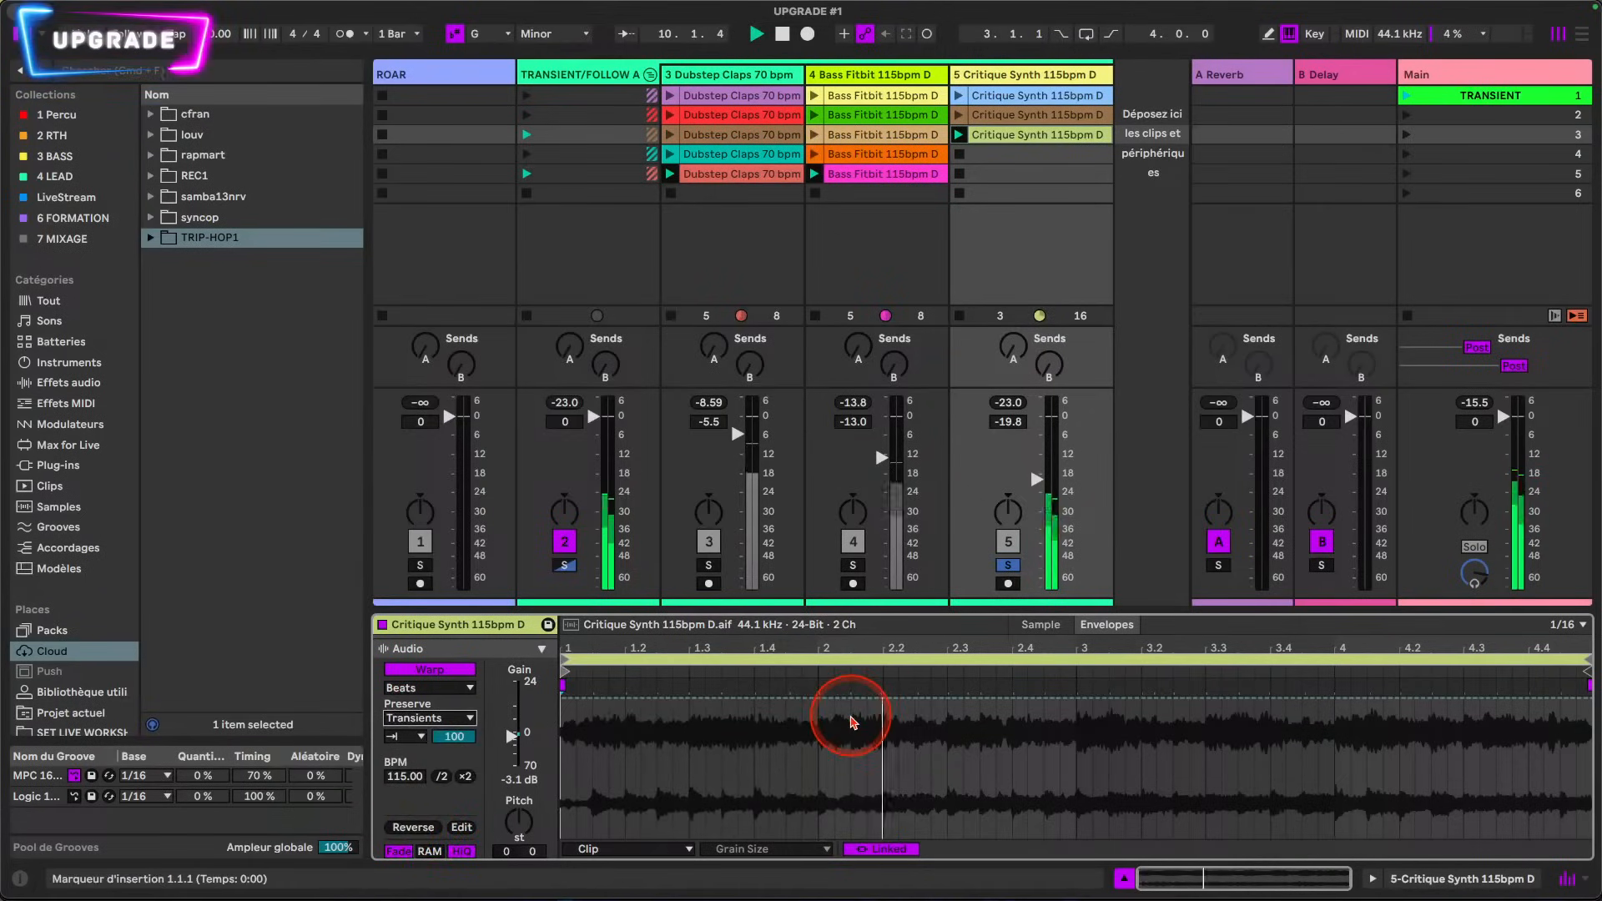
{"action": "left_click", "coordinate": [795, 848]}
{"action": "left_click", "coordinate": [797, 782]}
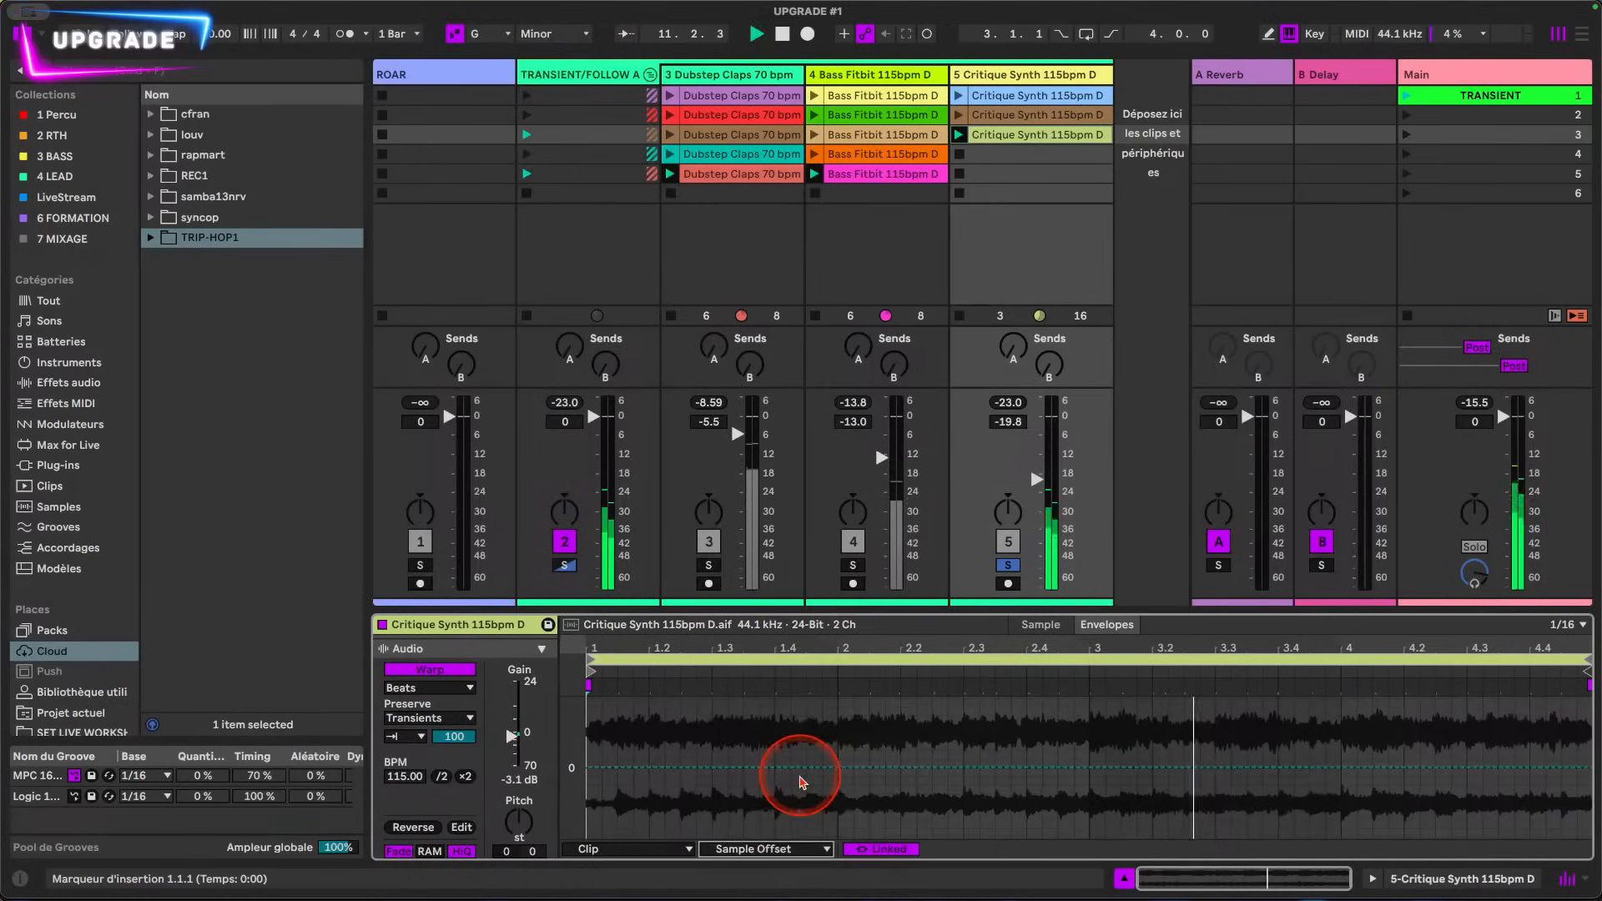
{"action": "left_click", "coordinate": [755, 850]}
{"action": "left_click", "coordinate": [755, 855]}
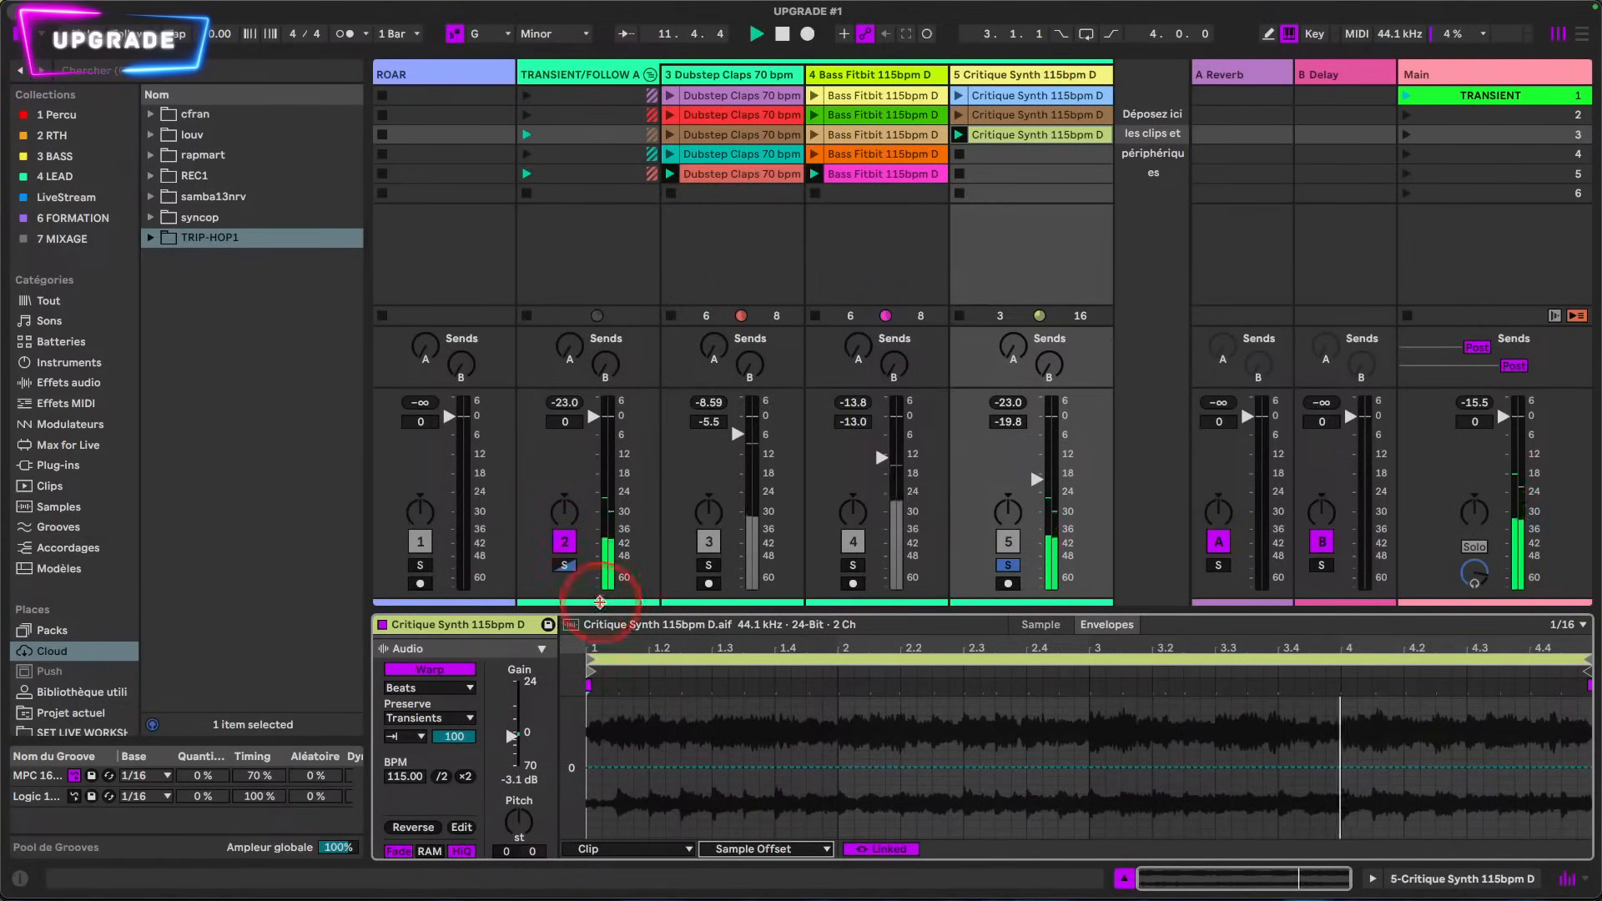
Step: Set the Sample Offset envelope's editing grid to a fixed 1/16
{"action": "left_click_drag", "start_coordinate": [610, 641], "coordinate": [610, 648]}
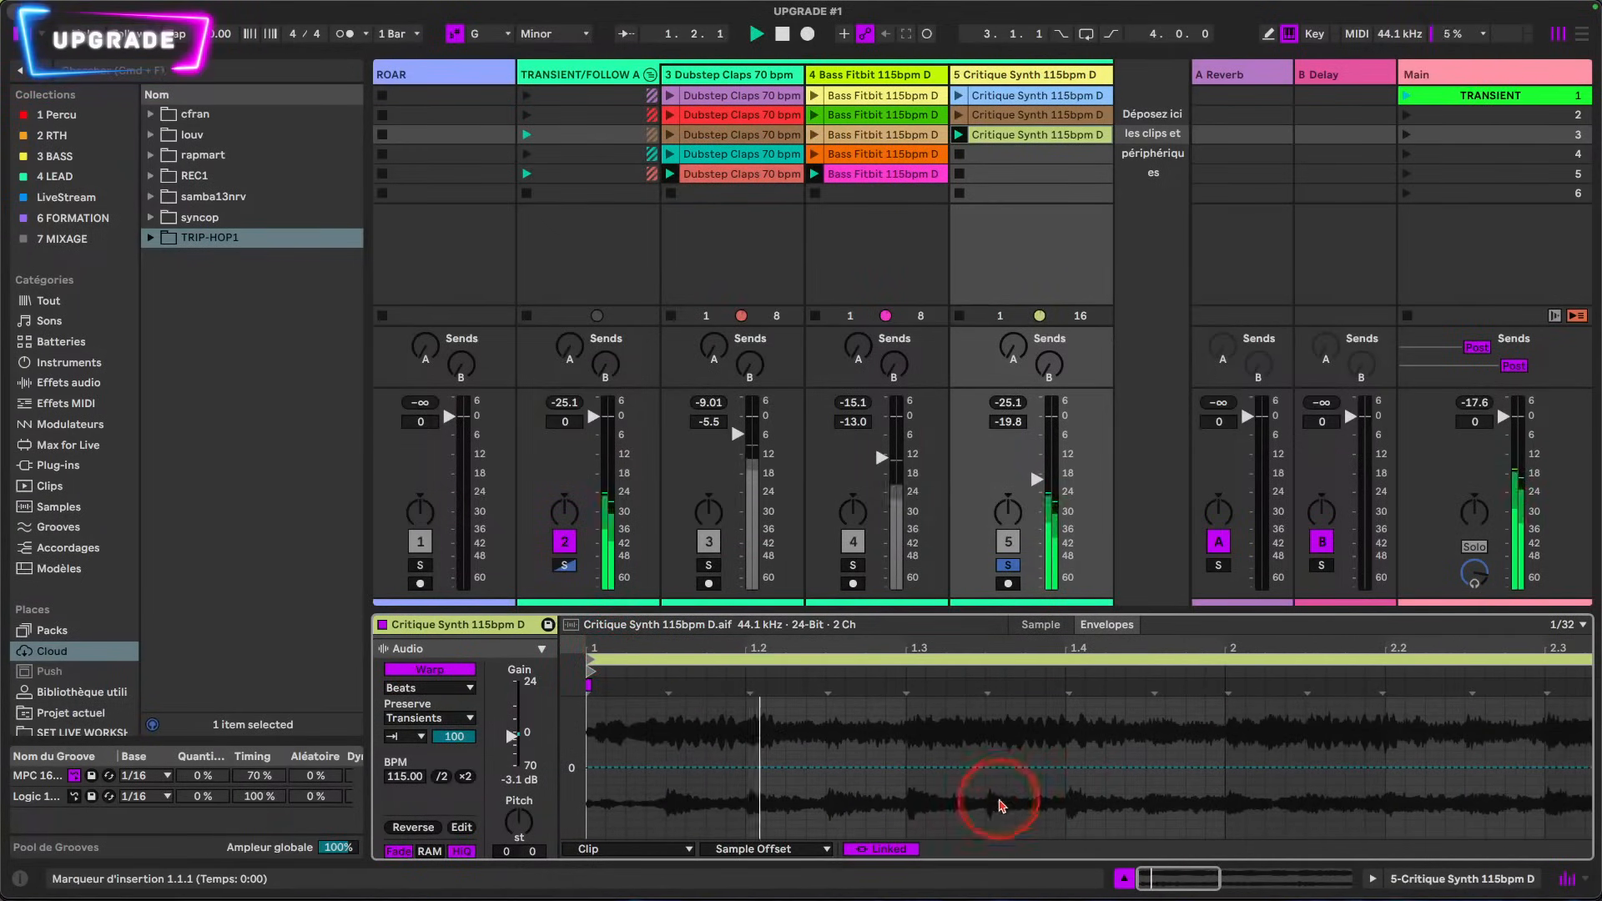
{"action": "left_click_drag", "start_coordinate": [924, 816], "coordinate": [1157, 815]}
{"action": "mouse_move", "coordinate": [768, 808]}
{"action": "left_mouse_down"}
{"action": "mouse_move", "coordinate": [751, 816]}
{"action": "mouse_move", "coordinate": [922, 816]}
{"action": "mouse_move", "coordinate": [754, 816]}
{"action": "left_mouse_up"}
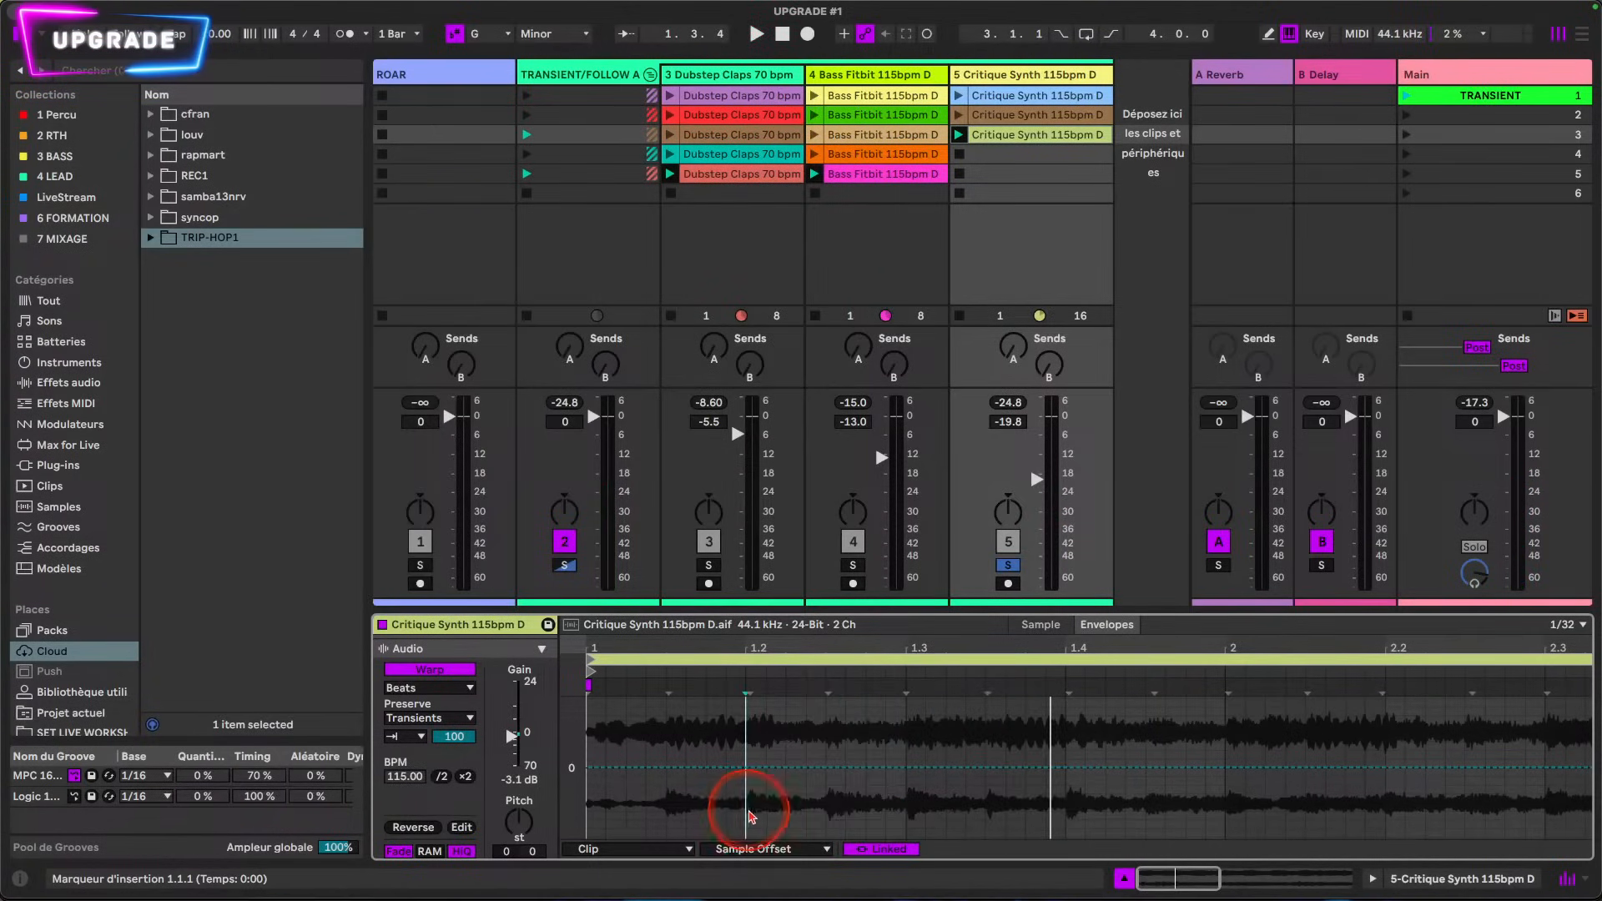
{"action": "left_click", "coordinate": [1562, 625]}
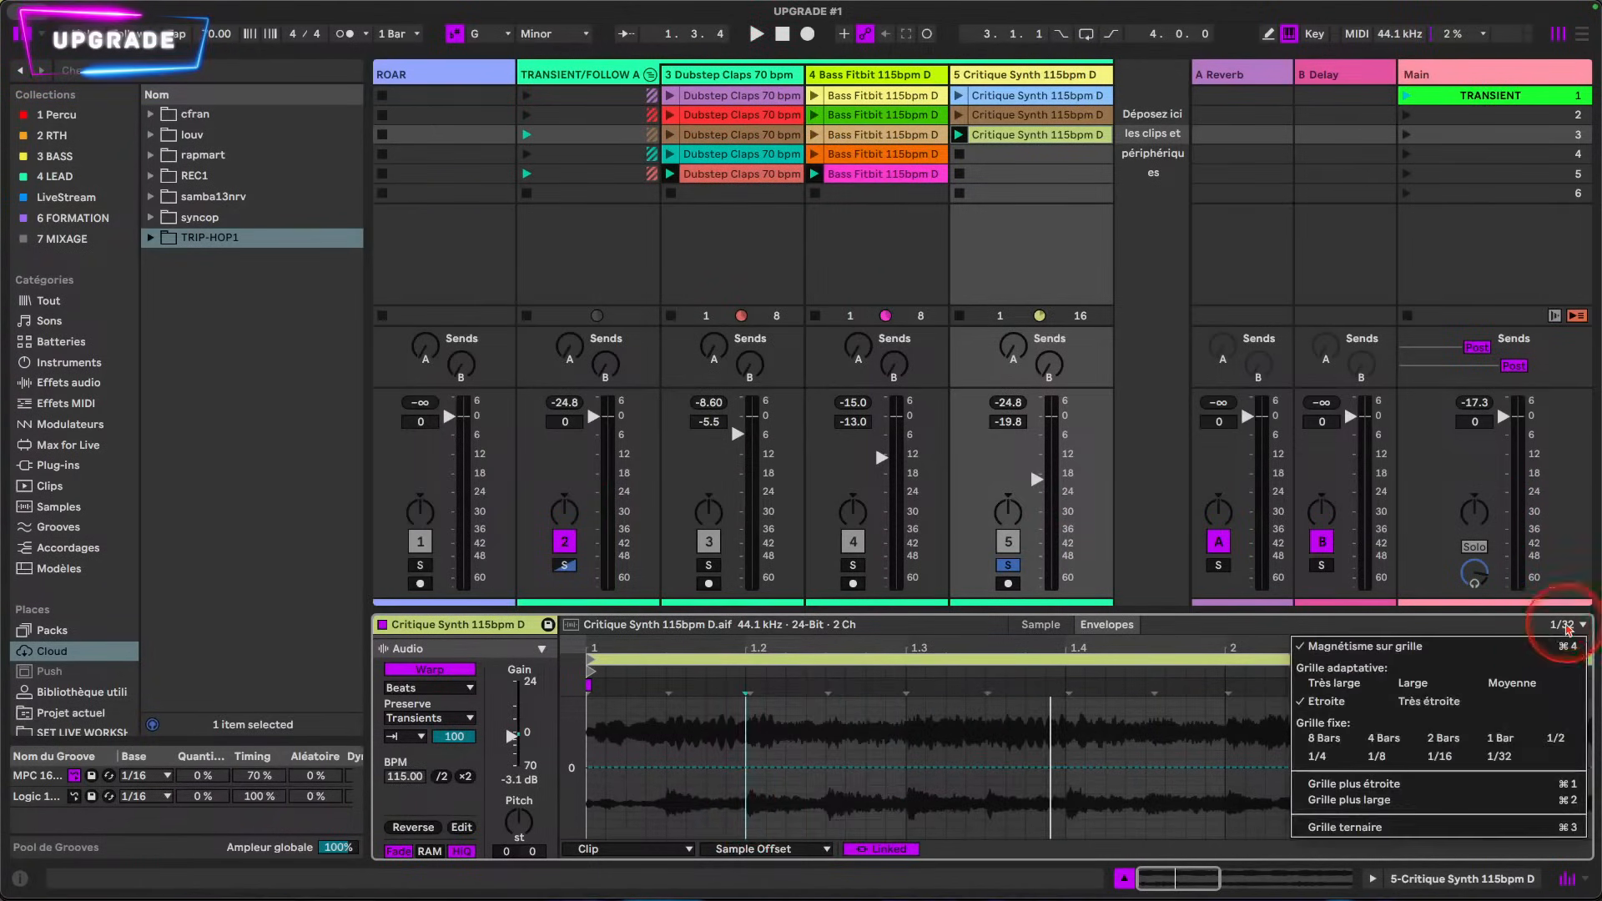
{"action": "left_click", "coordinate": [1436, 756]}
Step: Lower the Sample Offset to -4 sixteenths between 1.2.1 and 1.3.1, and play the clip
{"action": "left_click_drag", "start_coordinate": [750, 722], "coordinate": [906, 719]}
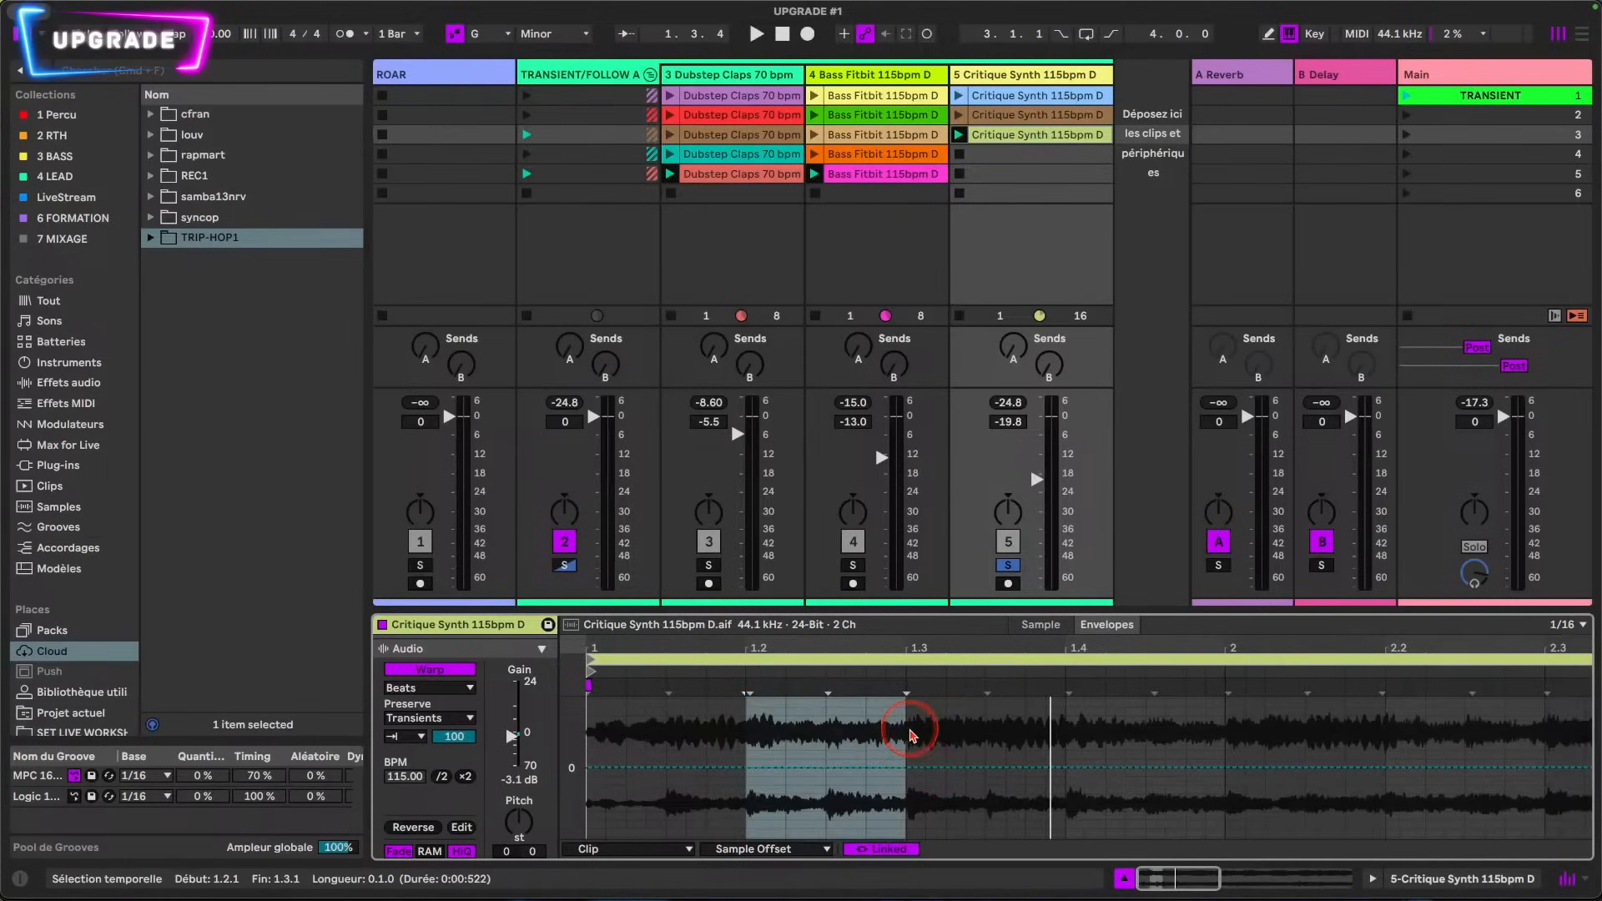
{"action": "left_click_drag", "start_coordinate": [826, 782], "coordinate": [825, 786]}
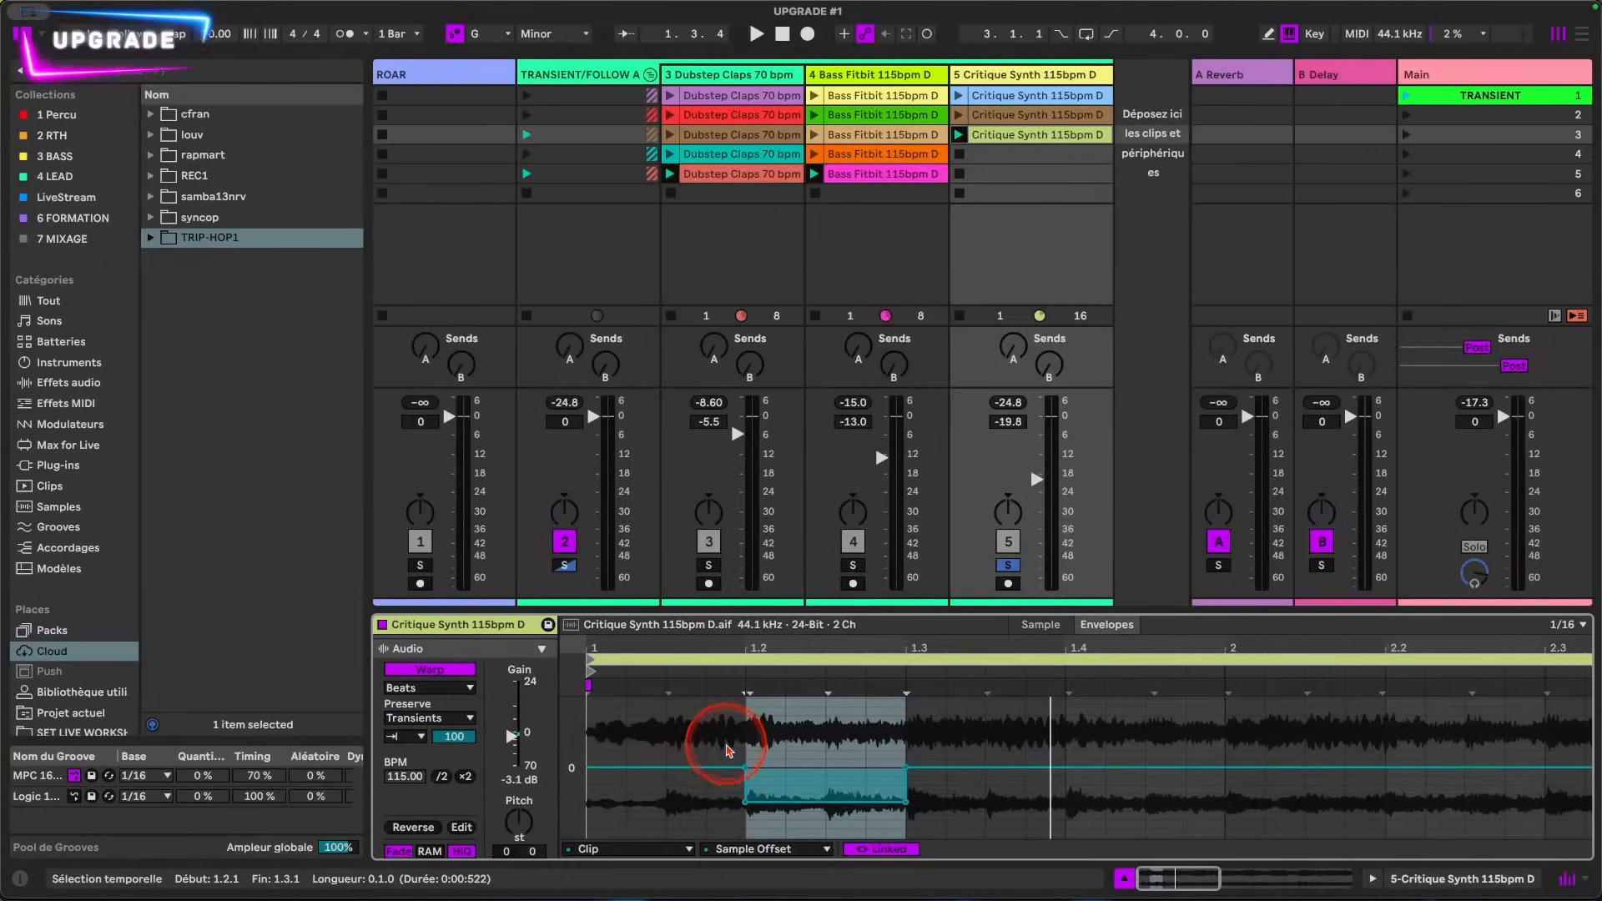
{"action": "key", "text": "space"}
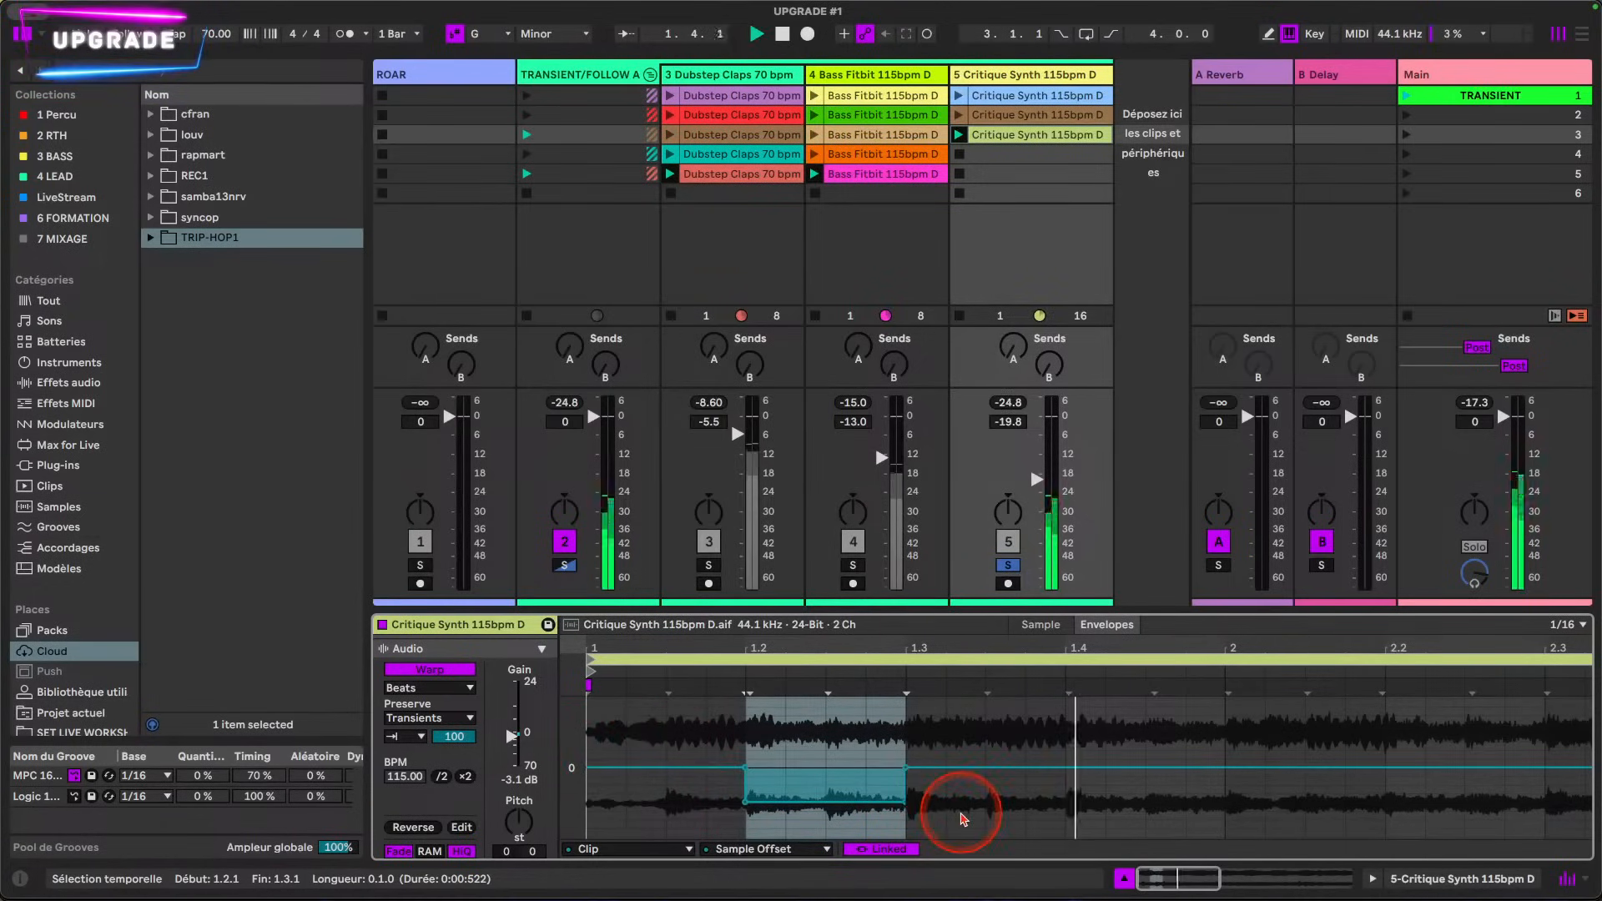
Step: Lower the Sample Offset to -4 sixteenths from 1.4.1 to 2.1.1 and from 2.2.1 to 2.3.1
{"action": "left_click_drag", "start_coordinate": [1076, 807], "coordinate": [1164, 784]}
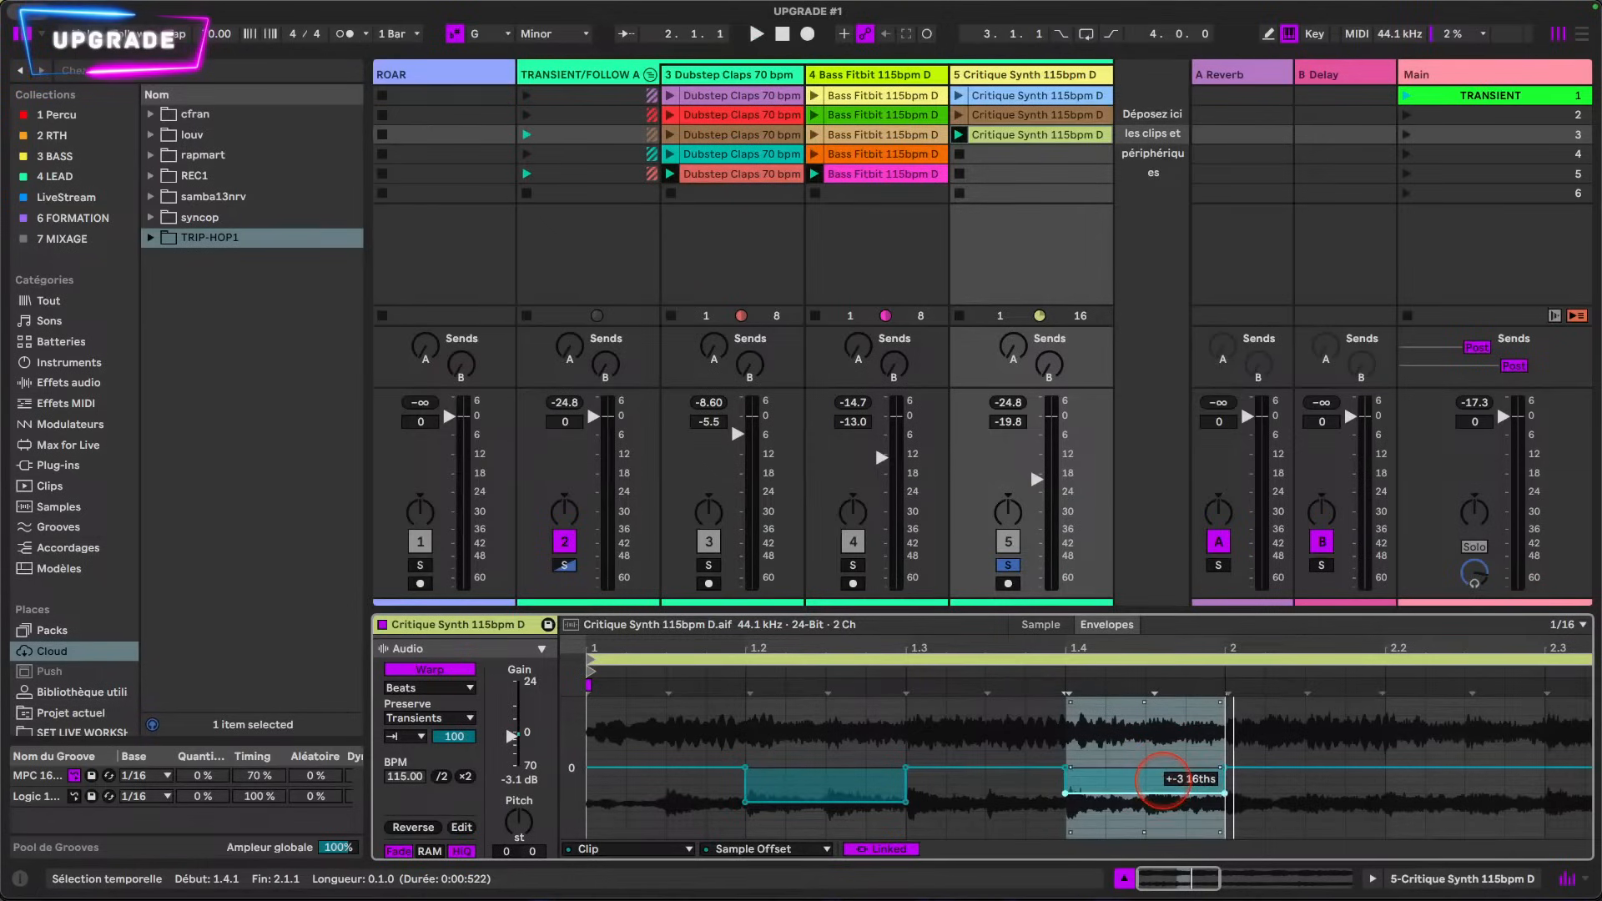
{"action": "left_click", "coordinate": [1131, 814]}
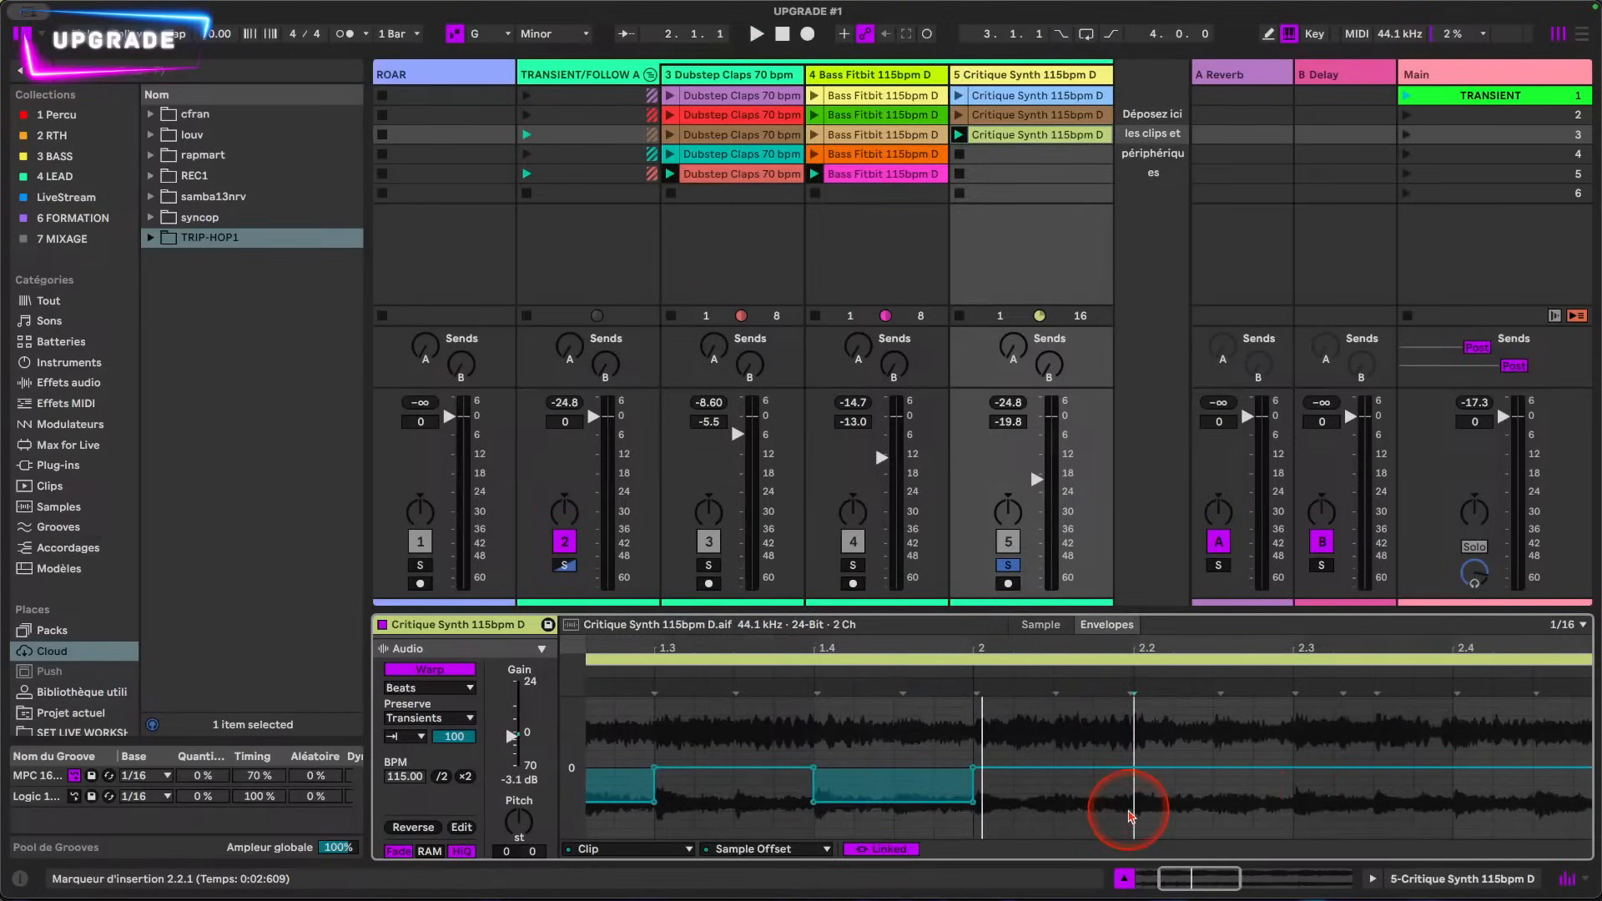
{"action": "left_click_drag", "start_coordinate": [1135, 813], "coordinate": [1293, 809]}
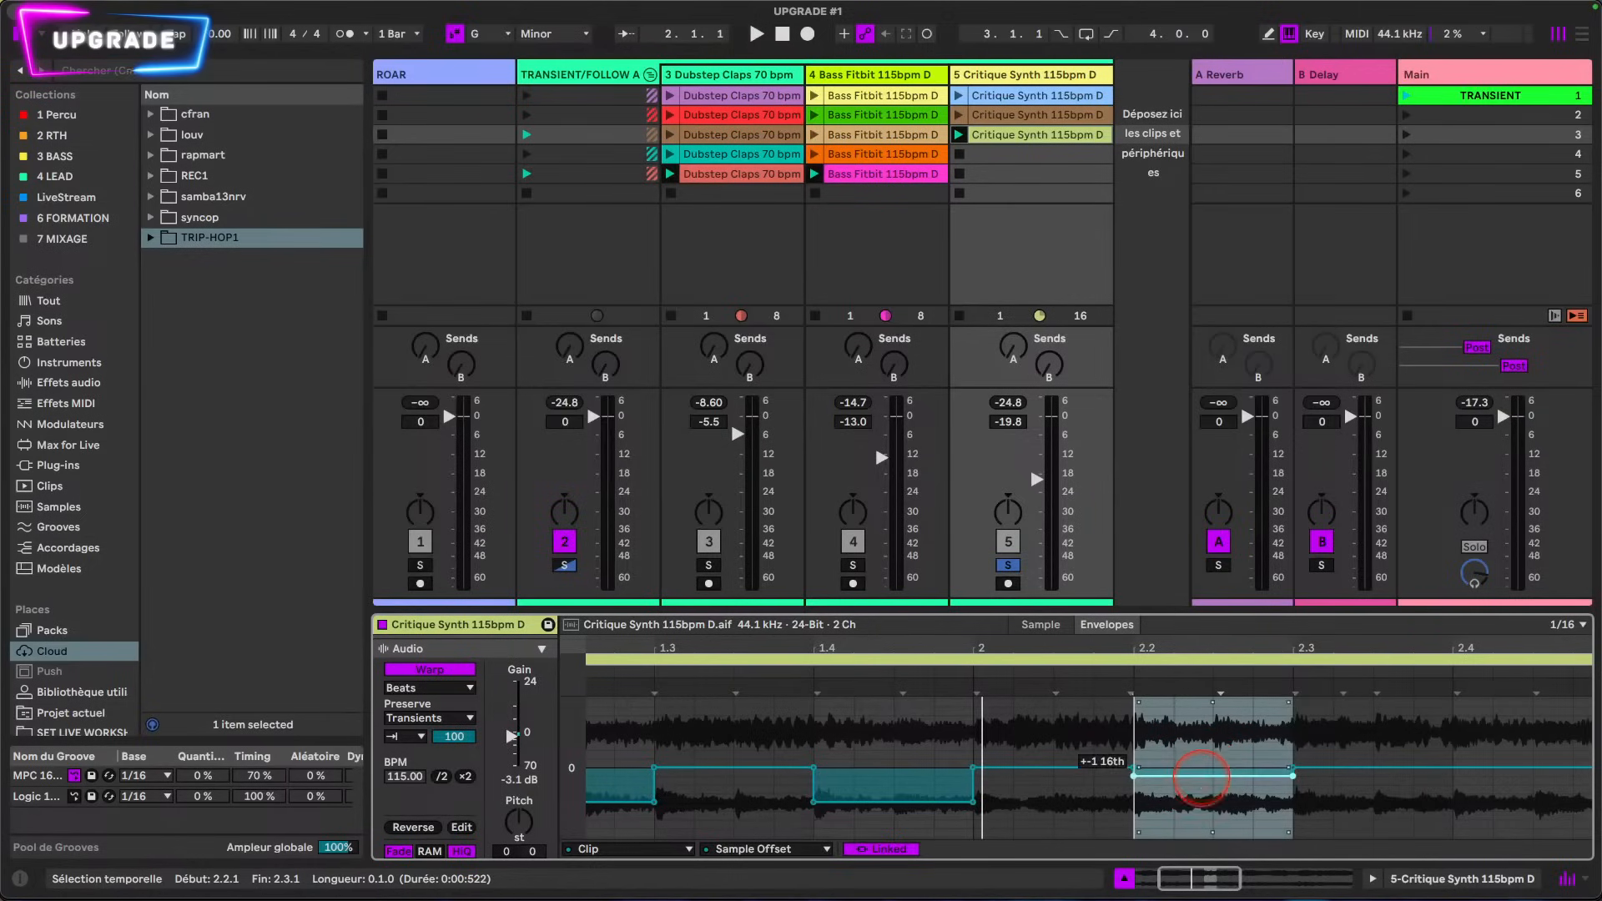
{"action": "mouse_move", "coordinate": [1201, 776]}
{"action": "left_mouse_down"}
{"action": "mouse_move", "coordinate": [1198, 812]}
{"action": "mouse_move", "coordinate": [1143, 818]}
{"action": "mouse_move", "coordinate": [1306, 813]}
{"action": "mouse_move", "coordinate": [1185, 801]}
{"action": "left_mouse_up"}
{"action": "left_click", "coordinate": [1080, 811]}
{"action": "scroll", "coordinate": [1188, 823], "scroll_direction": "right", "scroll_amount": 3}
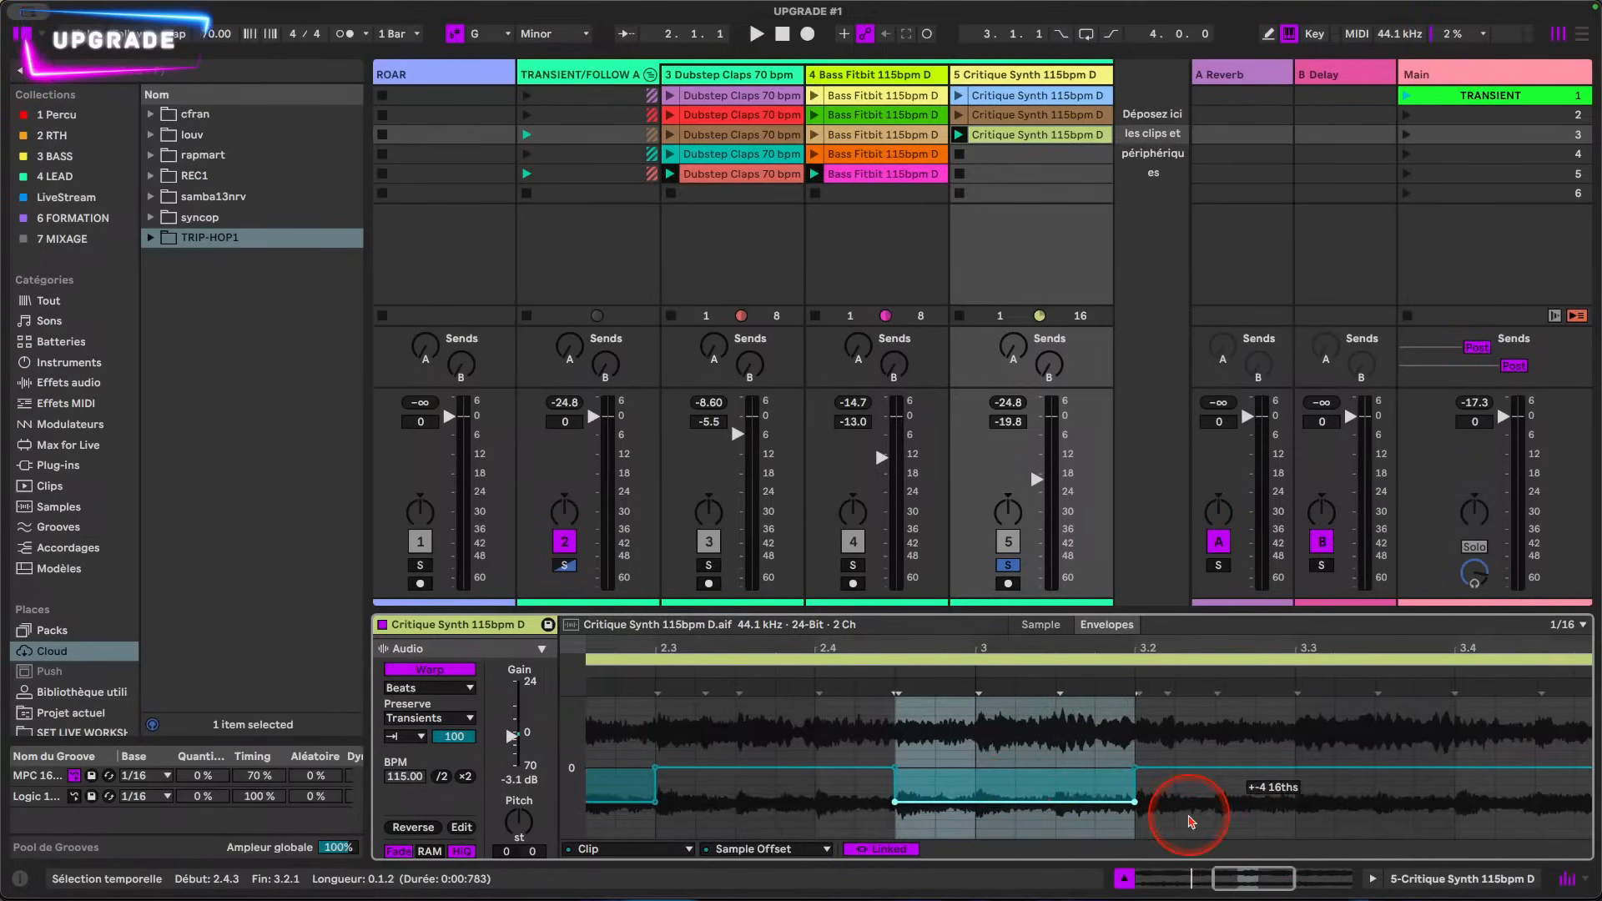
{"action": "left_click_drag", "start_coordinate": [1298, 824], "coordinate": [1470, 821]}
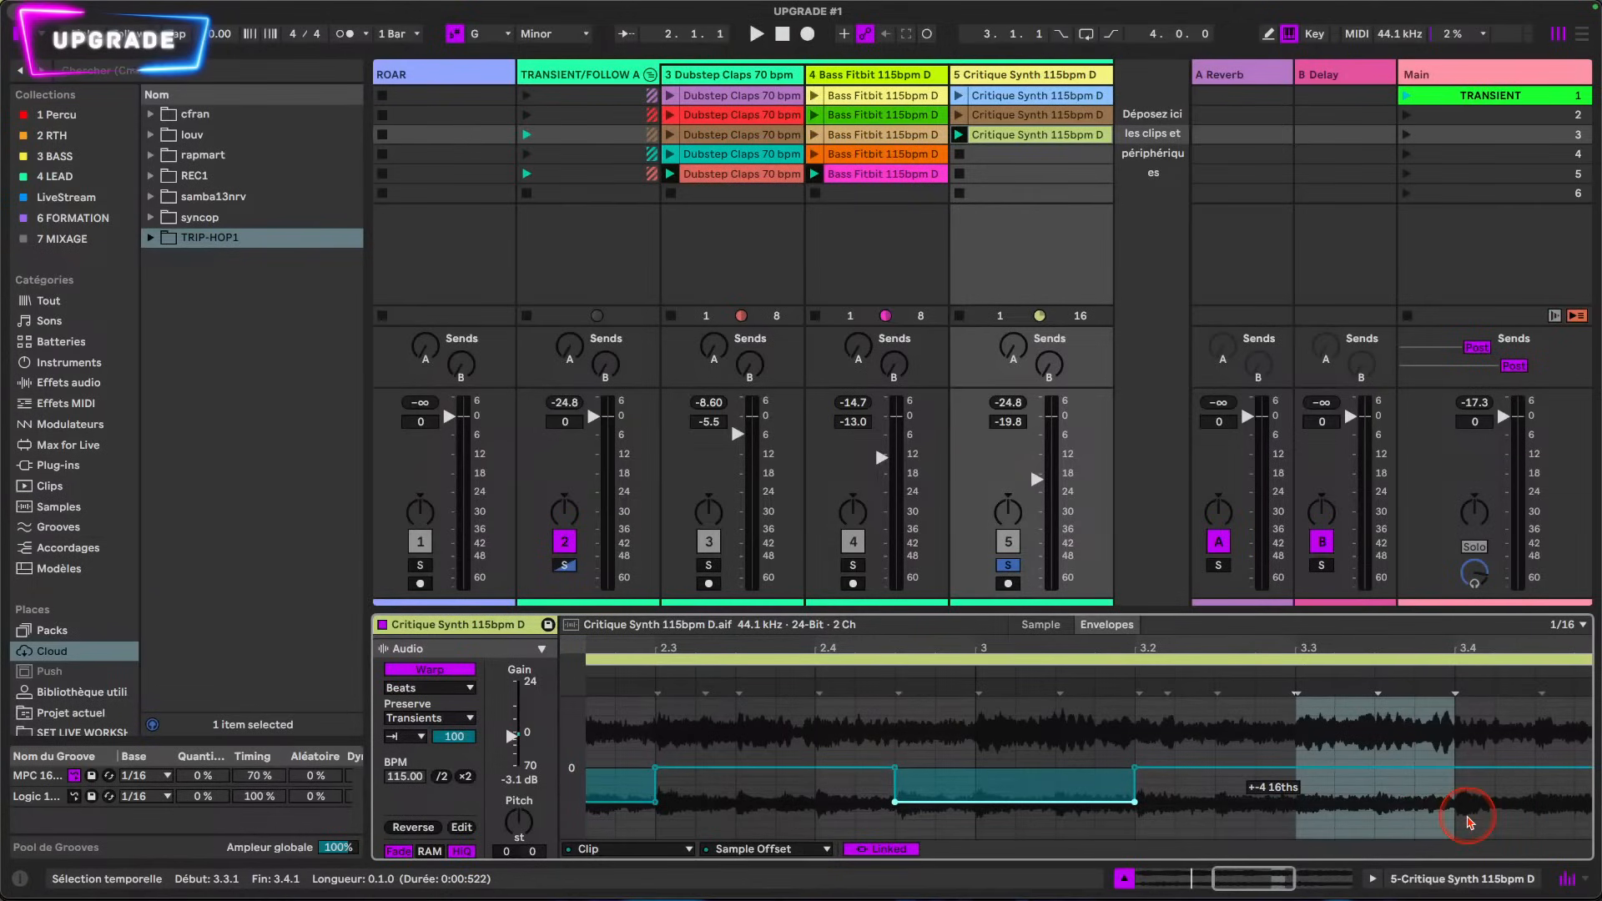
{"action": "scroll", "coordinate": [1266, 826], "scroll_direction": "left", "scroll_amount": 10}
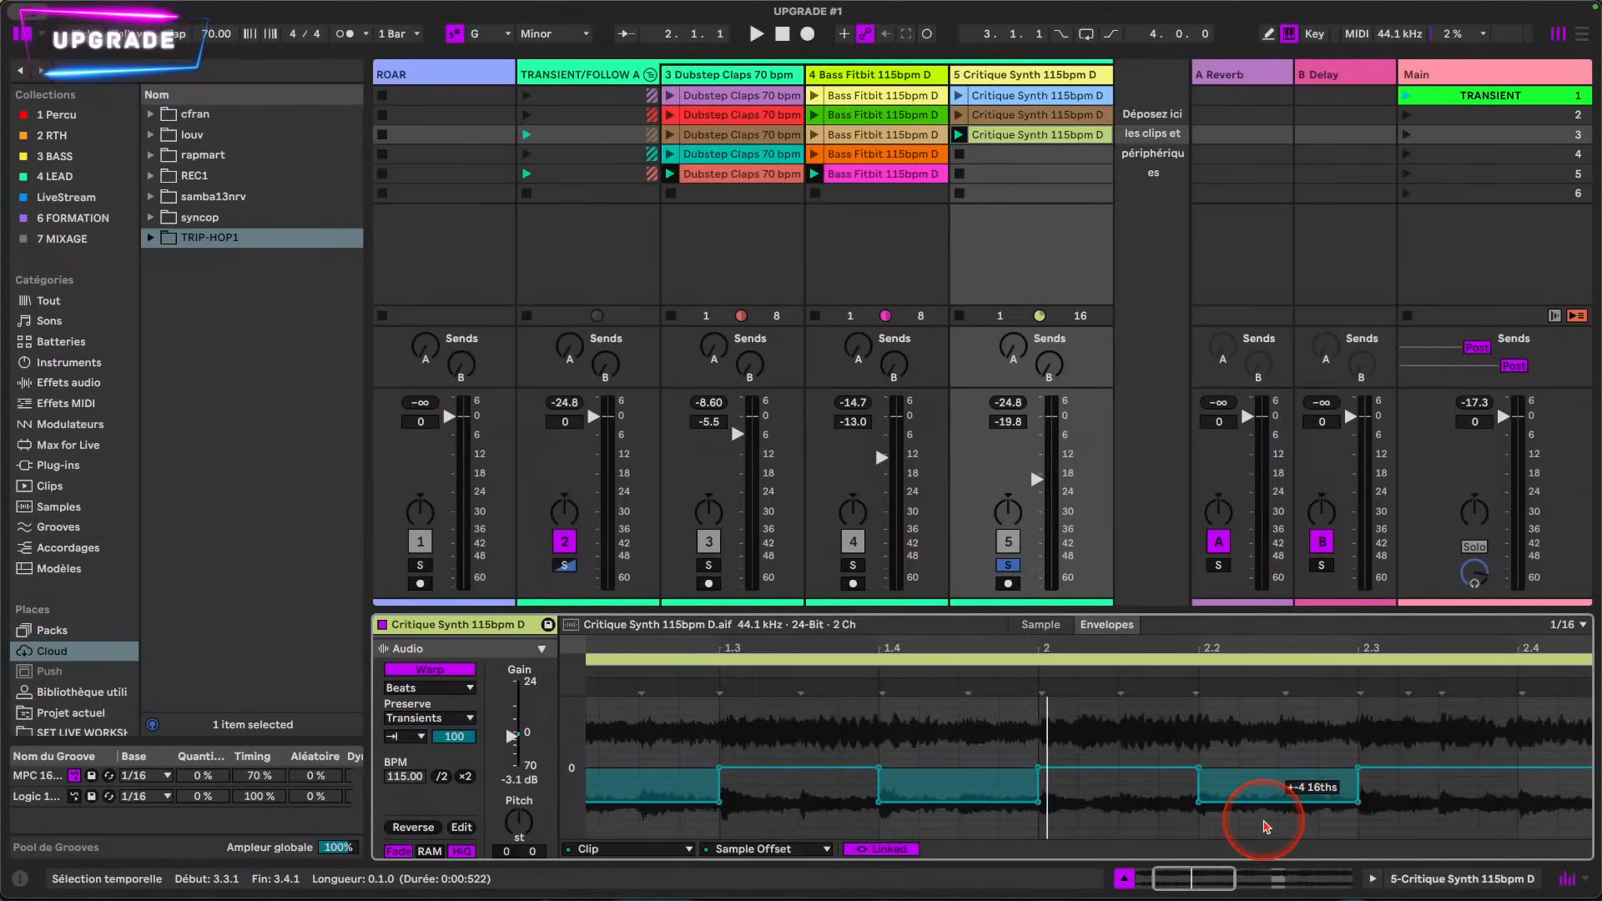
{"action": "scroll", "coordinate": [1264, 826], "scroll_direction": "right", "scroll_amount": 4}
{"action": "left_click", "coordinate": [1252, 814]}
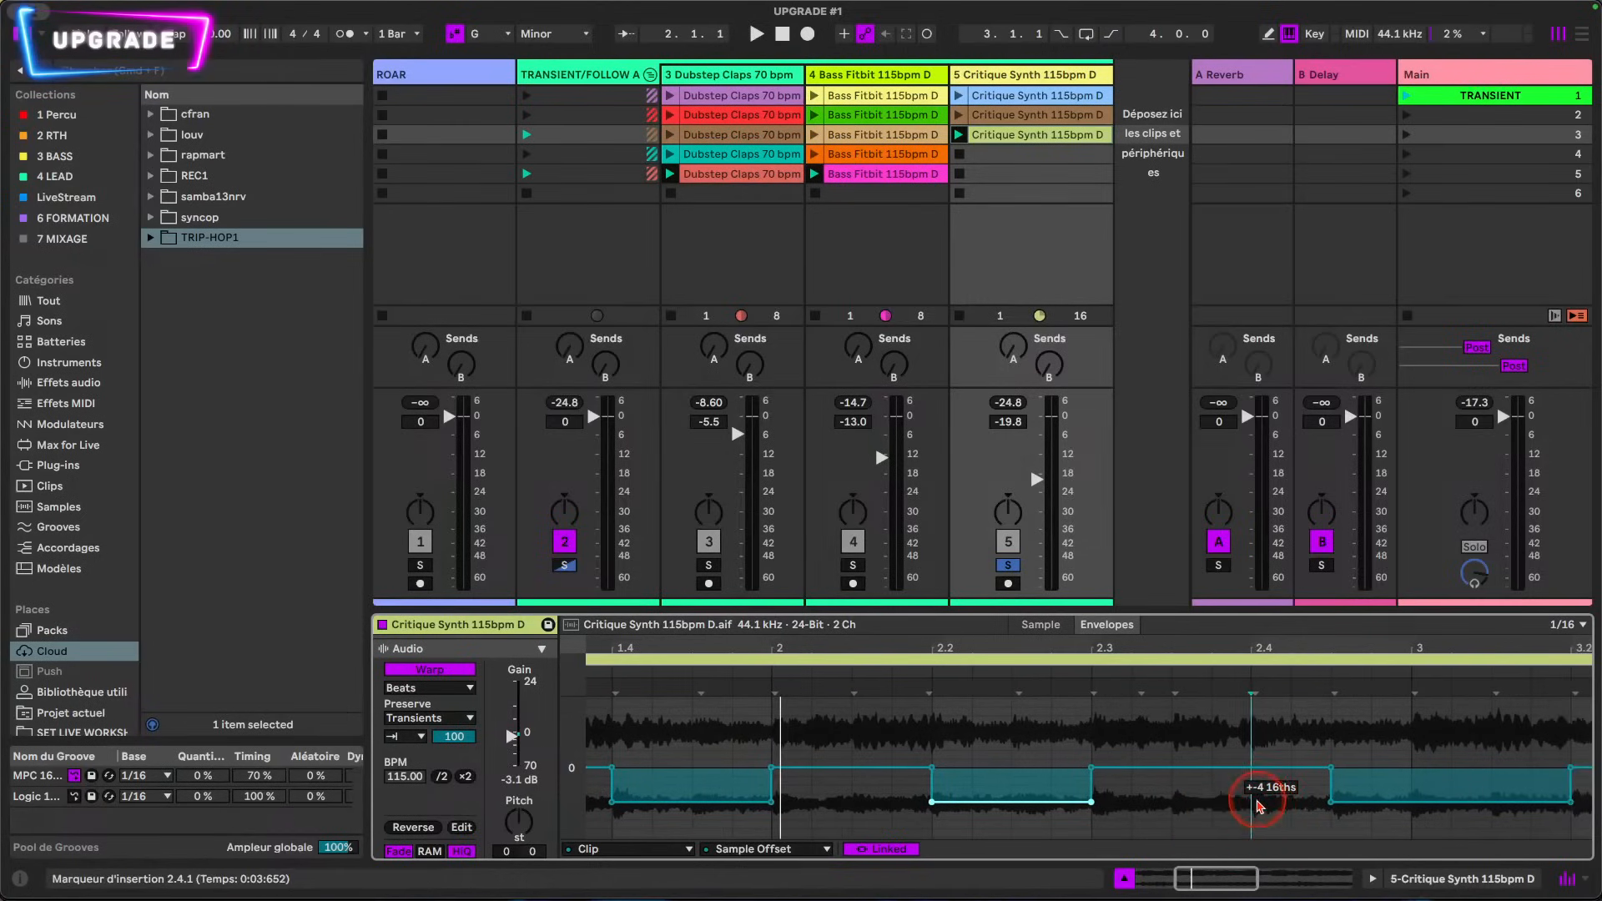
{"action": "left_click_drag", "start_coordinate": [1256, 807], "coordinate": [1537, 784]}
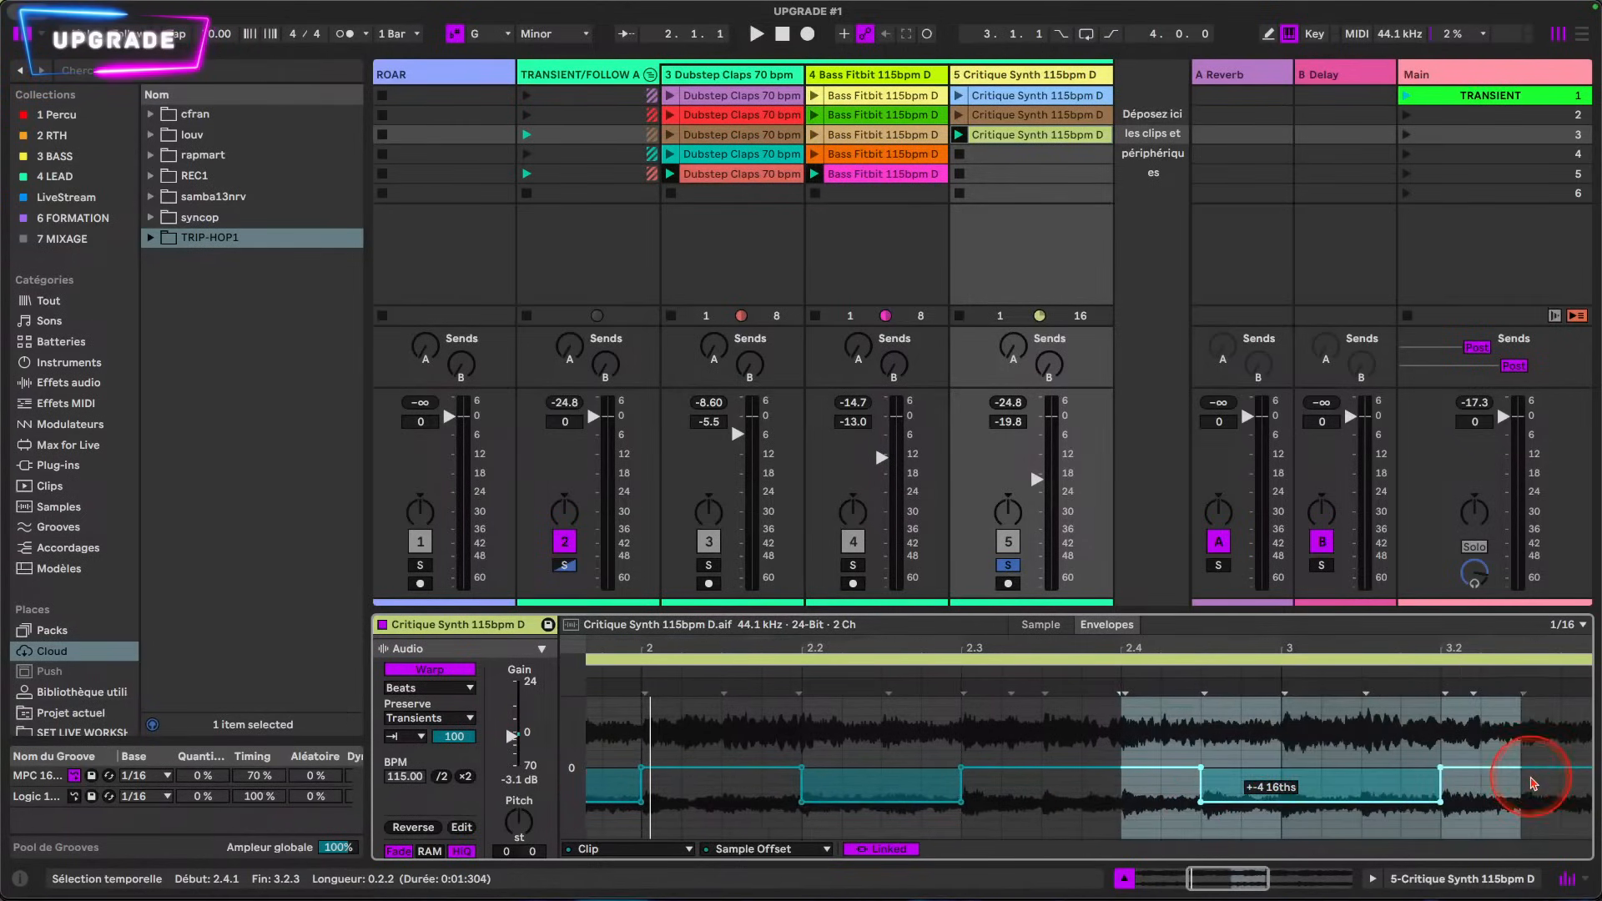
{"action": "key", "text": "Delete"}
Step: Lower the Sample Offset to -4 sixteenths from 2.4.1 to 3.1.1 and from 3.2.1 to 3.3.1
{"action": "left_click_drag", "start_coordinate": [1135, 793], "coordinate": [1227, 801]}
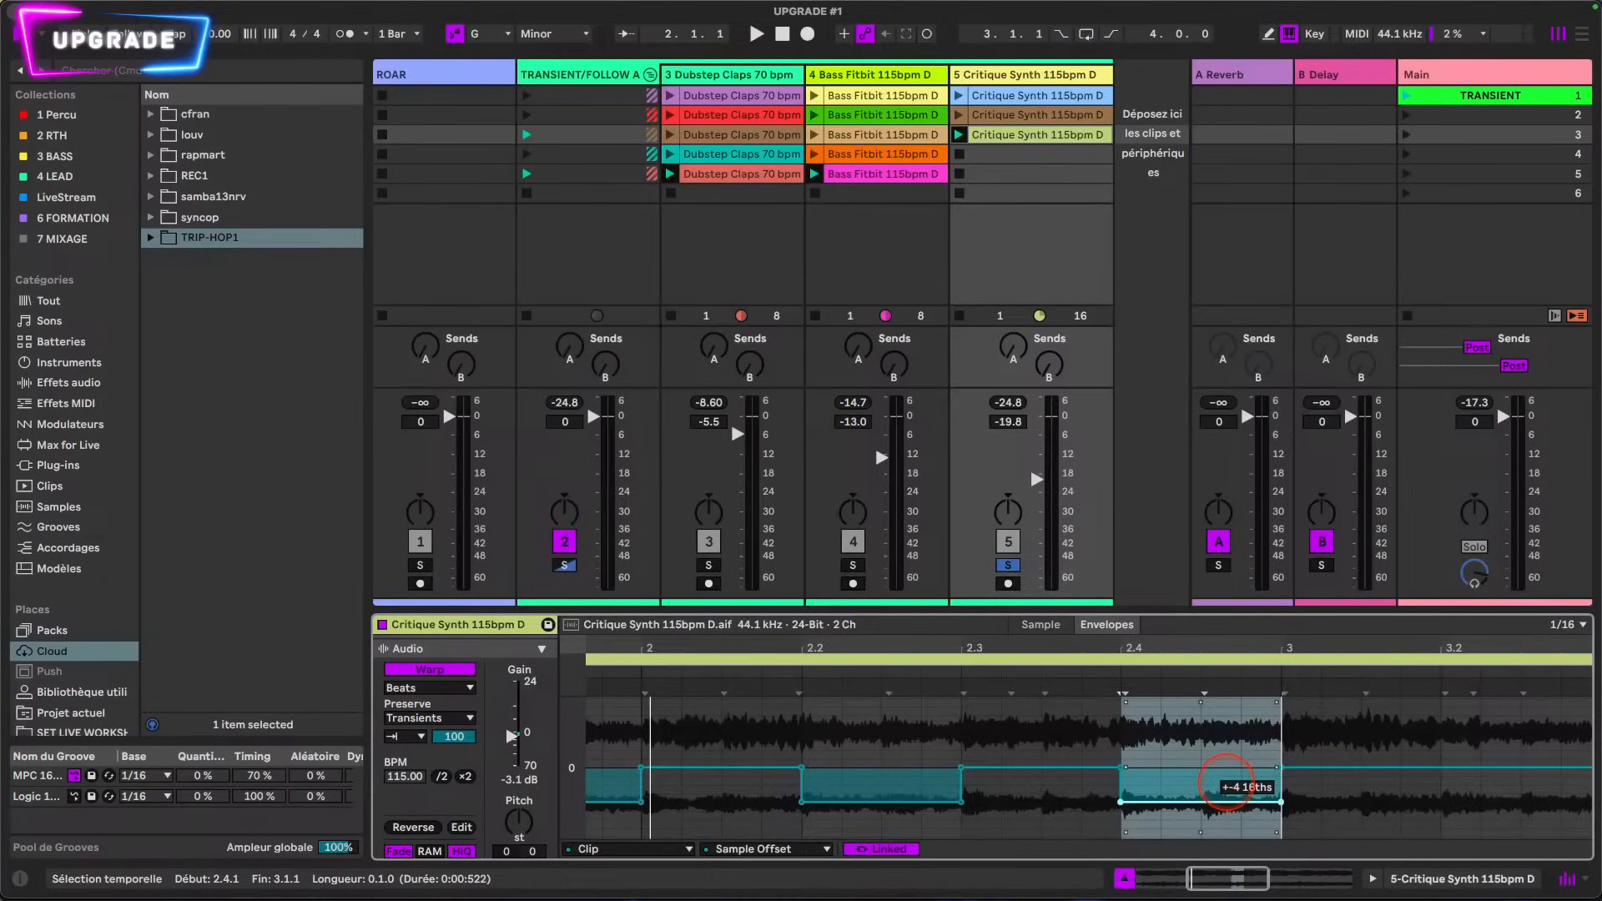
{"action": "scroll", "coordinate": [1234, 815], "scroll_direction": "right", "scroll_amount": 5}
{"action": "left_click", "coordinate": [1218, 825]}
{"action": "left_click_drag", "start_coordinate": [1204, 831], "coordinate": [1277, 801]}
{"action": "scroll", "coordinate": [1290, 806], "scroll_direction": "right", "scroll_amount": 10}
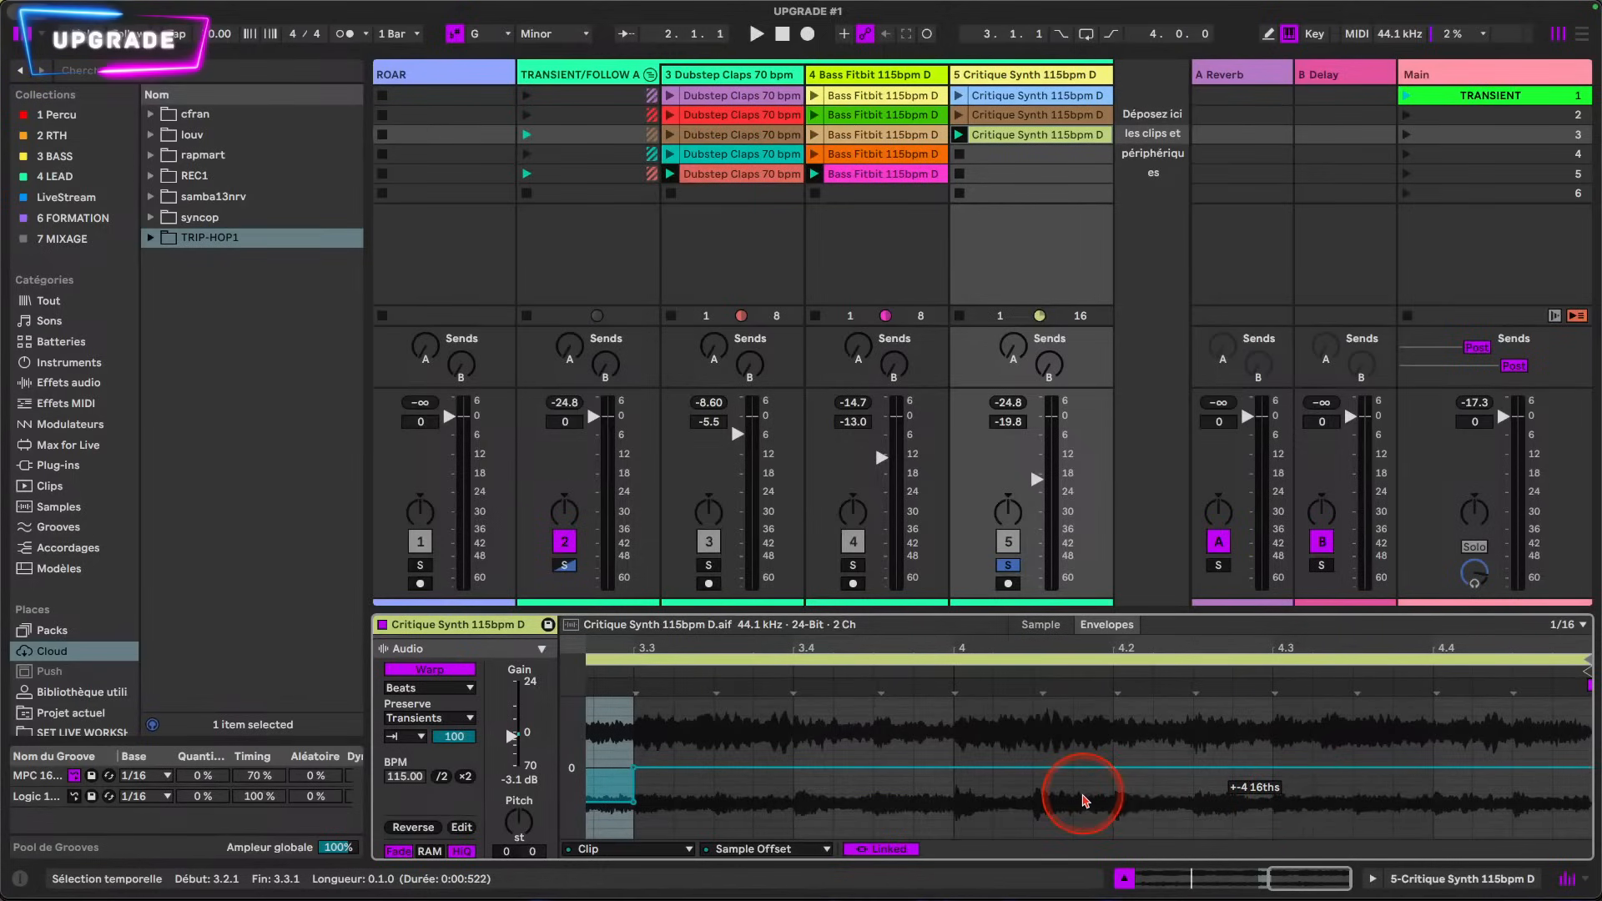
Step: Lower the Sample Offset to -4 sixteenths from 3.4.1 to 4.1.1 and from 4.2.1 to 4.3.1, and play the clip
{"action": "scroll", "coordinate": [1085, 803], "scroll_direction": "left", "scroll_amount": 3}
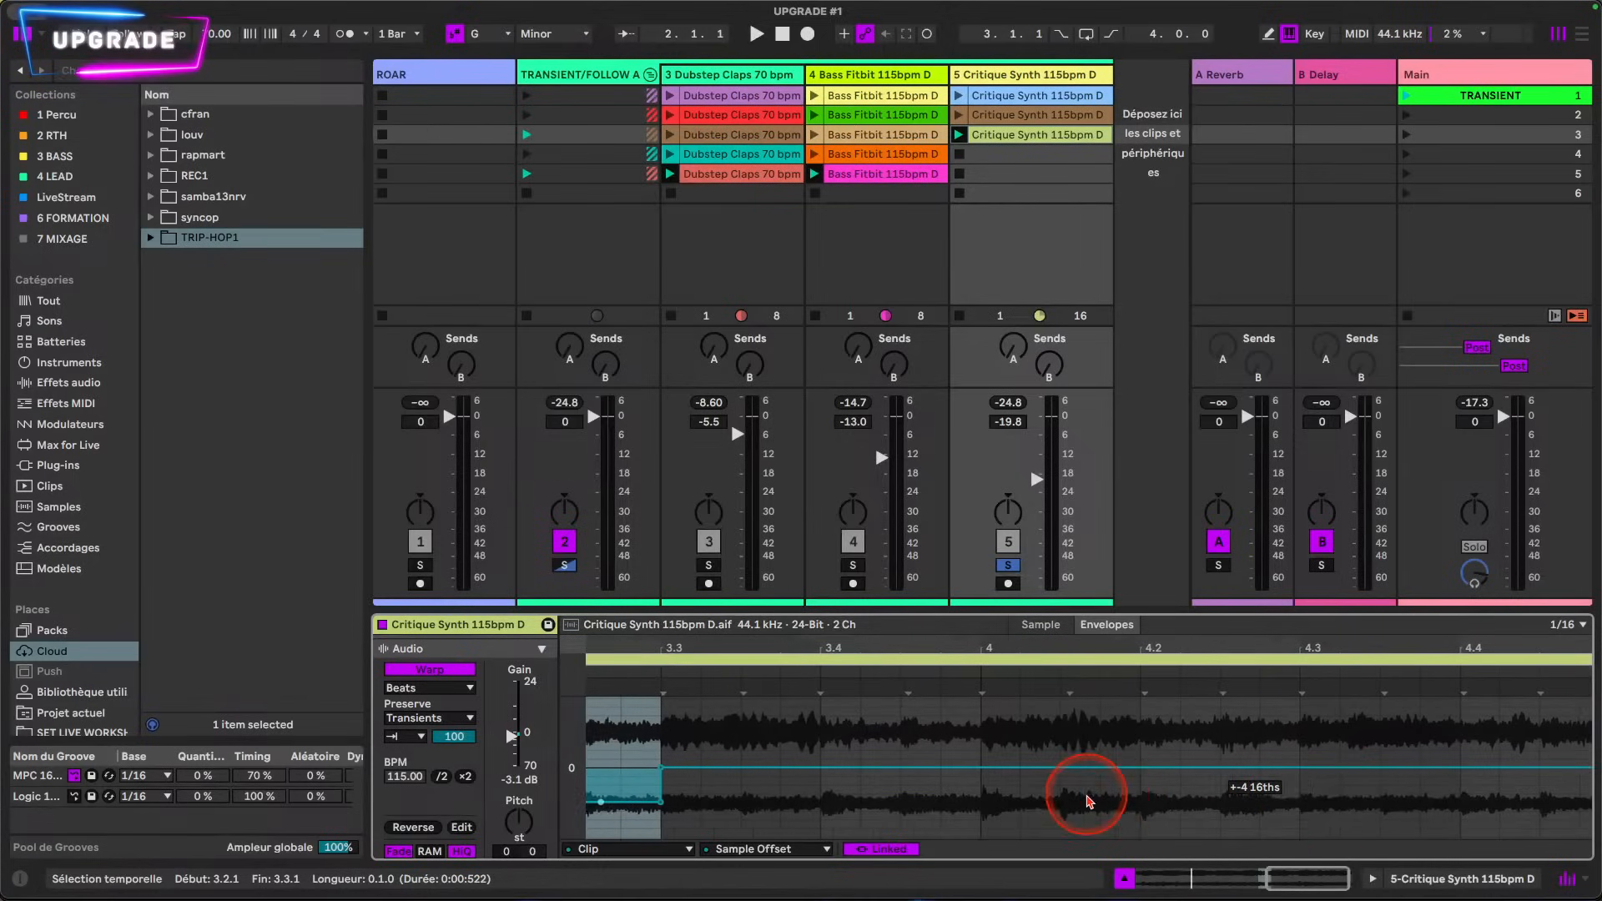
{"action": "left_click", "coordinate": [964, 807]}
{"action": "left_click_drag", "start_coordinate": [1074, 767], "coordinate": [1074, 785]}
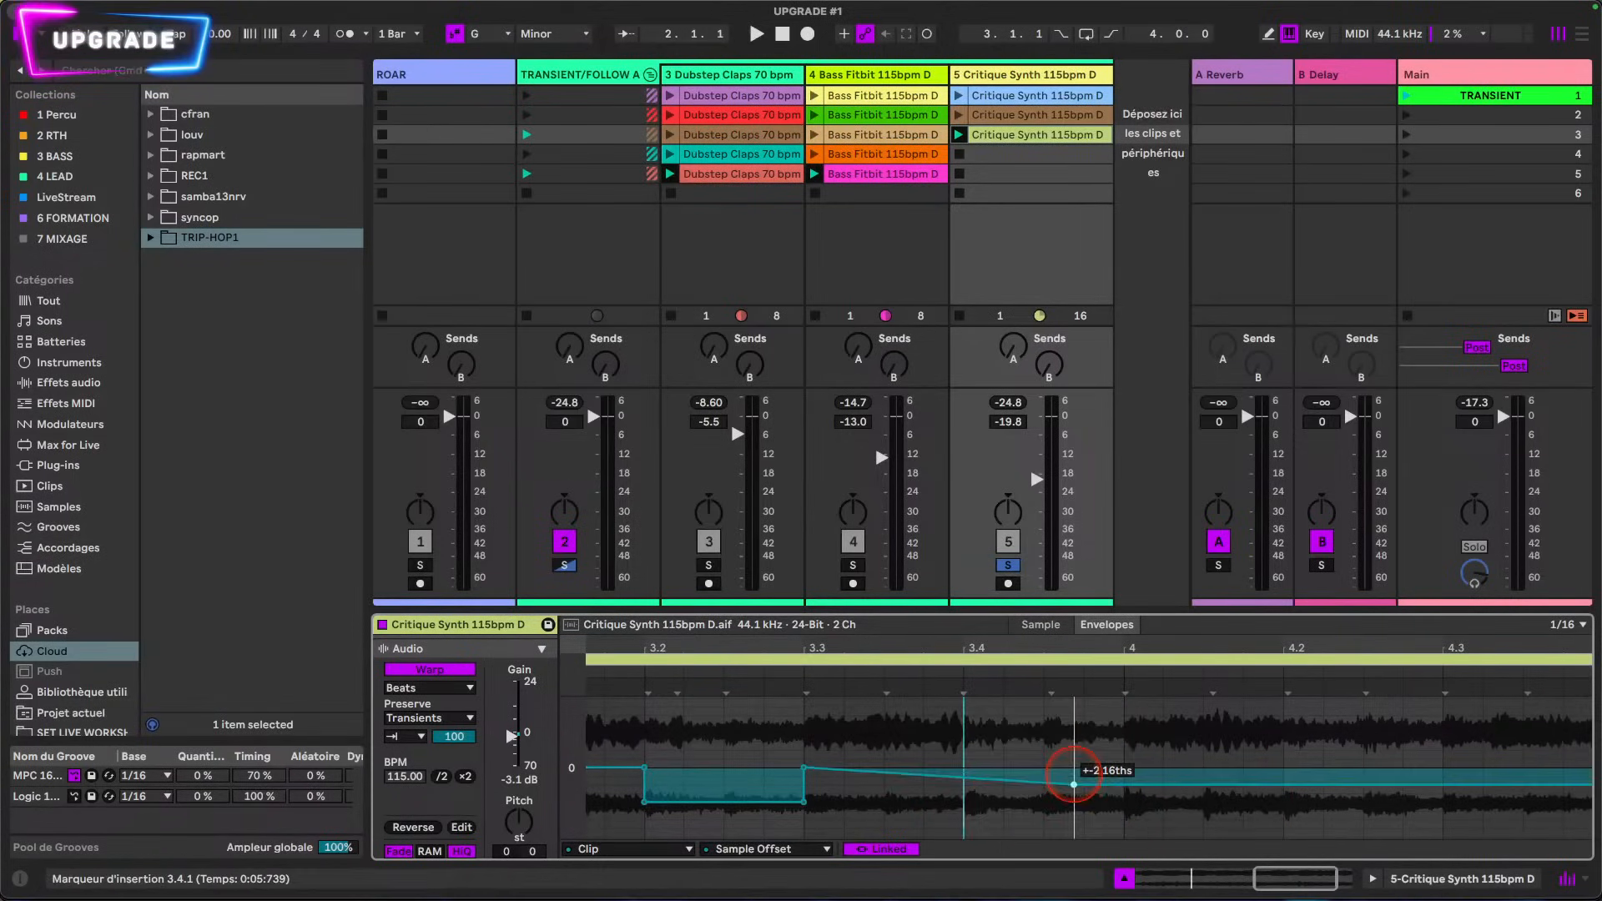
{"action": "key", "text": "ctrl+z"}
{"action": "left_click_drag", "start_coordinate": [966, 813], "coordinate": [1106, 802]}
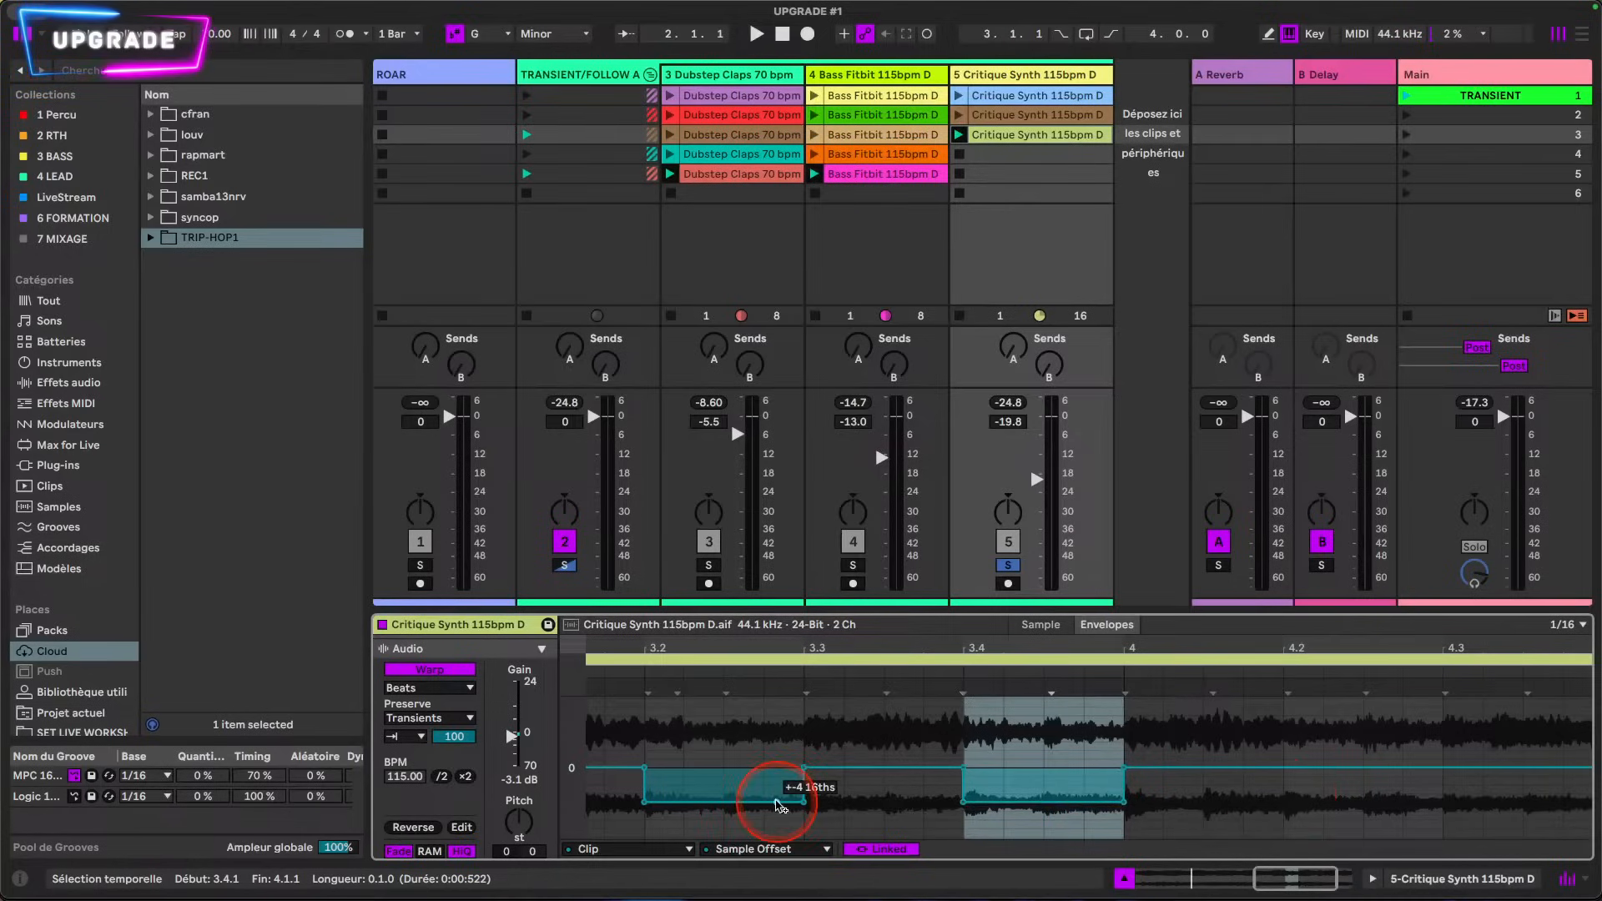
{"action": "scroll", "coordinate": [1356, 805], "scroll_direction": "right", "scroll_amount": 3}
{"action": "left_click_drag", "start_coordinate": [1113, 810], "coordinate": [1273, 805]}
{"action": "key", "text": "space"}
{"action": "left_click_drag", "start_coordinate": [1180, 780], "coordinate": [414, 767]}
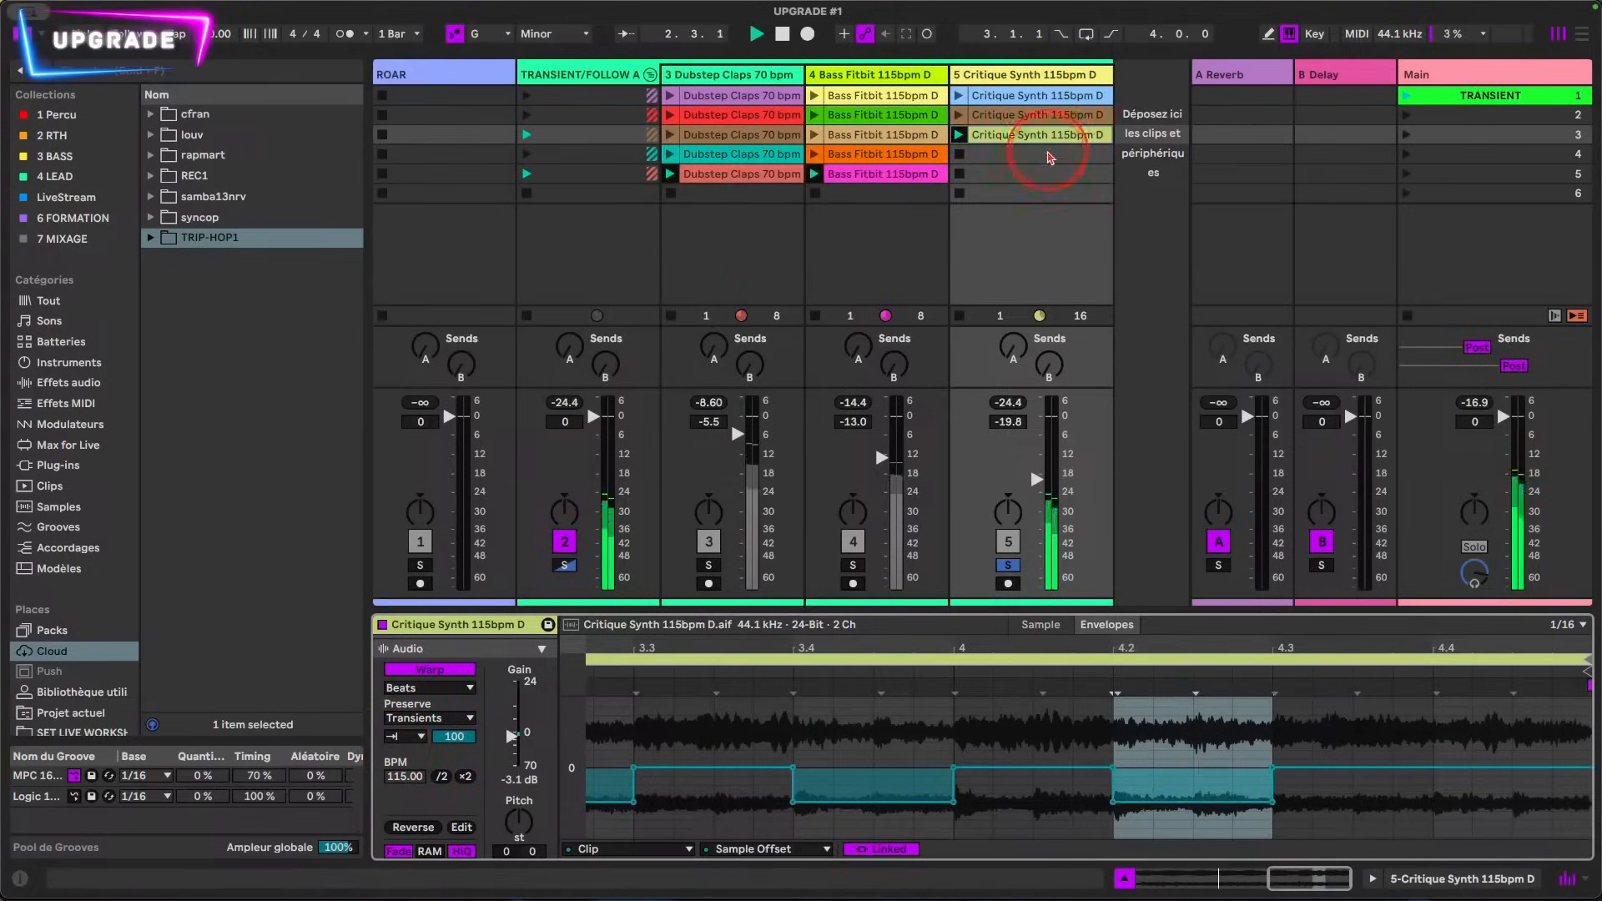
Step: Duplicate the third Critique Synth clip into the fourth slot and set the copy's Preserve value to 1 Bar
{"action": "left_click_drag", "start_coordinate": [1033, 136], "coordinate": [1034, 157]}
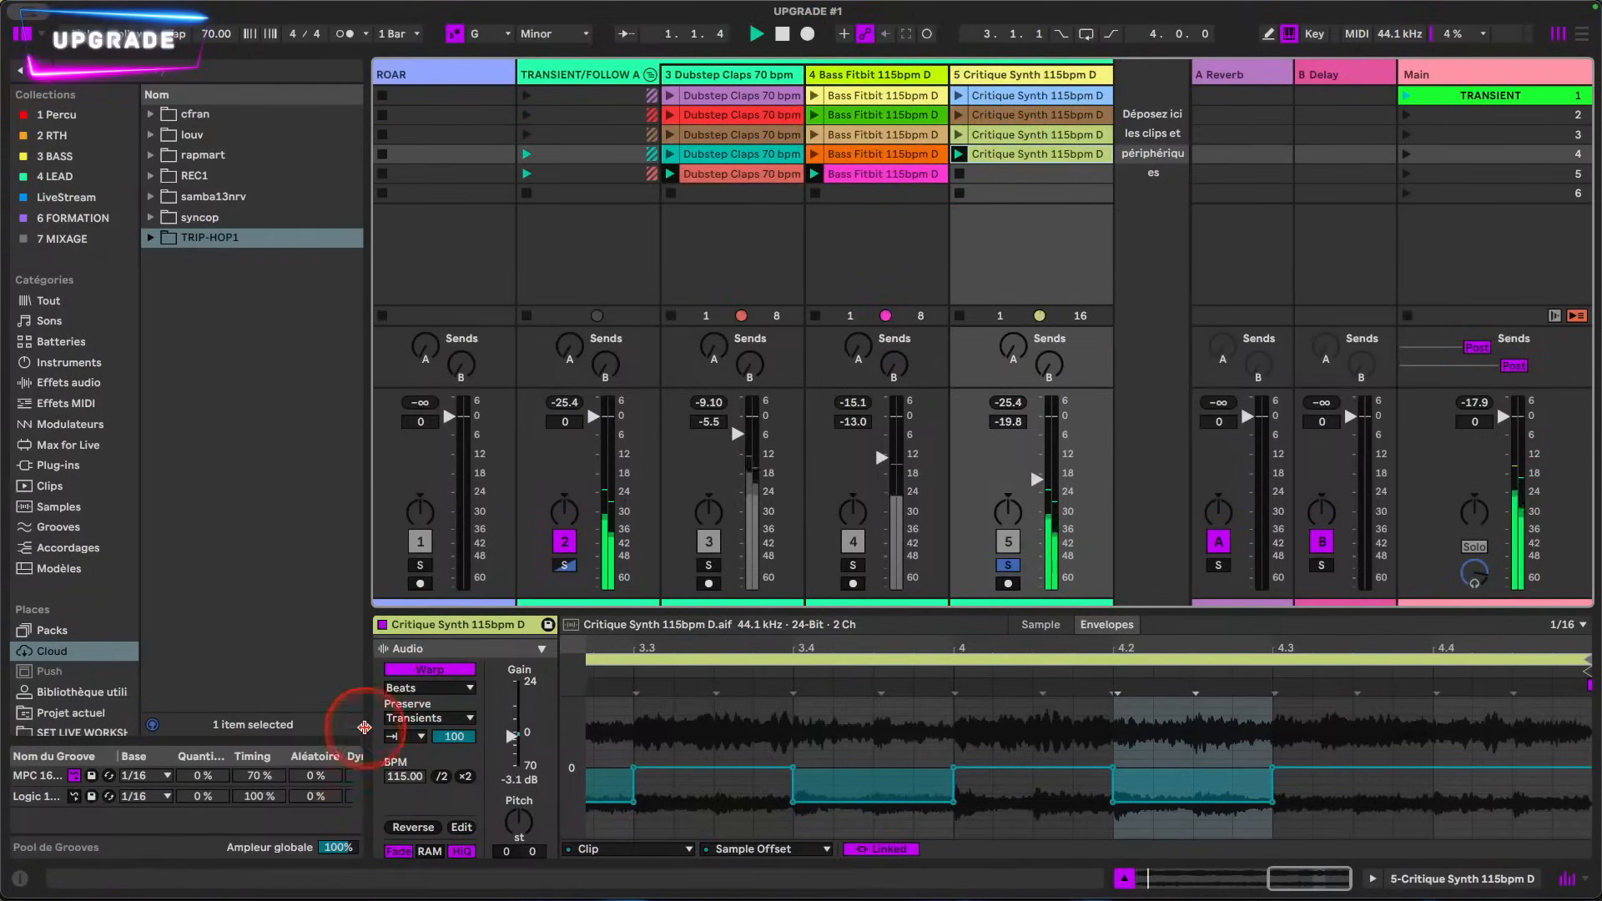
{"action": "left_click", "coordinate": [409, 719]}
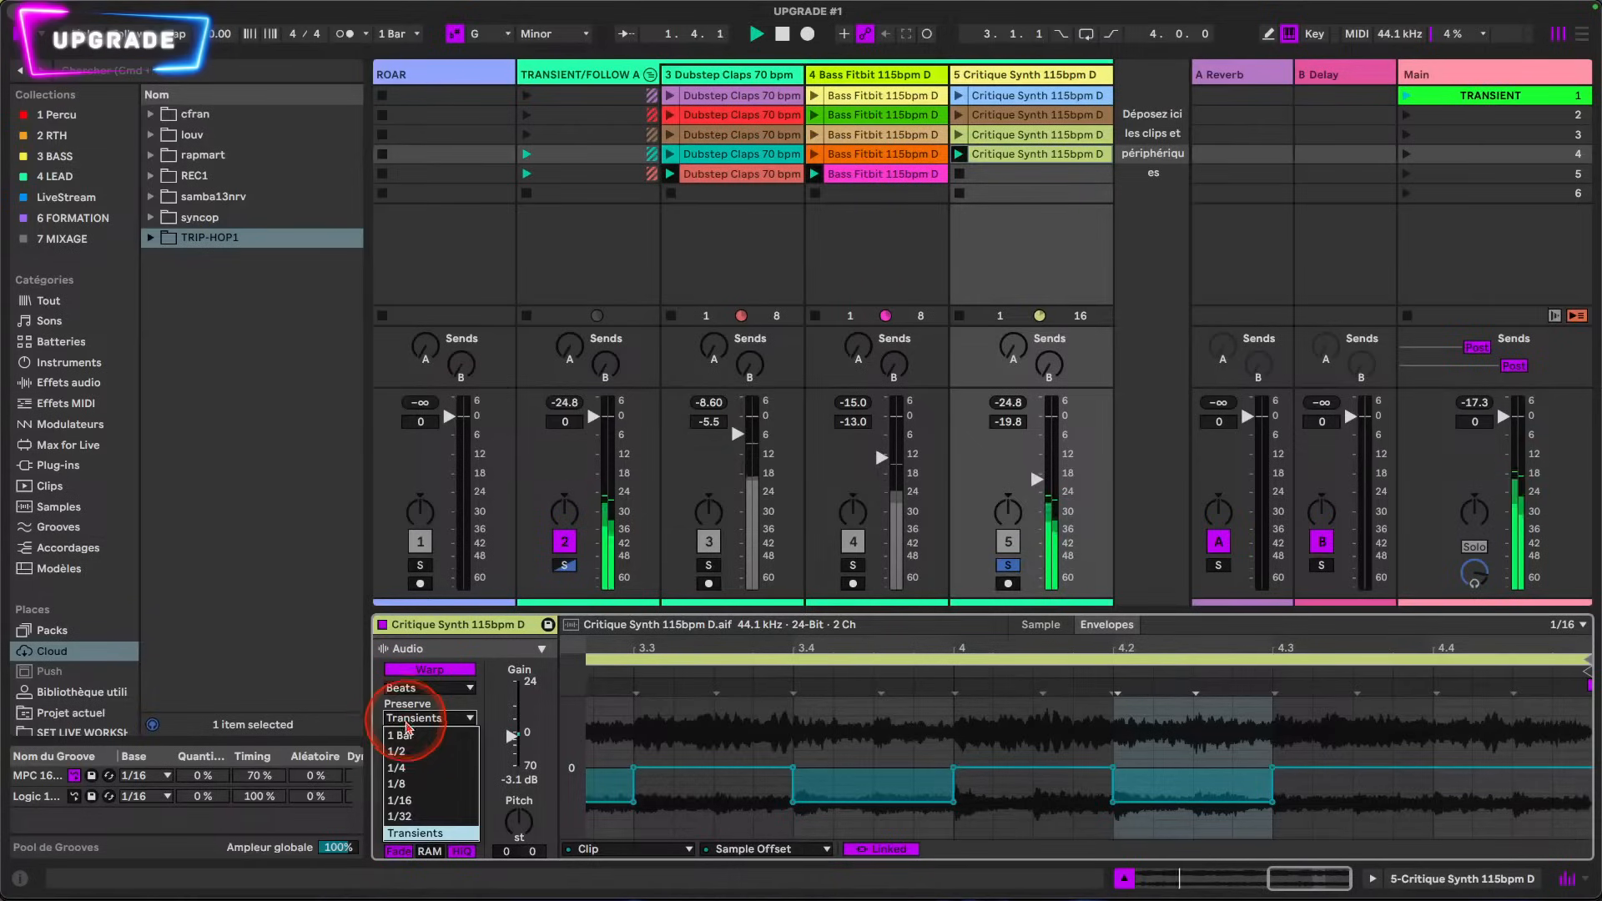
{"action": "left_click", "coordinate": [411, 736]}
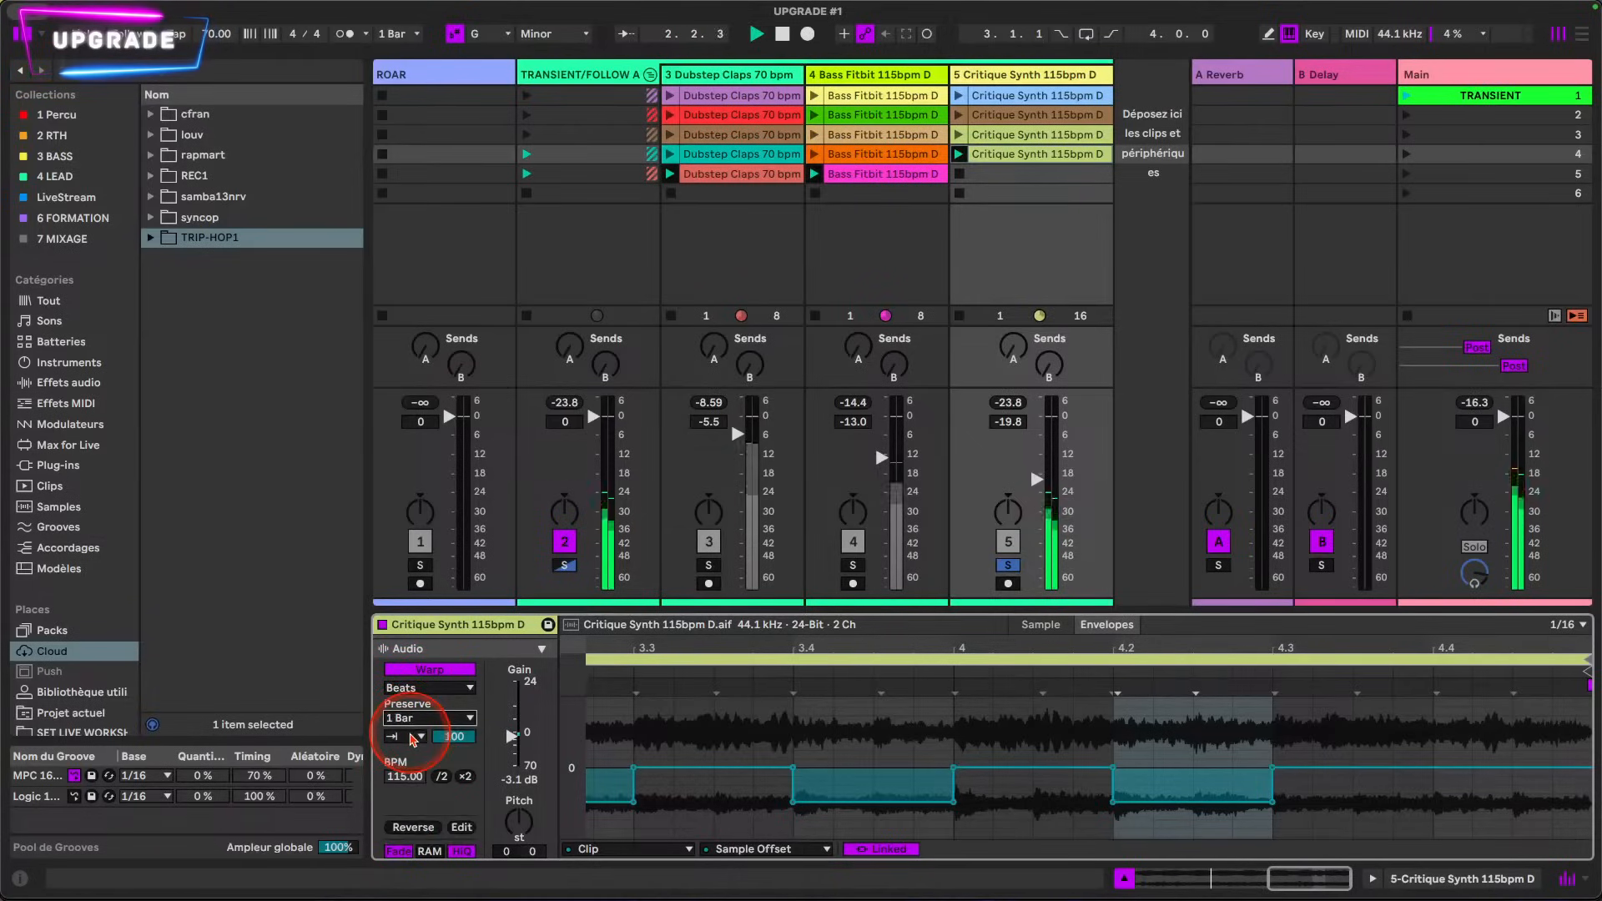
{"action": "double_click", "coordinate": [712, 644]}
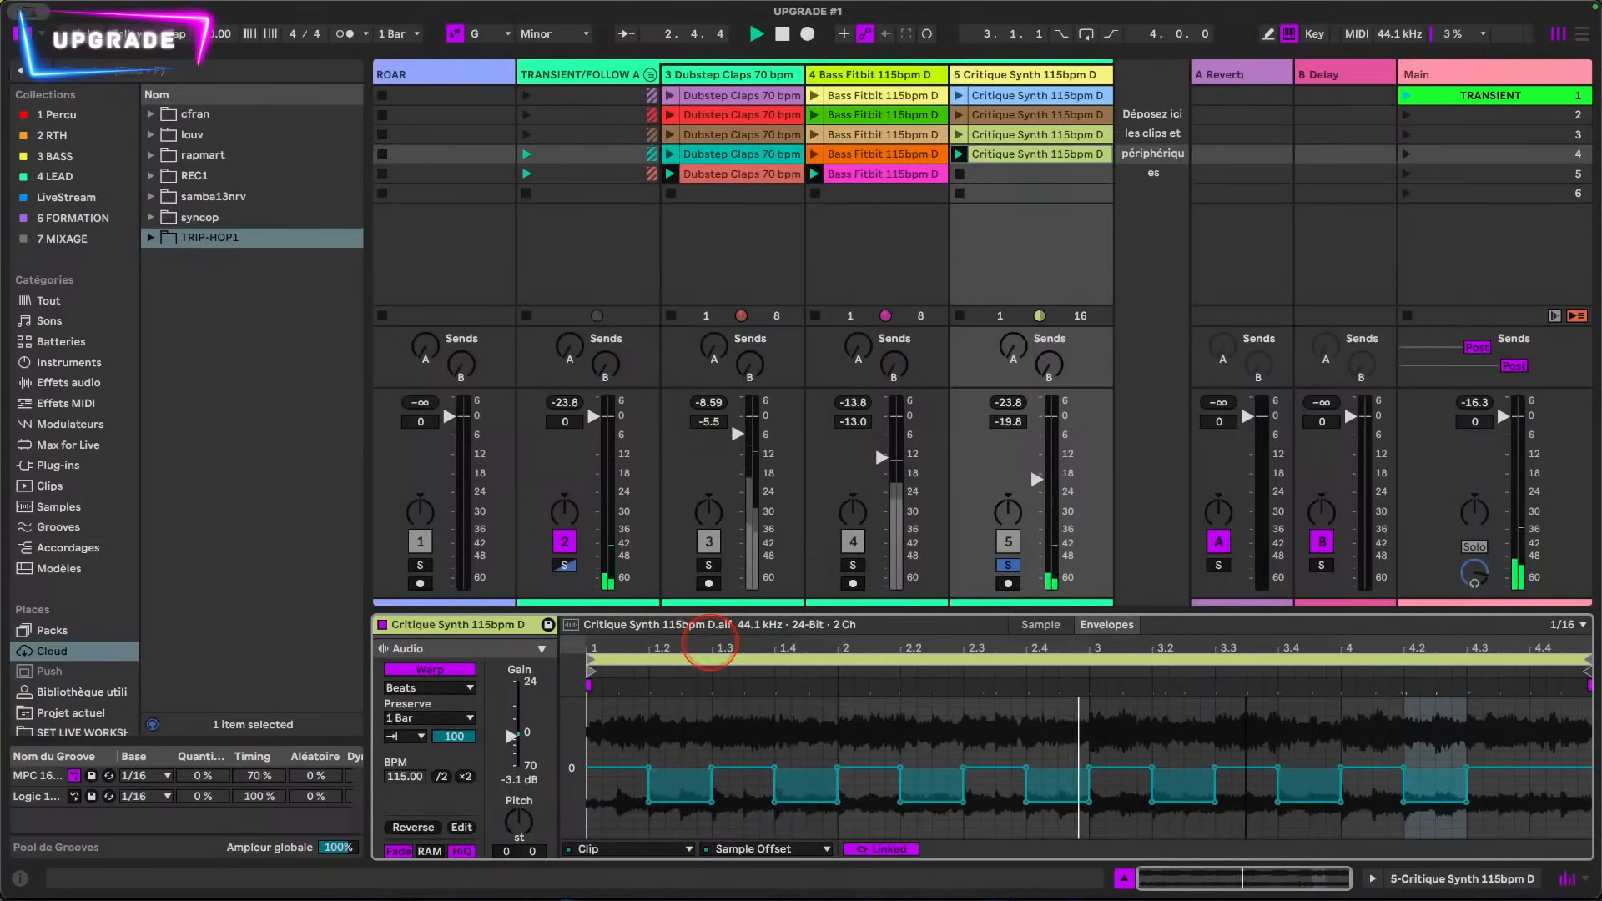
Step: Set the fourth clip's Preserve value to 1/8 and turn on transient looping
{"action": "left_click", "coordinate": [435, 717]}
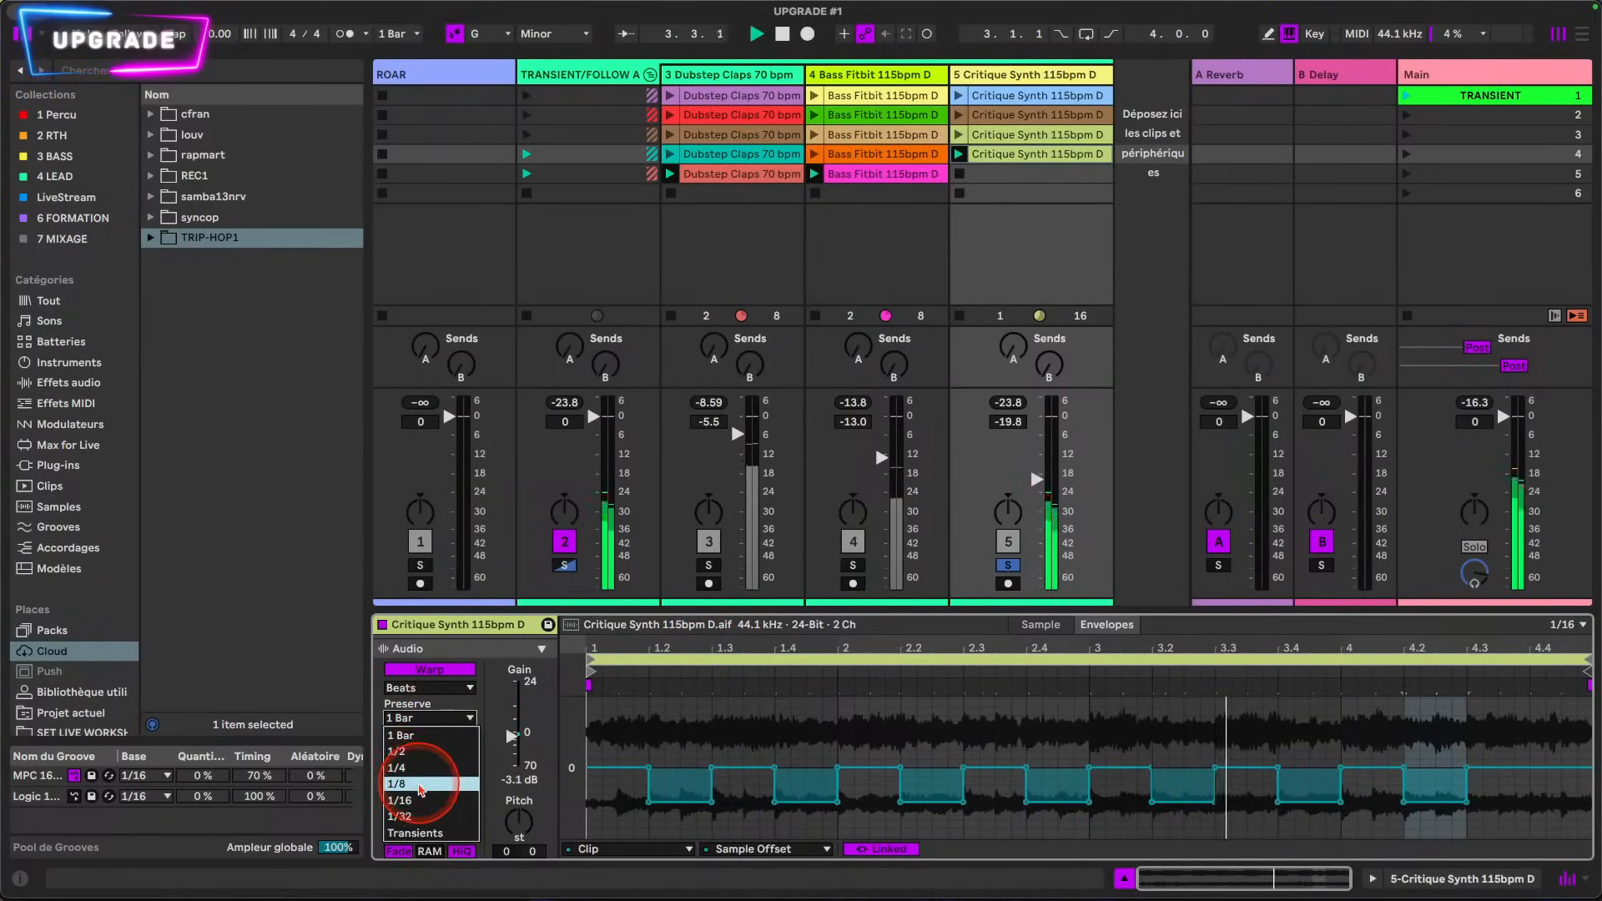
{"action": "left_click", "coordinate": [419, 784]}
{"action": "left_click", "coordinate": [422, 737]}
{"action": "left_click", "coordinate": [403, 775]}
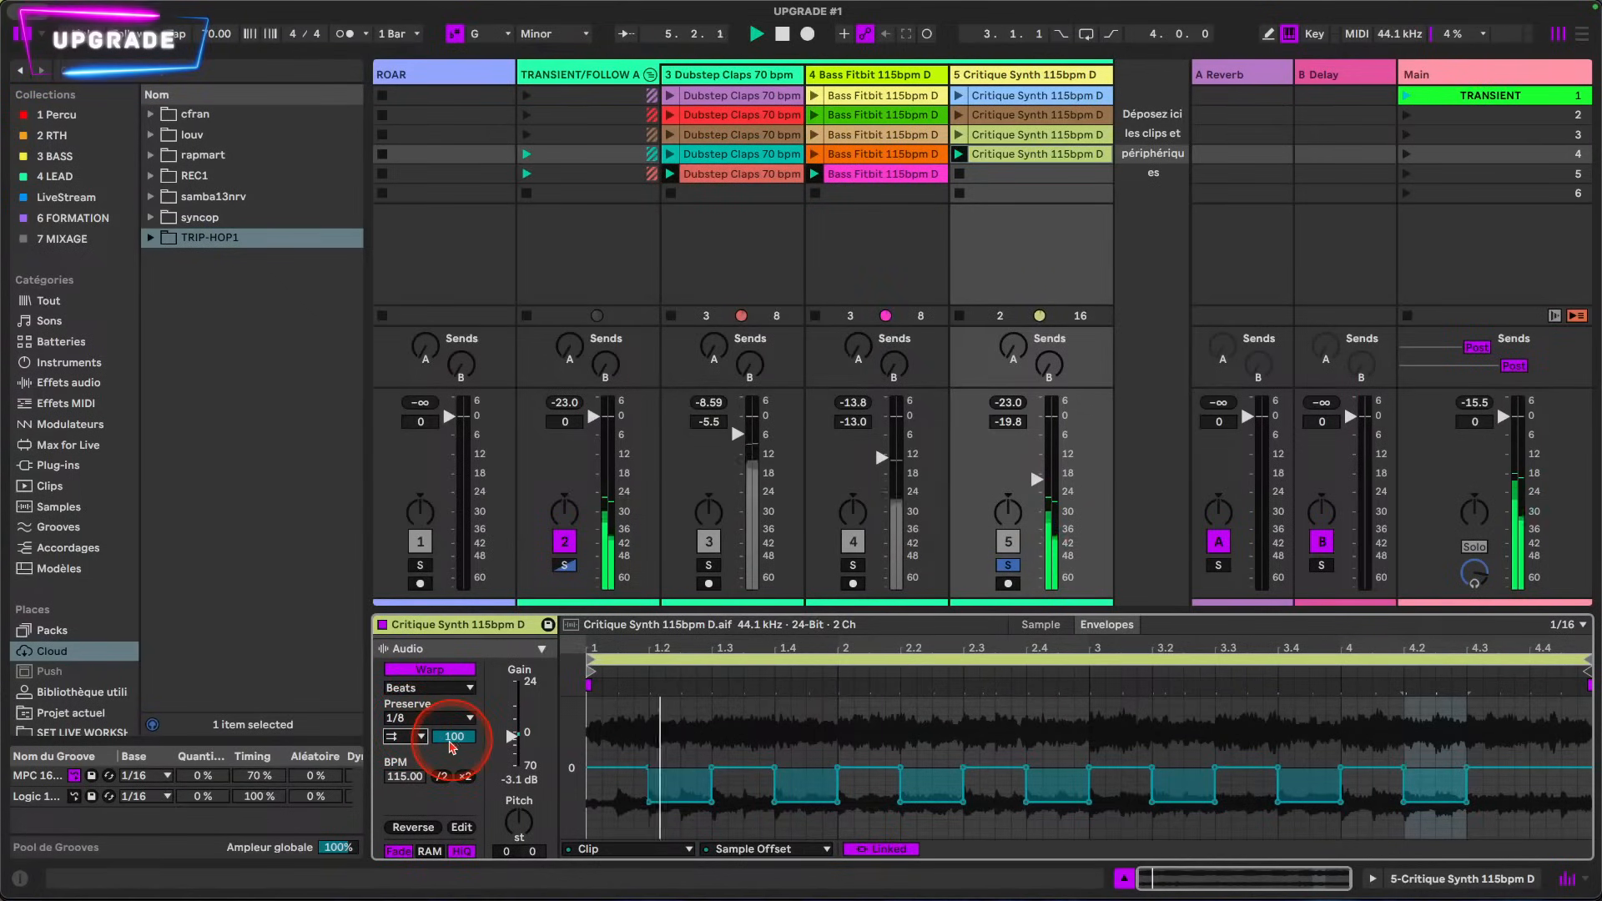
Step: Display the clip's Transient Envelope and set it to a flat 17.8 % with transient looping off
{"action": "left_click", "coordinate": [754, 849]}
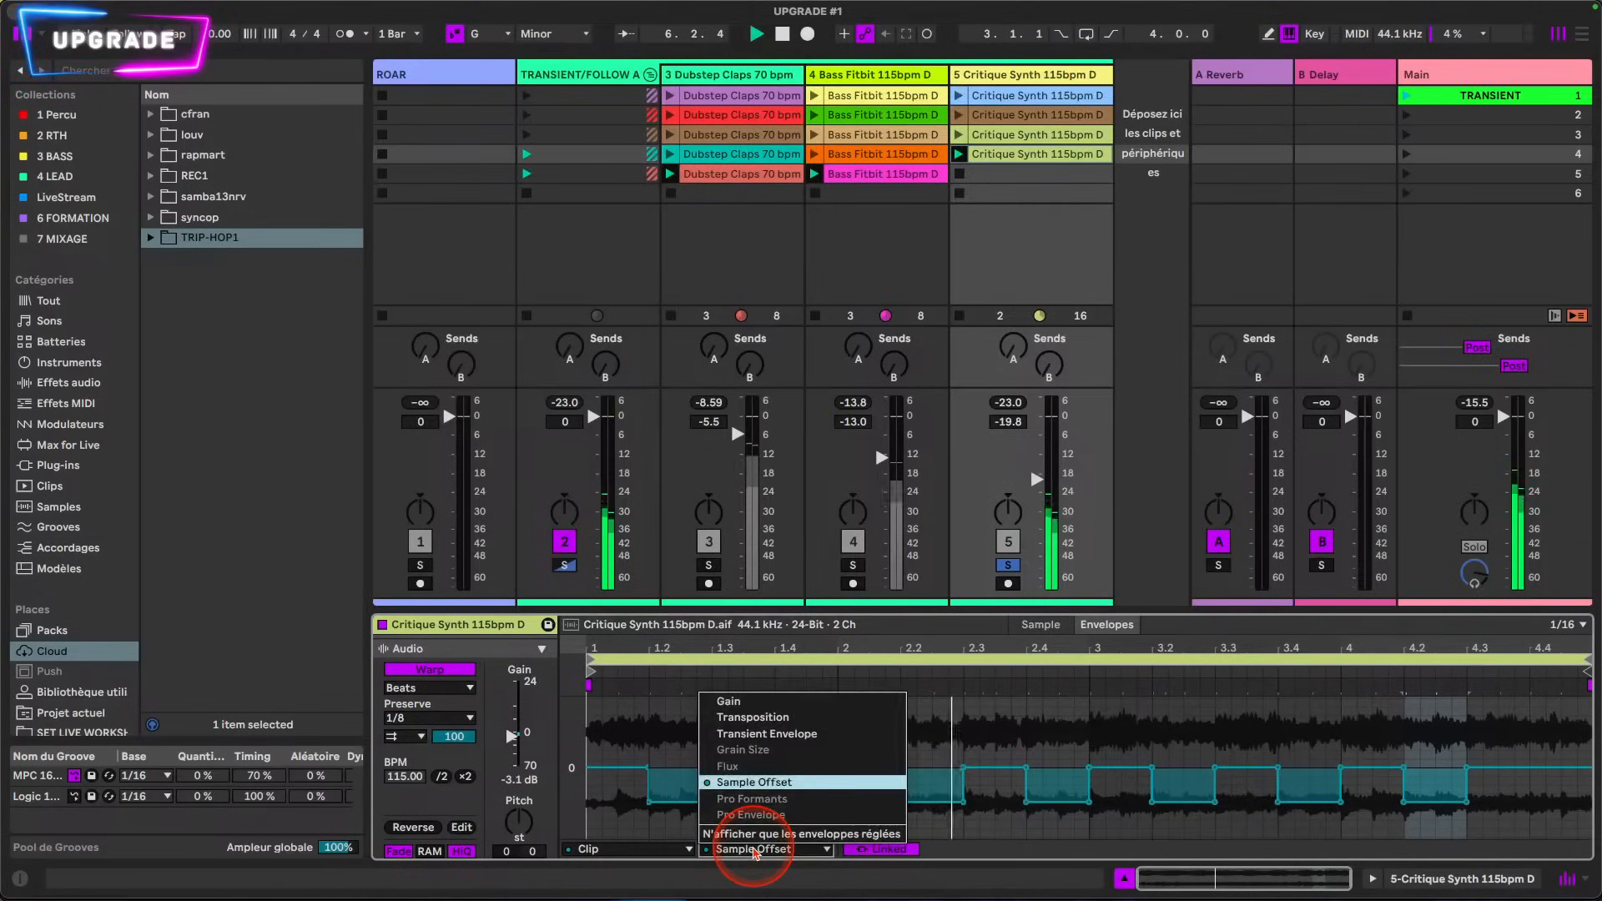
{"action": "left_click", "coordinate": [786, 733]}
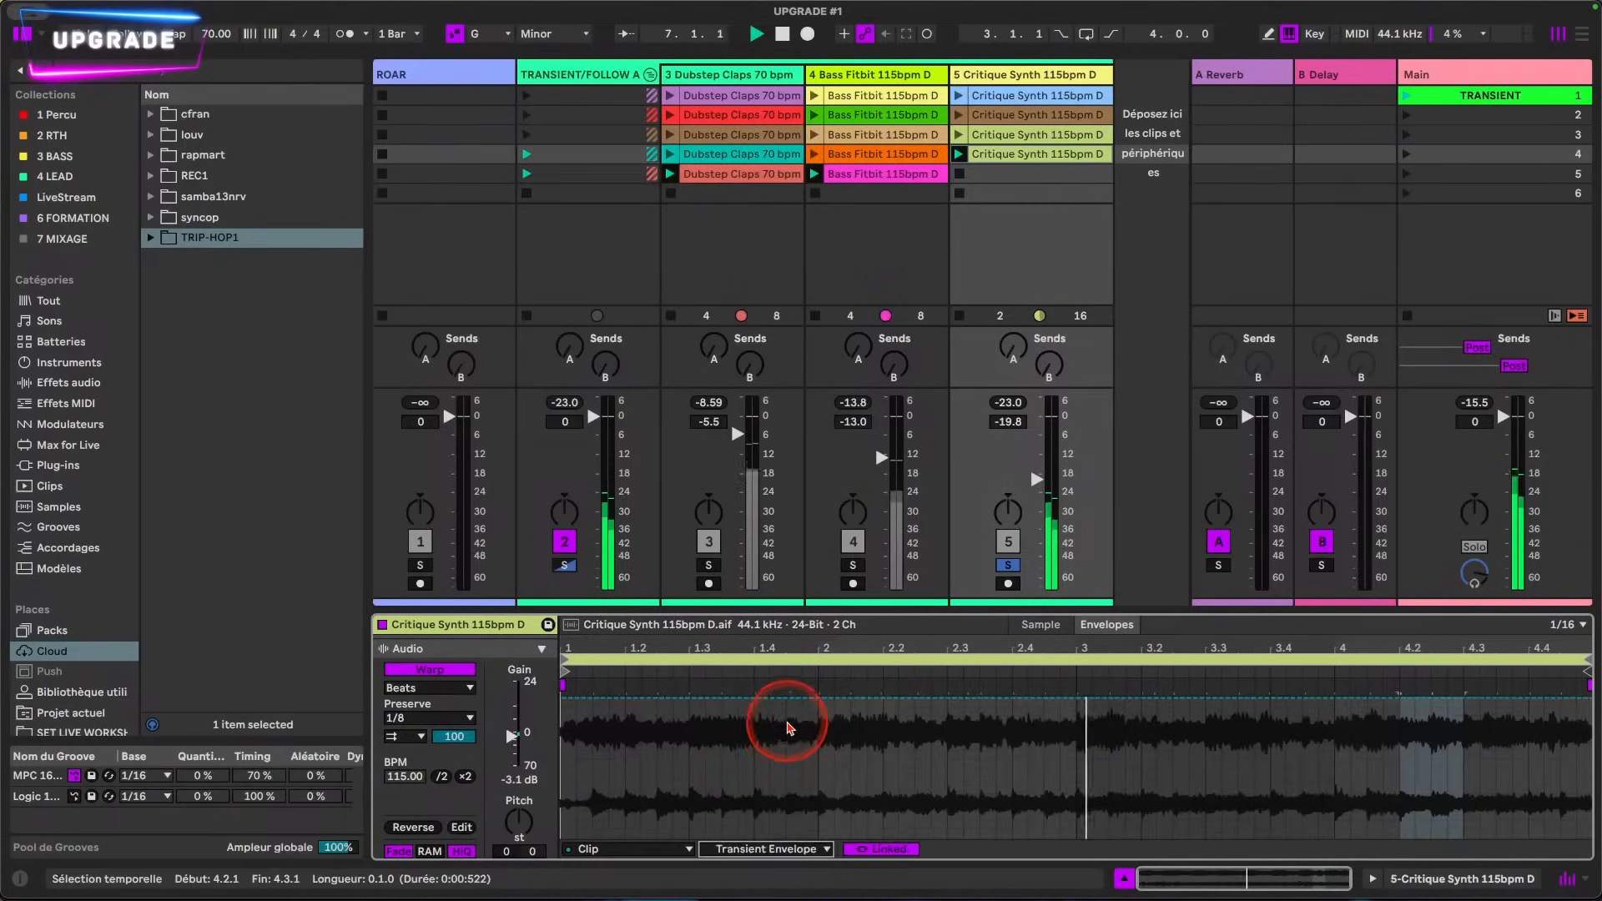
{"action": "left_click_drag", "start_coordinate": [795, 700], "coordinate": [794, 838]}
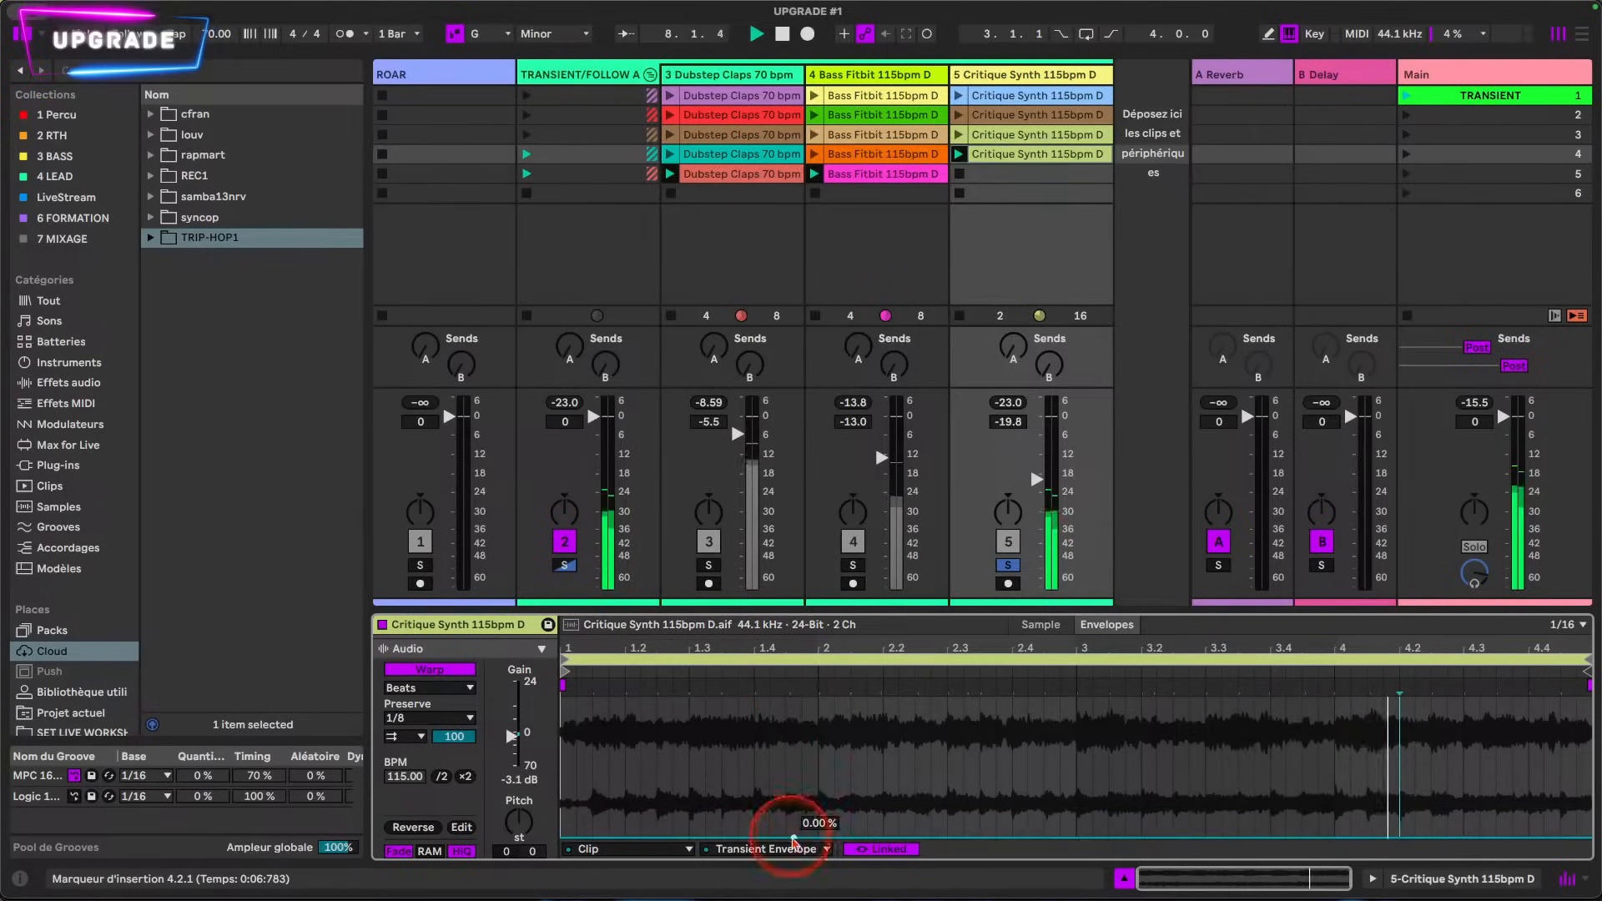
{"action": "left_click", "coordinate": [405, 735]}
{"action": "left_click", "coordinate": [404, 764]}
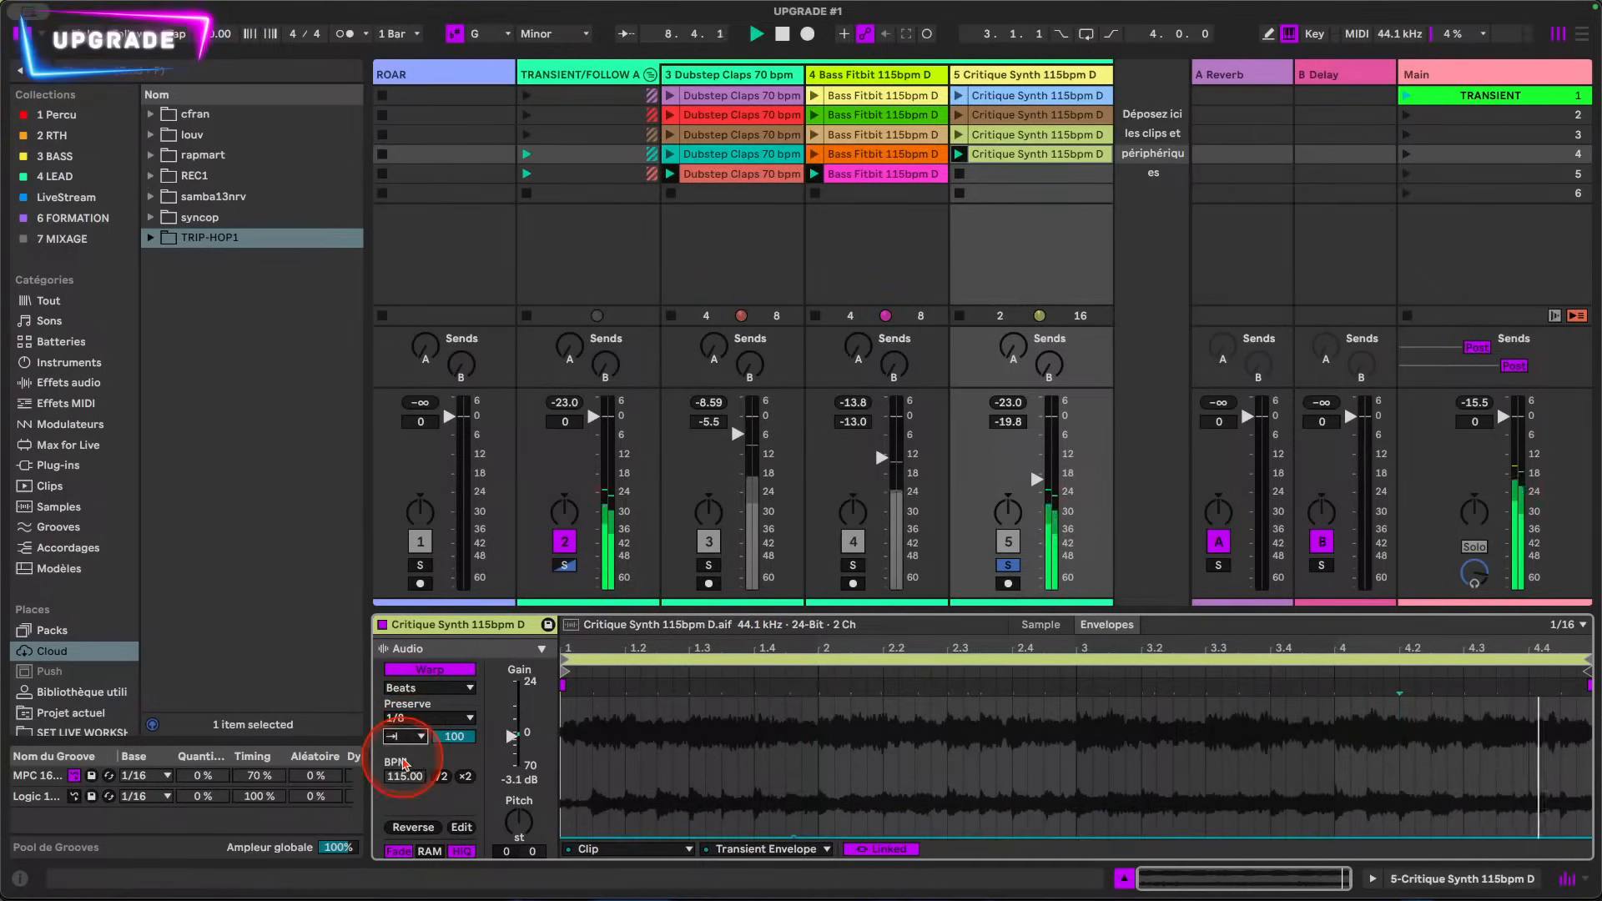
{"action": "mouse_move", "coordinate": [794, 837]}
{"action": "left_mouse_down"}
{"action": "mouse_move", "coordinate": [794, 781]}
{"action": "mouse_move", "coordinate": [794, 812]}
{"action": "left_mouse_up"}
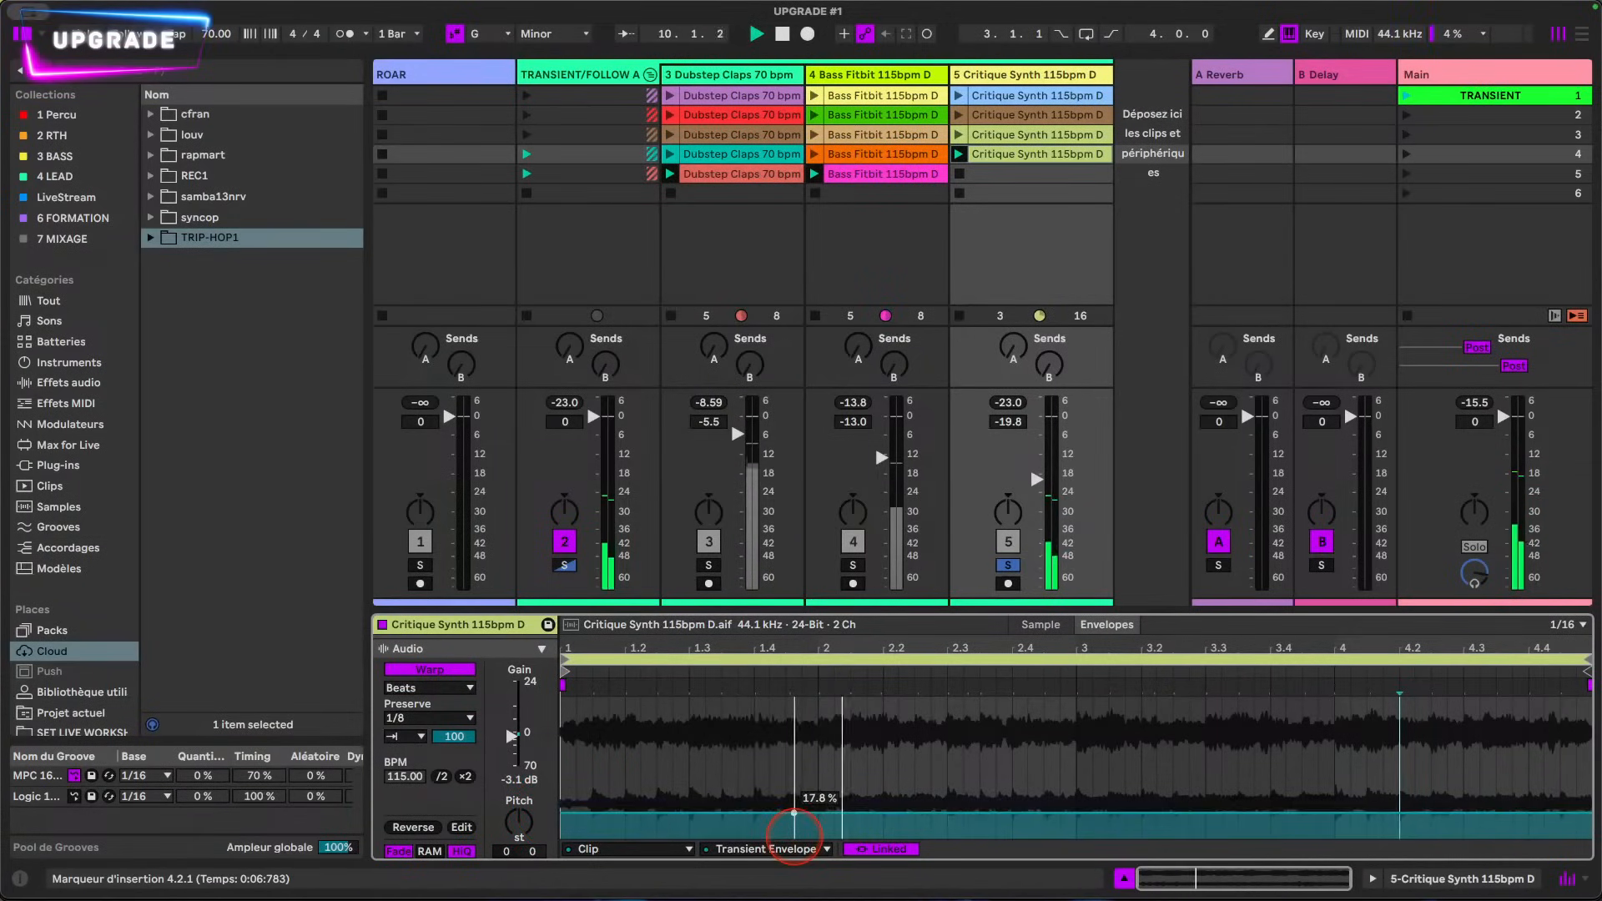
Step: Set Preserve to 1/16 and shape the Transient Envelope as a ramp falling from 100 % at 1.1.1 to 0 % at 2.1.1
{"action": "left_click", "coordinate": [417, 720]}
{"action": "left_click", "coordinate": [415, 793]}
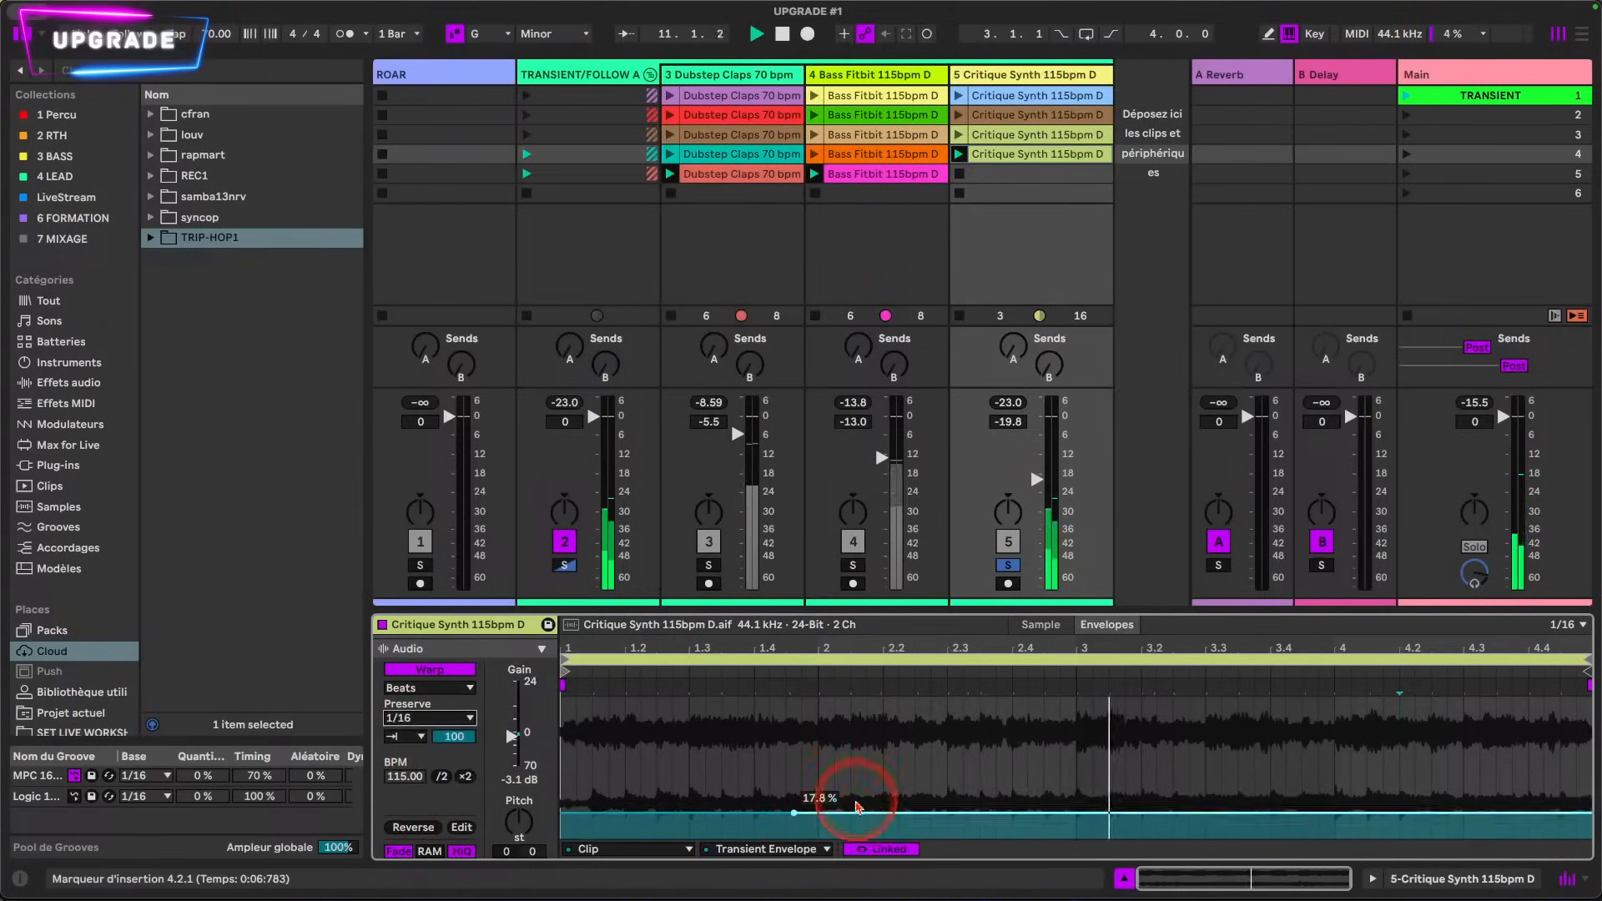
{"action": "left_click_drag", "start_coordinate": [794, 811], "coordinate": [561, 699]}
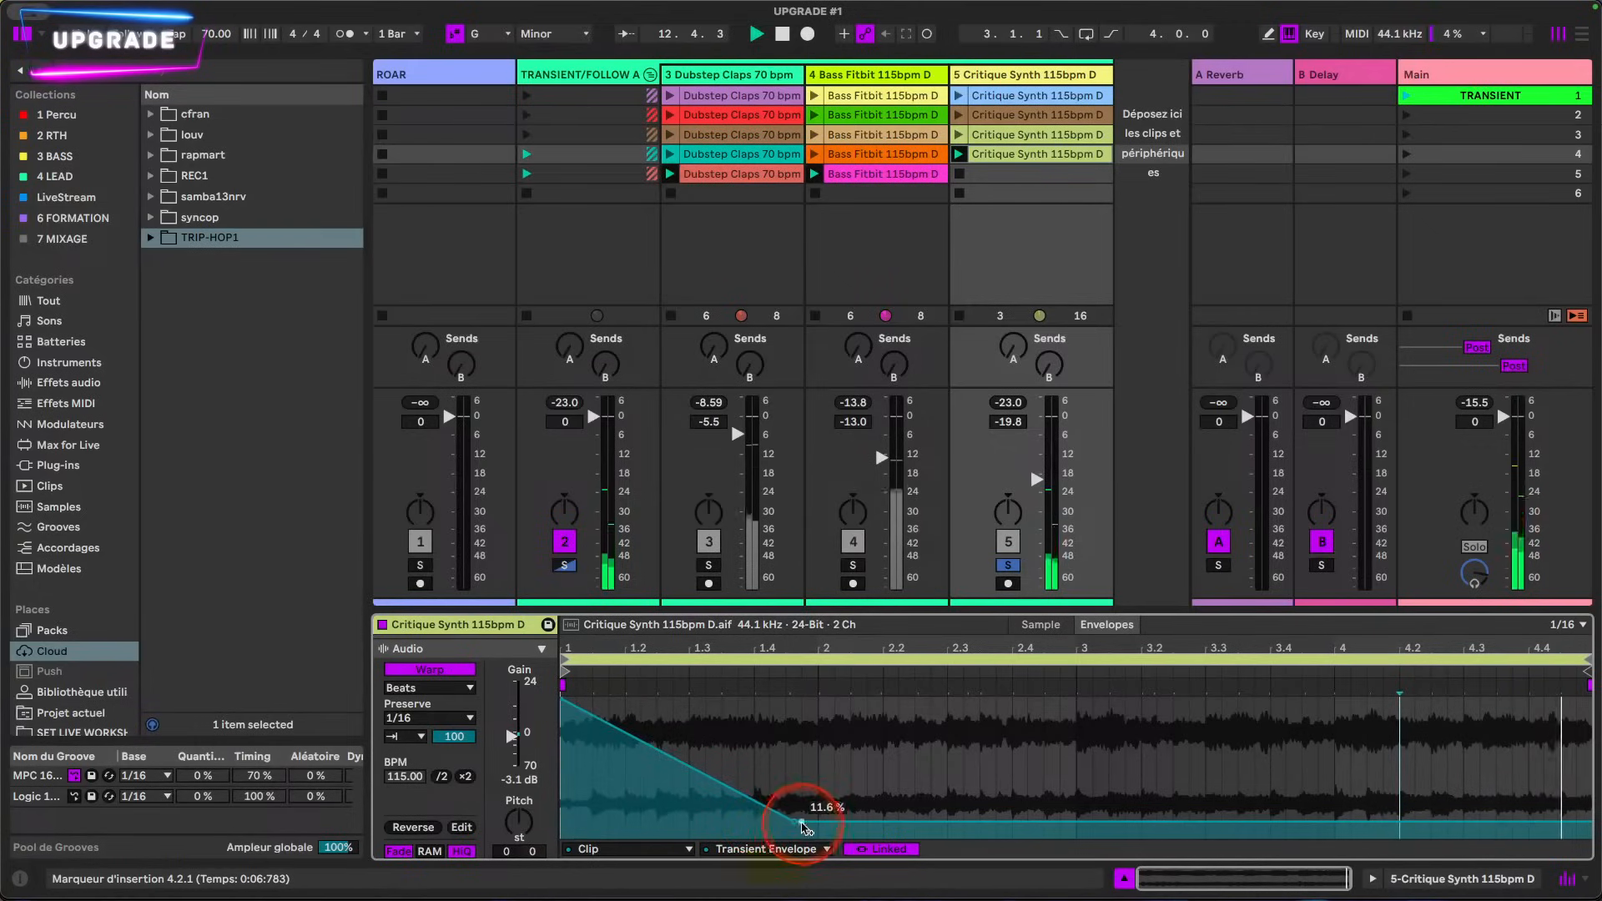
{"action": "mouse_move", "coordinate": [793, 822]}
{"action": "left_mouse_down"}
{"action": "mouse_move", "coordinate": [835, 836]}
{"action": "mouse_move", "coordinate": [818, 837]}
{"action": "left_mouse_up"}
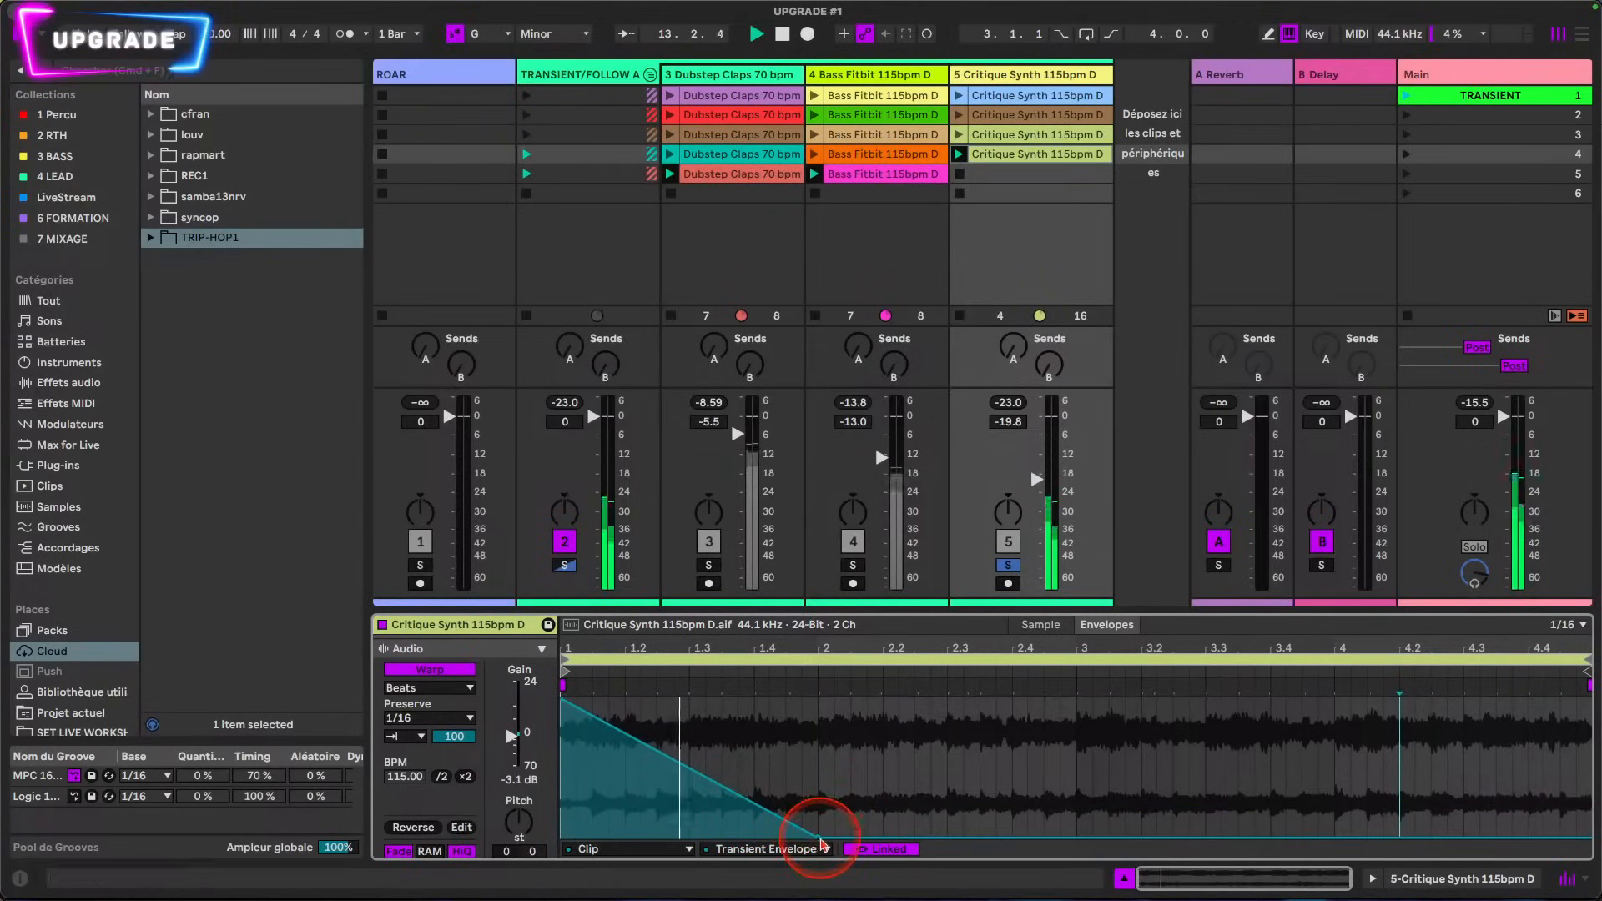
Step: Duplicate the first bar's Transient Envelope ramp across bars 2, 3 and 4
{"action": "left_click_drag", "start_coordinate": [816, 700], "coordinate": [512, 779]}
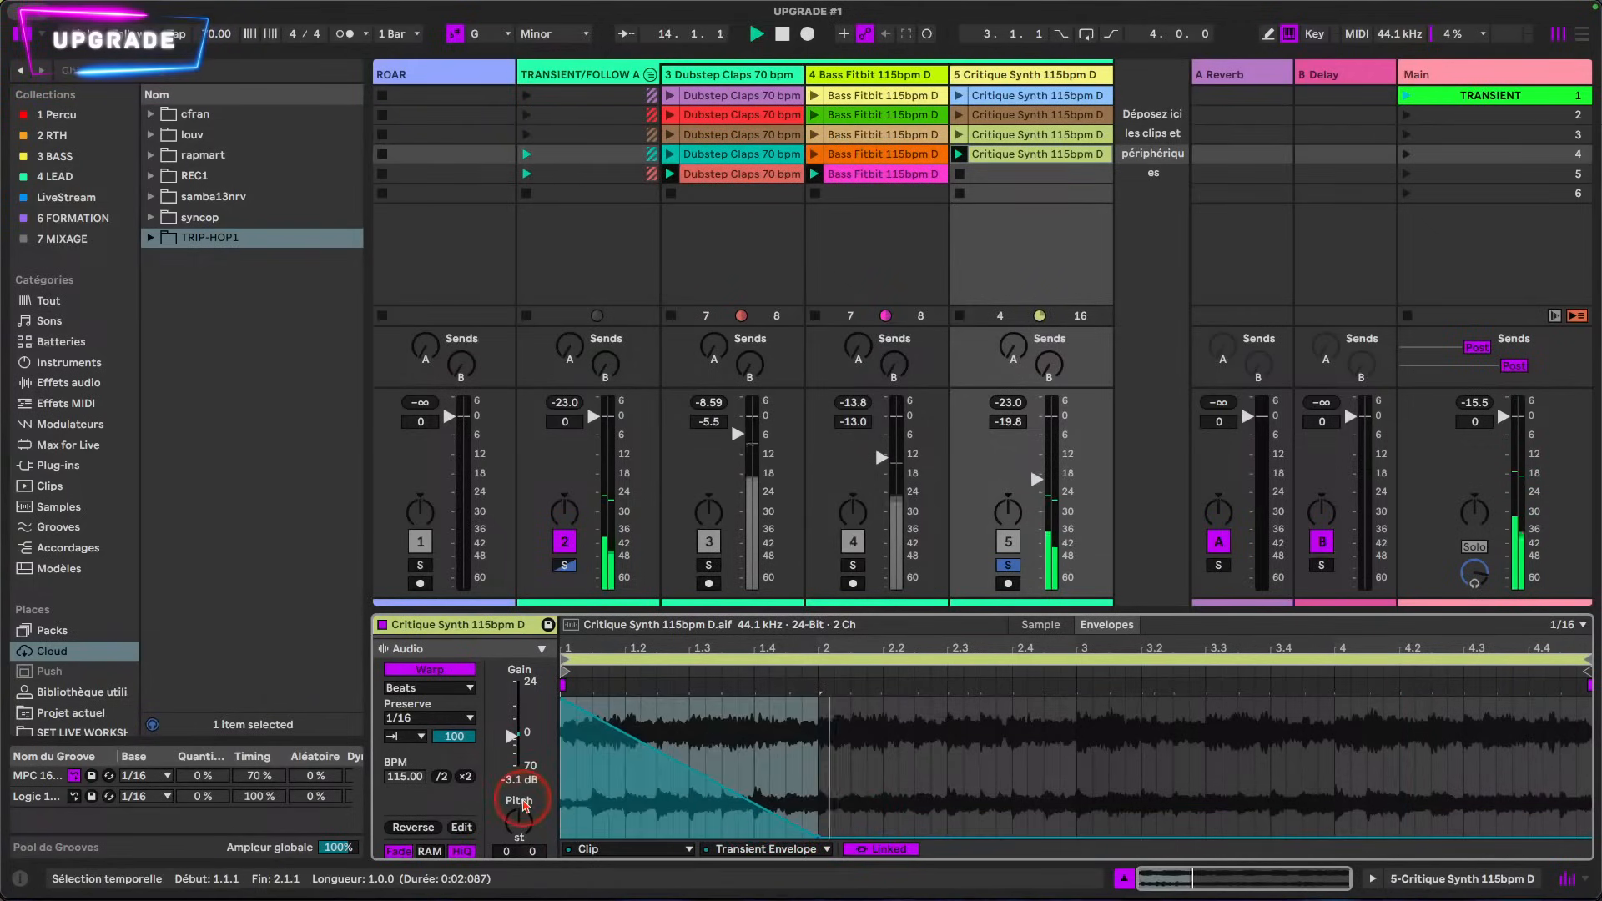
{"action": "key", "text": "super+d"}
{"action": "key", "text": "super+d"}
{"action": "key", "text": "super+d"}
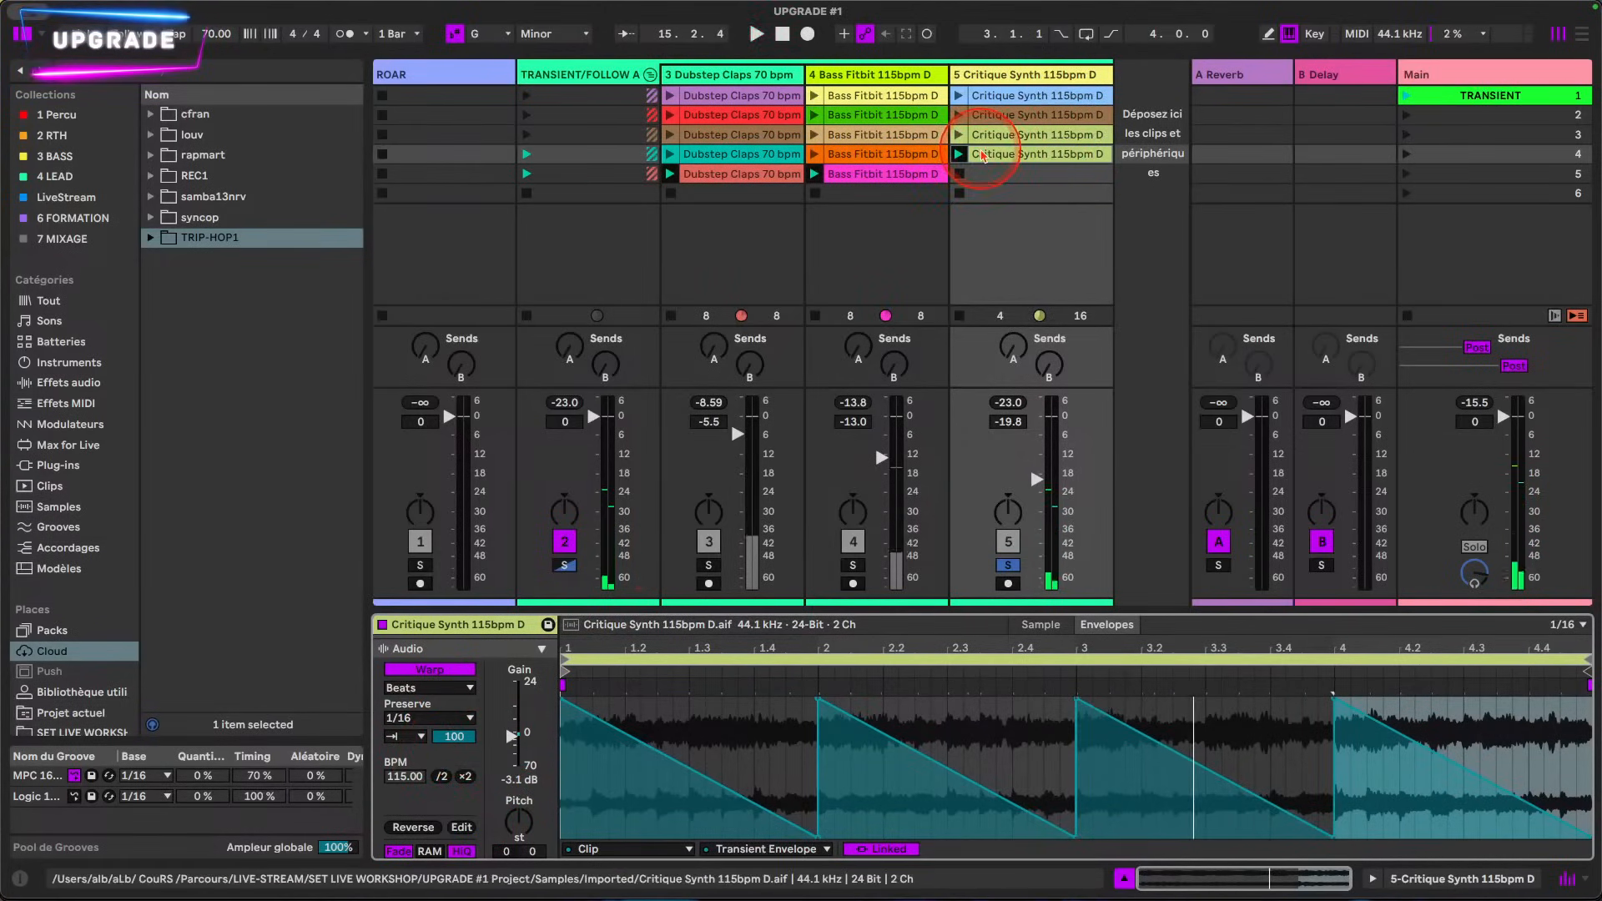
Step: Turn off the Critique Synth track's solo, and play the TRANSIENT scene followed by the second-row clips
{"action": "left_click", "coordinate": [1008, 565]}
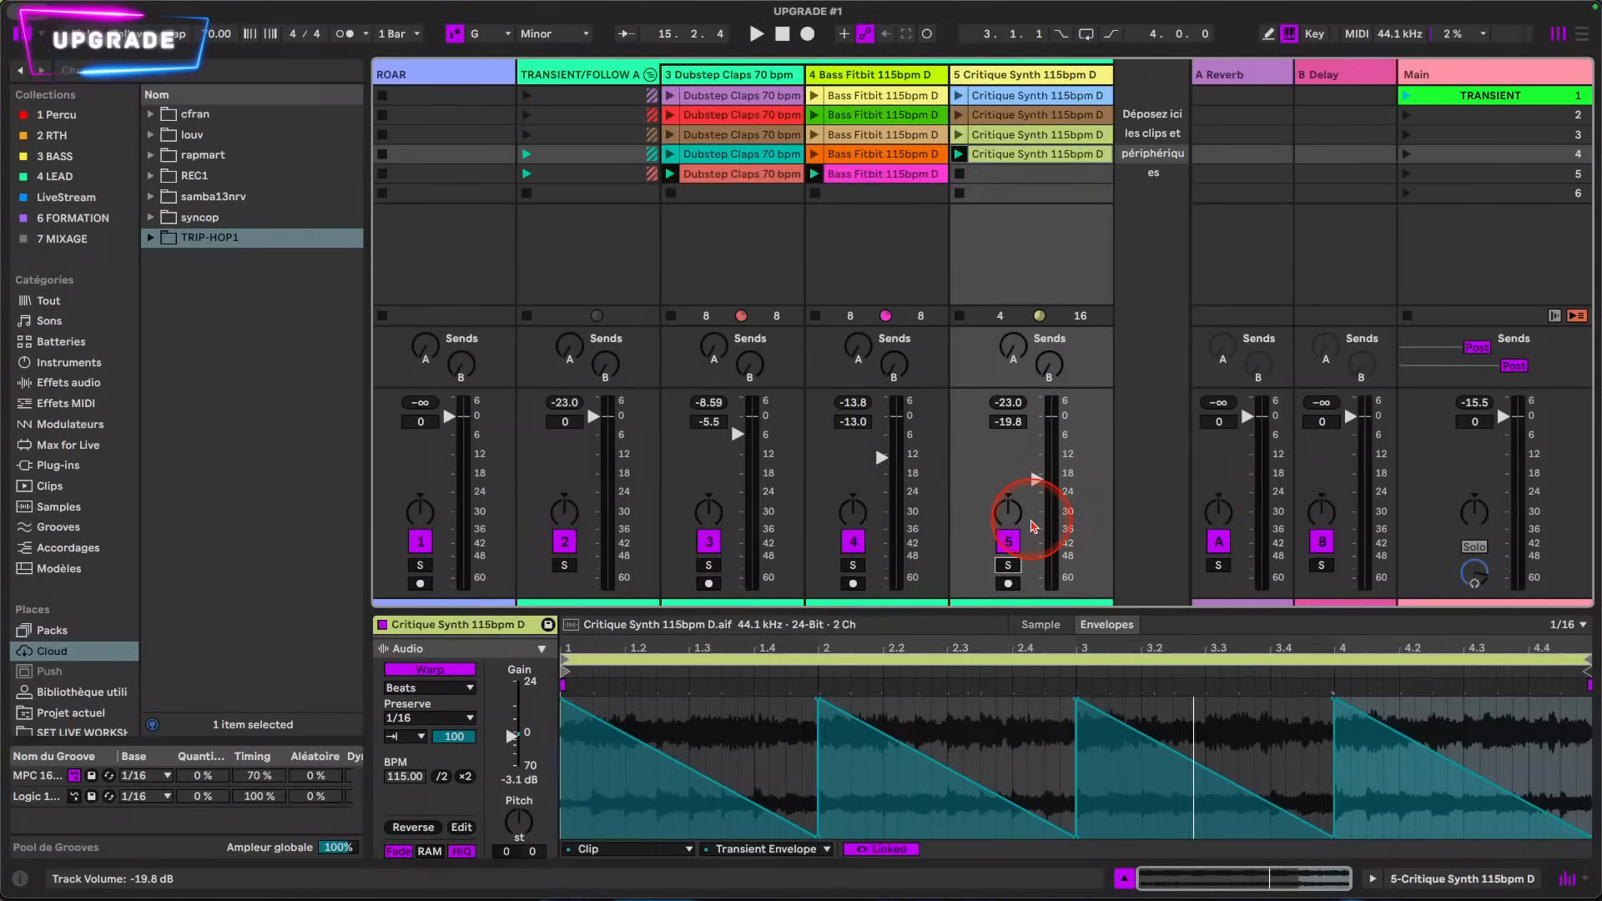
{"action": "left_click", "coordinate": [1407, 96]}
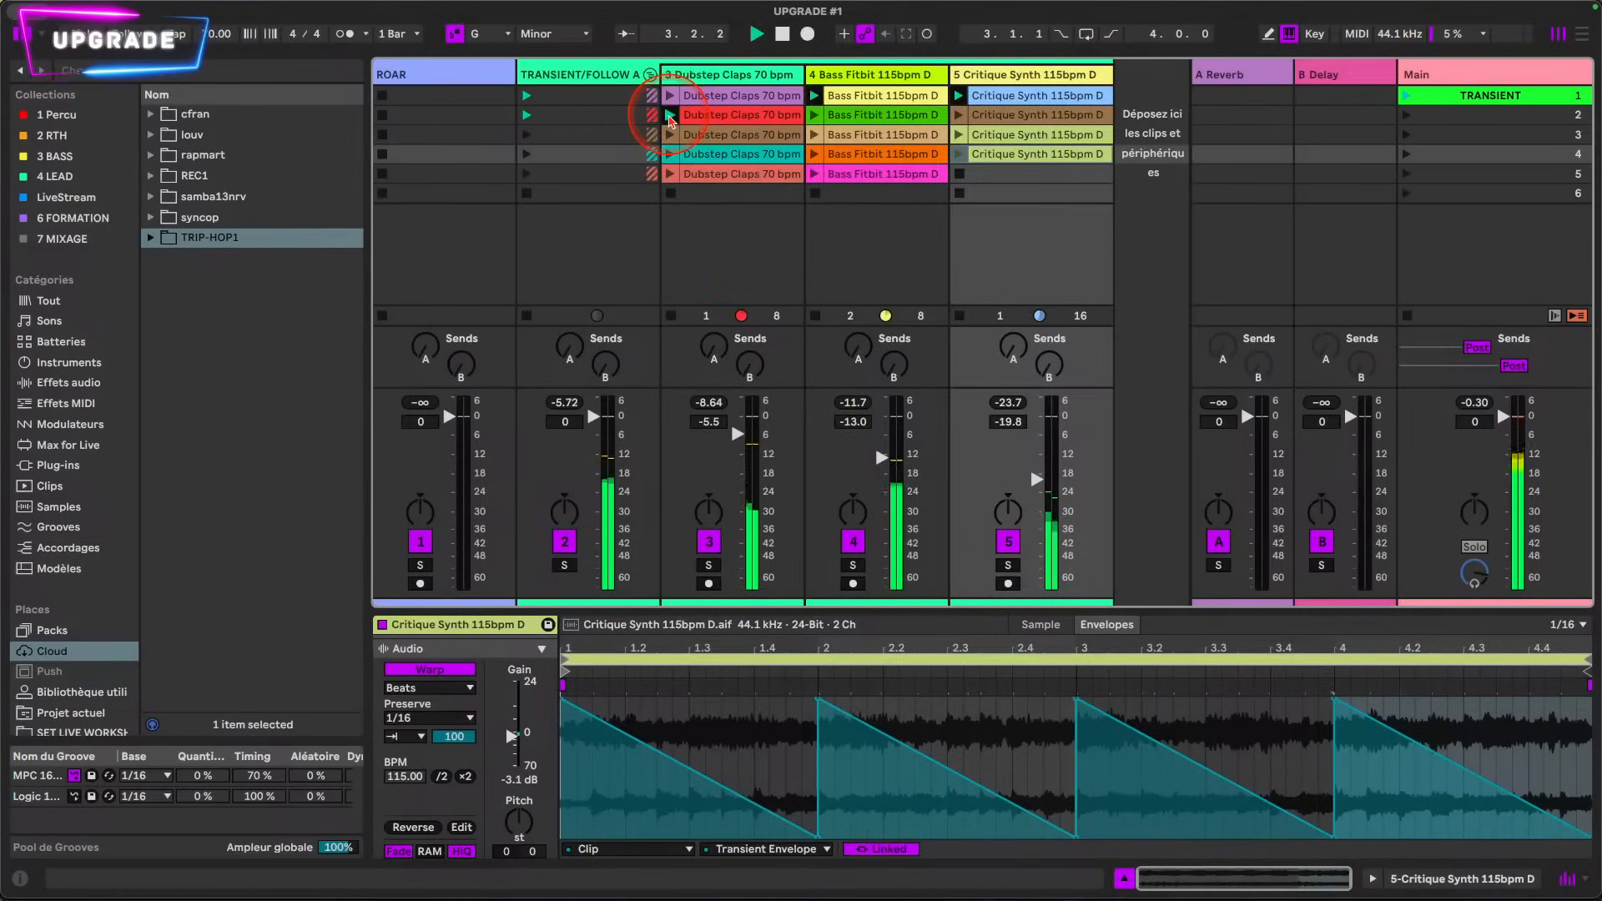
{"action": "left_click", "coordinate": [816, 116]}
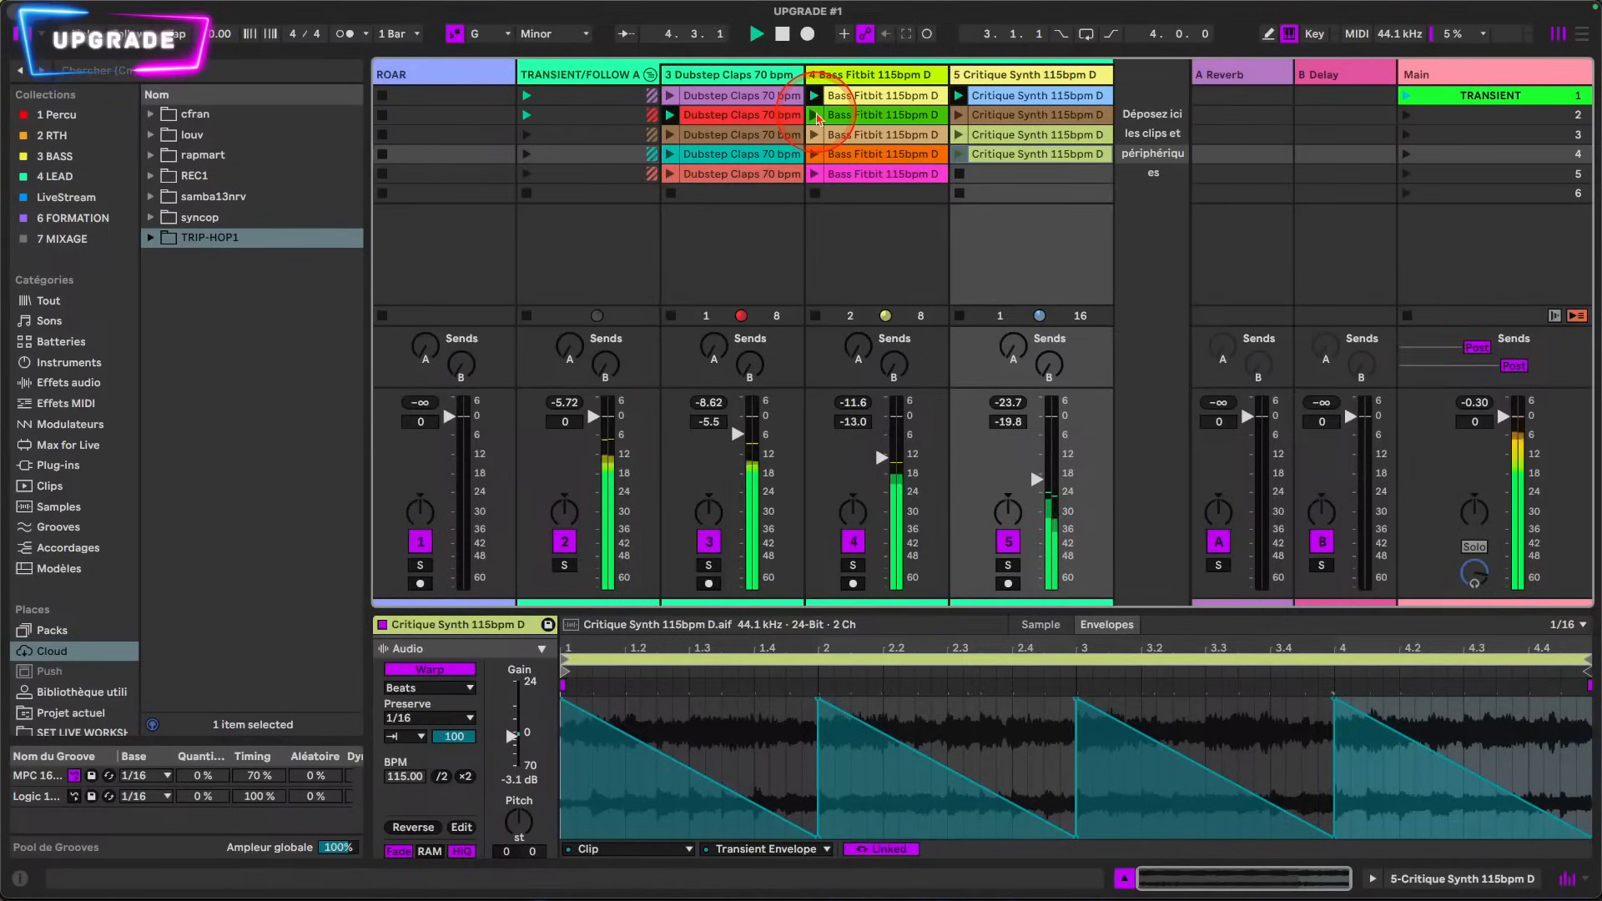
{"action": "left_click", "coordinate": [957, 116]}
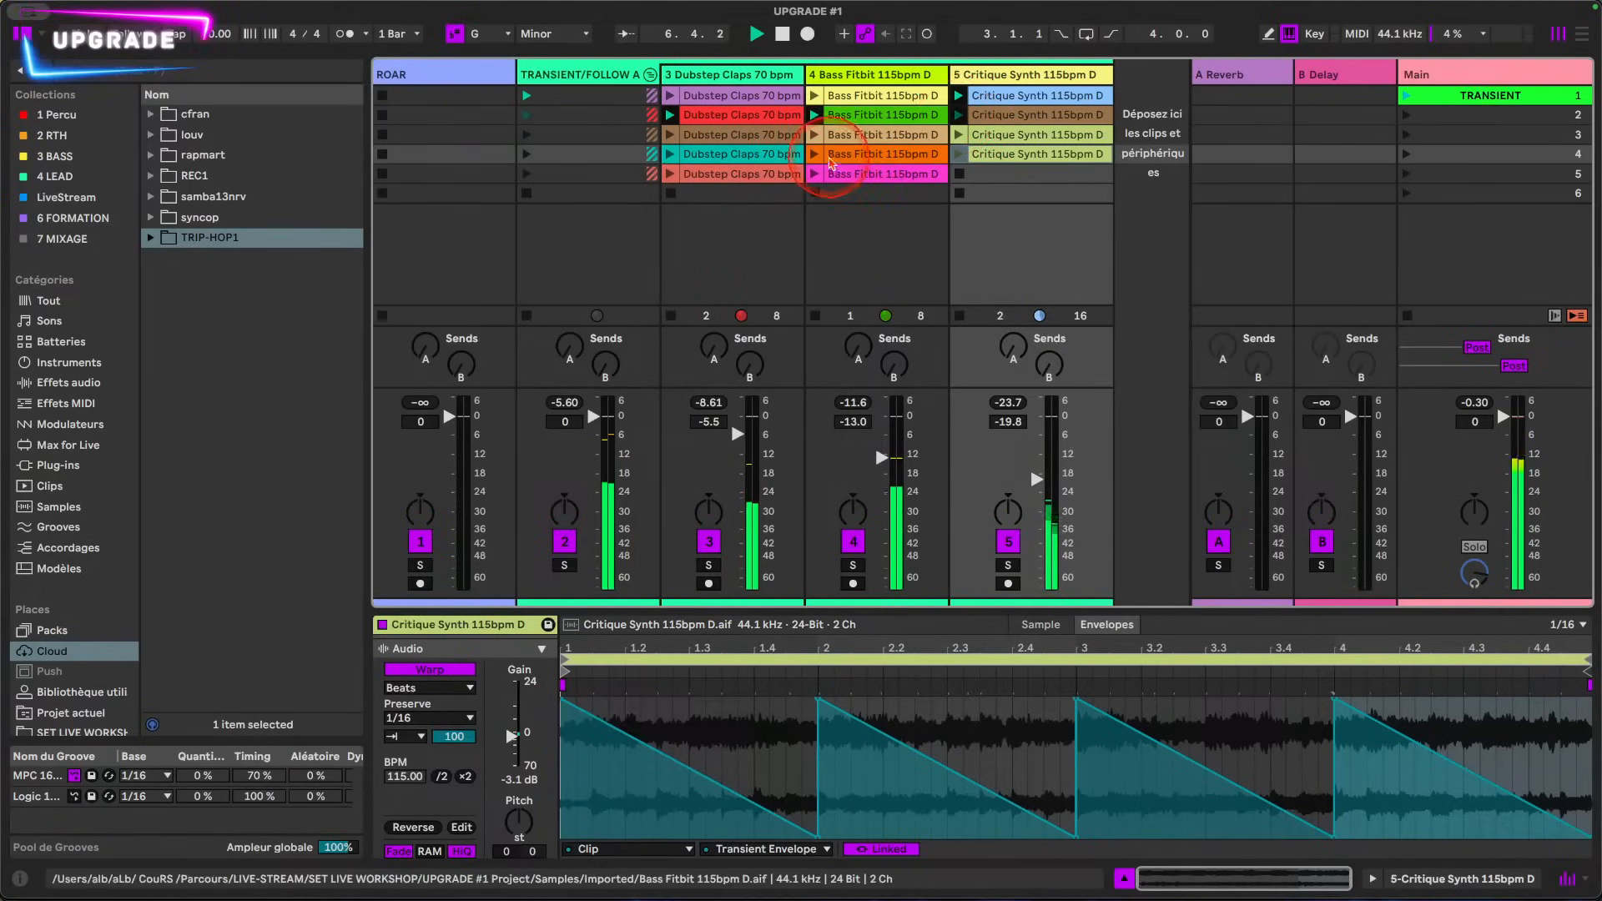
Step: Play the third-row variations of Dubstep Claps, Bass Fitbit and Critique Synth together
{"action": "left_click", "coordinate": [673, 138]}
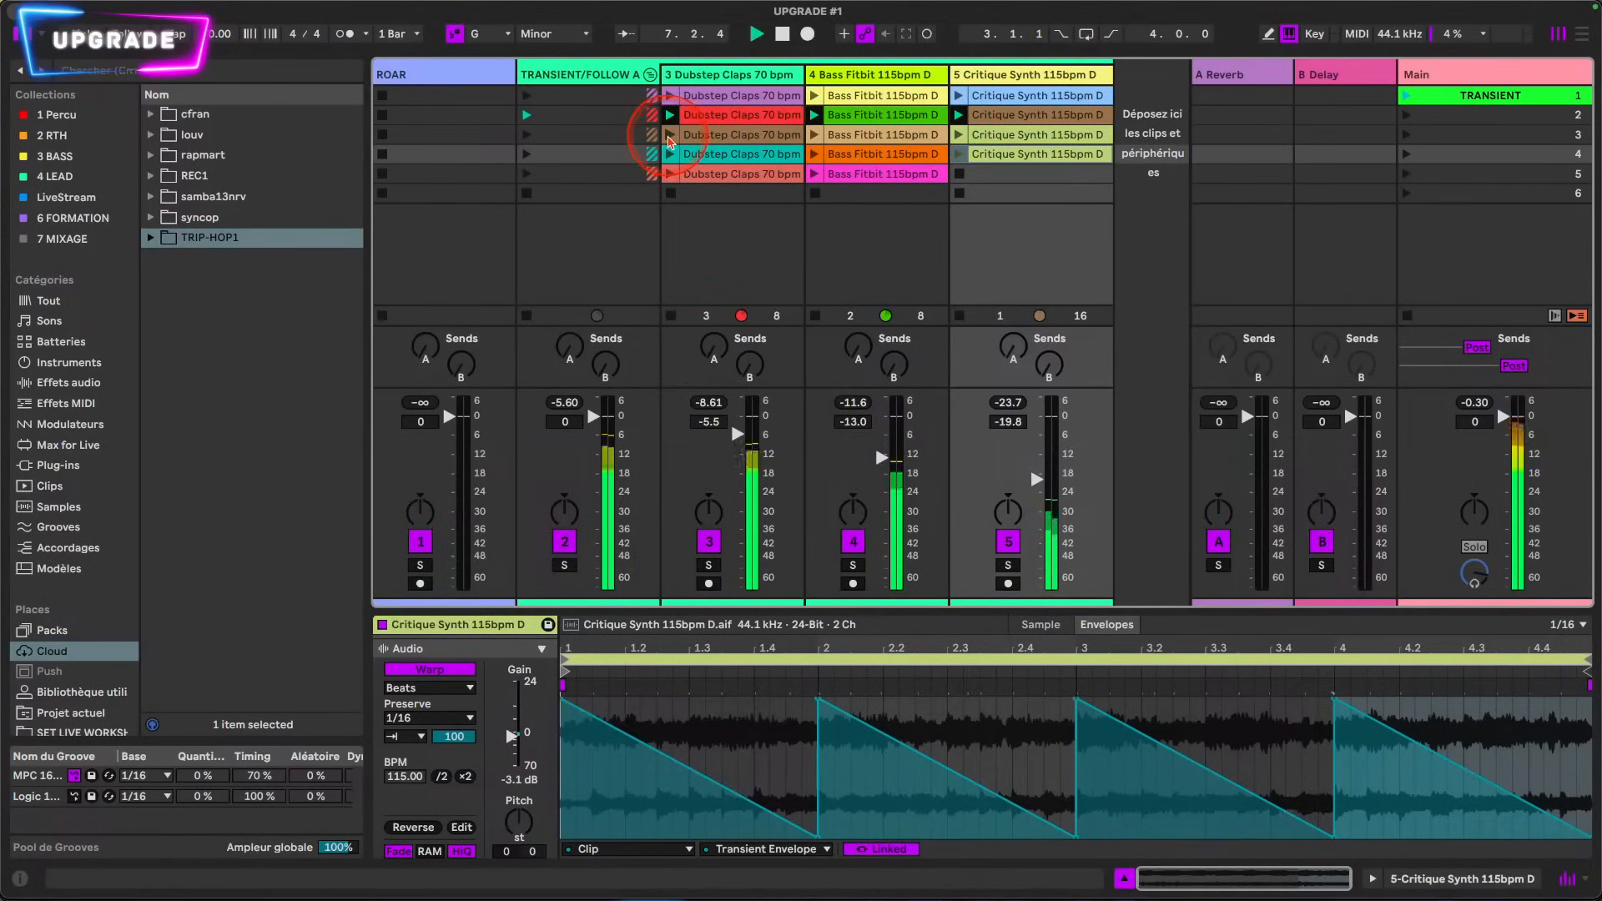
{"action": "left_click", "coordinate": [959, 135]}
{"action": "left_click", "coordinate": [1407, 135]}
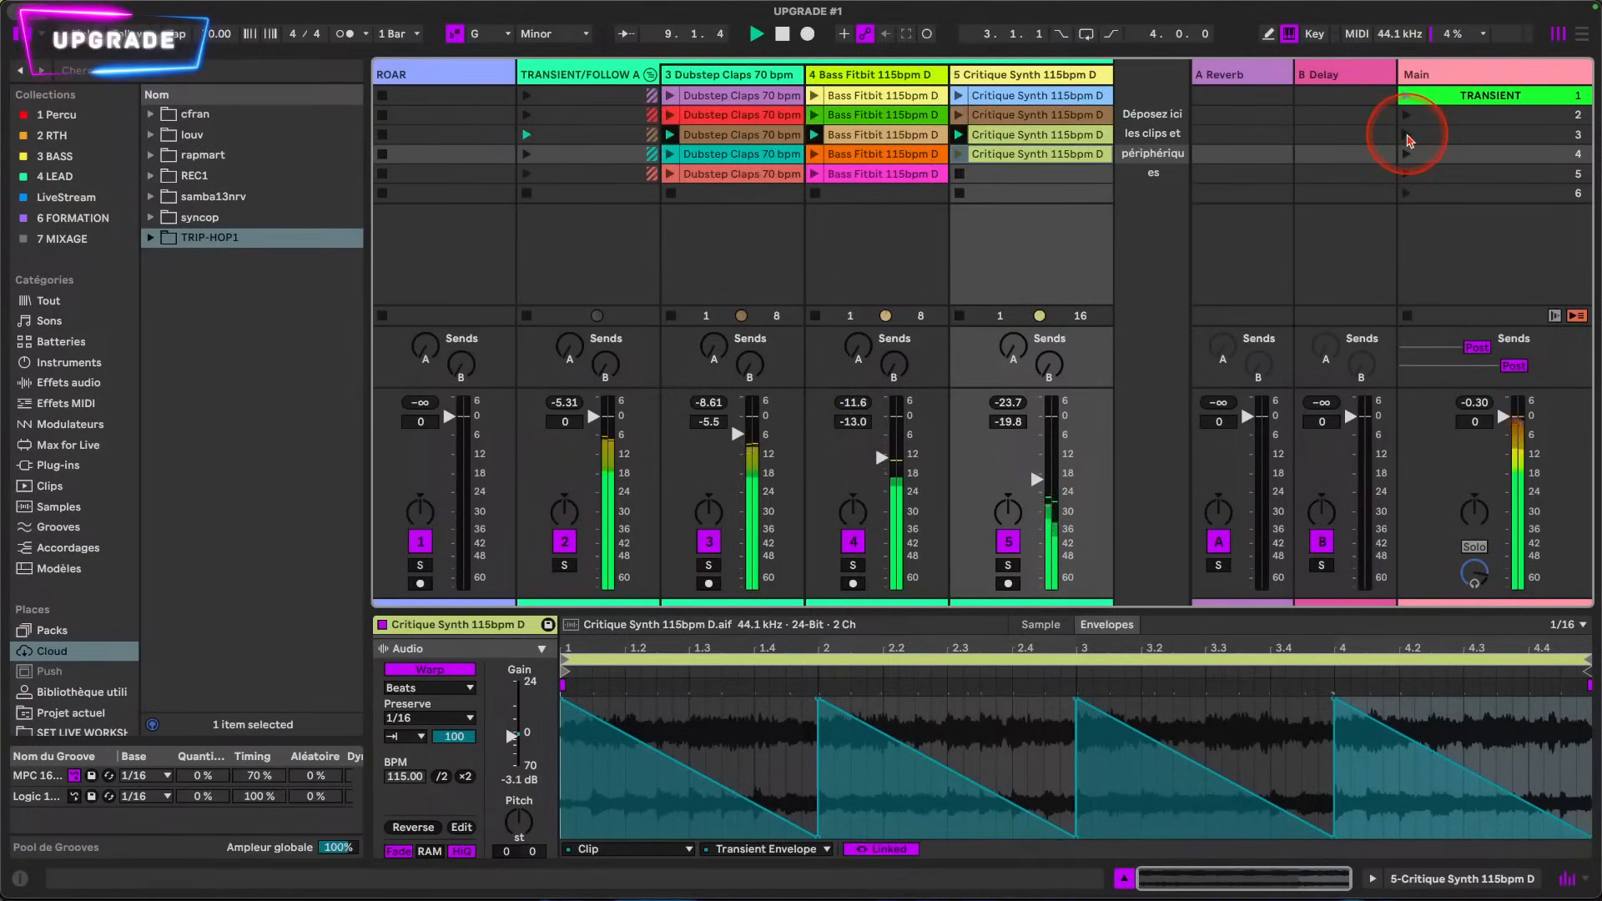